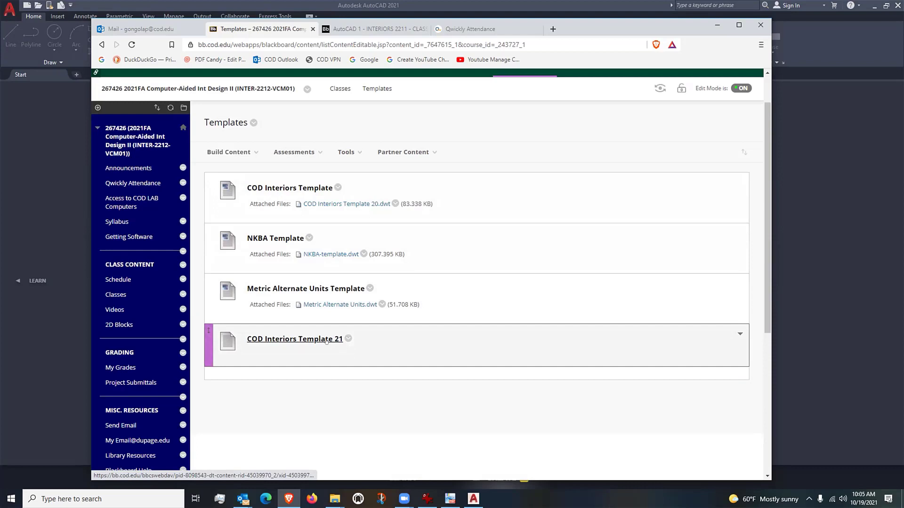
right_click(326, 340)
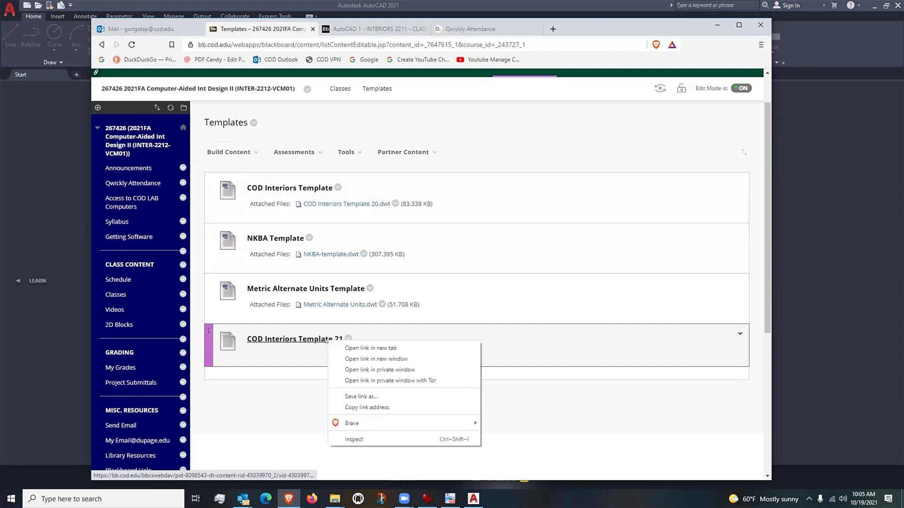
left_click(366, 396)
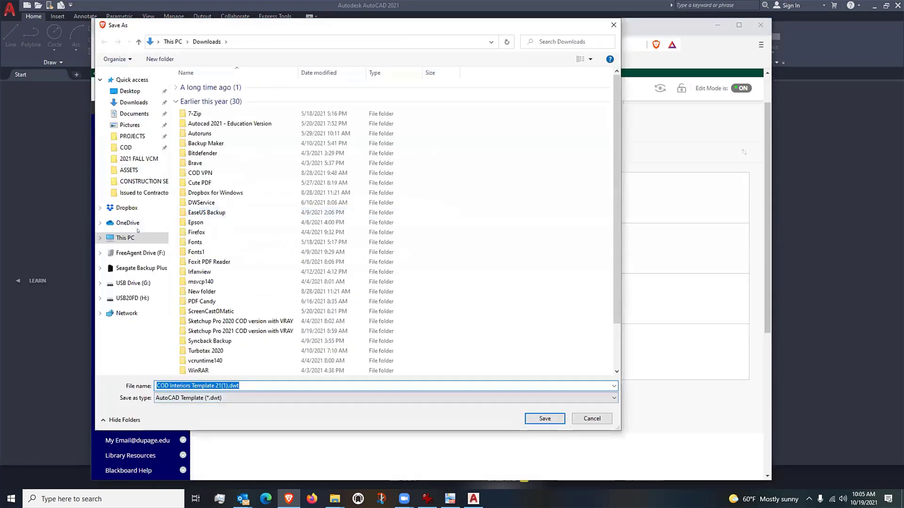
left_click(132, 298)
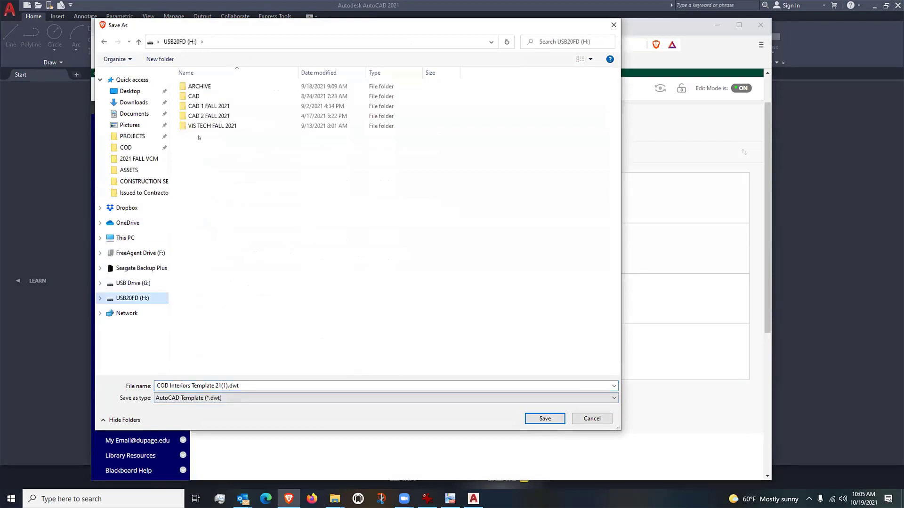
double_click(212, 95)
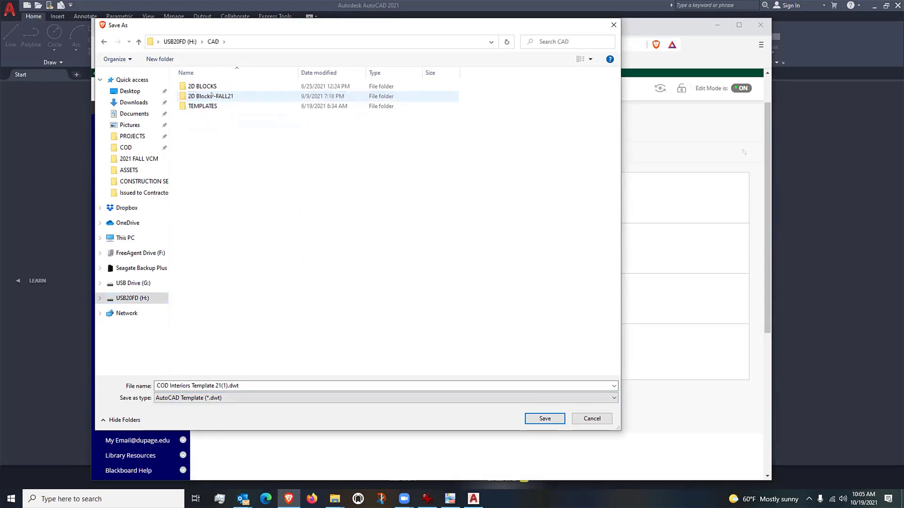
double_click(210, 106)
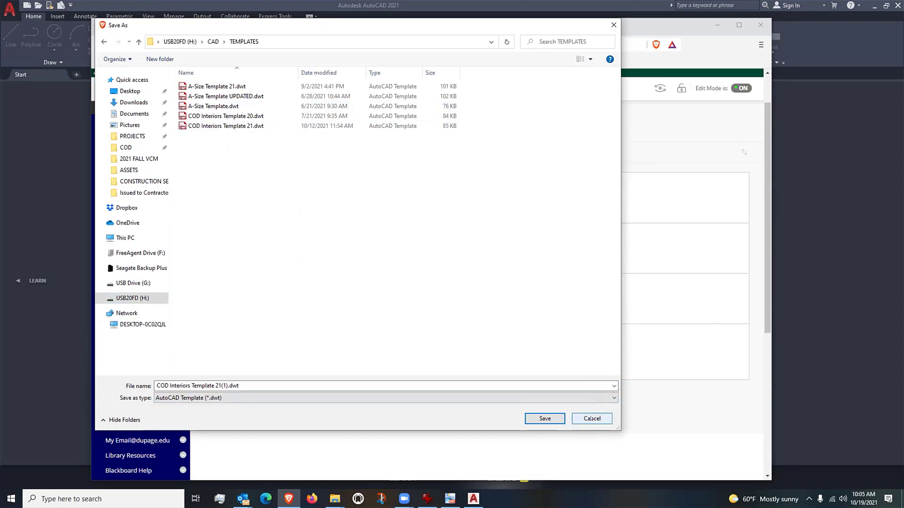
left_click(591, 418)
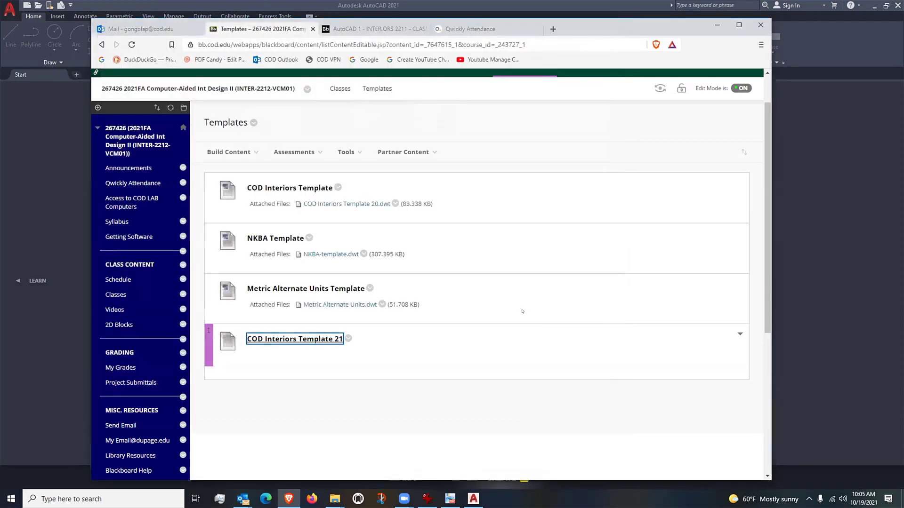
Open the Templates folder from the course's Classes content and review the template files offered there
left_click(123, 295)
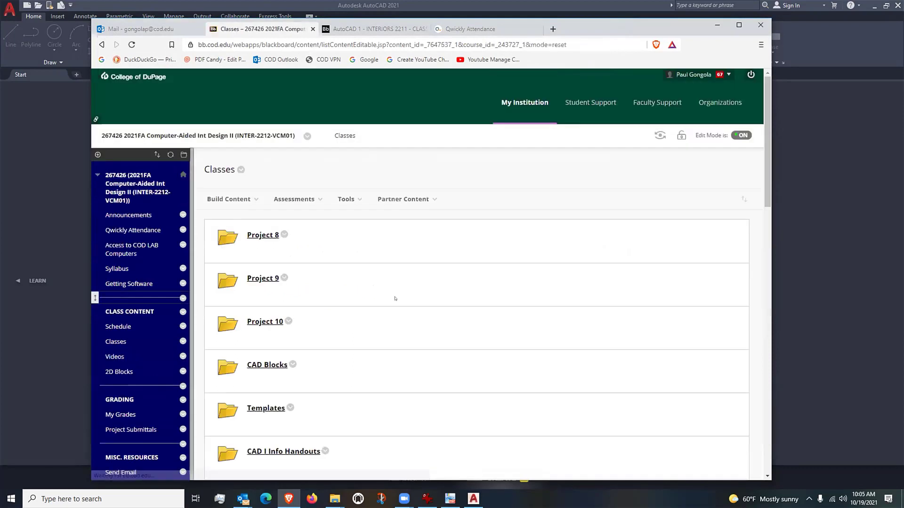
scroll(407, 292, "down", 3)
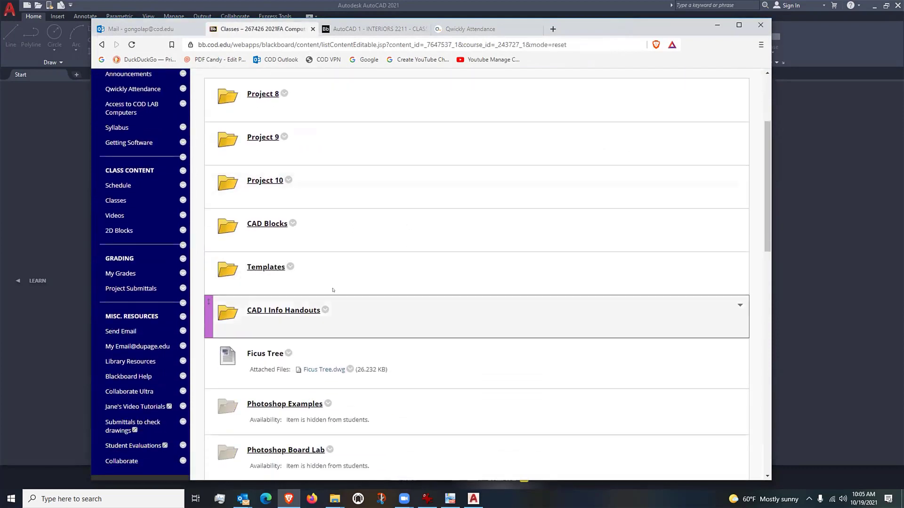
left_click(261, 267)
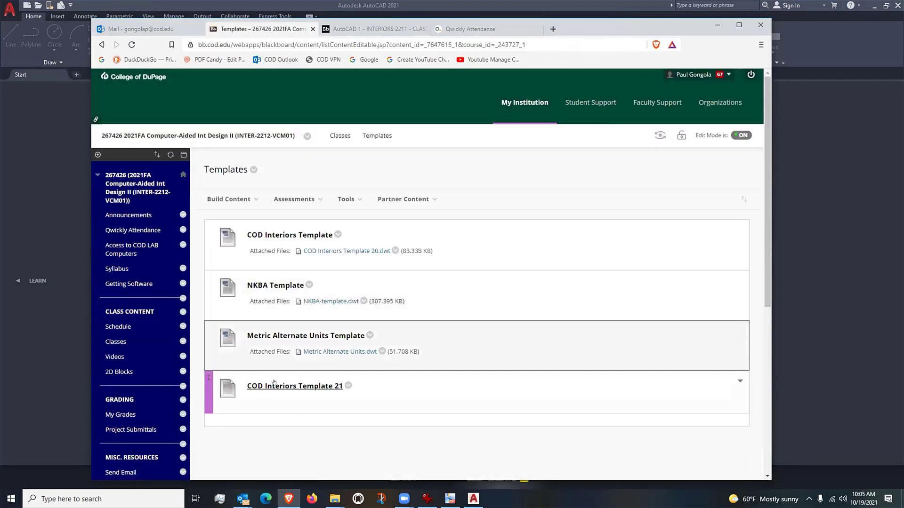
scroll(274, 387, "down", 1)
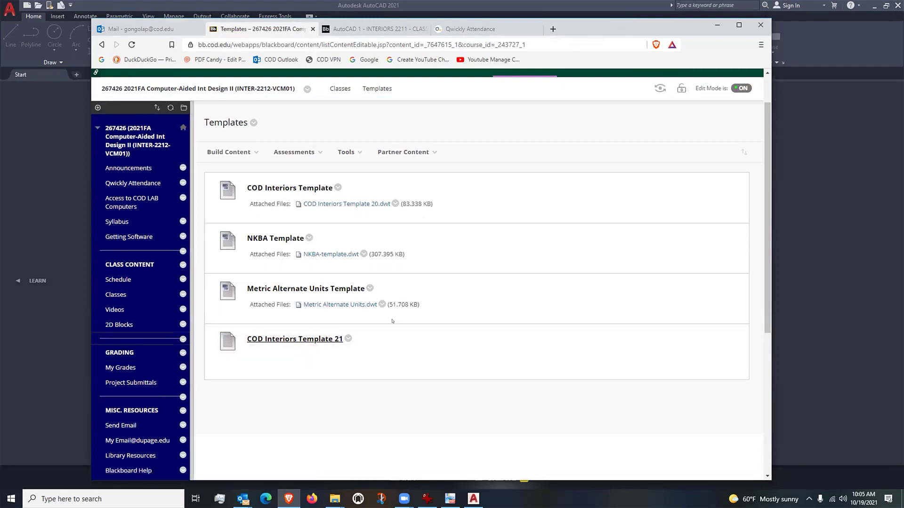
scroll(470, 301, "up", 1)
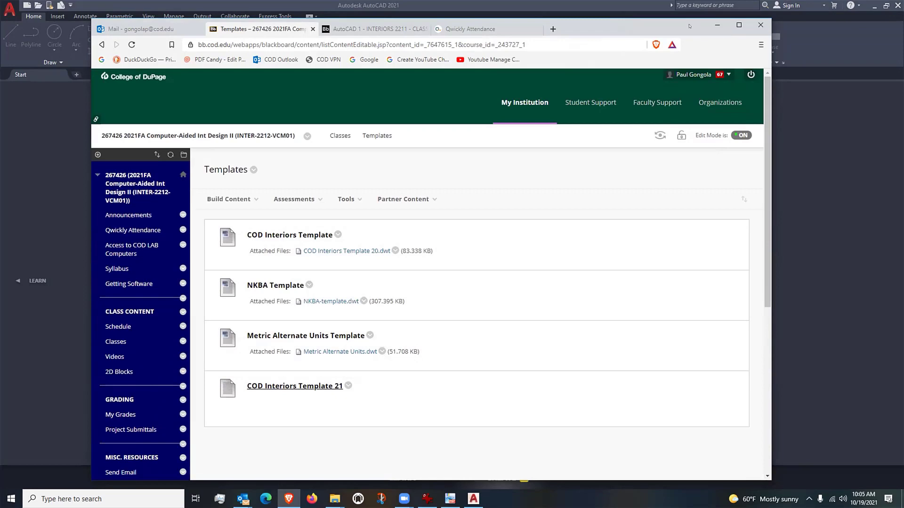
left_click_drag(689, 25, 685, 22)
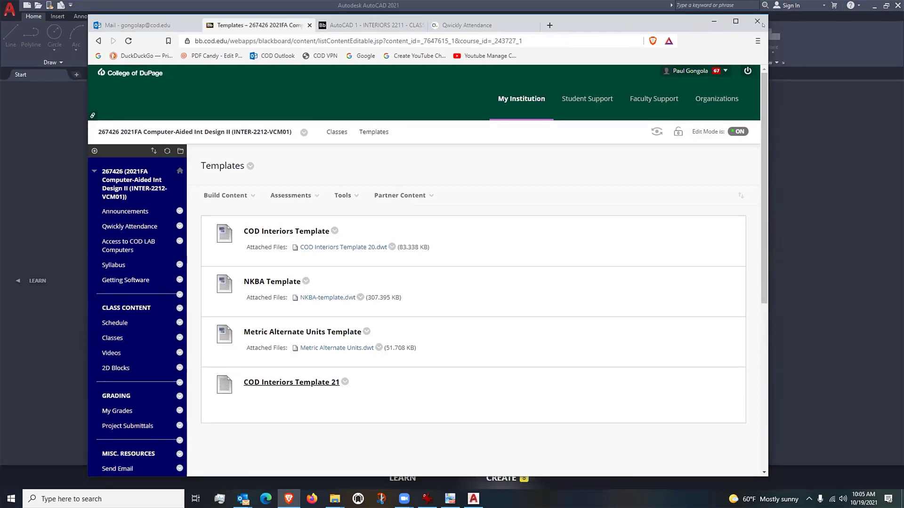
Switch to the Base Building Handout in PDF-XChange Viewer and review the Project 10 requirements, drawing schedule and base building plan
left_click(713, 21)
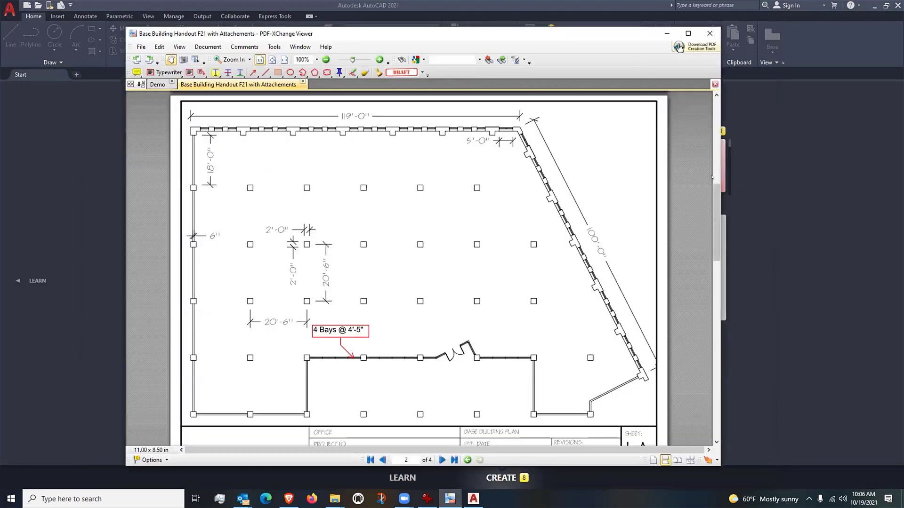
scroll(682, 193, "up", 10)
scroll(682, 193, "up", 3)
scroll(518, 221, "down", 3)
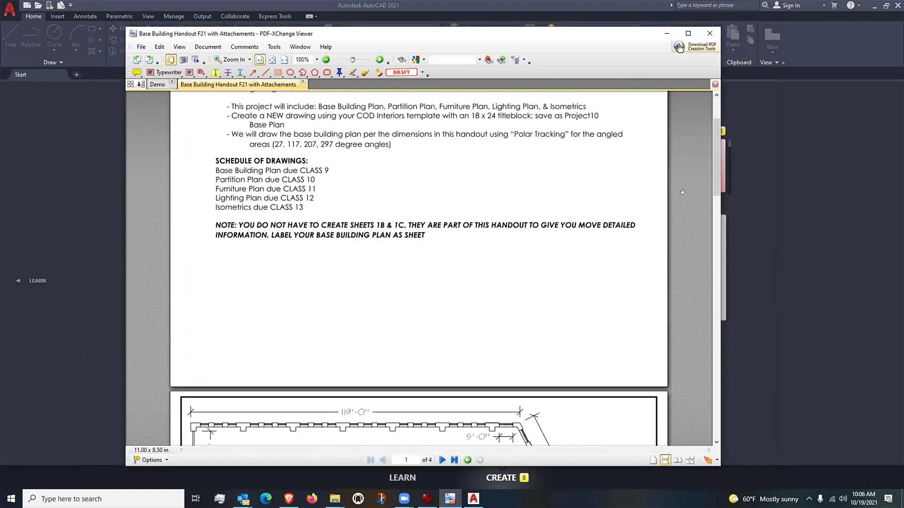
scroll(376, 250, "up", 3)
scroll(288, 267, "down", 2)
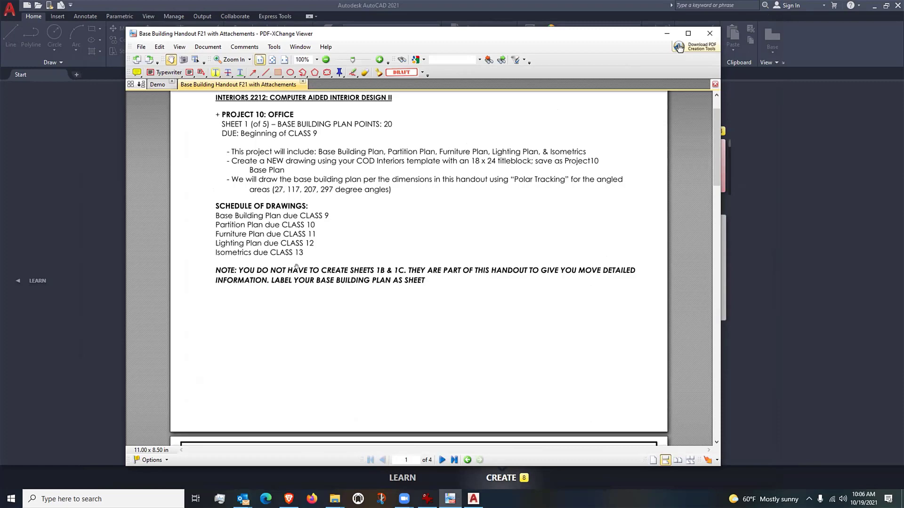
scroll(296, 267, "down", 5)
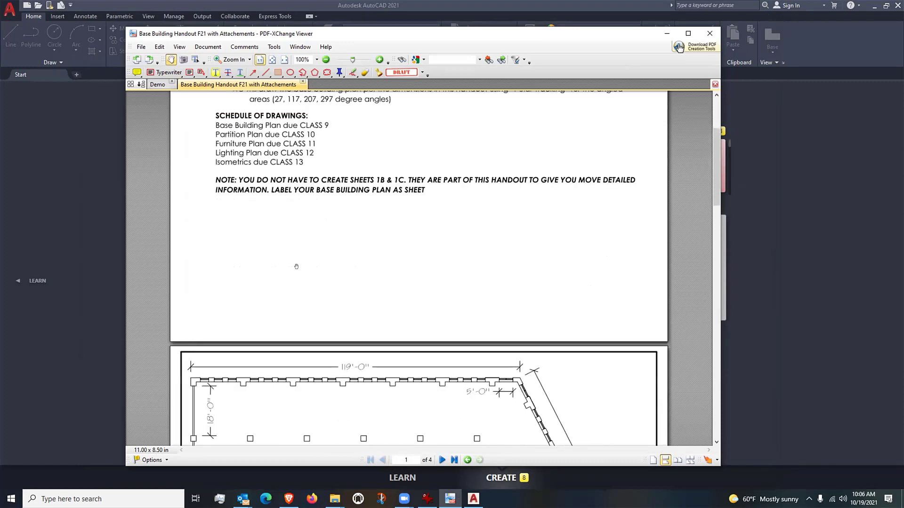
scroll(296, 267, "up", 7)
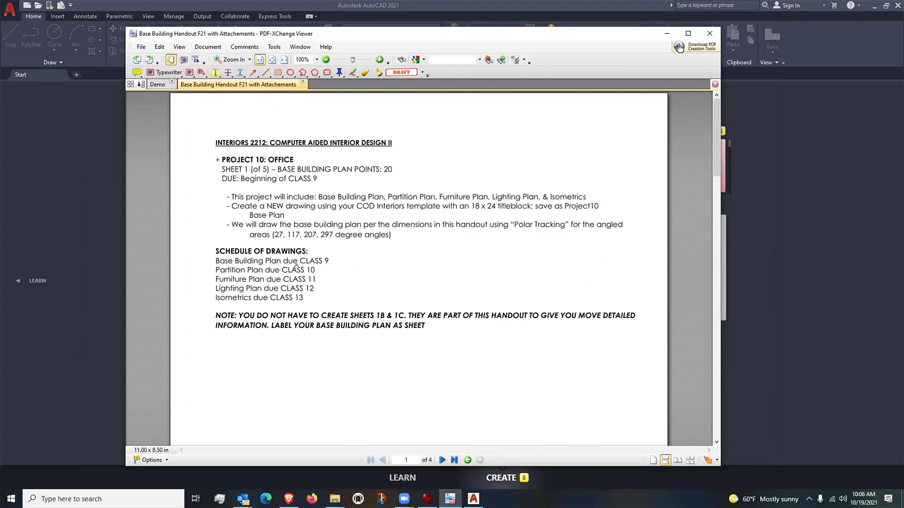
scroll(296, 266, "down", 10)
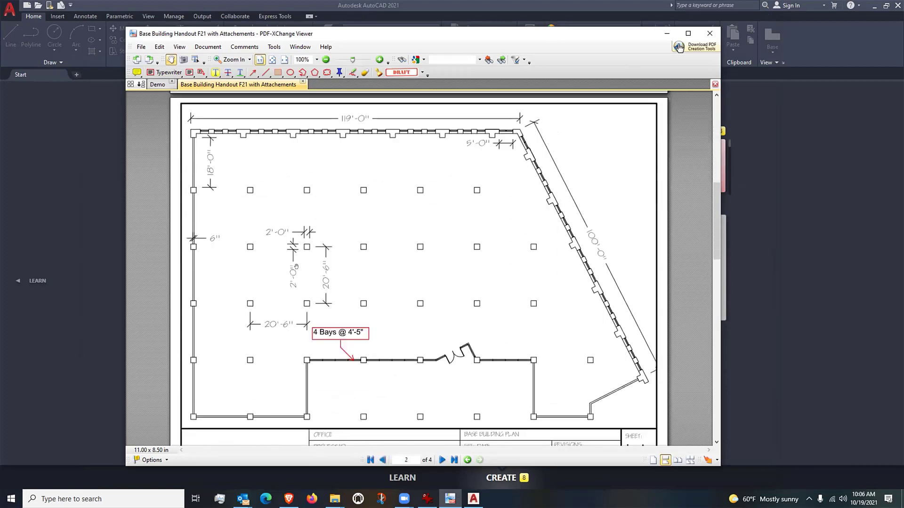
scroll(296, 267, "down", 1)
scroll(296, 267, "up", 1)
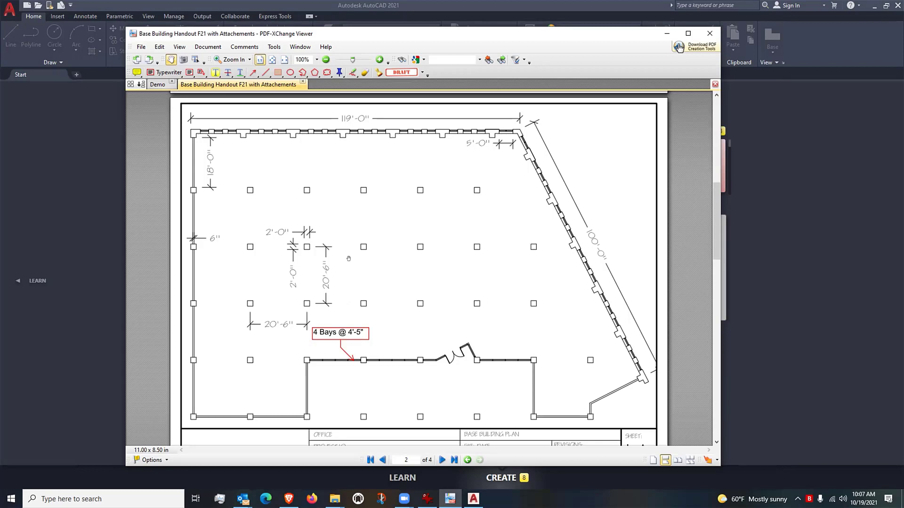
Examine the handout's window details and door and window details, and compare them with the base building plan on sheet 1A
scroll(348, 258, "down", 15)
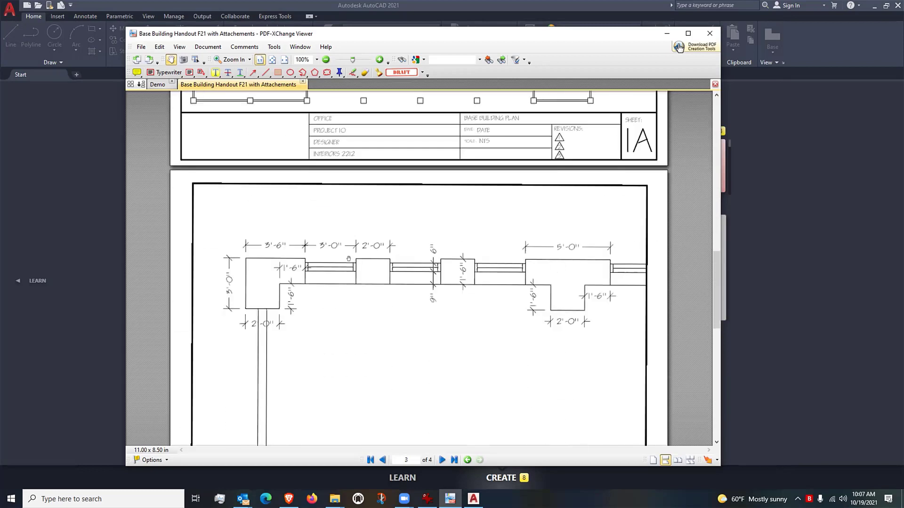
scroll(348, 258, "up", 1)
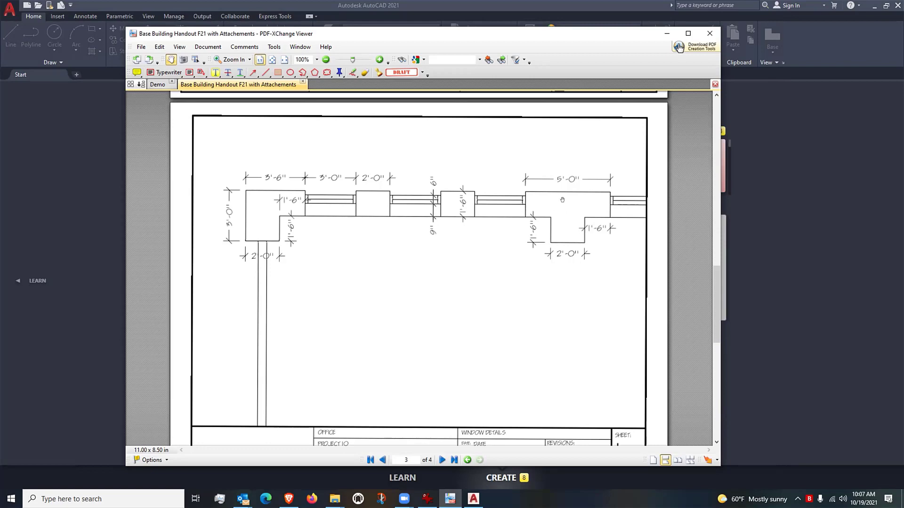
scroll(463, 261, "down", 10)
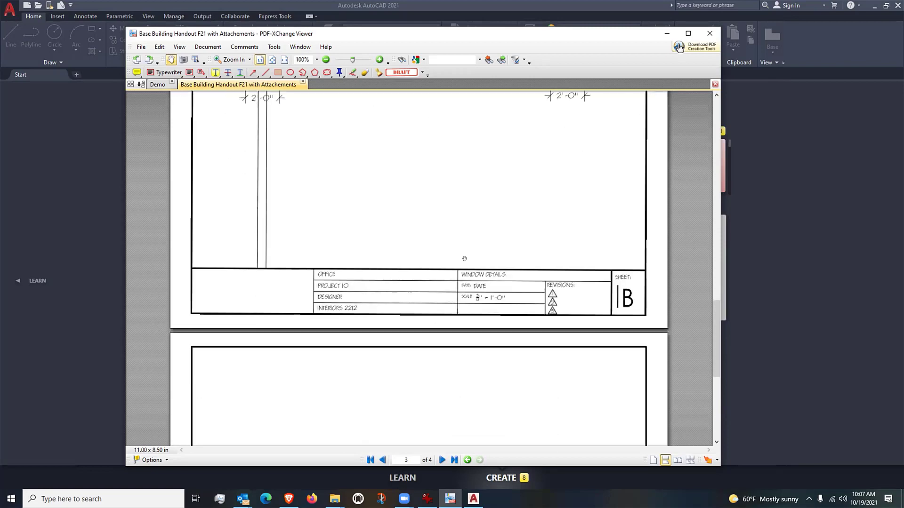
scroll(464, 259, "up", 1)
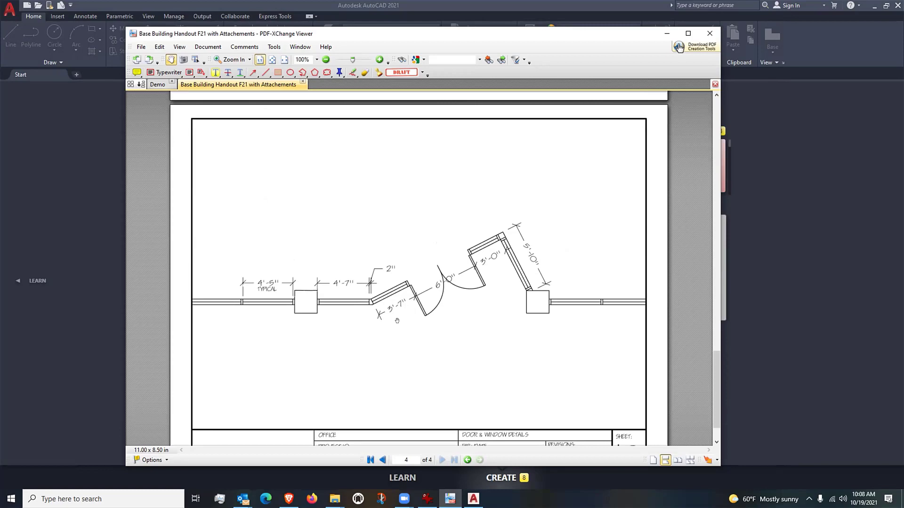
scroll(396, 320, "up", 15)
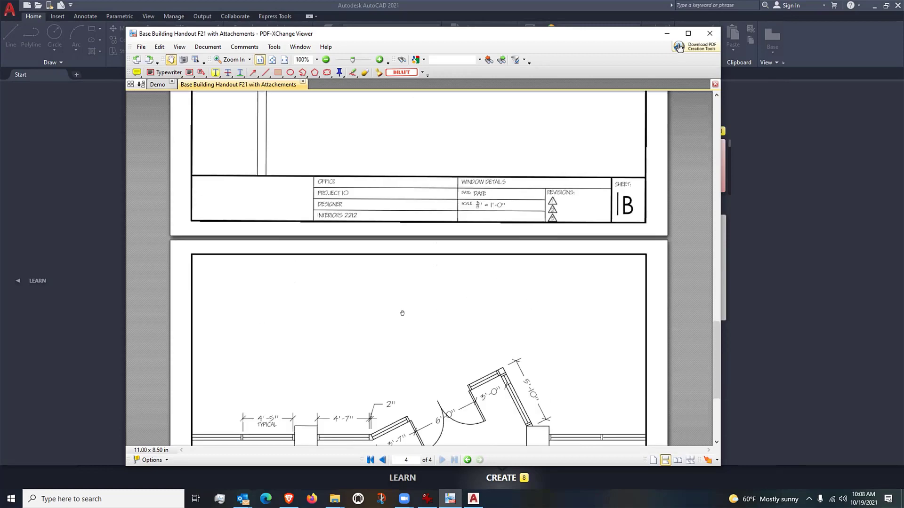
scroll(403, 313, "up", 1)
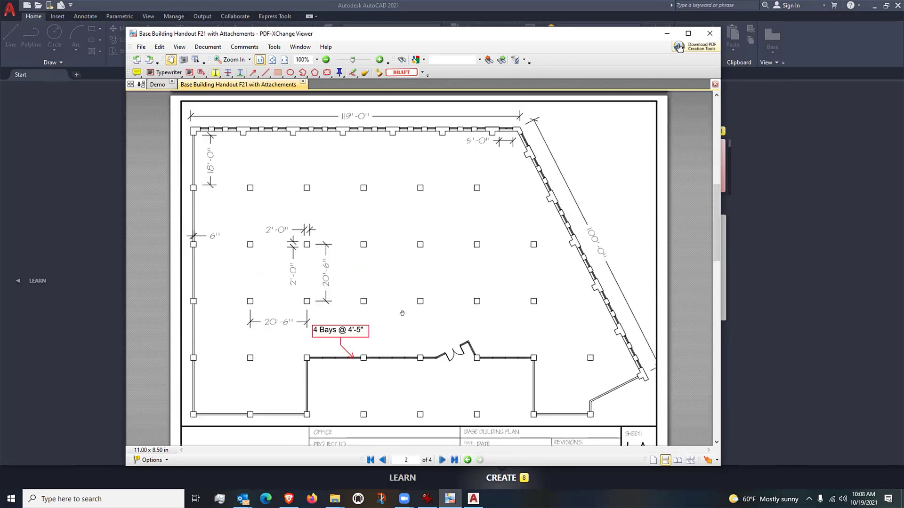
scroll(479, 222, "up", 10)
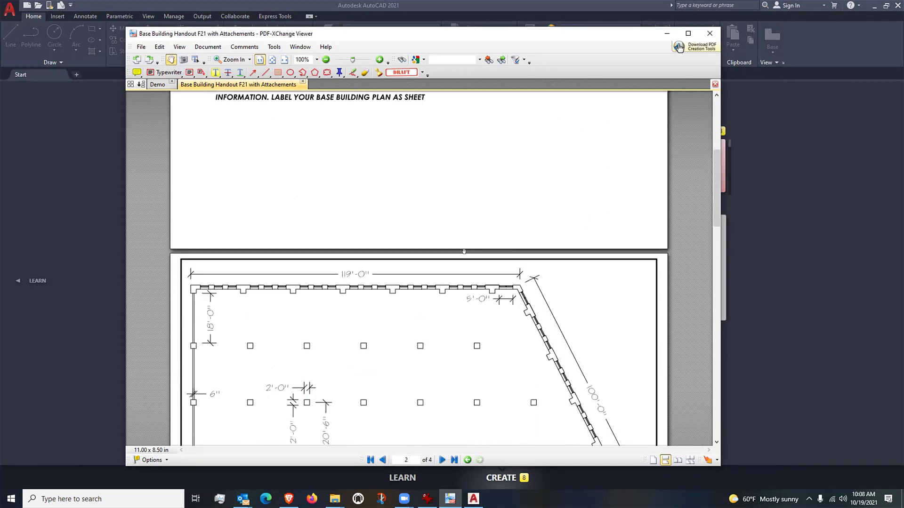
scroll(464, 252, "down", 15)
scroll(464, 252, "up", 3)
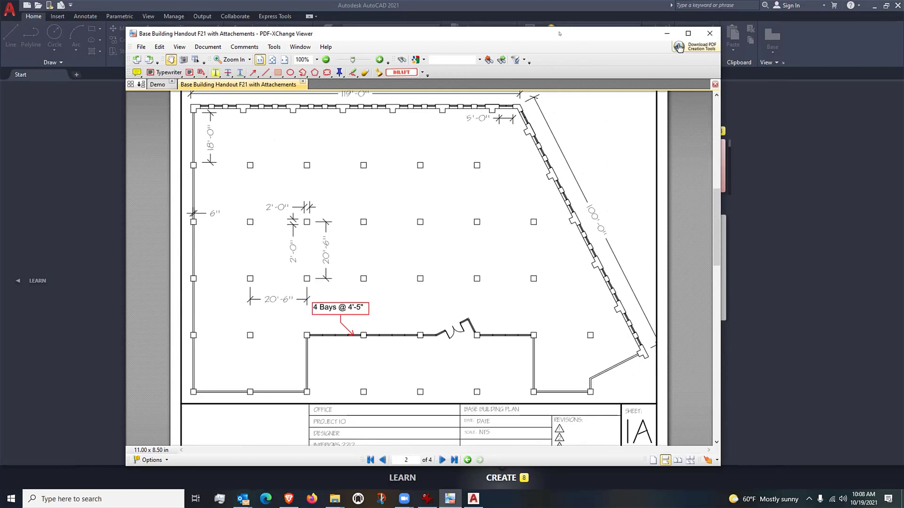
Switch to AutoCAD and create a new drawing from COD Interiors Template 21.dwt in the CAD\TEMPLATES folder on USB20FD (H:)
left_click(666, 33)
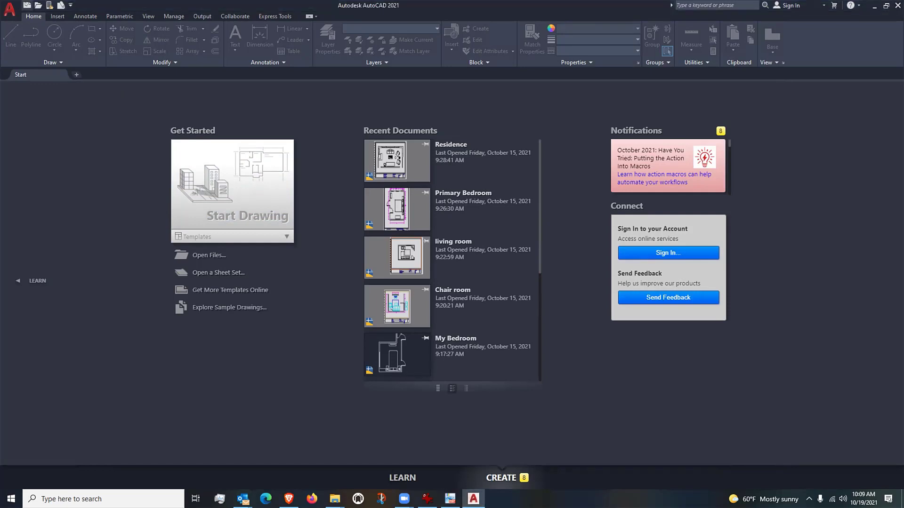
key("ctrl+n")
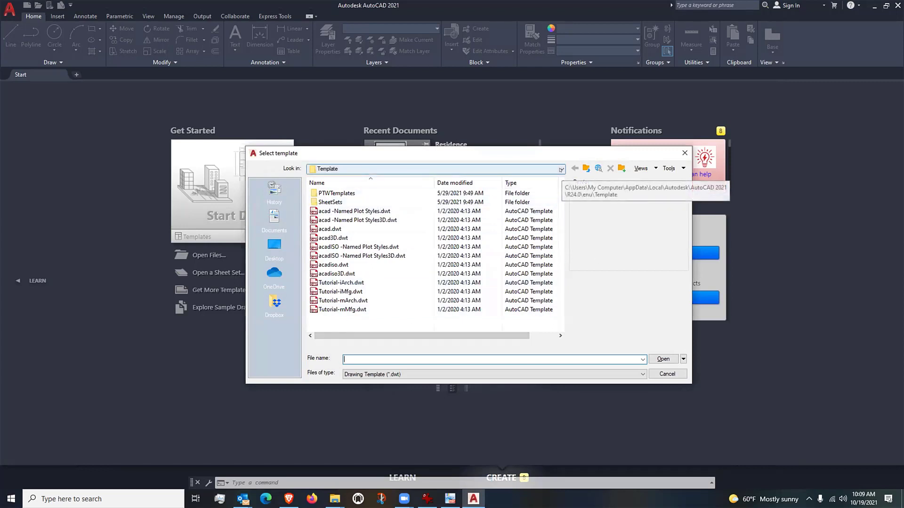
left_click(561, 169)
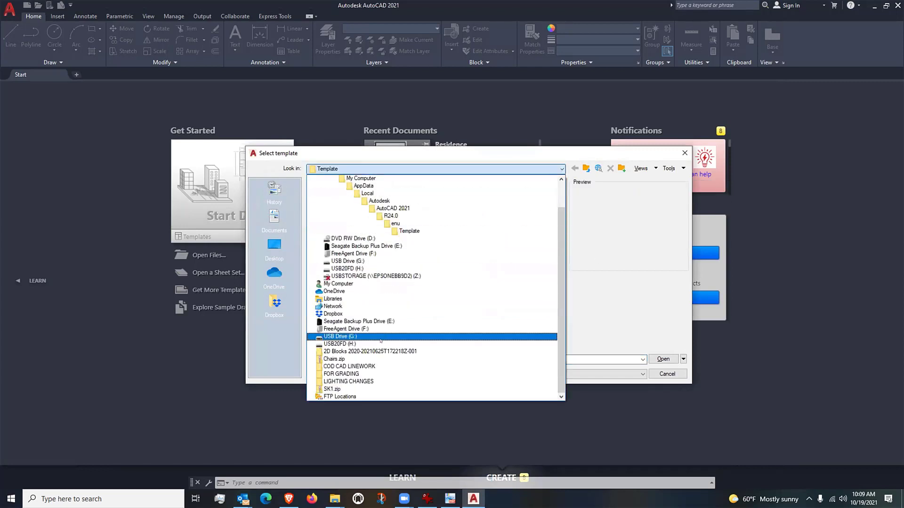
left_click(376, 344)
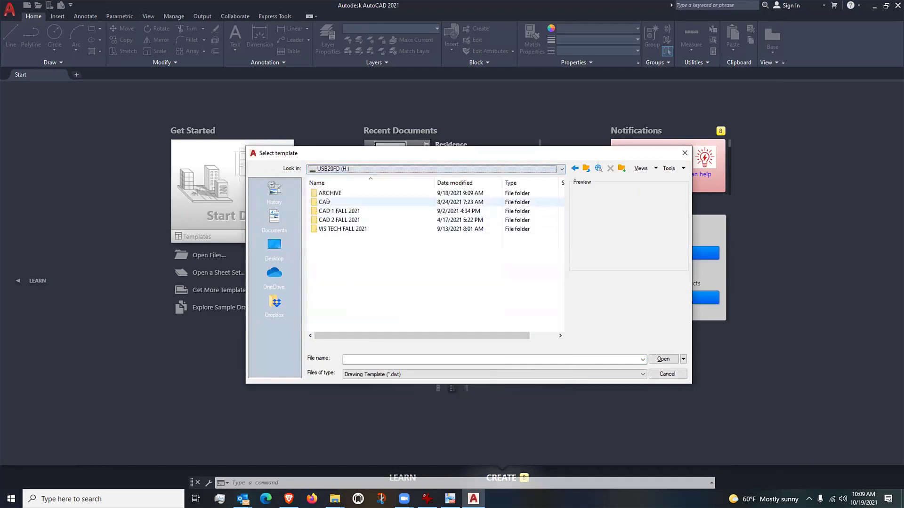
double_click(348, 200)
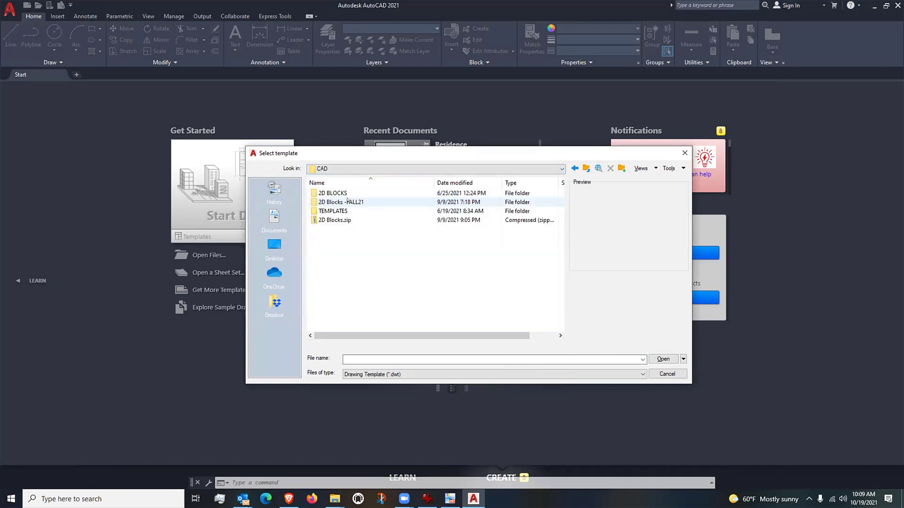
double_click(334, 211)
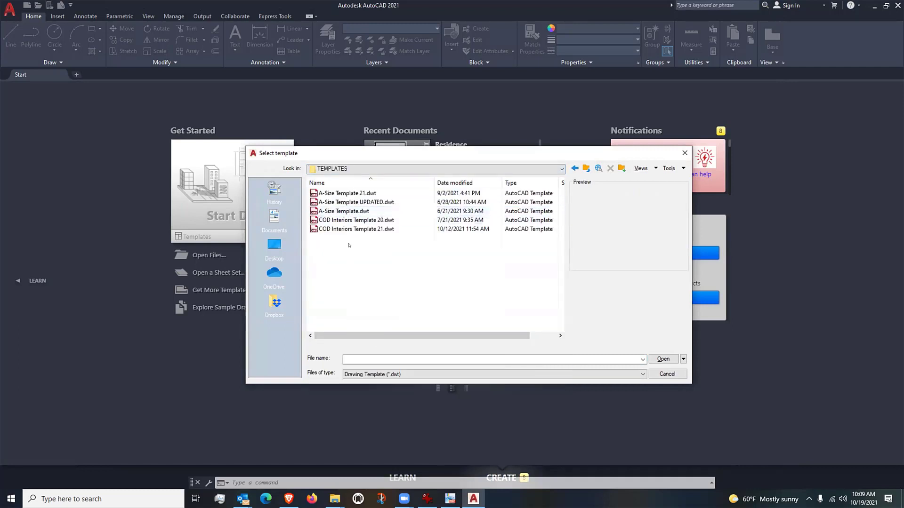
left_click(349, 229)
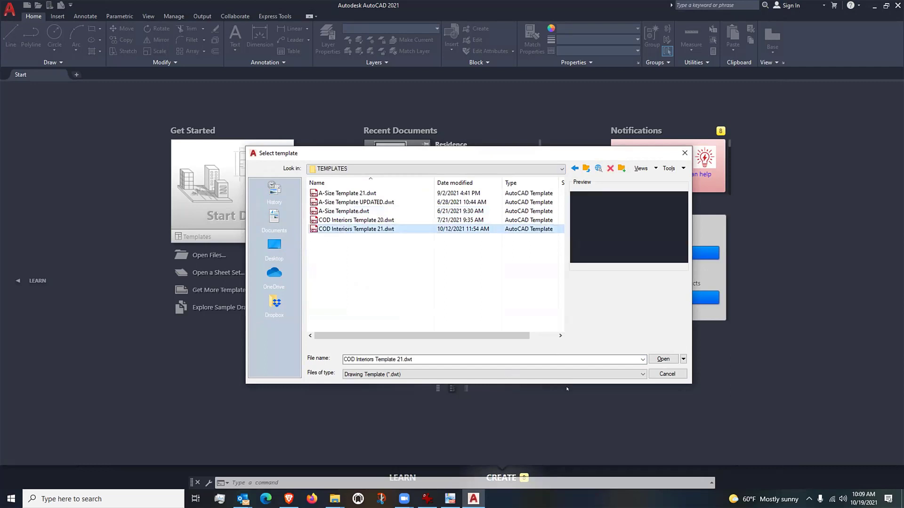
left_click(663, 359)
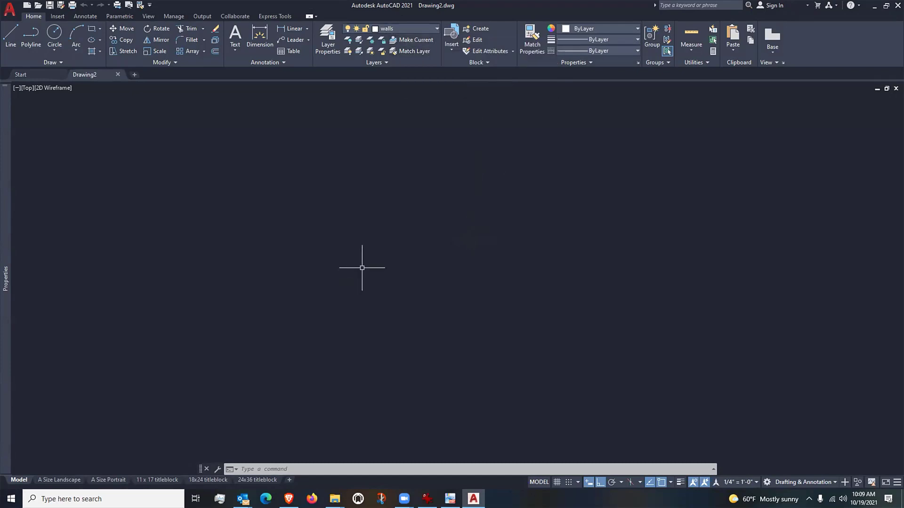
Review the template's A Size Landscape, A Size Portrait and 11 x 17 titleblock layouts
mouse_move(10, 471)
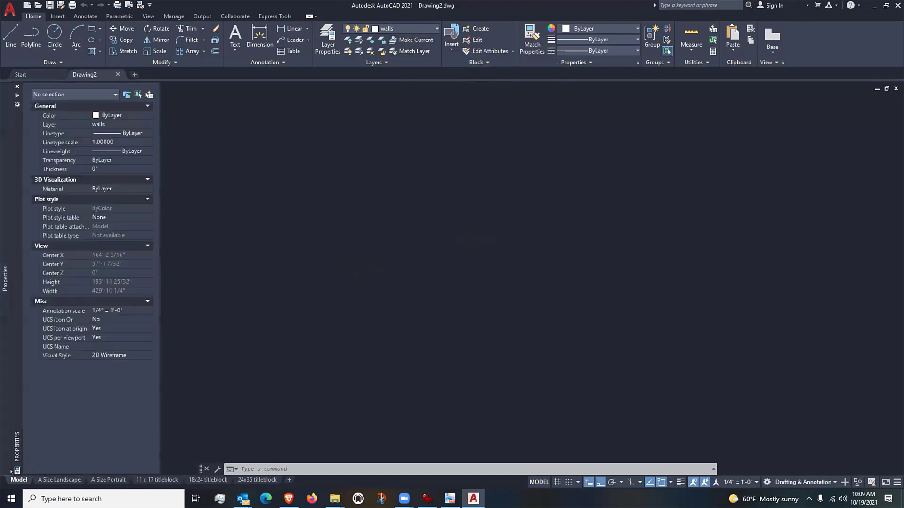
left_click(60, 480)
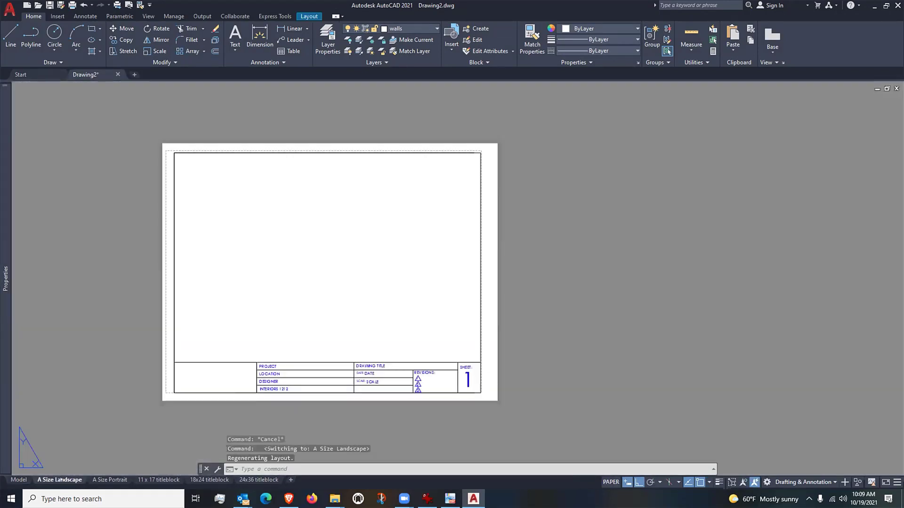
left_click(113, 480)
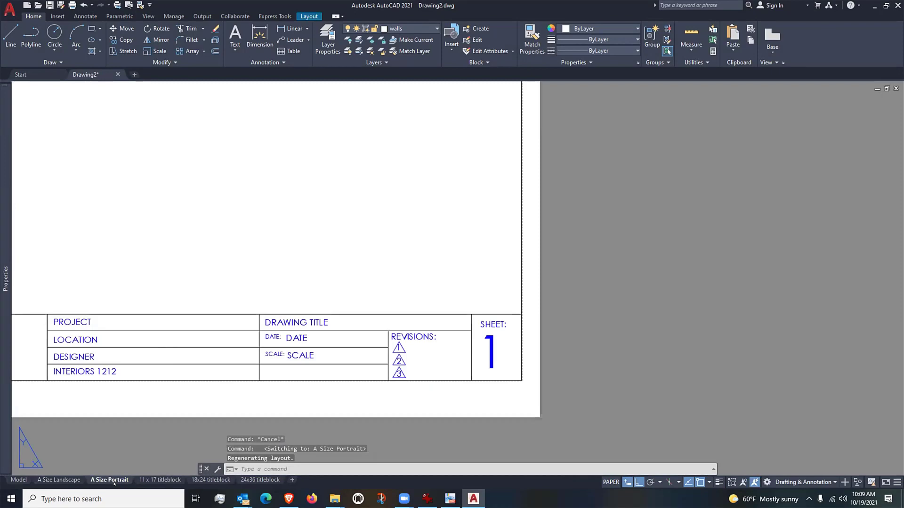
scroll(329, 339, "down", 4)
middle_click_drag(249, 201, 295, 234)
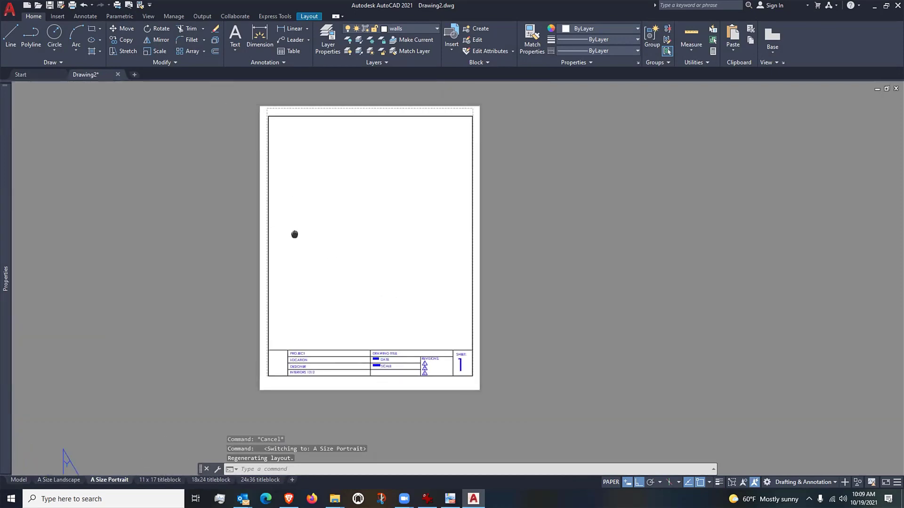
left_click(160, 480)
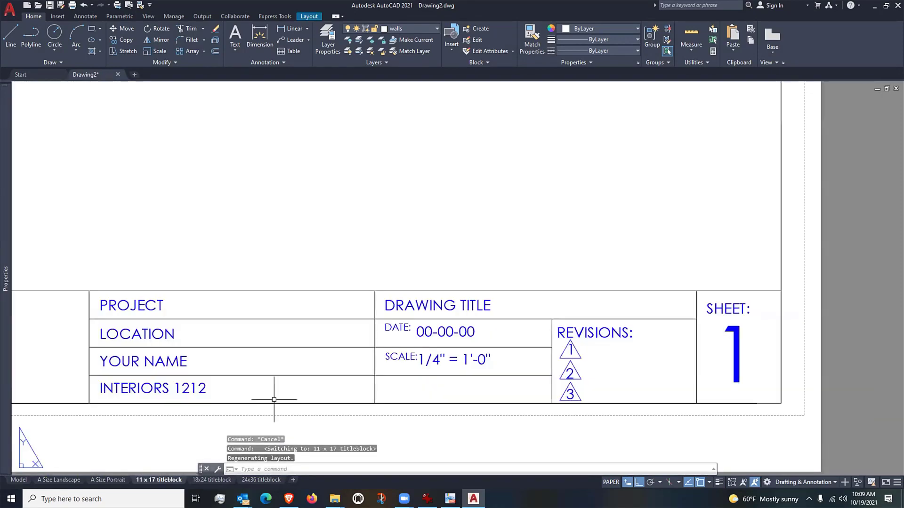
scroll(353, 346, "down", 8)
scroll(353, 346, "up", 2)
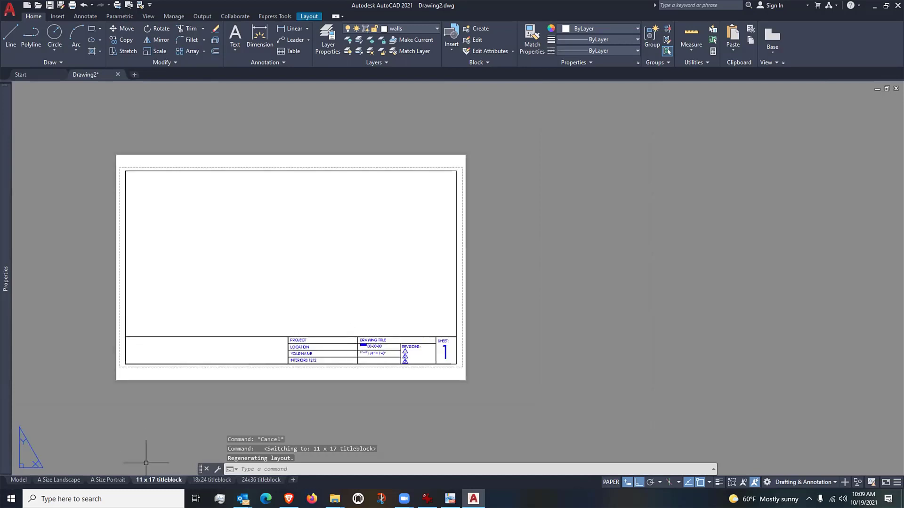
Compare the 18x24 titleblock and 24x36 titleblock layouts
left_click(208, 480)
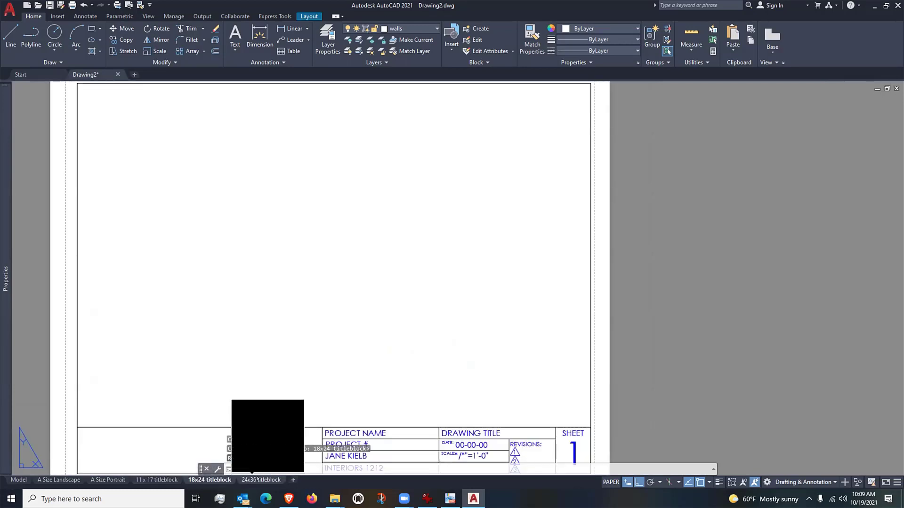
left_click(258, 479)
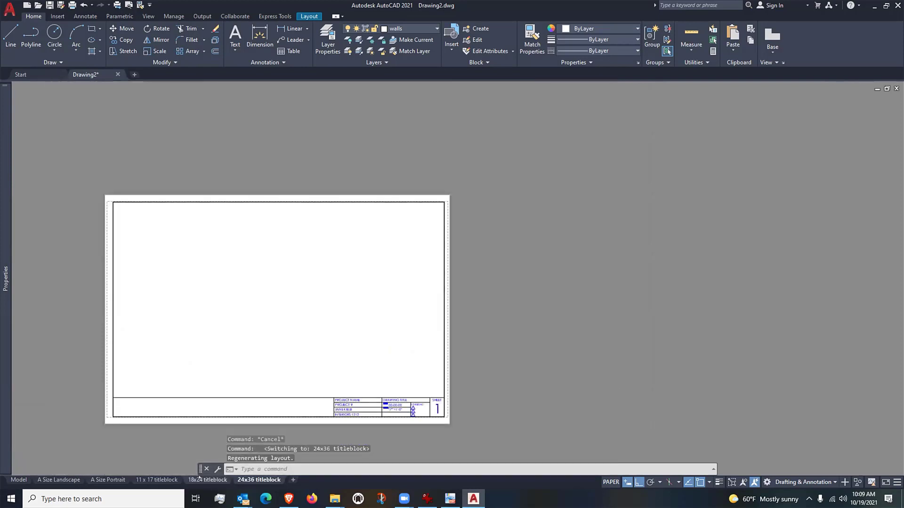
mouse_move(200, 478)
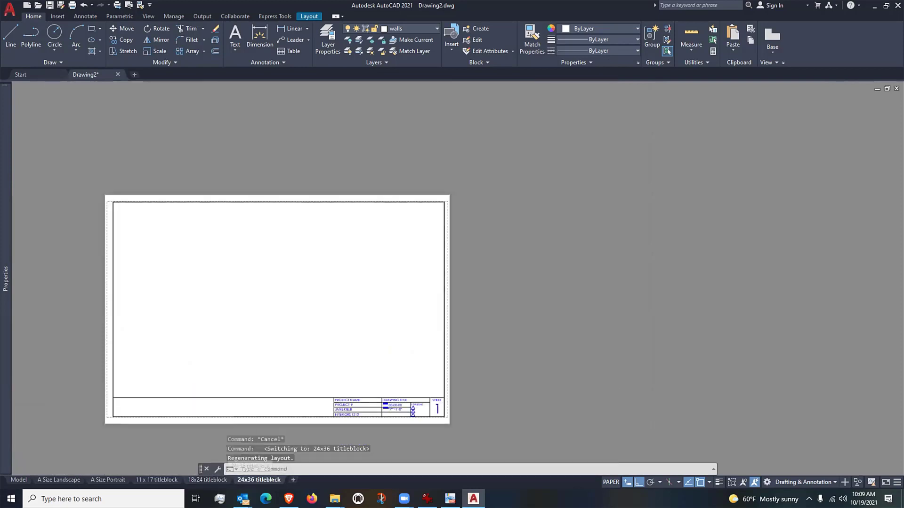
left_click(213, 481)
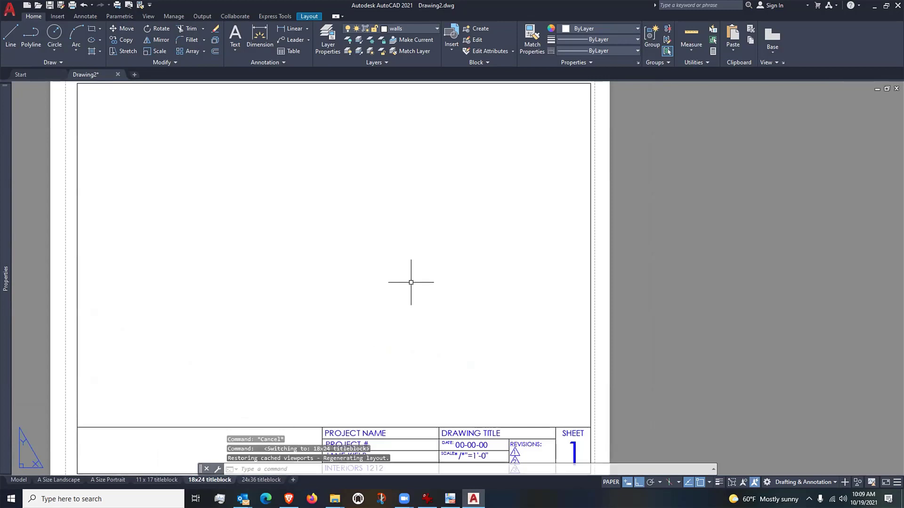
scroll(410, 281, "down", 2)
scroll(328, 284, "up", 2)
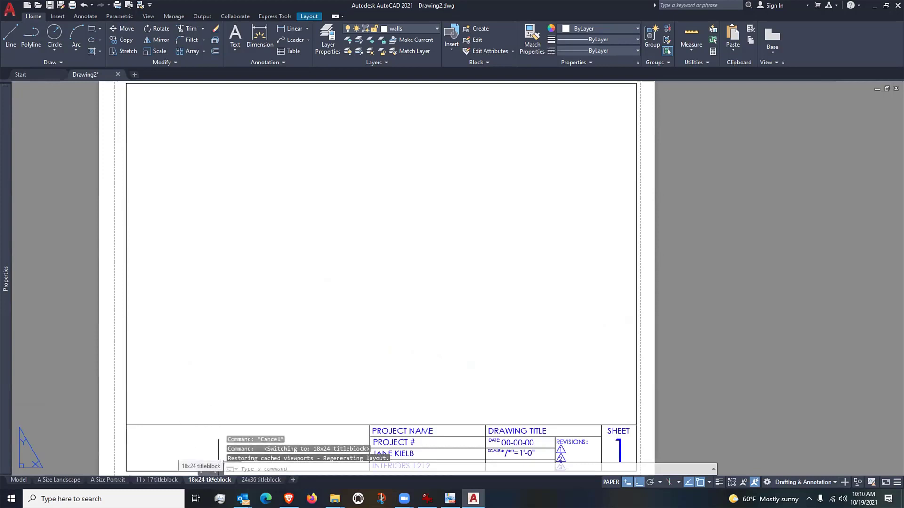
mouse_move(258, 480)
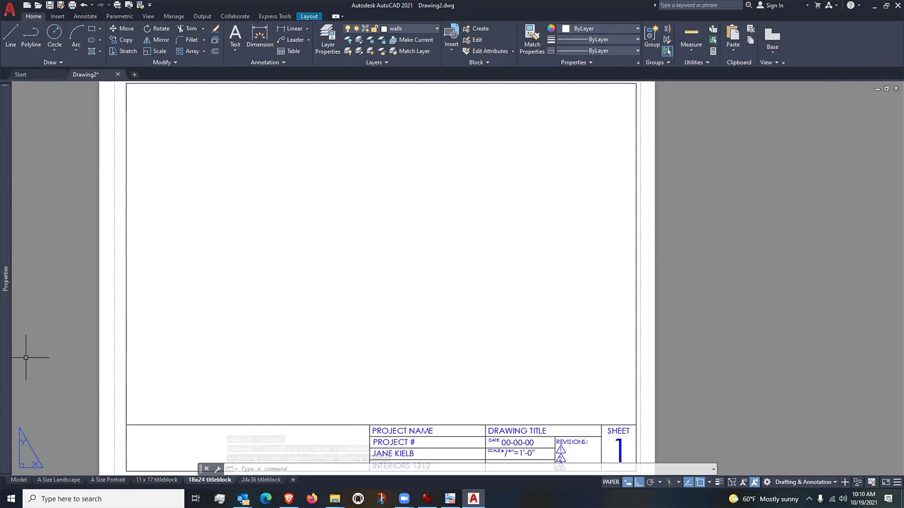
Draw a 24" by 24" rectangle in model space as the first building column
left_click(19, 479)
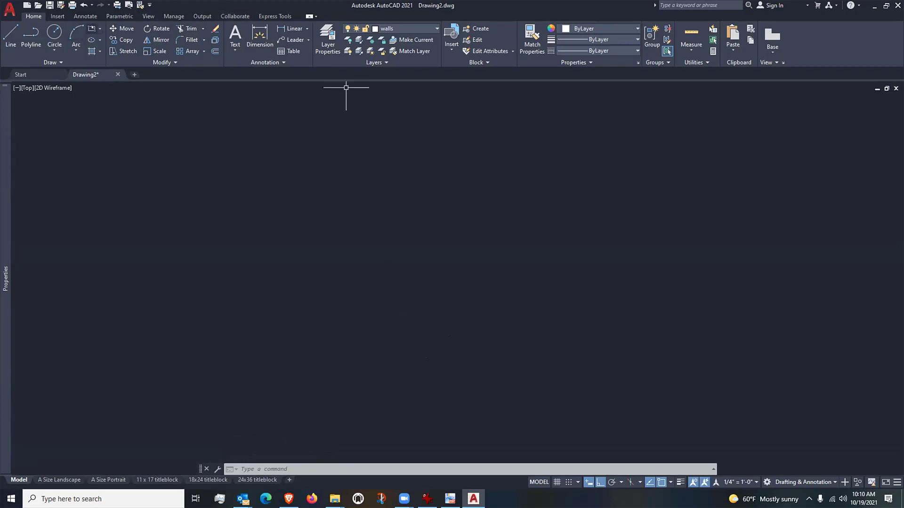
left_click(91, 28)
left_click(246, 407)
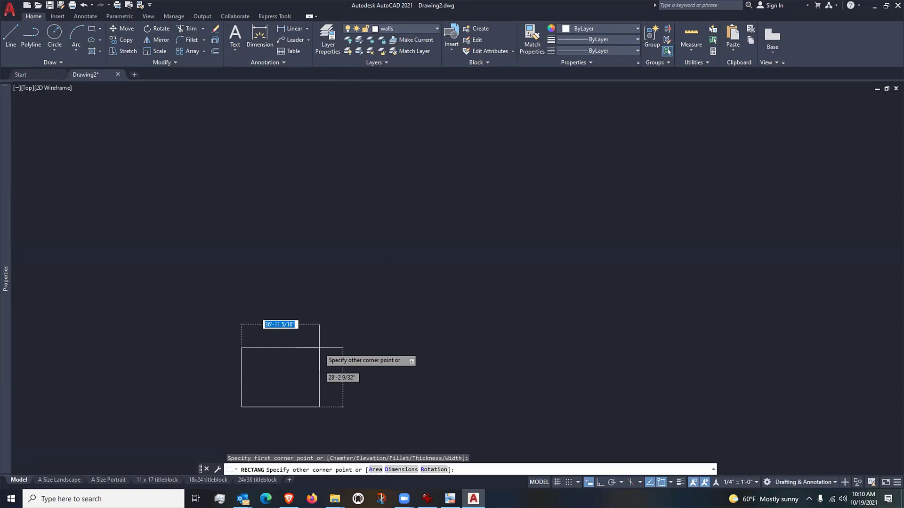
type("24")
key("Tab")
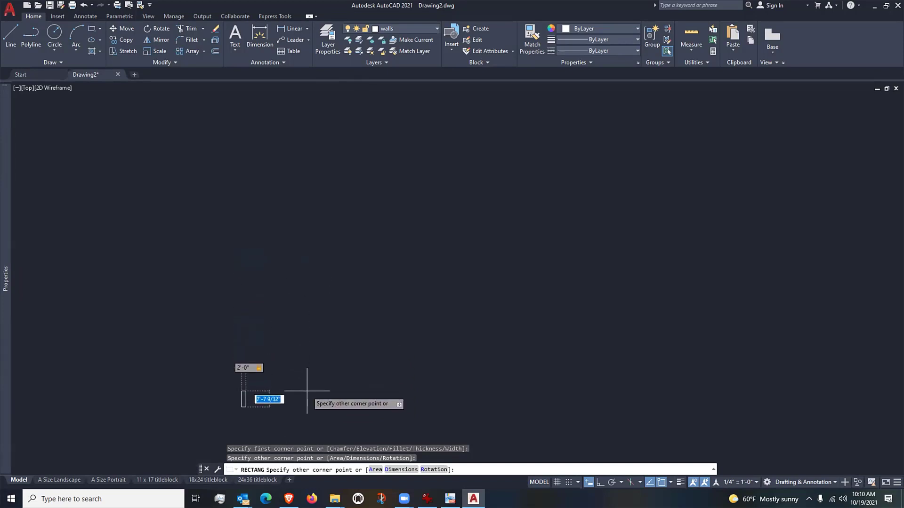
type("24")
key("Return")
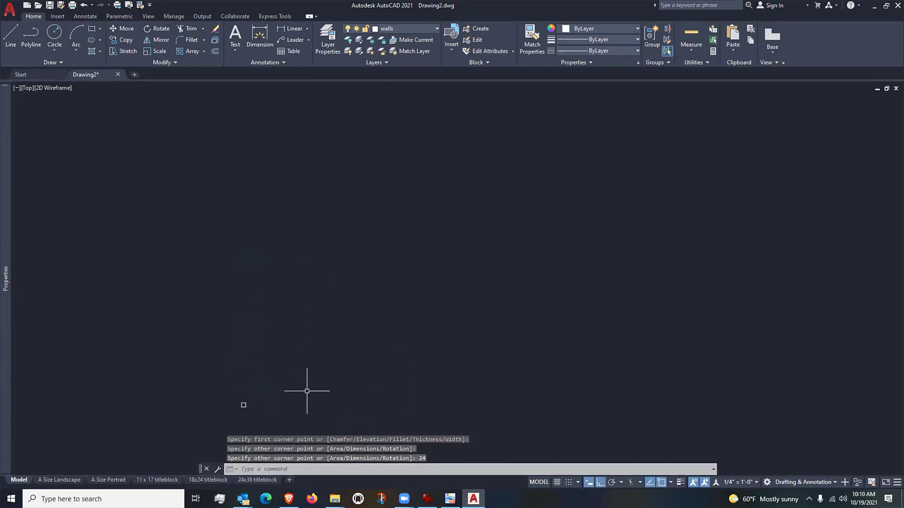
scroll(232, 420, "up", 4)
scroll(283, 400, "up", 6)
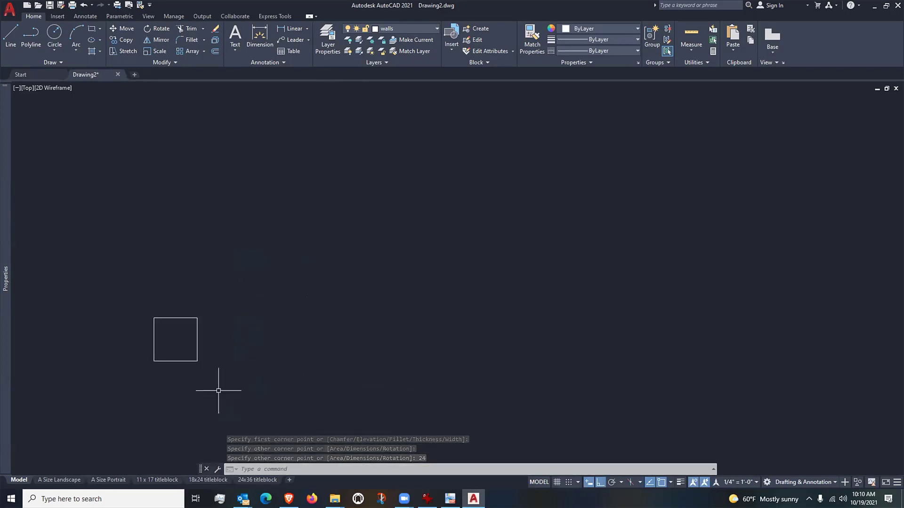
scroll(188, 387, "down", 2)
middle_click_drag(40, 362, 118, 366)
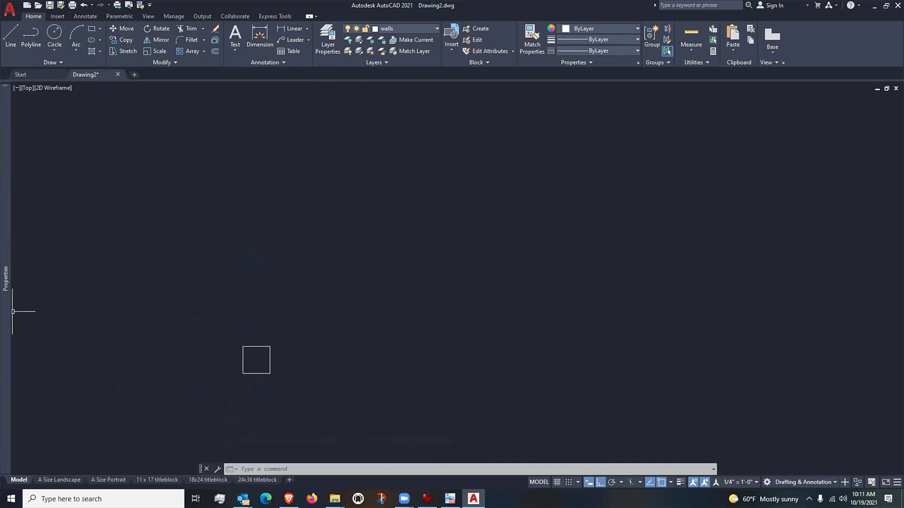
Create a rectangular array from the 24" square column
left_click(267, 347)
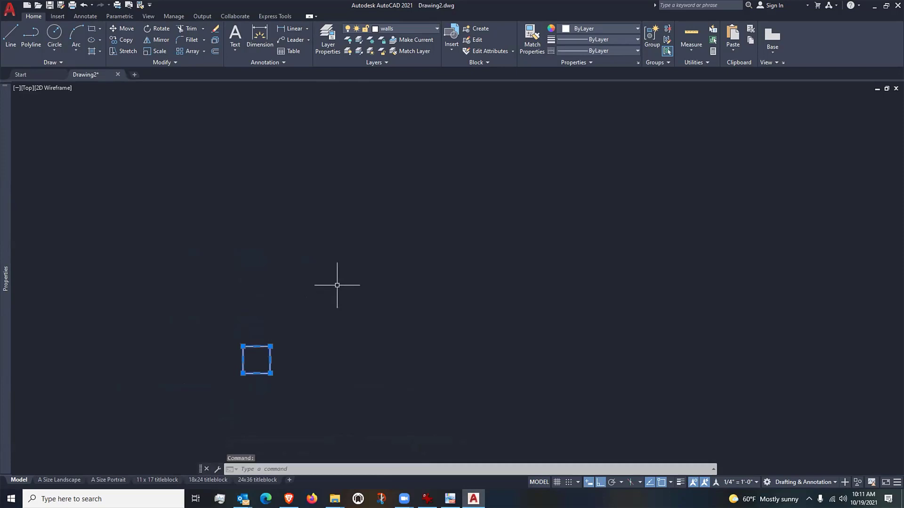
left_click(201, 50)
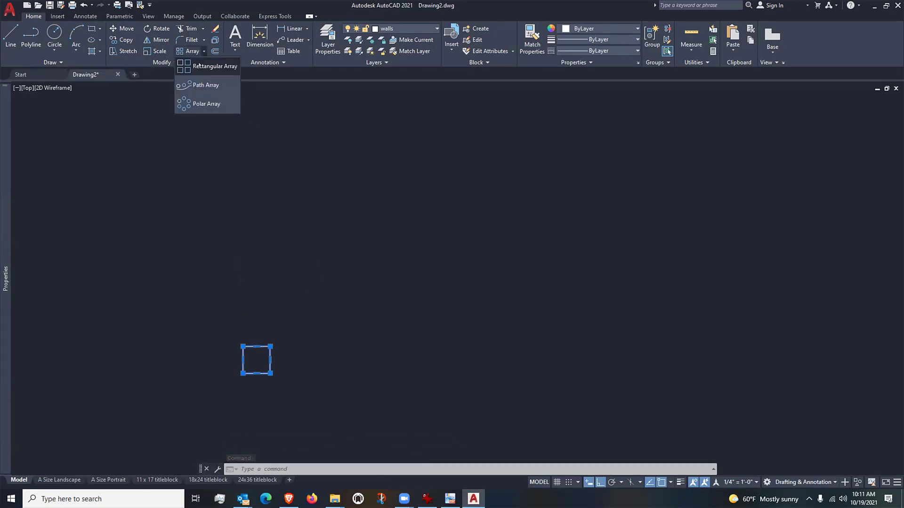
left_click(206, 66)
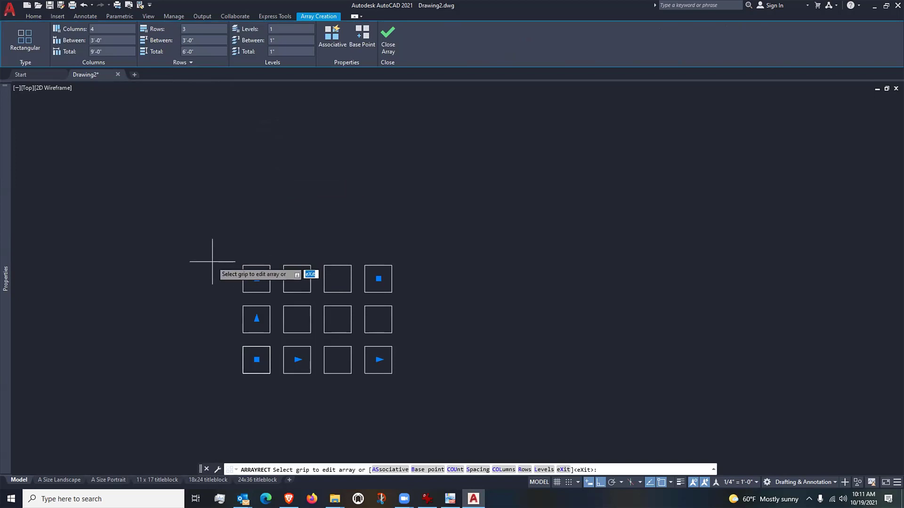
scroll(212, 271, "down", 2)
scroll(212, 271, "up", 4)
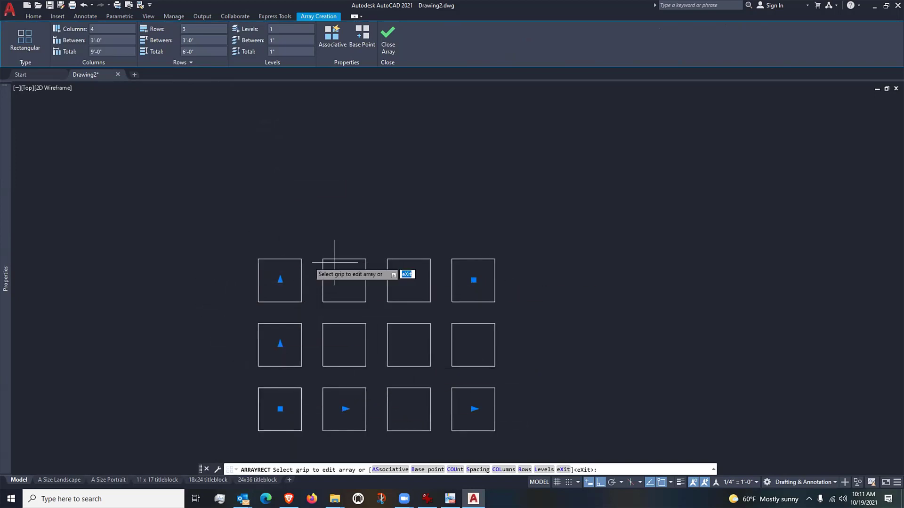
scroll(315, 202, "down", 2)
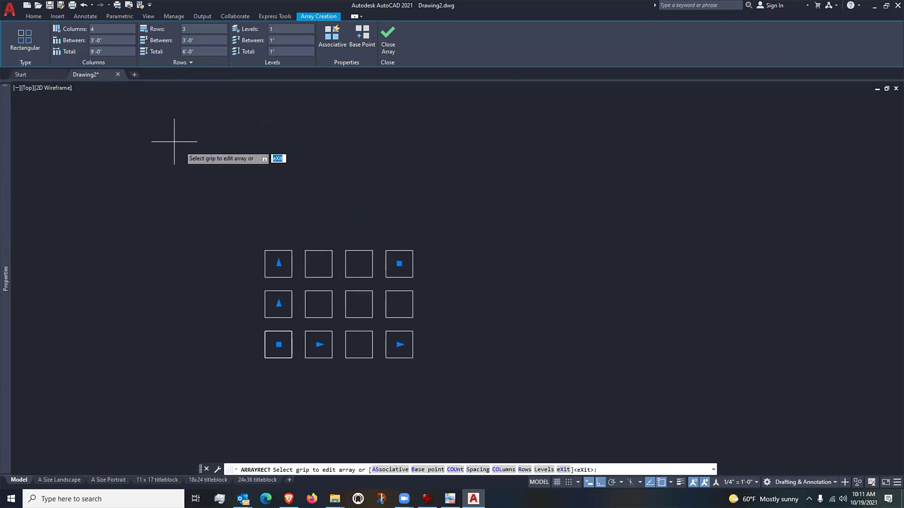
Set the column array to 5 columns and 8 rows
left_click(109, 30)
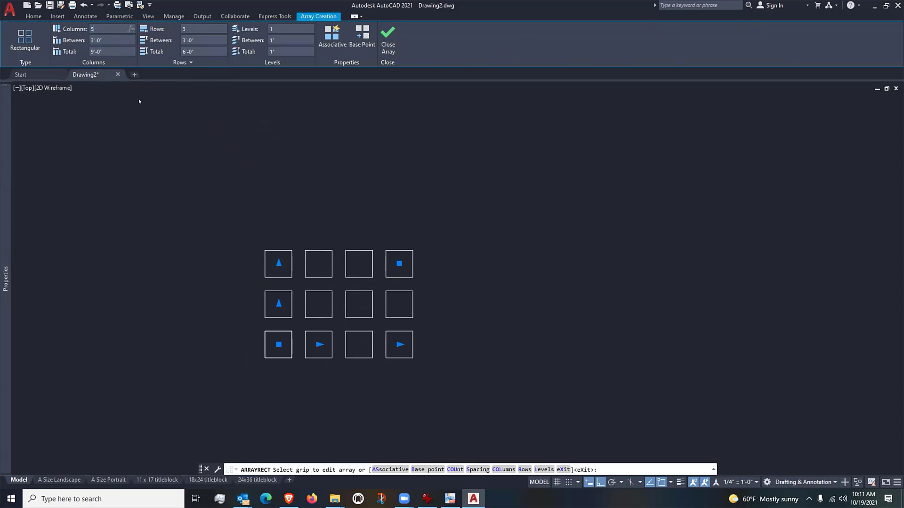
type("5")
key("Return")
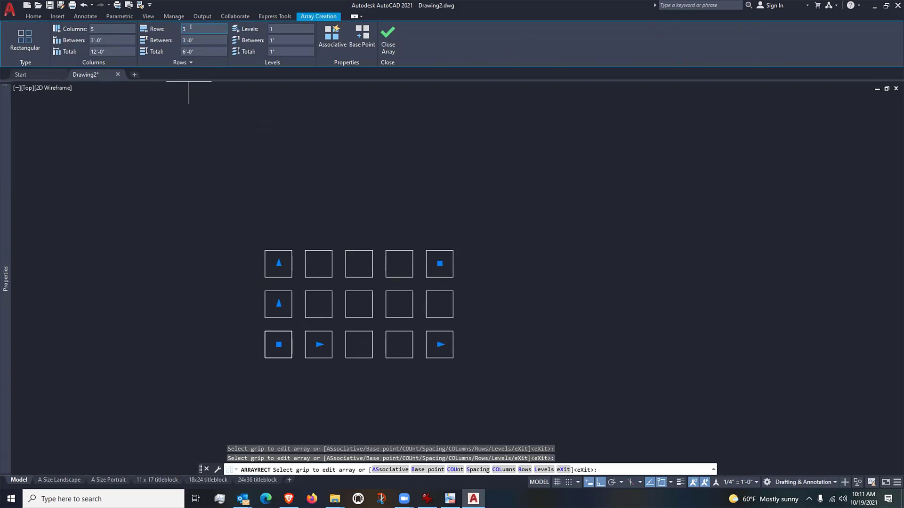
left_click(190, 29)
type("8")
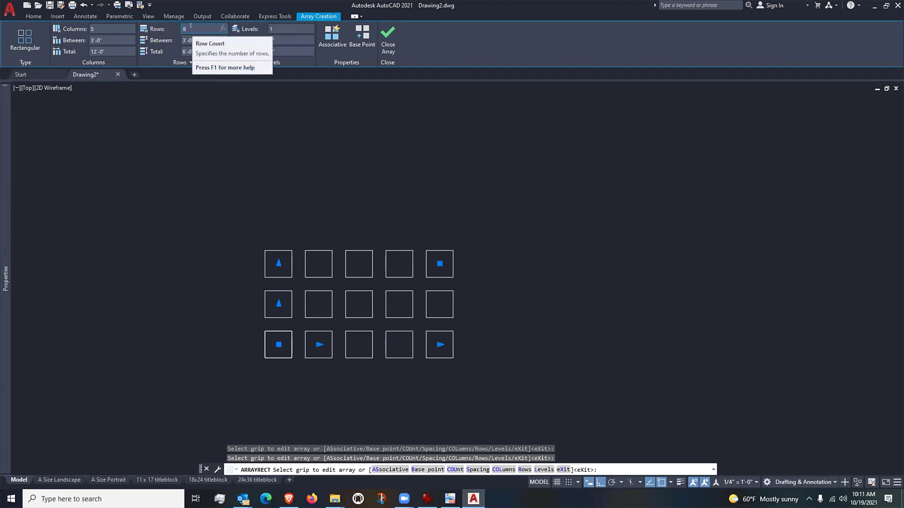
key("Return")
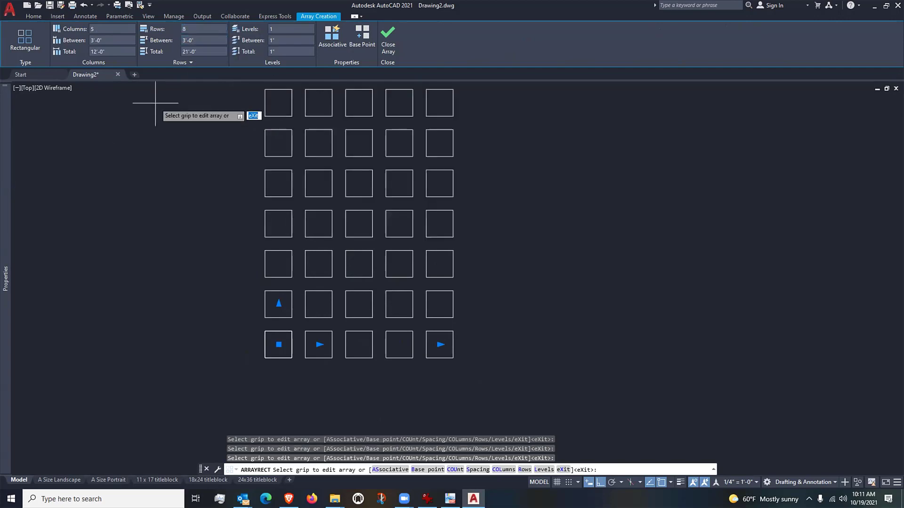
left_click(109, 39)
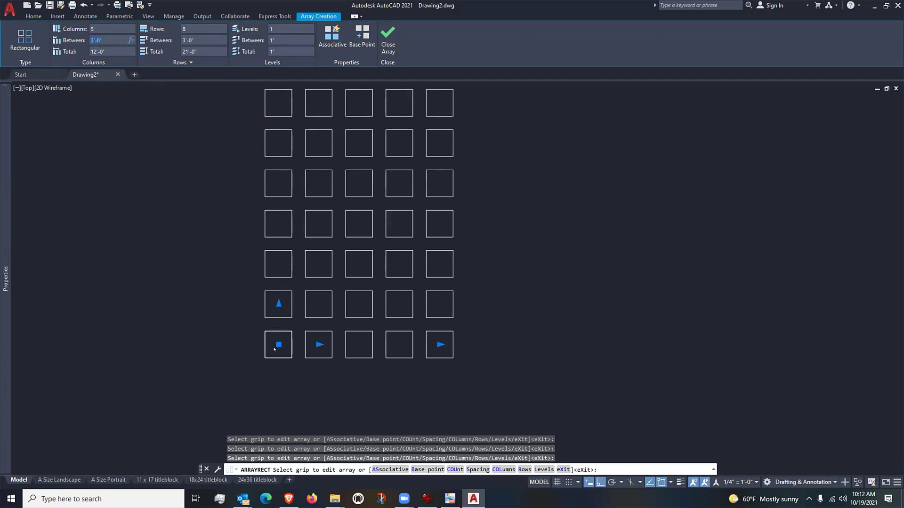
Change the array to 8 columns and 5 rows
left_click(207, 26)
left_click(102, 27)
key("Return")
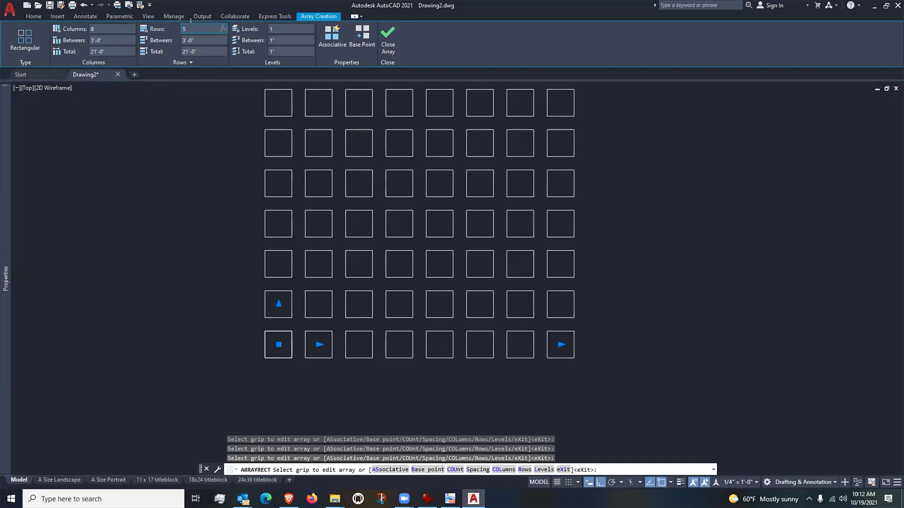
type("5")
key("Return")
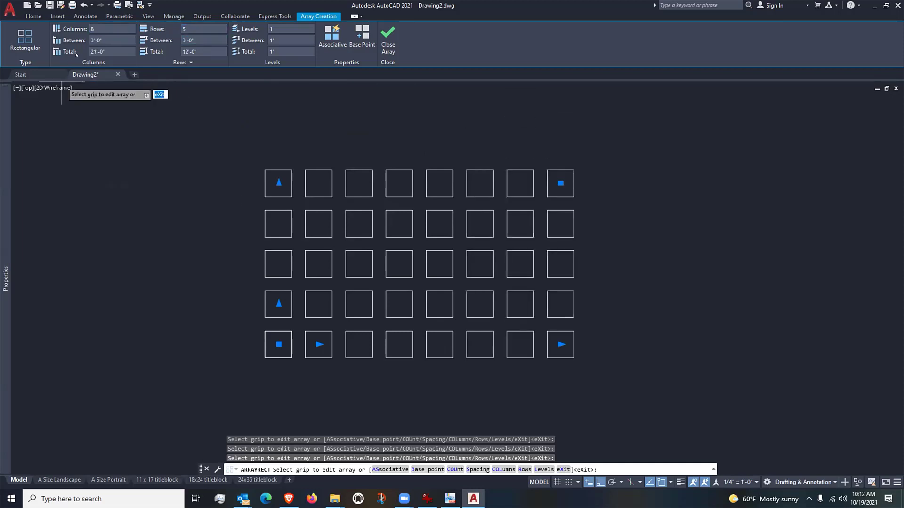
Set the array spacing to 20'-6" between columns and 20'-6" between rows
left_click(103, 37)
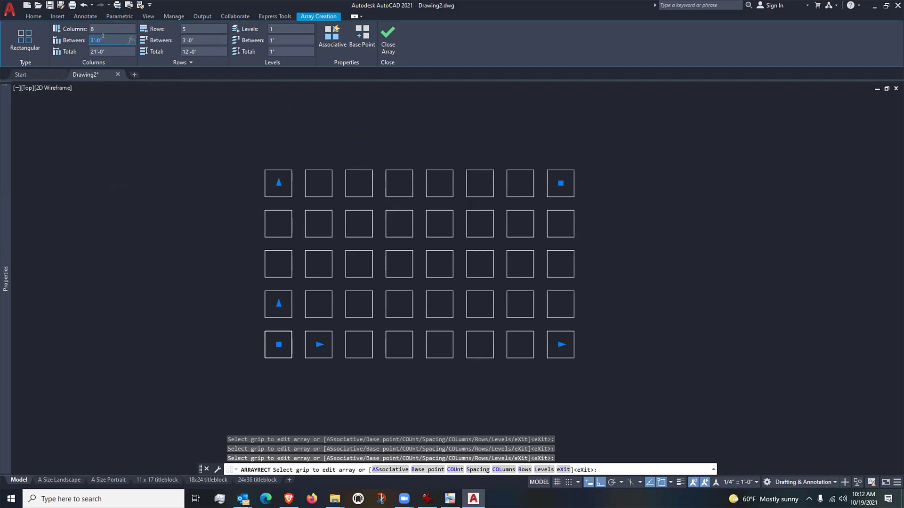
type("20'-6")
key("Return")
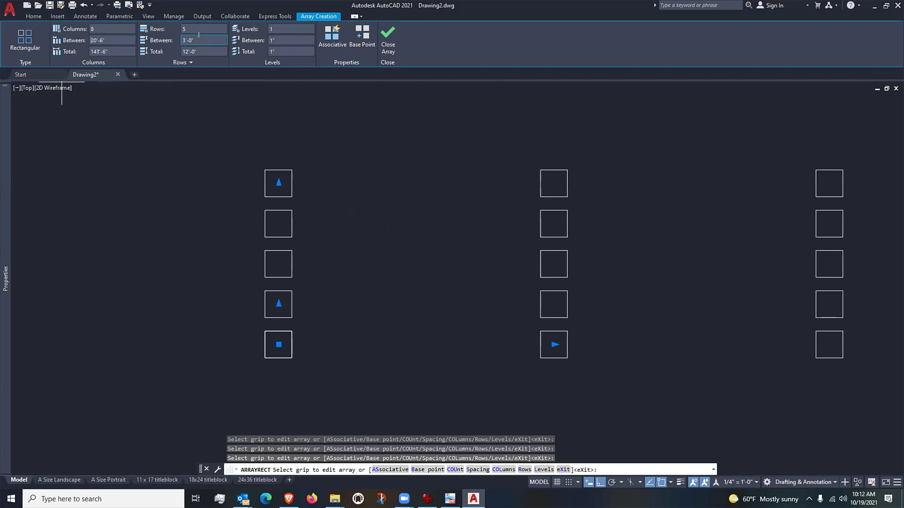
type("20'6")
key("Return")
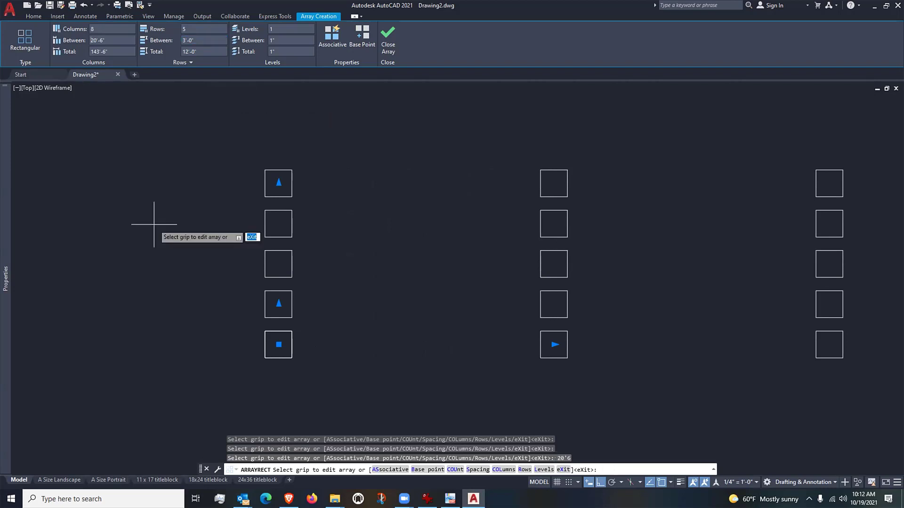
left_click(200, 40)
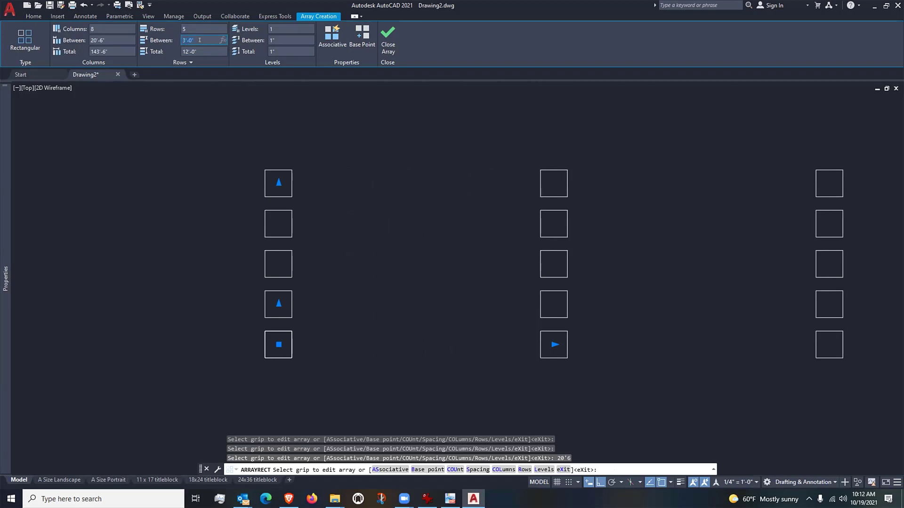
type("20'6")
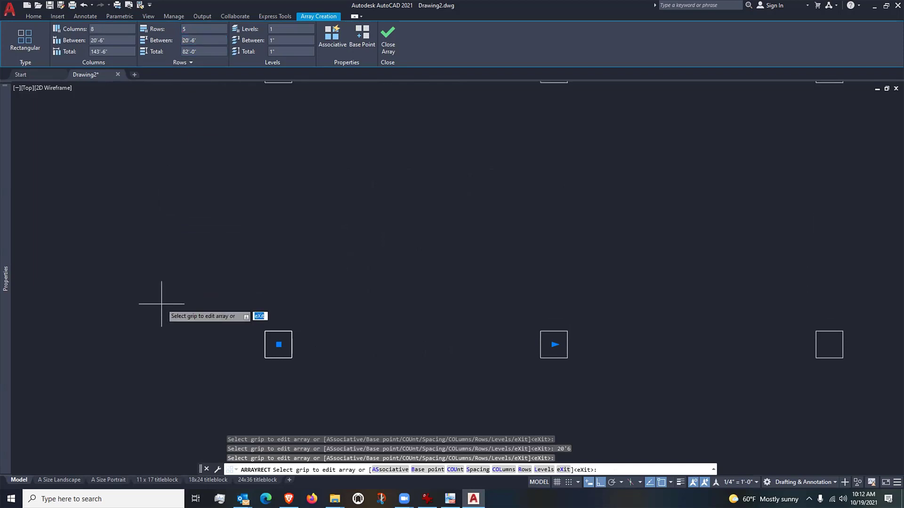
Finish the rectangular column array with its 8 columns and 5 rows
scroll(161, 304, "down", 6)
scroll(180, 221, "up", 2)
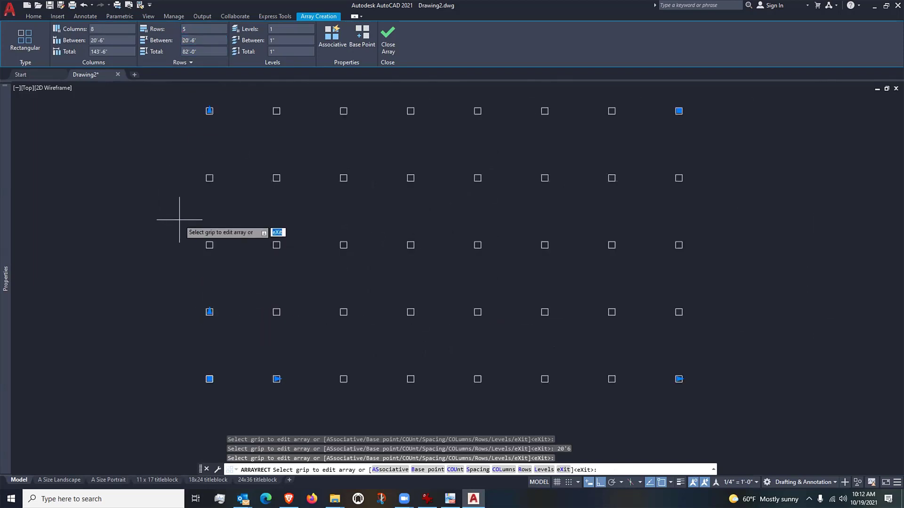
scroll(181, 217, "down", 2)
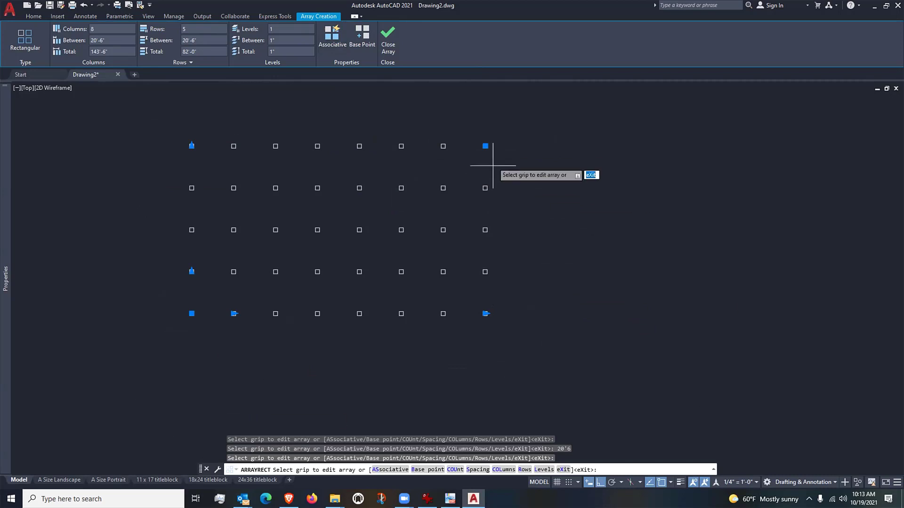
middle_click_drag(293, 192, 299, 200)
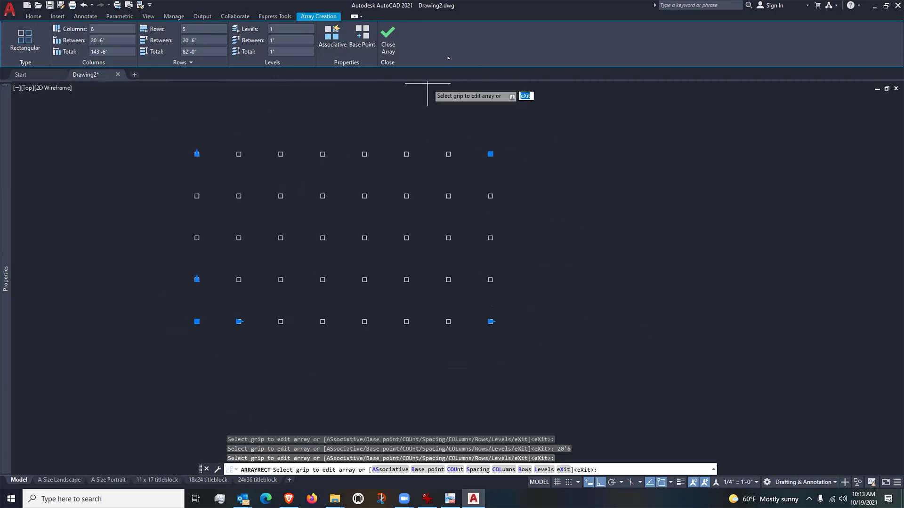
left_click(386, 42)
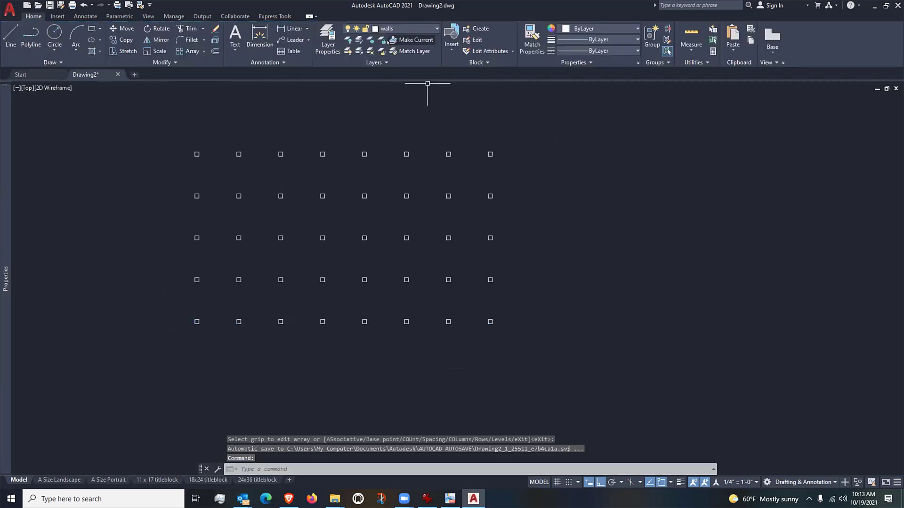
left_click(513, 140)
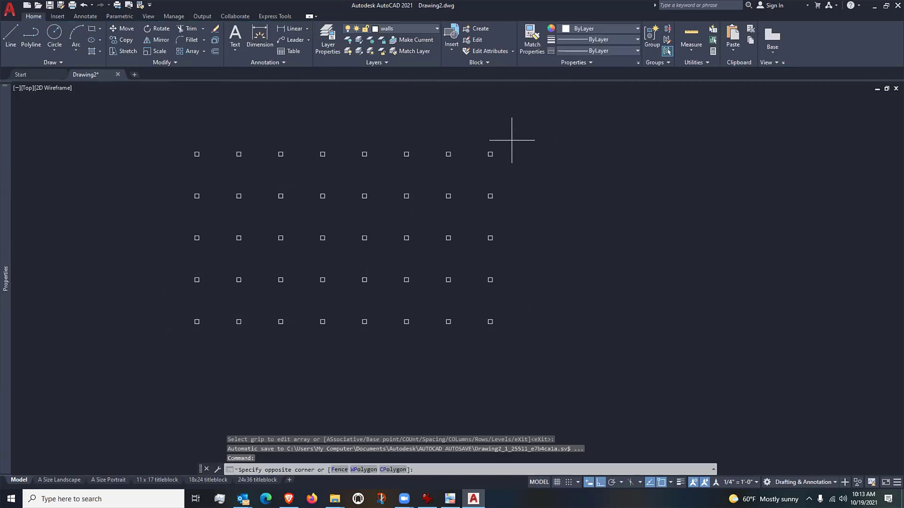
left_click(510, 188)
left_click(473, 210)
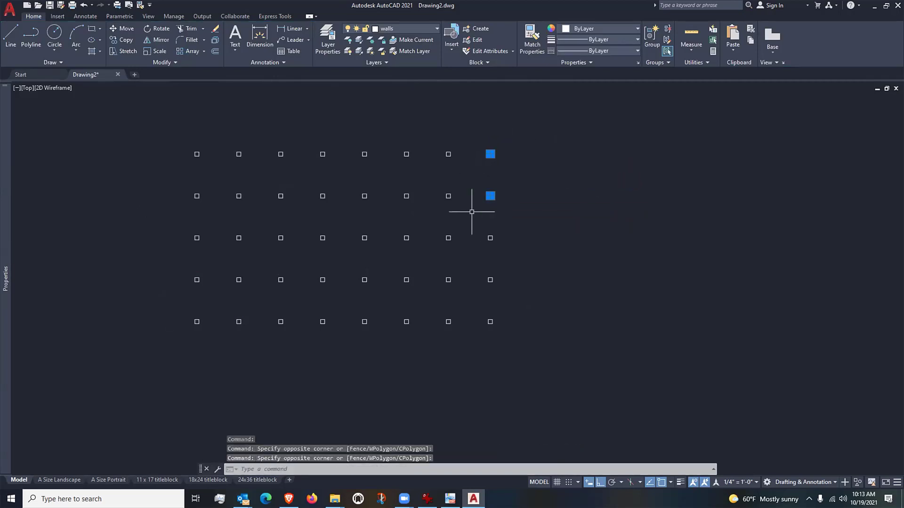
left_click(511, 237)
left_click(481, 254)
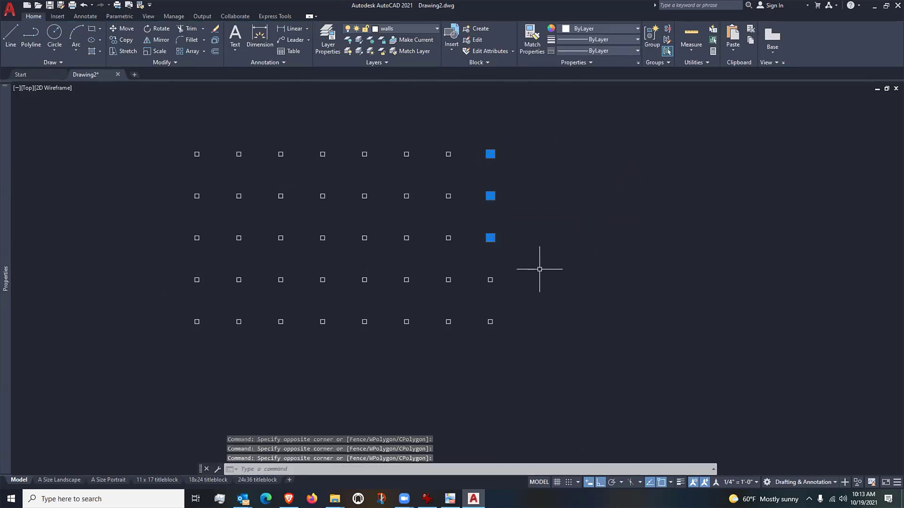
key("Escape")
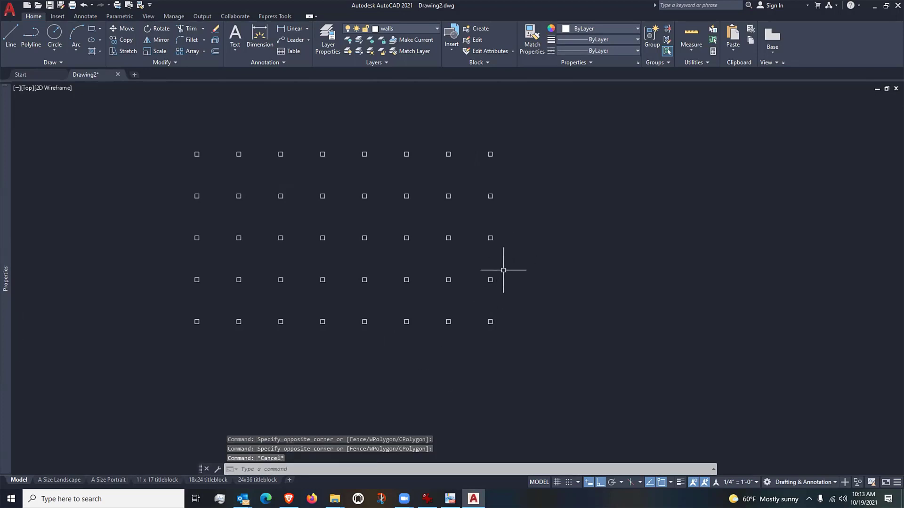
Erase the upper three columns on the far right line of the column grid
type("e")
key("Return")
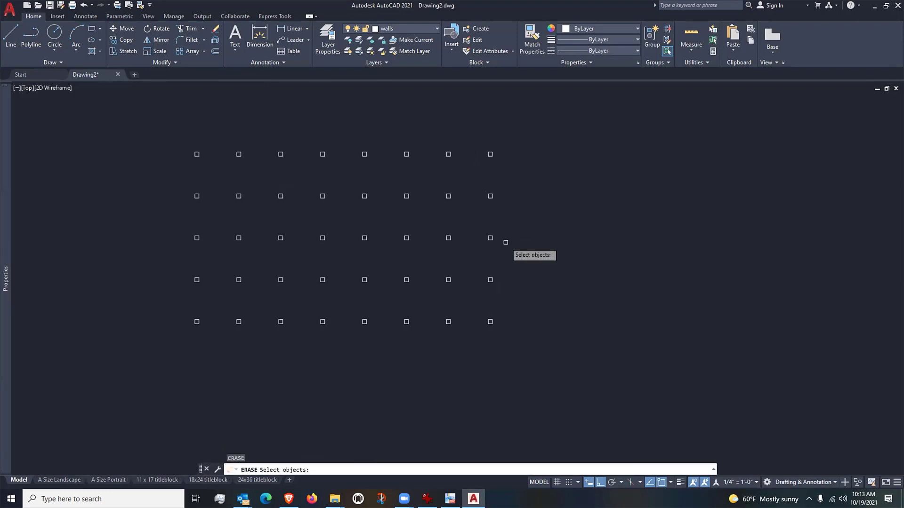
left_click(502, 251)
left_click(482, 144)
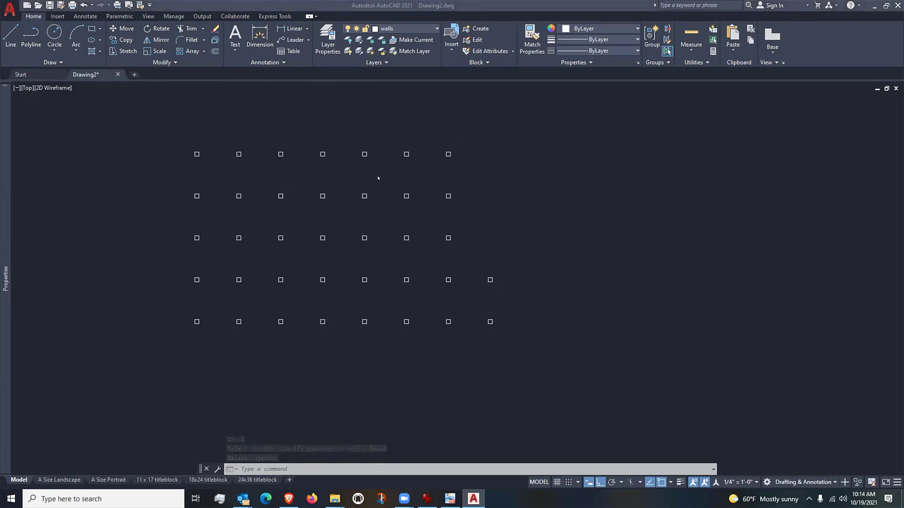
Erase the rightmost remaining column in the top row of the grid
left_click(460, 137)
left_click(448, 153)
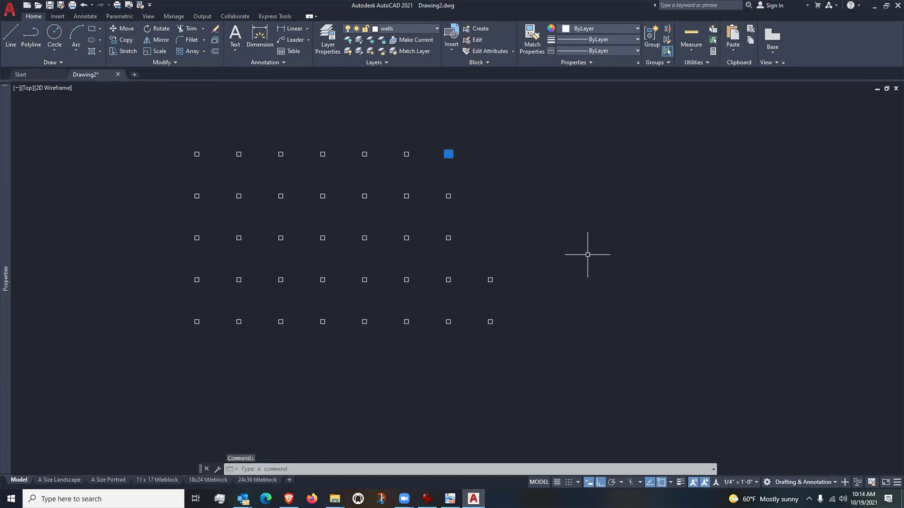
type("e")
key("Return")
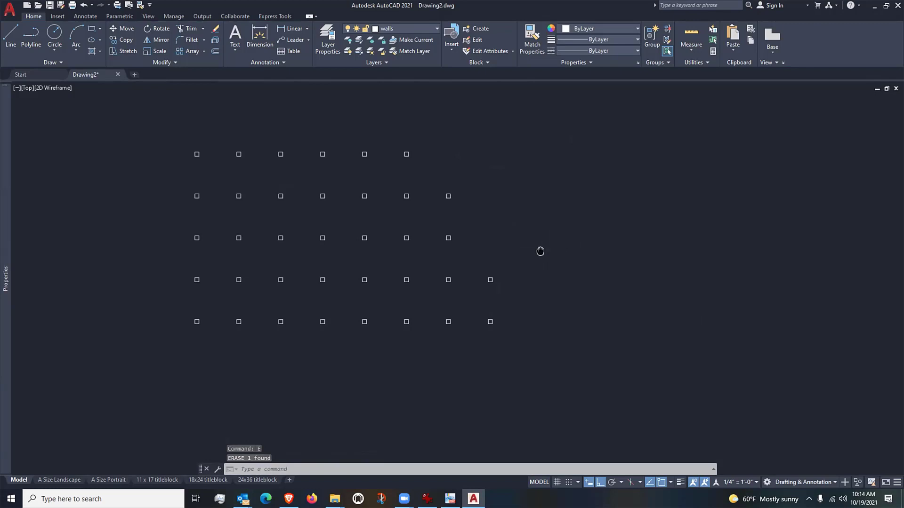
middle_click_drag(539, 250, 551, 256)
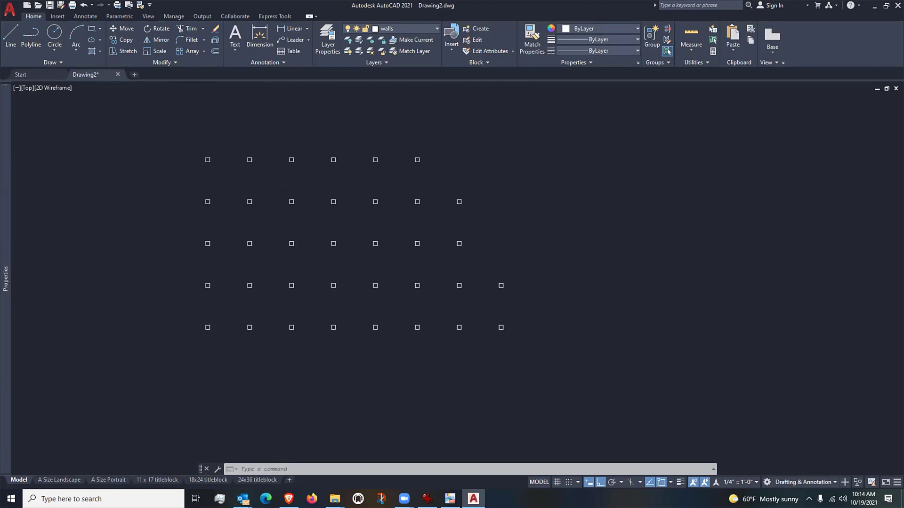
Switch to PDF-XChange Viewer to examine the base building plan's walls and dimensions, and return to the AutoCAD drawing
key("alt+Tab")
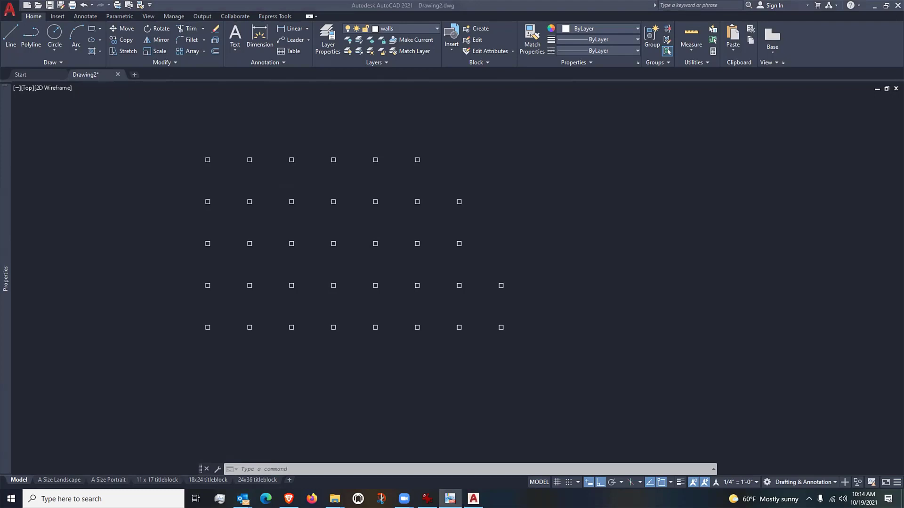
key("alt+Tab")
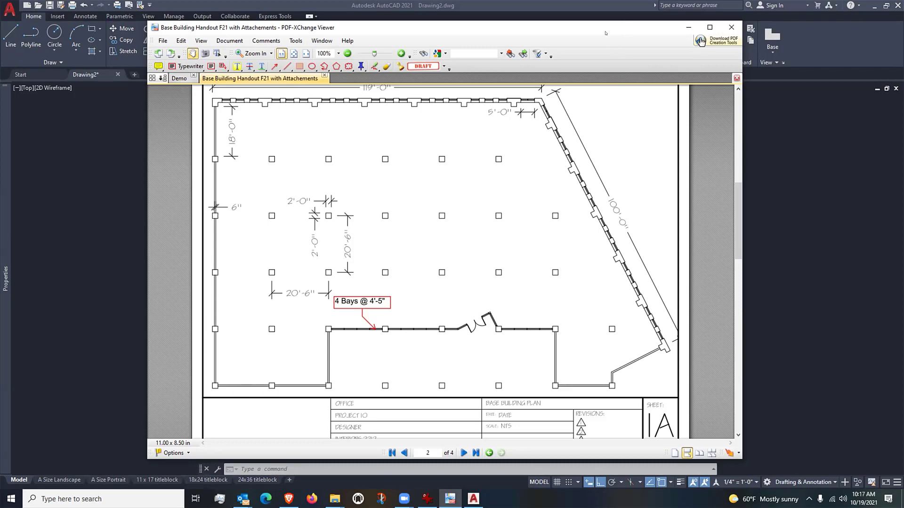
left_click(688, 27)
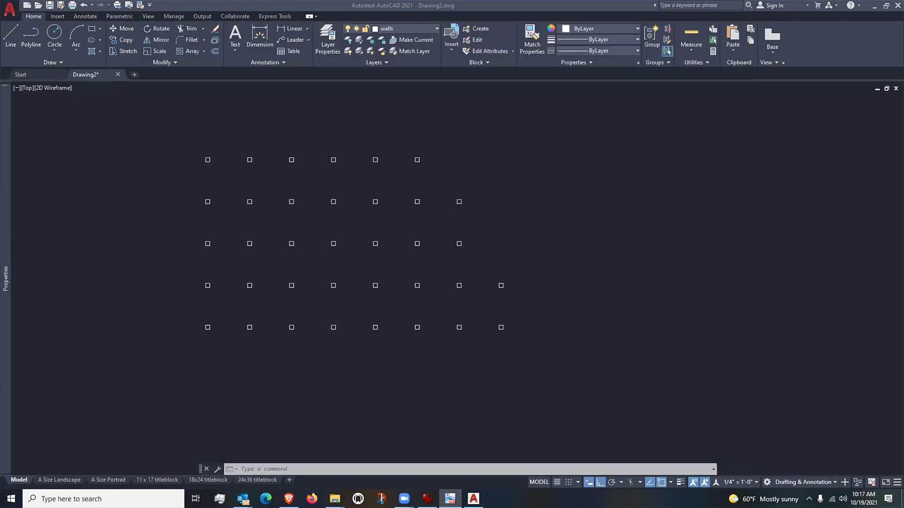
Draw a vertical wall line starting 3" left of the top-edge midpoint of the lower-left column and ending at the column above
scroll(200, 325, "up", 8)
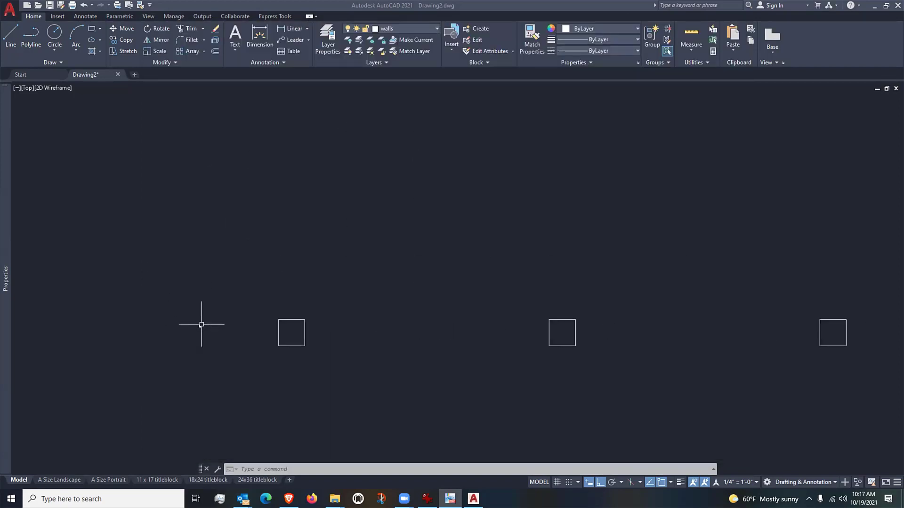
scroll(343, 337, "down", 3)
middle_click_drag(349, 289, 322, 334)
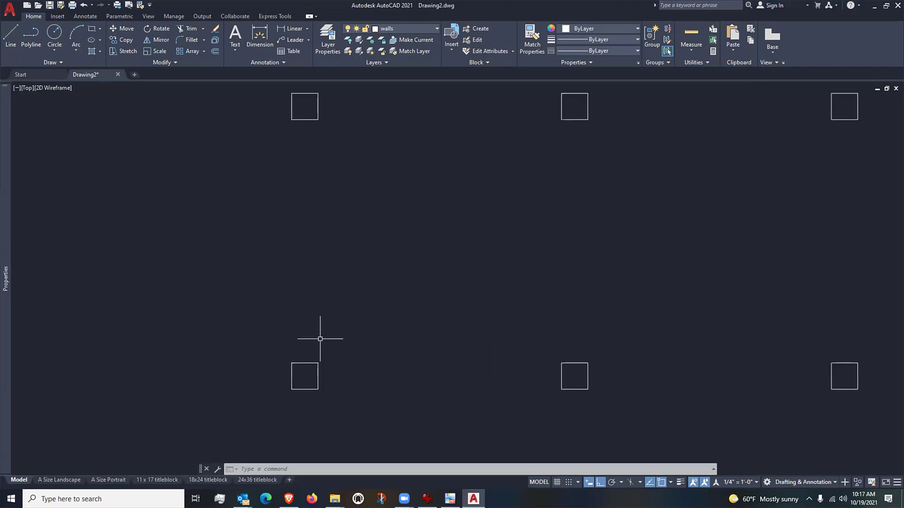
scroll(304, 365, "up", 2)
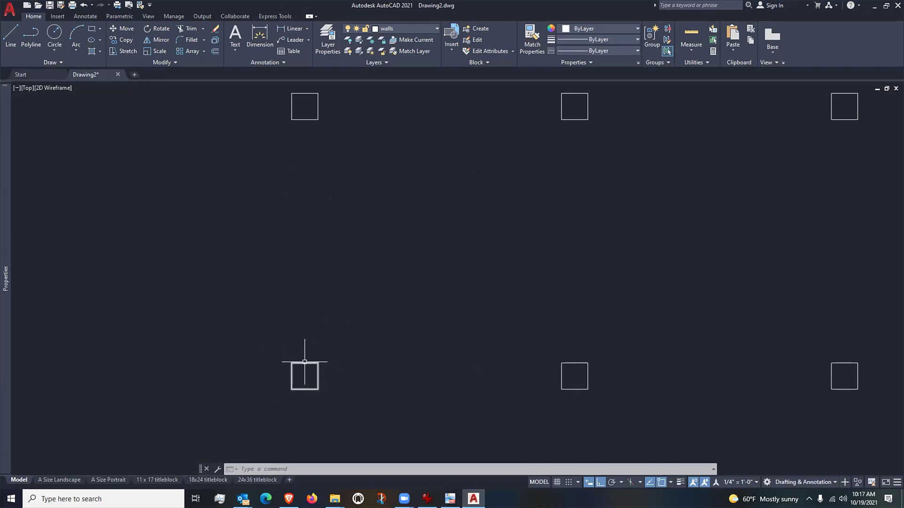
mouse_move(304, 362)
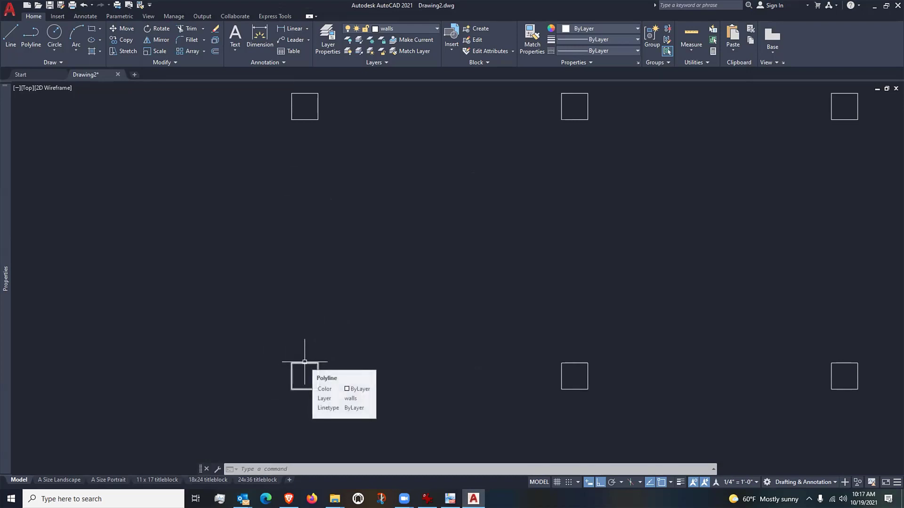
left_click(10, 36)
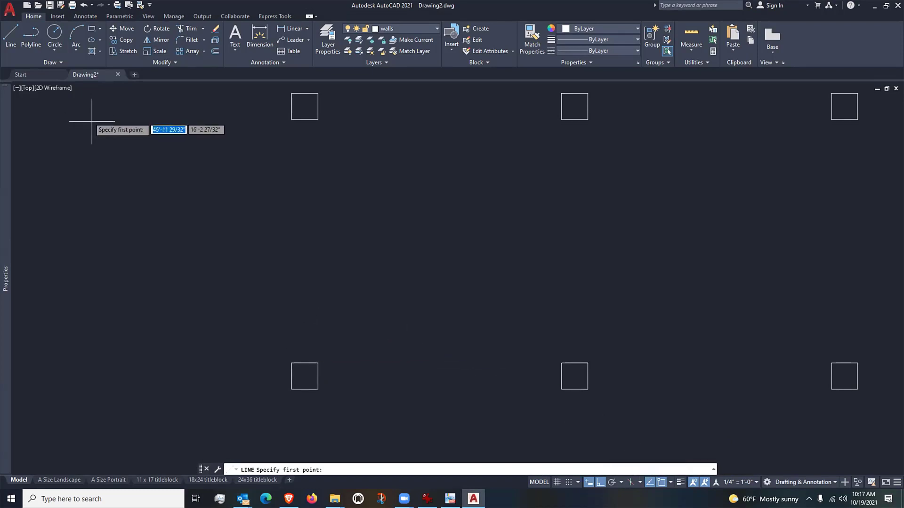
left_click(18, 42)
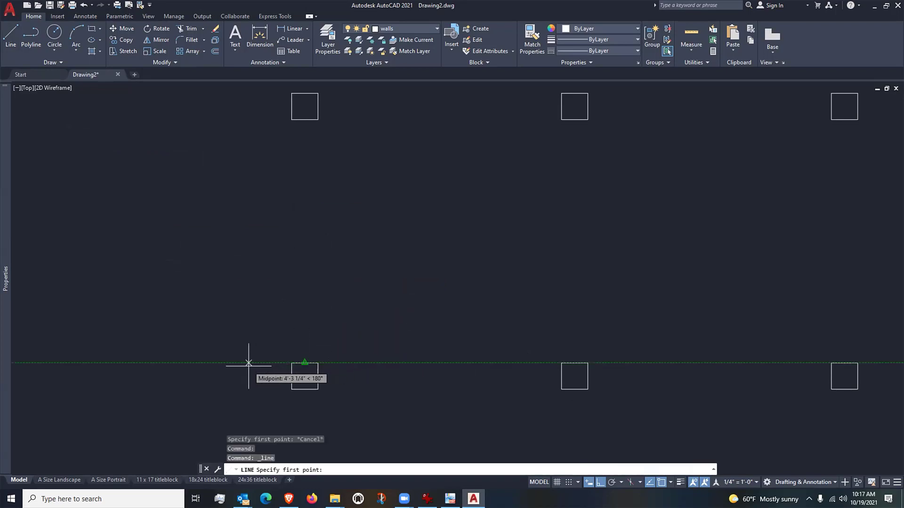
type("3")
key("Return")
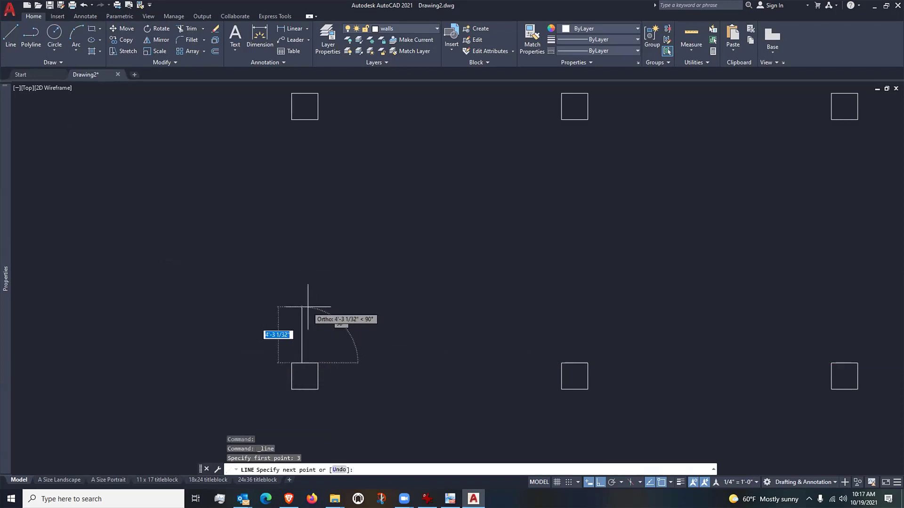
left_click(301, 121)
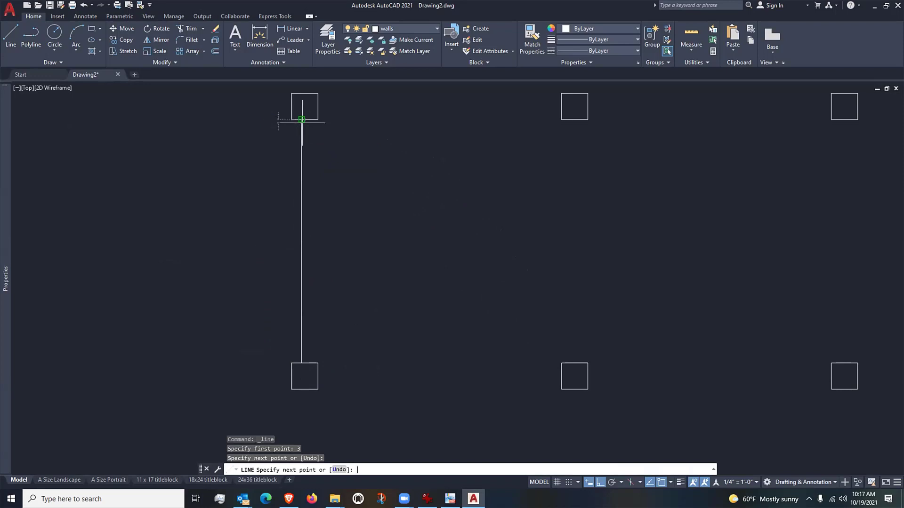
key("Return")
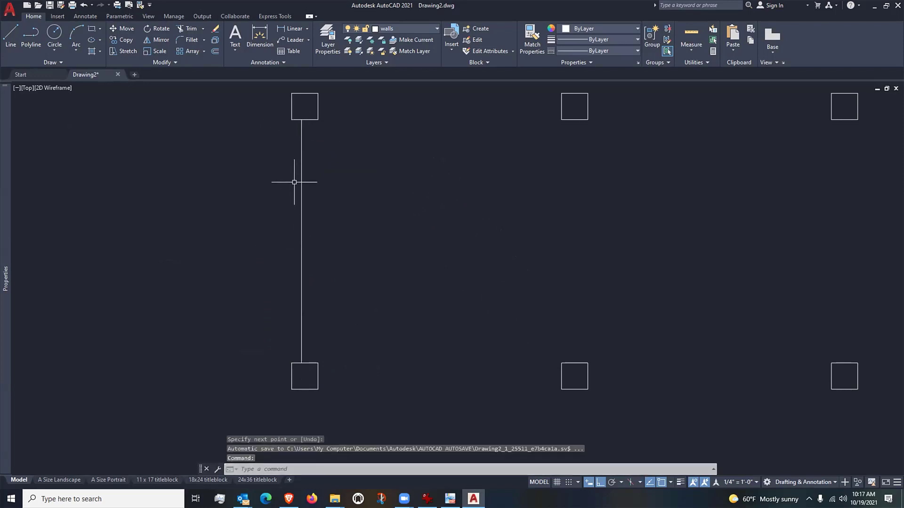
Offset the vertical wall line 6" to the right to form the wall's second face
type("o")
key("Return")
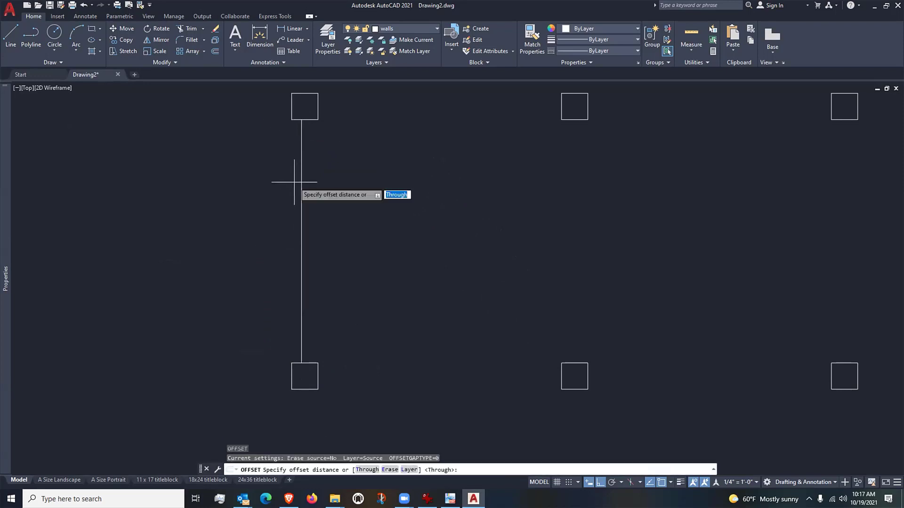
type("6")
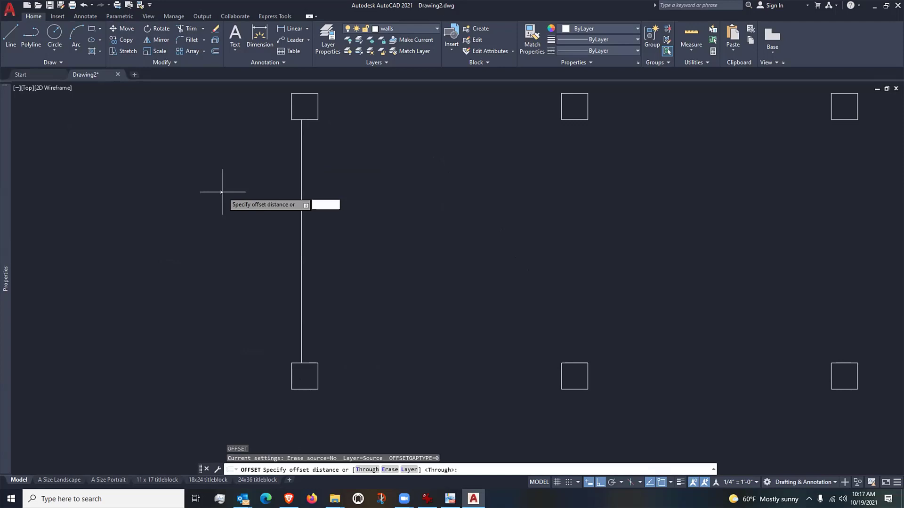
key("Return")
left_click(302, 255)
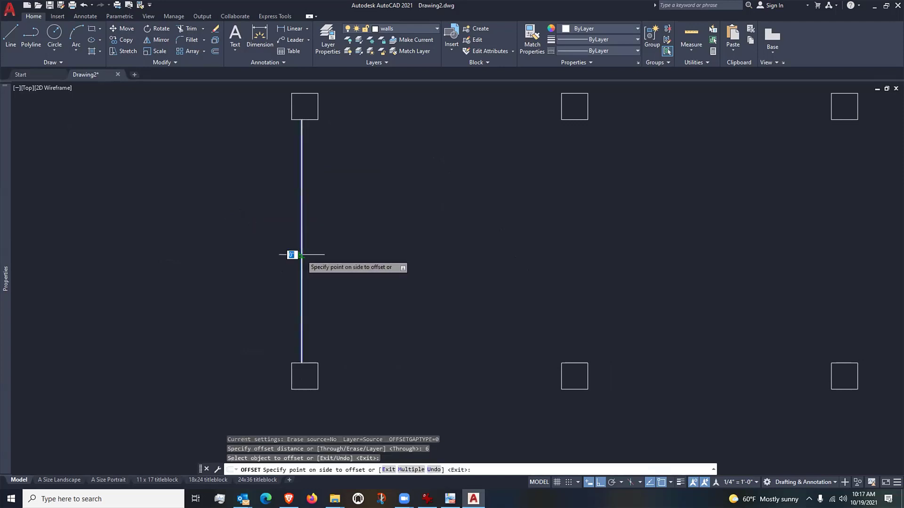
left_click(358, 258)
key("Return")
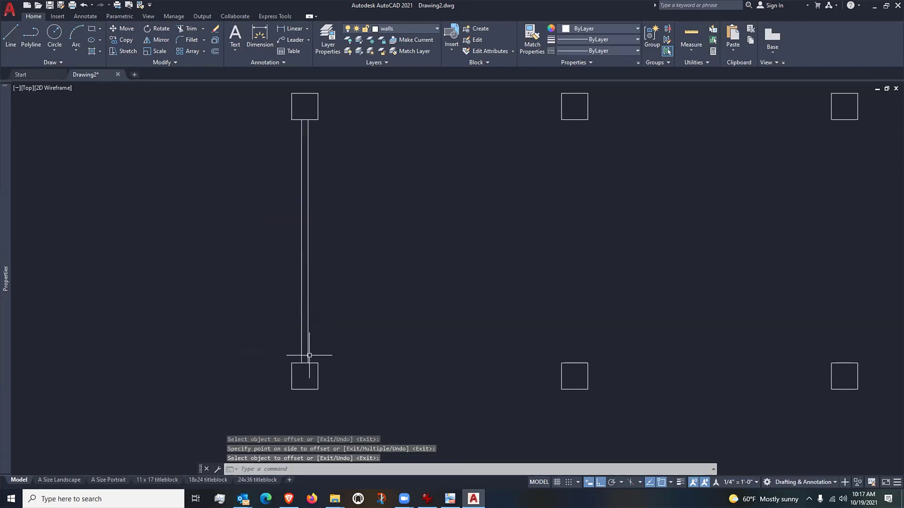
scroll(301, 357, "up", 2)
scroll(297, 371, "down", 2)
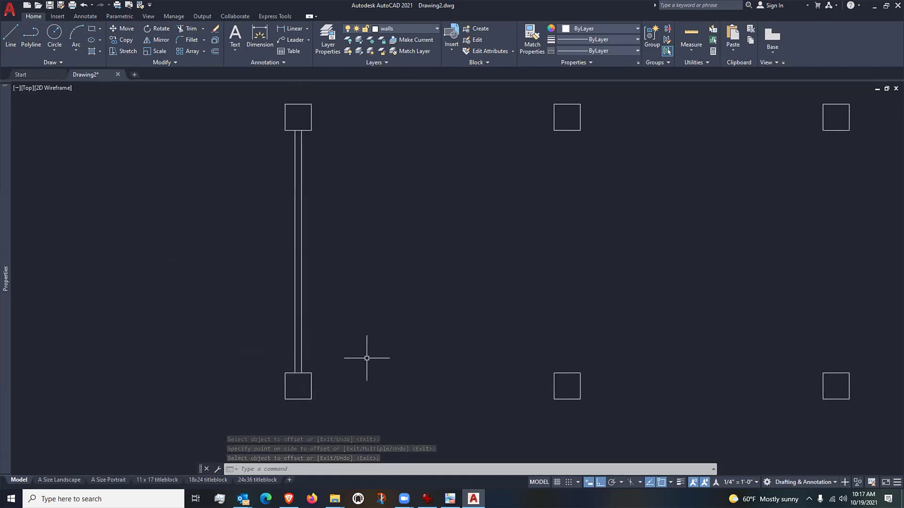
Erase both wall lines between the two lowest columns on the left side of the grid
type("e")
key("Return")
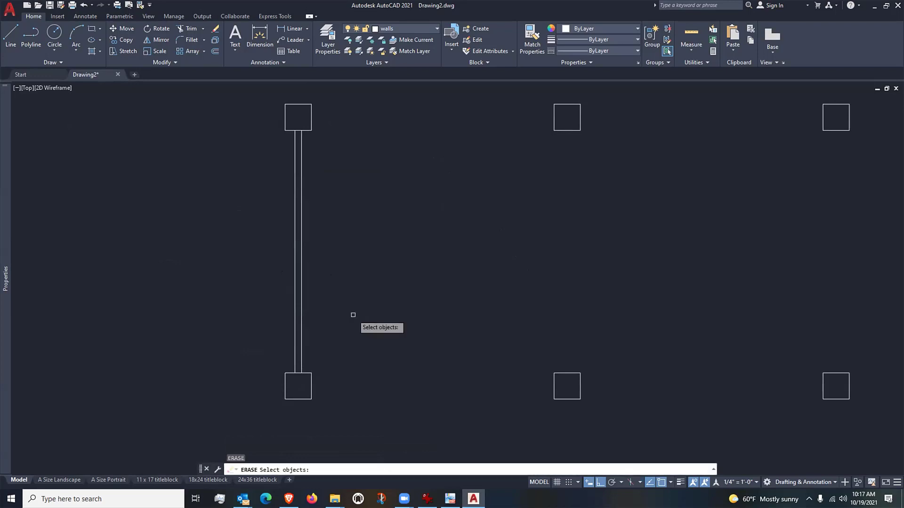
left_click(353, 315)
left_click(199, 318)
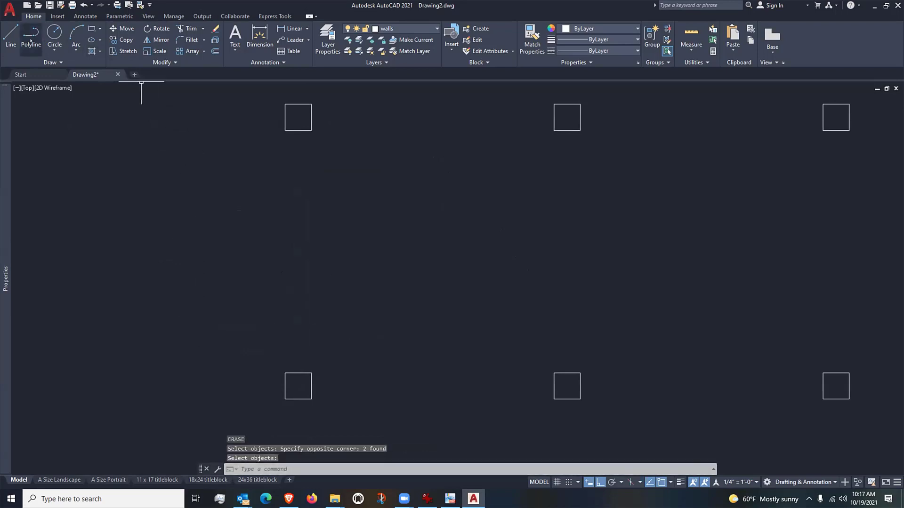
Draw a vertical line from the top-edge midpoint of the lower-left column to the bottom-edge midpoint of the column above
left_click(10, 37)
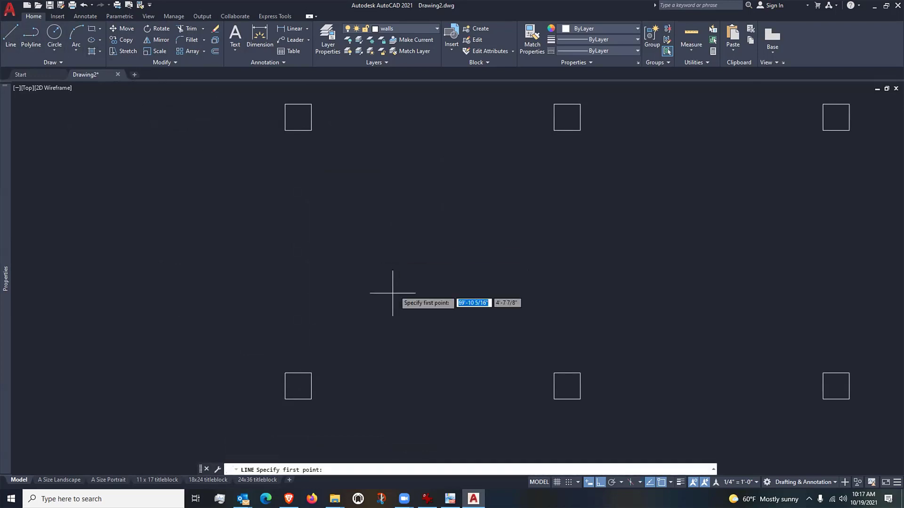
left_click(298, 373)
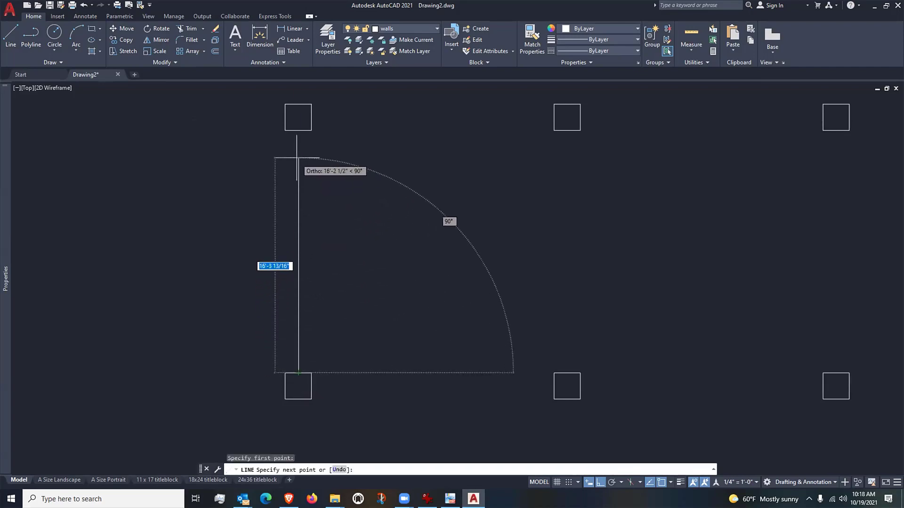
left_click(299, 133)
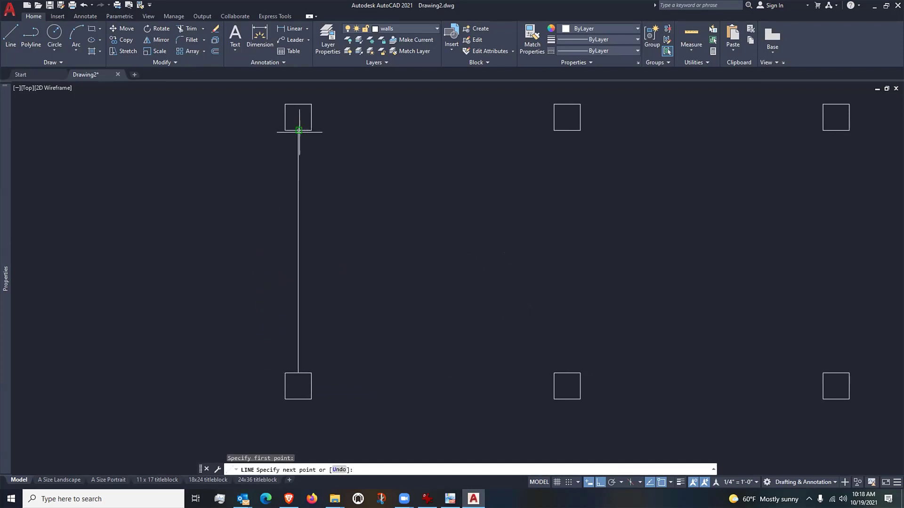
Offset the vertical line between the two lowest left-hand columns 3" to both its left and right sides
key("Return")
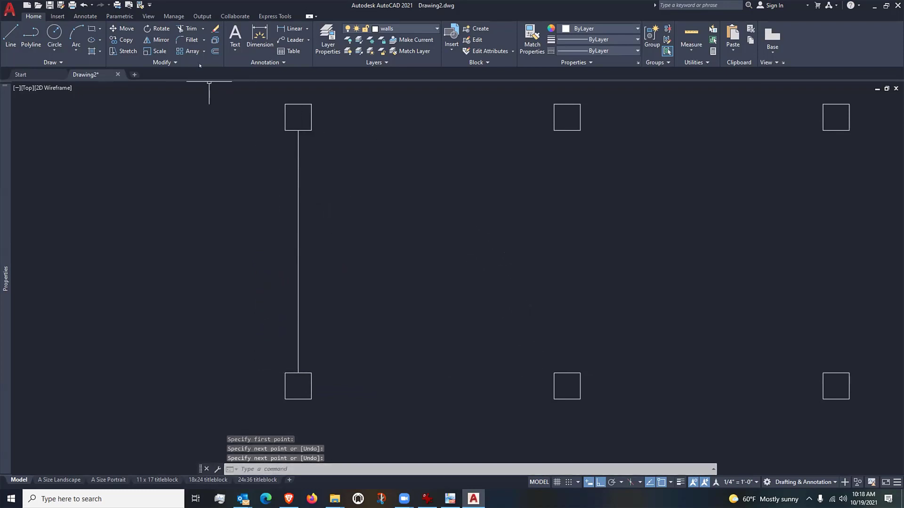
type("o")
key("Return")
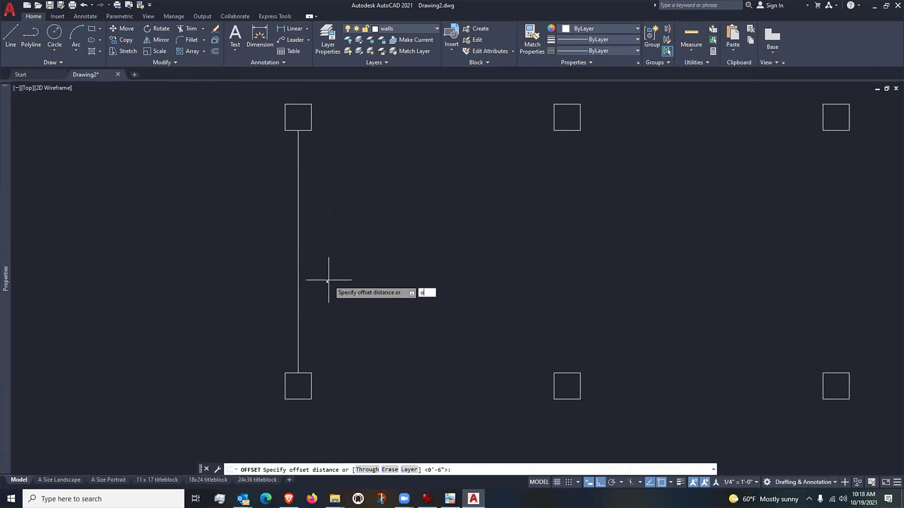
type("o")
key("Return")
type("3")
key("Return")
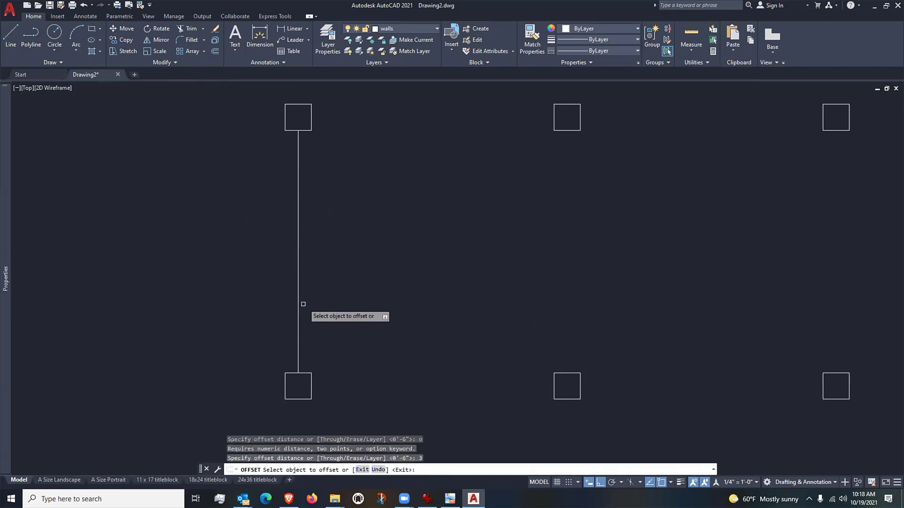
left_click(298, 313)
left_click(223, 312)
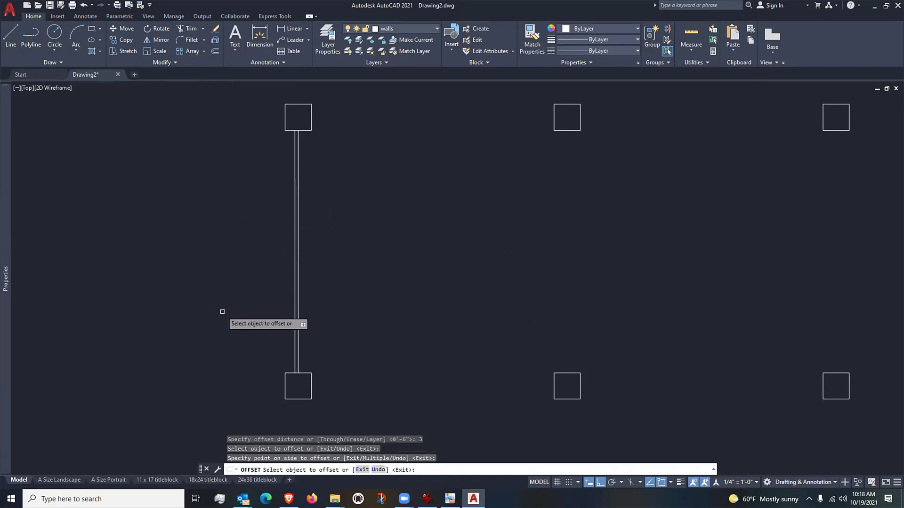
left_click(298, 352)
left_click(418, 354)
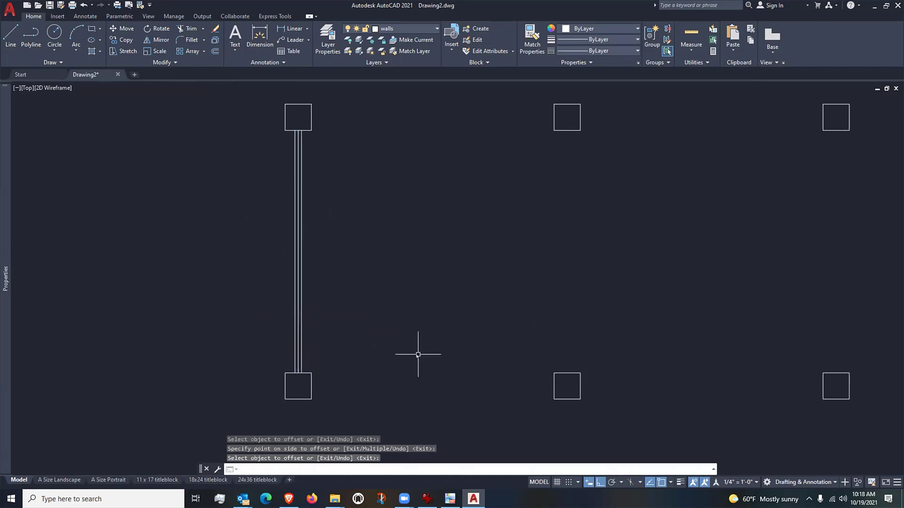
Erase the middle construction line between the two wall faces above the lower-left column
key("Escape")
type("e")
key("Return")
scroll(301, 374, "up", 4)
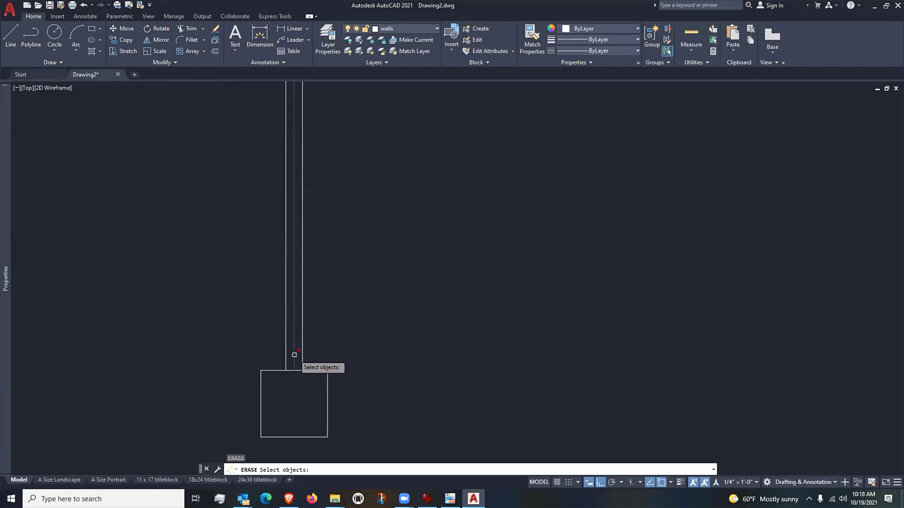
left_click(294, 355)
scroll(293, 357, "down", 4)
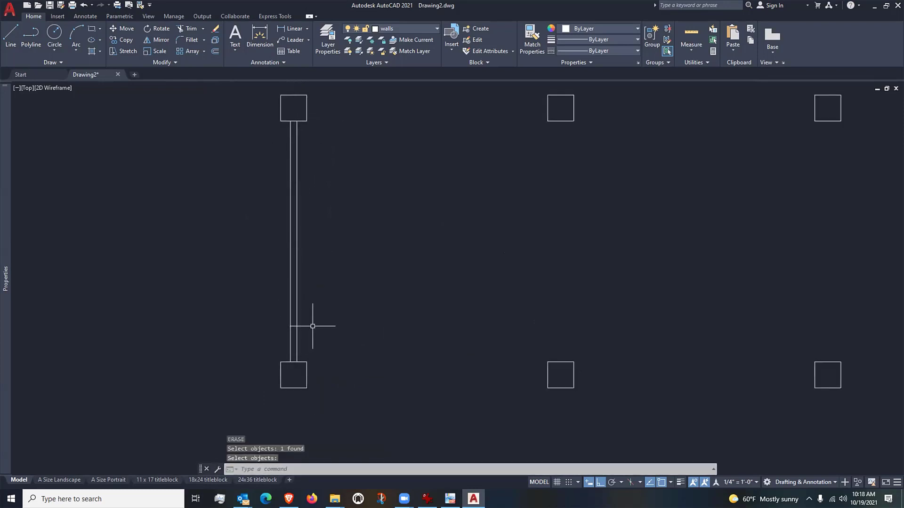
Examine the whole column grid, especially the left-hand column line where wall segments are missing
scroll(313, 326, "down", 2)
scroll(312, 318, "down", 2)
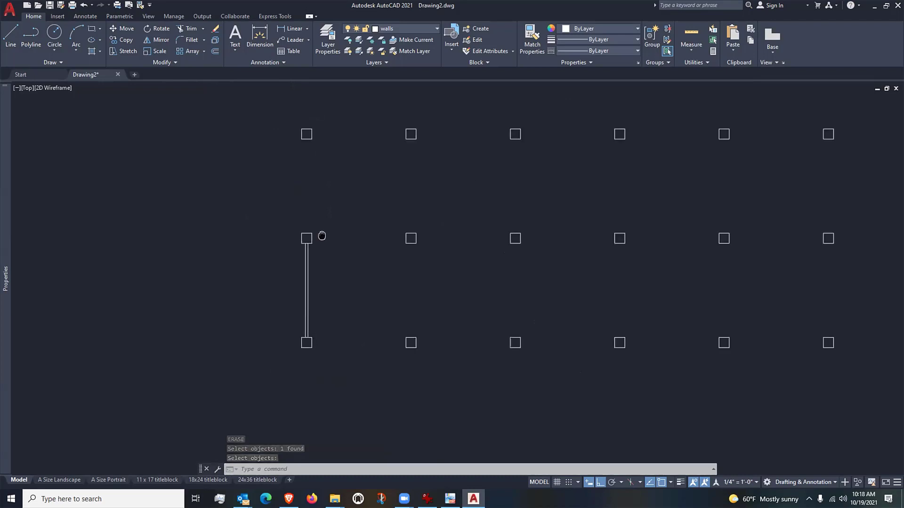
middle_click_drag(321, 236, 312, 267)
scroll(312, 261, "up", 2)
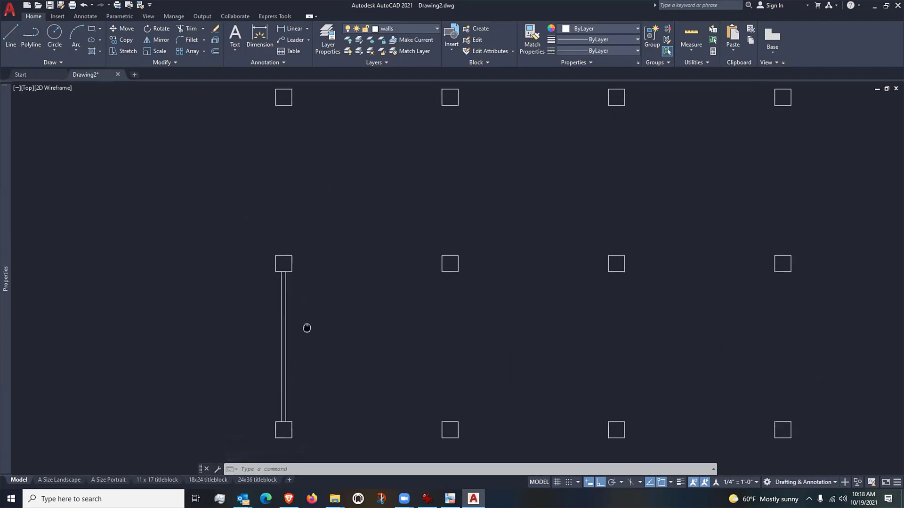
middle_click_drag(307, 328, 257, 318)
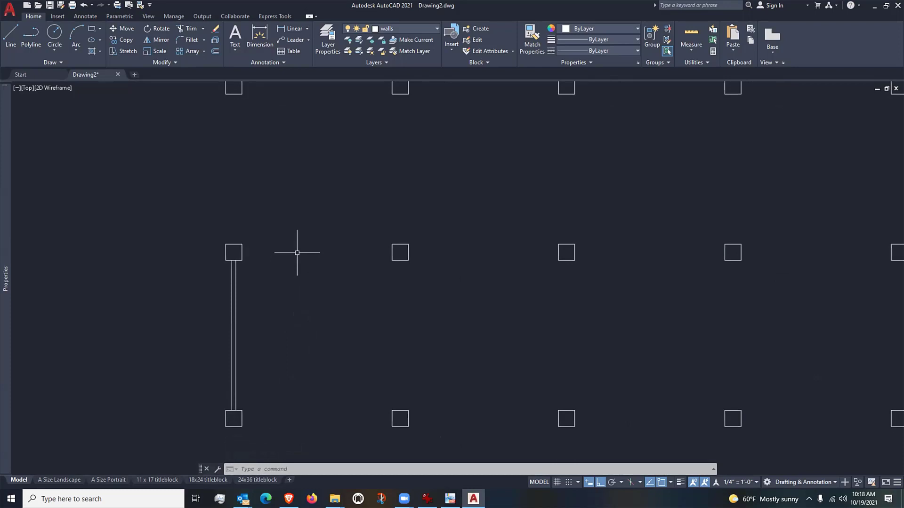
scroll(293, 340, "down", 4)
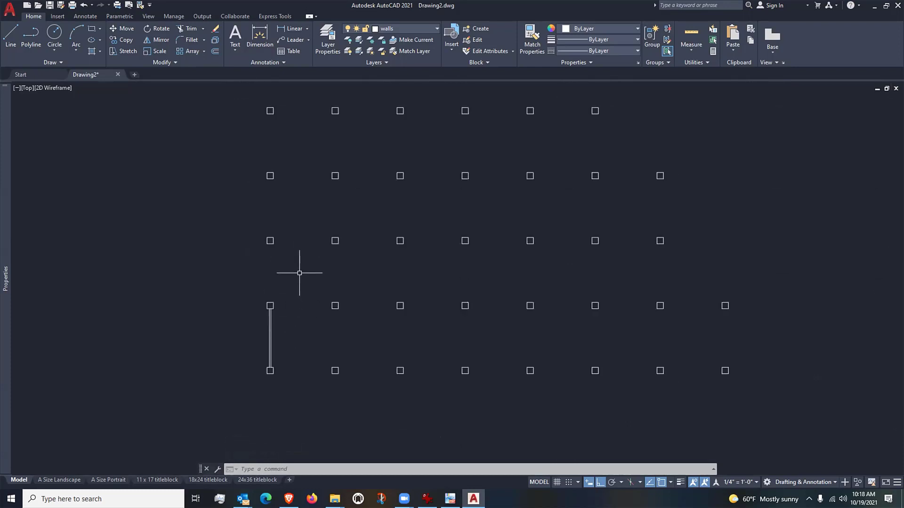
middle_click_drag(300, 273, 299, 310)
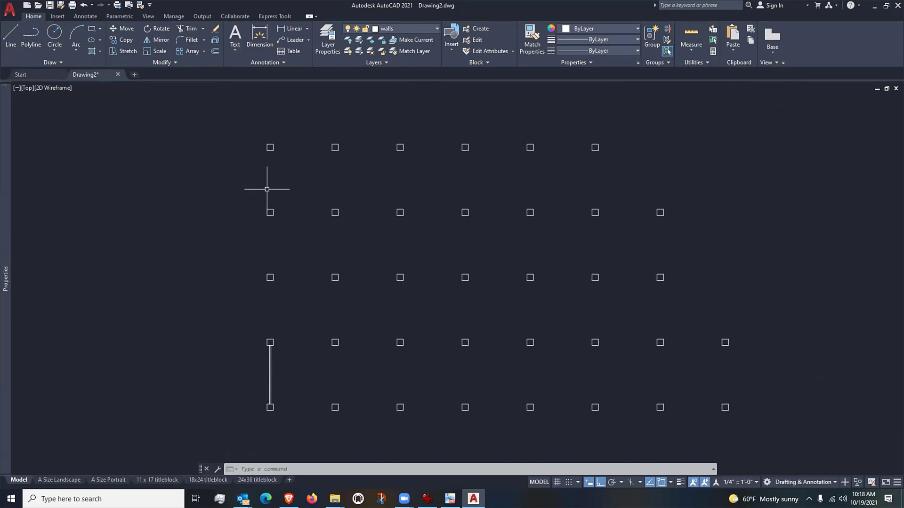
middle_click_drag(270, 92, 271, 118)
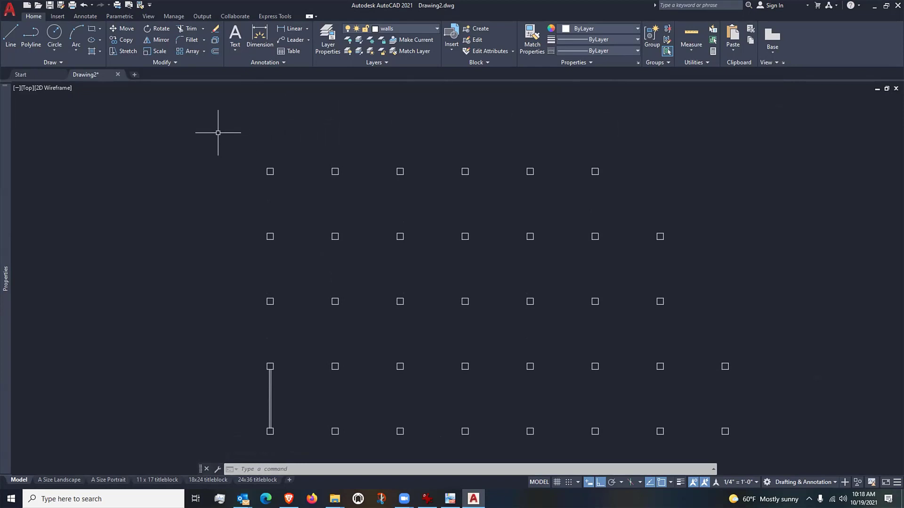
scroll(240, 425, "up", 2)
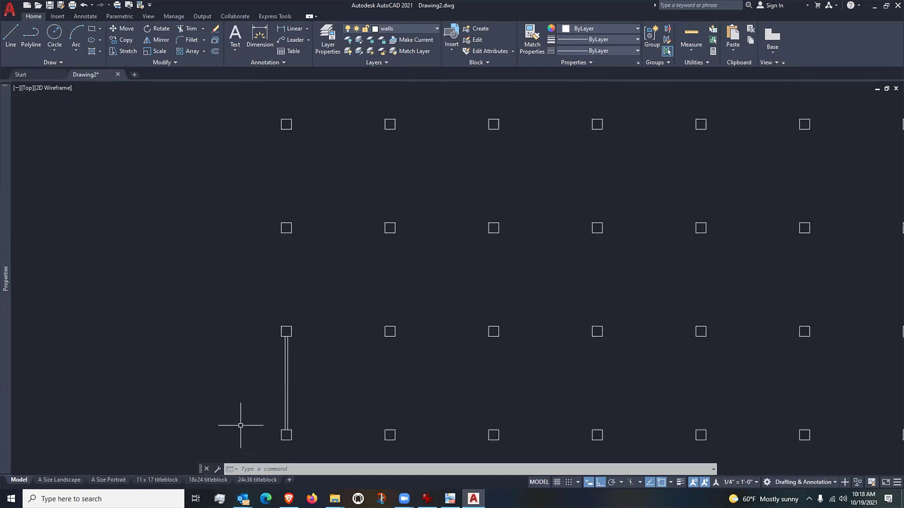
scroll(240, 426, "down", 2)
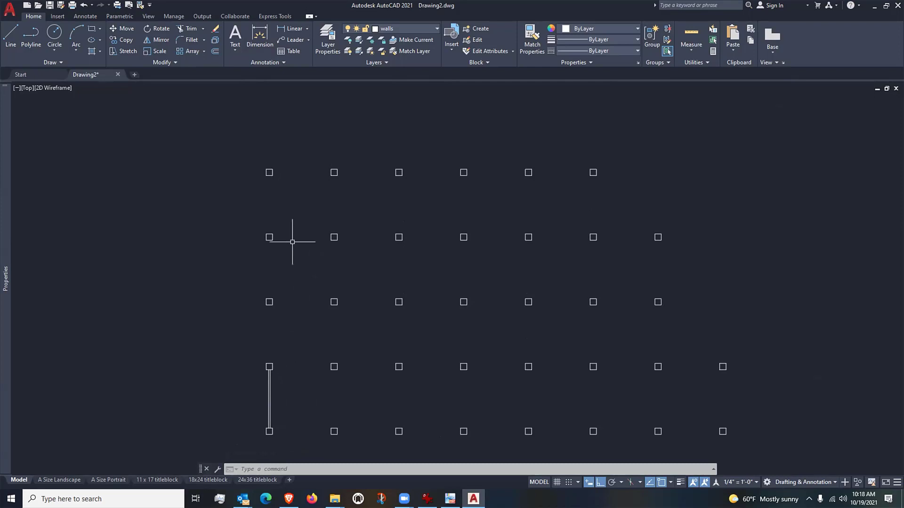
Copy both wall lines from the lower-left column's top-left corner to the matching corners of the second and third columns up
left_click(121, 40)
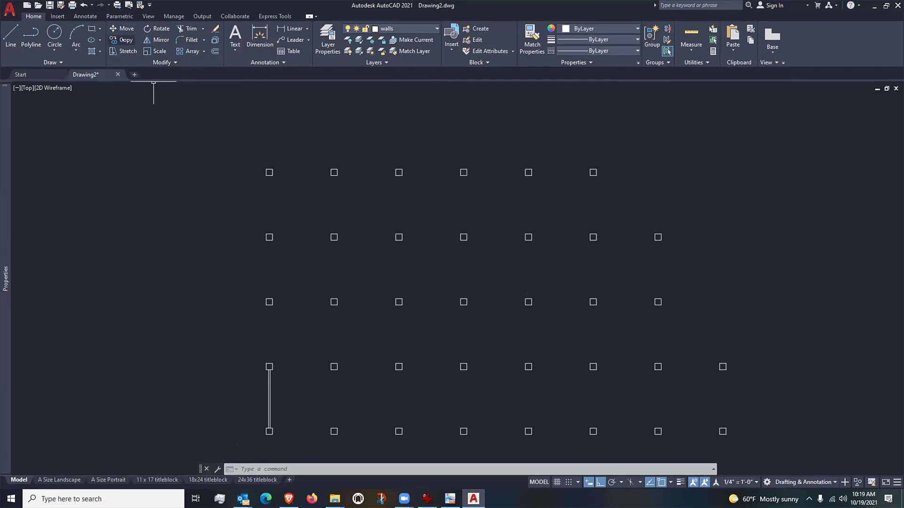
left_click(286, 387)
left_click(259, 398)
scroll(258, 423, "up", 6)
key("Return")
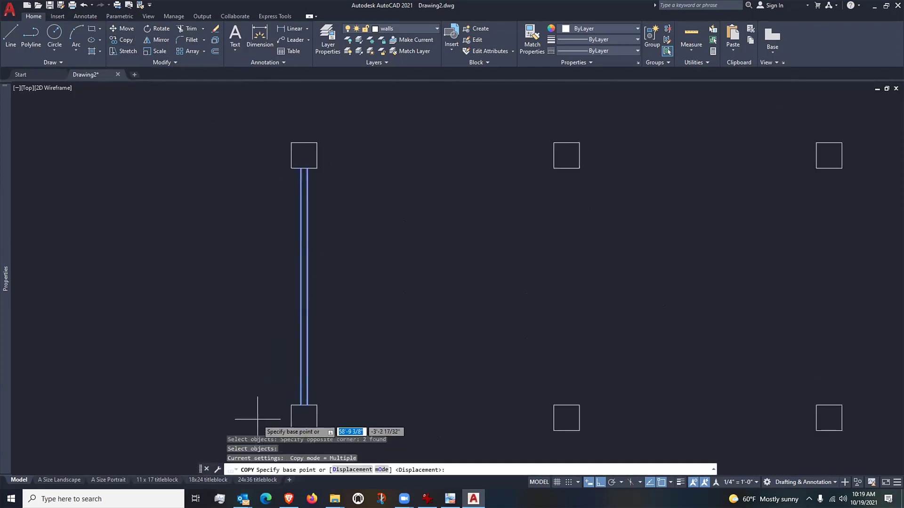
left_click(292, 405)
scroll(297, 410, "down", 4)
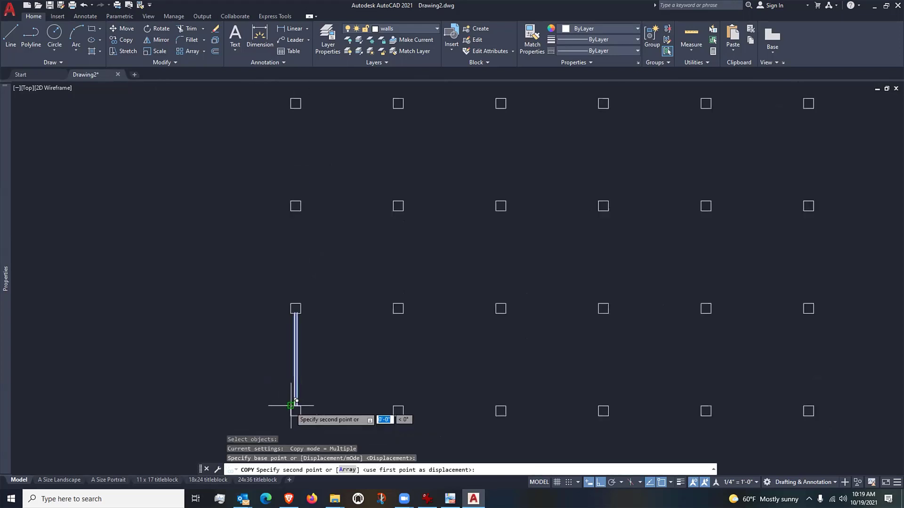
scroll(302, 311, "up", 6)
type("20'")
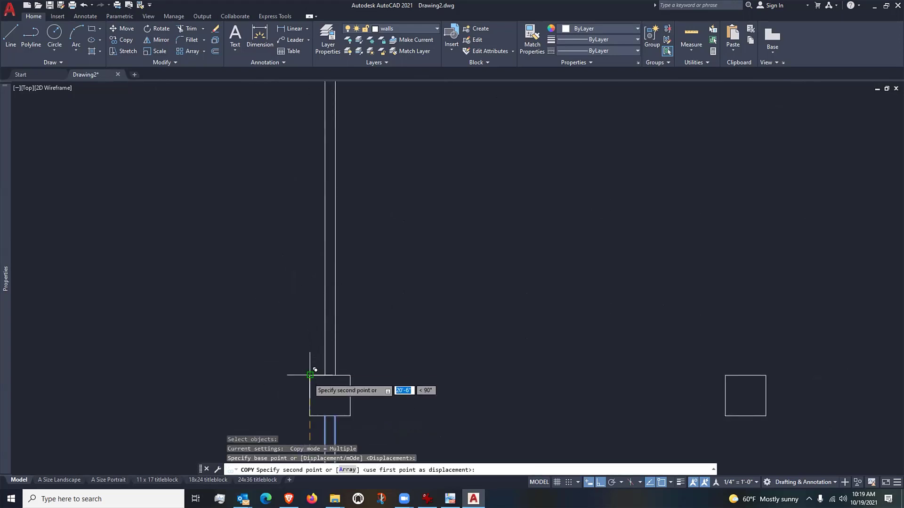
key("Return")
scroll(302, 371, "down", 4)
type("20'")
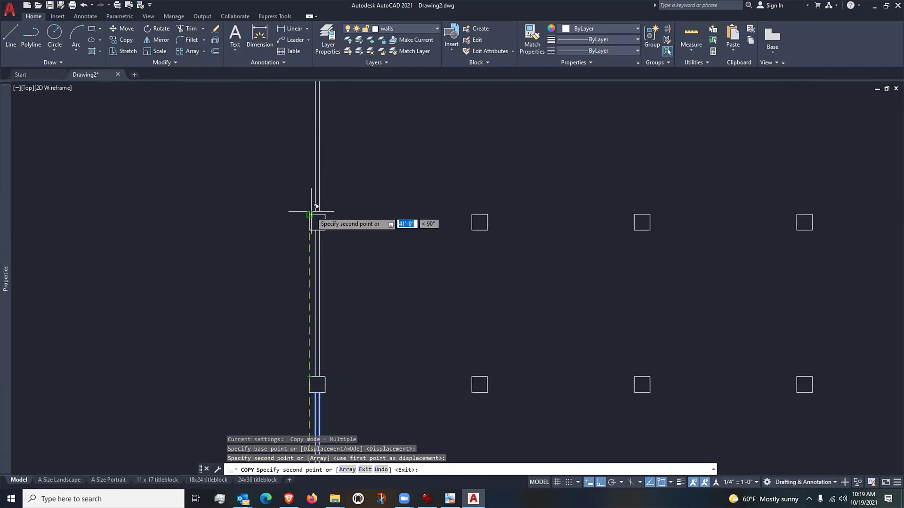
key("Return")
Place two more wall copies at the top-left corners of the fourth and fifth left-hand columns and finish copying
scroll(318, 334, "down", 4)
scroll(289, 213, "up", 4)
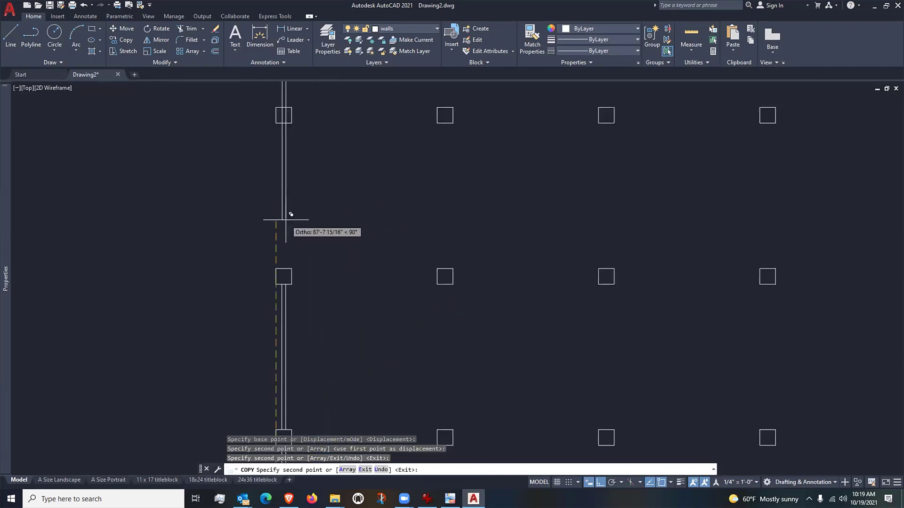
left_click(276, 268)
scroll(330, 283, "down", 4)
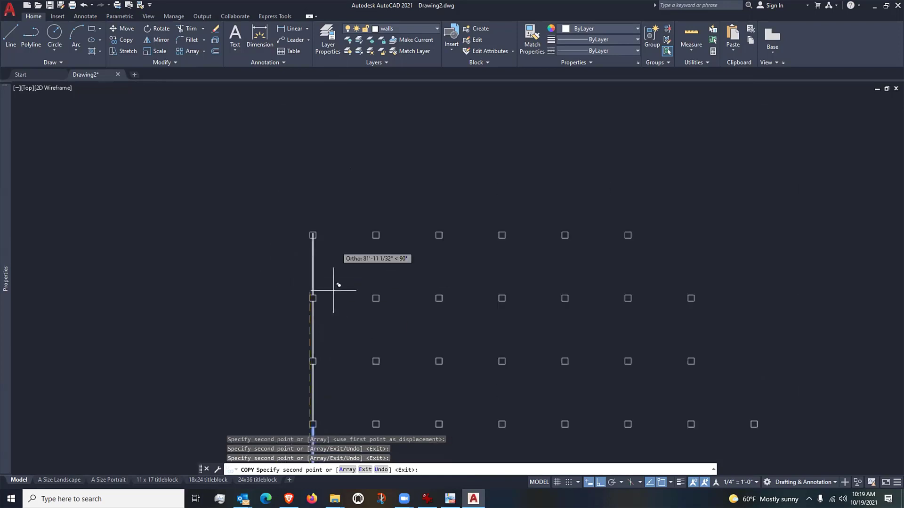
scroll(311, 198, "up", 4)
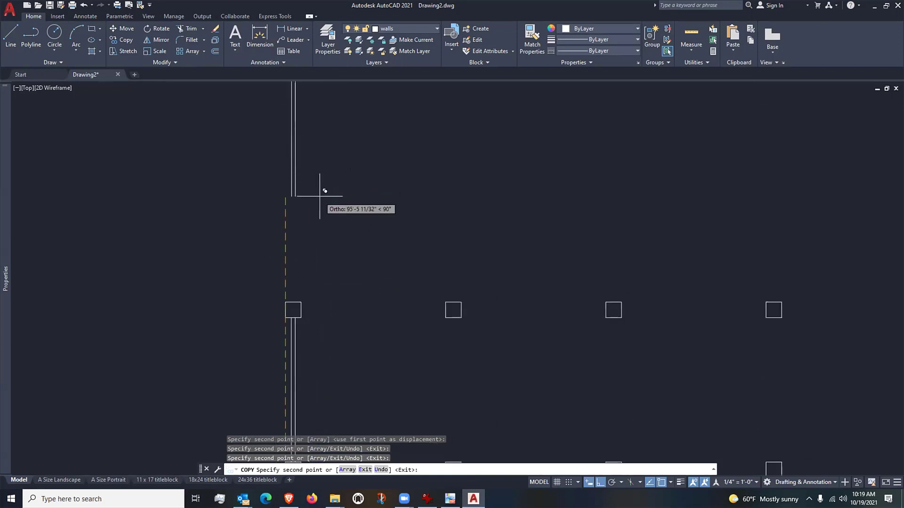
scroll(290, 304, "up", 5)
left_click(277, 305)
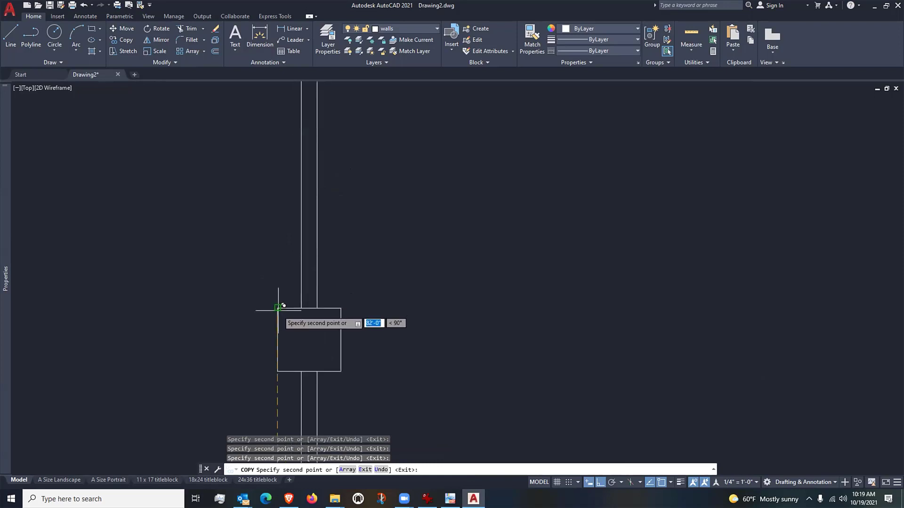
scroll(278, 306, "down", 6)
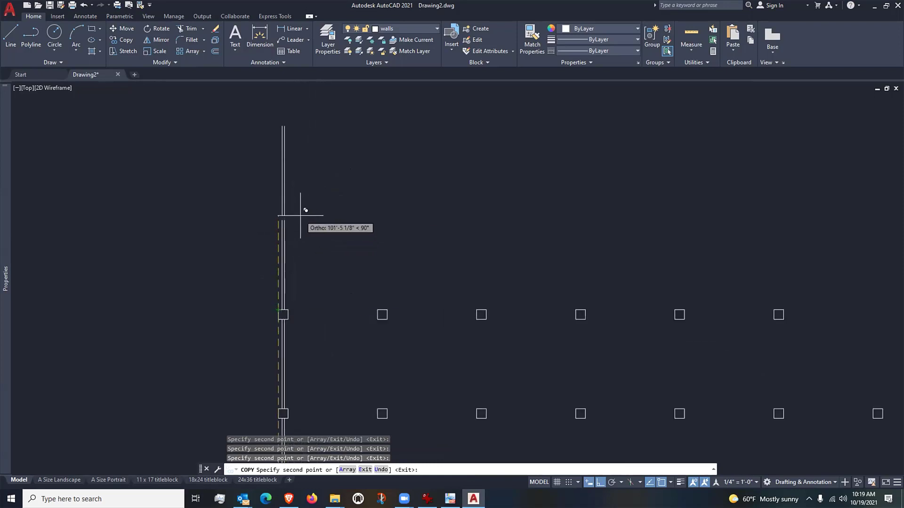
scroll(256, 220, "down", 5)
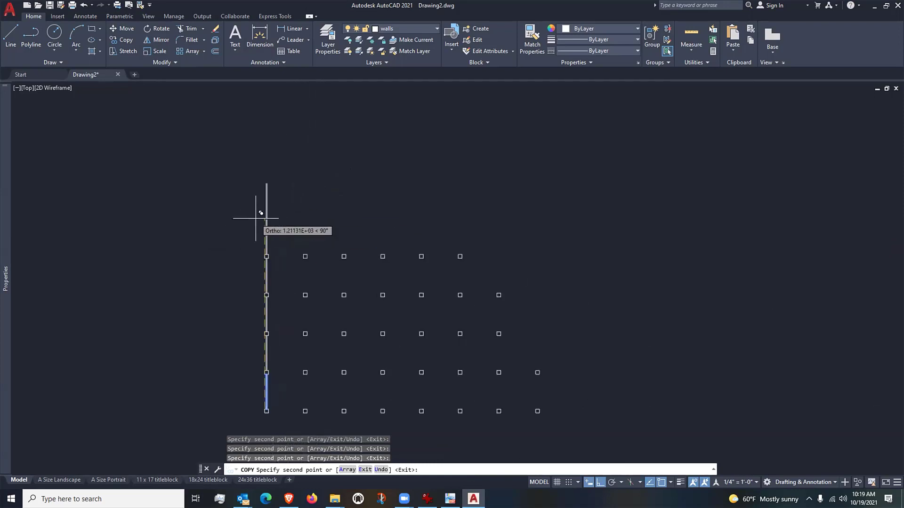
key("Return")
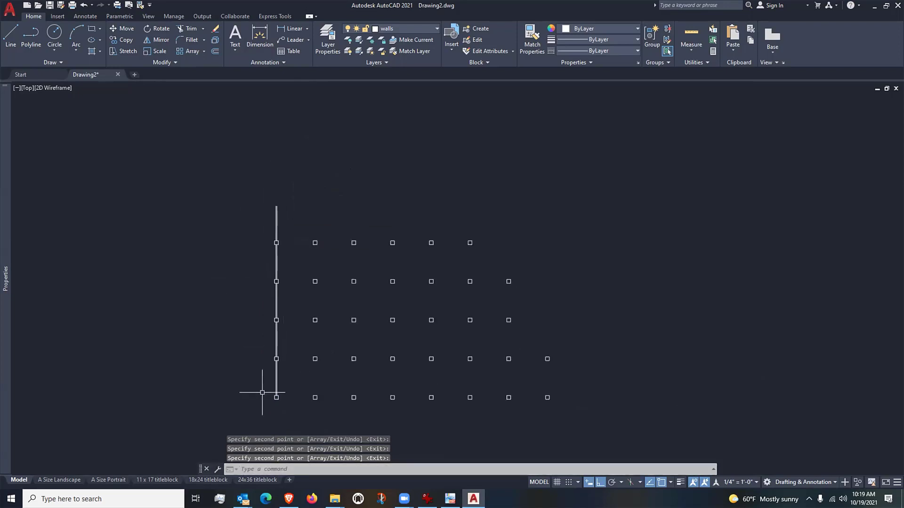
Mirror both wall lines above the lower-left column across that column's diagonal, with Ortho off and the source lines kept
scroll(262, 392, "up", 2)
scroll(301, 399, "up", 4)
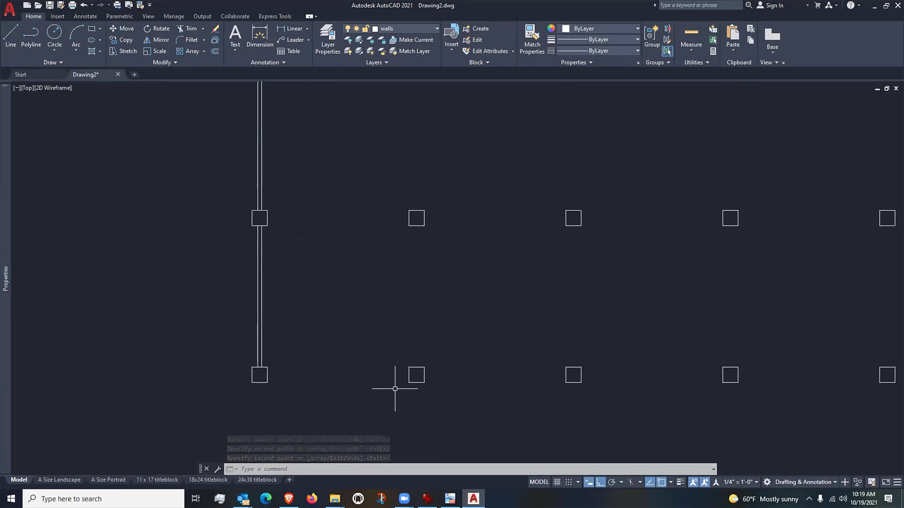
scroll(379, 377, "up", 2)
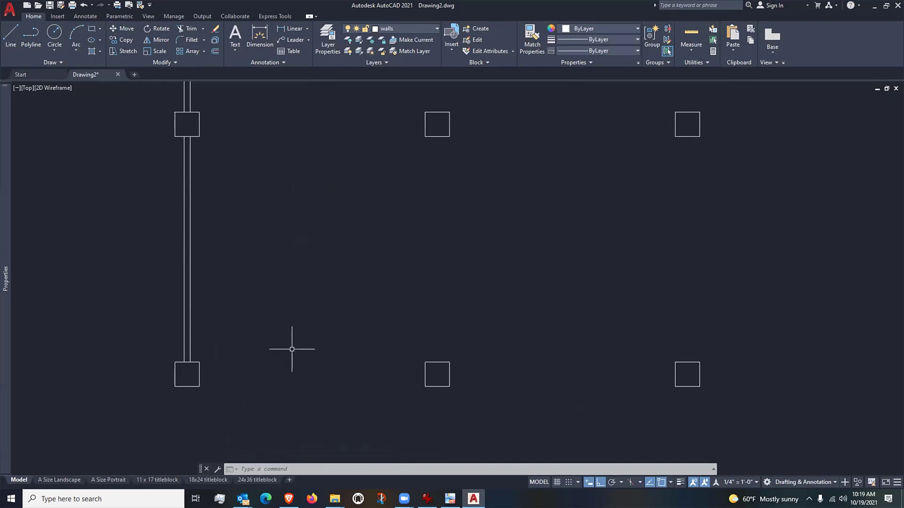
left_click(160, 41)
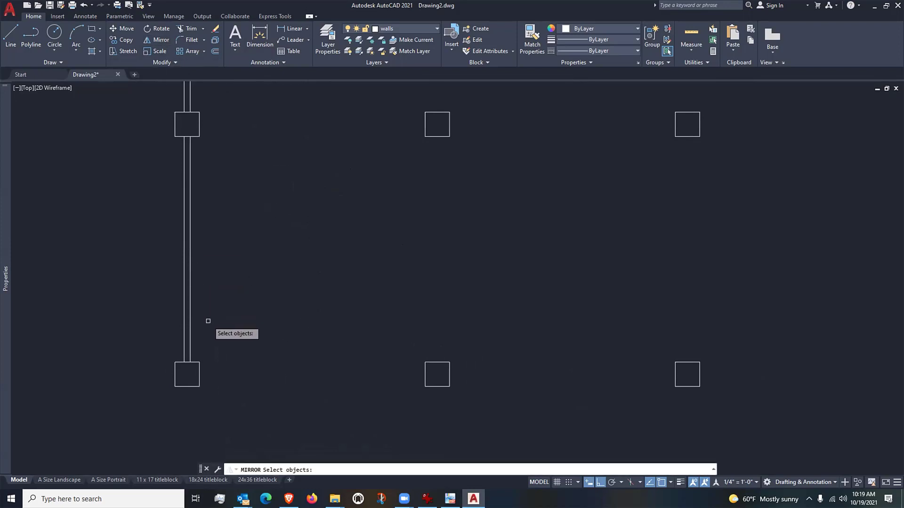
left_click(190, 347)
left_click(183, 345)
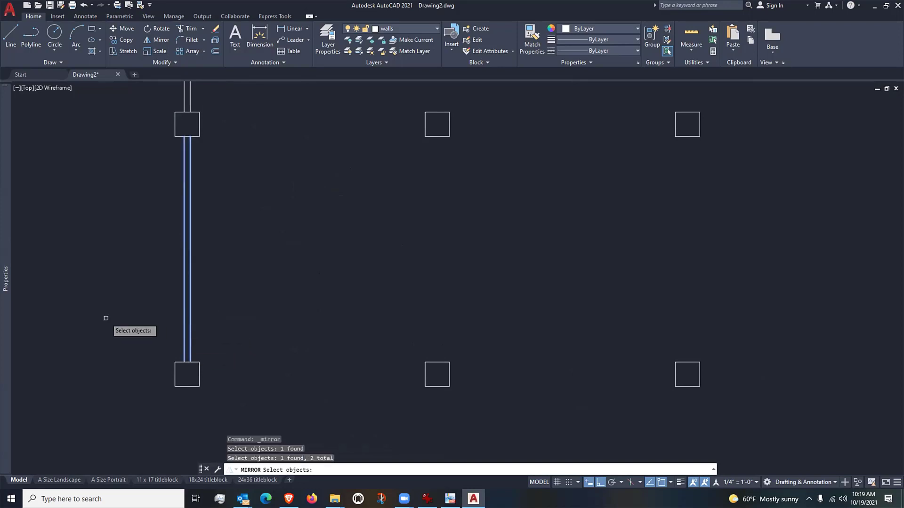
key("Return")
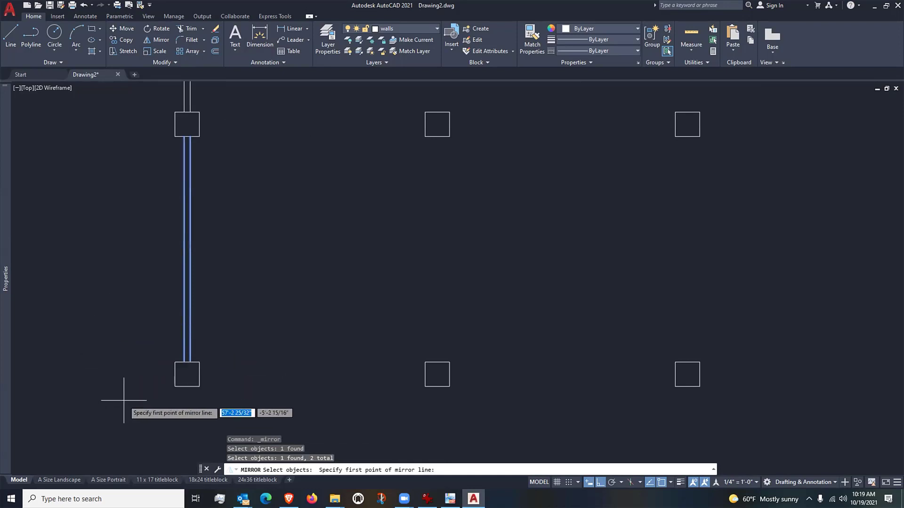
left_click(175, 386)
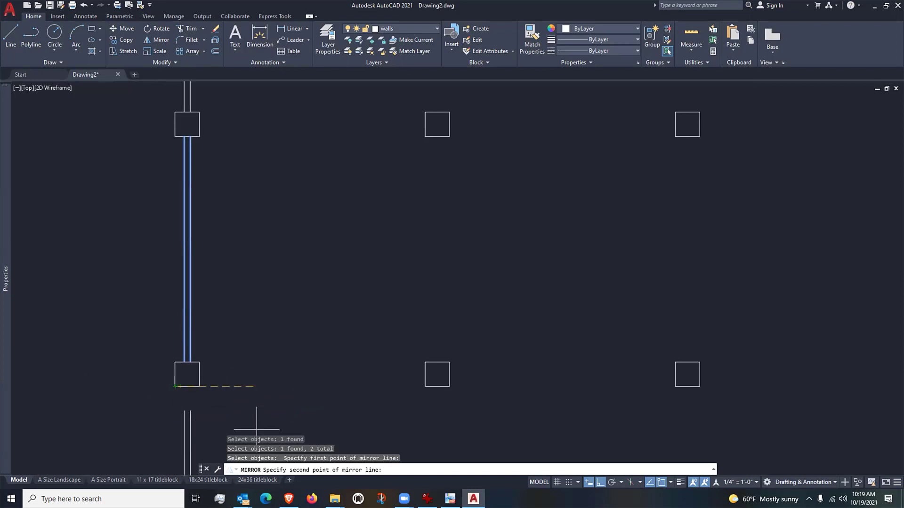
key("F8")
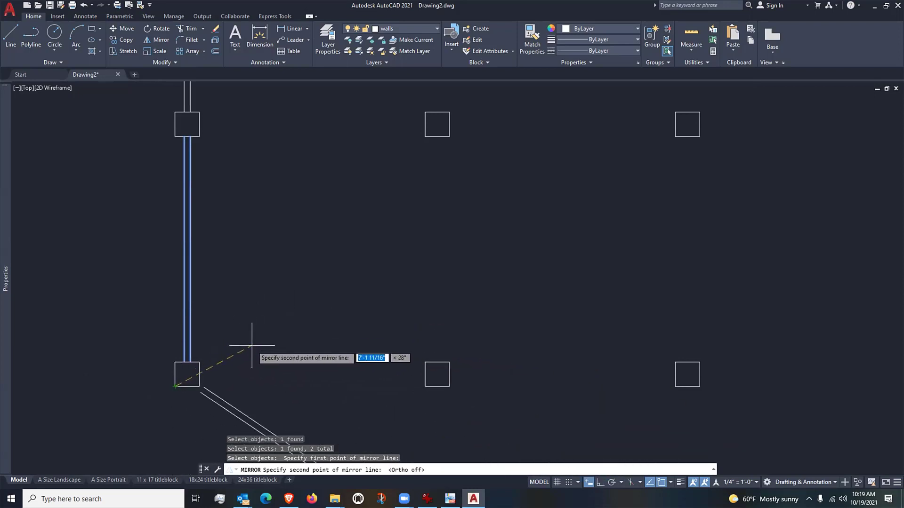
scroll(229, 356, "up", 2)
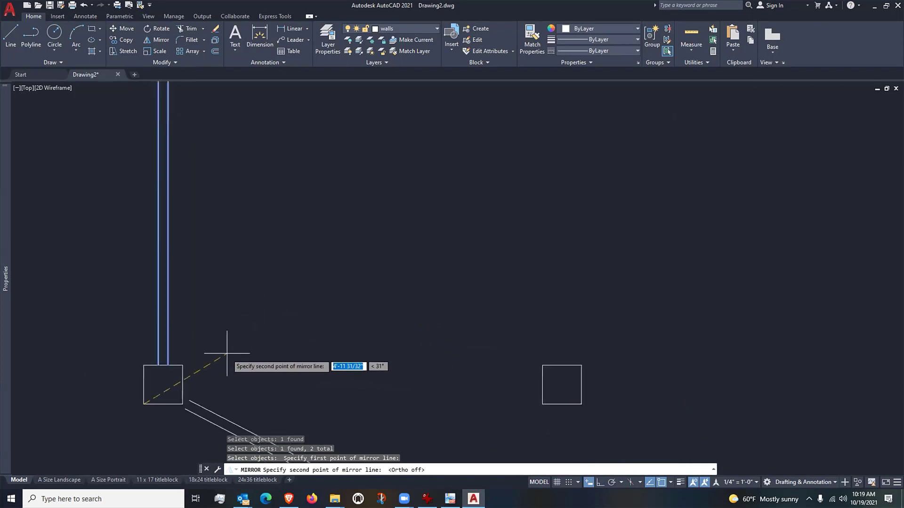
left_click(183, 365)
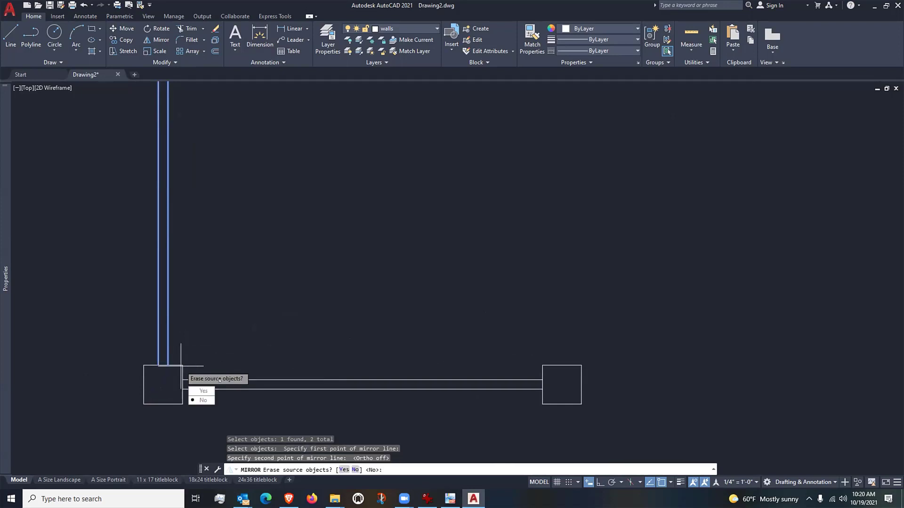
left_click(204, 401)
scroll(295, 301, "down", 2)
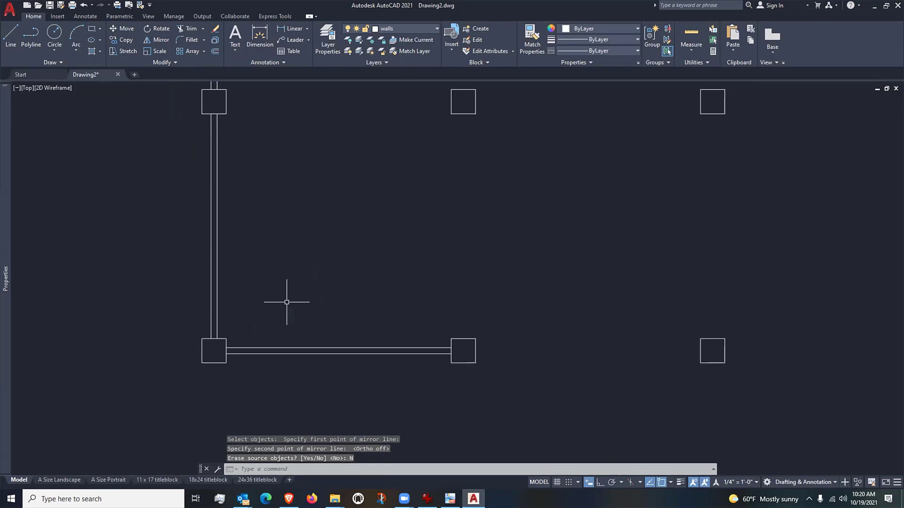
type("c")
key("Return")
key("Escape")
key("Escape")
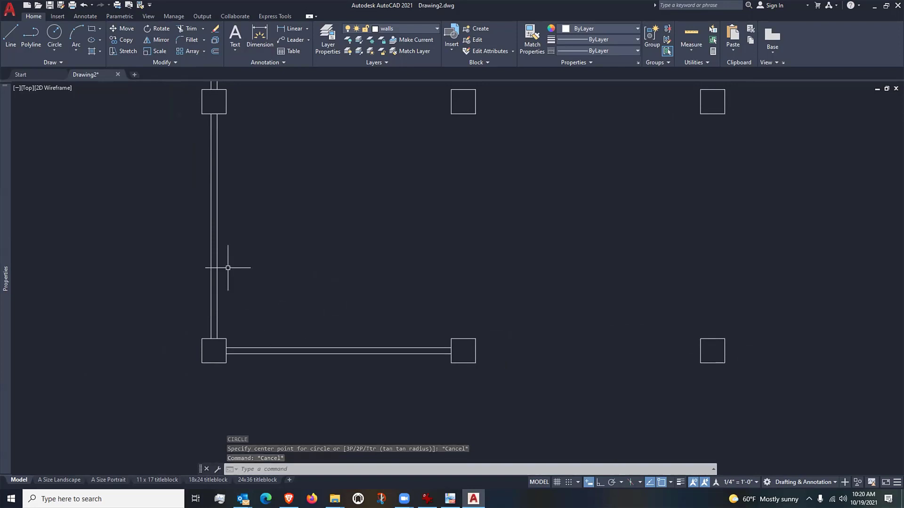
Copy the first bottom-row wall segment from the lower-left column's bottom-right corner to the matching corner of the second column
type("co")
key("Return")
left_click(271, 322)
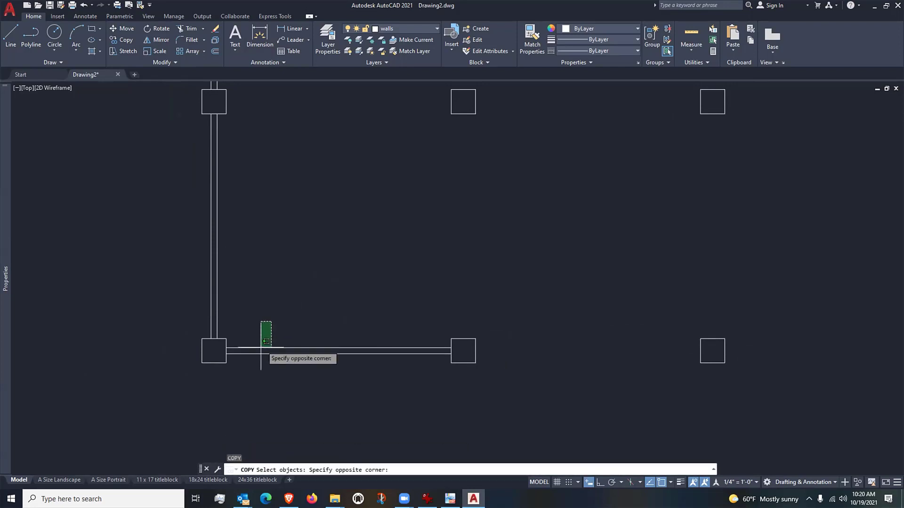
left_click(261, 348)
key("Return")
left_click(227, 363)
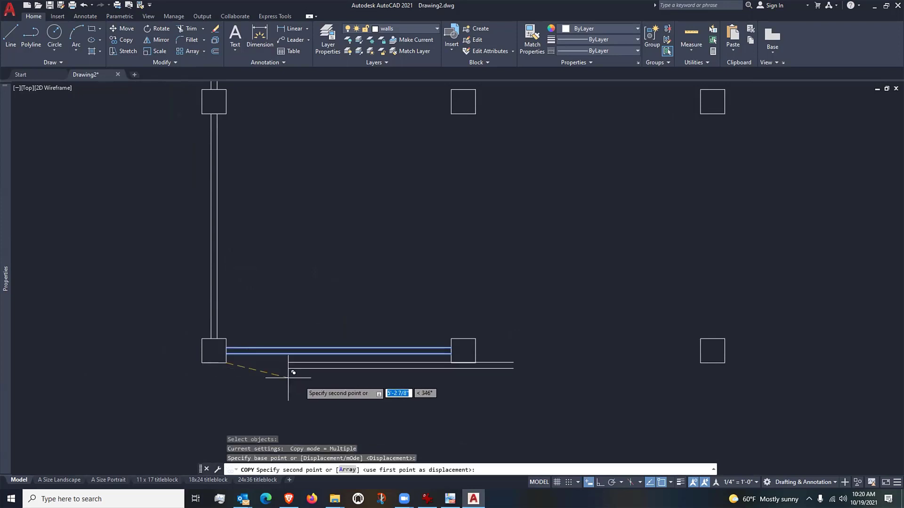
left_click(476, 363)
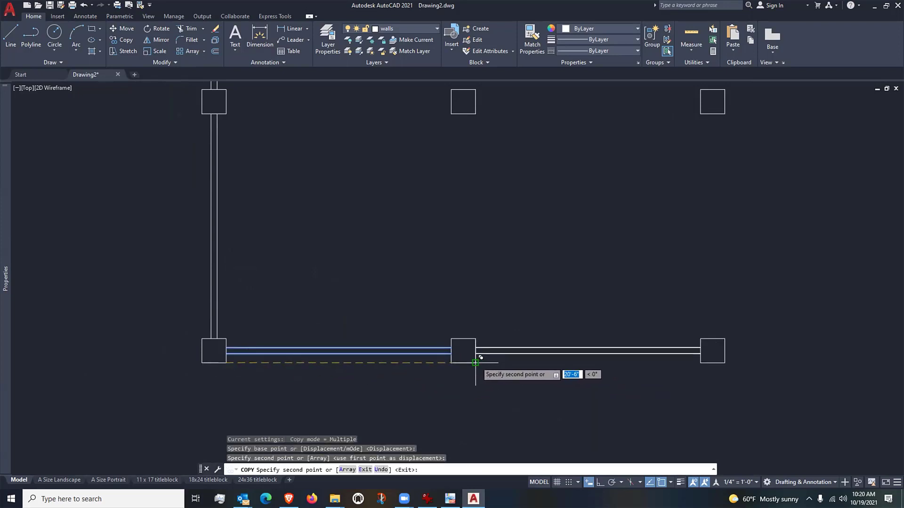
key("Return")
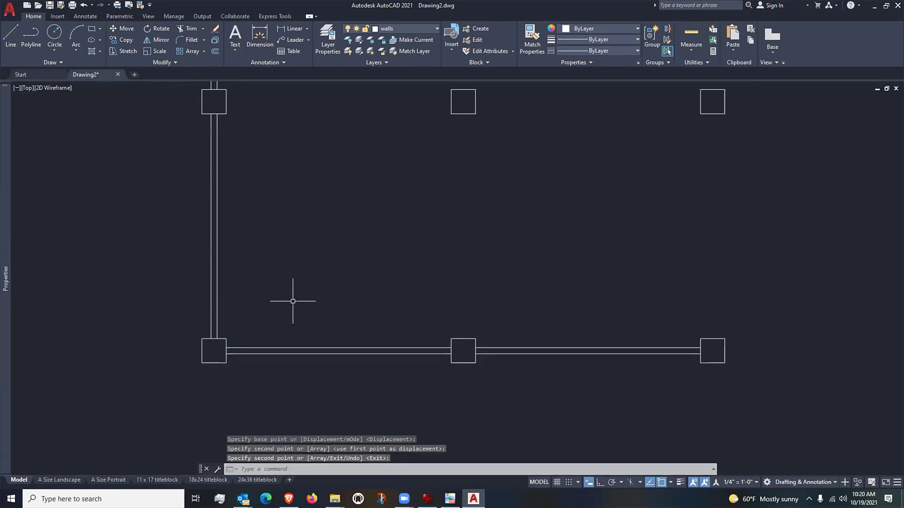
Copy the second bottom-row wall segment from its left column's bottom-right corner to that of the third column in the second row up
key("Return")
left_click(587, 312)
left_click(563, 363)
key("Return")
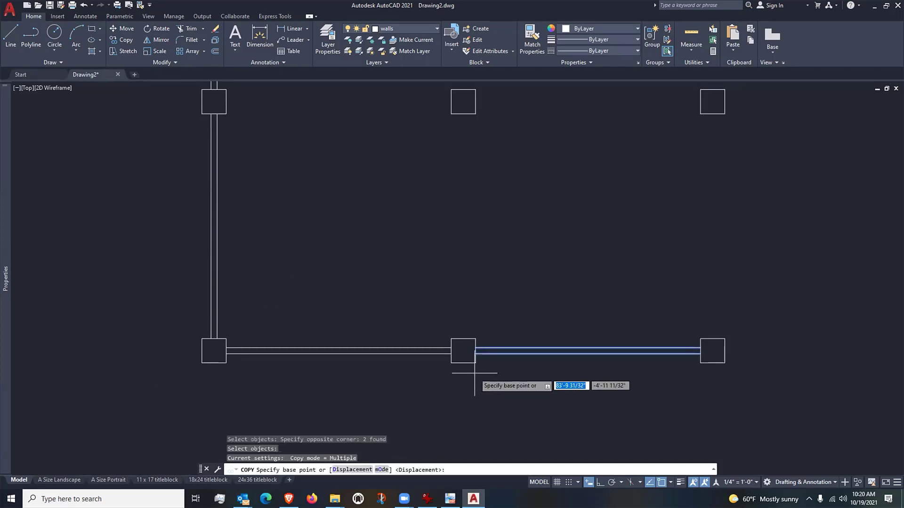
left_click(475, 372)
scroll(473, 364, "down", 4)
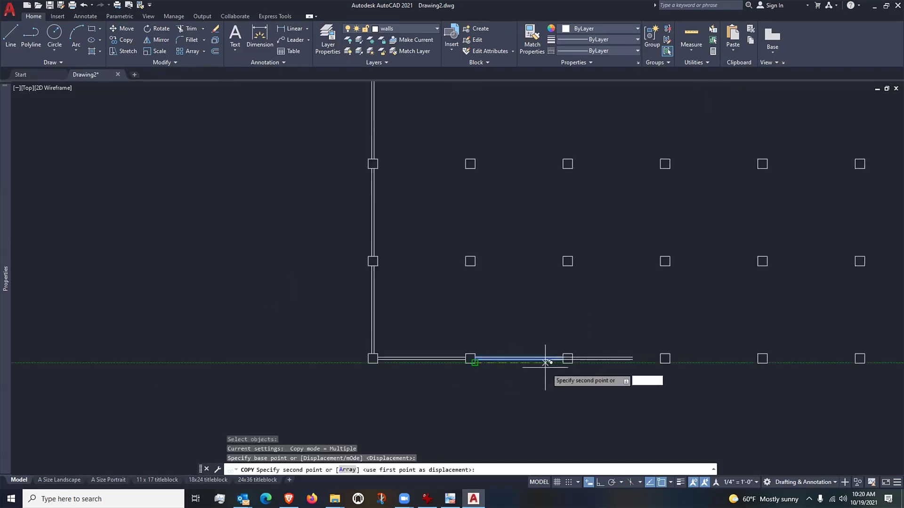
scroll(563, 258, "up", 6)
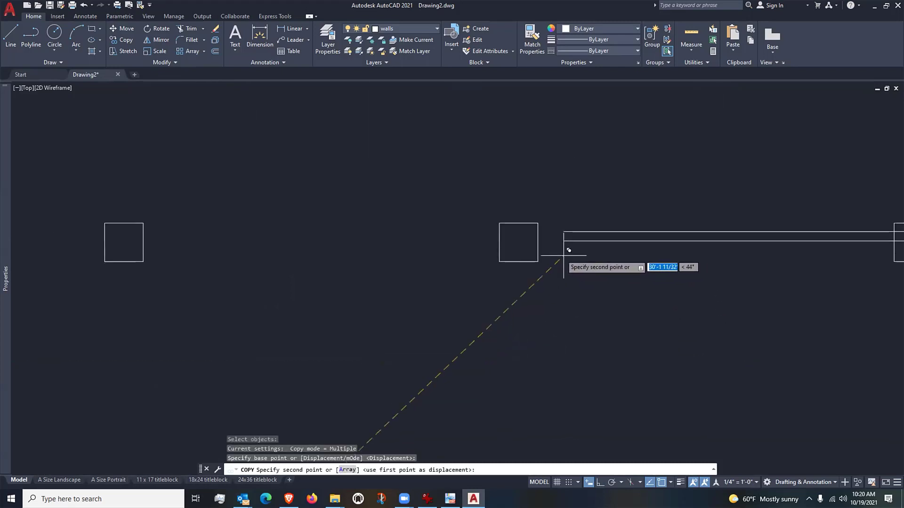
left_click(538, 261)
key("Return")
scroll(457, 296, "down", 5)
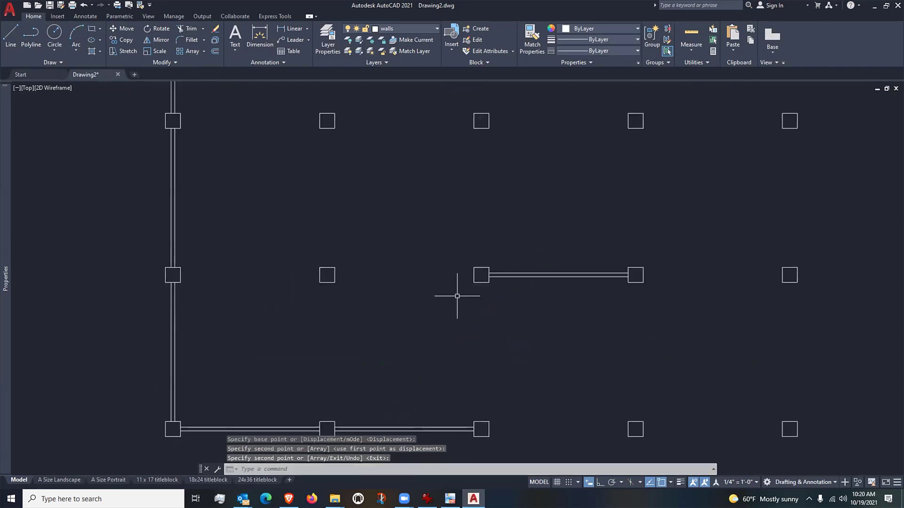
scroll(567, 292, "up", 4)
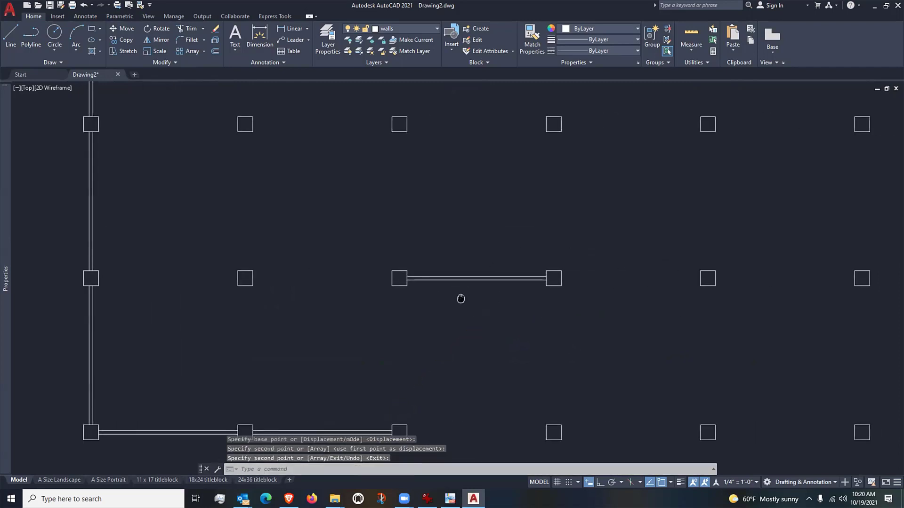
scroll(410, 278, "down", 5)
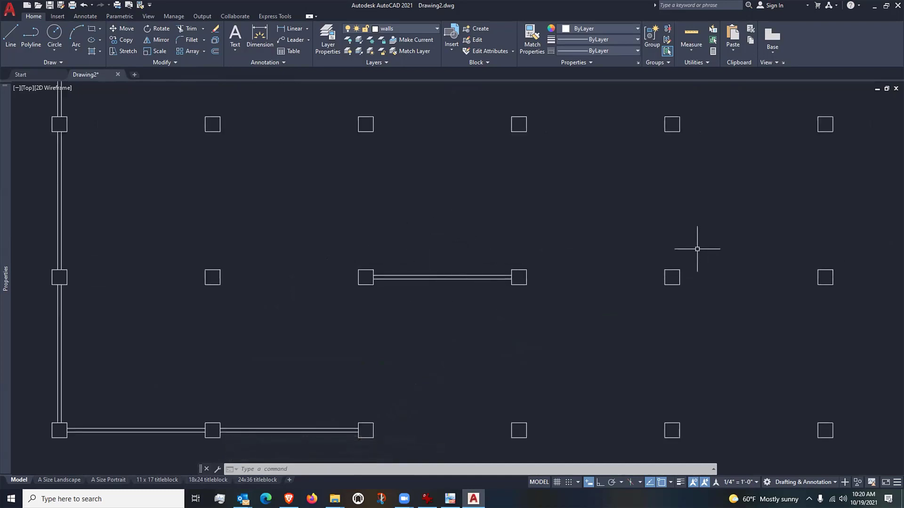
middle_click_drag(366, 330, 445, 303)
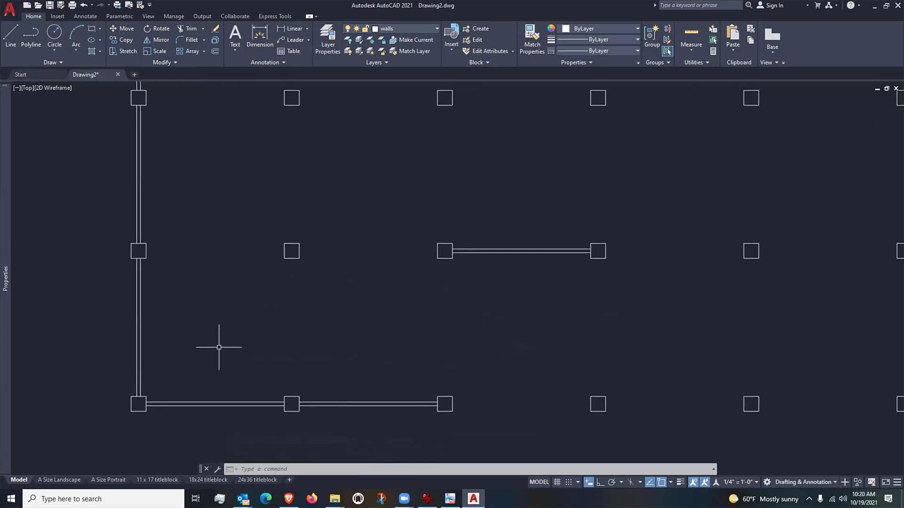
type("c")
key("Return")
key("Escape")
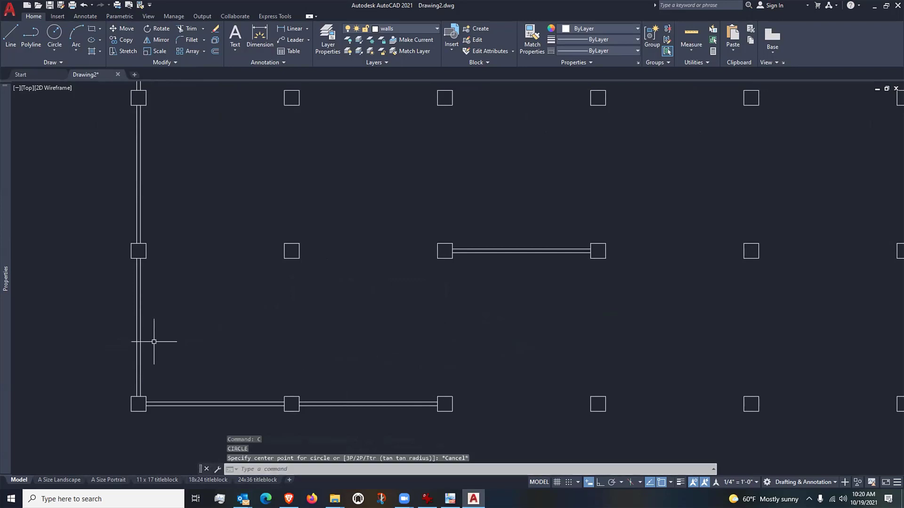
Copy the lowest left-hand wall segment from the lower-left column's top-left corner to the matching corner of the third bottom-row column
type("co")
key("Return")
left_click(155, 343)
left_click(115, 375)
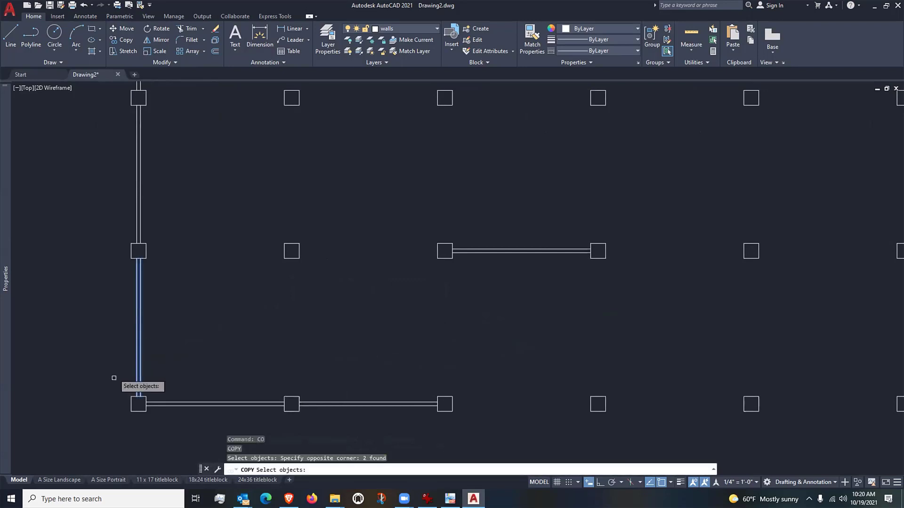
scroll(125, 401, "up", 2)
key("Return")
left_click(145, 394)
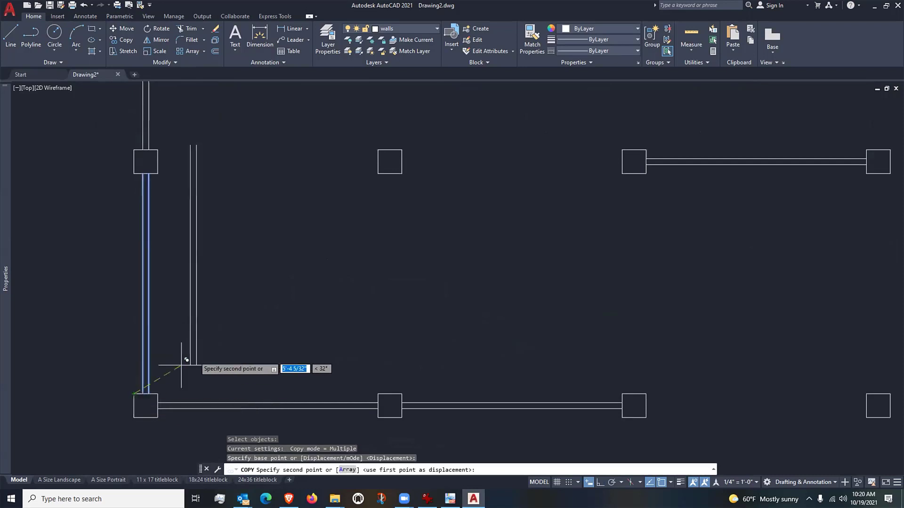
scroll(282, 339, "down", 2)
scroll(515, 365, "up", 4)
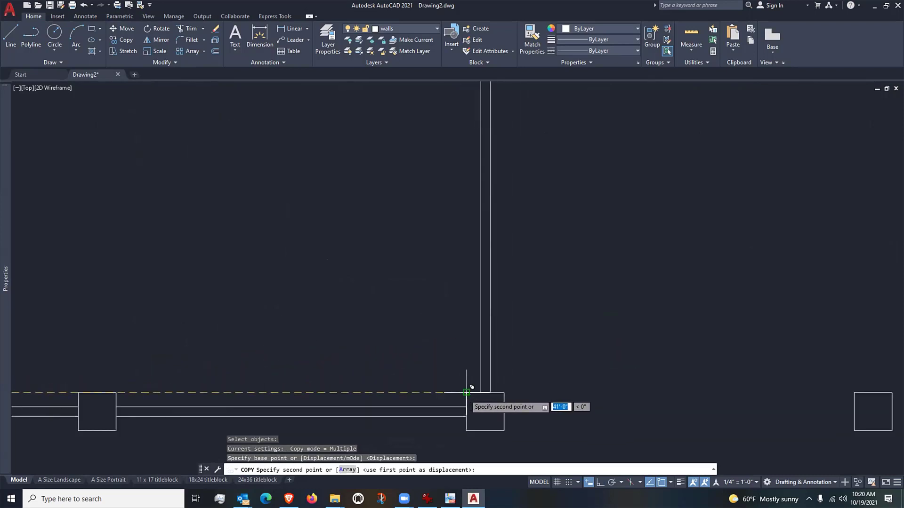
left_click(471, 387)
key("Return")
scroll(442, 358, "down", 6)
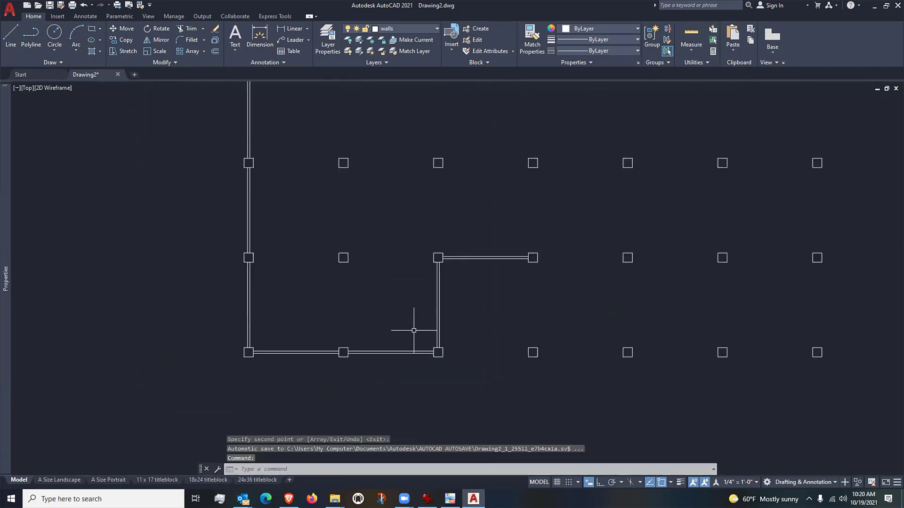
With Ortho on, draw a 24" line to the right, starting 18' directly above the left-edge midpoint of the upper-left column
middle_click_drag(387, 275, 343, 306)
scroll(343, 307, "down", 4)
scroll(326, 292, "up", 2)
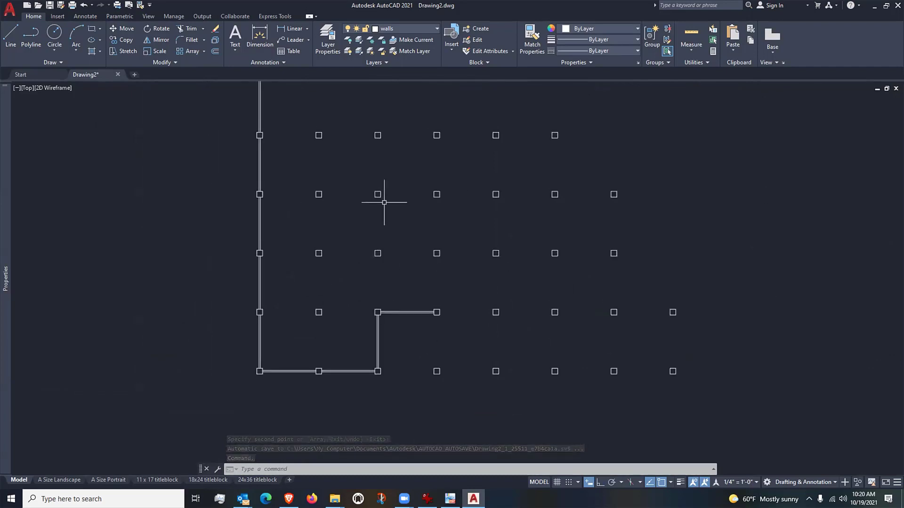
middle_click_drag(355, 160, 351, 188)
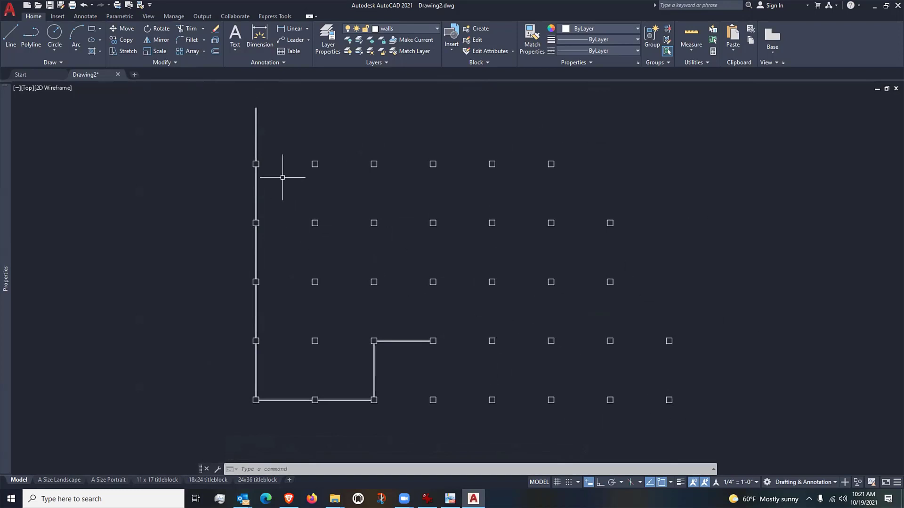
middle_click_drag(273, 157, 311, 247)
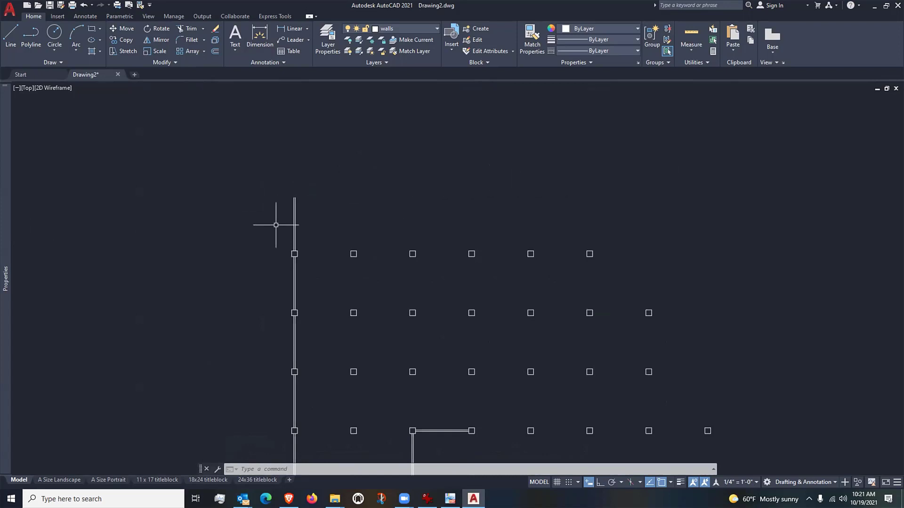
scroll(275, 225, "up", 2)
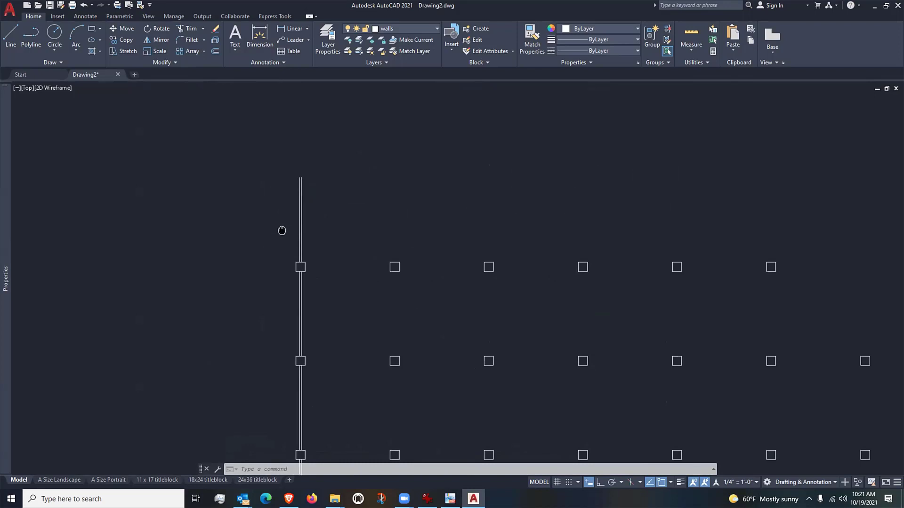
middle_click_drag(282, 230, 282, 257)
scroll(301, 258, "up", 2)
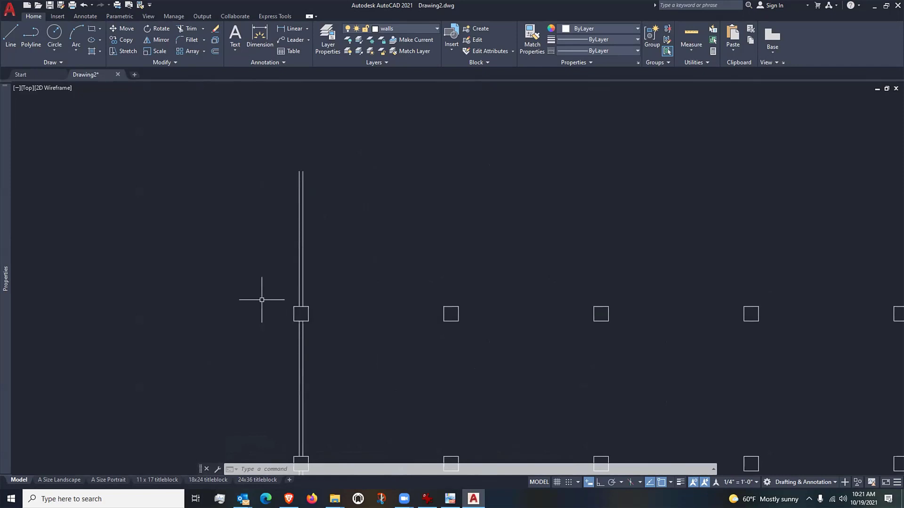
left_click(10, 36)
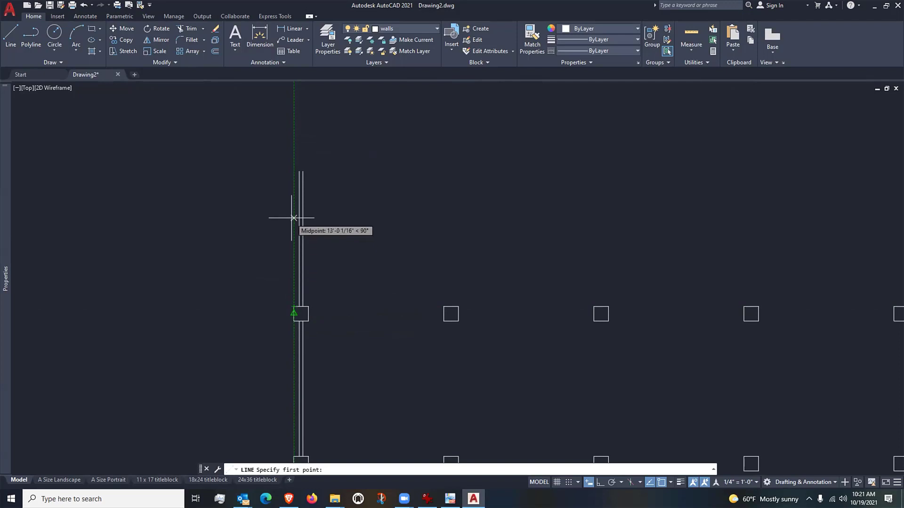
type("18'")
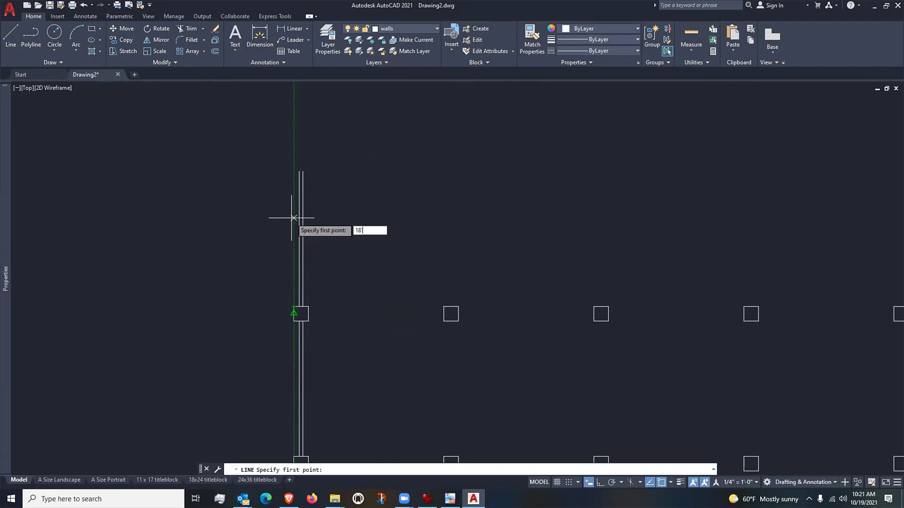
key("Return")
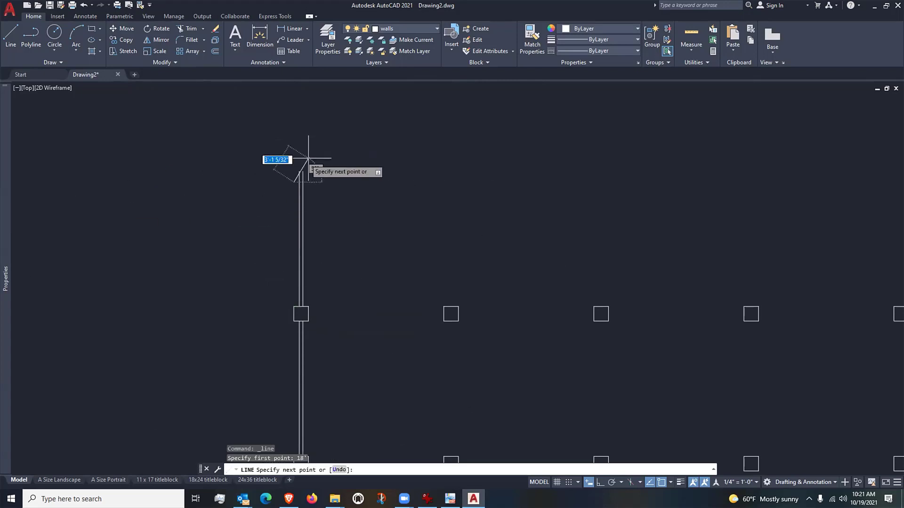
scroll(305, 162, "up", 5)
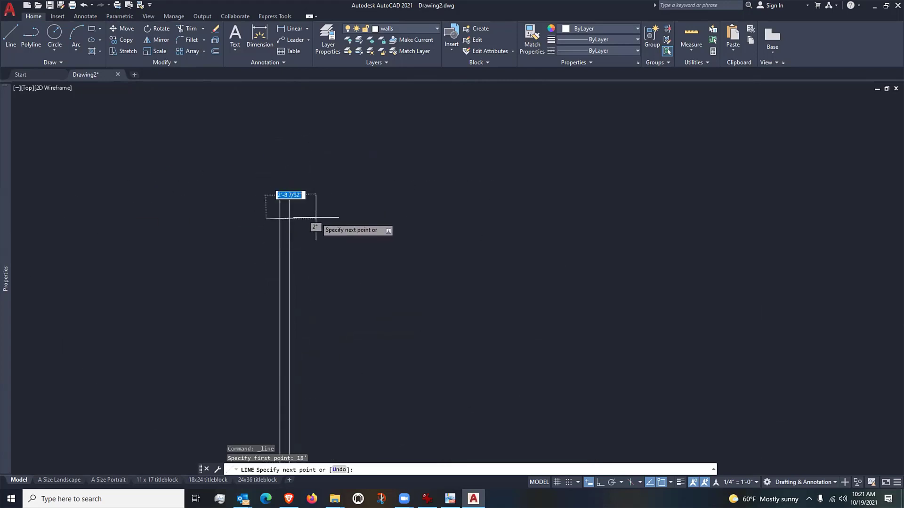
left_click(599, 481)
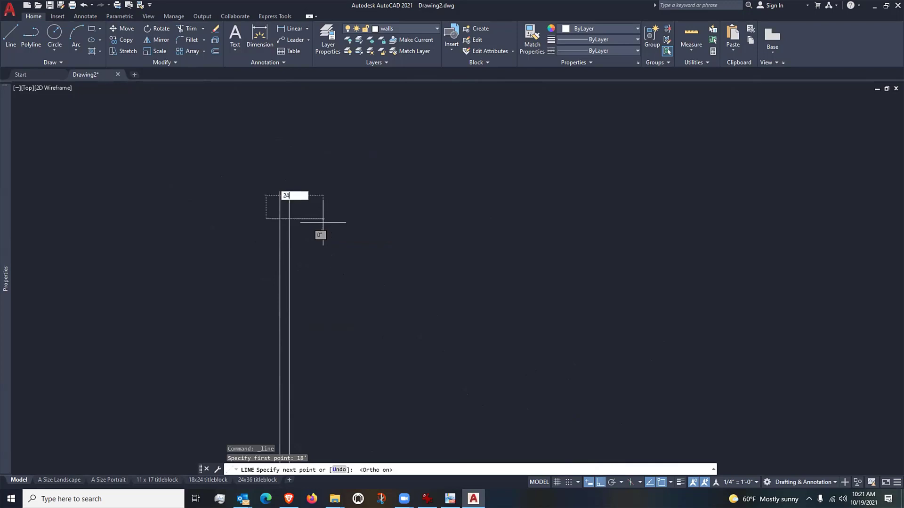
type("24")
key("Return")
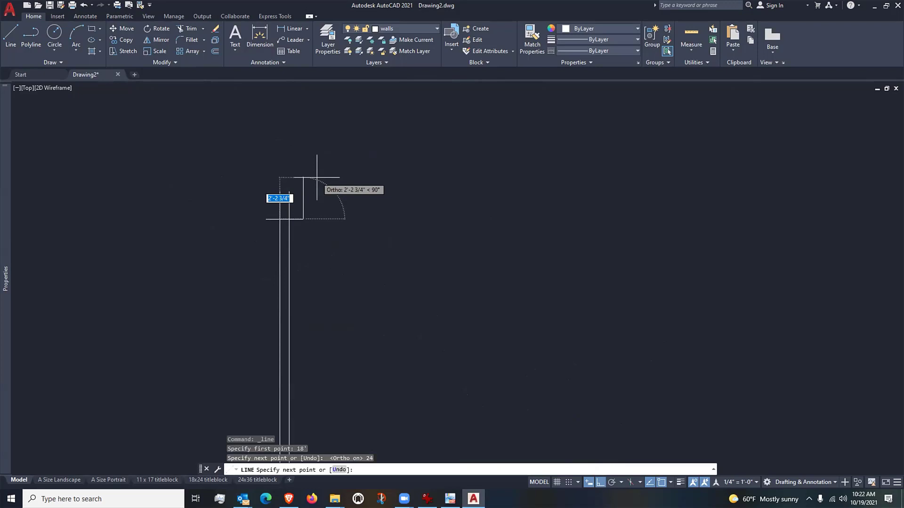
Continue the line with three 1'6" segments running up, right and up to form the stepped side of the corner column
type("1")
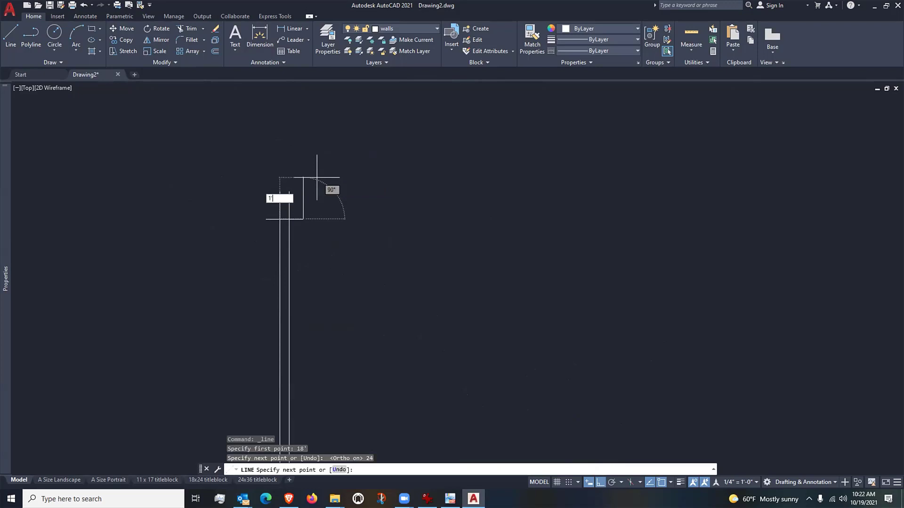
type("'6")
key("Return")
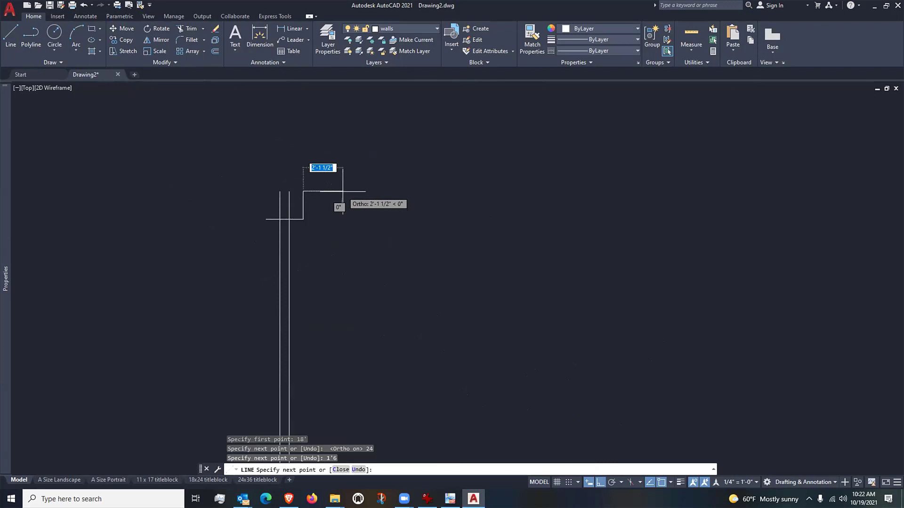
type("1'6")
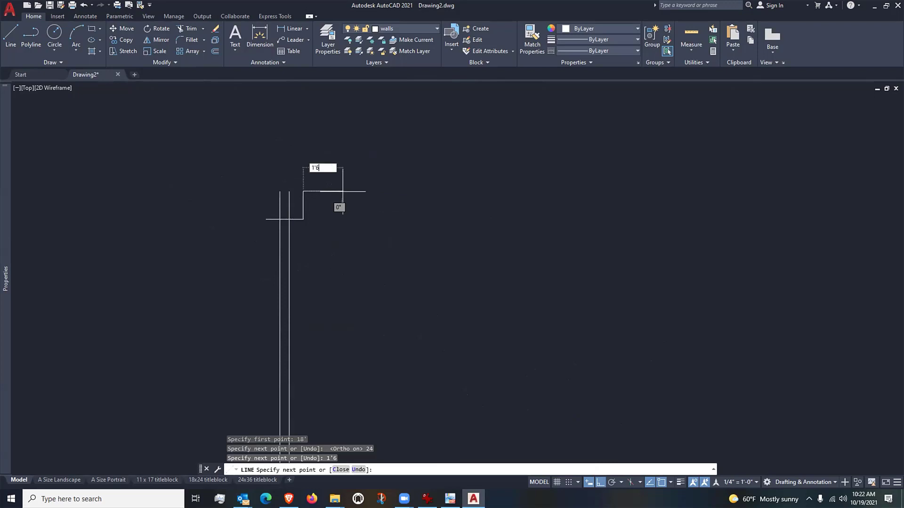
key("Return")
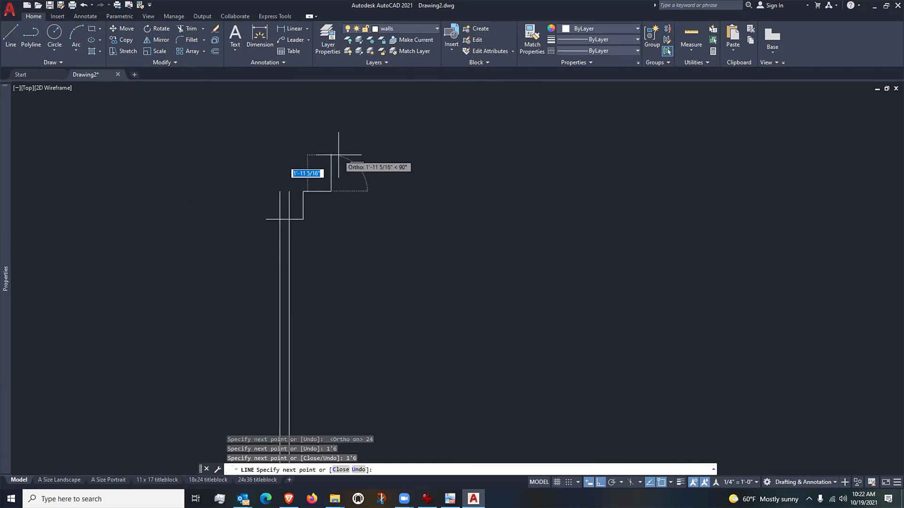
type("1'6")
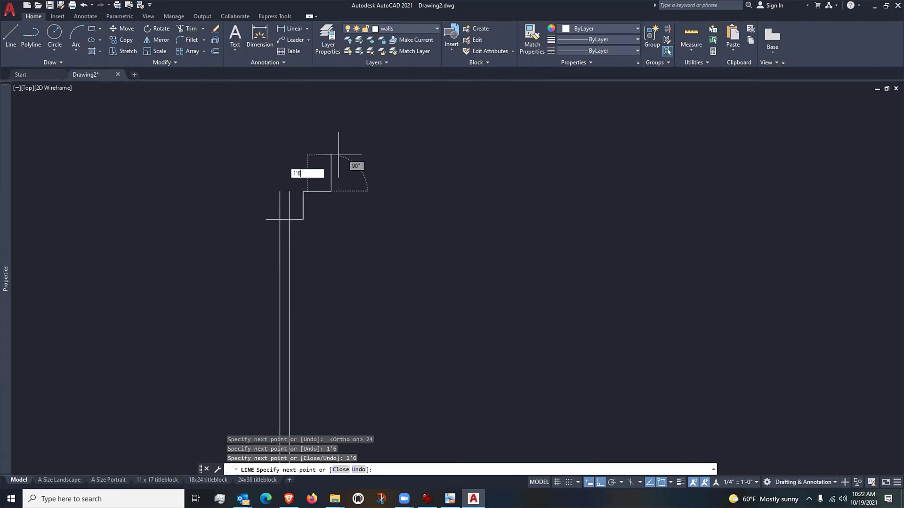
key("Return")
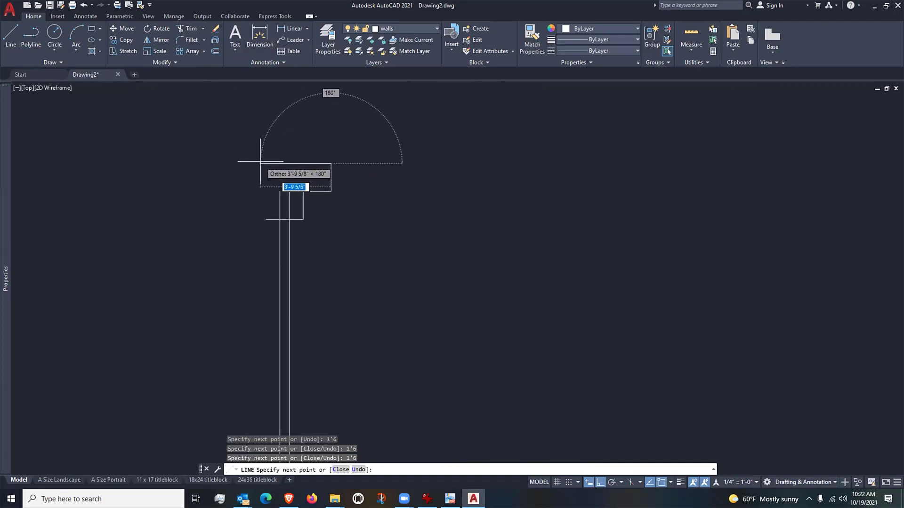
Close the L-shaped corner column with a top edge aligned above the start point and a left edge down to that point
scroll(262, 162, "up", 3)
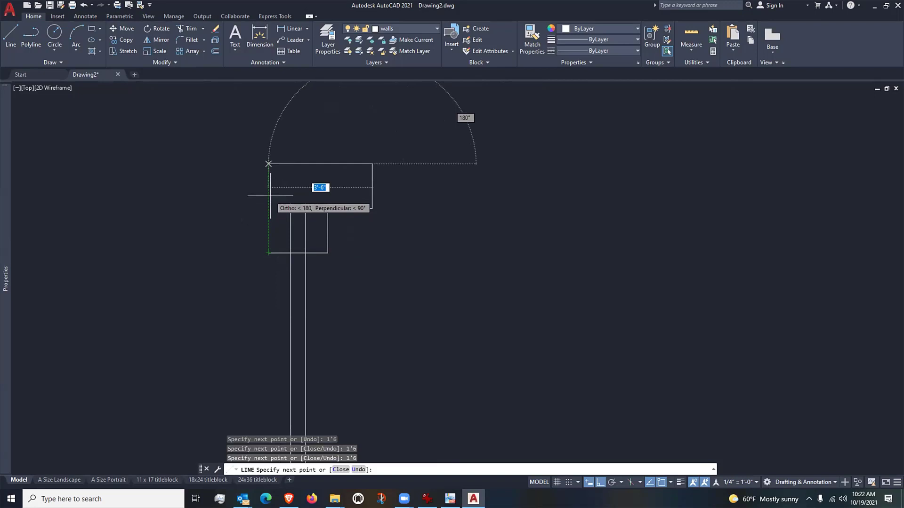
left_click(269, 195)
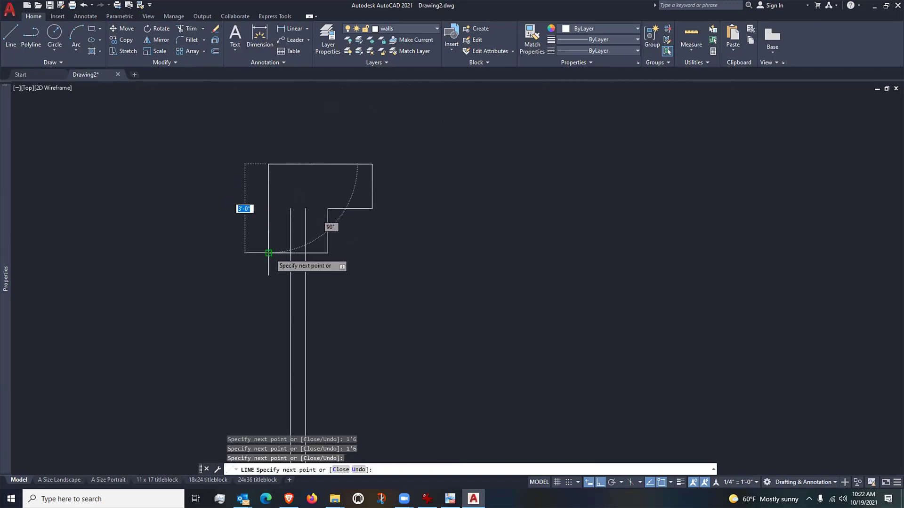
left_click(268, 253)
key("Return")
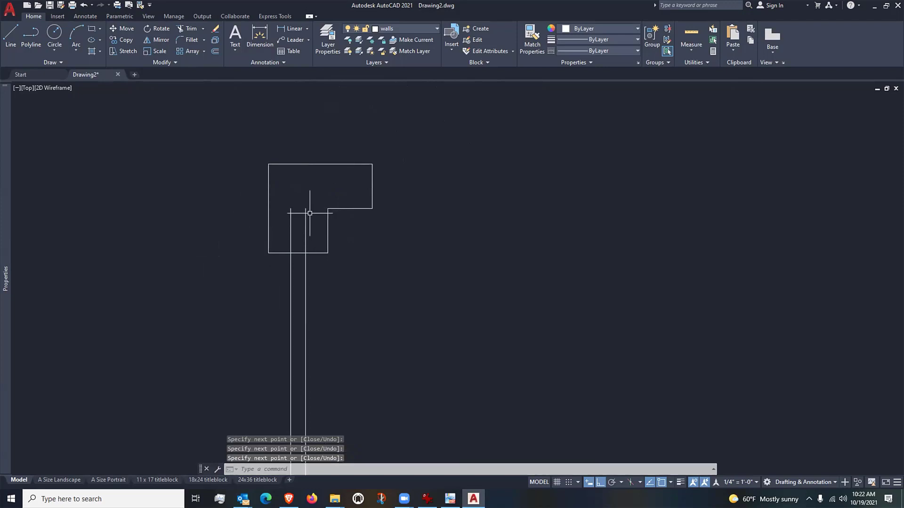
Shorten both vertical wall lines so they end at the bottom edge of the L-shaped corner column
left_click(310, 197)
left_click(285, 218)
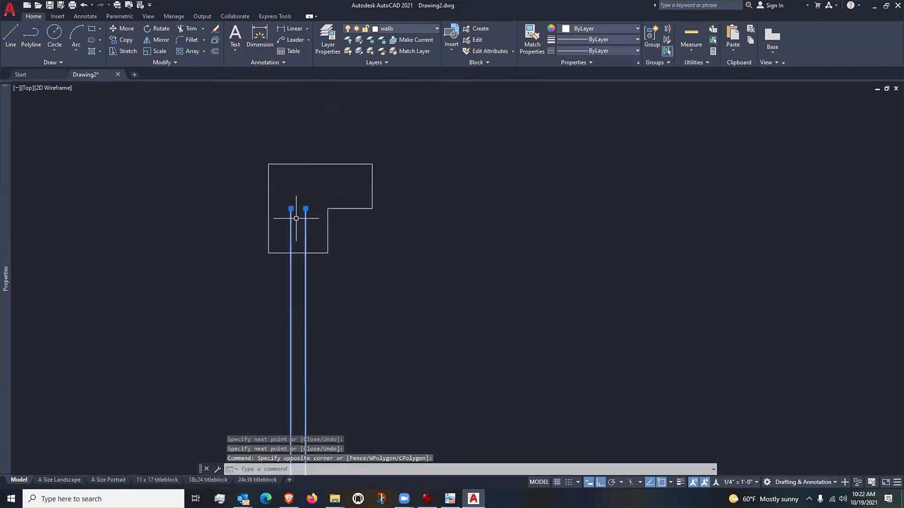
left_click(305, 209)
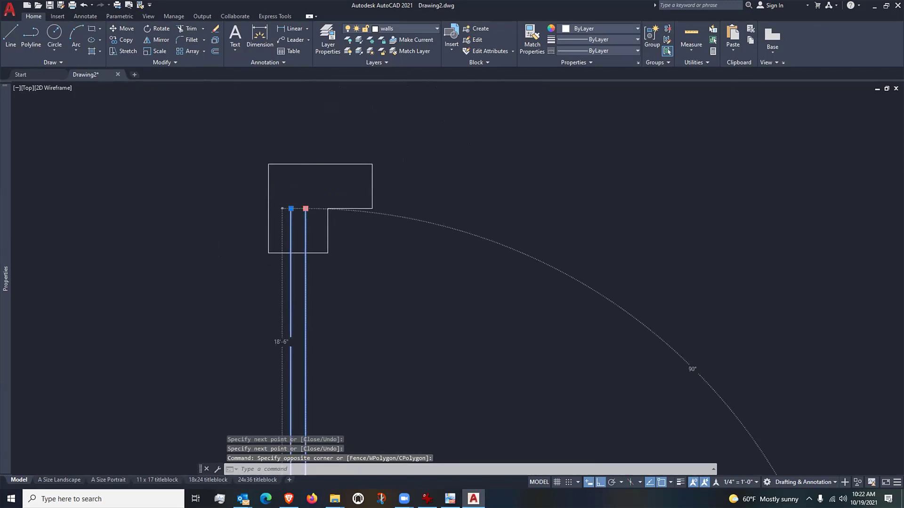
left_click(306, 253)
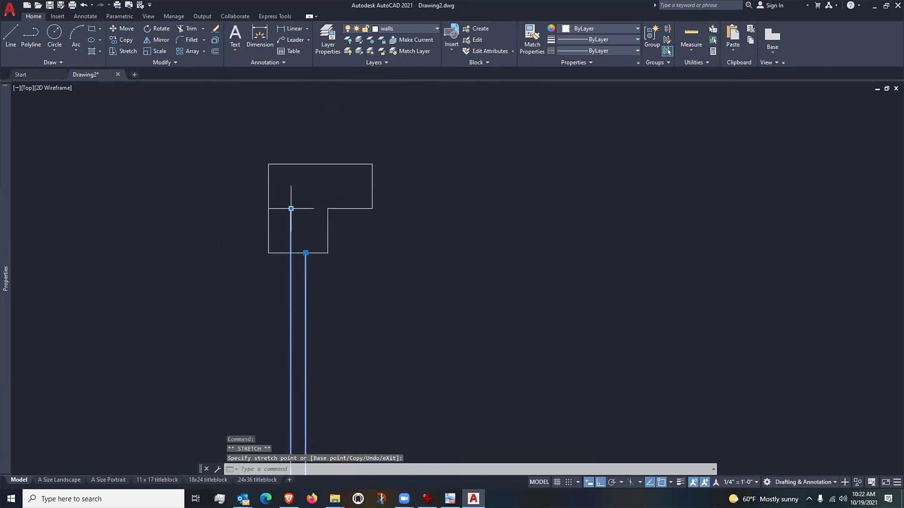
left_click(291, 209)
left_click(291, 253)
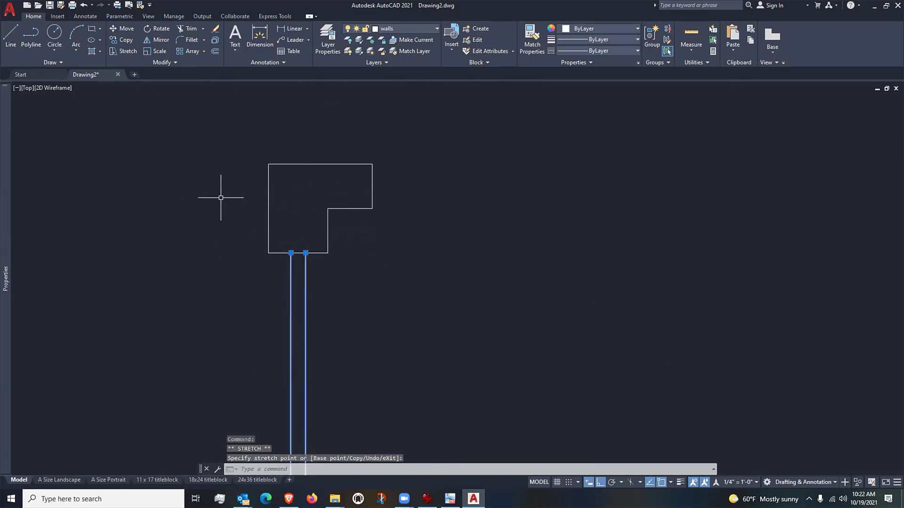
key("Escape")
Offset the far right edge of the L-shaped corner column 3' to the right
scroll(221, 198, "down", 4)
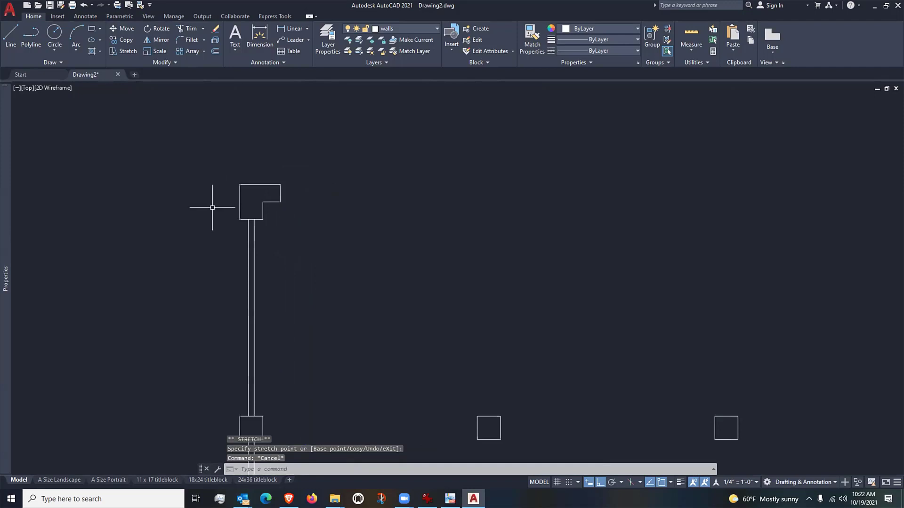
scroll(213, 208, "down", 2)
scroll(238, 196, "up", 4)
middle_click_drag(251, 207, 219, 200)
middle_click_drag(335, 230, 322, 236)
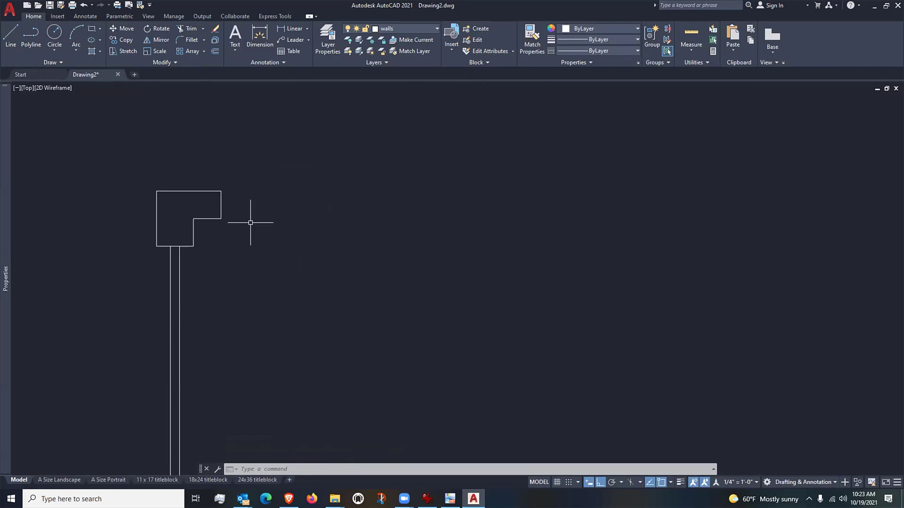
type("o")
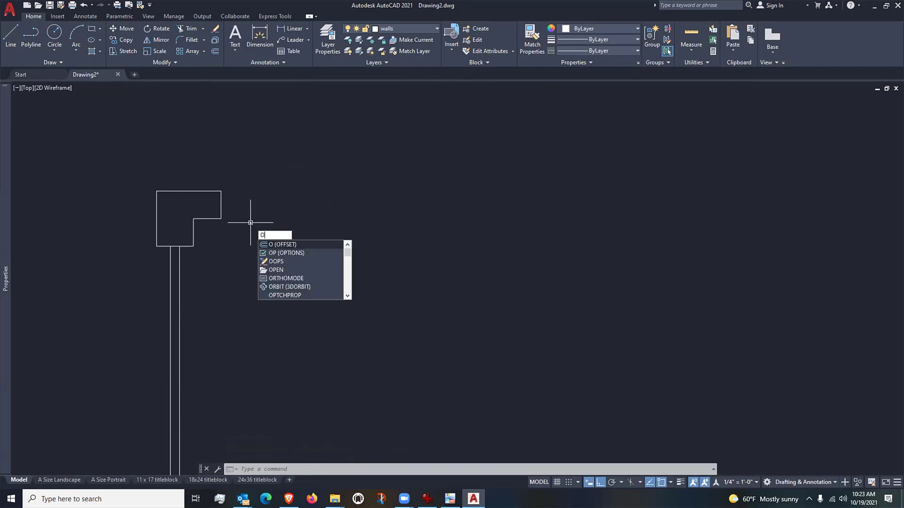
key("Return")
type("3")
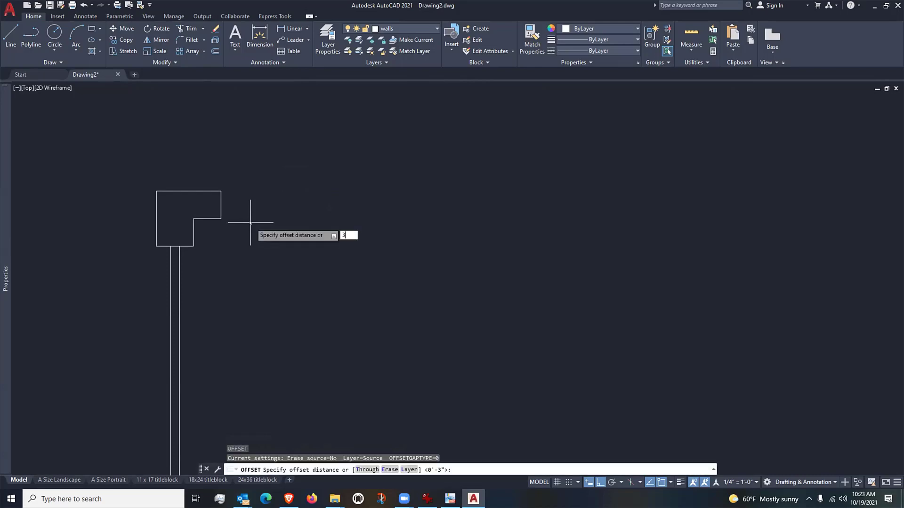
type("'")
key("Return")
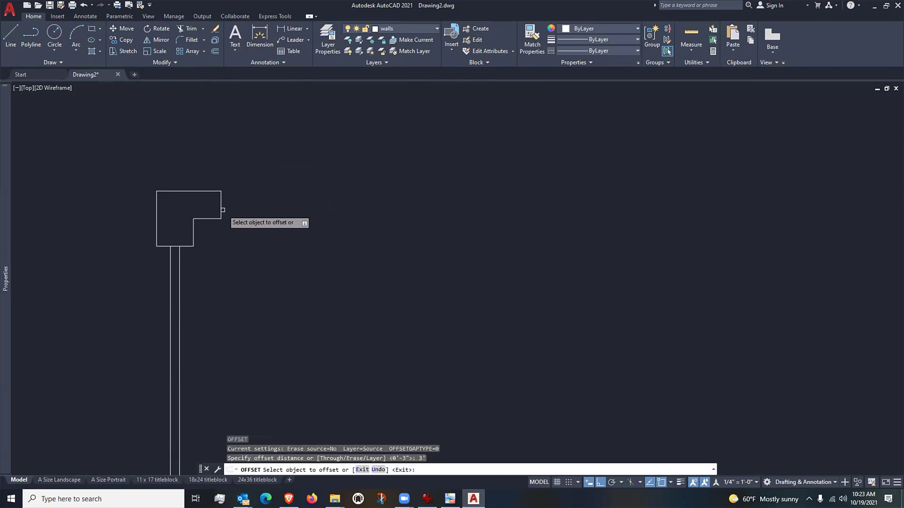
left_click(221, 210)
left_click(306, 214)
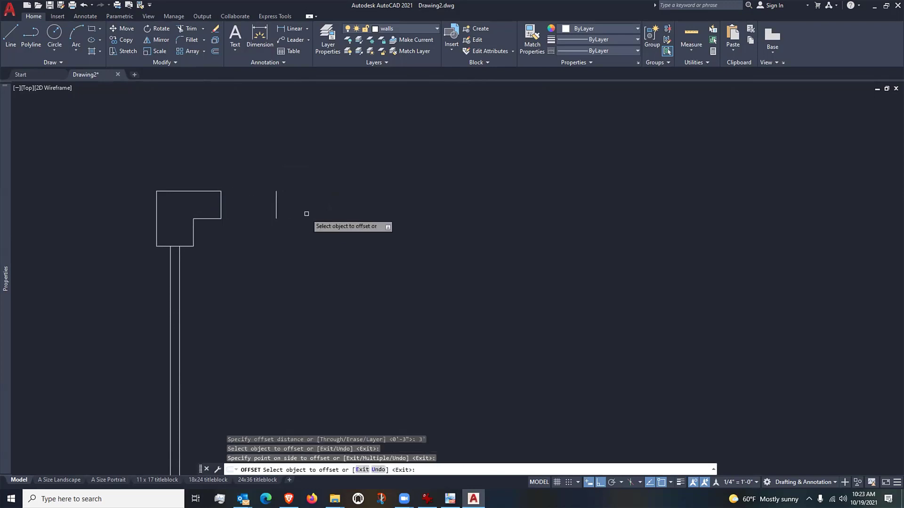
key("Return")
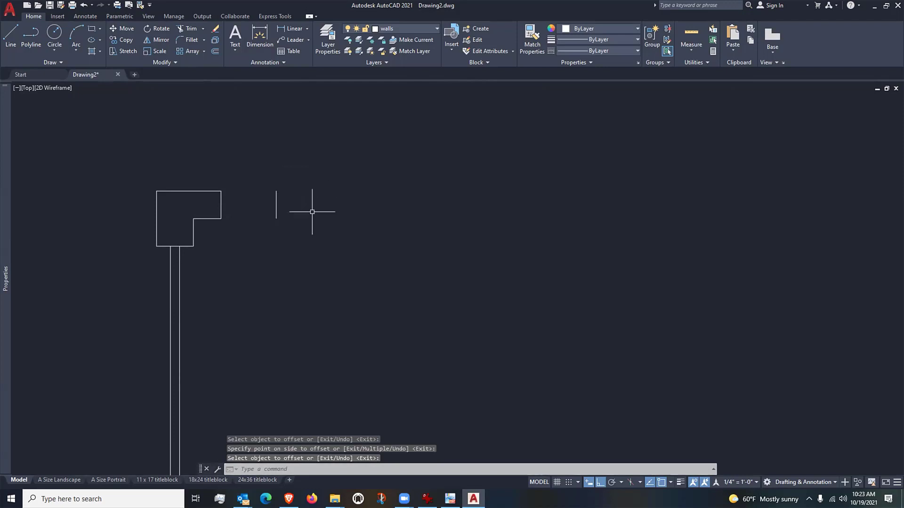
Offset the separate short vertical line beside the corner column 24" to the right
key("Return")
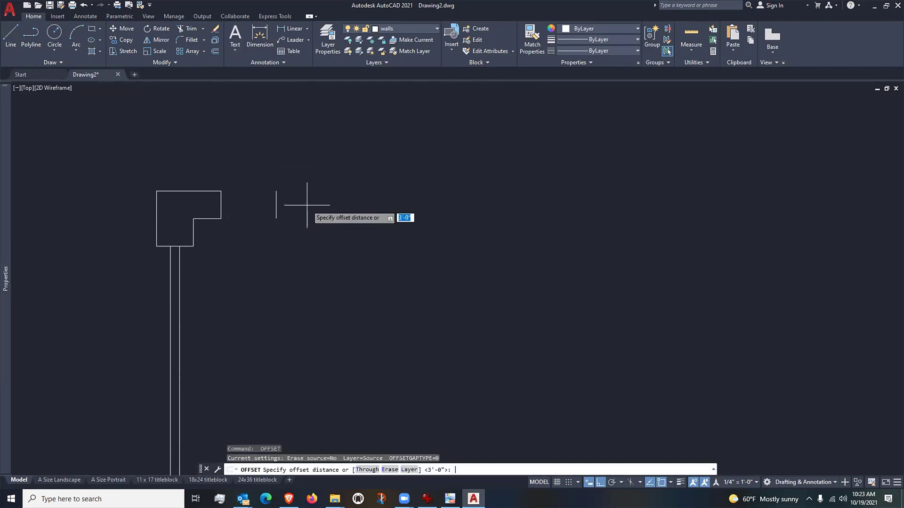
key("Return")
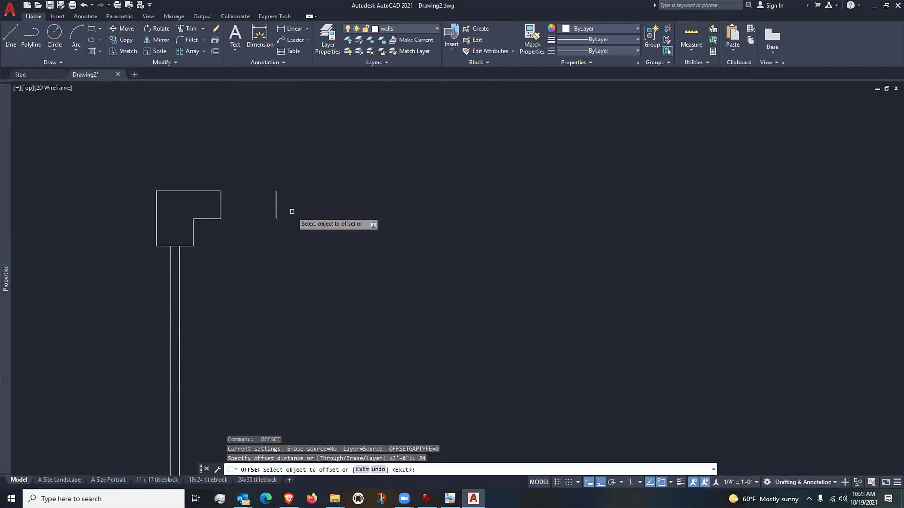
left_click(276, 205)
left_click(312, 212)
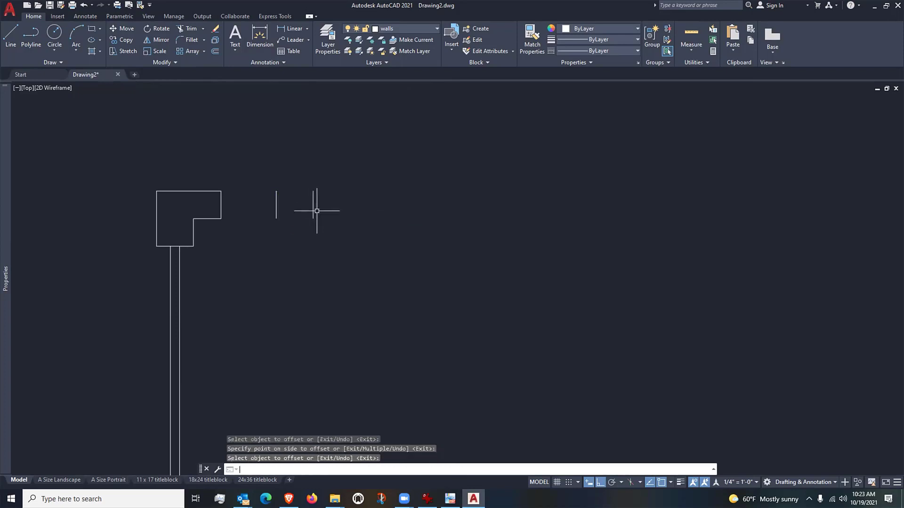
key("Return")
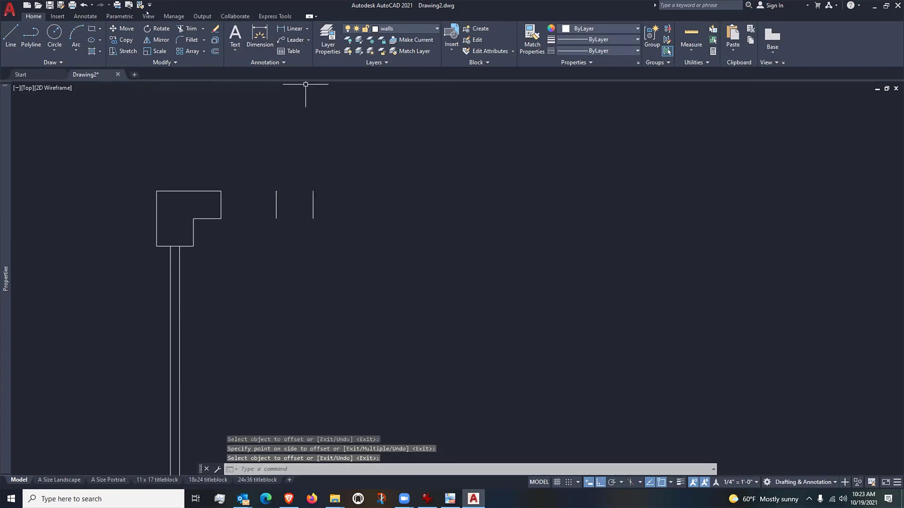
Draw the top edge from the corner column's upper-right corner through the tops of both offset vertical lines as two separate segments
left_click(11, 34)
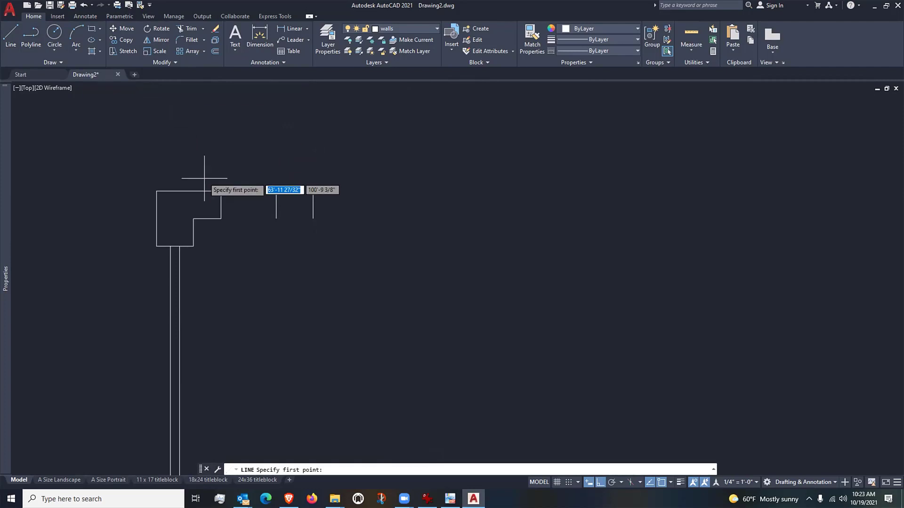
left_click(221, 191)
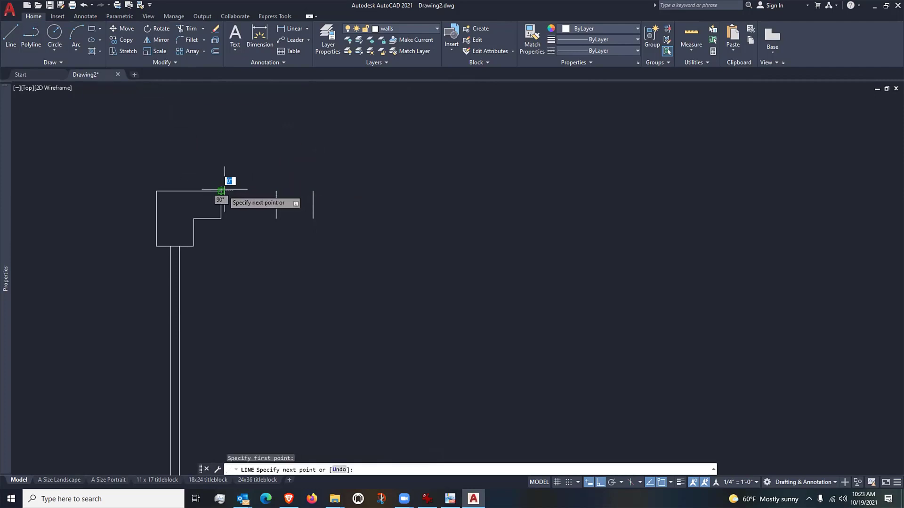
left_click(276, 191)
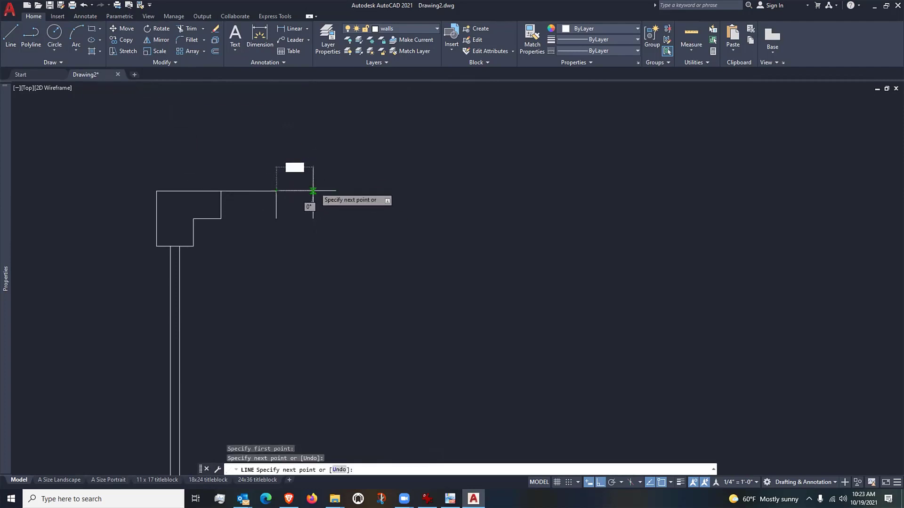
scroll(311, 193, "up", 5)
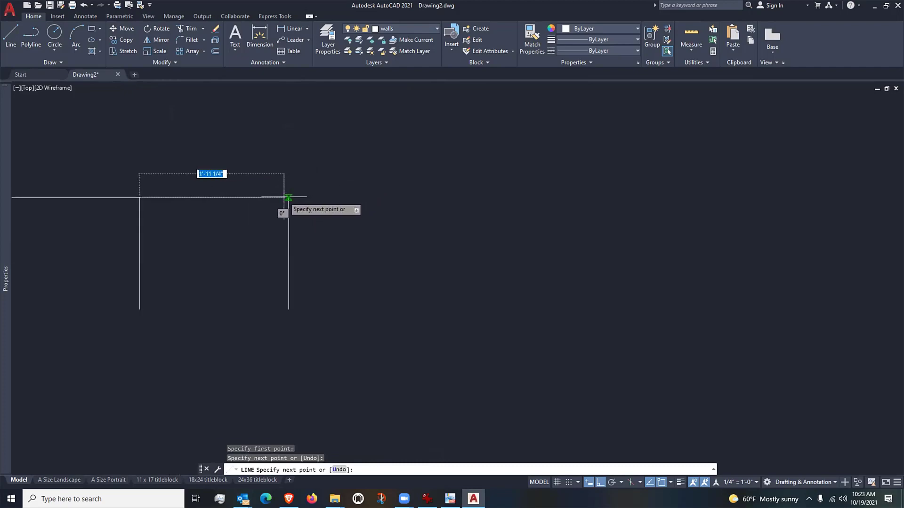
left_click(288, 196)
scroll(397, 194, "down", 4)
key("Return")
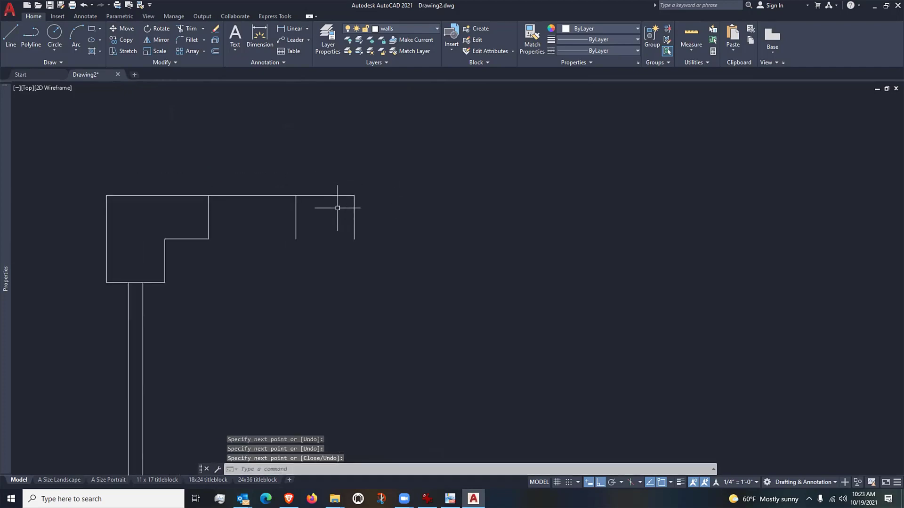
left_click(291, 194)
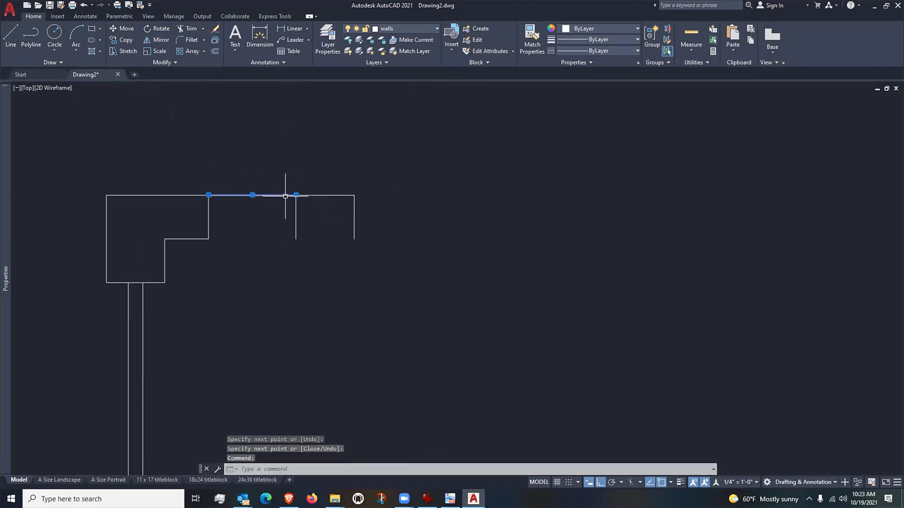
key("Escape")
left_click(320, 195)
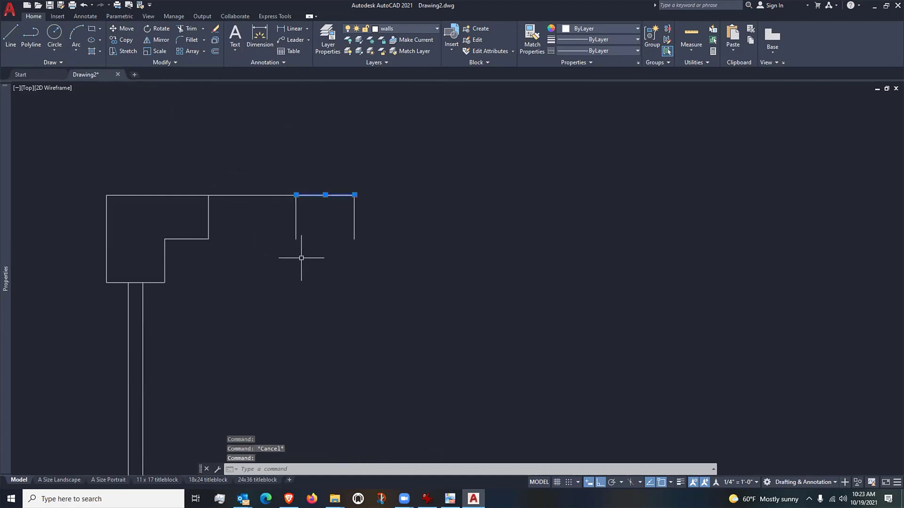
key("Escape")
Draw the matching bottom edge from the corner column's lower-right corner through the lower ends of both offset vertical lines
type("l")
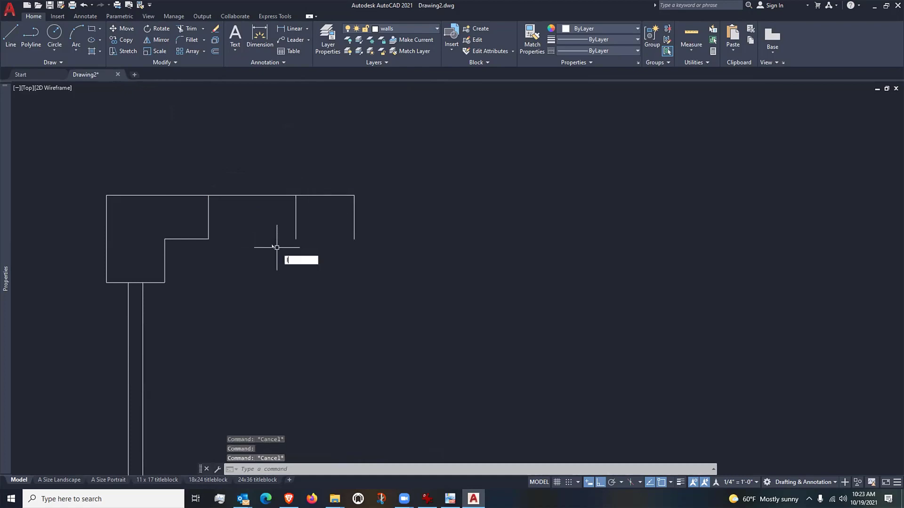
key("Return")
left_click(209, 239)
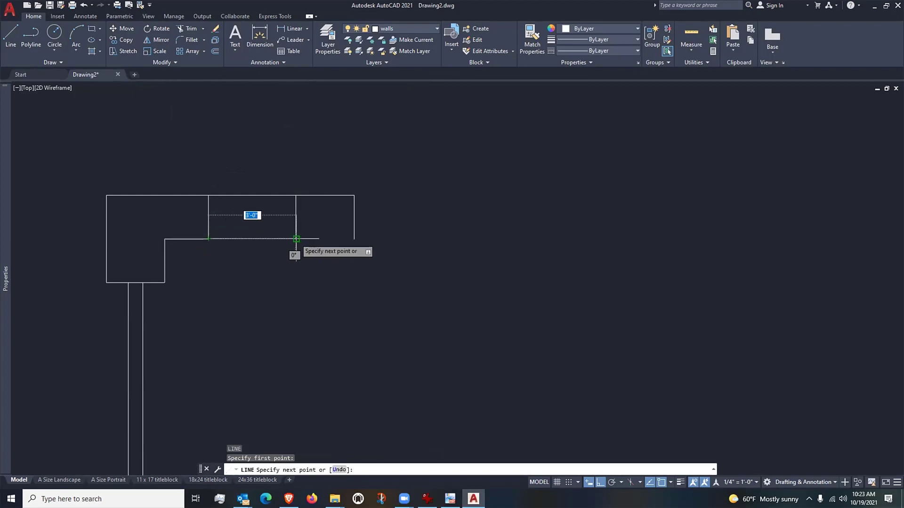
left_click(296, 238)
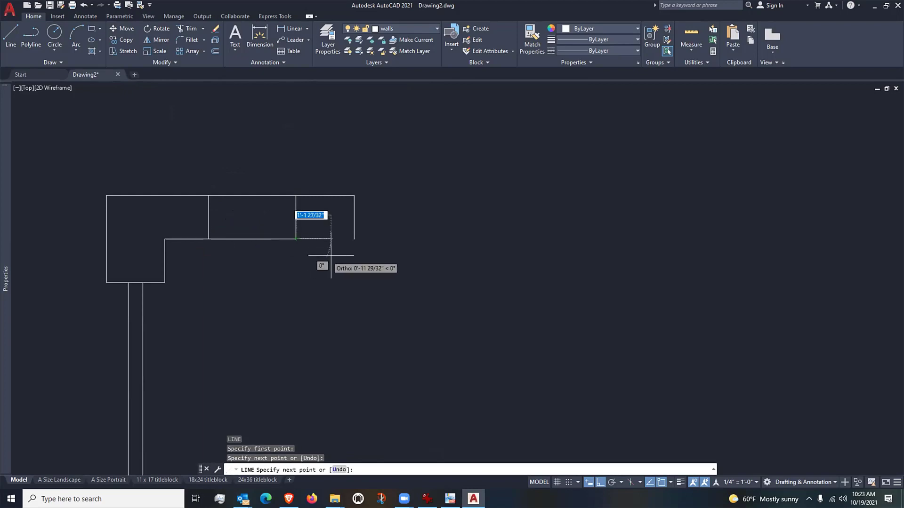
left_click(354, 238)
key("Return")
Offset the bottom edge of the 3' bay beside the corner column 9" upward
middle_click_drag(235, 266, 247, 268)
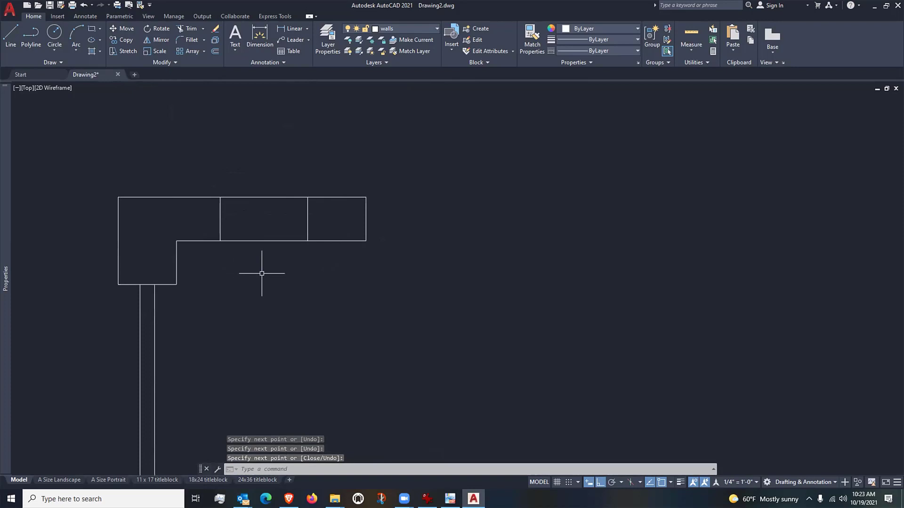
middle_click_drag(259, 225, 259, 235)
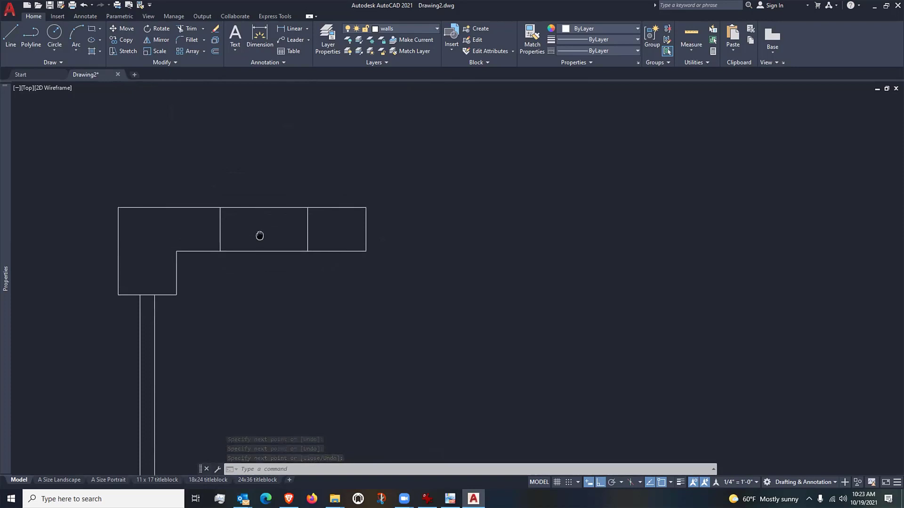
scroll(258, 237, "up", 2)
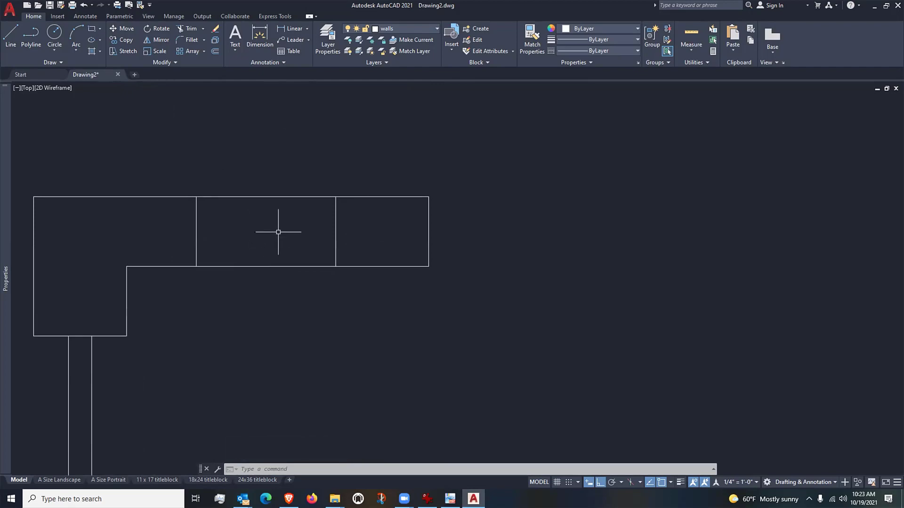
type("o")
key("Return")
type("9")
key("Return")
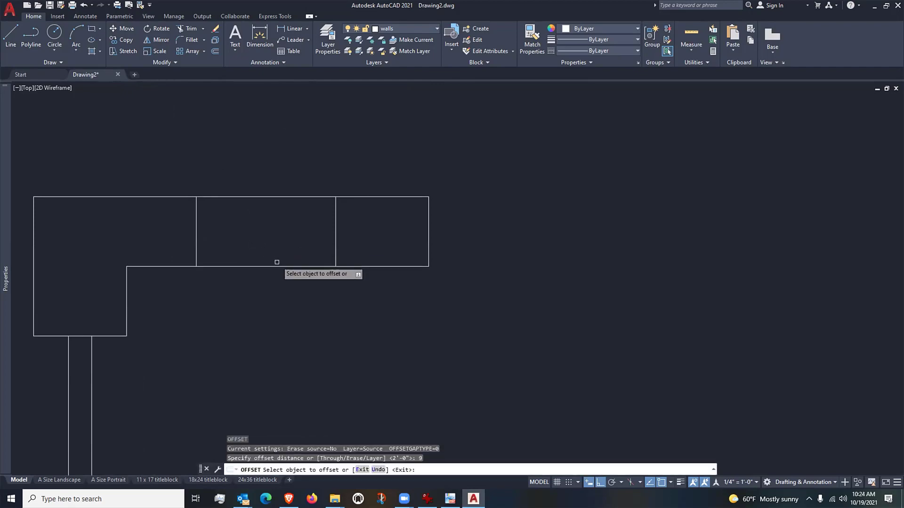
left_click(276, 266)
left_click(276, 249)
key("Return")
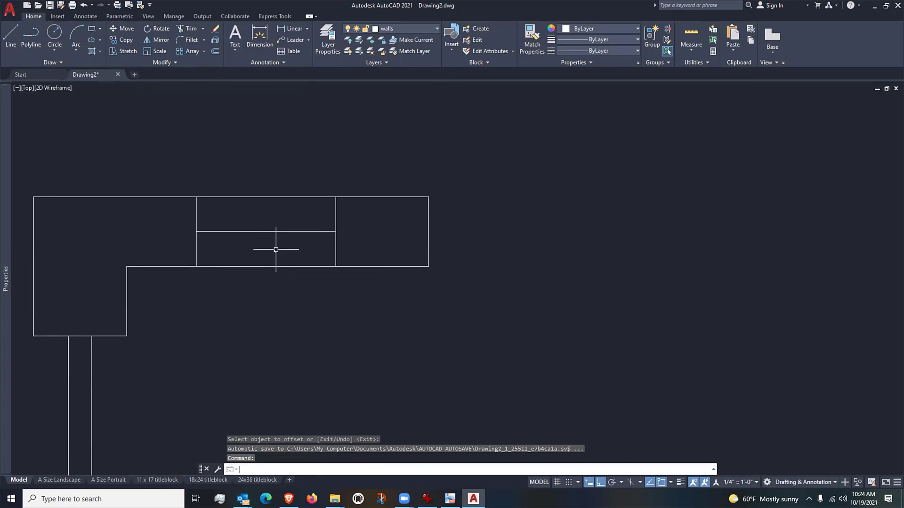
Offset the new horizontal line inside the 3' bay 6" upward to form the window's other face
type("o")
key("Return")
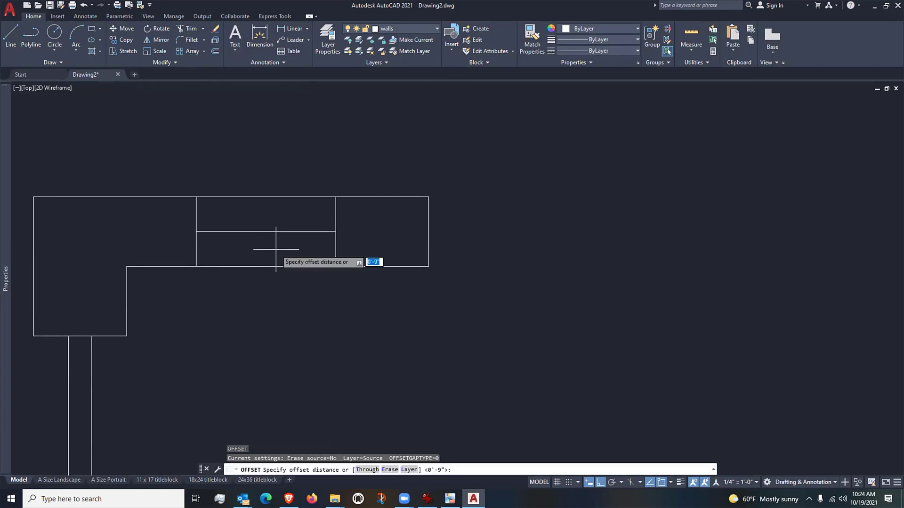
key("Return")
left_click(275, 232)
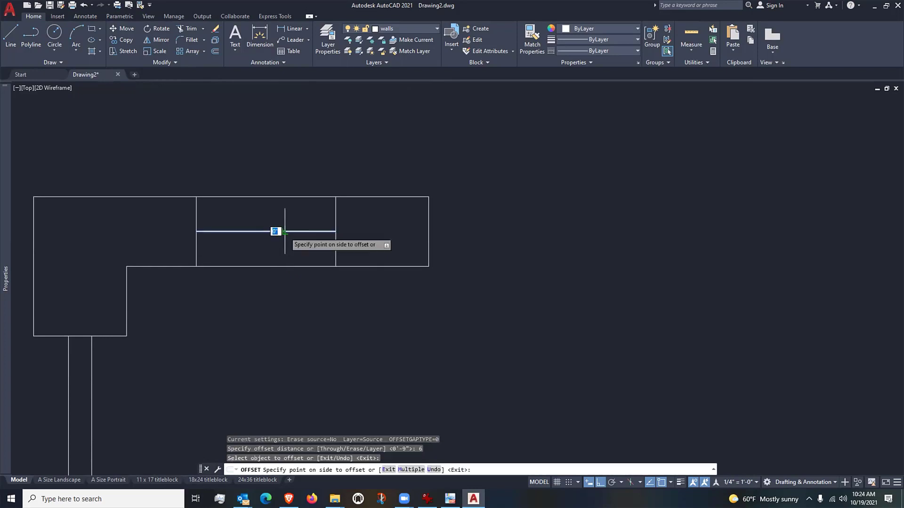
left_click(283, 214)
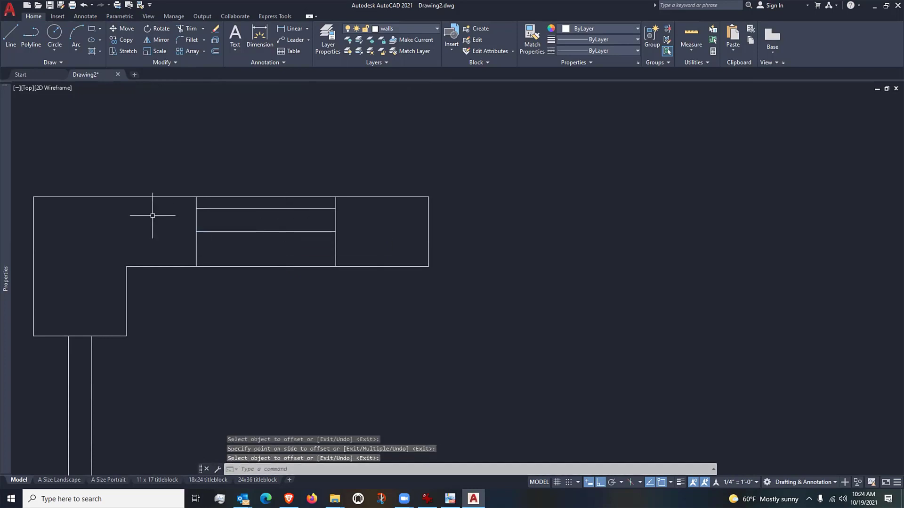
Draw a vertical window frame line between the two inner horizontal lines, 2" in from the bay's left side
scroll(200, 213, "up", 2)
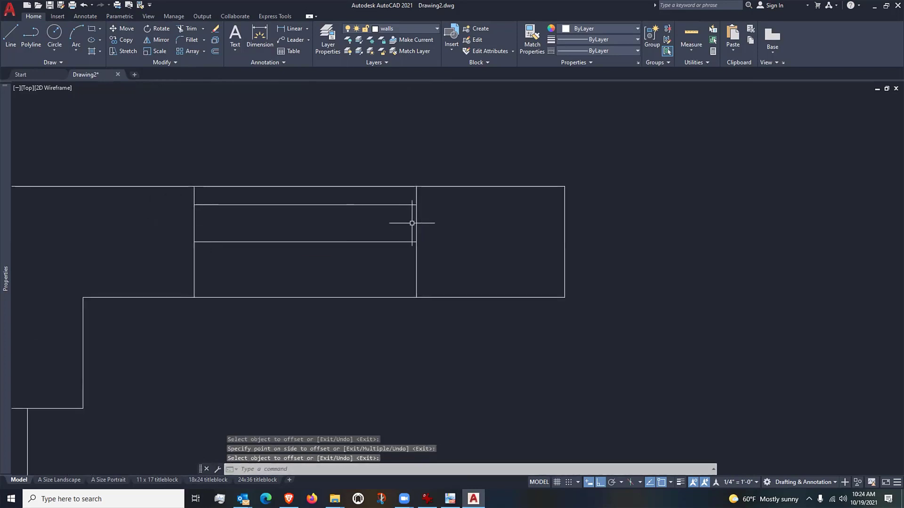
left_click(15, 42)
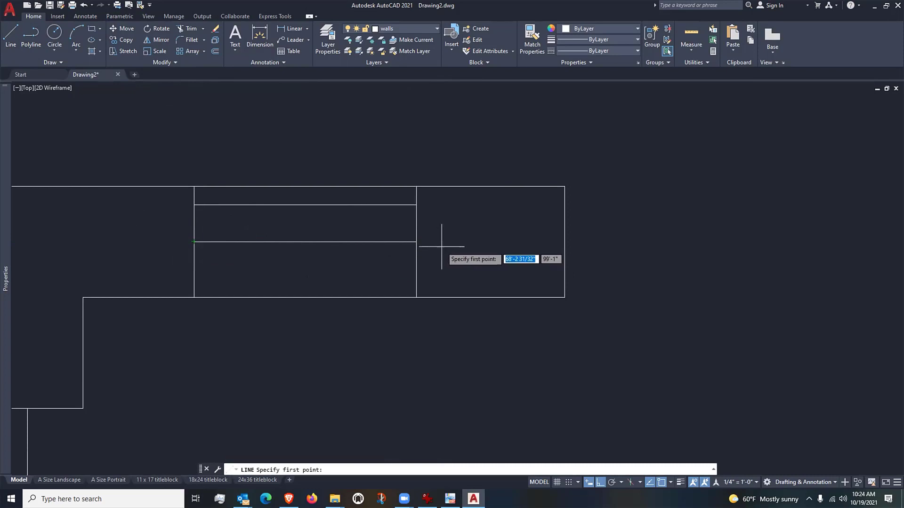
type("2")
key("Return")
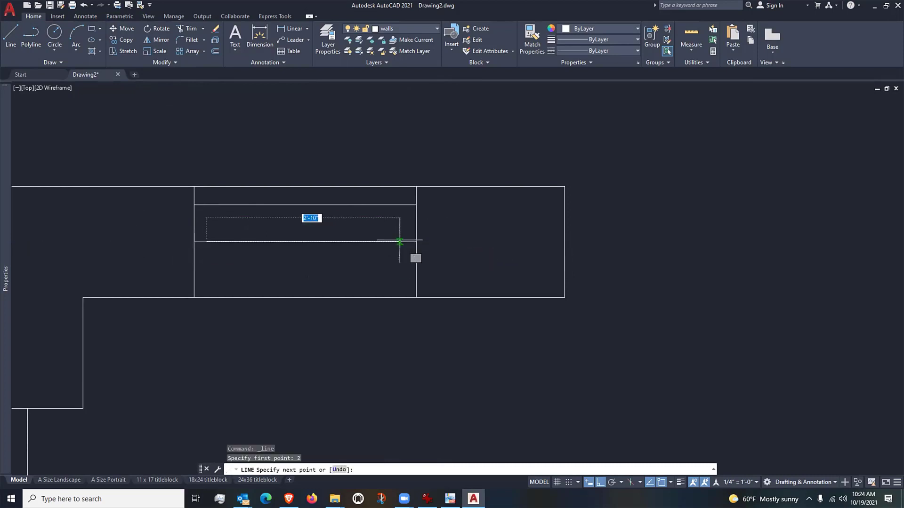
left_click(206, 205)
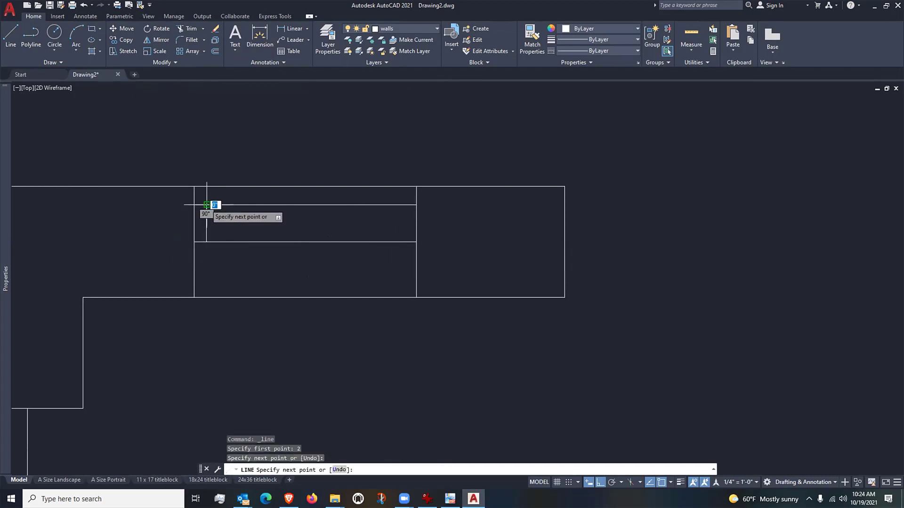
key("Return")
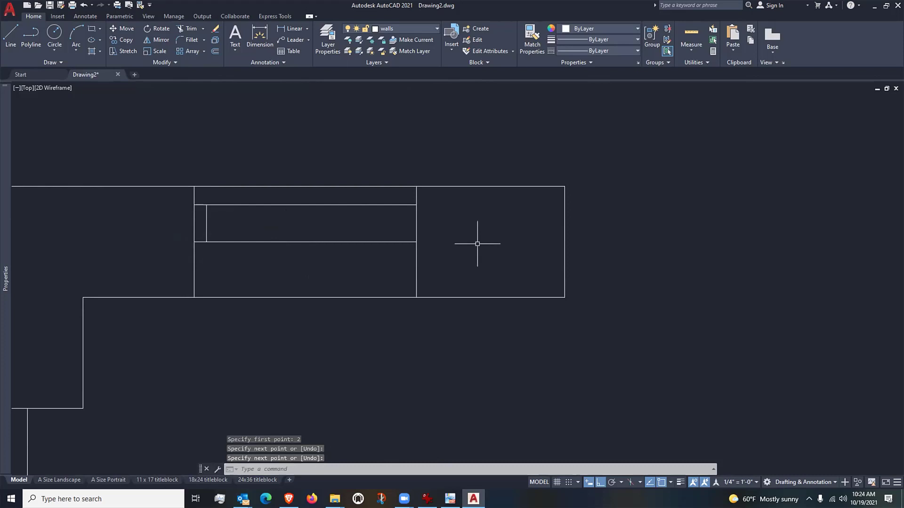
Draw the opposite vertical window frame line 2" in from the bay's right side, between the same two horizontal lines
type("l")
key("Return")
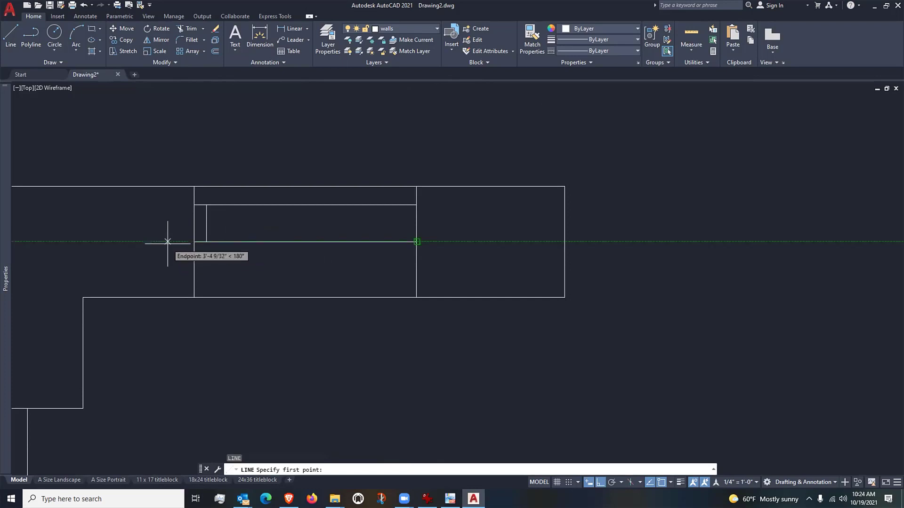
type("2")
key("Return")
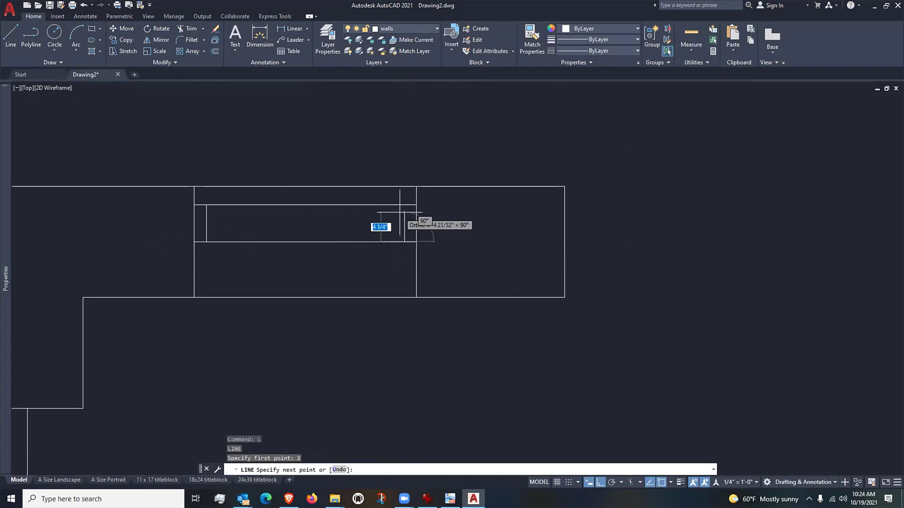
key("Return")
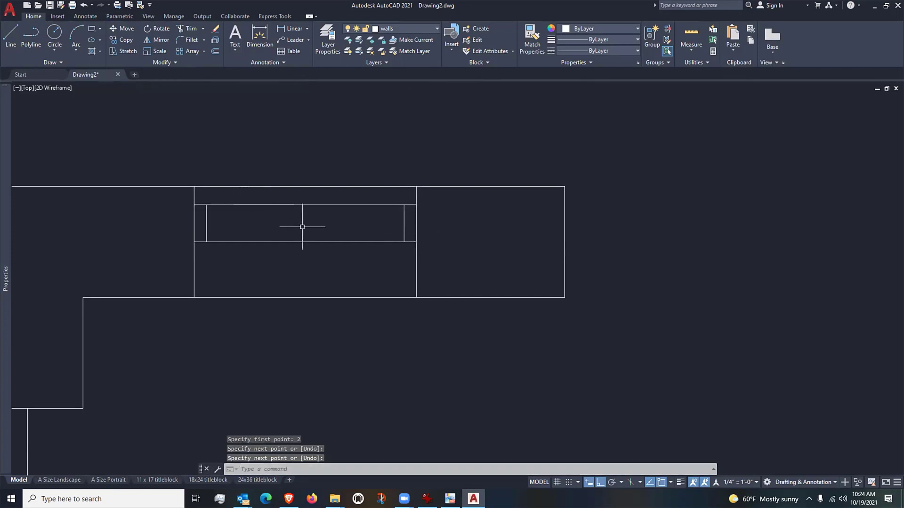
Draw the horizontal glass line connecting the midpoints of the two vertical window frame lines
key("Return")
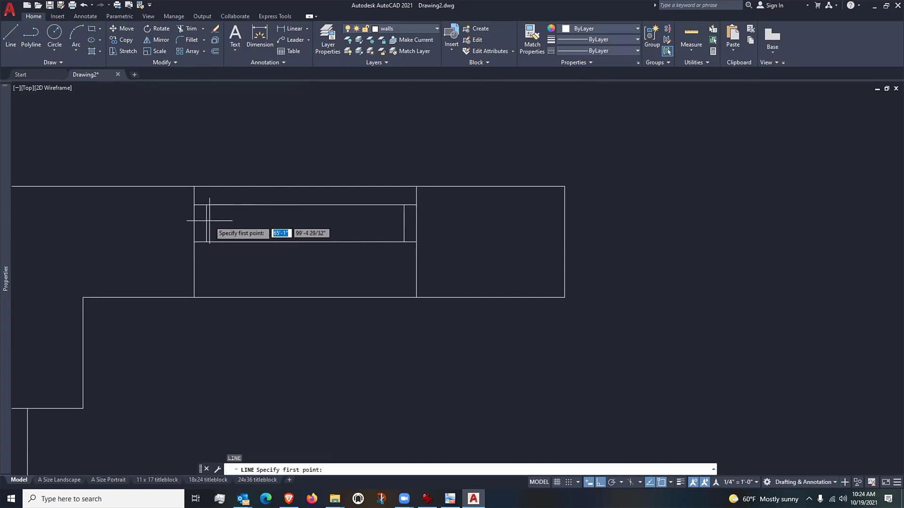
left_click(206, 222)
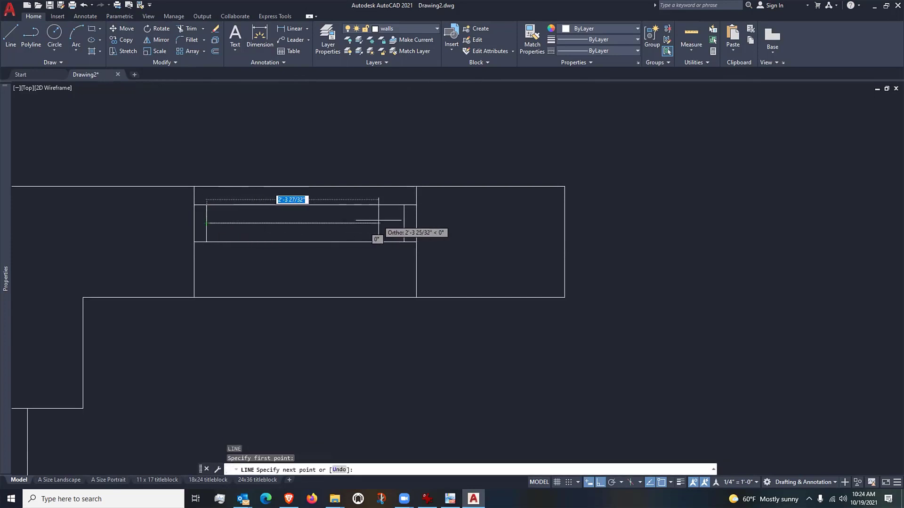
left_click(404, 222)
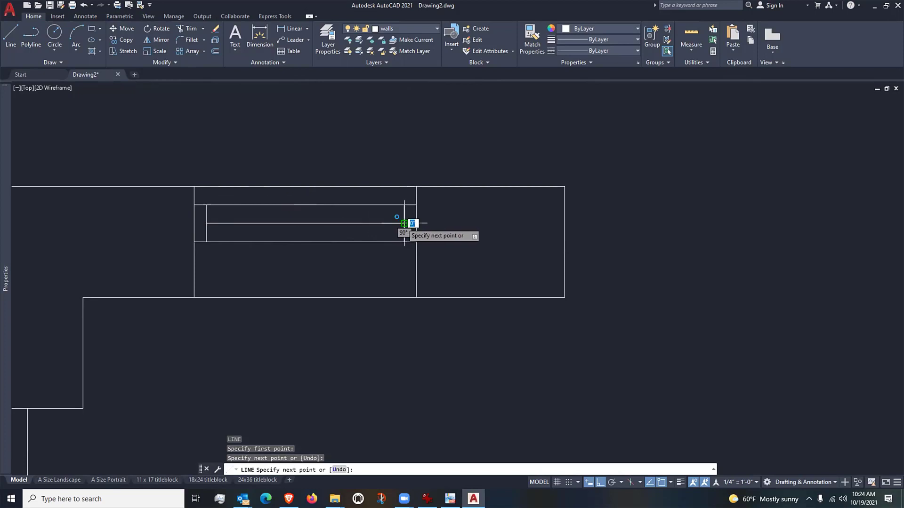
key("Return")
scroll(266, 247, "down", 1)
scroll(282, 247, "down", 2)
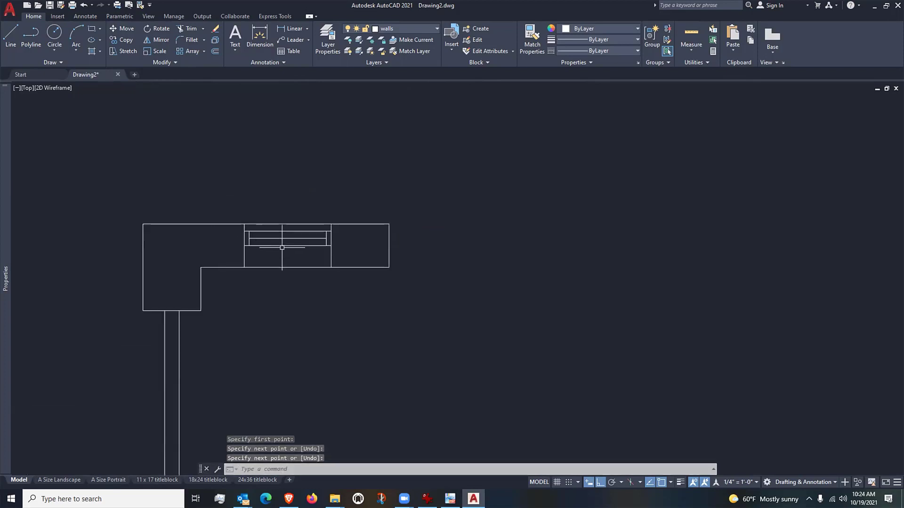
middle_click_drag(278, 251, 275, 238)
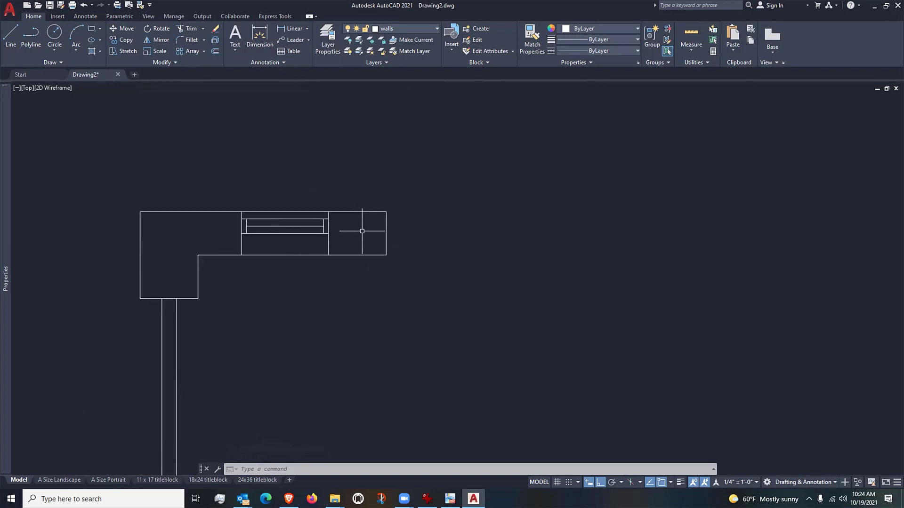
type("c")
key("Return")
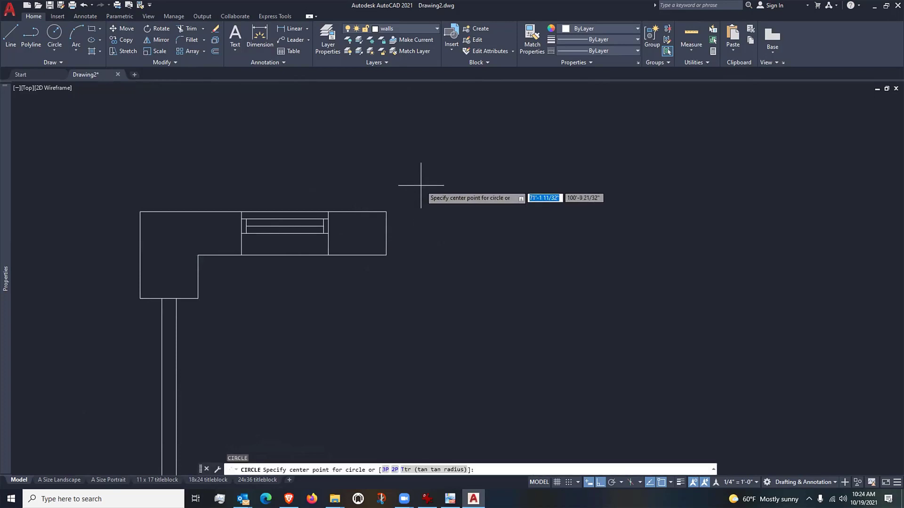
key("Escape")
Copy the finished window bay with its adjoining 24" column twice along the top wall, placing each copy against the previous column's end
type("co")
key("Return")
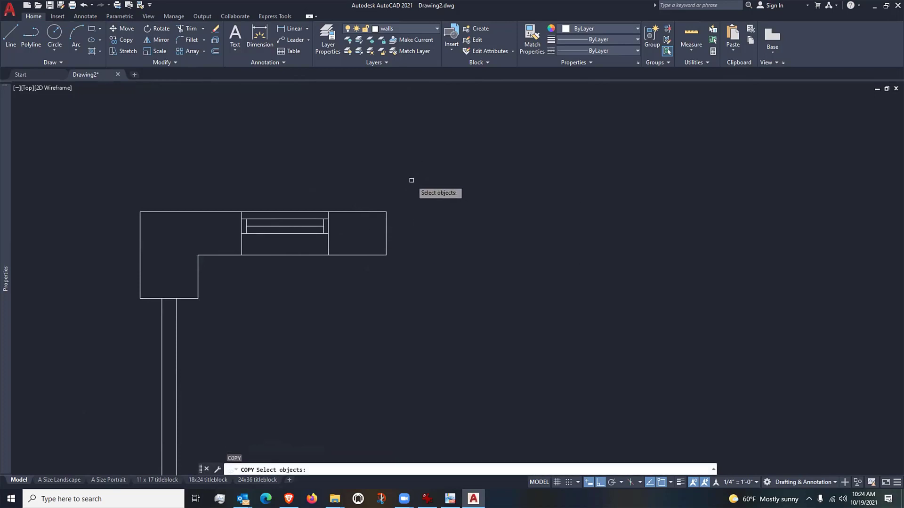
left_click(411, 180)
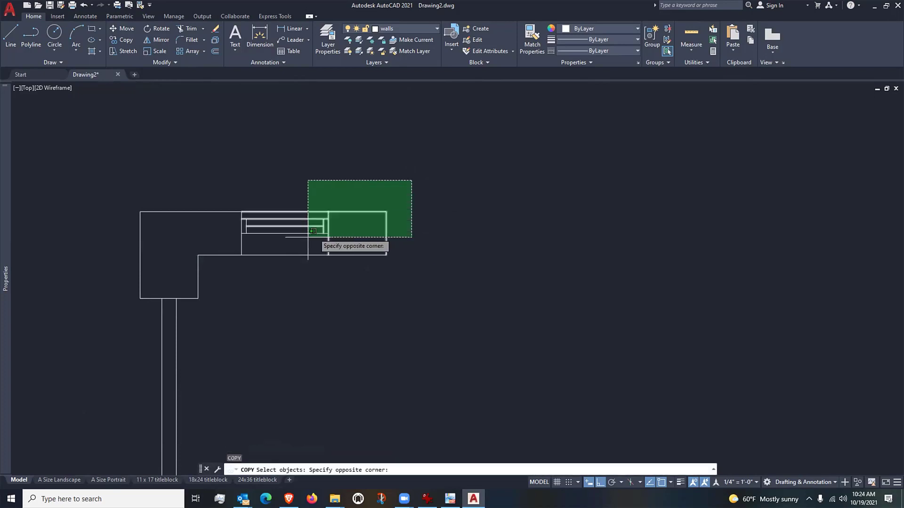
left_click(241, 267)
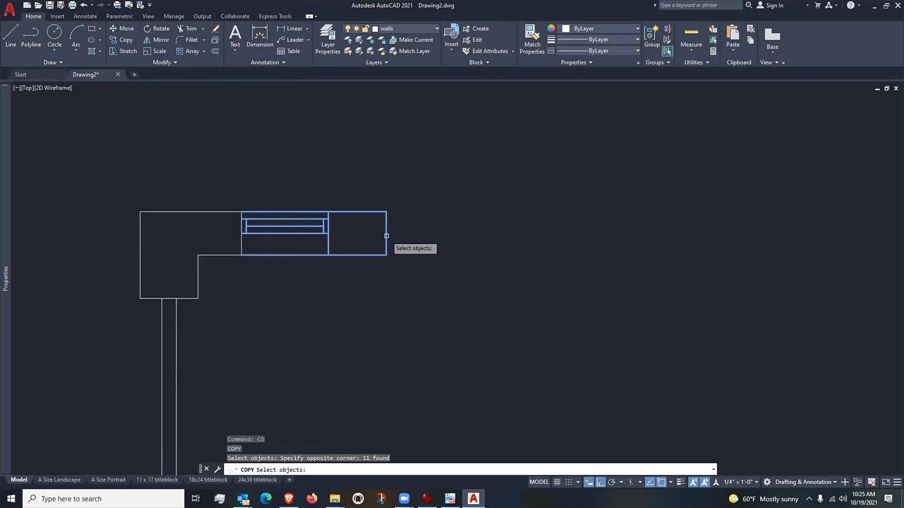
key("Return")
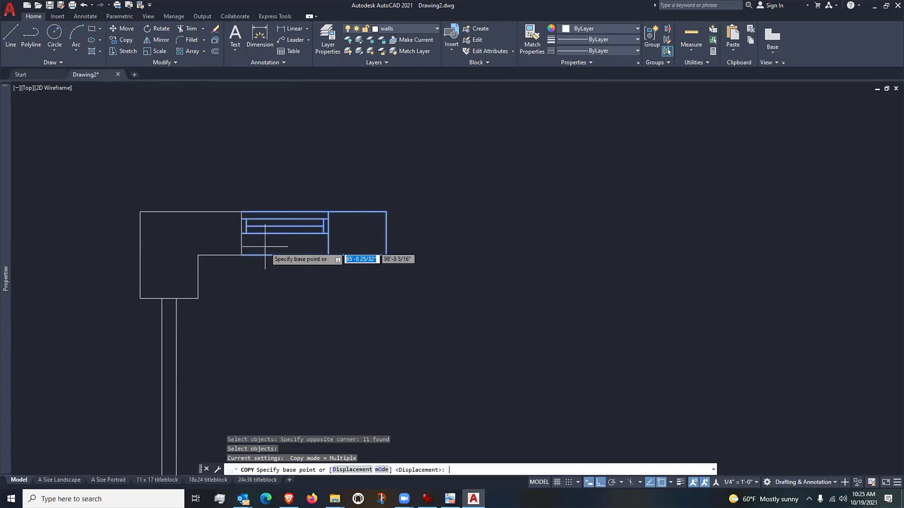
left_click(242, 255)
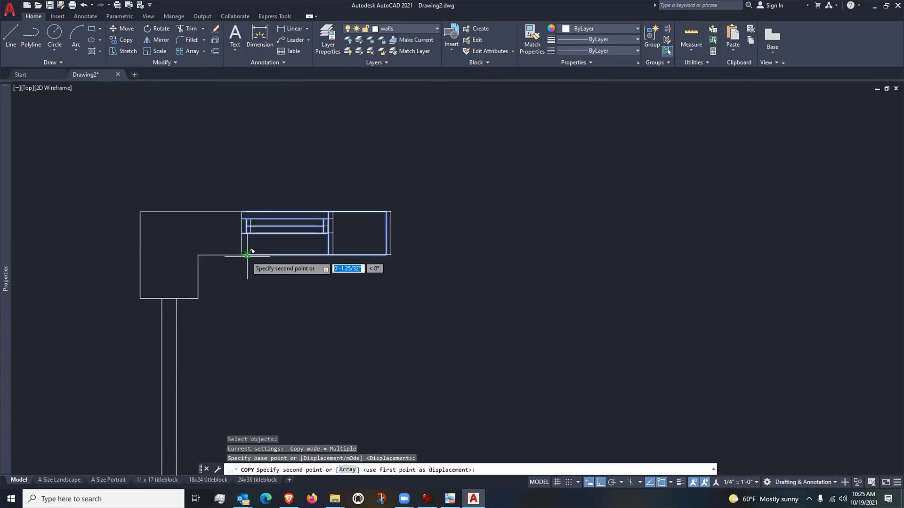
left_click(391, 250)
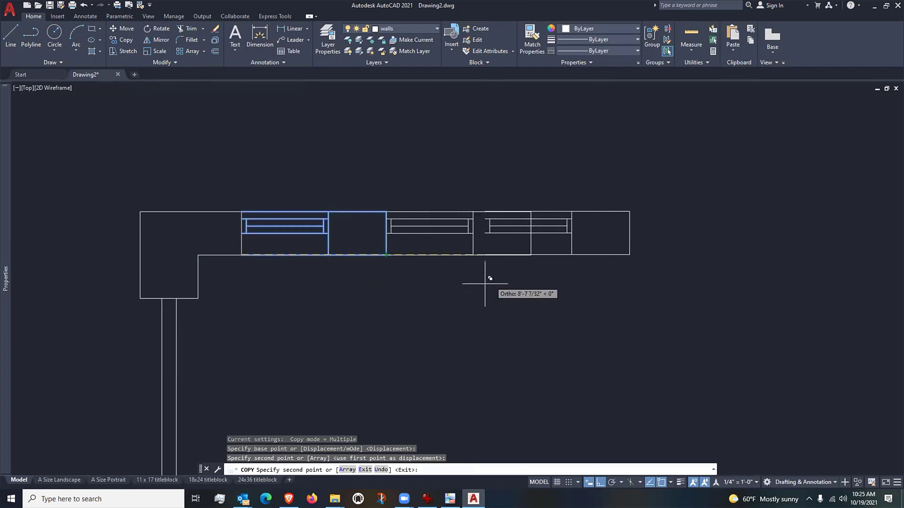
left_click(531, 255)
key("Return")
scroll(210, 278, "down", 2)
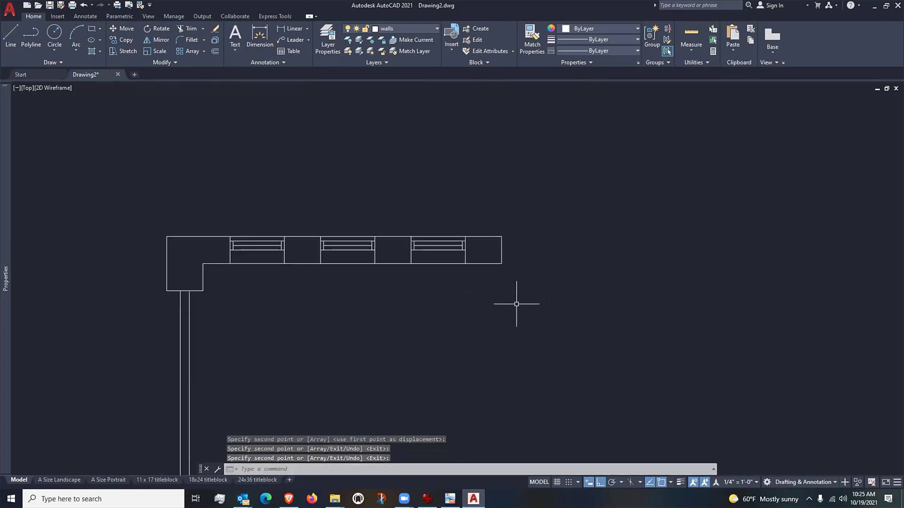
Erase the vertical line closing the far right end of the last copied column
scroll(466, 295, "up", 2)
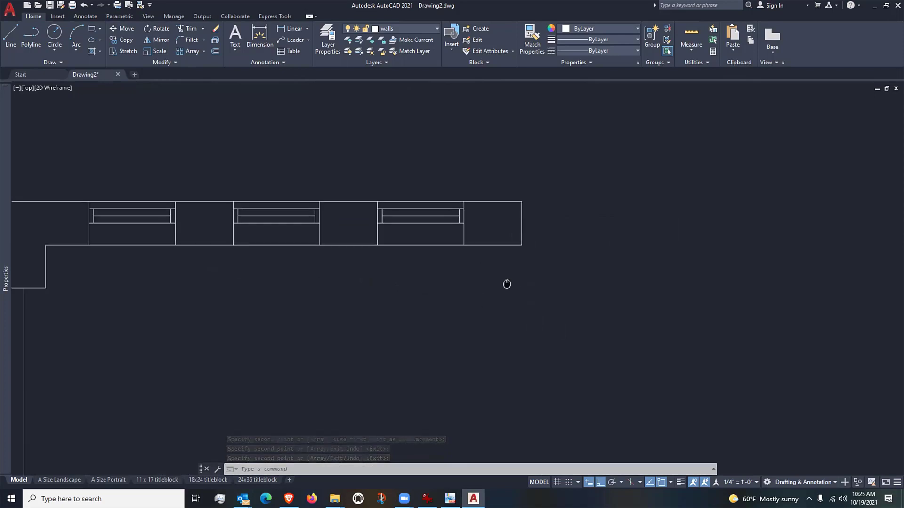
middle_click_drag(506, 284, 466, 302)
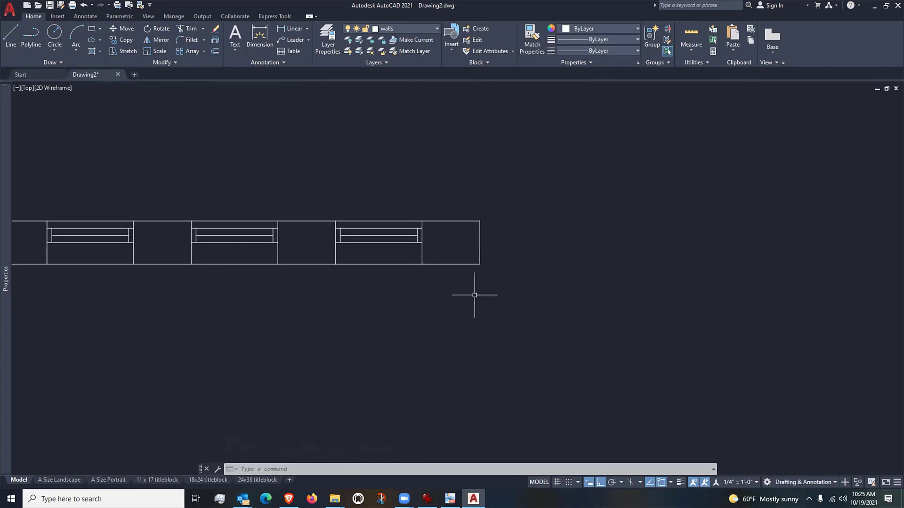
type("e")
key("Return")
left_click(480, 249)
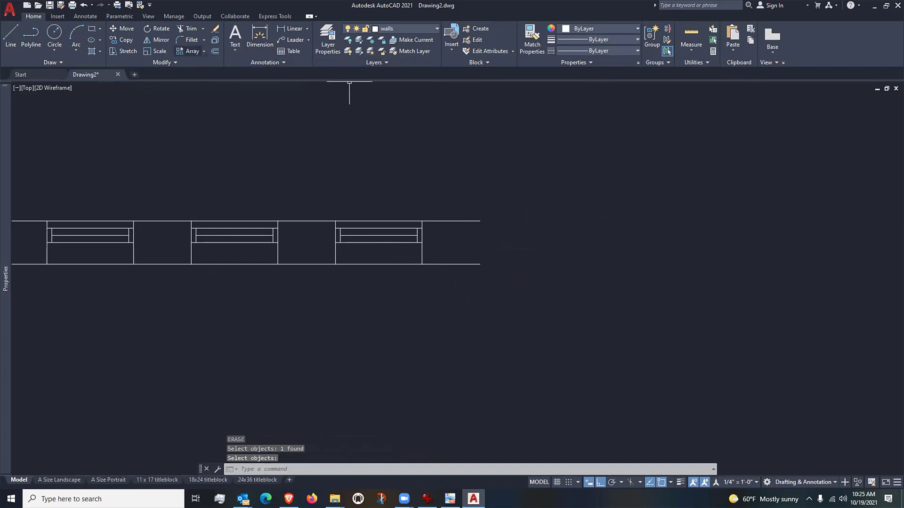
Draw the T-shaped column's projection starting 18" right of the last window bay's lower-right corner: 18" down, 24" right, 18" up
left_click(10, 32)
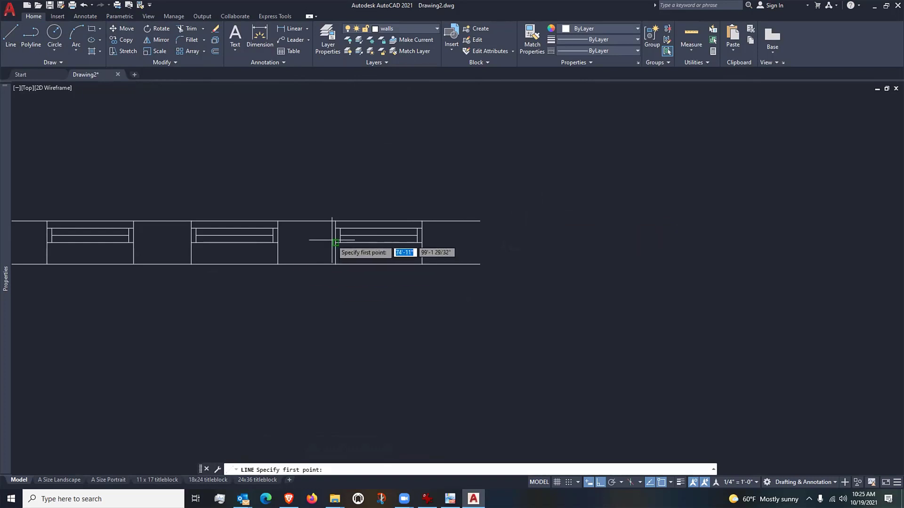
scroll(338, 240, "up", 4)
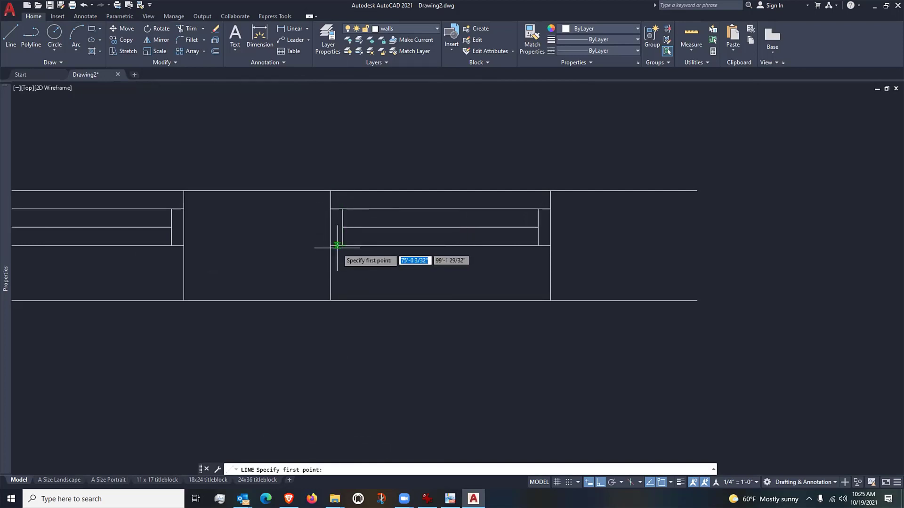
scroll(343, 250, "down", 4)
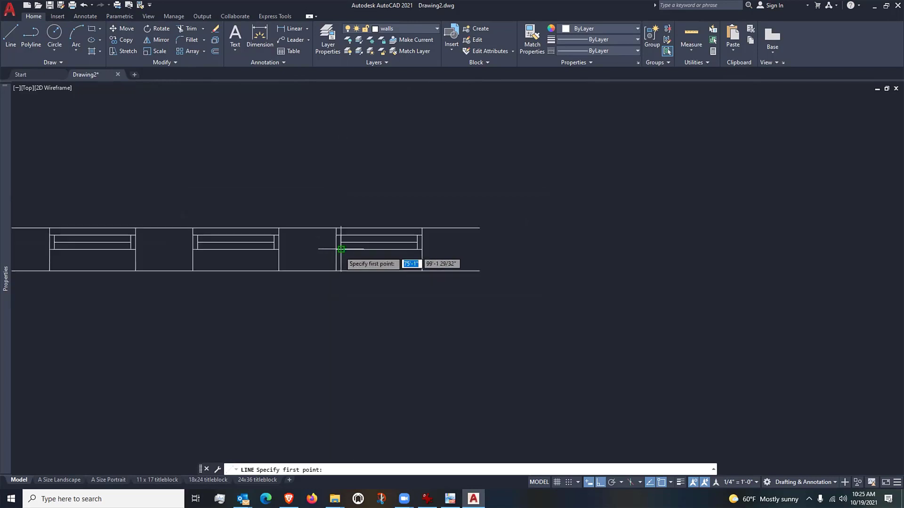
scroll(340, 249, "down", 1)
scroll(421, 284, "up", 1)
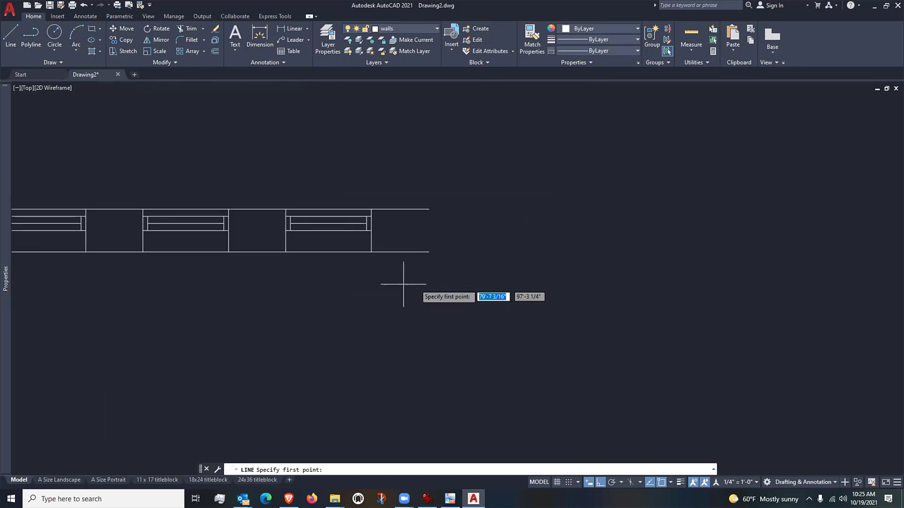
middle_click_drag(340, 284, 377, 284)
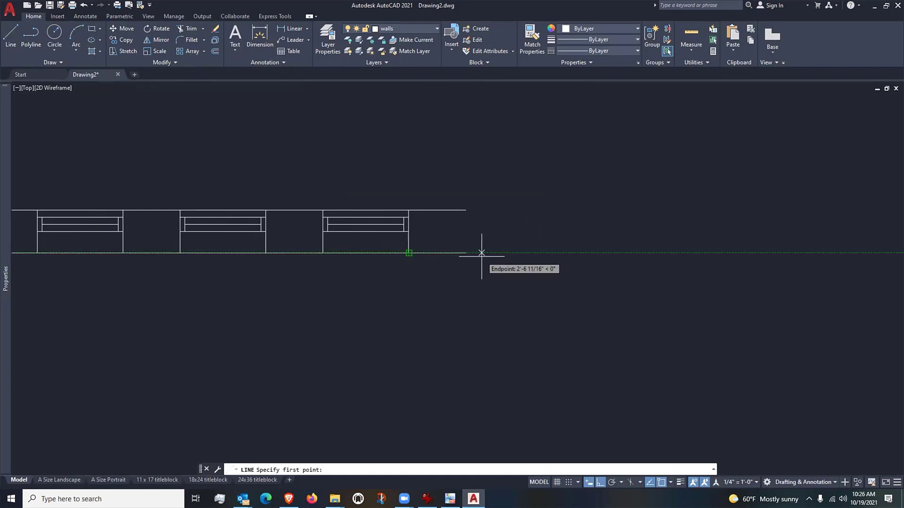
type("18")
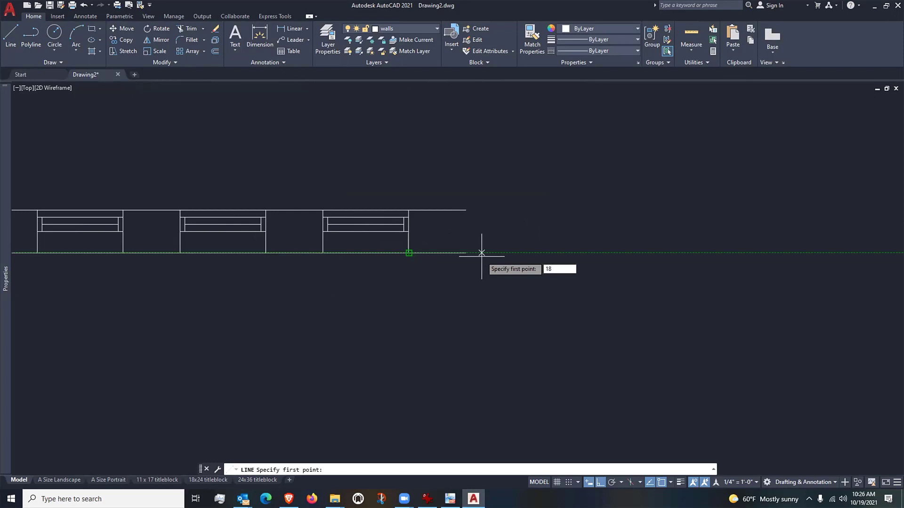
key("Return")
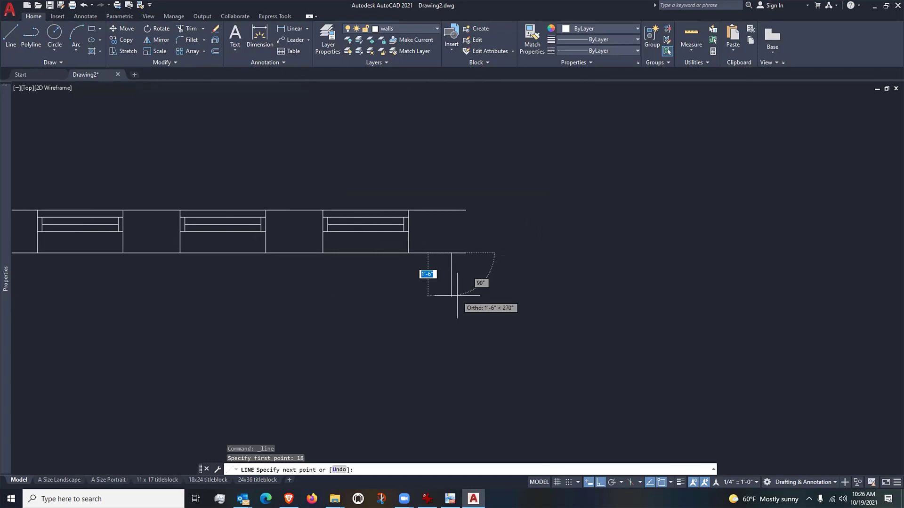
type("18")
key("Return")
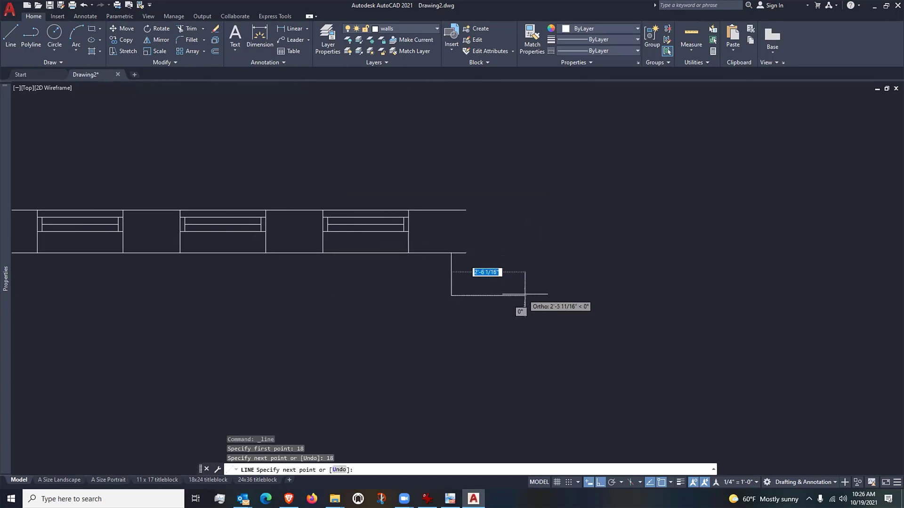
type("24")
key("Return")
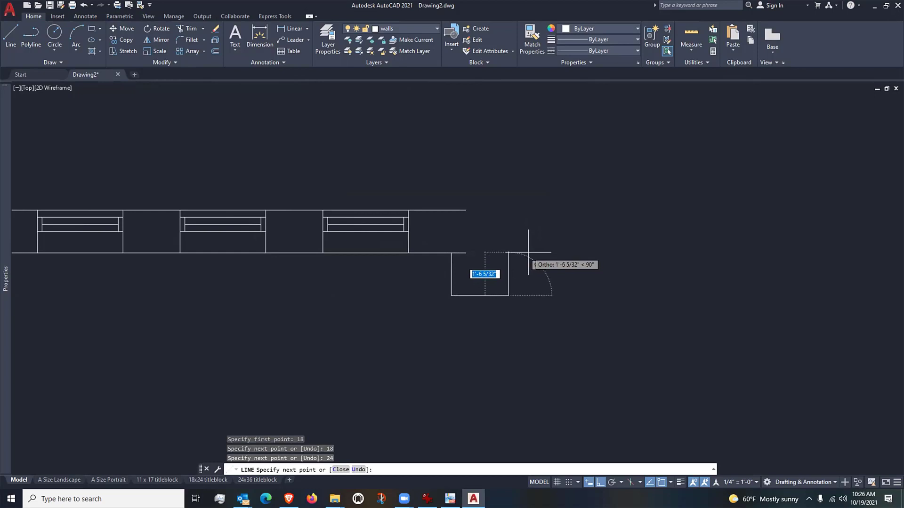
type("18")
key("Return")
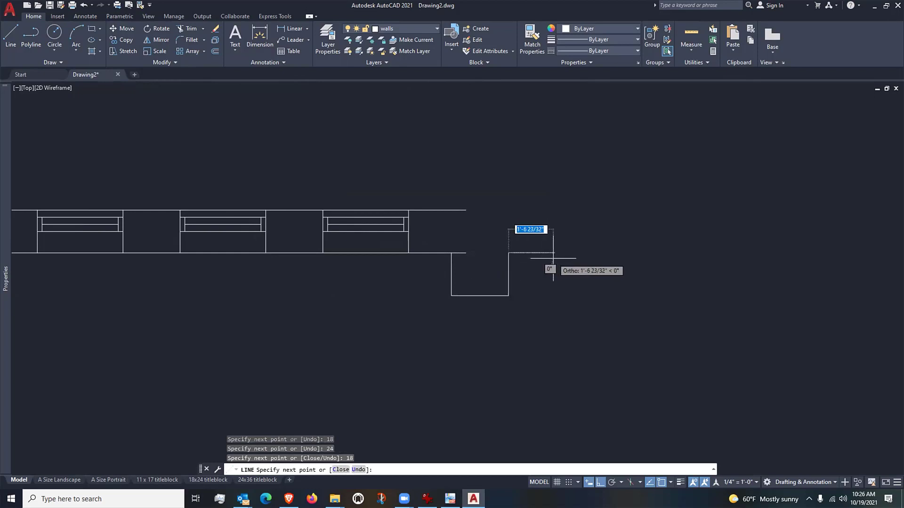
Continue the T-shaped column's outline 18" to the right and 18" up, and finish the line
type("1")
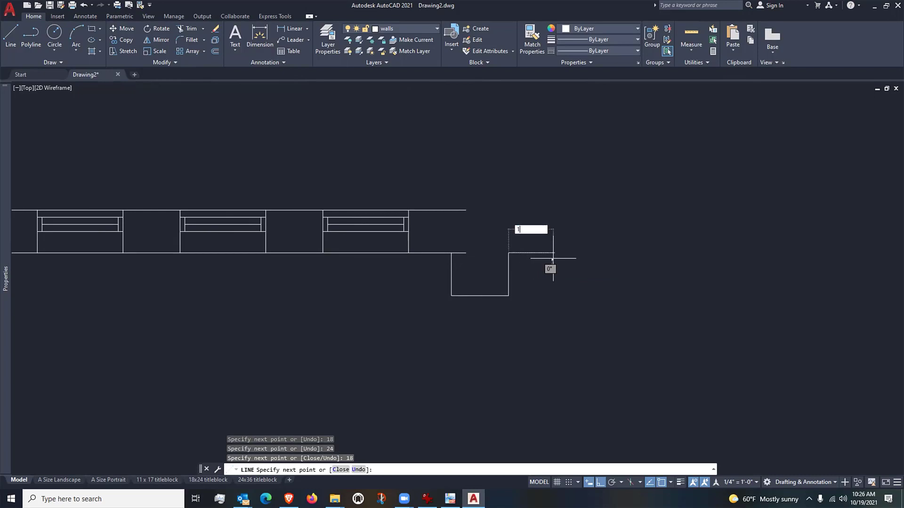
type("8")
key("Return")
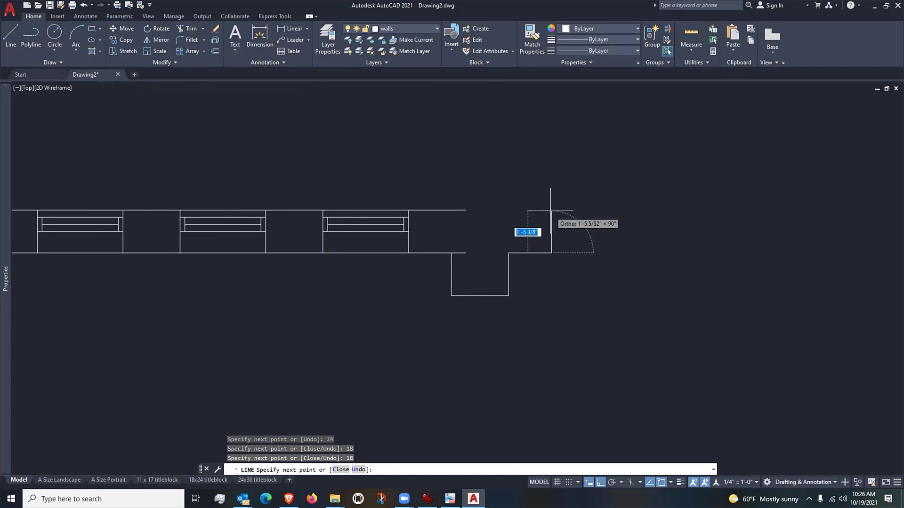
type("18")
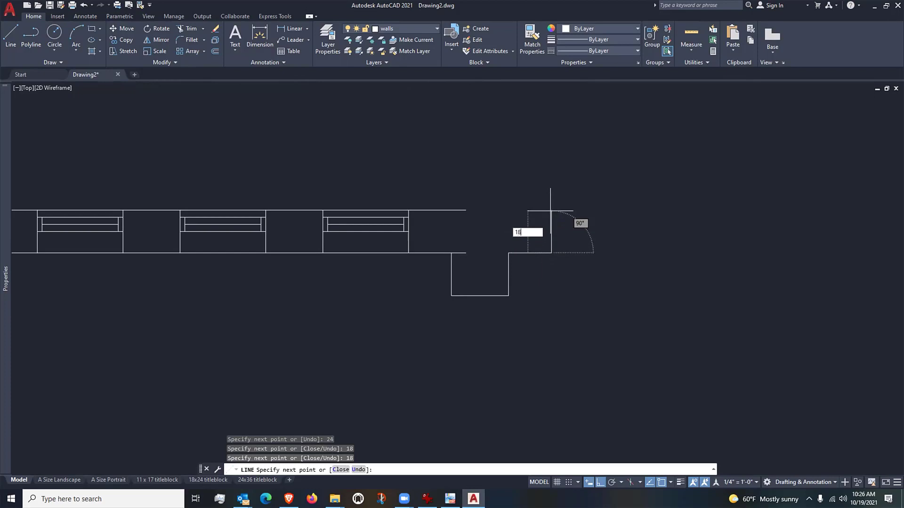
key("Return")
key("Return")
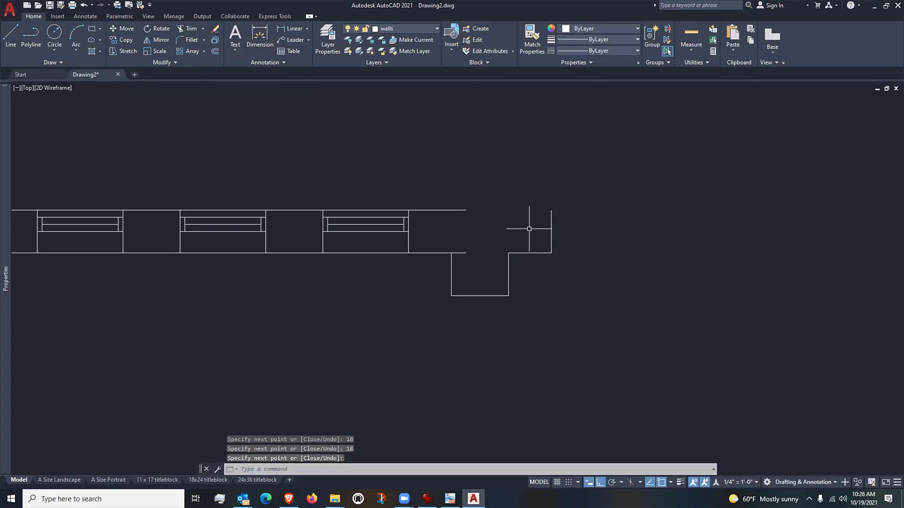
Fillet the lower wall line to the projection's left side and the upper wall line to the T-shaped column's right end
left_click(191, 40)
left_click(442, 253)
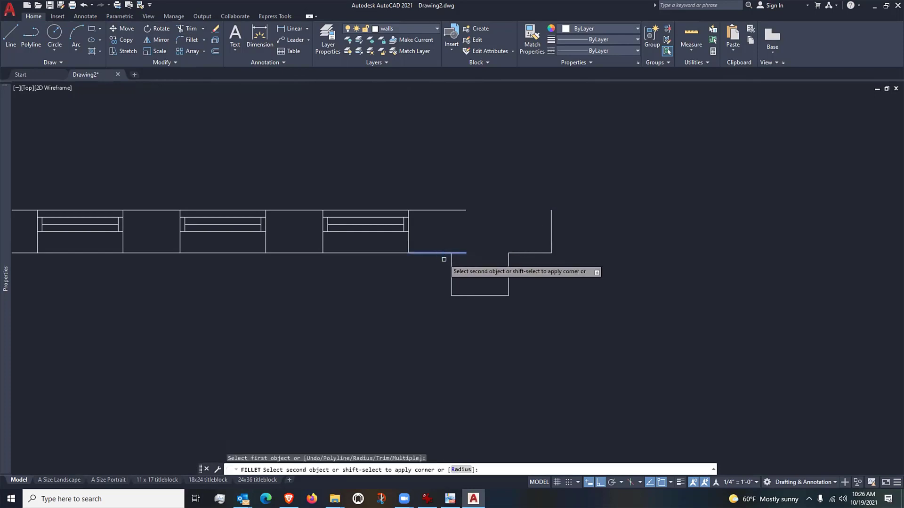
left_click(451, 271)
key("Return")
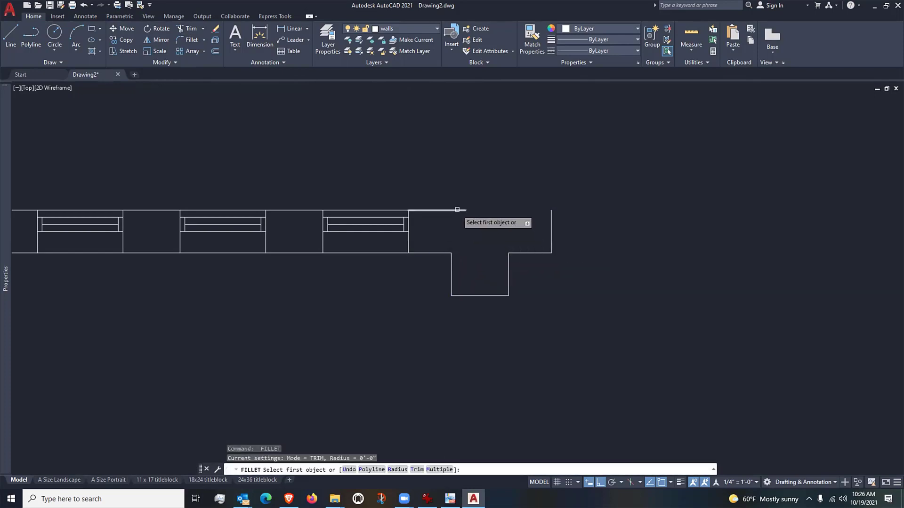
left_click(461, 211)
left_click(552, 239)
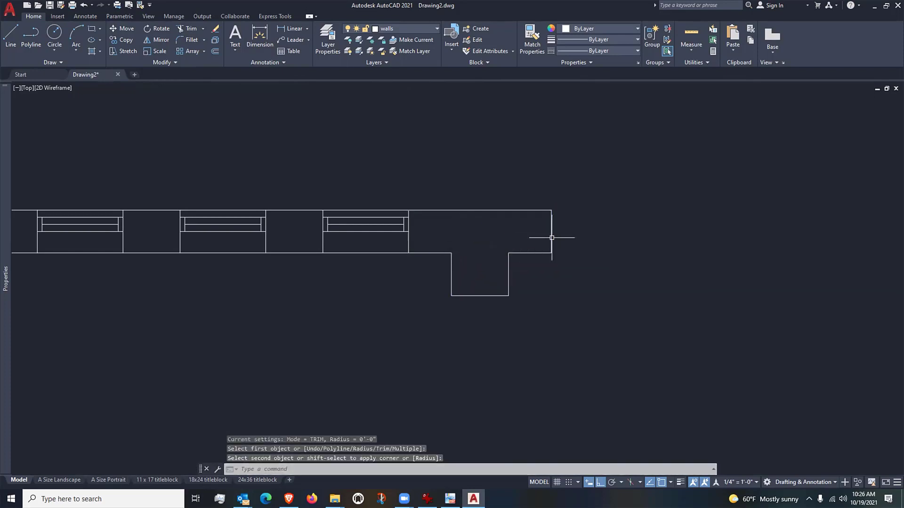
Copy the three-window bay with its T-shaped column from the first window's lower-left corner to the T-shaped column's lower-right end
scroll(377, 280, "down", 3)
scroll(377, 274, "up", 2)
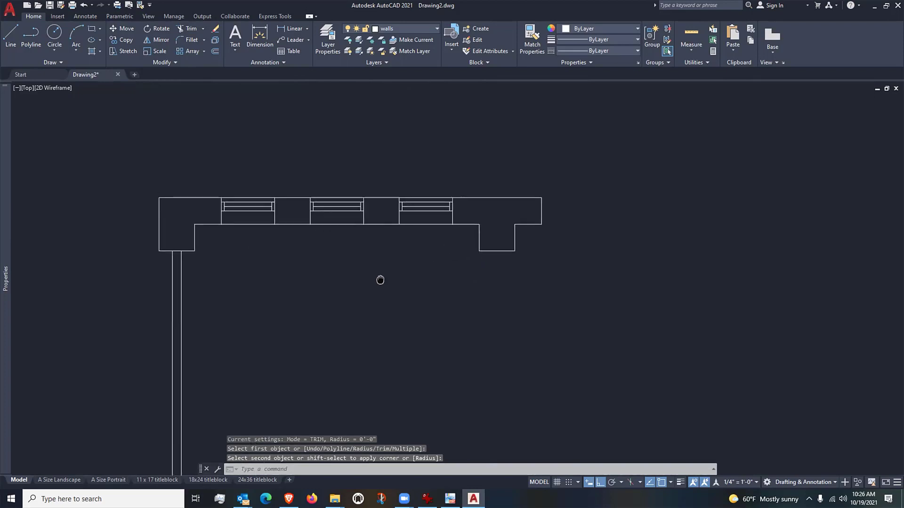
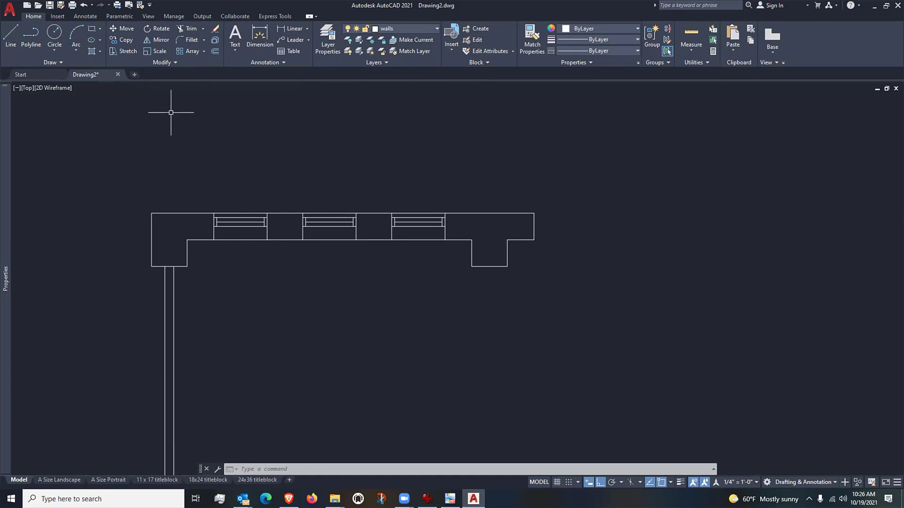
left_click(122, 40)
left_click(558, 168)
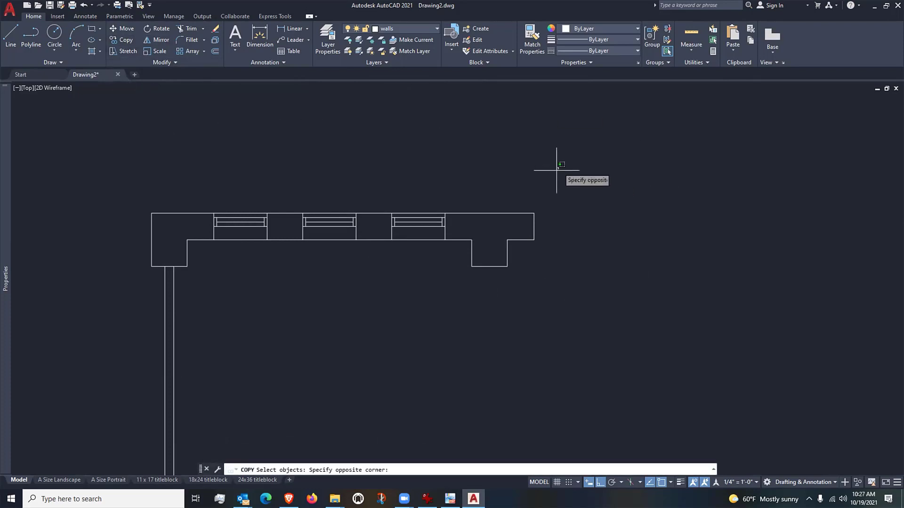
left_click(216, 271)
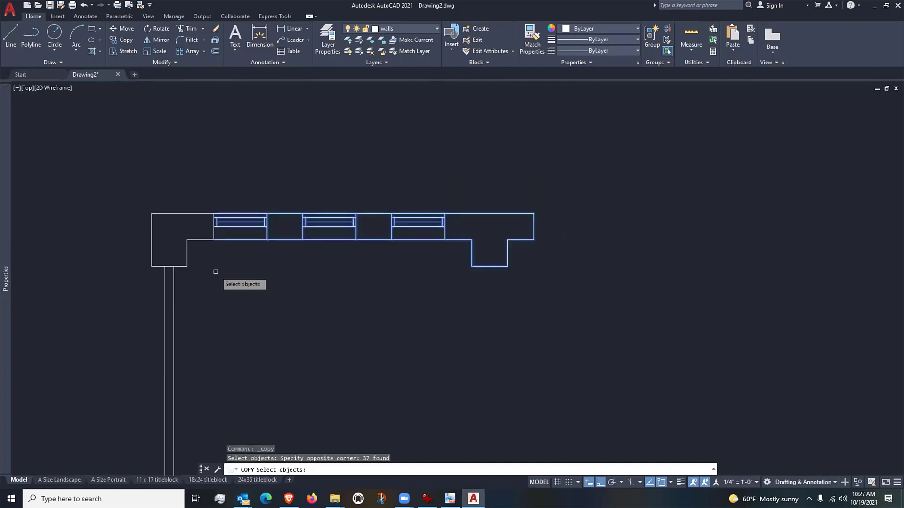
key("Return")
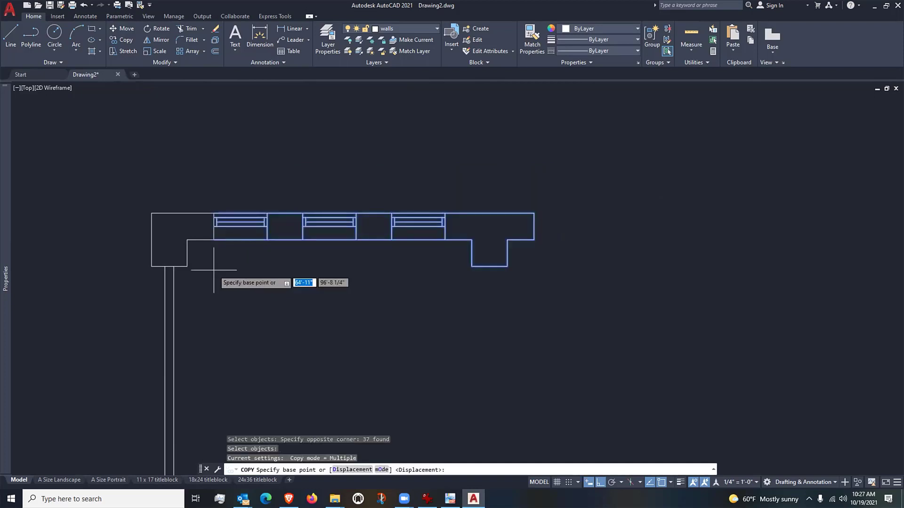
left_click(214, 239)
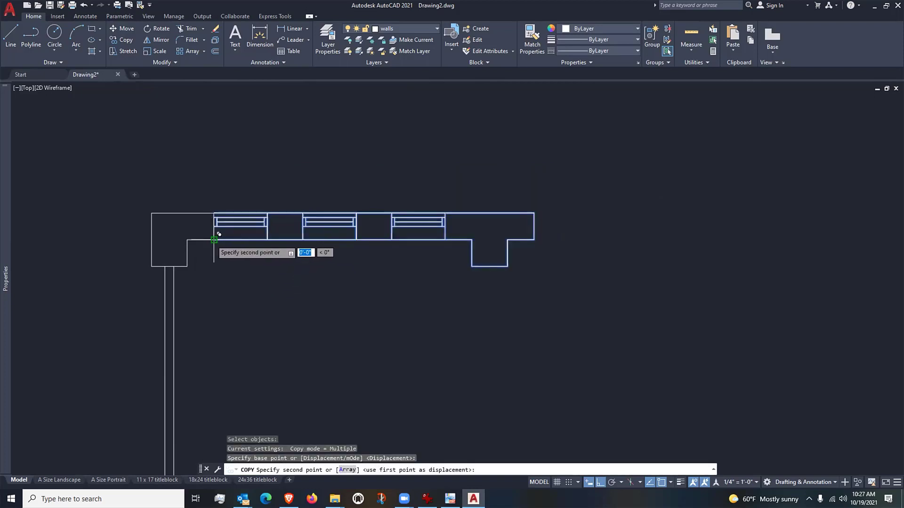
scroll(219, 234, "down", 2)
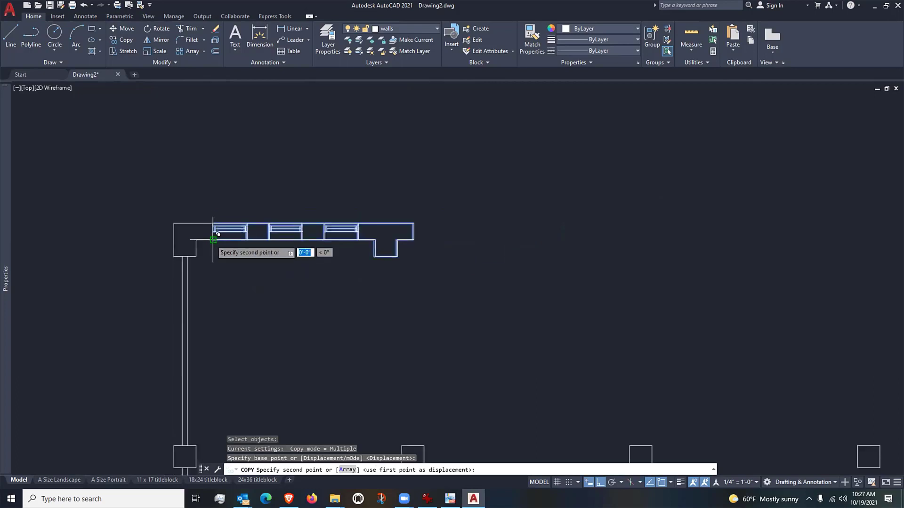
scroll(441, 241, "up", 2)
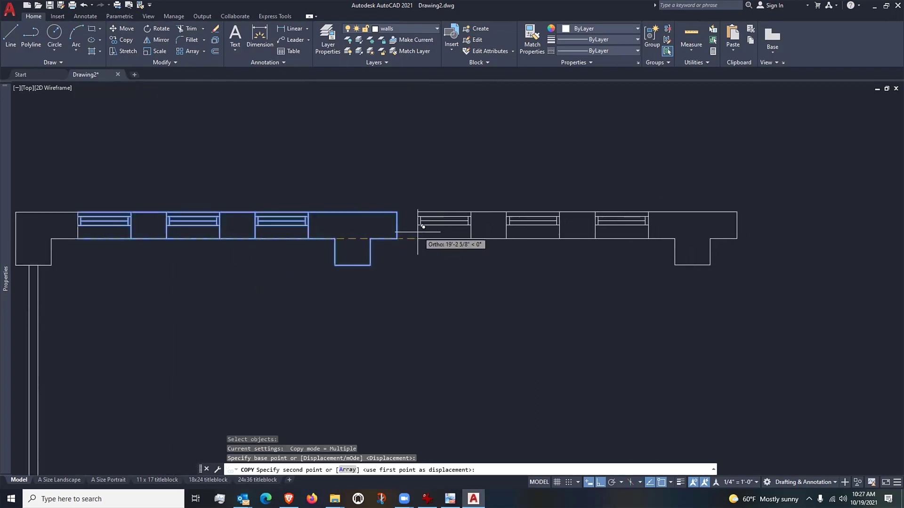
left_click(399, 235)
Place four more copies of the bay end to end along the top wall and finish copying
scroll(356, 271, "down", 2)
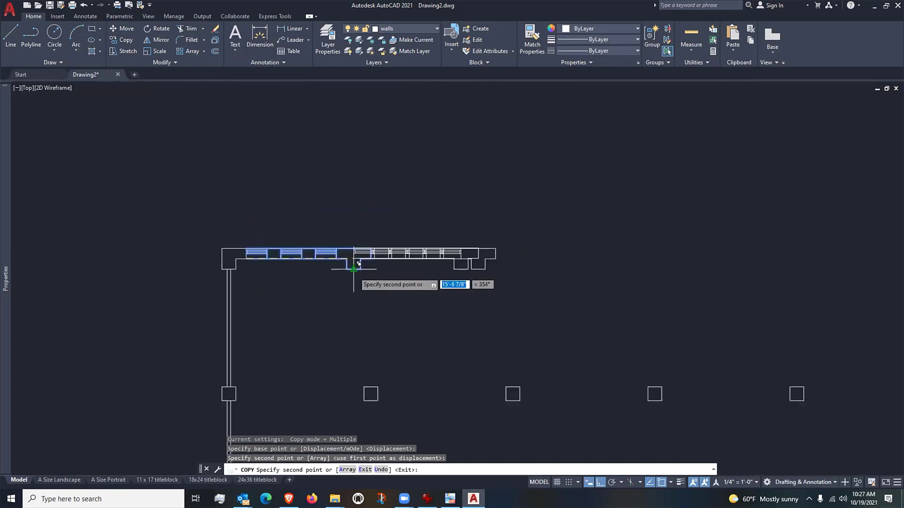
scroll(513, 258, "up", 2)
left_click(465, 260)
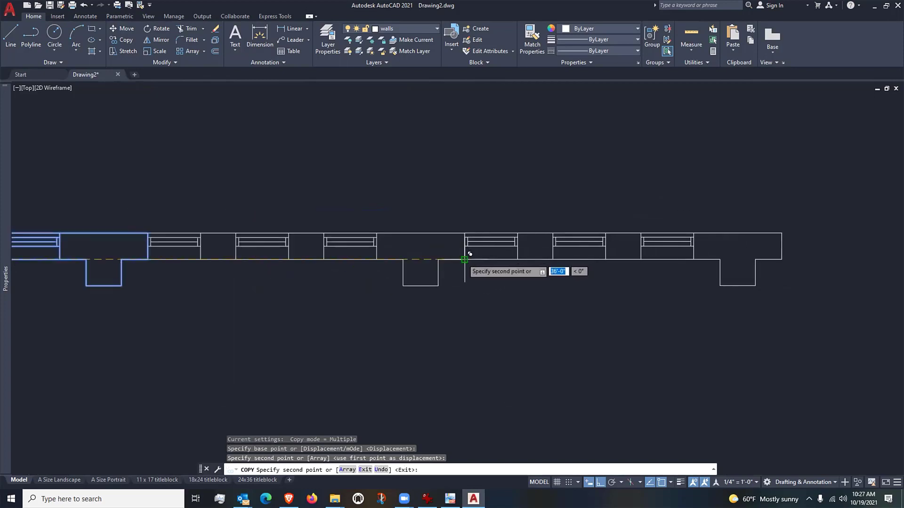
scroll(329, 278, "down", 2)
scroll(518, 263, "up", 2)
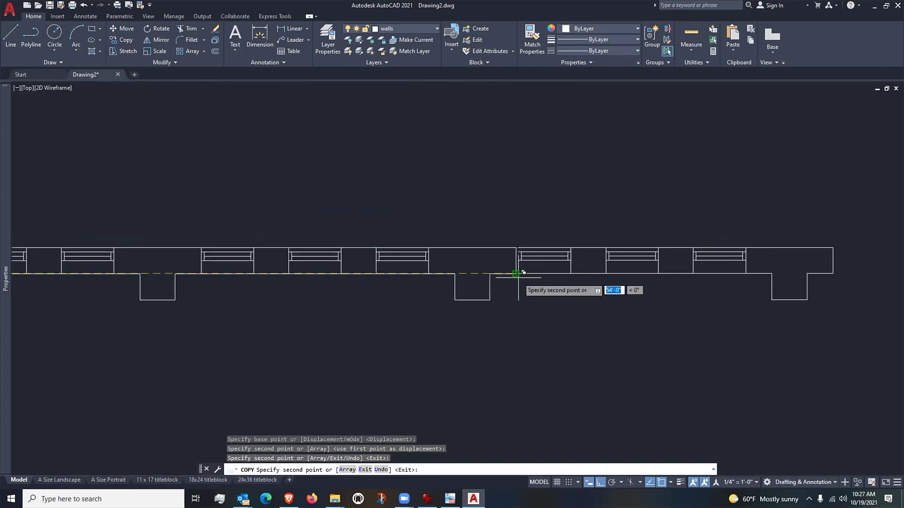
left_click(521, 268)
scroll(358, 287, "down", 2)
scroll(505, 280, "up", 2)
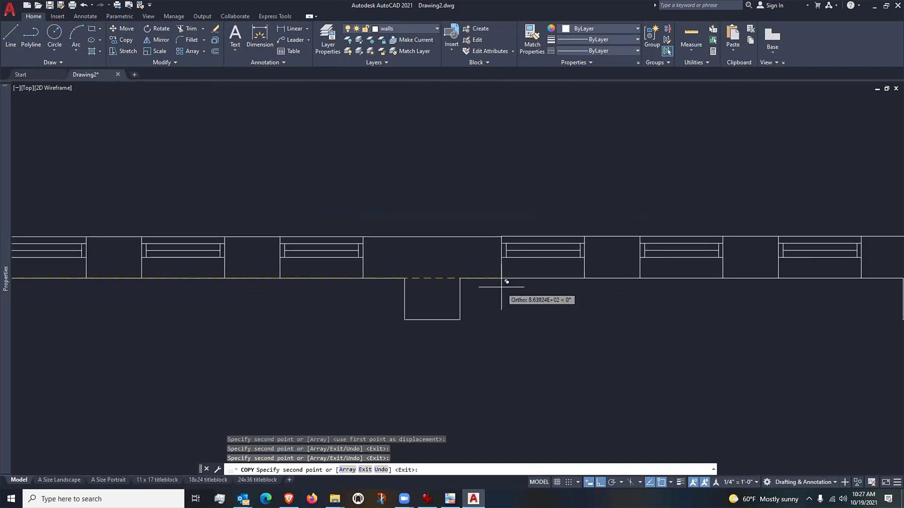
left_click(509, 272)
scroll(285, 279, "down", 3)
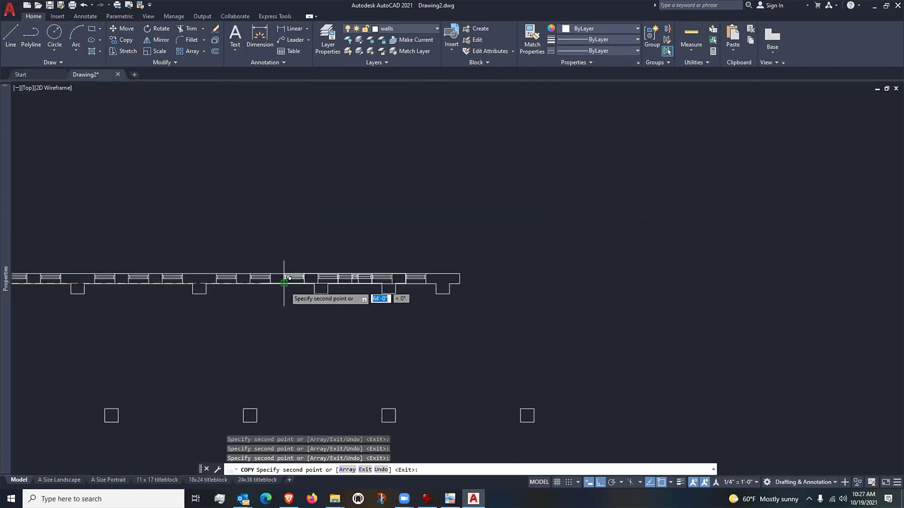
scroll(473, 264, "up", 3)
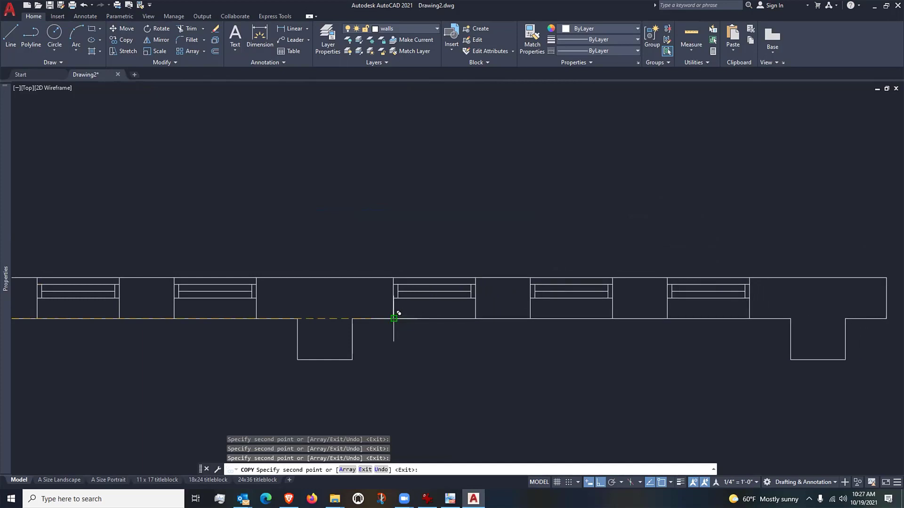
key("Return")
Draw a 119' horizontal line to the right from the building's upper-left outer corner
scroll(478, 267, "down", 3)
scroll(478, 267, "down", 2)
scroll(299, 298, "down", 1)
mouse_move(299, 298)
middle_mouse_down()
mouse_move(359, 235)
mouse_move(354, 193)
middle_mouse_up()
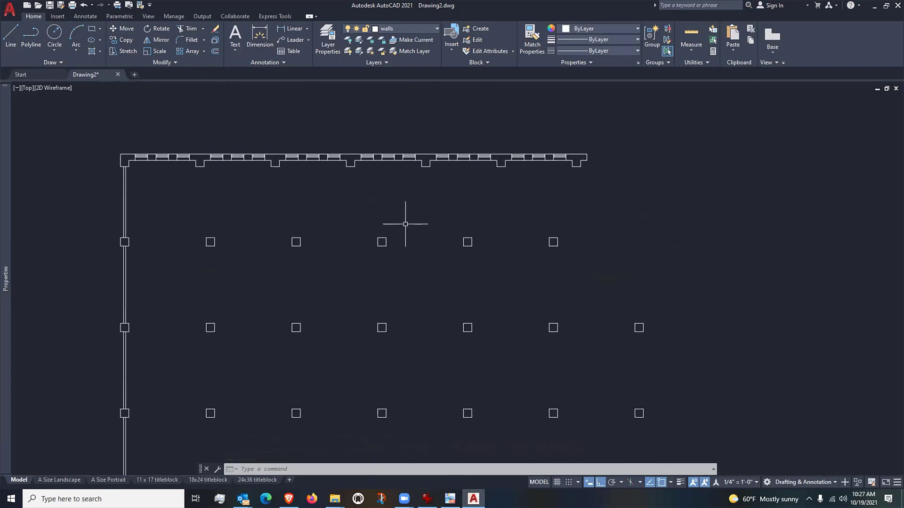
scroll(619, 154, "up", 2)
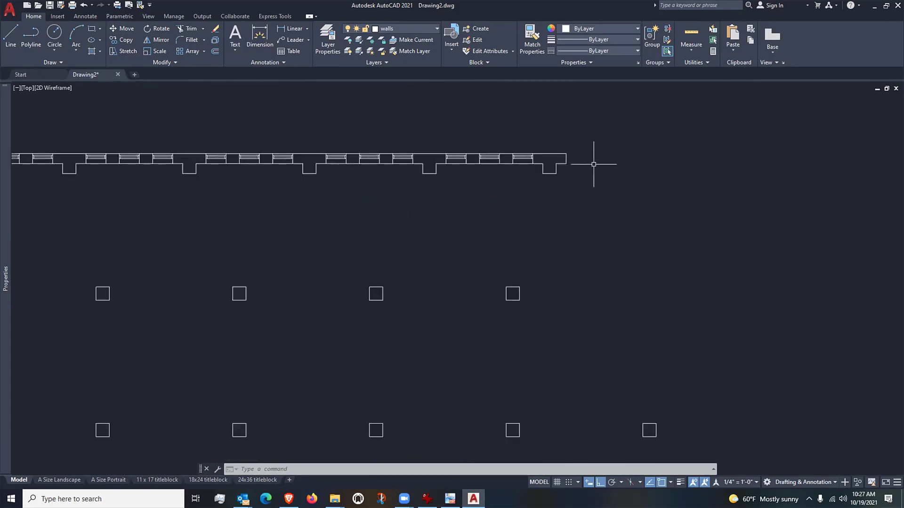
scroll(627, 211, "down", 2)
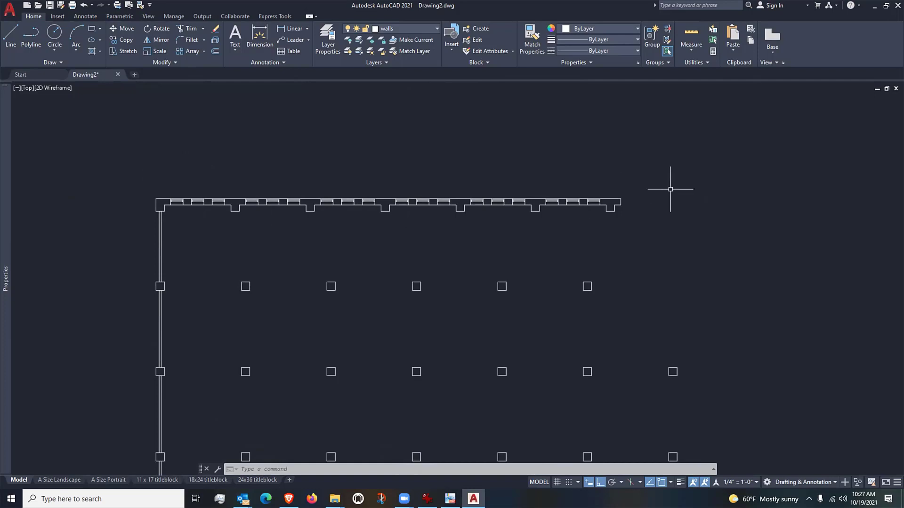
left_click(4, 36)
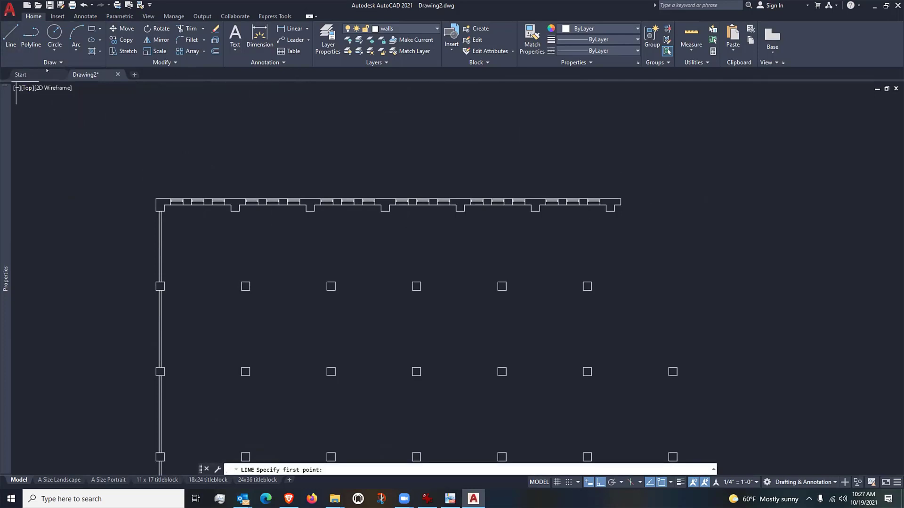
left_click(156, 198)
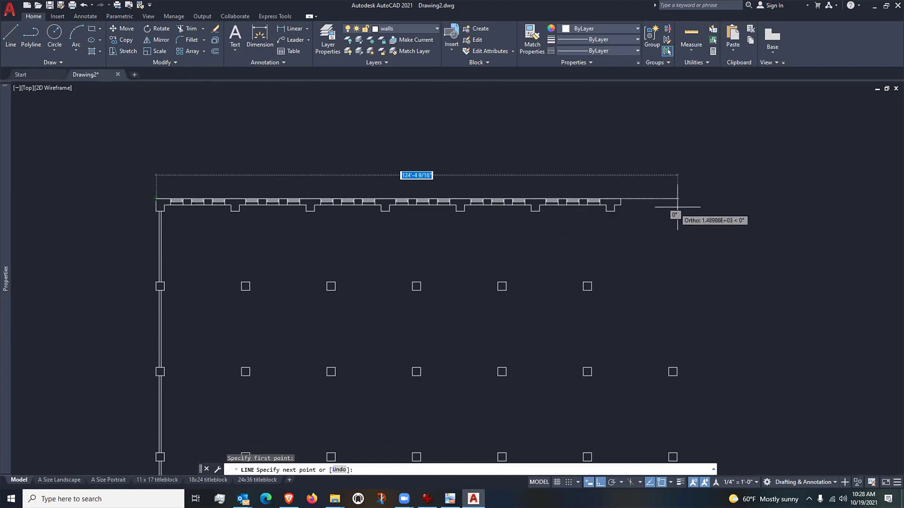
key("BackSpace")
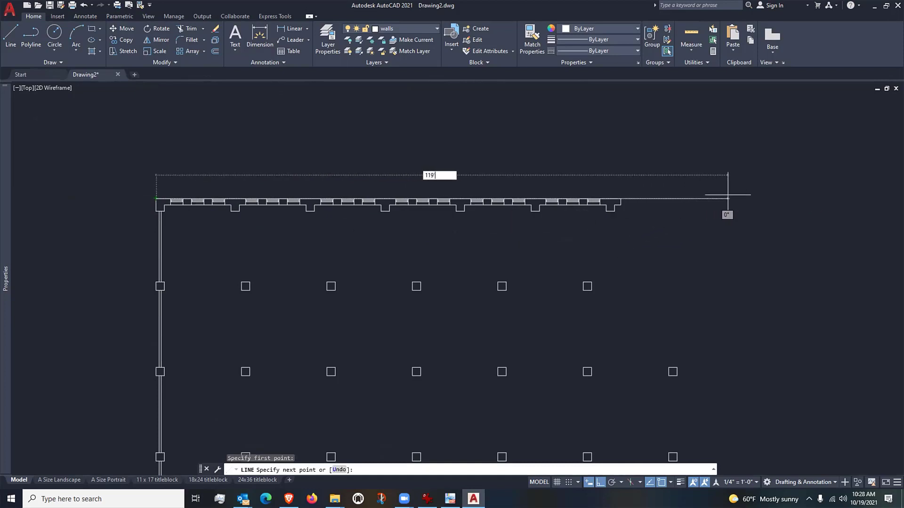
key("Return")
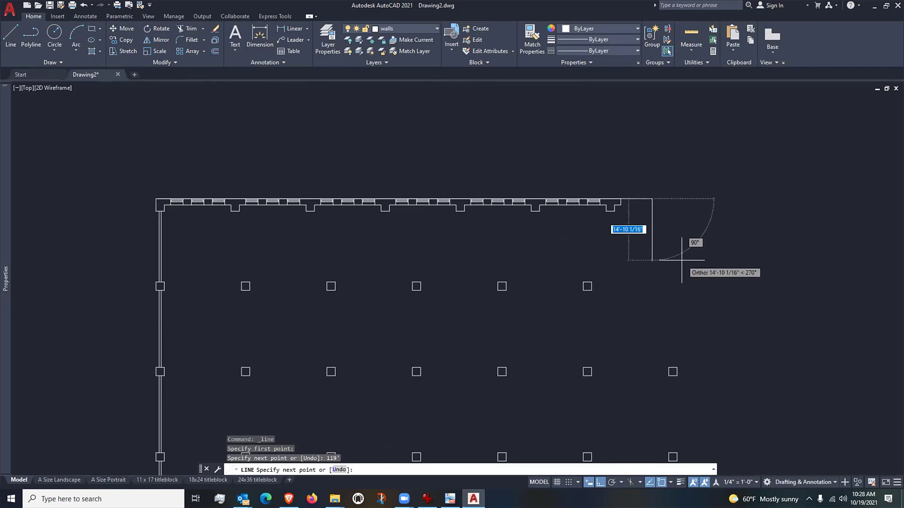
key("Return")
Offset the vertical end line of the last bay 5' to the right
scroll(648, 206, "up", 2)
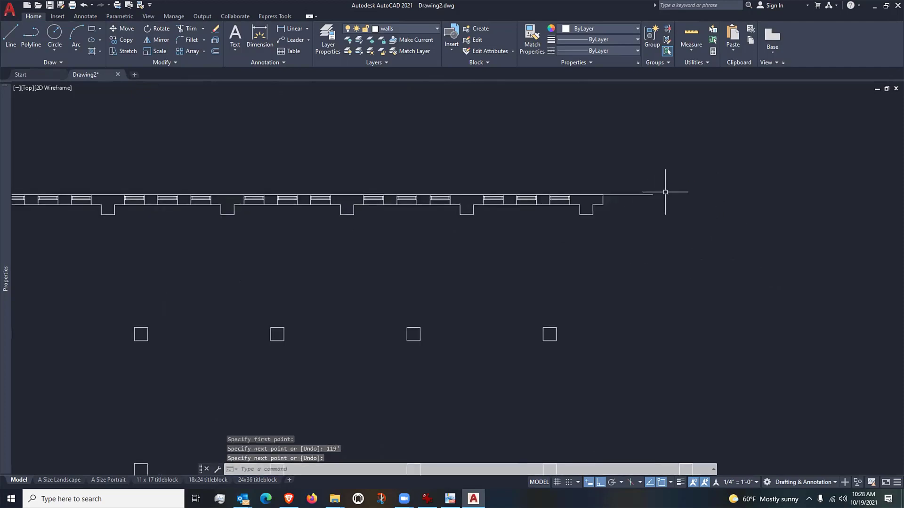
scroll(665, 192, "up", 3)
scroll(631, 199, "down", 2)
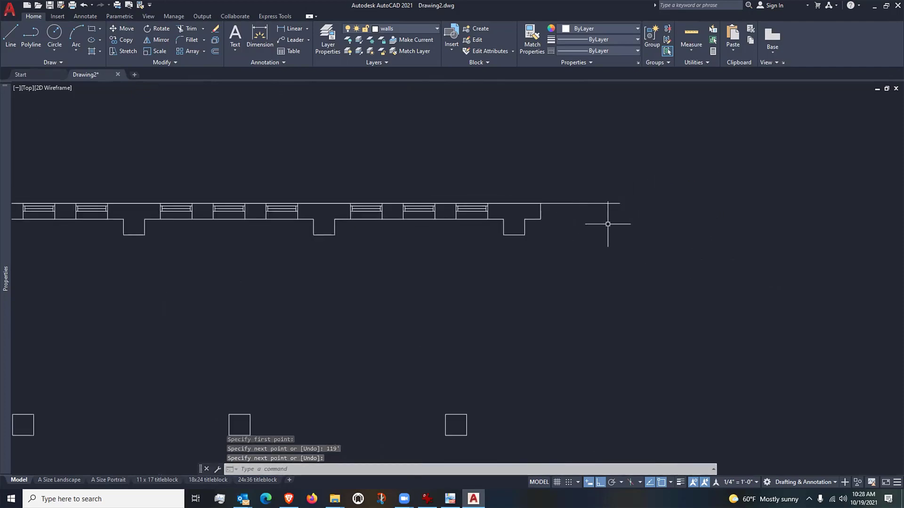
middle_click_drag(607, 226, 539, 216)
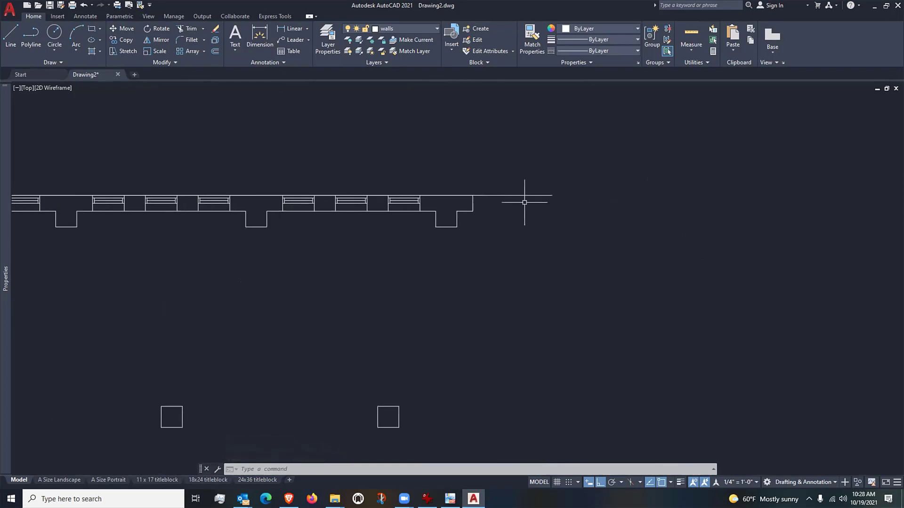
scroll(524, 203, "up", 2)
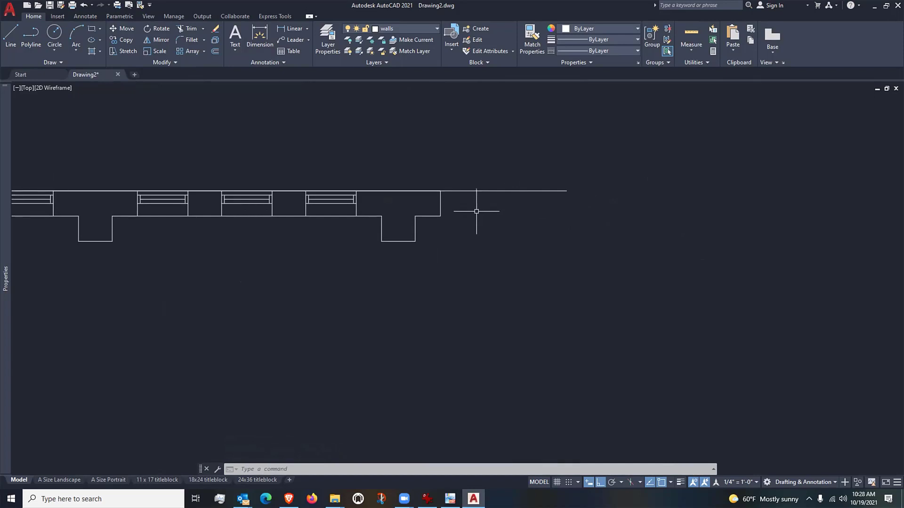
scroll(476, 212, "up", 3)
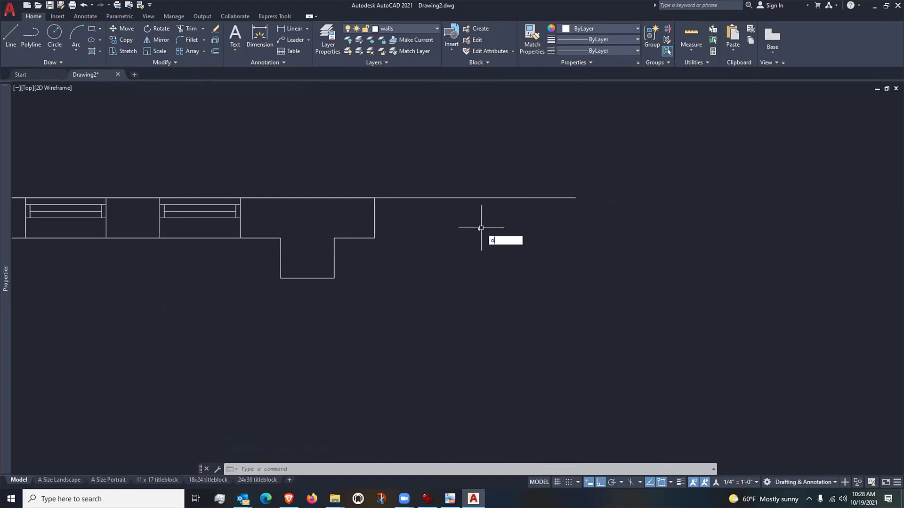
key("Return")
type("5'")
key("Return")
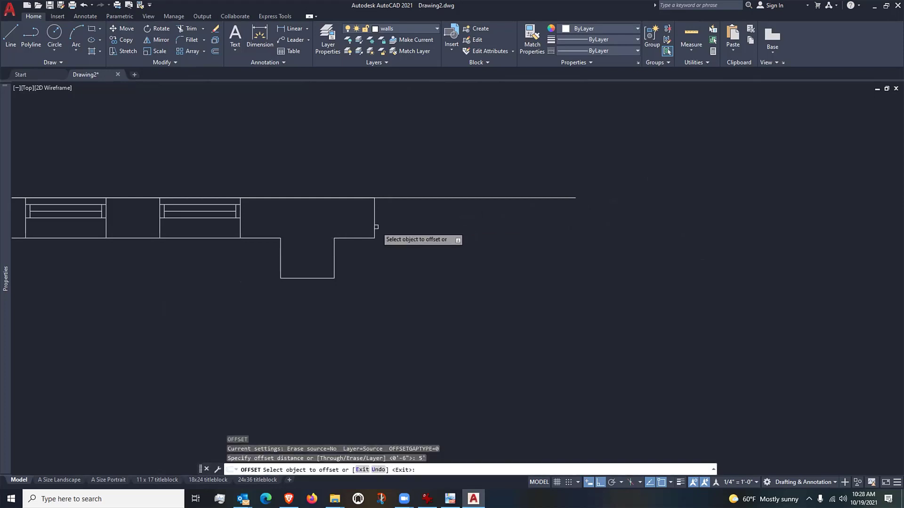
left_click(374, 225)
left_click(481, 233)
key("Return")
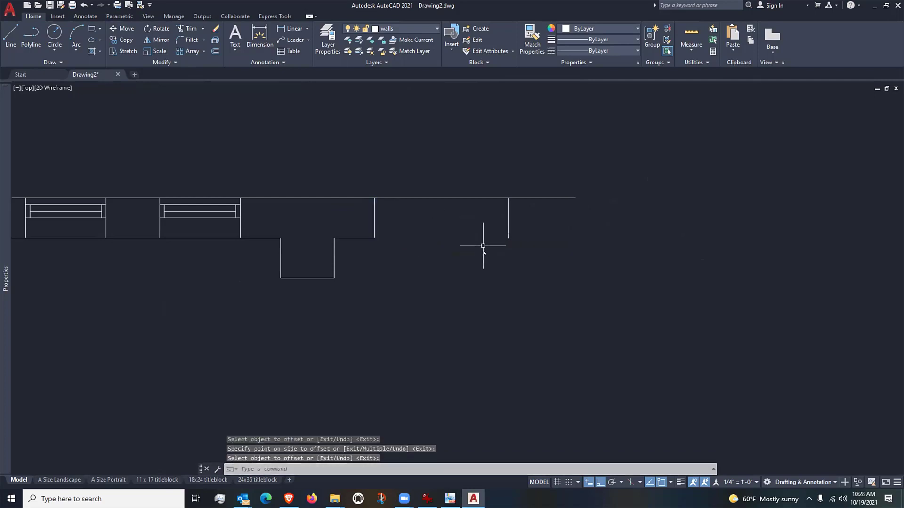
Draw the lower wall line from the last bay's lower-right corner through the offset line's lower end, stopping near the upper line's right end
type("l")
key("Return")
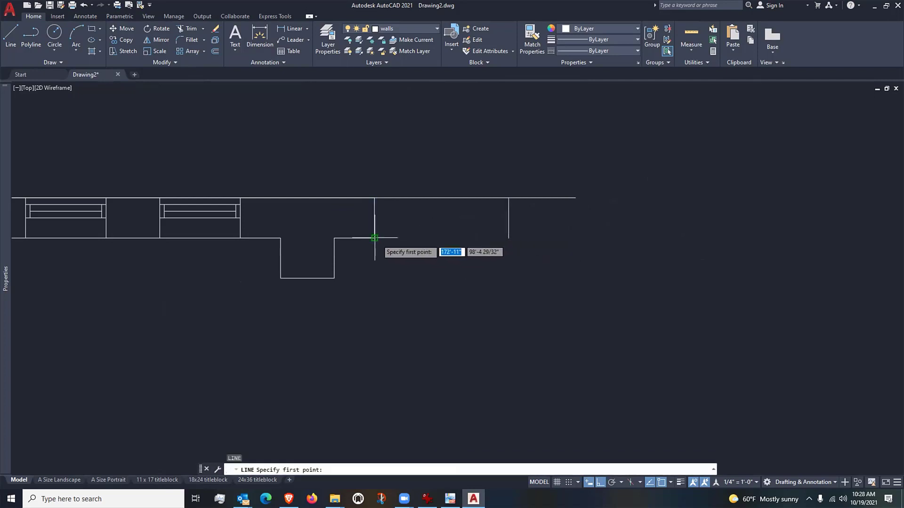
left_click(374, 237)
left_click(509, 237)
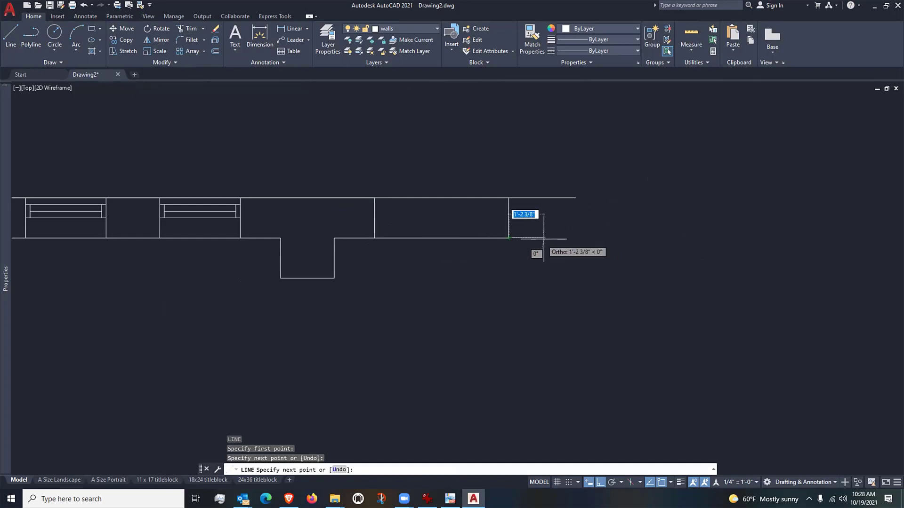
left_click(573, 240)
key("Return")
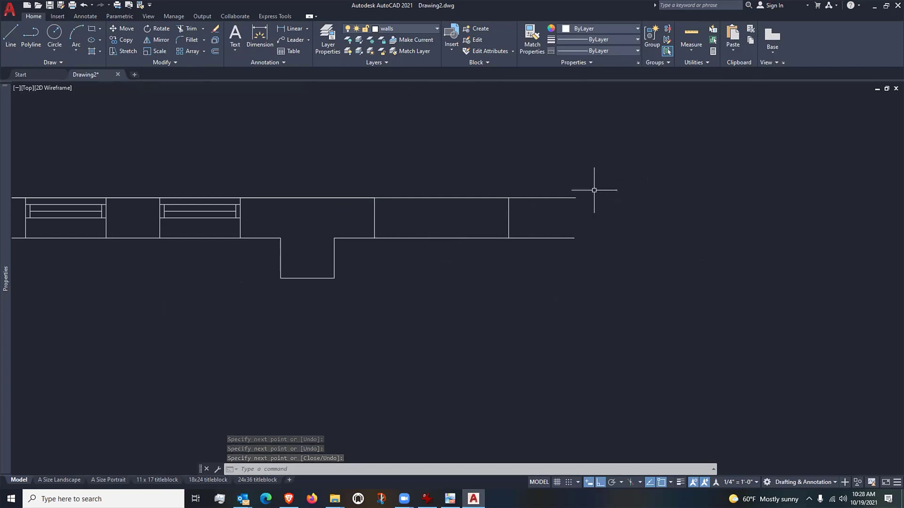
middle_click_drag(425, 275, 432, 269)
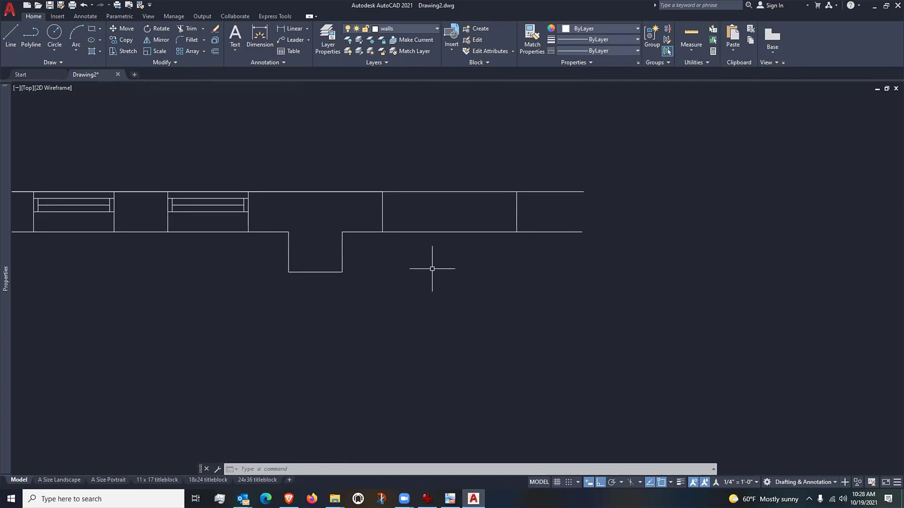
type("c")
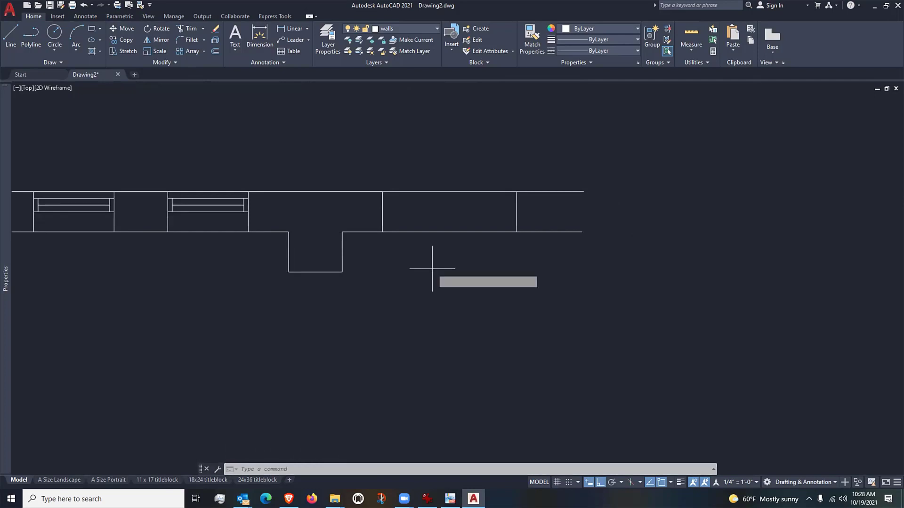
key("Return")
key("Escape")
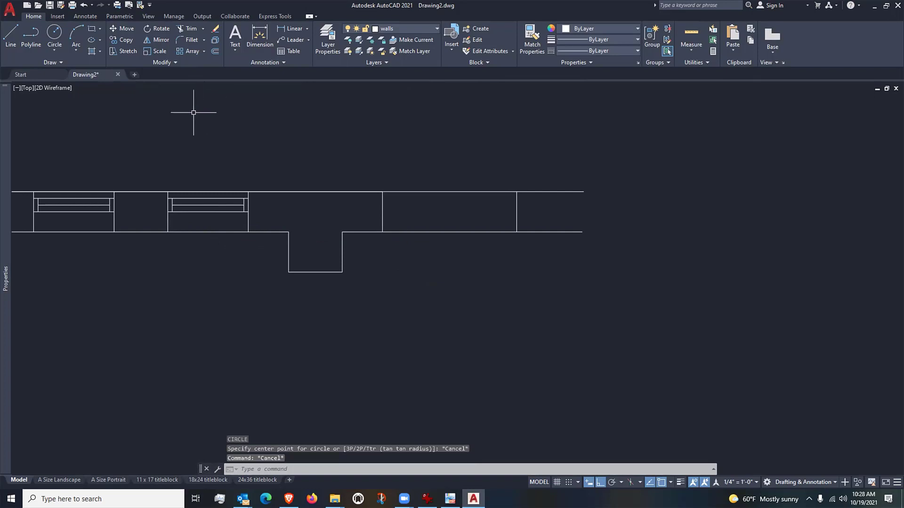
Copy the last bay's right-hand window, without its side wall lines, to the left end of the wider opening beyond the last T-shaped column
type("co")
key("Return")
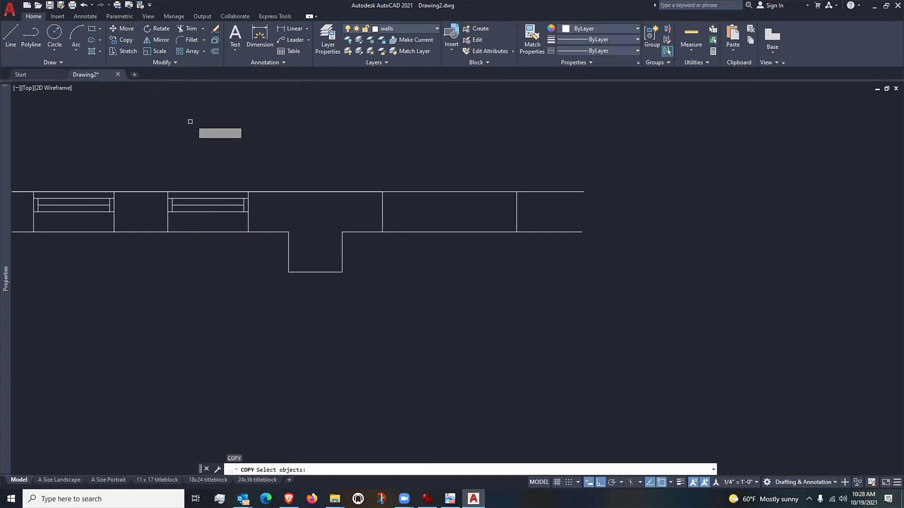
left_click(153, 217)
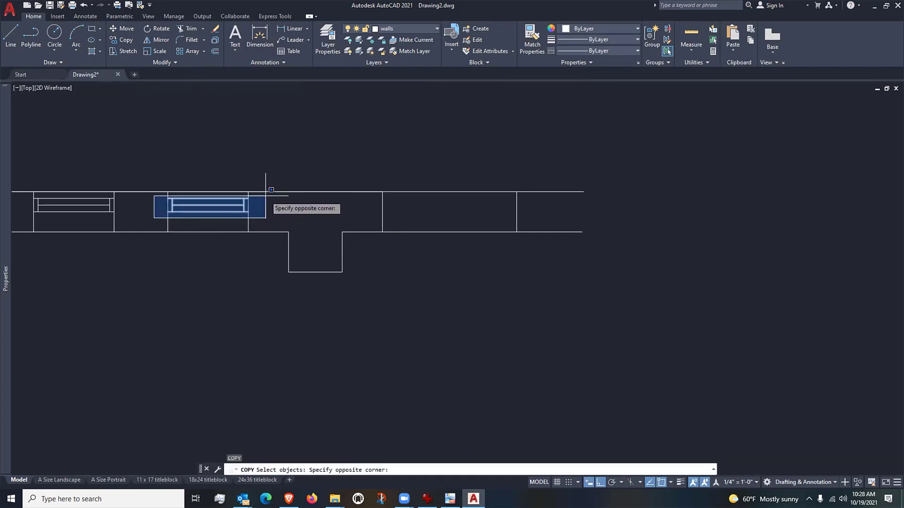
left_click(262, 202)
key("Return")
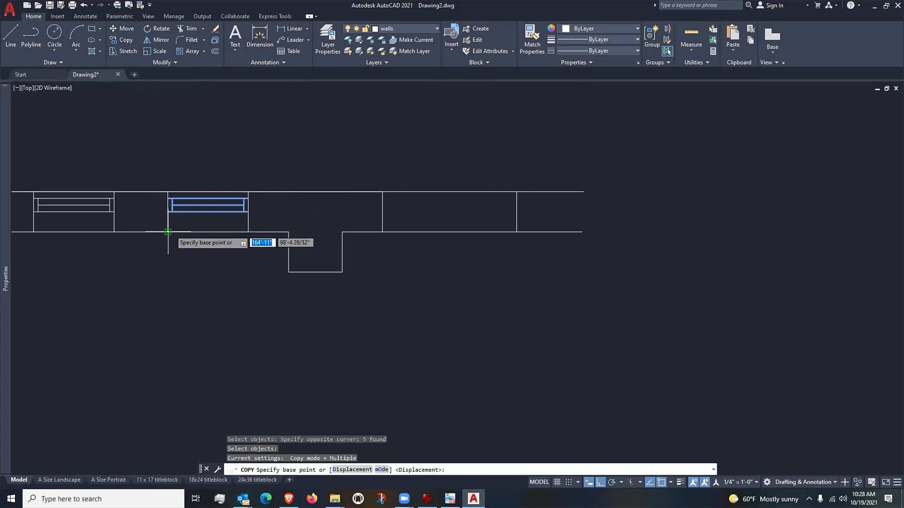
left_click(168, 231)
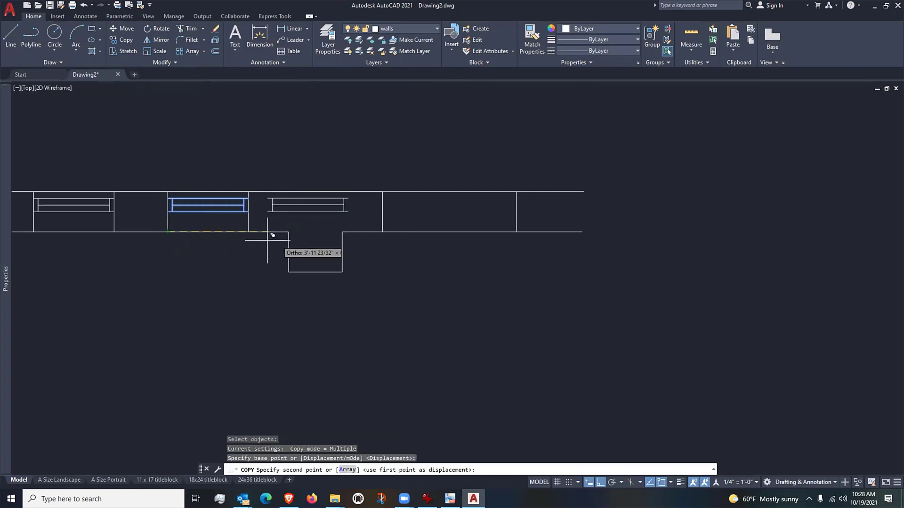
left_click(382, 232)
key("Return")
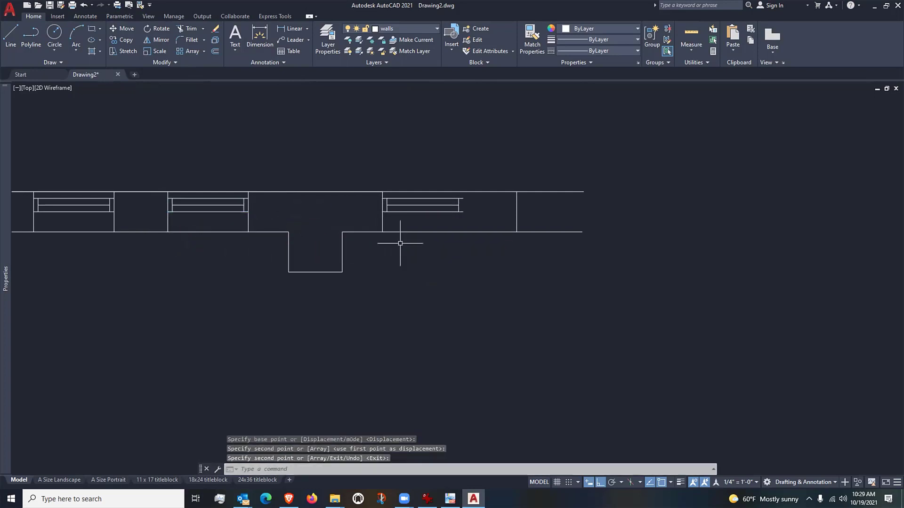
Stretch only the copied window's upper and lower frame lines to the right wall line of the wider opening
scroll(501, 210, "up", 2)
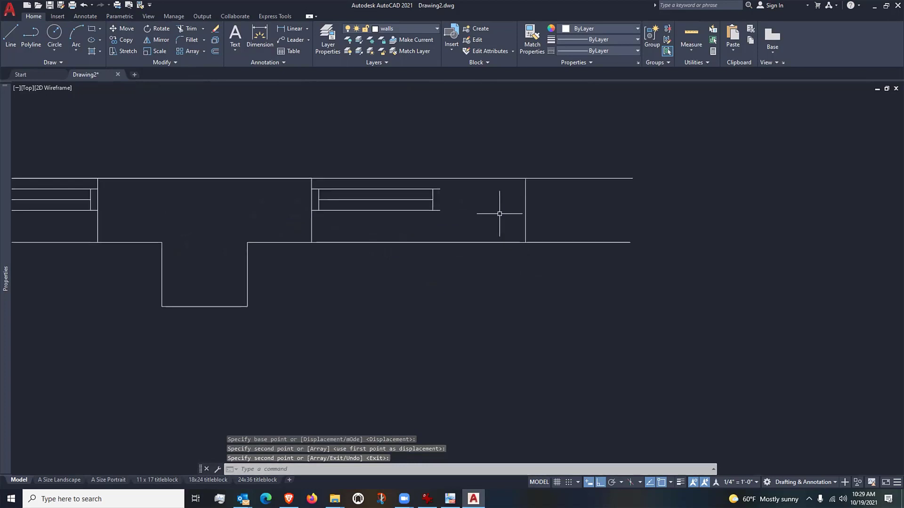
middle_click_drag(448, 196, 445, 216)
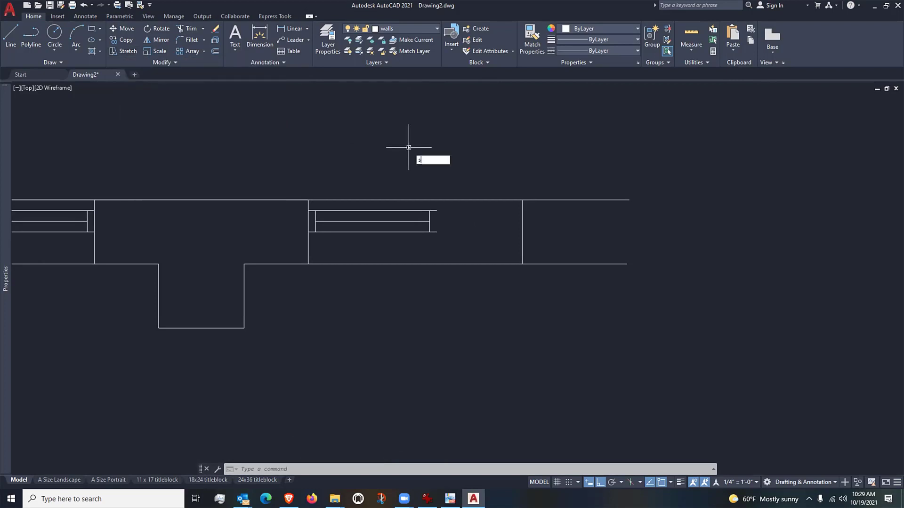
key("Return")
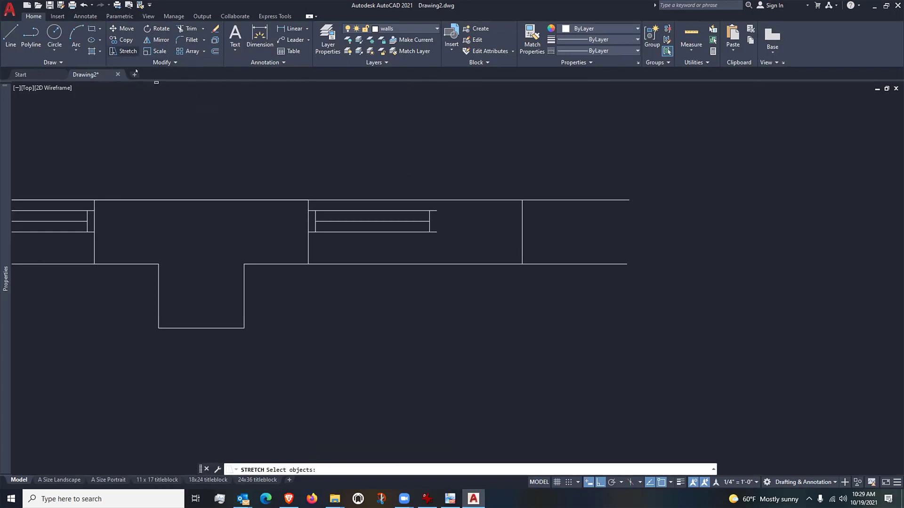
scroll(460, 220, "up", 2)
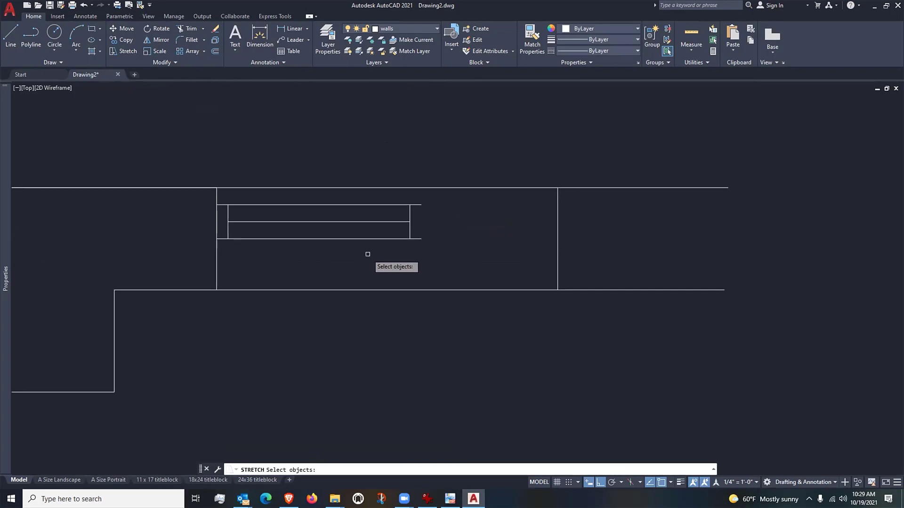
left_click(189, 256)
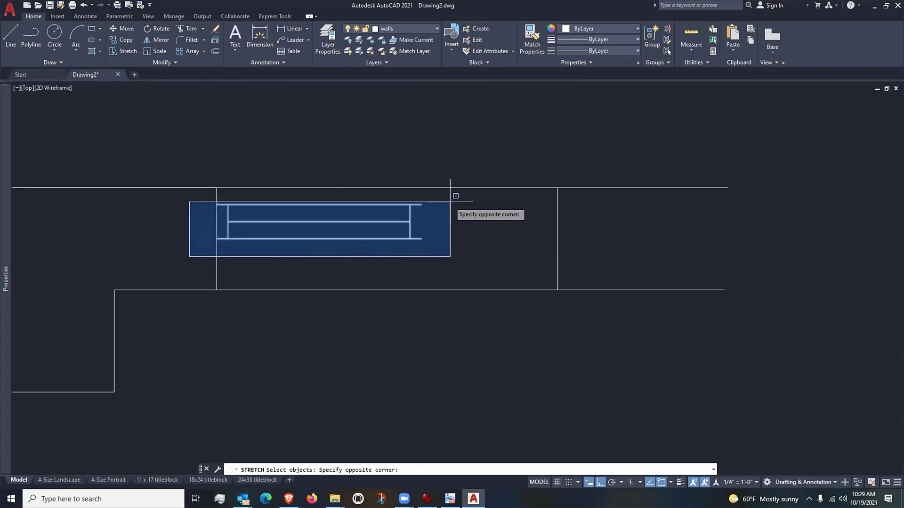
key("Escape")
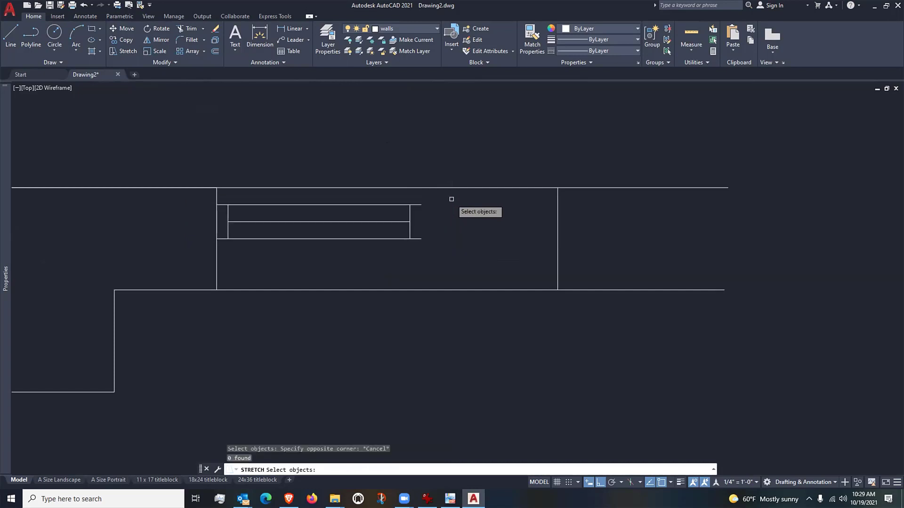
left_click(433, 252)
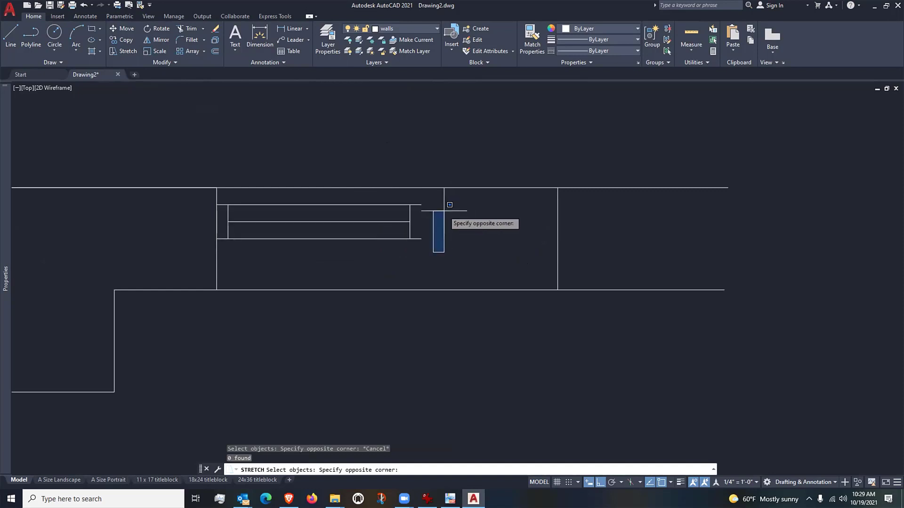
scroll(443, 209, "up", 2)
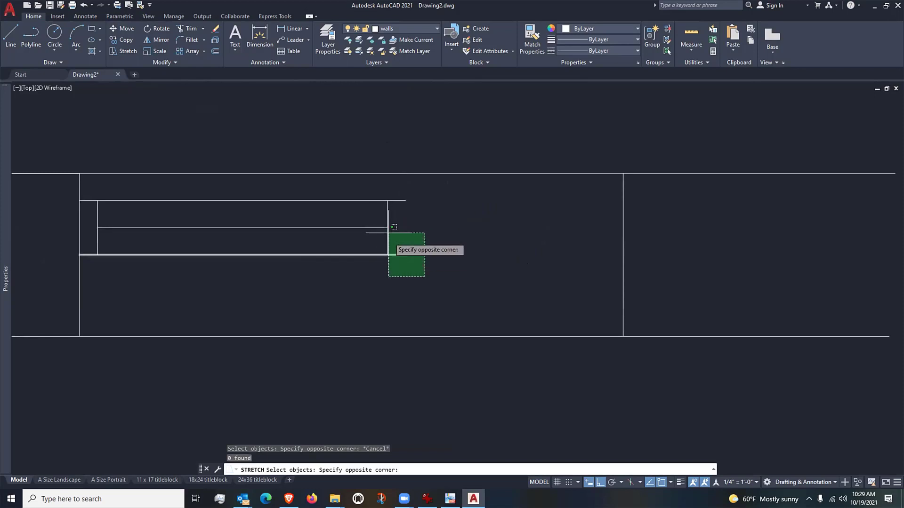
left_click(397, 186)
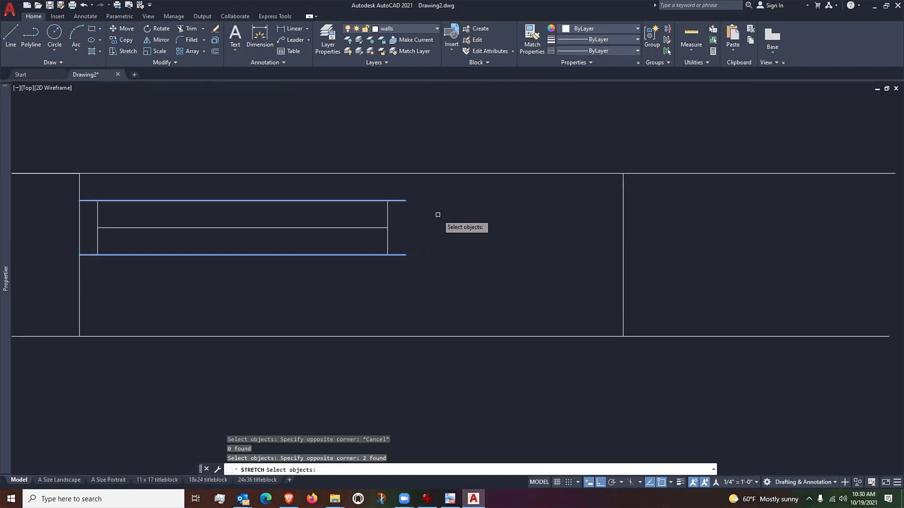
key("Return")
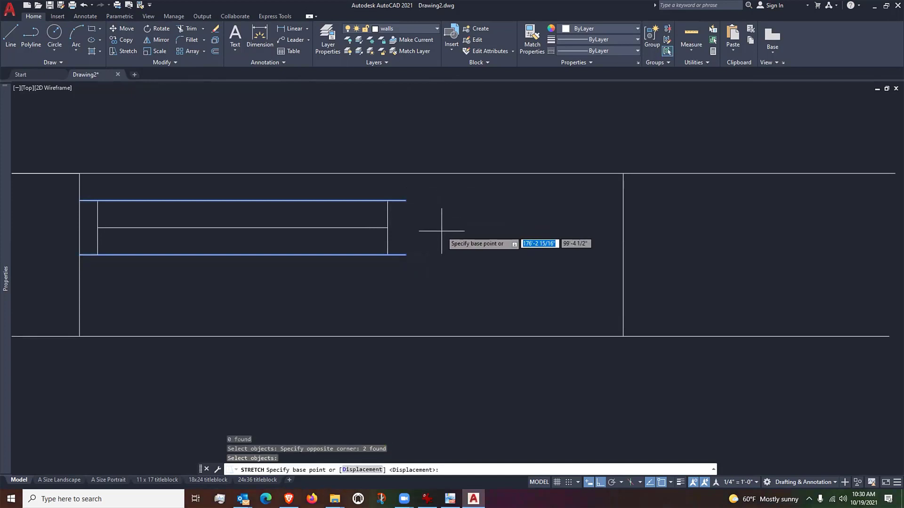
left_click(406, 255)
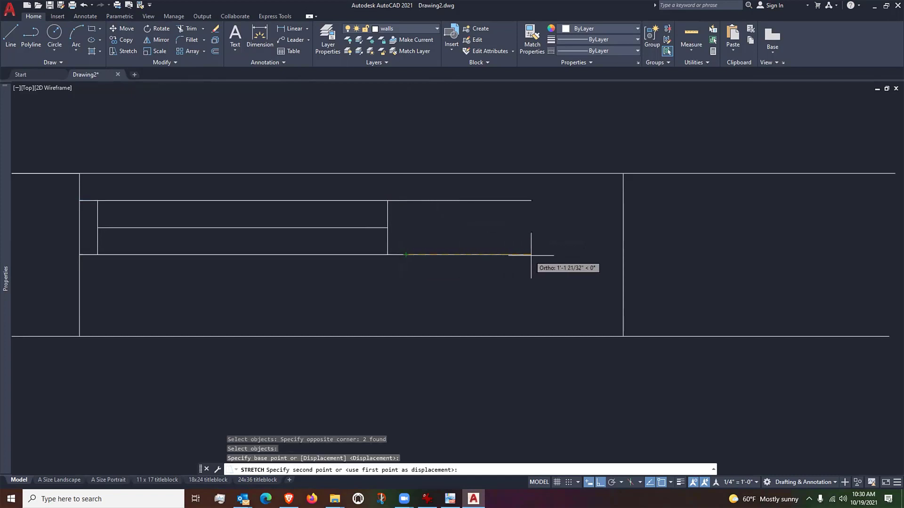
left_click(622, 255)
key("Return")
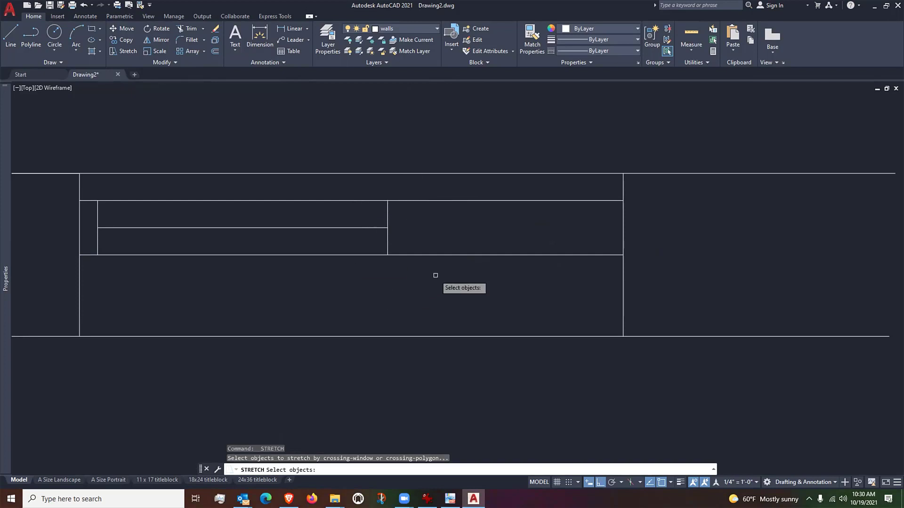
Undo the stretch of the window's two frame lines
key("ctrl+z")
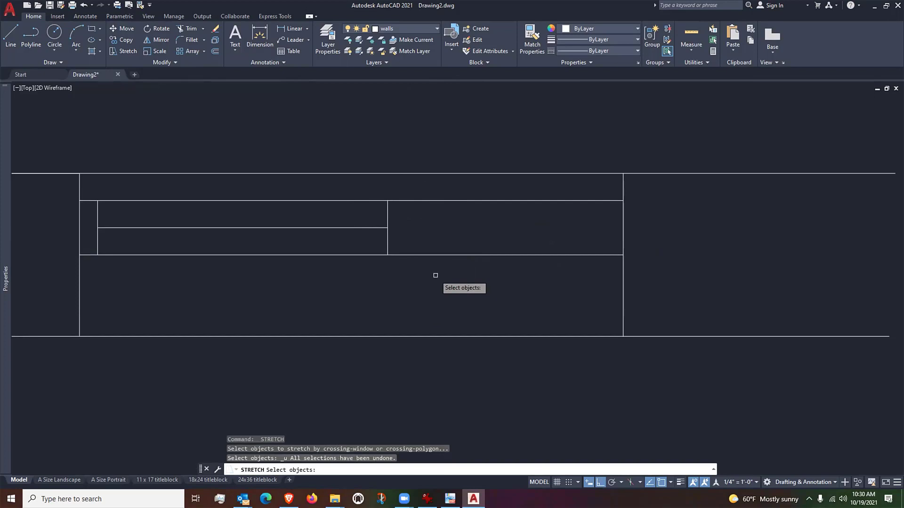
key("Escape")
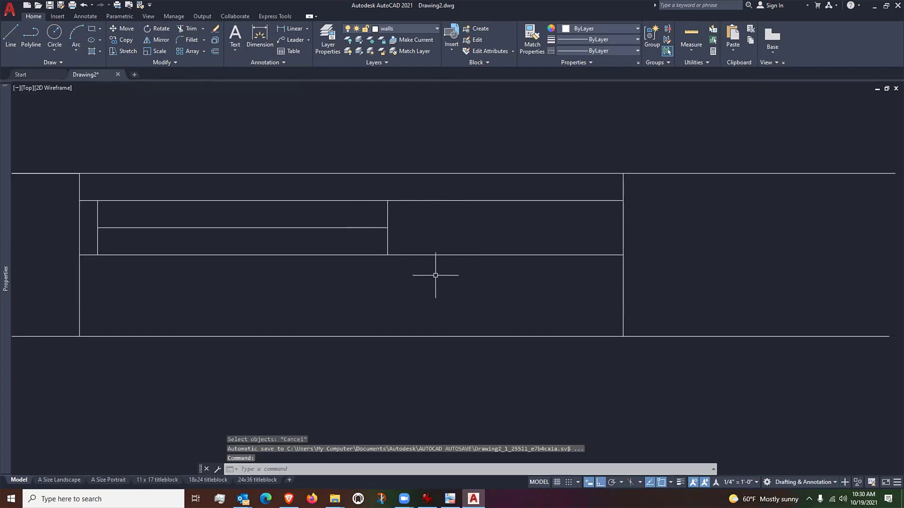
key("ctrl+z")
key("ctrl+z")
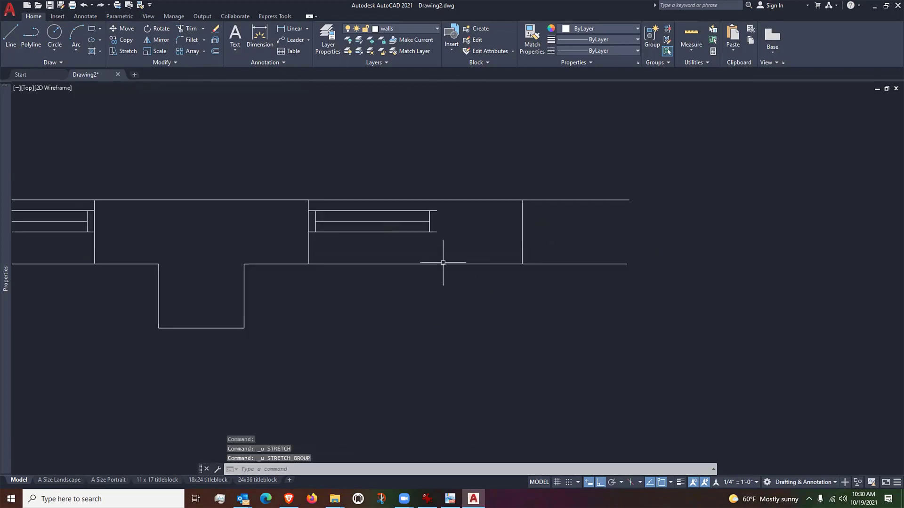
Stretch the copied window's right end, including its end line and middle glass line, to the right wall line of the wider opening
scroll(459, 212, "up", 4)
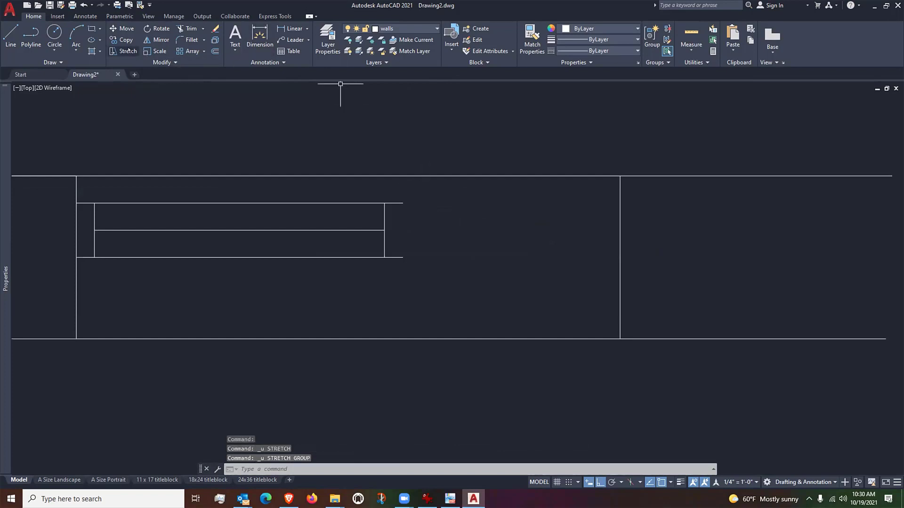
left_click(123, 50)
left_click(416, 191)
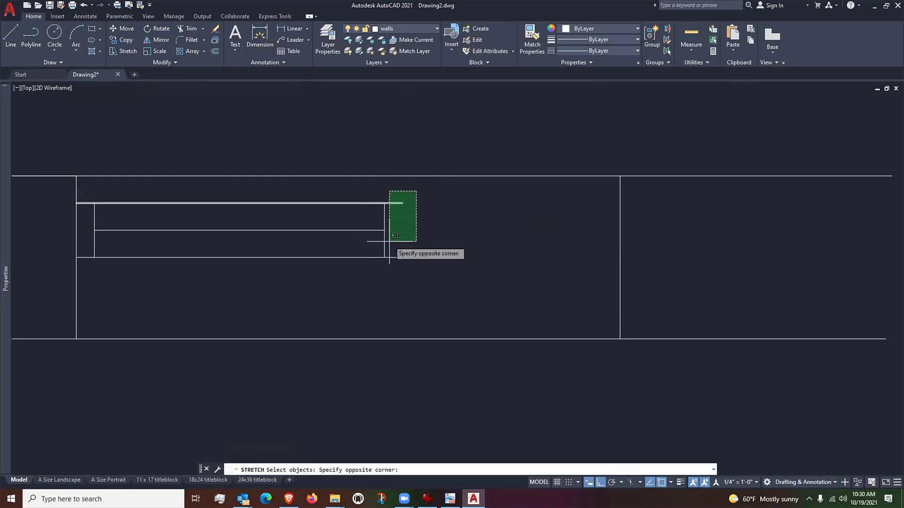
left_click(364, 279)
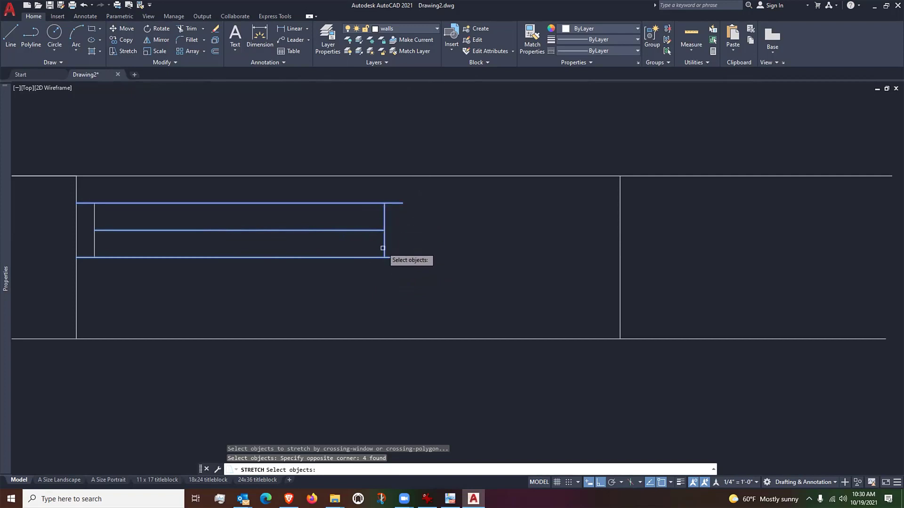
left_click(426, 183)
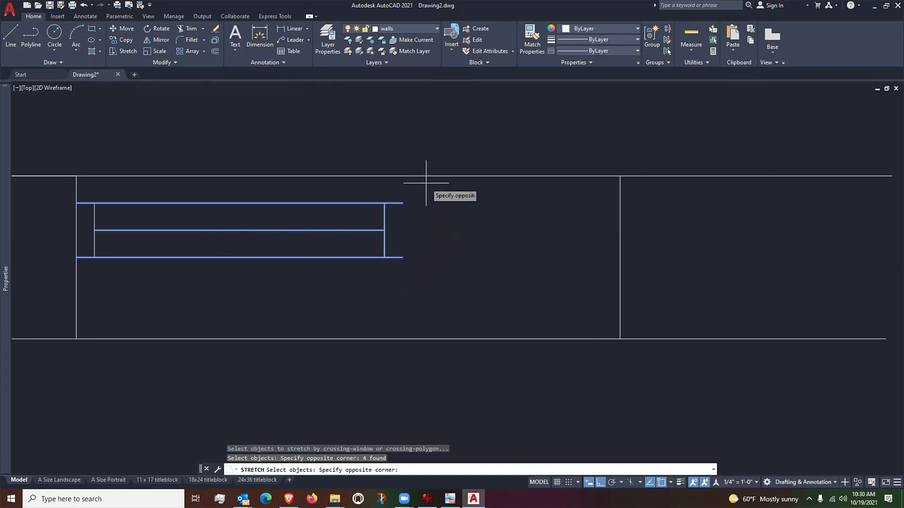
left_click(365, 276)
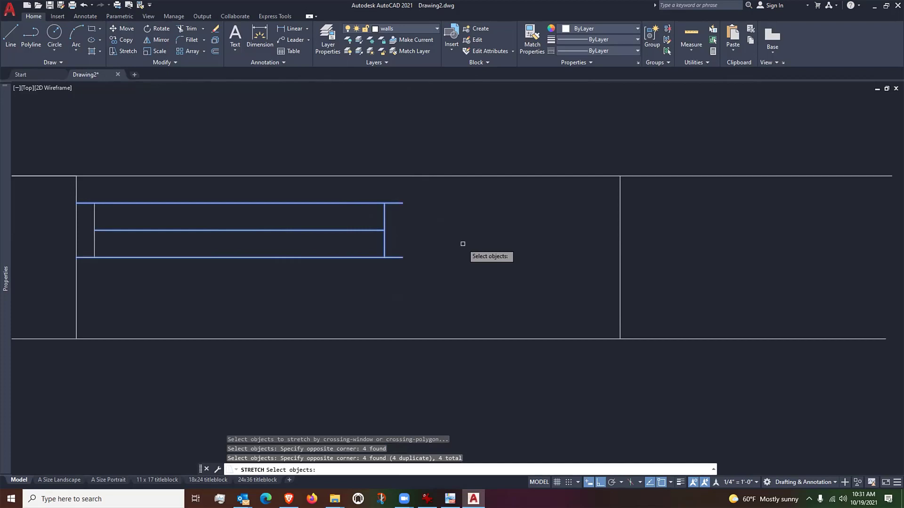
key("Return")
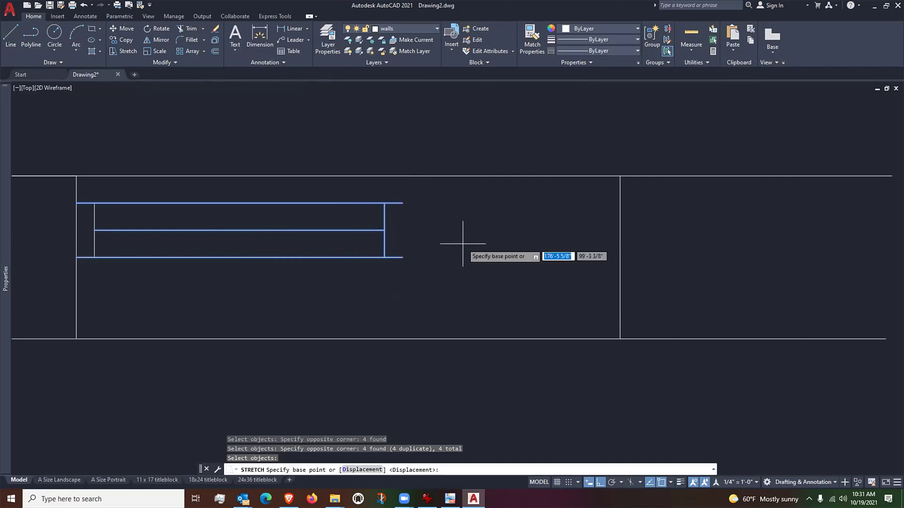
left_click(403, 202)
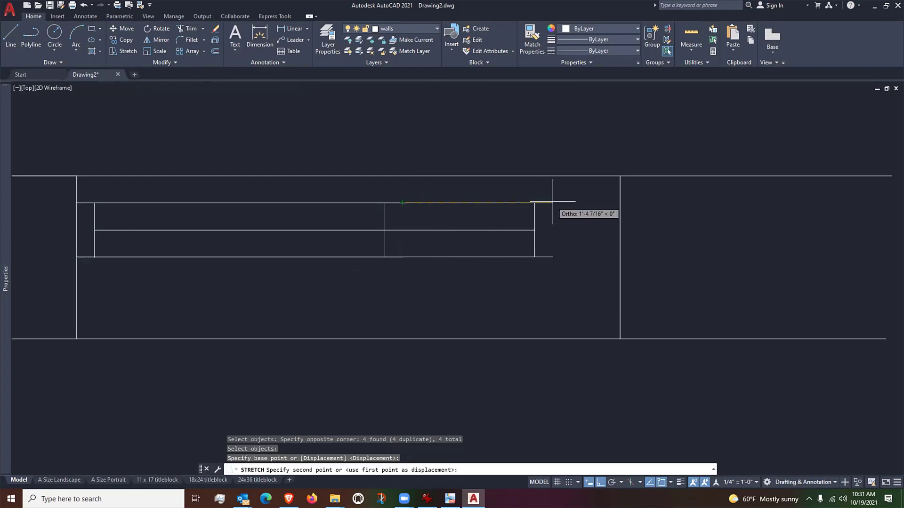
left_click(619, 204)
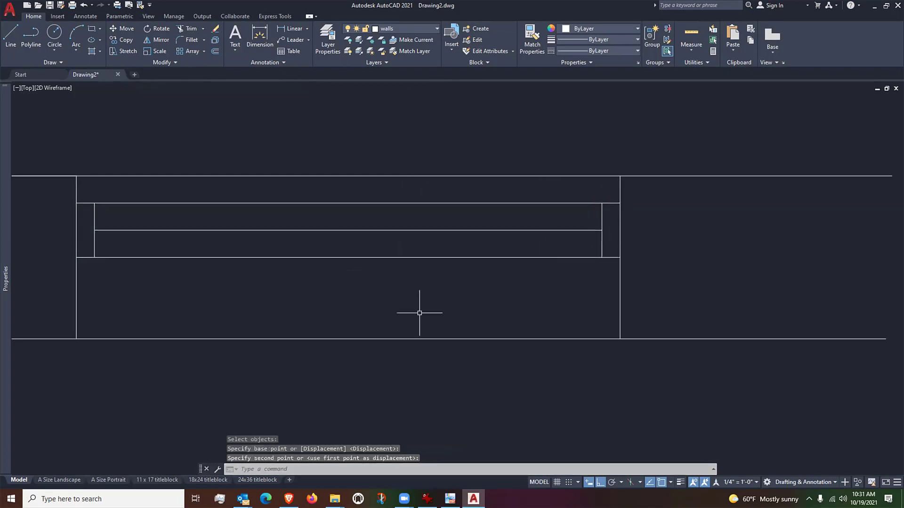
Start a line at the midpoint of the widened window's lower frame line
scroll(419, 306, "down", 4)
scroll(377, 299, "up", 2)
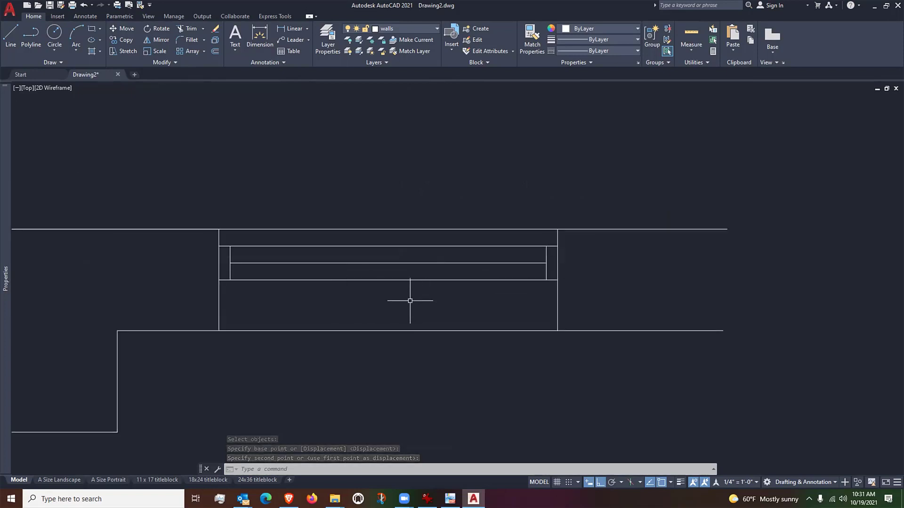
middle_click_drag(410, 302, 416, 303)
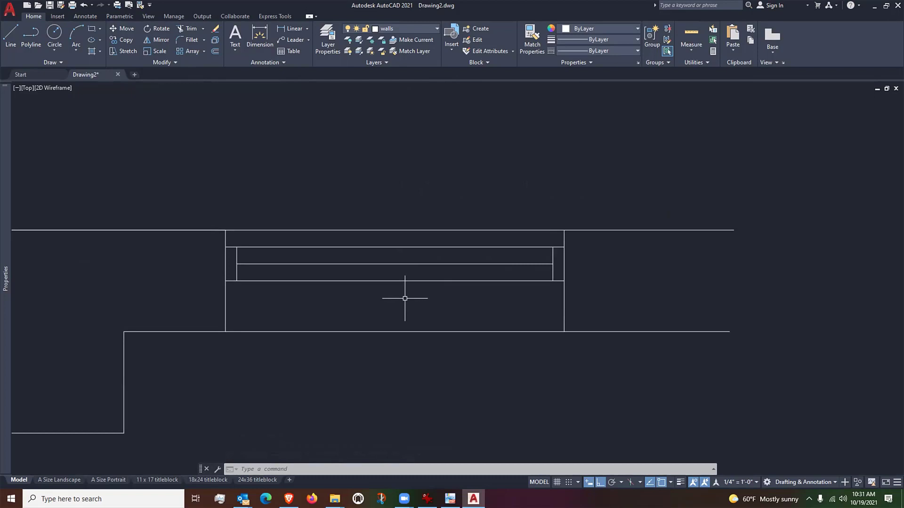
middle_click_drag(404, 298, 419, 299)
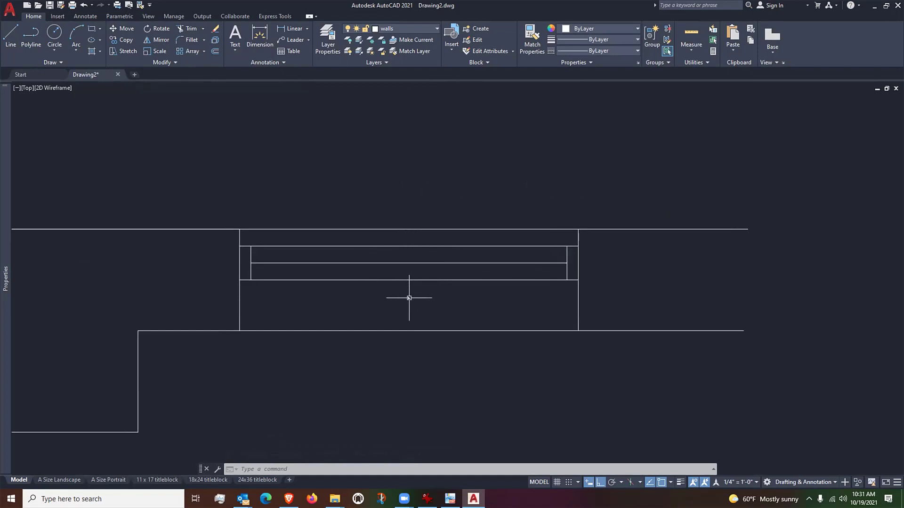
type("l")
key("Return")
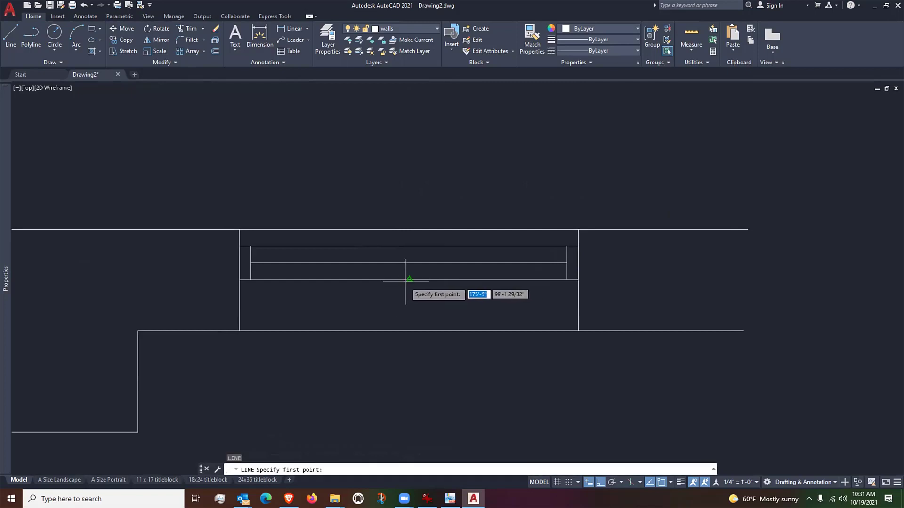
left_click(408, 281)
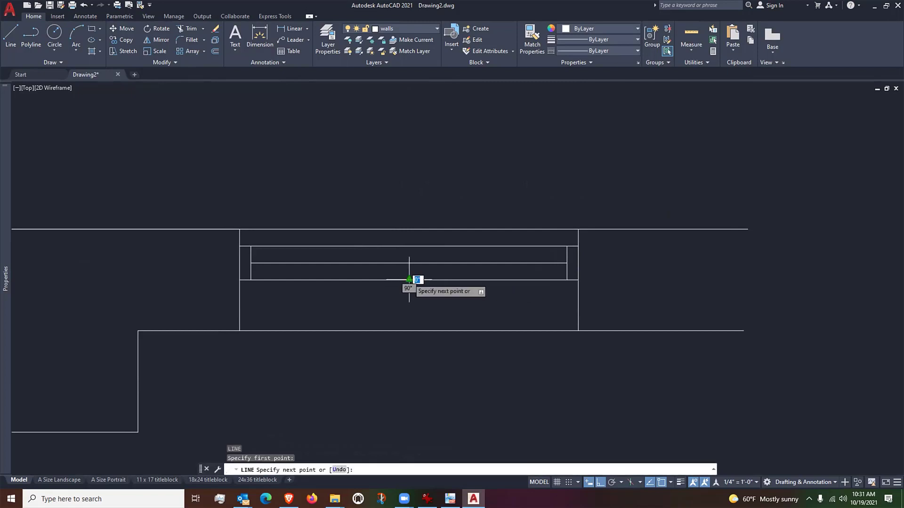
Draw a vertical line through the middle of the wide window, from its lower frame line to its upper frame line
left_click(408, 246)
key("Return")
scroll(390, 271, "up", 2)
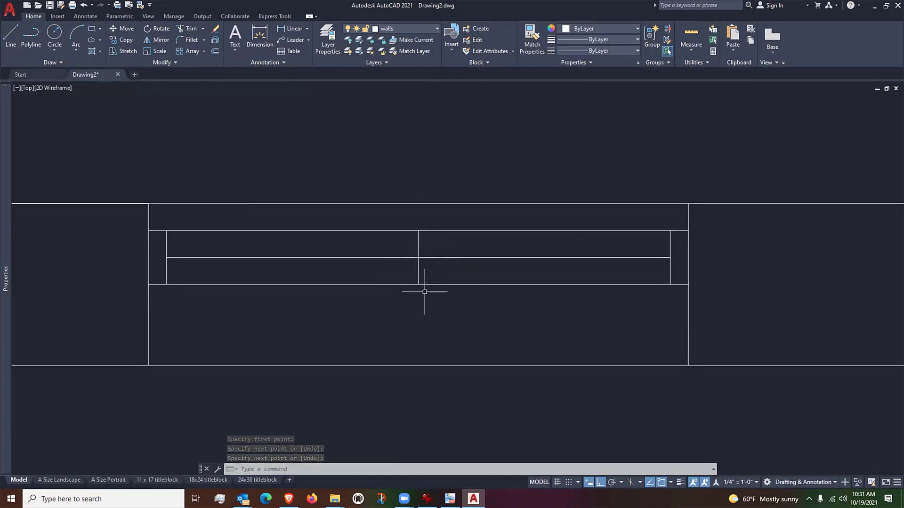
Offset the wide window's vertical centre line 1 inch to each side to form the mullion edges
type("o")
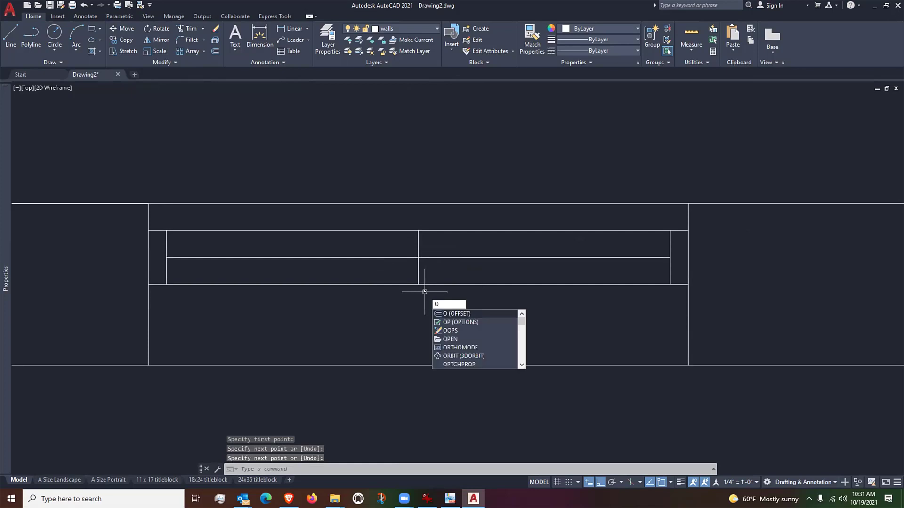
key("Return")
type("1")
key("Return")
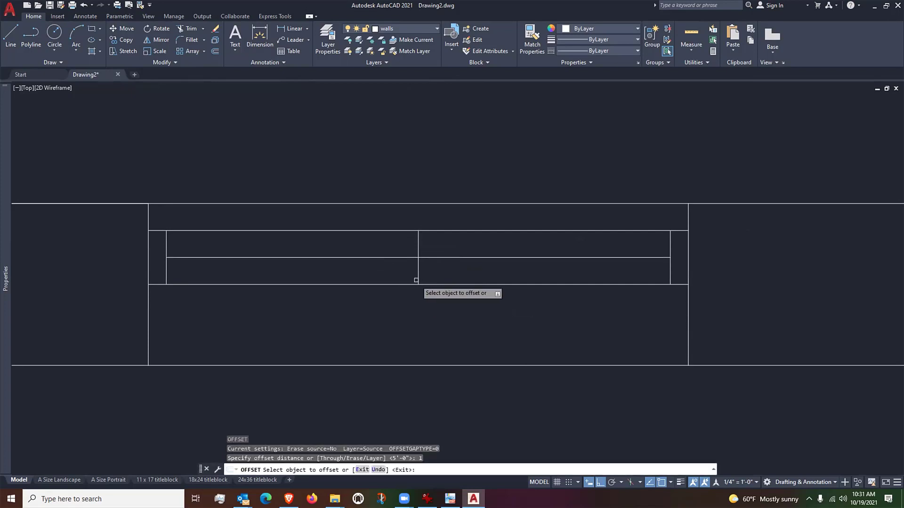
left_click(418, 275)
left_click(400, 273)
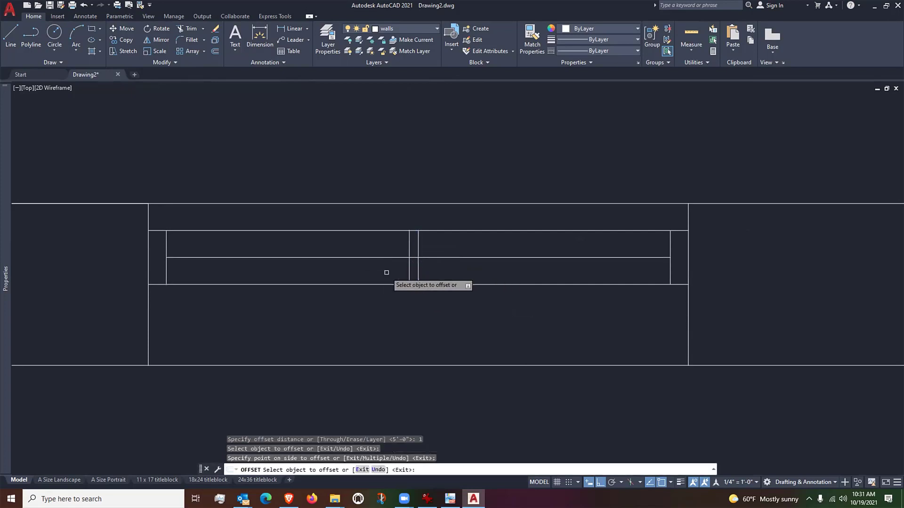
left_click(418, 277)
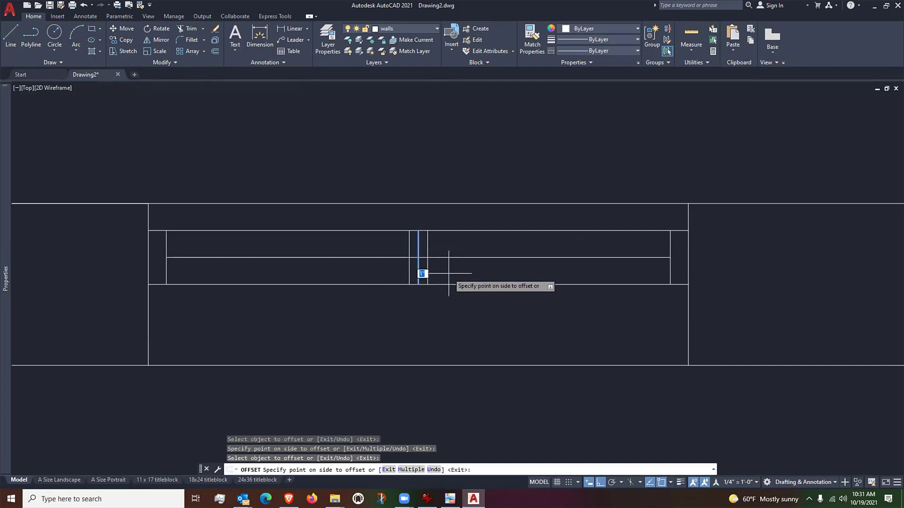
left_click(428, 277)
key("Return")
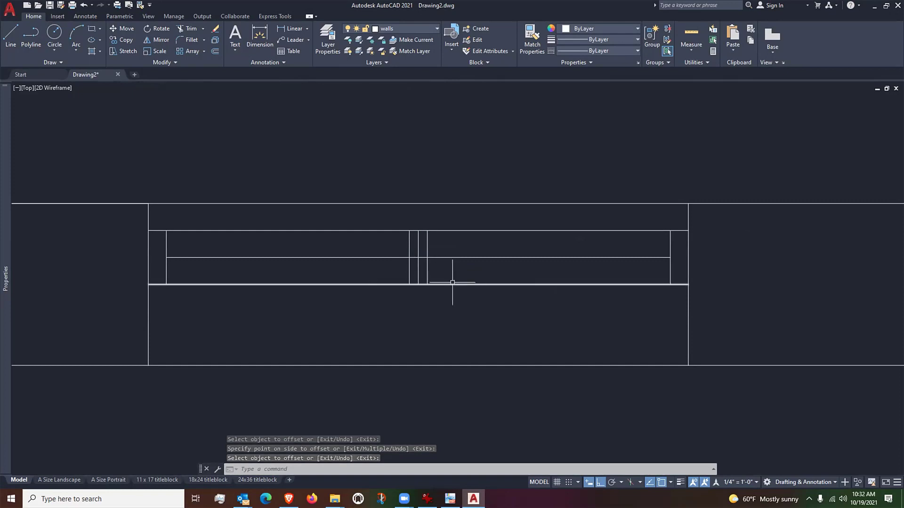
Erase the original centre line between the two mullion edges of the wide window
scroll(444, 276, "up", 2)
type("e")
key("Return")
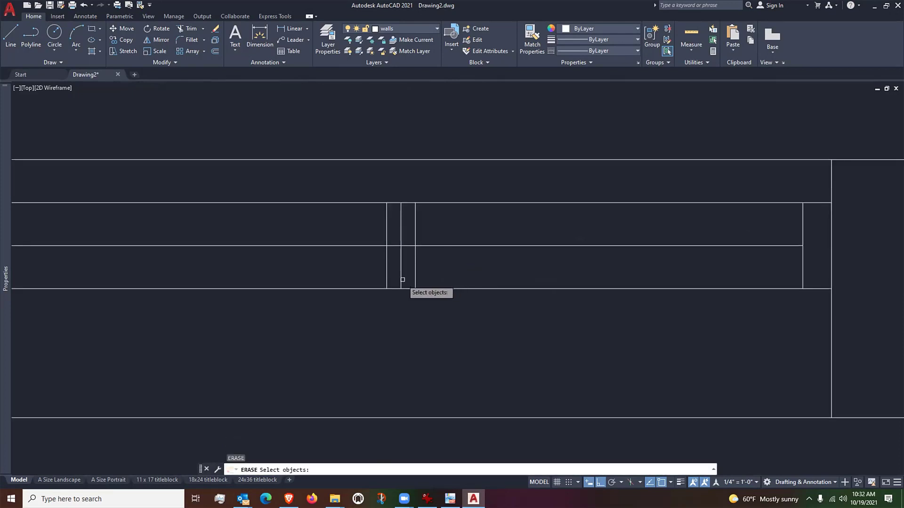
left_click(401, 278)
key("Return")
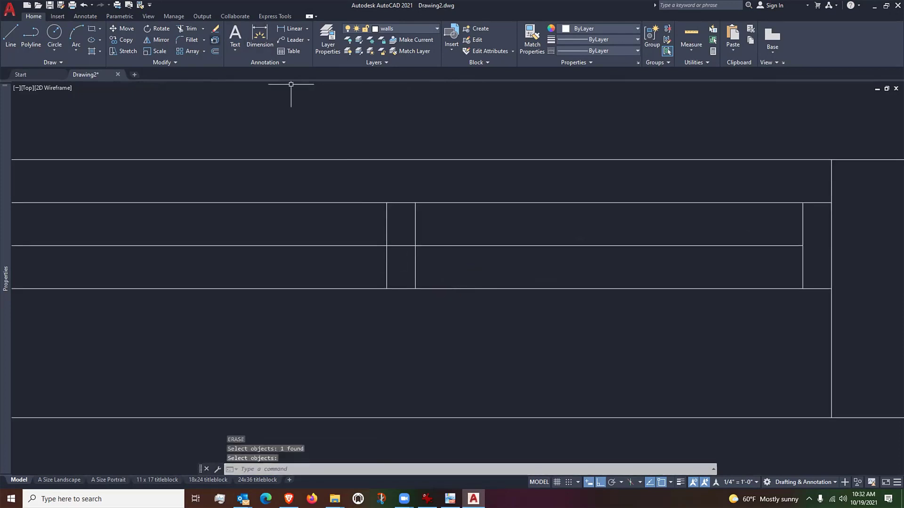
Trim the horizontal glass line out of the gap between the two mullion edges
left_click(191, 28)
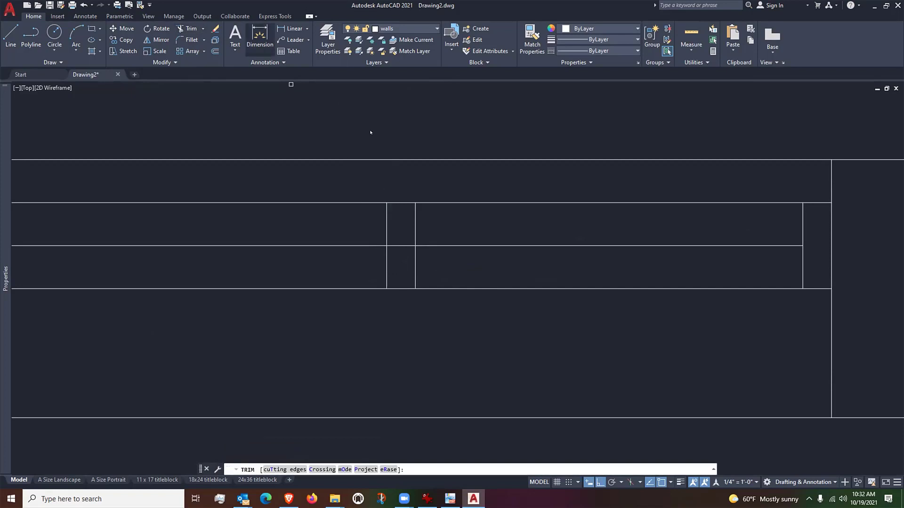
left_click(400, 244)
key("Return")
scroll(400, 245, "down", 4)
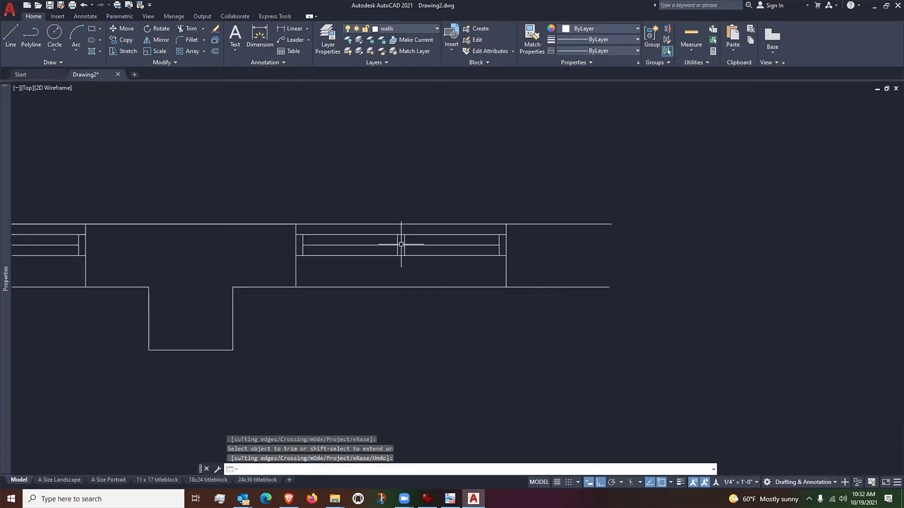
Examine the open right end of the upper wall and the column grid beneath it
scroll(427, 287, "down", 2)
mouse_move(427, 294)
middle_mouse_down()
mouse_move(466, 294)
mouse_move(535, 266)
mouse_move(543, 275)
middle_mouse_up()
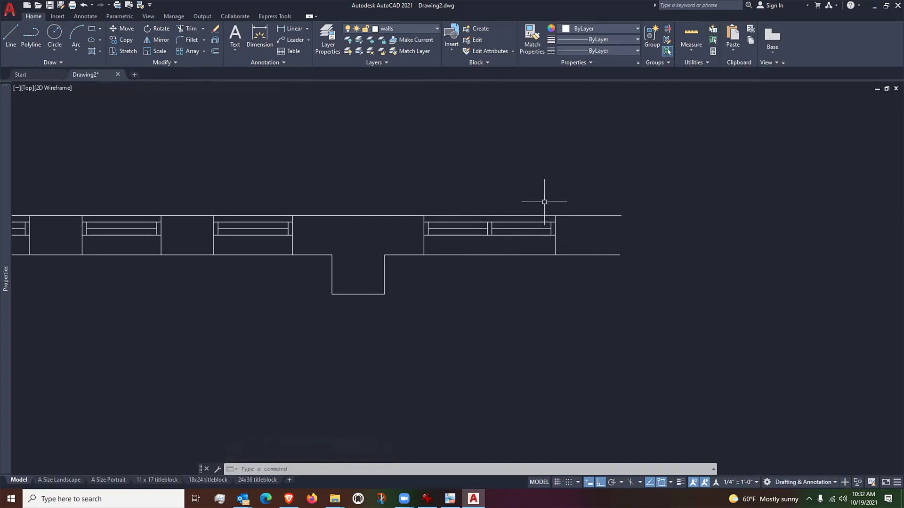
left_click(525, 215)
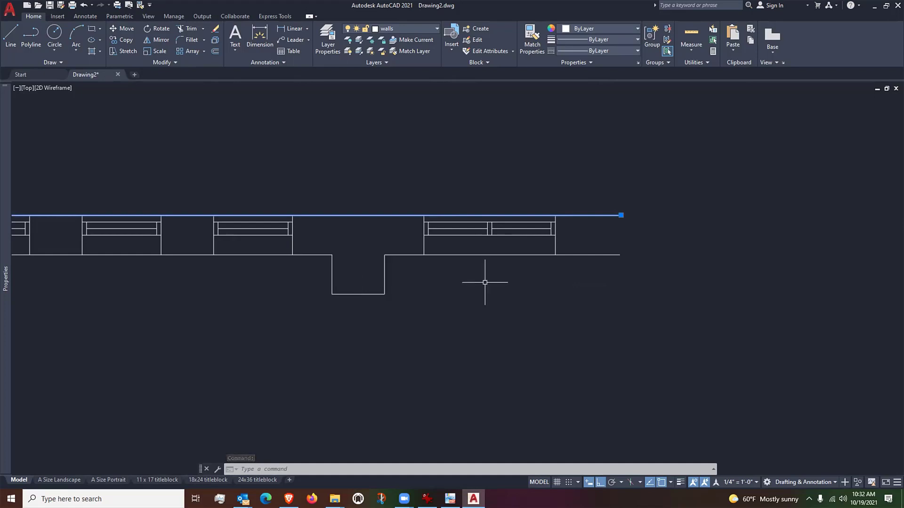
scroll(485, 282, "down", 2)
key("Escape")
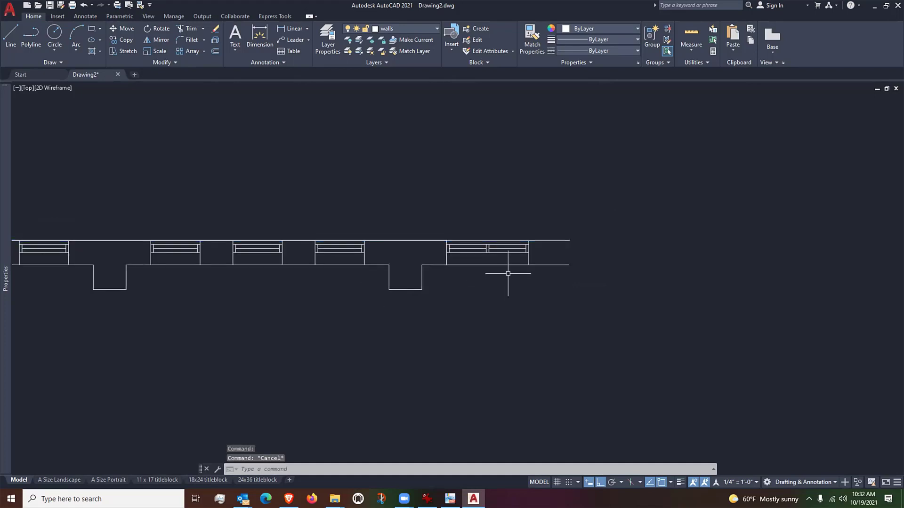
middle_click_drag(506, 275, 506, 274)
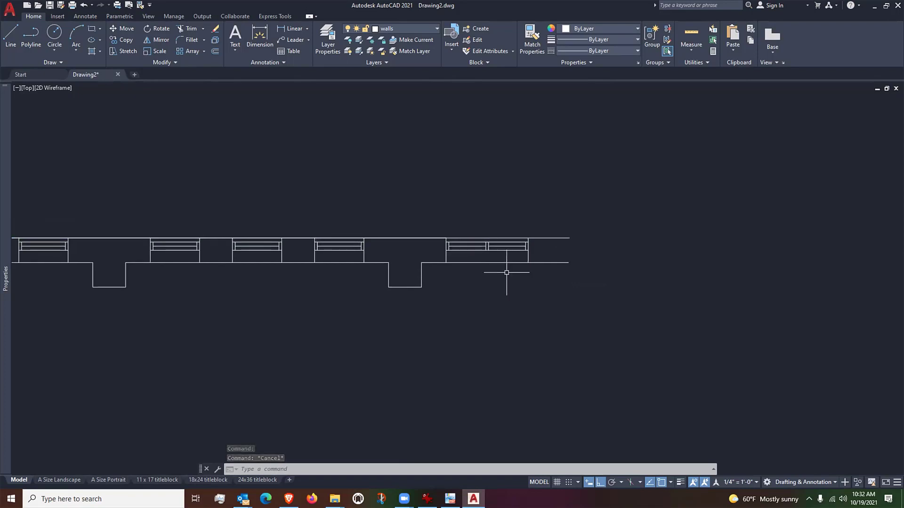
scroll(506, 272, "down", 3)
scroll(537, 315, "down", 2)
middle_click_drag(537, 322, 548, 283)
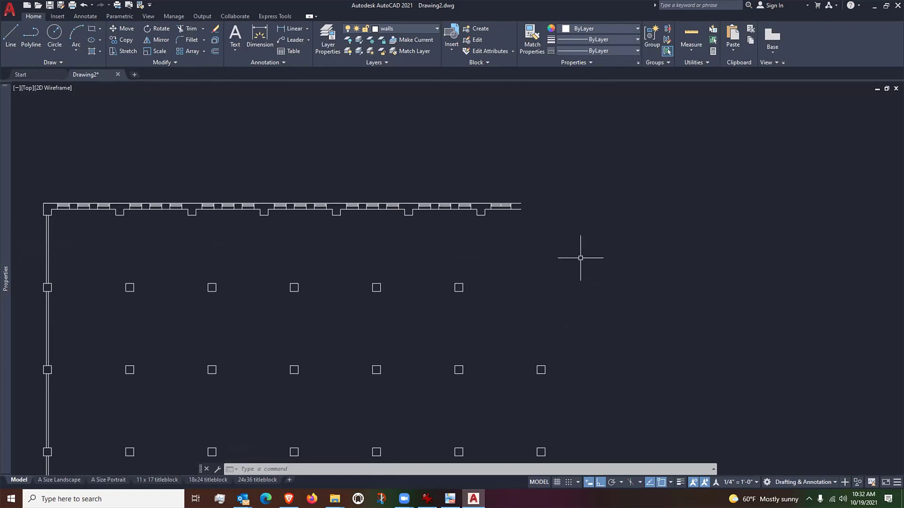
scroll(556, 222, "up", 2)
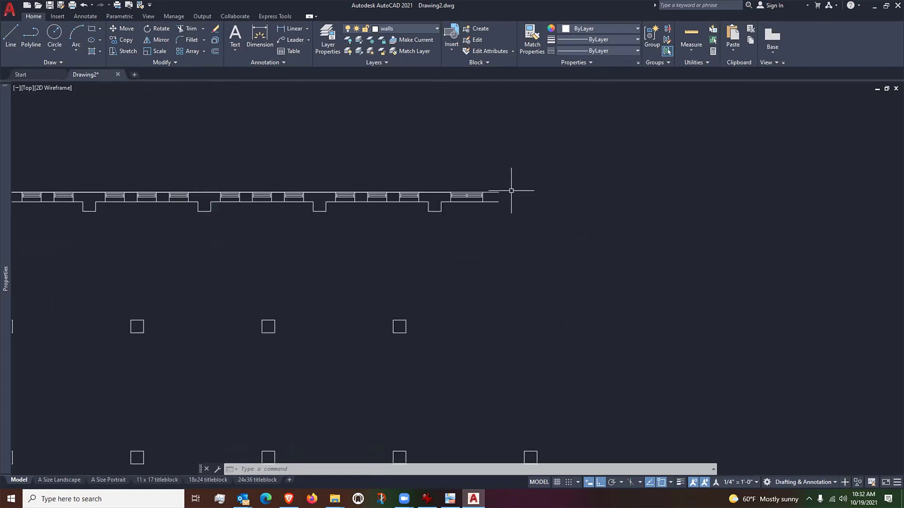
scroll(517, 184, "up", 4)
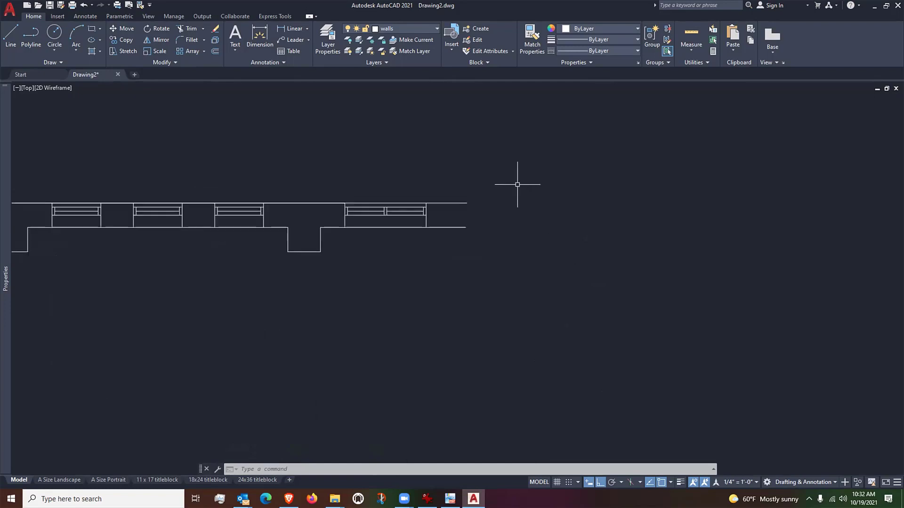
left_click(468, 204)
mouse_move(467, 203)
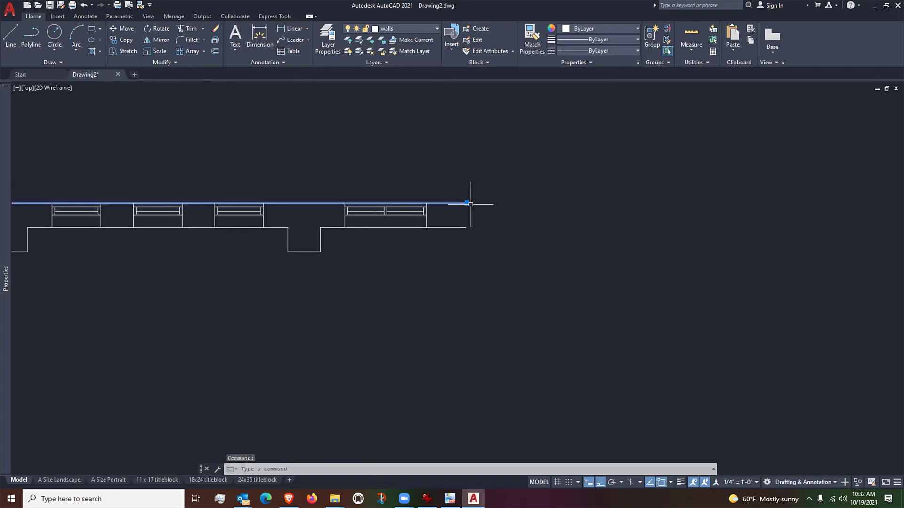
key("Escape")
Draw a horizontal line about 11'-5" long in the empty area below and beyond the upper wall's open end
type("l")
key("Return")
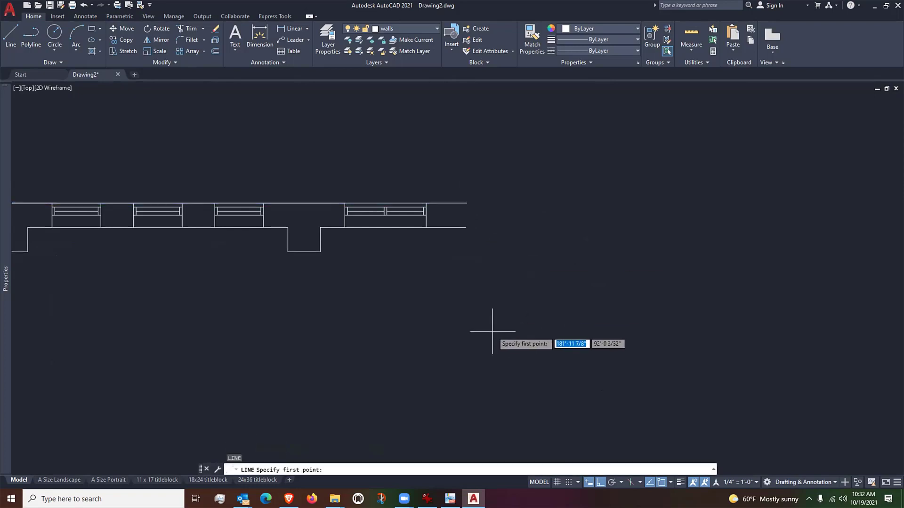
left_click(492, 331)
left_click(678, 331)
key("Return")
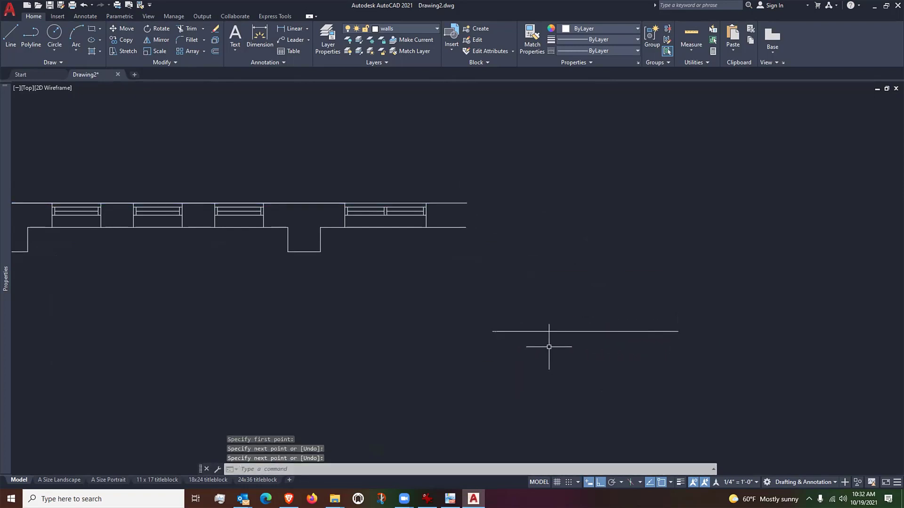
left_click(503, 331)
mouse_move(492, 332)
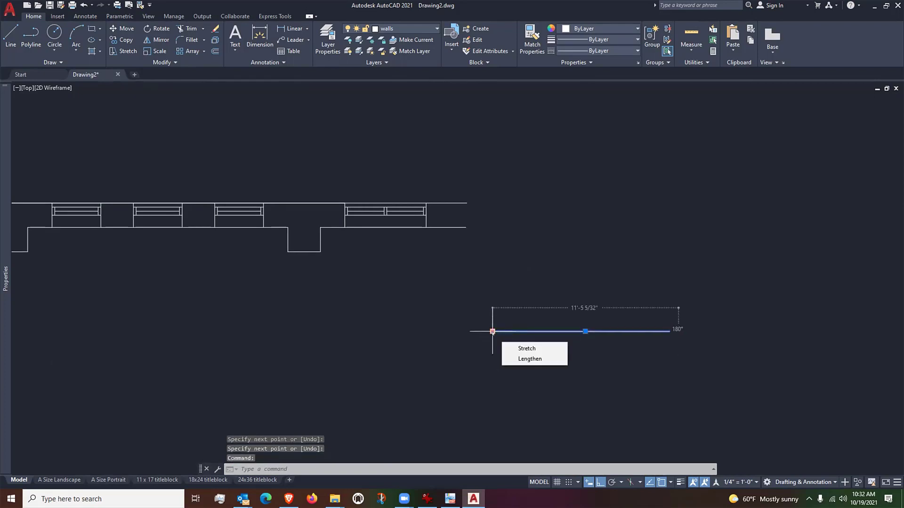
key("Escape")
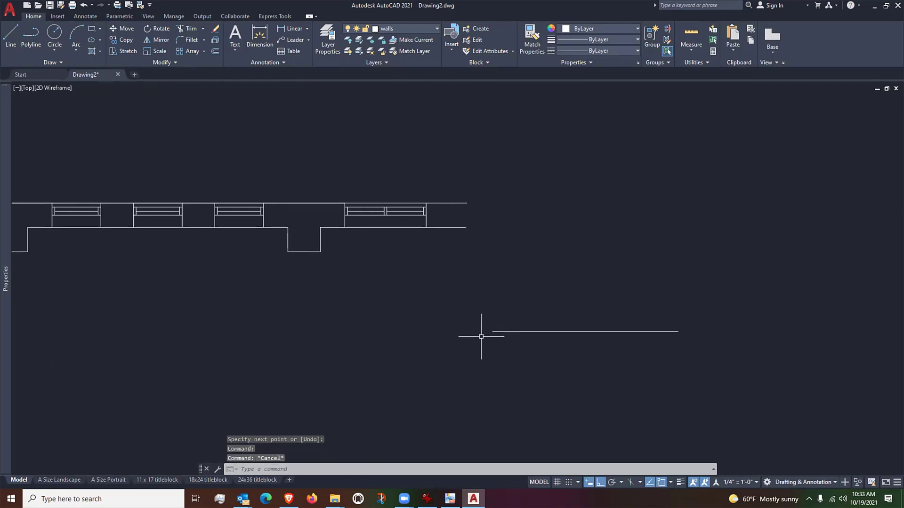
Try to rotate the loose horizontal line about its left endpoint, switching Ortho off and Polar Tracking on during the command
left_click(157, 29)
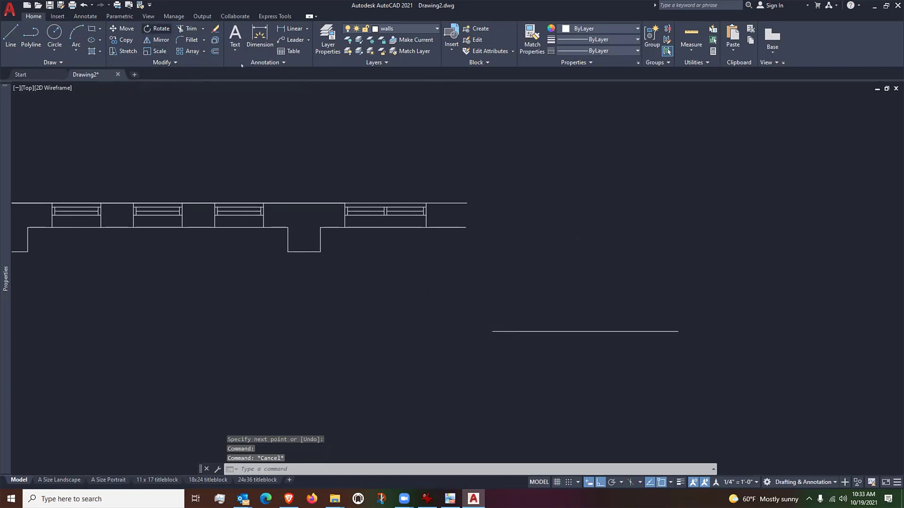
left_click(505, 331)
key("Return")
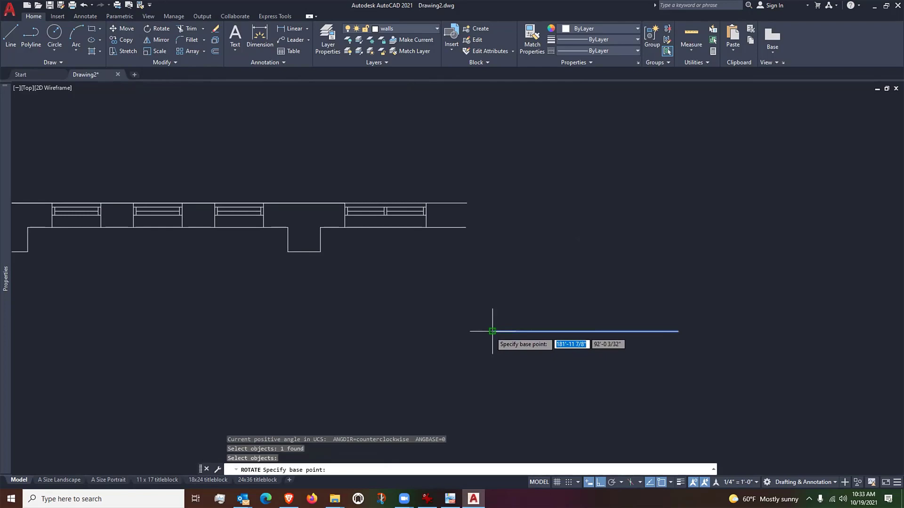
left_click(492, 331)
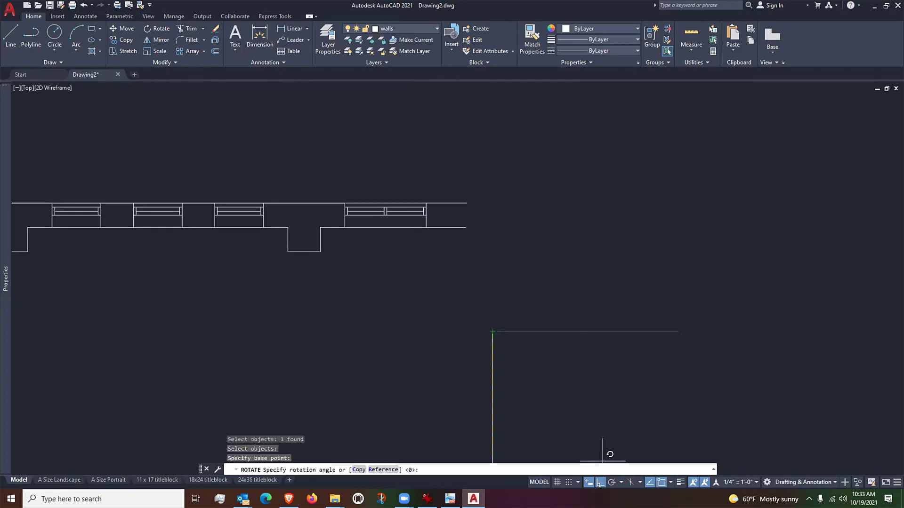
key("F8")
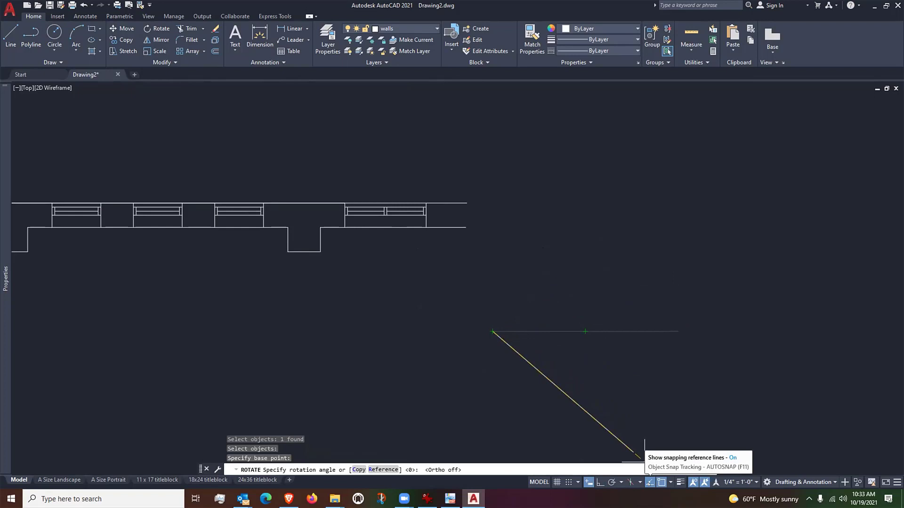
left_click(611, 482)
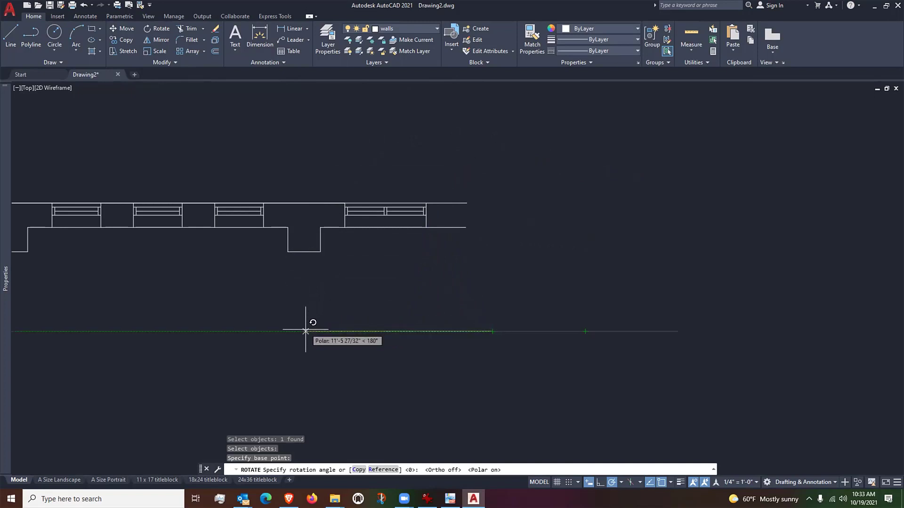
mouse_move(317, 323)
middle_mouse_down()
mouse_move(333, 273)
mouse_move(337, 202)
middle_mouse_up()
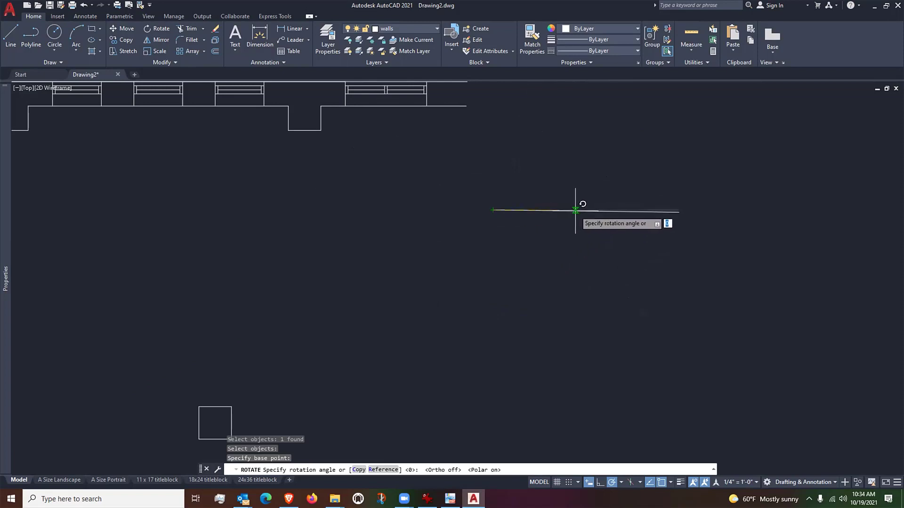
key("Escape")
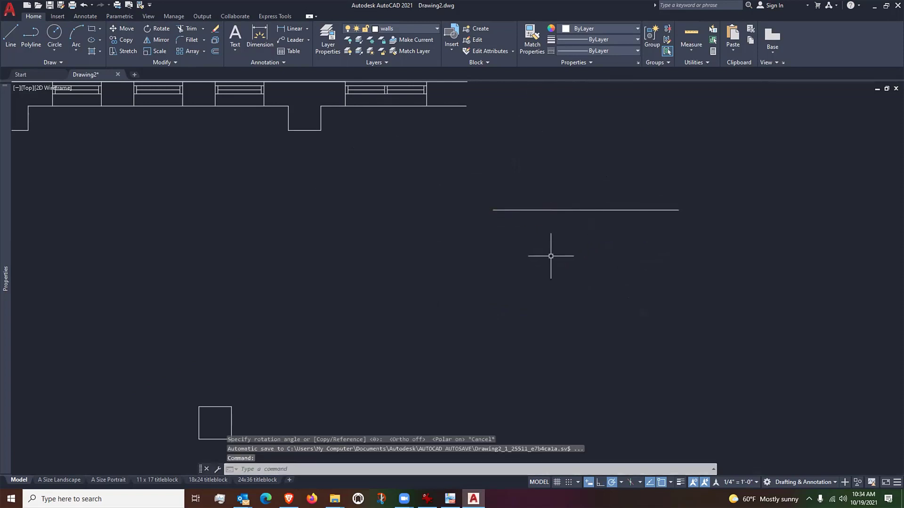
scroll(529, 257, "down", 2)
scroll(529, 258, "up", 2)
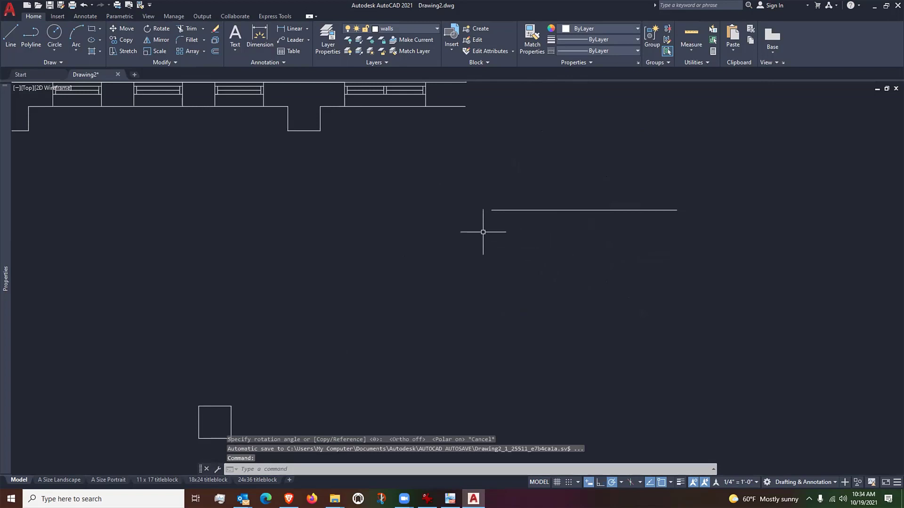
scroll(514, 242, "down", 4)
middle_click_drag(488, 250, 529, 193)
scroll(528, 191, "down", 2)
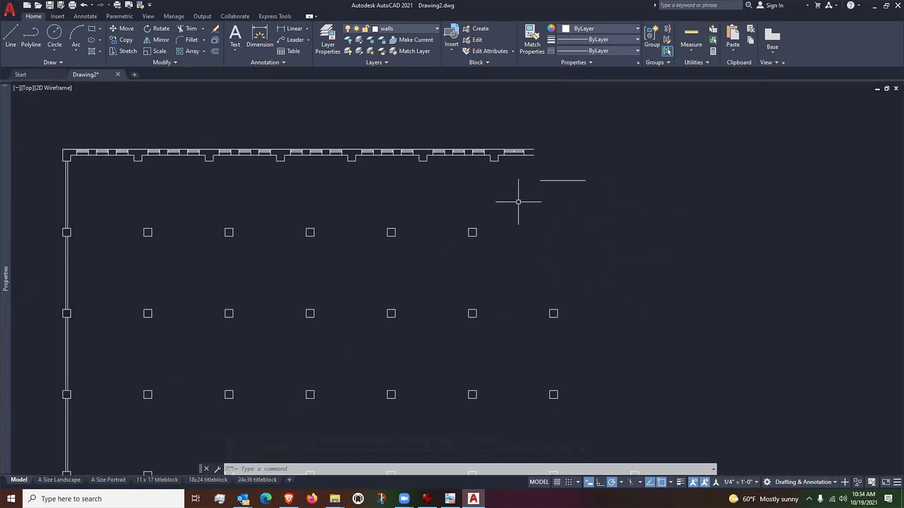
middle_click_drag(436, 250, 458, 213)
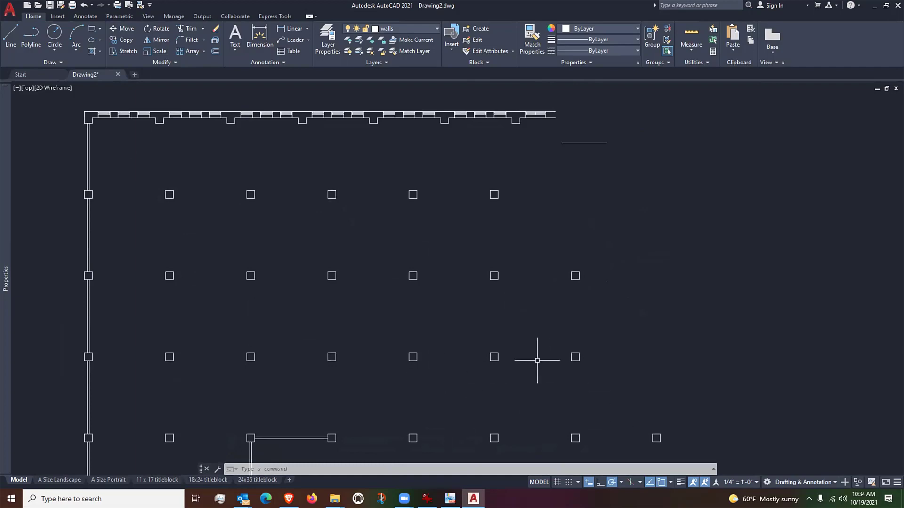
middle_click_drag(733, 305, 672, 306)
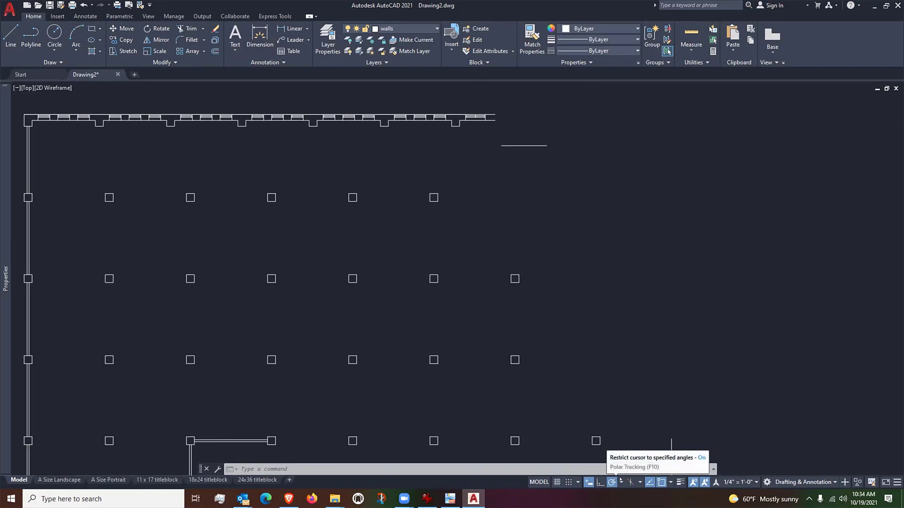
Review the preset polar angle increments and the additional angles in the polar tracking settings
left_click(620, 481)
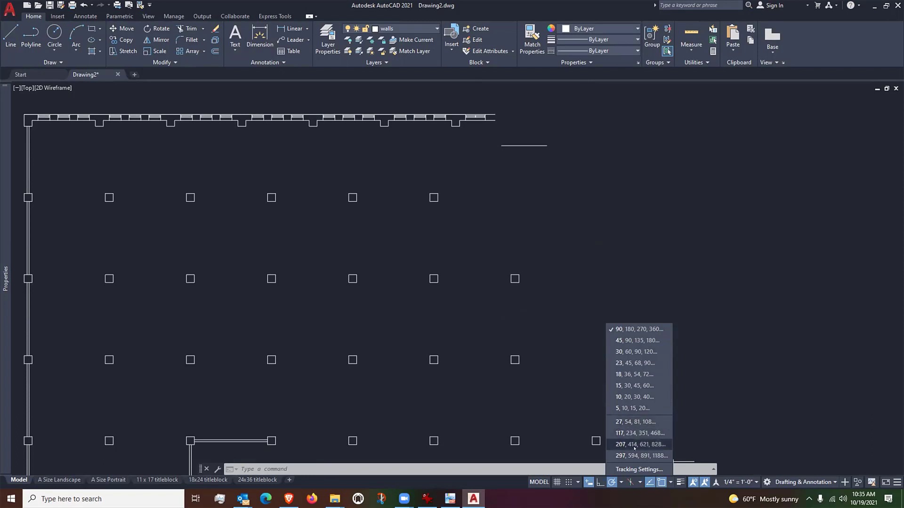
left_click(621, 469)
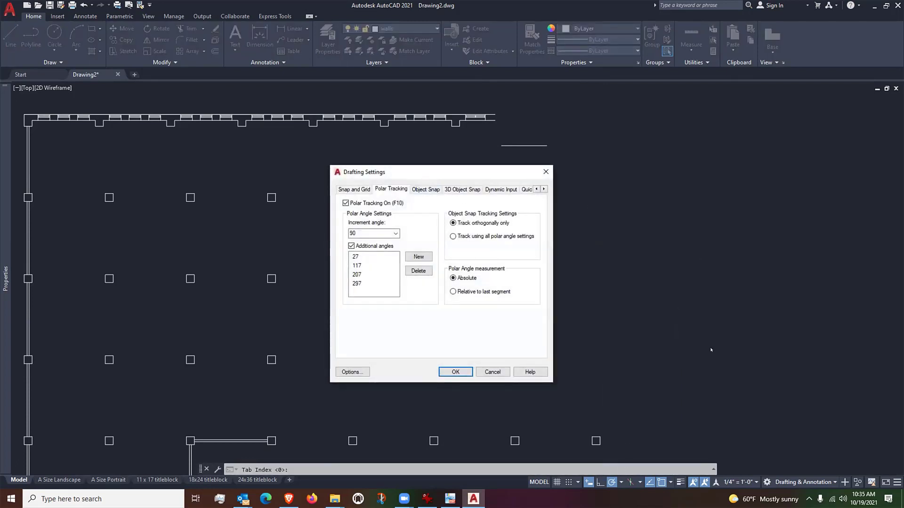
left_click(545, 171)
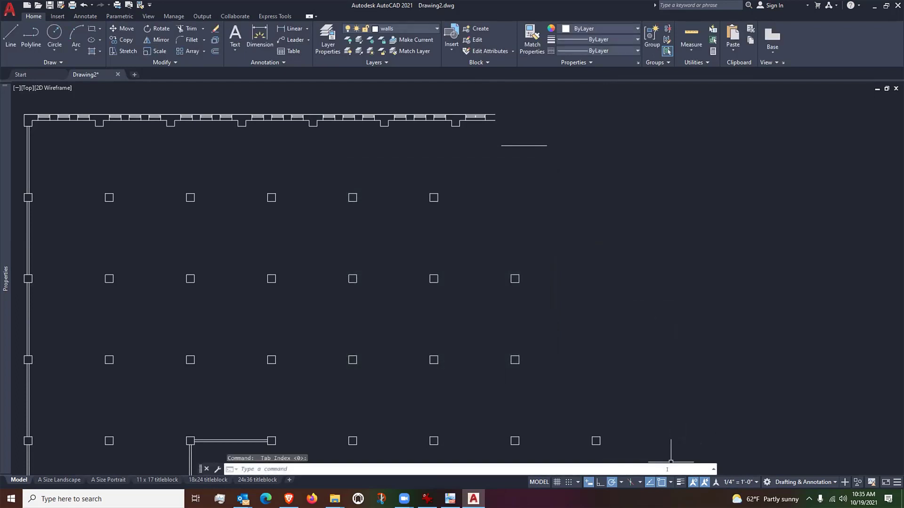
Delete the additional polar tracking angle 297, add 297 as a new additional angle, and accept the settings
left_click(621, 481)
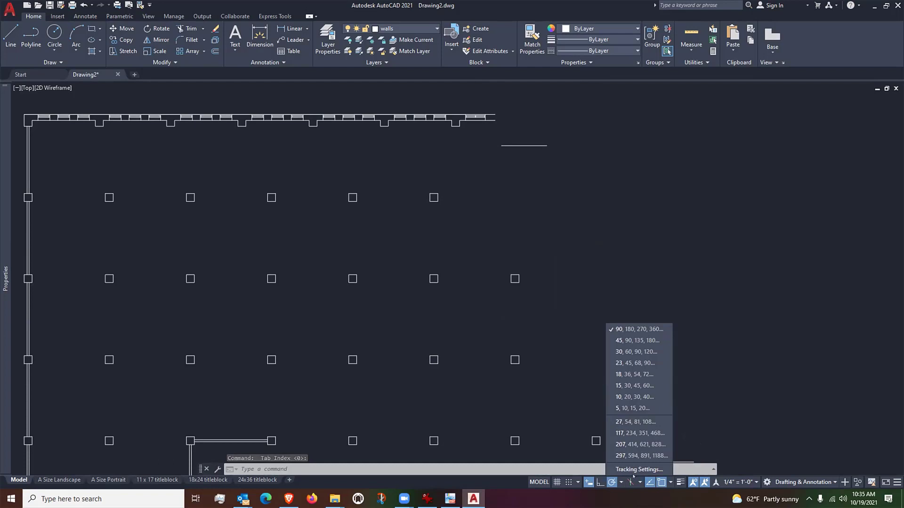
left_click(641, 469)
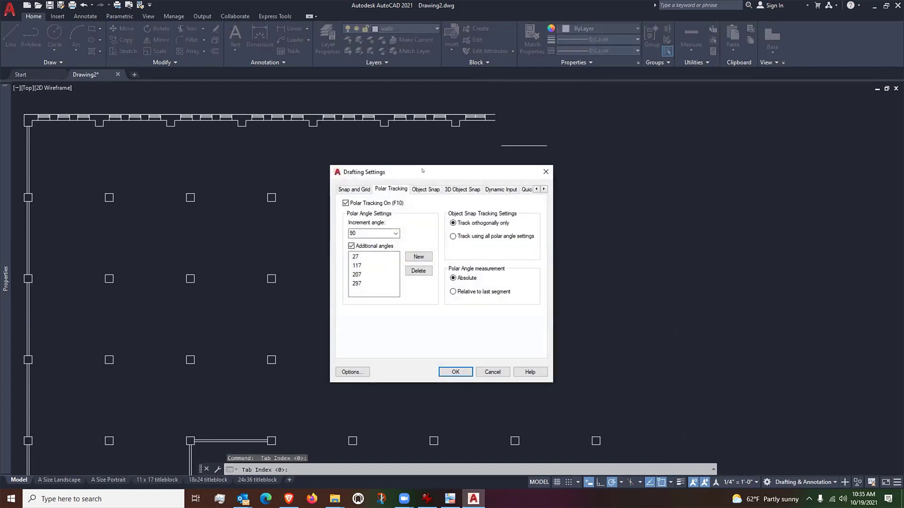
left_click_drag(422, 170, 428, 151)
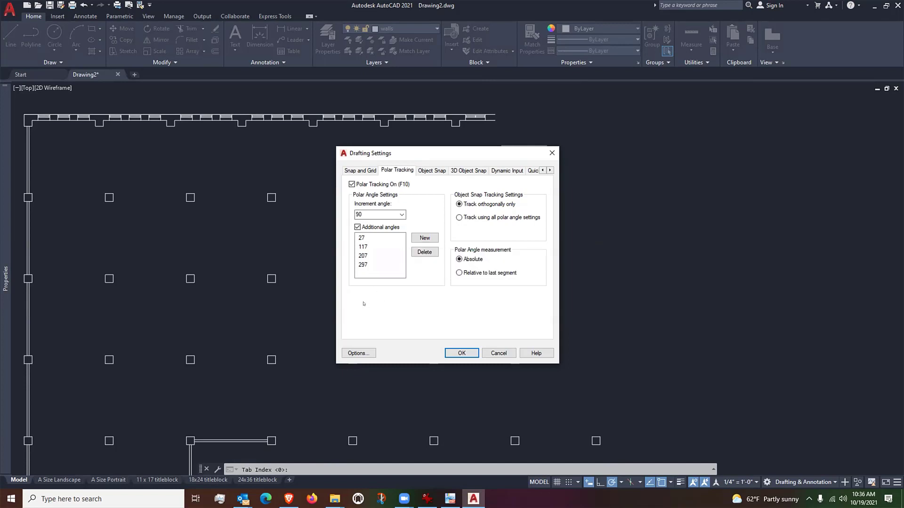
left_click(363, 264)
left_click(424, 252)
left_click(424, 238)
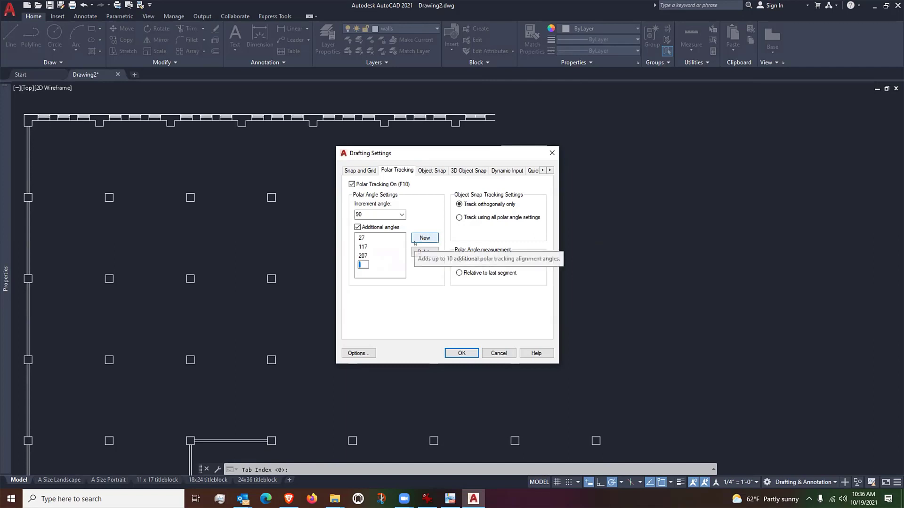
type("297")
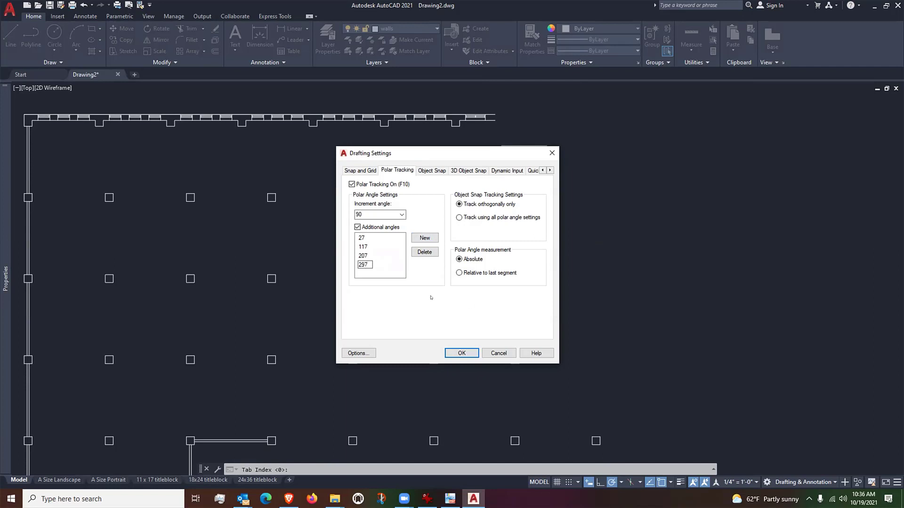
left_click(462, 353)
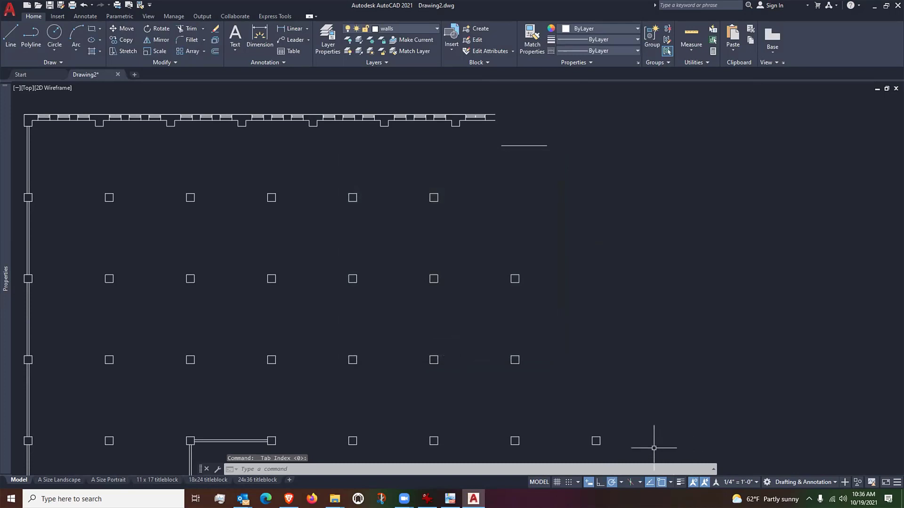
Check the list of additional angles in the polar tracking settings once more
left_click(622, 481)
left_click(626, 469)
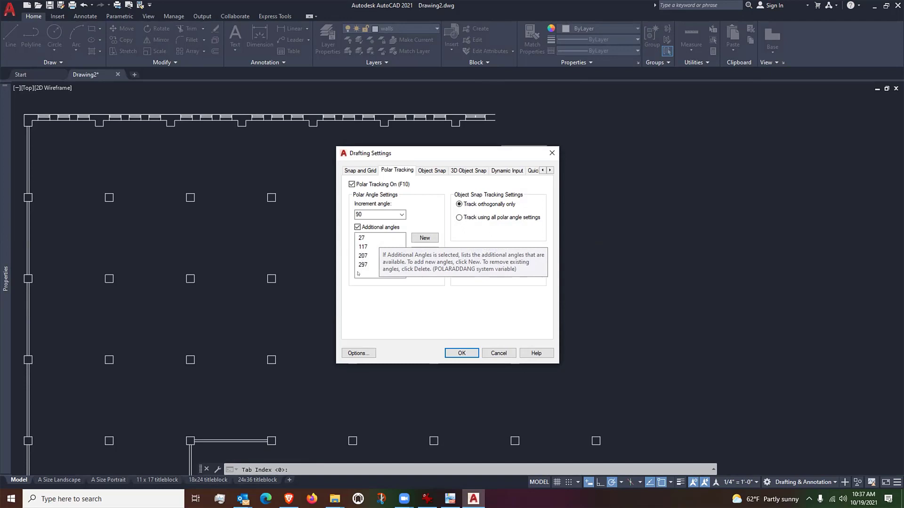
left_click(462, 353)
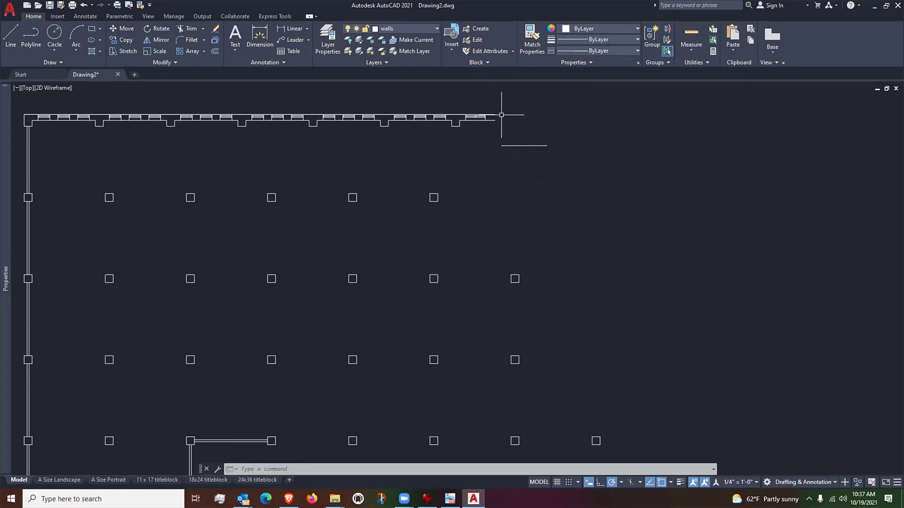
Draw a 100' line from the outer corner of the upper wall's open end, following the 297° polar tracking angle
left_click(11, 35)
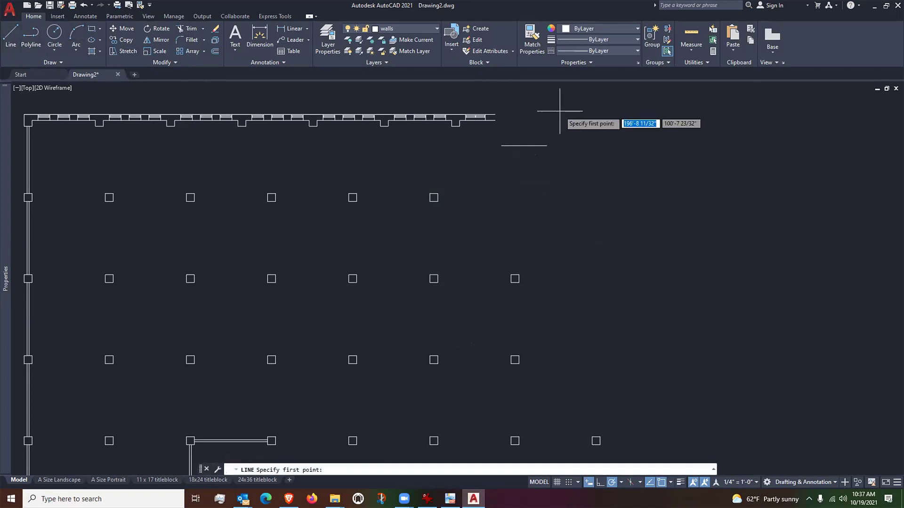
left_click(495, 114)
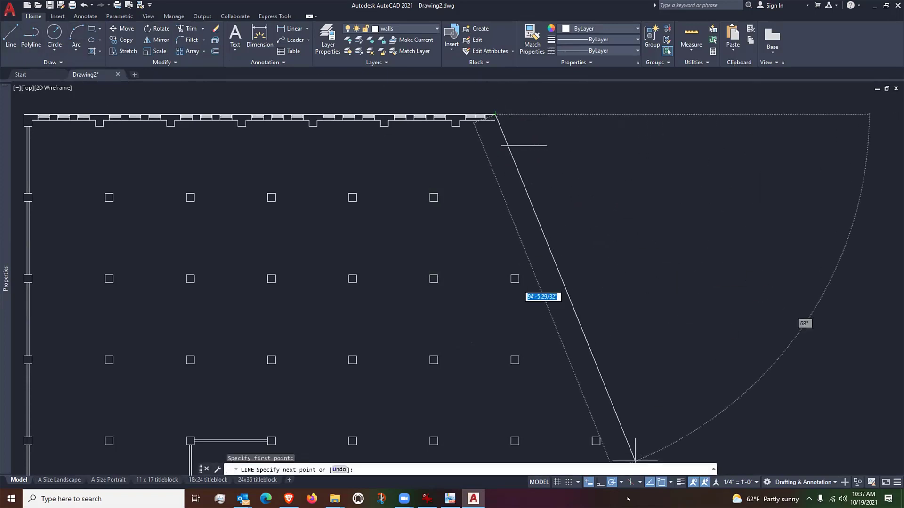
left_click(599, 483)
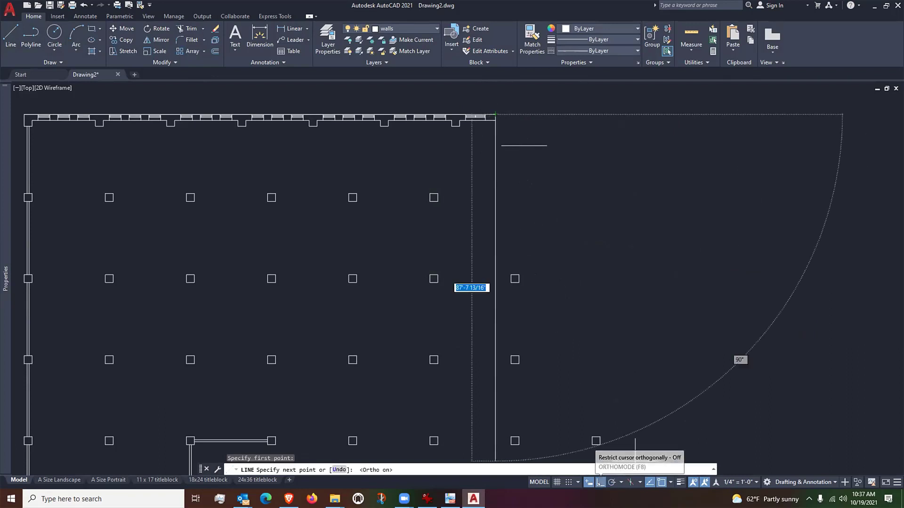
key("F10")
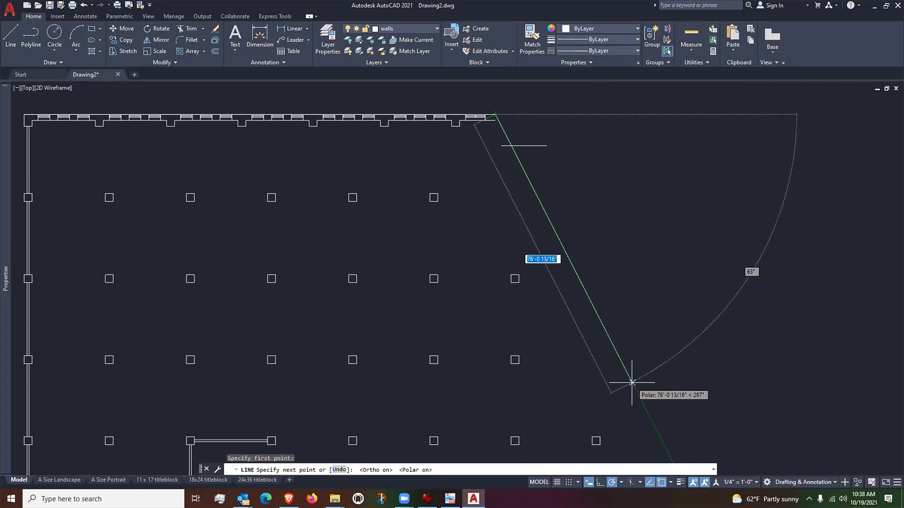
type("100")
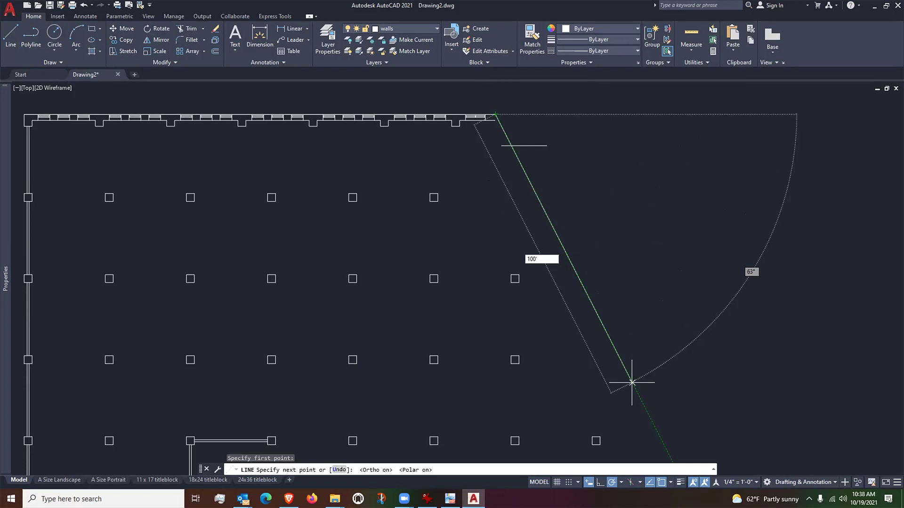
key("Return")
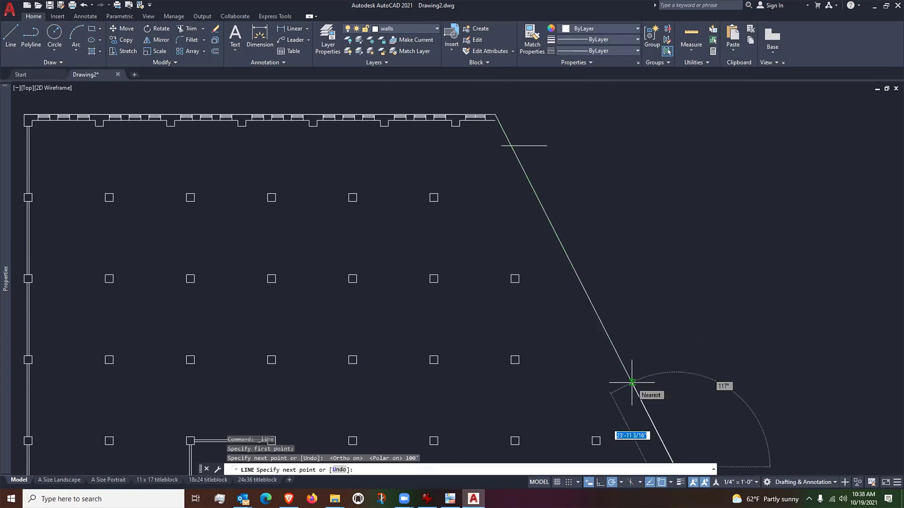
scroll(582, 261, "down", 6)
scroll(581, 263, "up", 6)
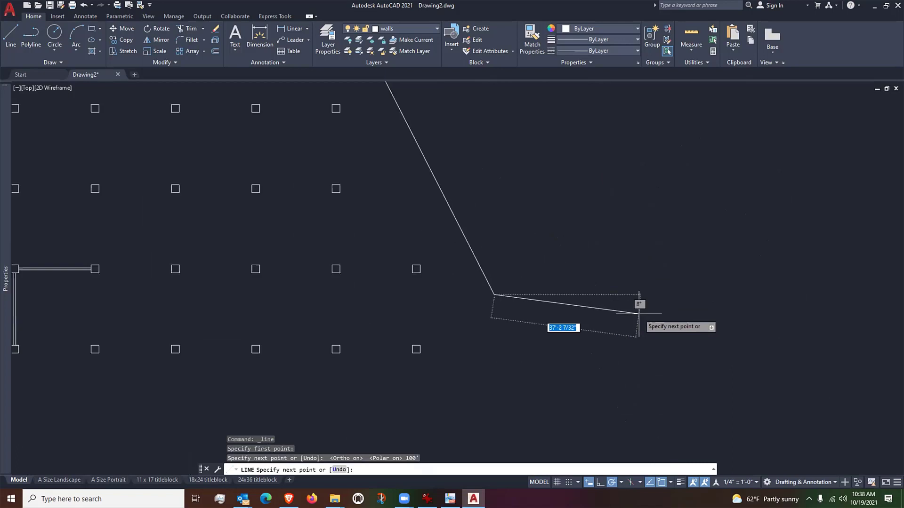
key("Escape")
middle_click_drag(524, 307, 581, 375)
scroll(549, 307, "down", 2)
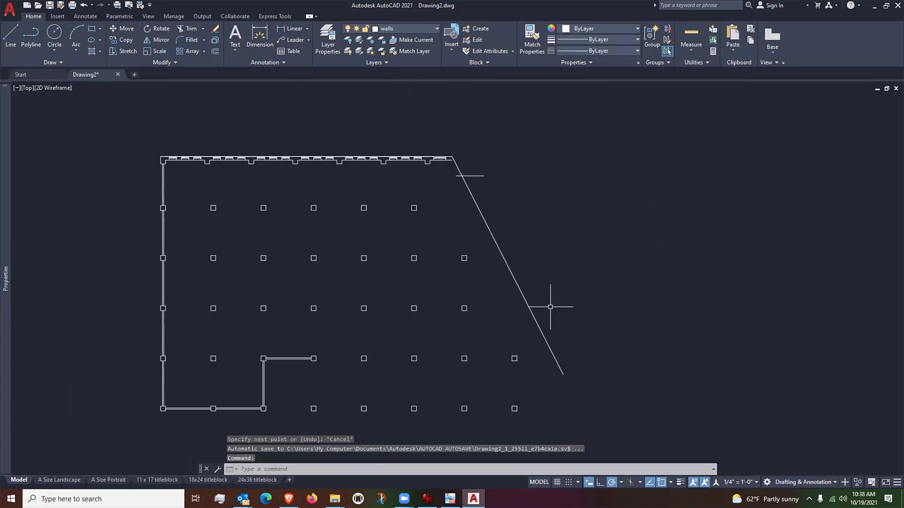
Erase the loose horizontal line crossing the angled wall line near the upper wall's open end
scroll(508, 319, "up", 2)
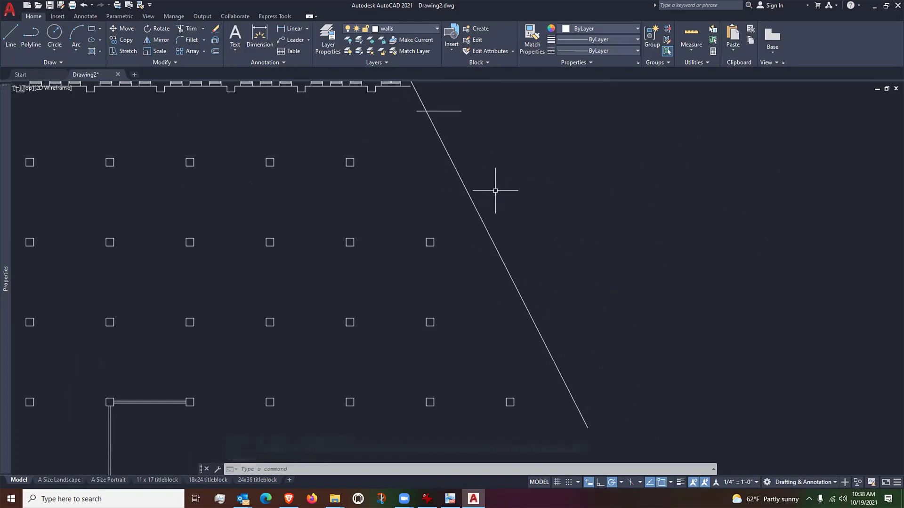
type("e")
key("Return")
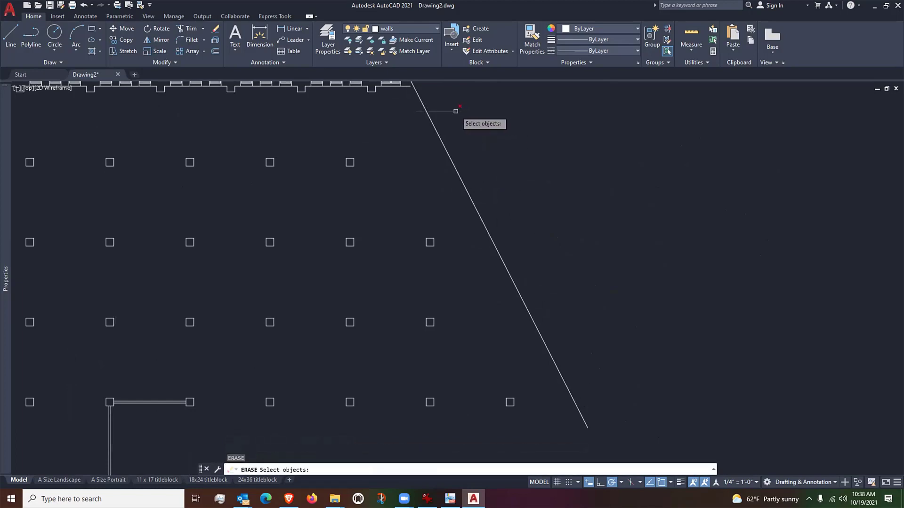
left_click(455, 112)
key("Return")
scroll(487, 144, "down", 2)
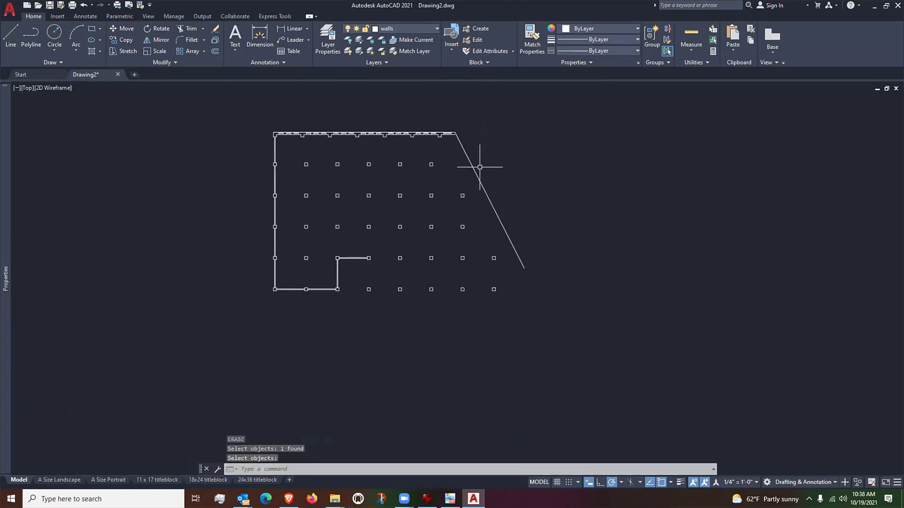
scroll(421, 148, "up", 2)
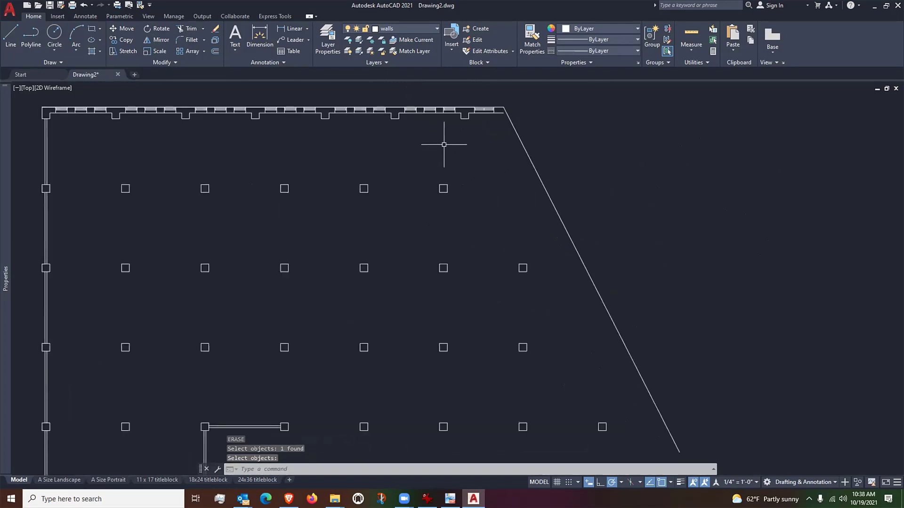
middle_click_drag(446, 143, 417, 144)
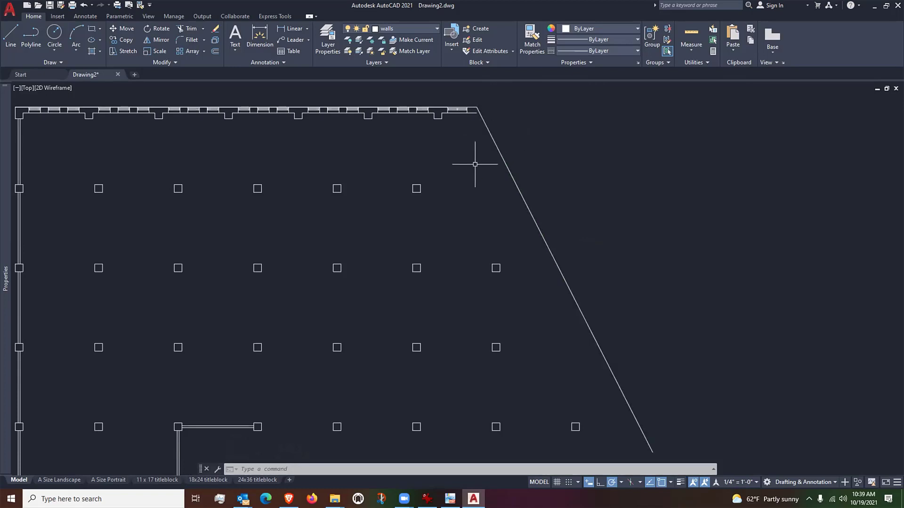
Offset the angled exterior wall line 18" toward the inside of the building
type("o")
key("Return")
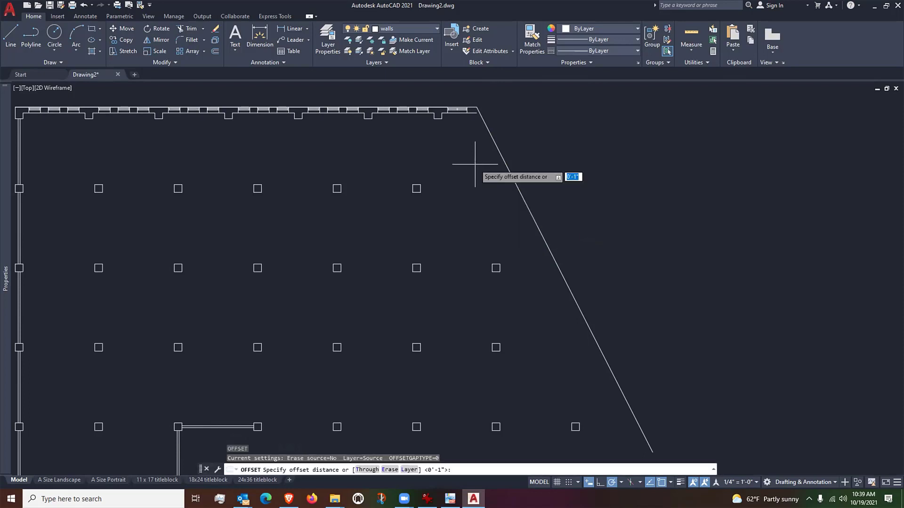
type("18")
key("Return")
left_click(498, 151)
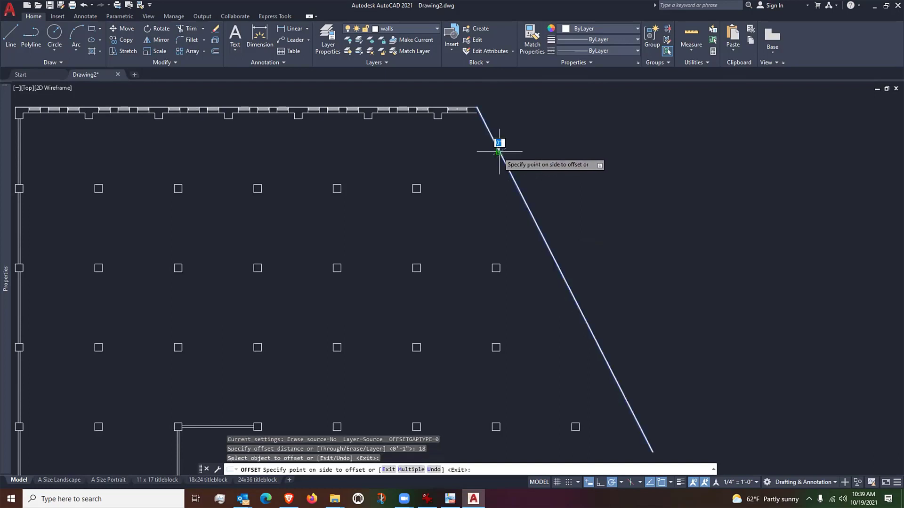
left_click(475, 160)
scroll(475, 163, "down", 2)
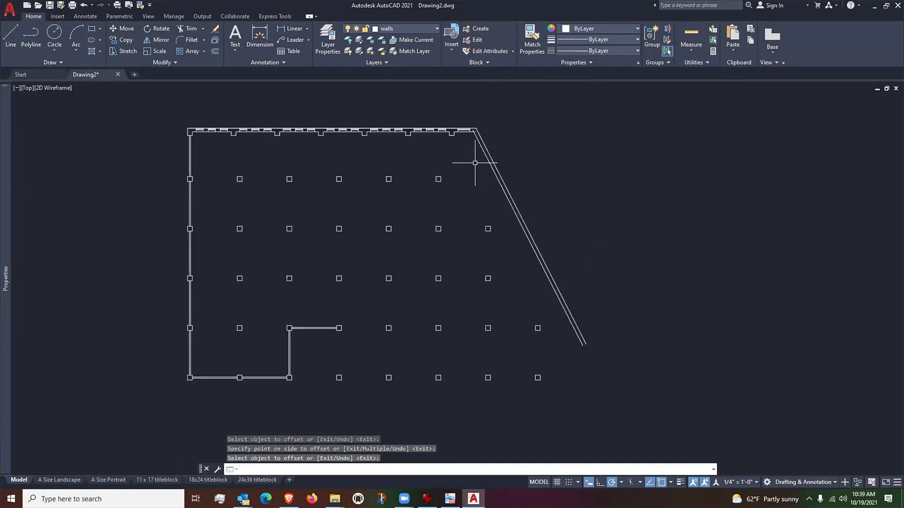
scroll(475, 163, "up", 2)
scroll(491, 188, "down", 2)
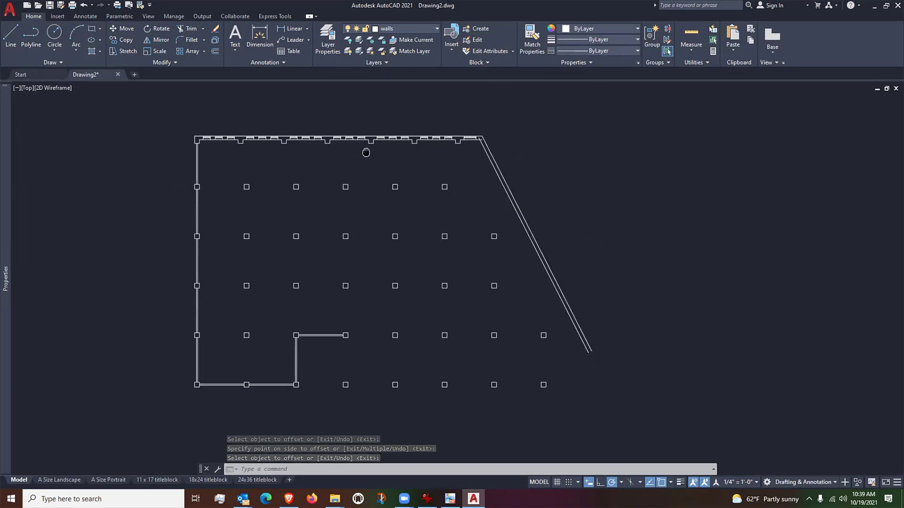
middle_click_drag(366, 151, 364, 162)
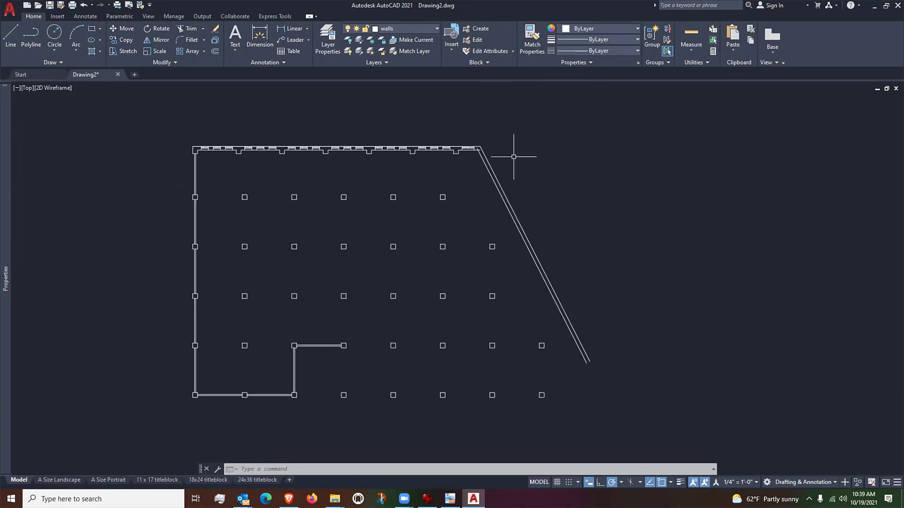
scroll(516, 151, "up", 2)
scroll(491, 162, "down", 2)
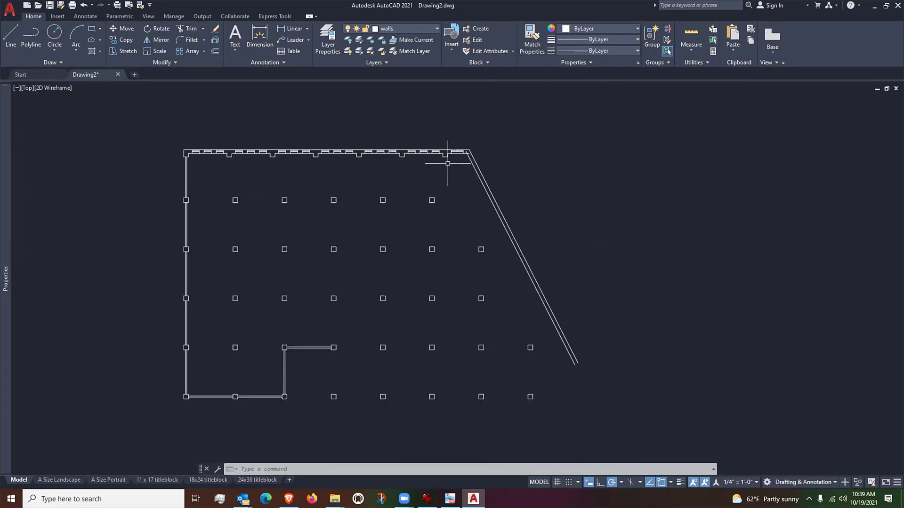
mouse_move(447, 163)
middle_mouse_down()
mouse_move(478, 157)
mouse_move(474, 169)
middle_mouse_up()
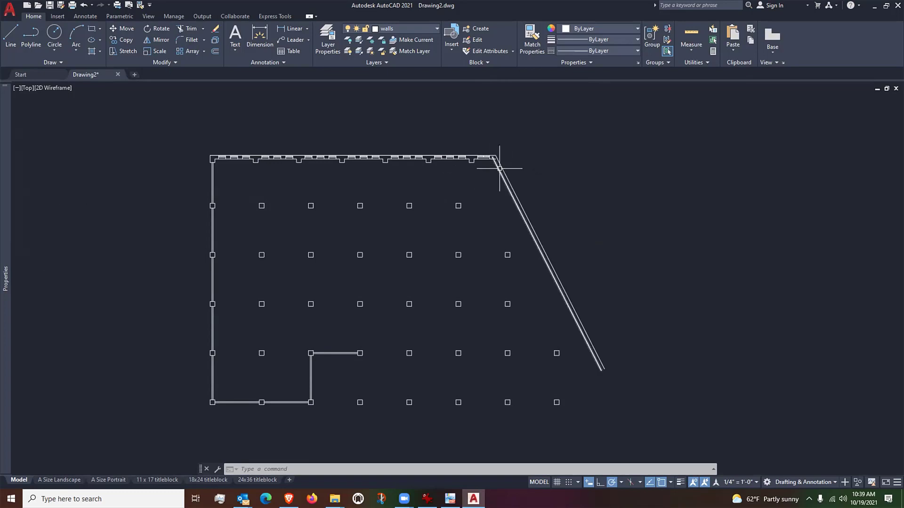
Examine the upper window wall, its corner with the angled wall, and the column grid below
scroll(499, 168, "up", 4)
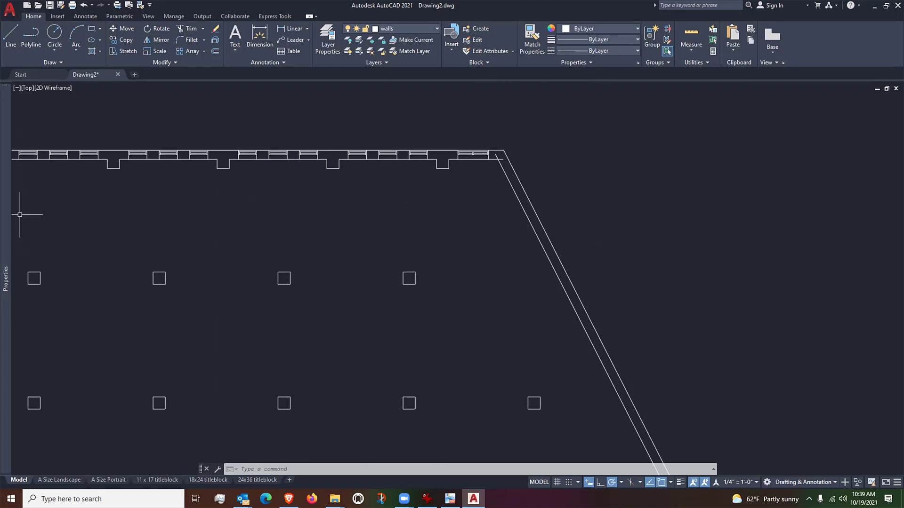
left_click(503, 295)
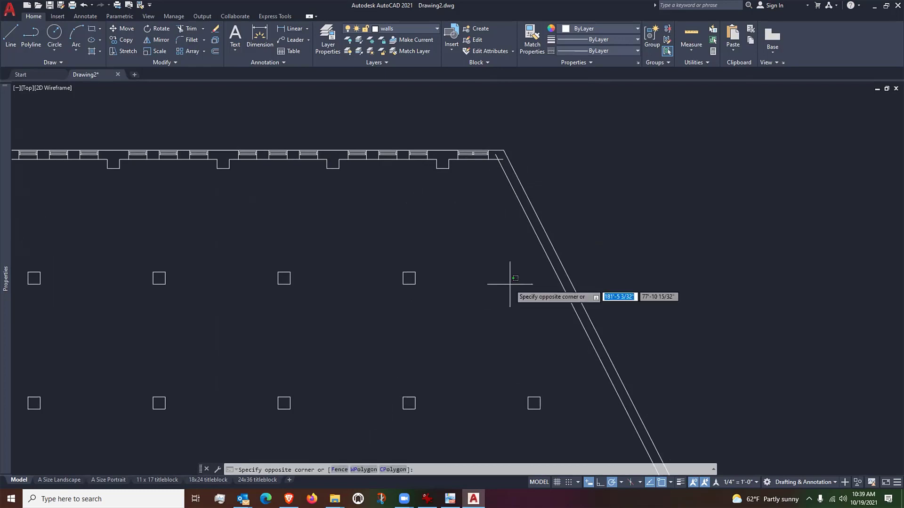
scroll(518, 292, "down", 4)
scroll(470, 268, "up", 2)
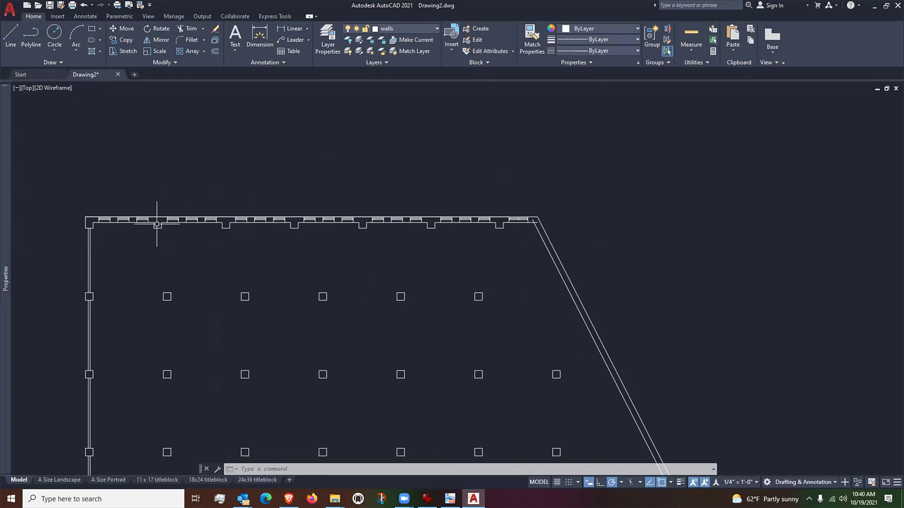
scroll(240, 250, "down", 2)
scroll(240, 250, "up", 2)
middle_click_drag(169, 418, 210, 297)
scroll(207, 295, "down", 5)
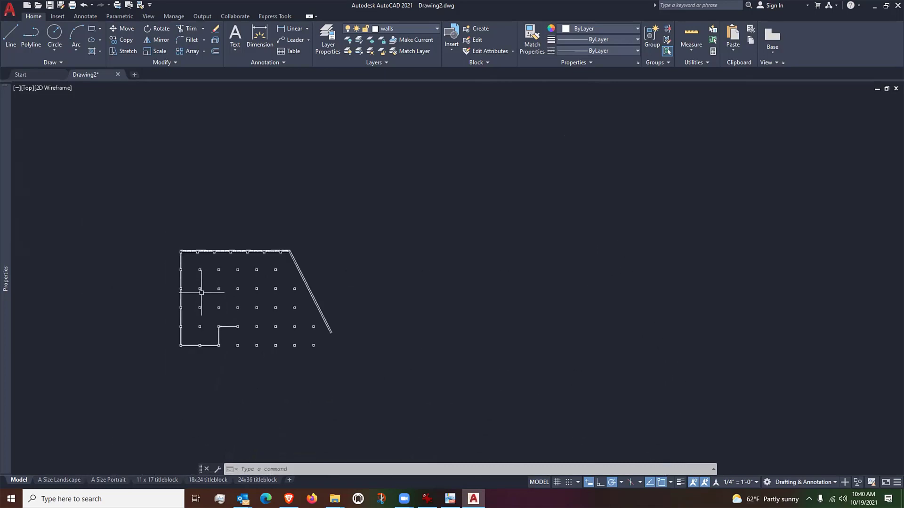
scroll(201, 292, "up", 4)
scroll(141, 429, "up", 4)
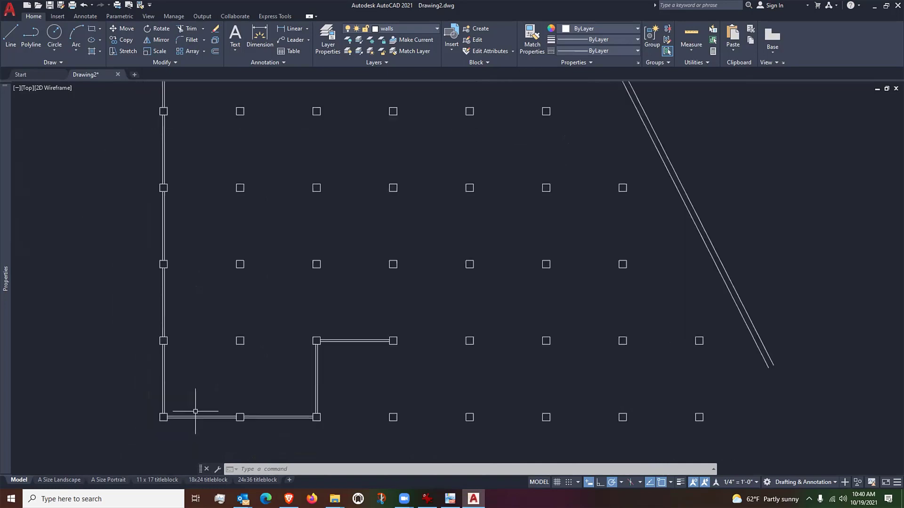
scroll(196, 412, "down", 3)
scroll(295, 268, "up", 6)
middle_click_drag(299, 272, 453, 286)
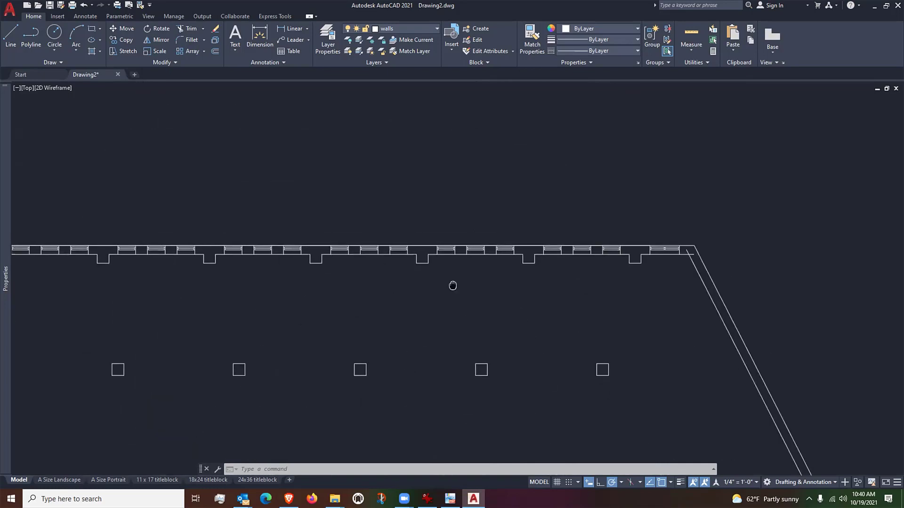
scroll(626, 266, "down", 2)
scroll(658, 259, "up", 2)
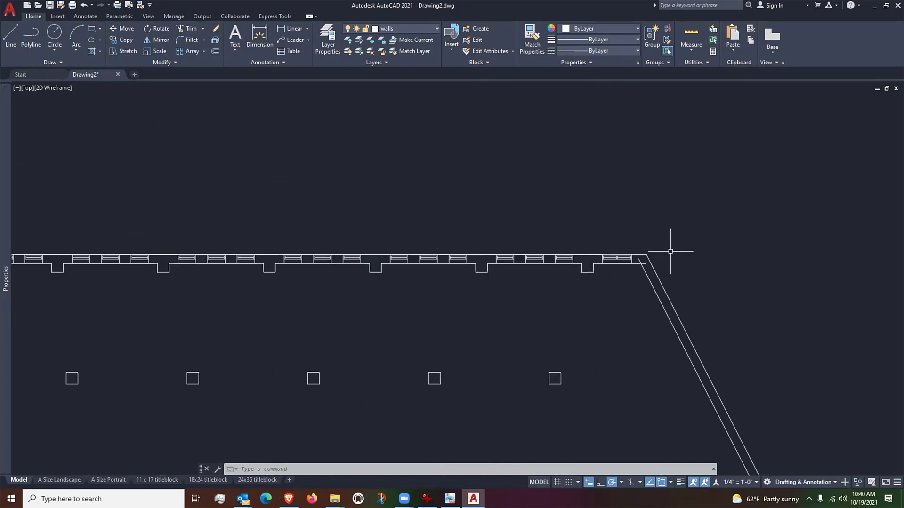
scroll(670, 252, "up", 4)
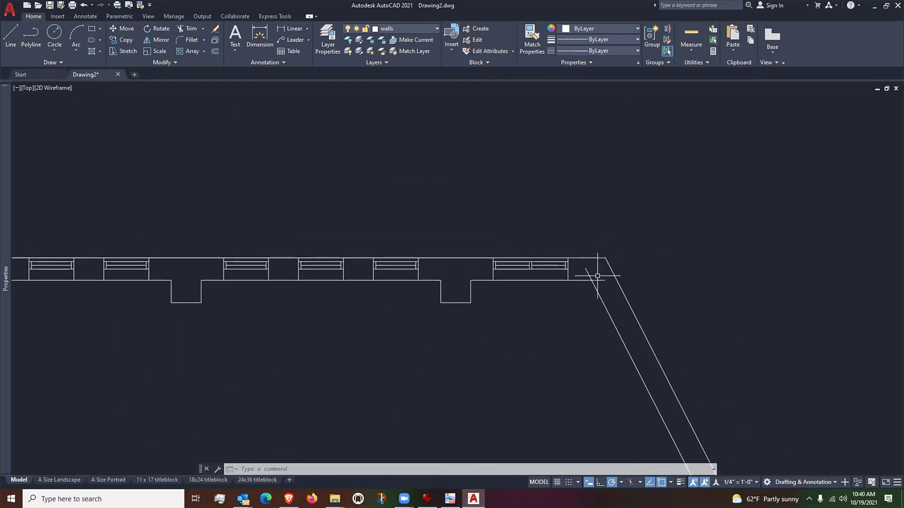
scroll(583, 252, "down", 3)
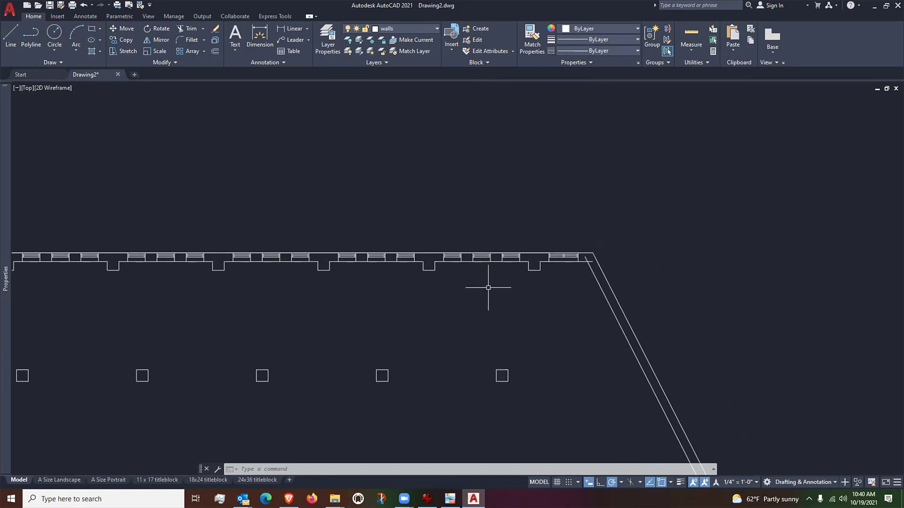
scroll(488, 287, "down", 2)
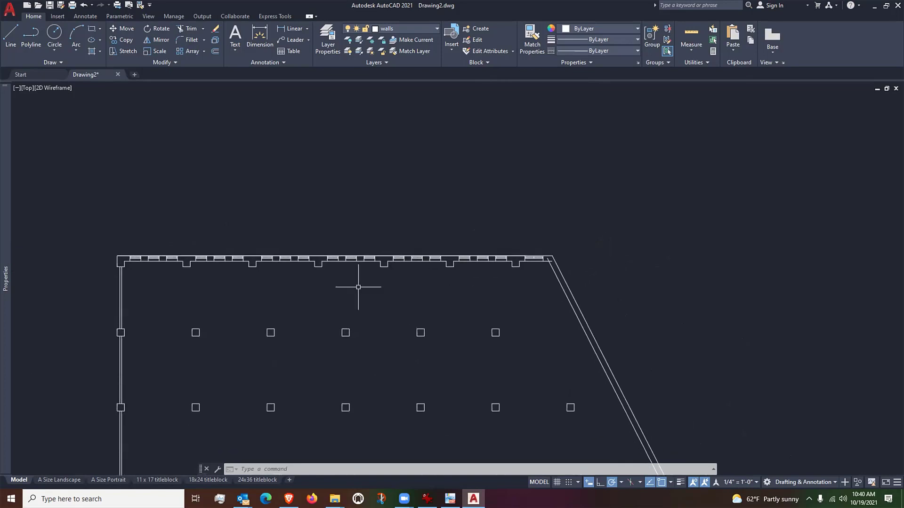
Mirror the upper wall's windows and pilasters, excluding the first bay, across the line from the outer corner to the inner wall intersection, keeping the originals
left_click(155, 40)
scroll(186, 259, "up", 5)
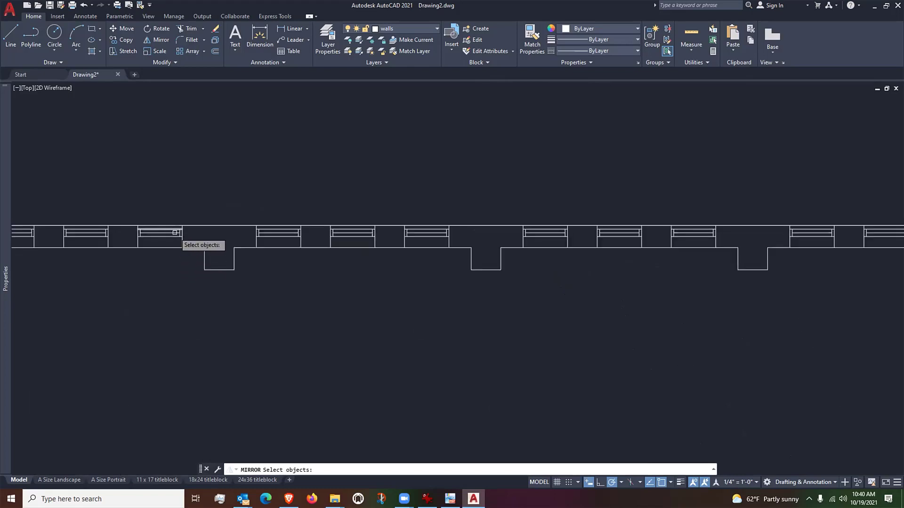
left_click(182, 209)
left_click(212, 280)
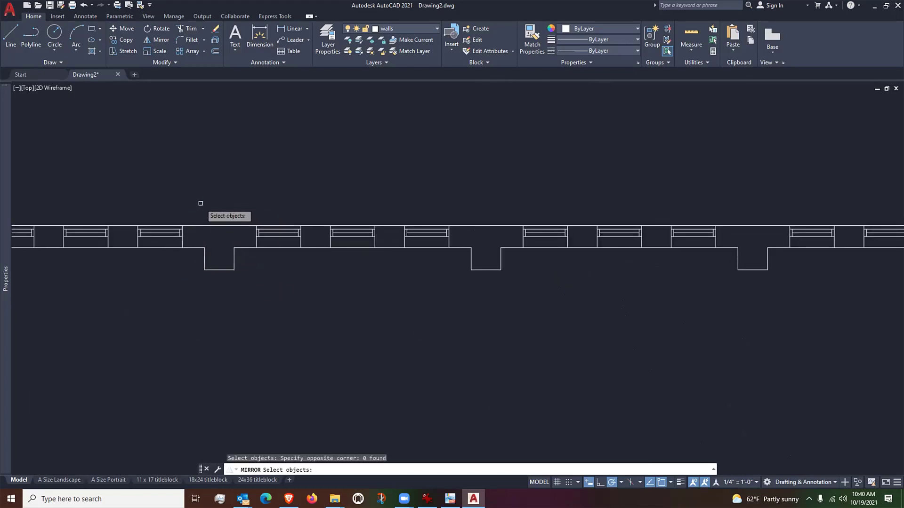
left_click(180, 200)
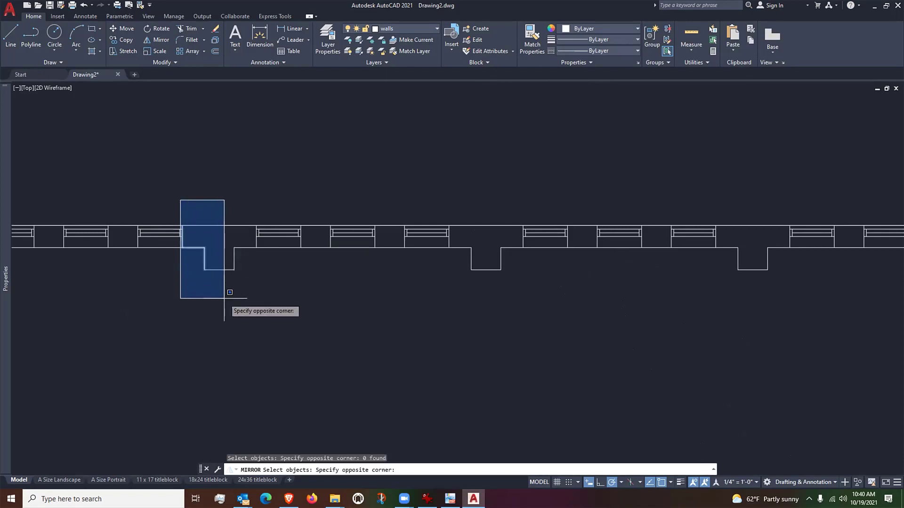
scroll(224, 298, "down", 6)
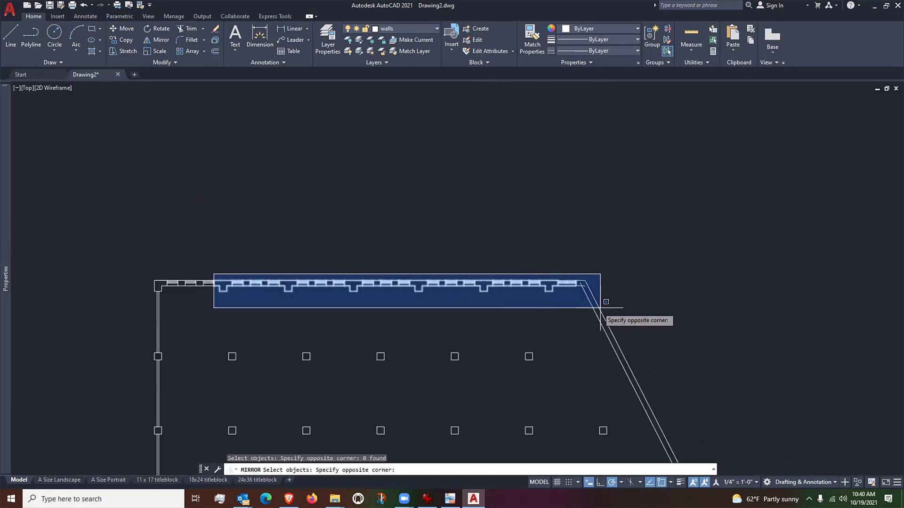
left_click(616, 305)
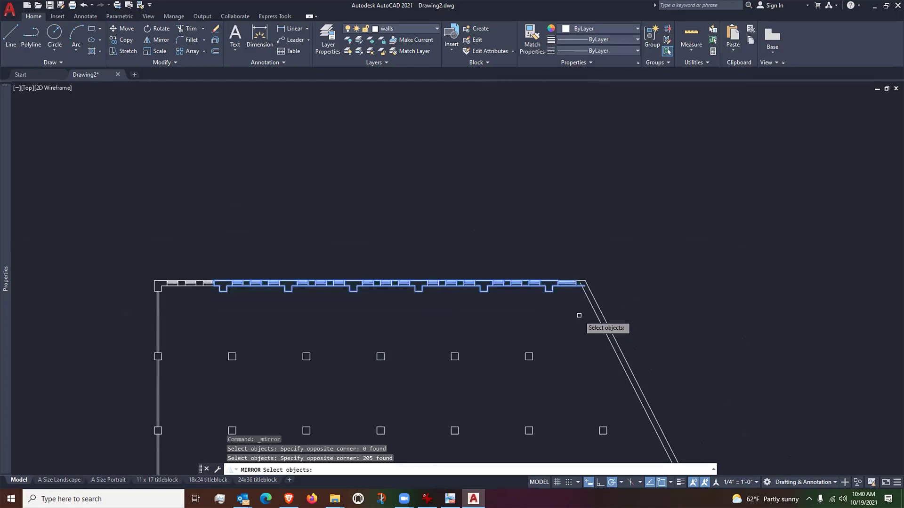
scroll(579, 314, "up", 4)
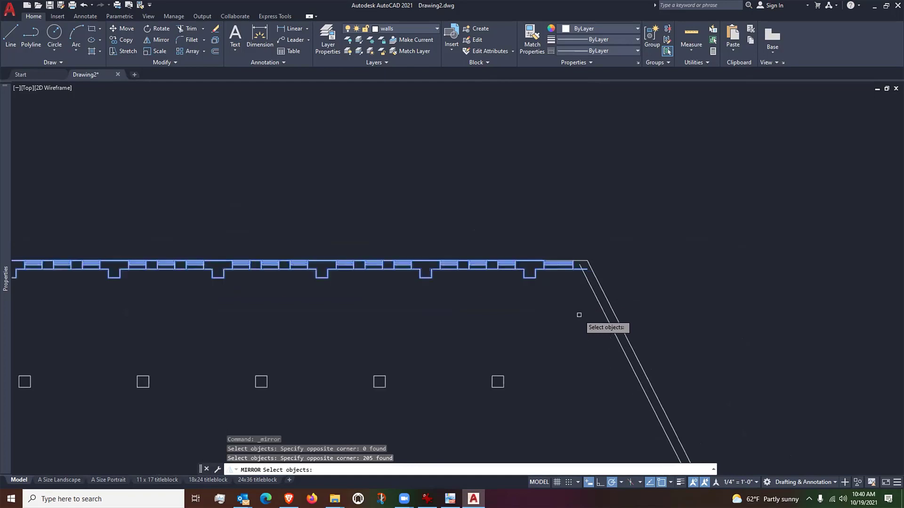
scroll(579, 315, "down", 2)
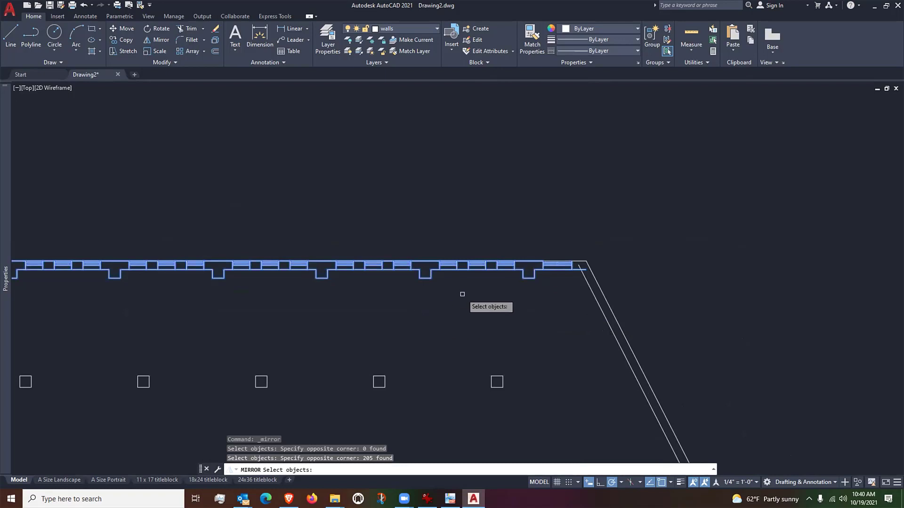
key("Return")
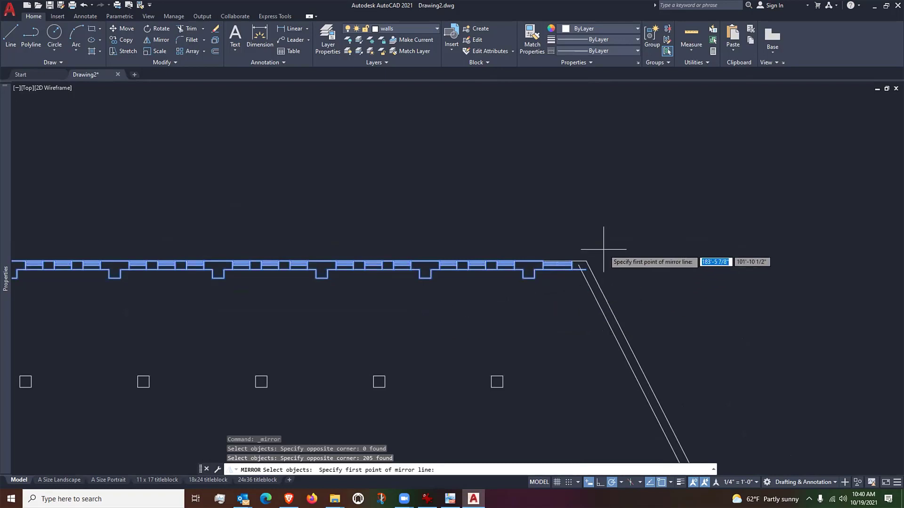
scroll(586, 261, "up", 4)
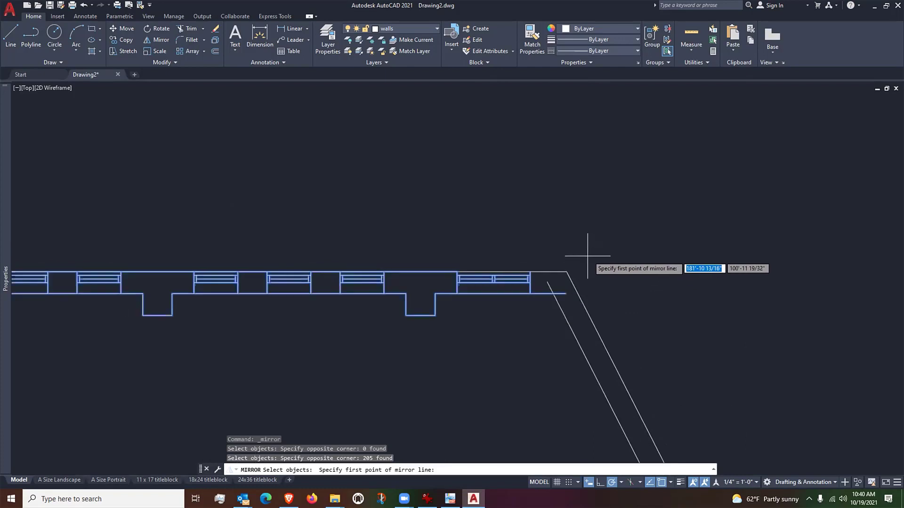
left_click(557, 273)
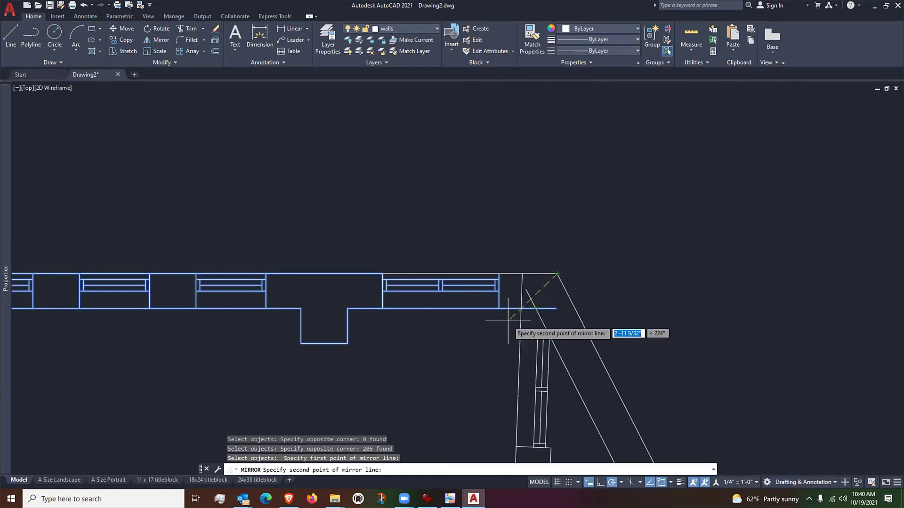
left_click(535, 308)
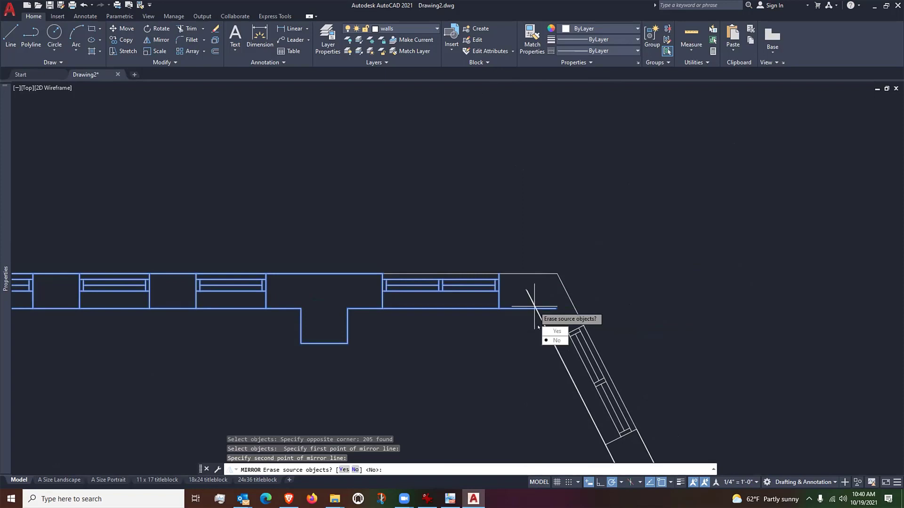
left_click(555, 341)
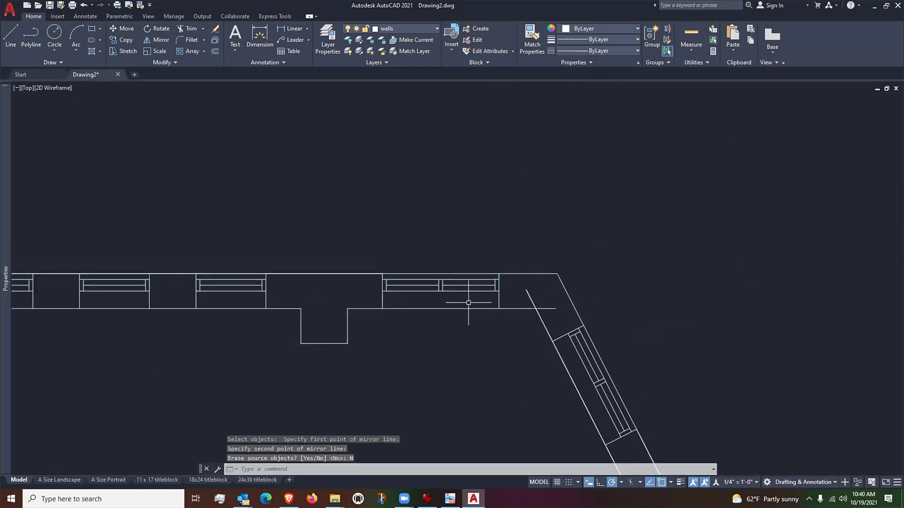
Erase the inner angled offset line that closes off the mirrored pilasters
scroll(478, 246, "down", 2)
scroll(540, 219, "down", 2)
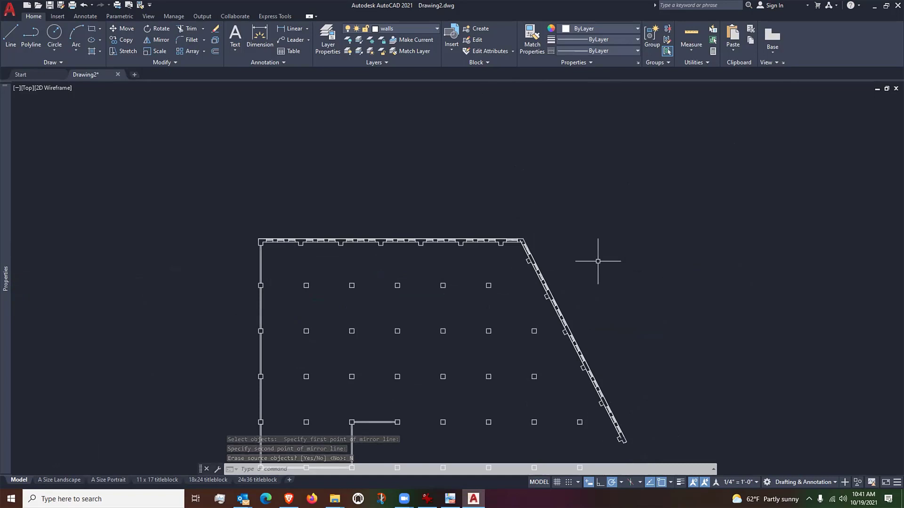
scroll(537, 246, "up", 10)
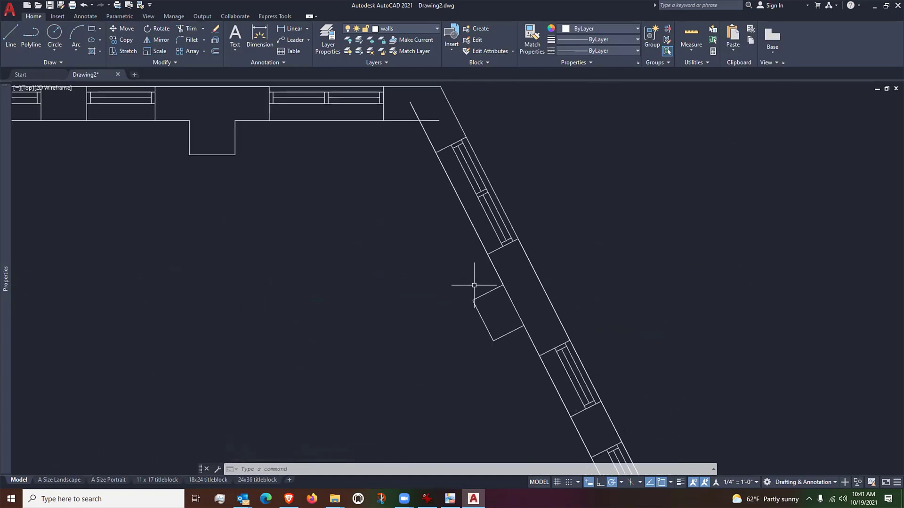
middle_click_drag(420, 232, 428, 242)
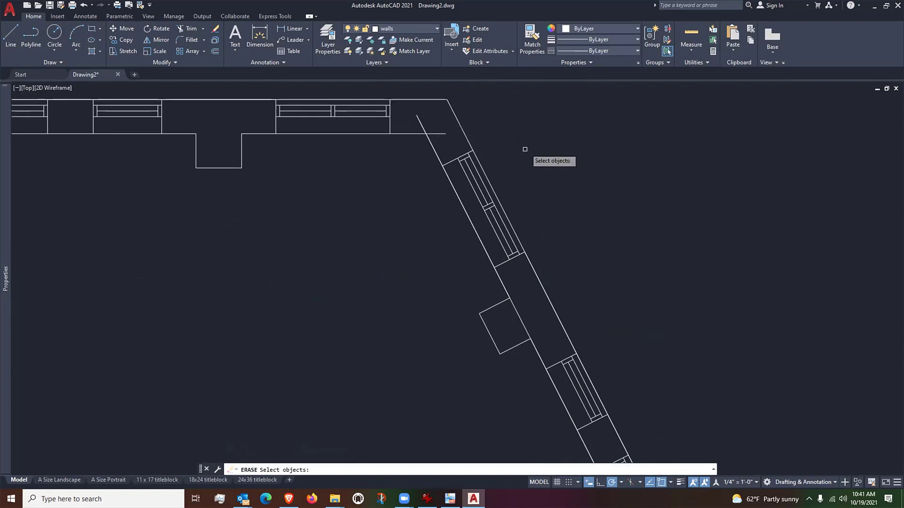
left_click(484, 167)
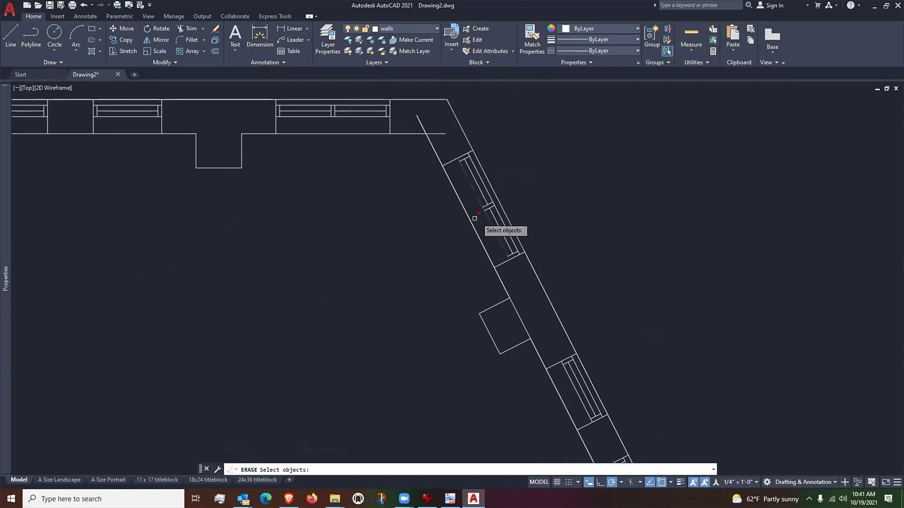
left_click(518, 305)
key("Return")
Try erasing the long outer line of the angled wall and undo the erasure
key("Return")
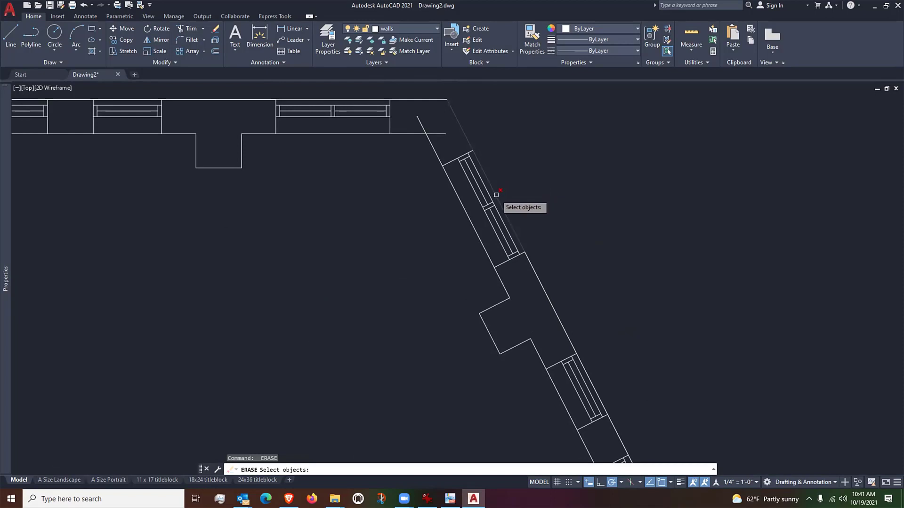
left_click(510, 194)
key("Return")
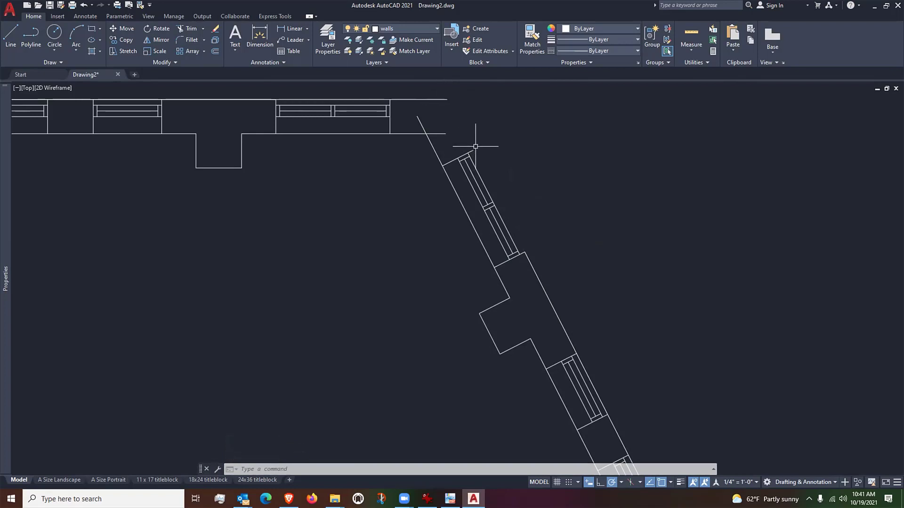
key("ctrl+z")
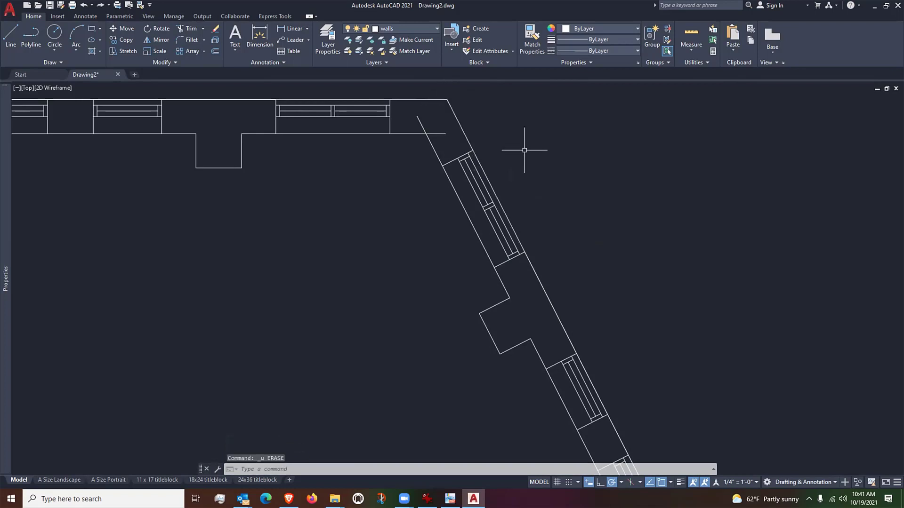
Fillet the outer angled wall line to the upper jamb line of the first window below the corner
left_click(190, 40)
scroll(472, 136, "up", 2)
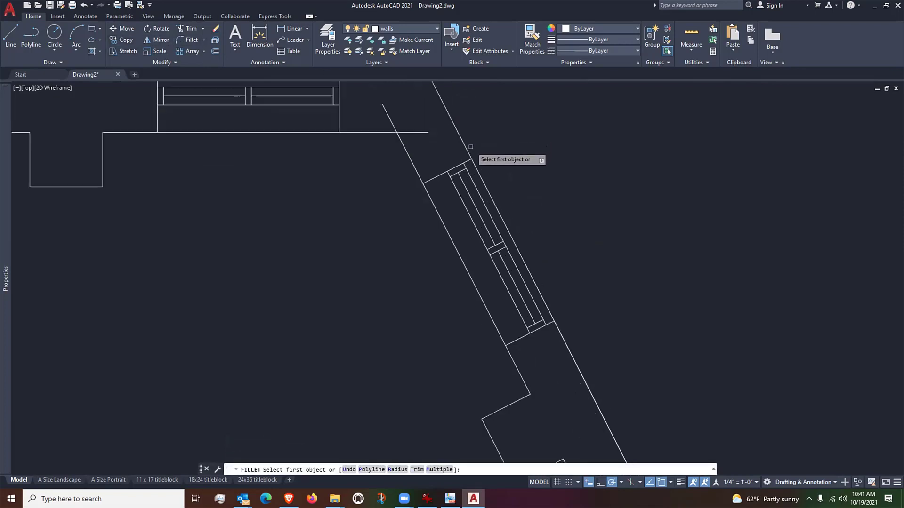
left_click(470, 150)
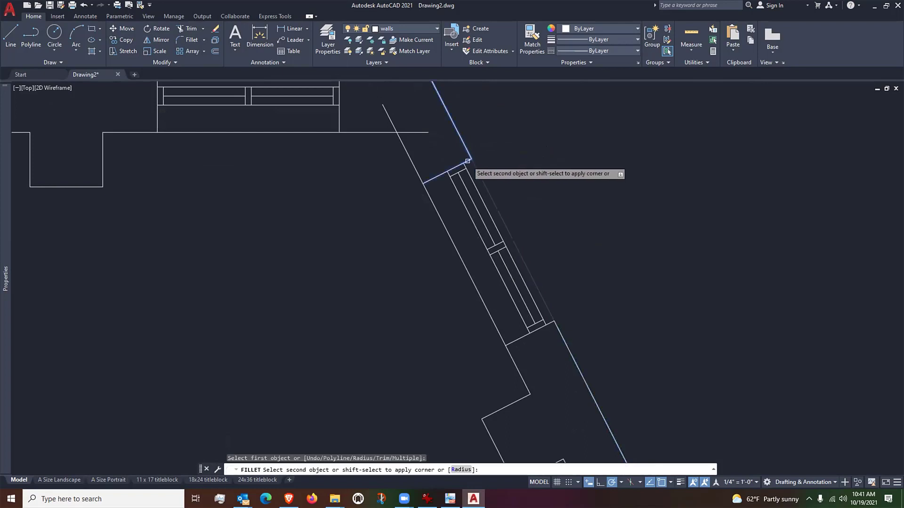
left_click(466, 162)
scroll(520, 164, "down", 3)
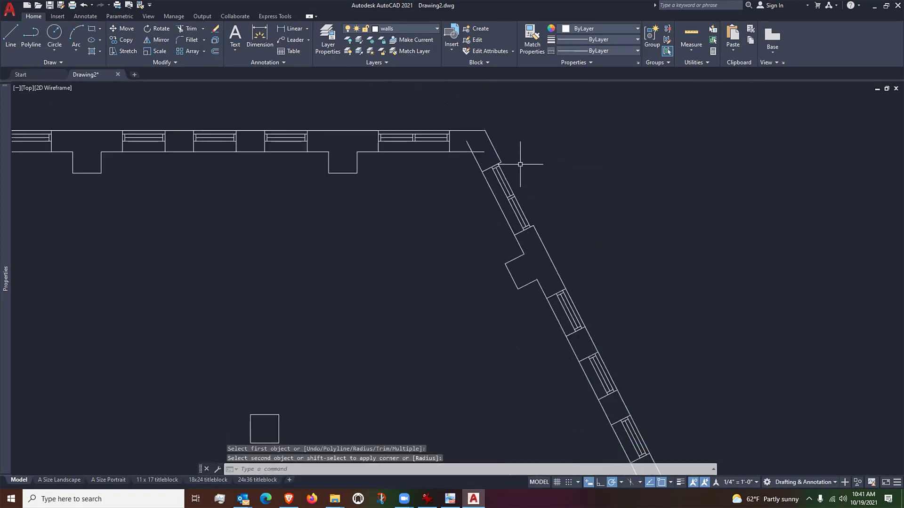
scroll(520, 164, "up", 2)
key("Return")
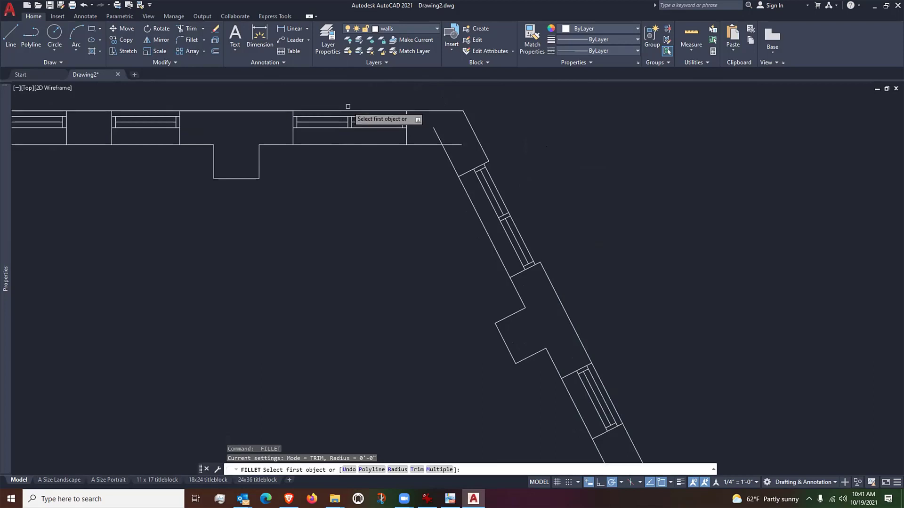
key("Escape")
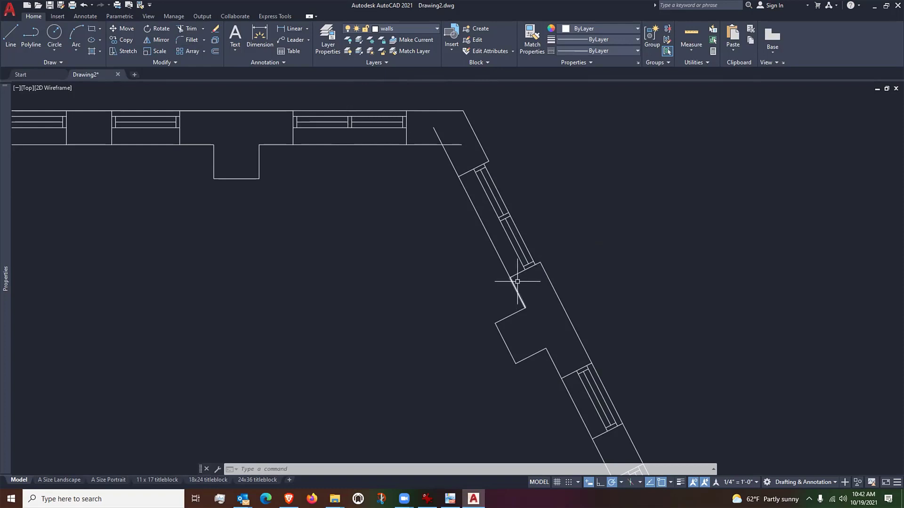
scroll(500, 231, "down", 3)
scroll(486, 297, "up", 2)
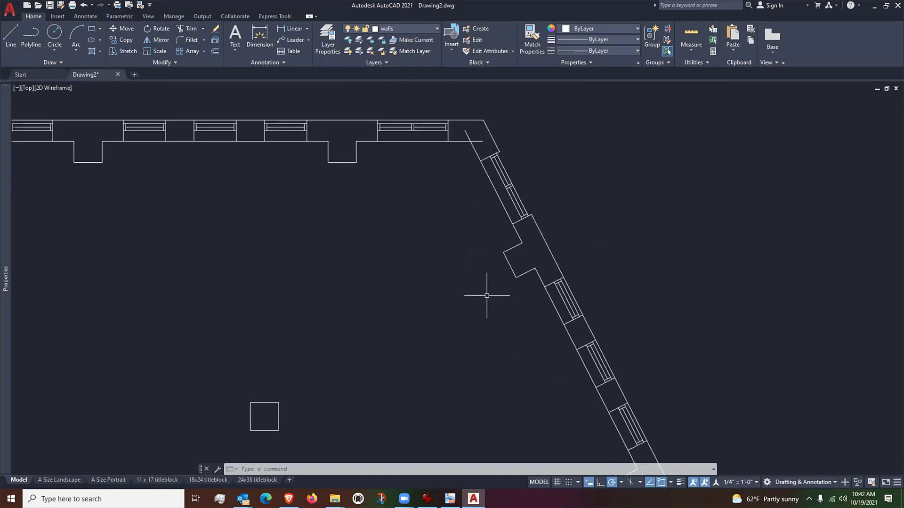
Review the additional angles in the polar tracking settings and close the settings without changes
middle_click_drag(479, 250, 466, 276)
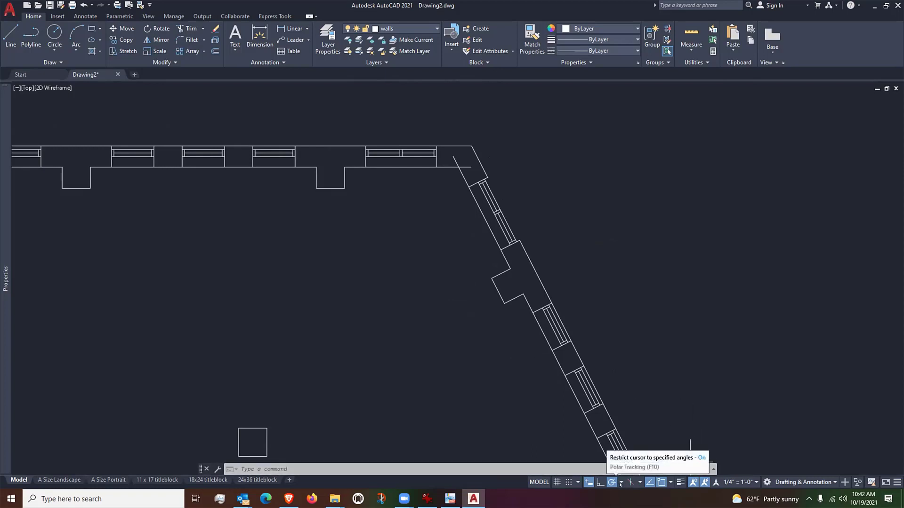
left_click(621, 482)
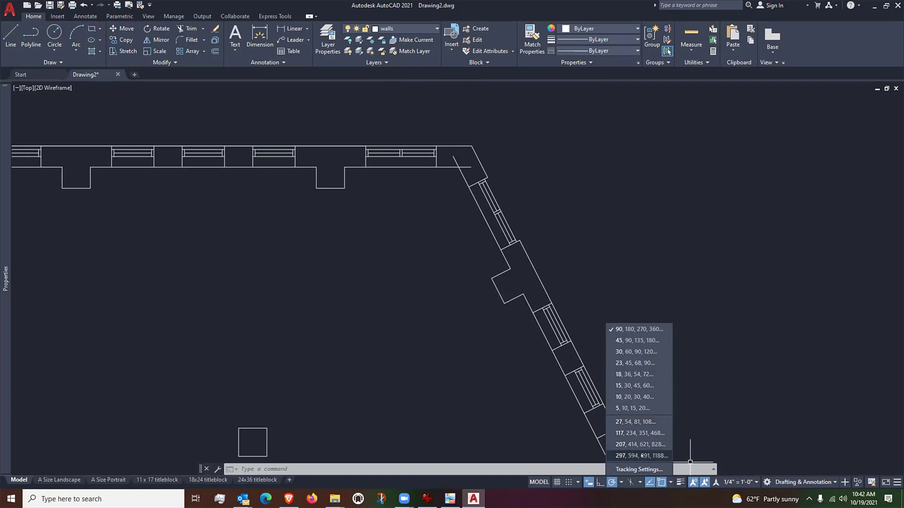
left_click(639, 469)
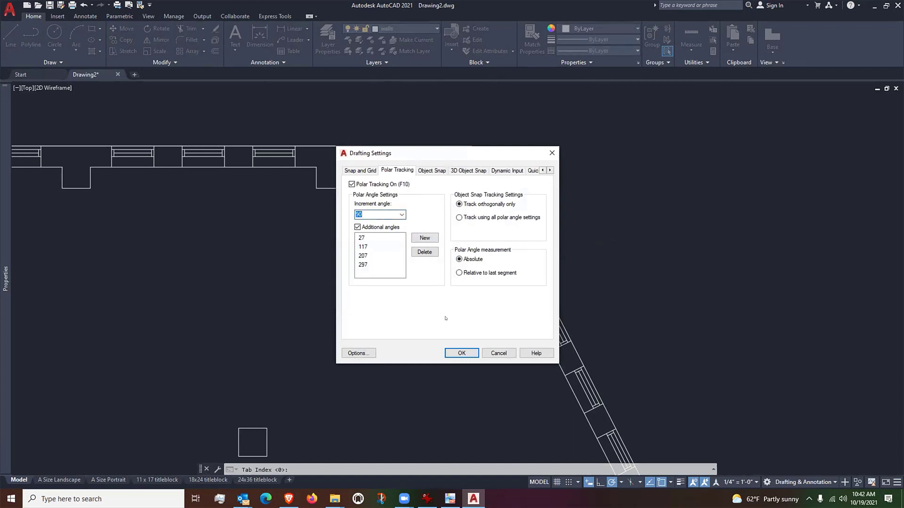
left_click(498, 353)
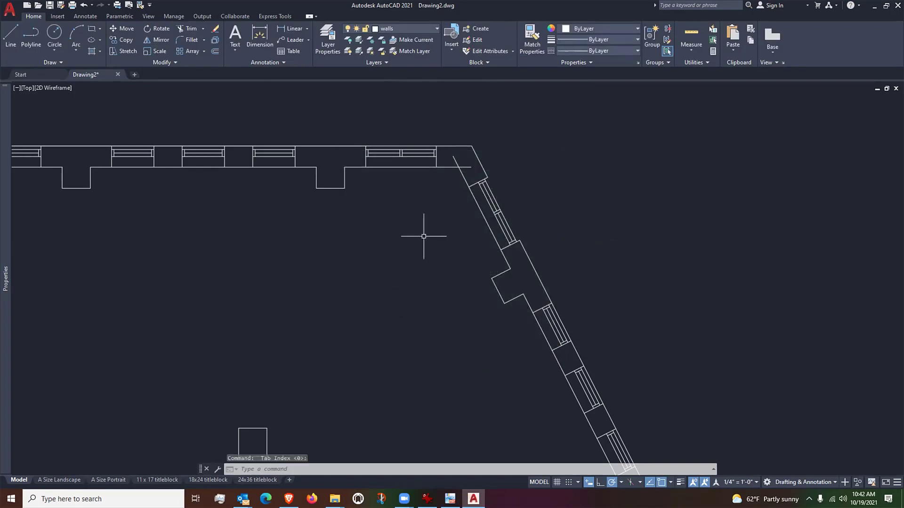
Try erasing the upper wall's outer line beside the angled corner and undo the erasure
middle_click_drag(423, 235, 469, 265)
scroll(500, 157, "up", 2)
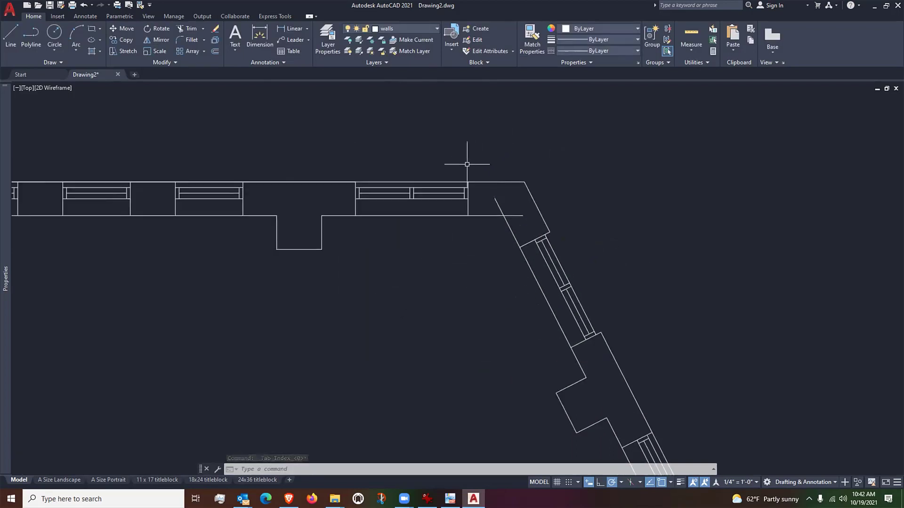
left_click(456, 182)
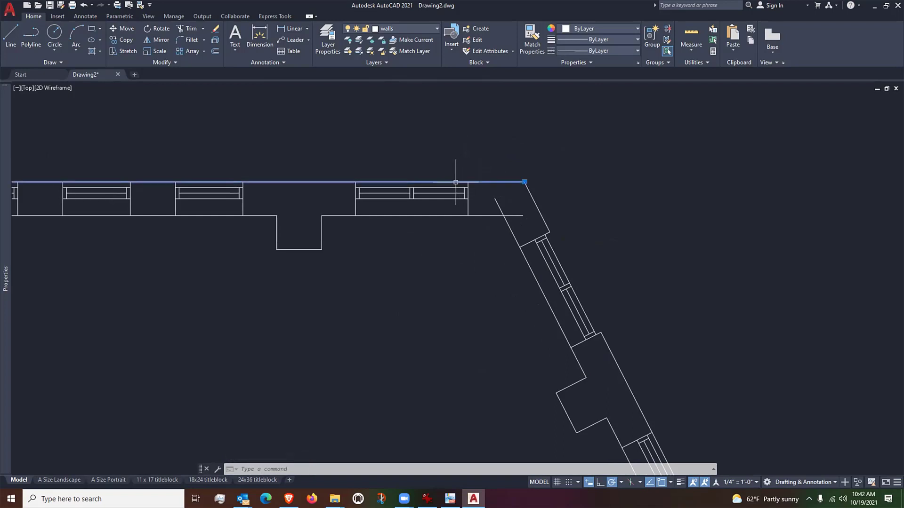
type("e")
key("Return")
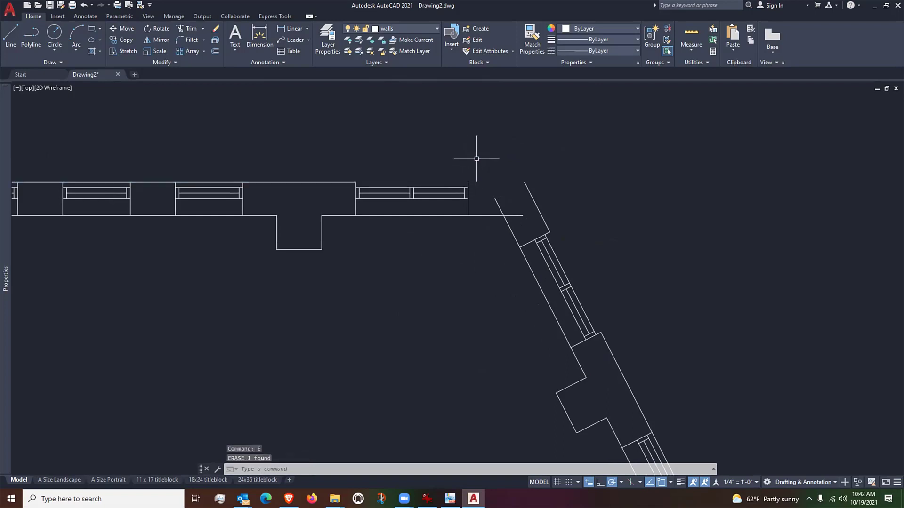
key("ctrl+z")
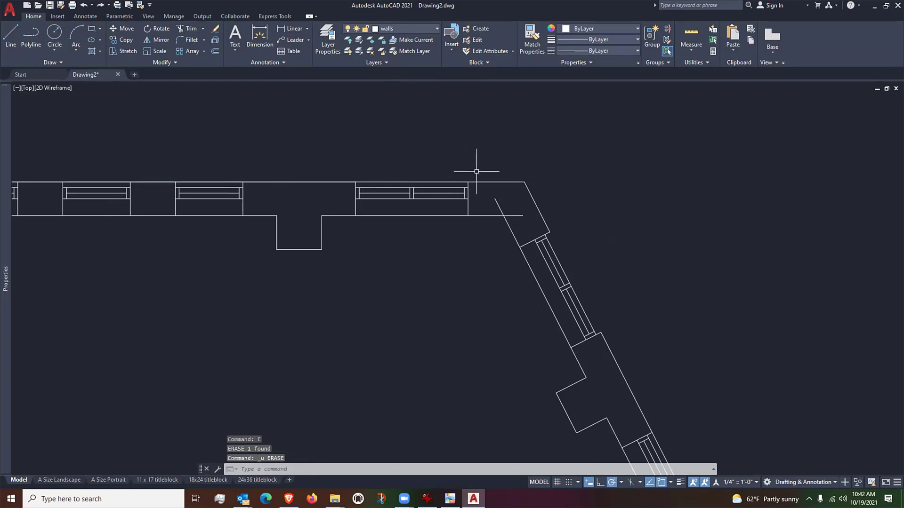
Fillet the upper wall's outer line to the jamb line of the last window before the angled corner
left_click(198, 37)
scroll(484, 183, "up", 2)
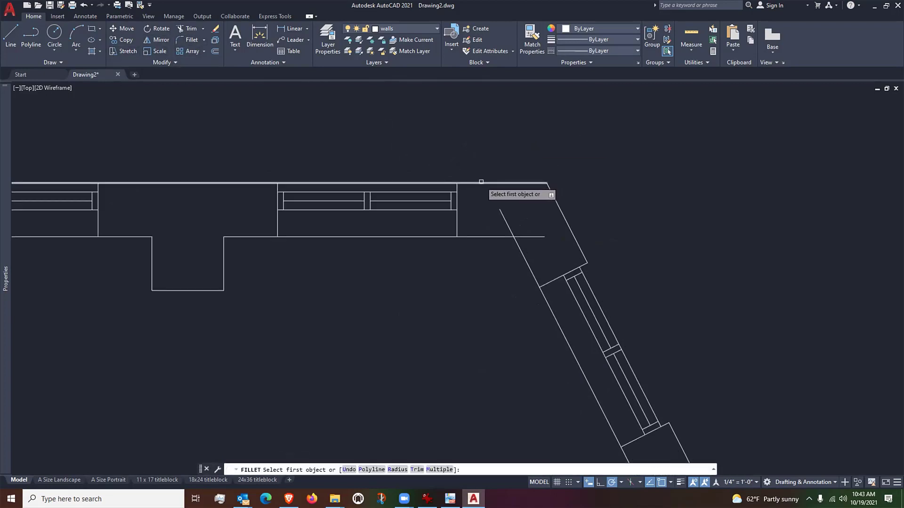
left_click(469, 183)
left_click(457, 188)
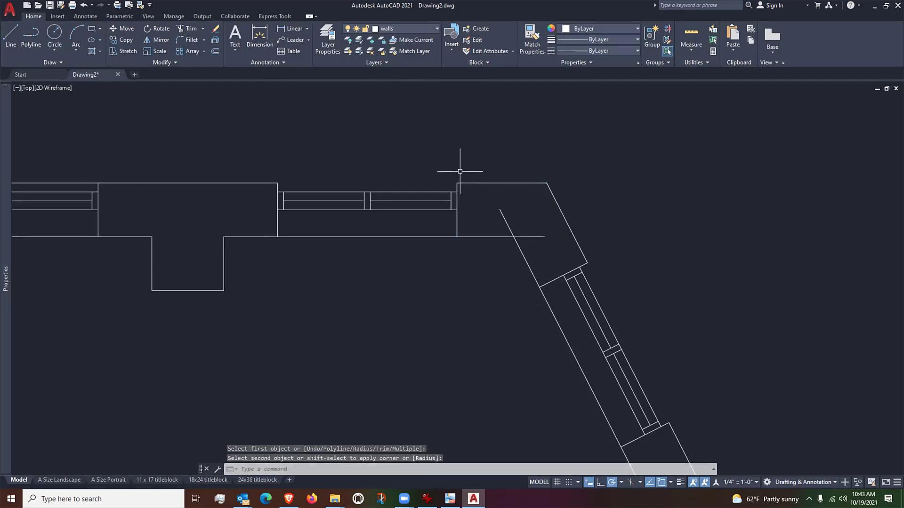
scroll(461, 172, "down", 2)
scroll(479, 197, "up", 1)
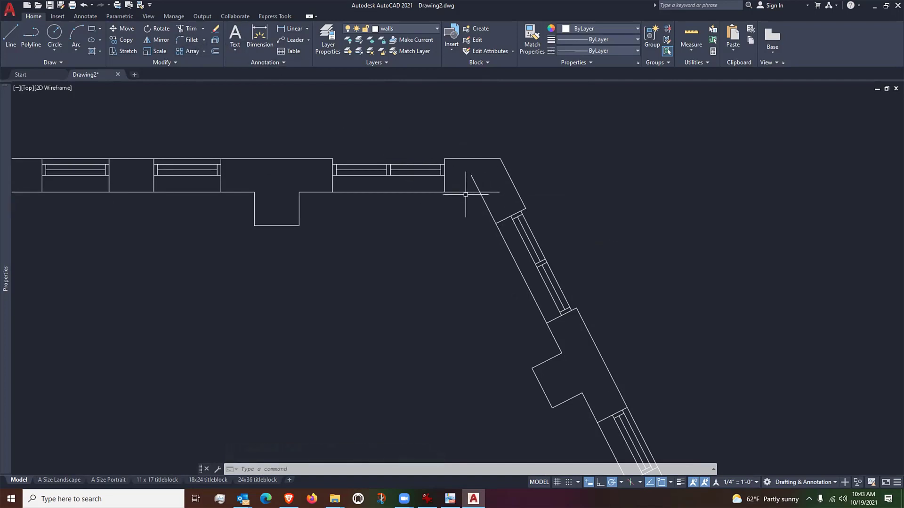
Fillet the inner lines of the upper wall and the angled wall into a clean corner
left_click(189, 39)
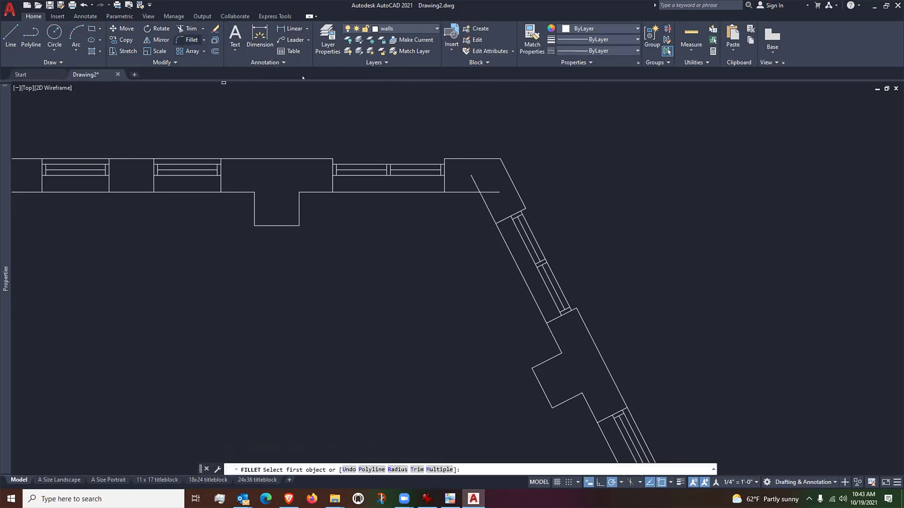
left_click(471, 192)
left_click(480, 198)
key("Escape")
scroll(512, 175, "down", 5)
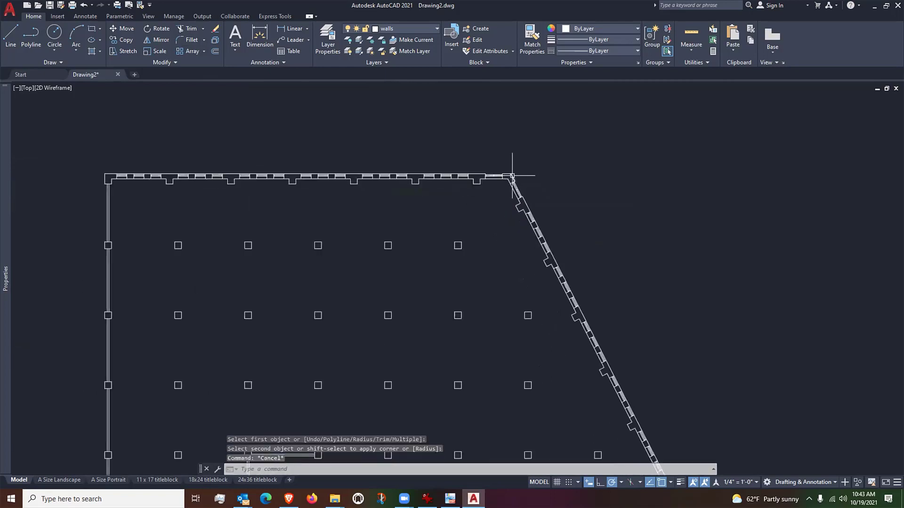
Draw a line from the midpoint of the angled wall's lowest pilaster face into the building, perpendicular to that face
middle_click_drag(468, 225, 453, 161)
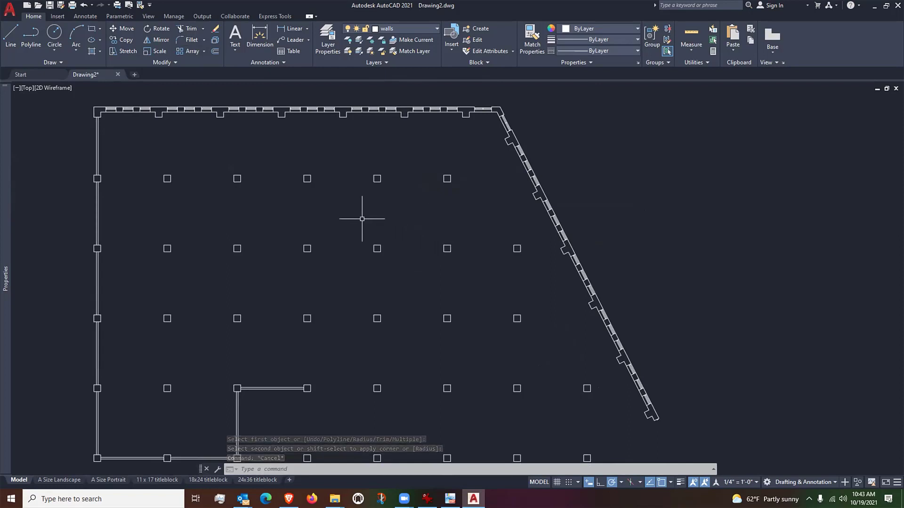
mouse_move(365, 214)
middle_mouse_down()
mouse_move(391, 224)
mouse_move(383, 214)
middle_mouse_up()
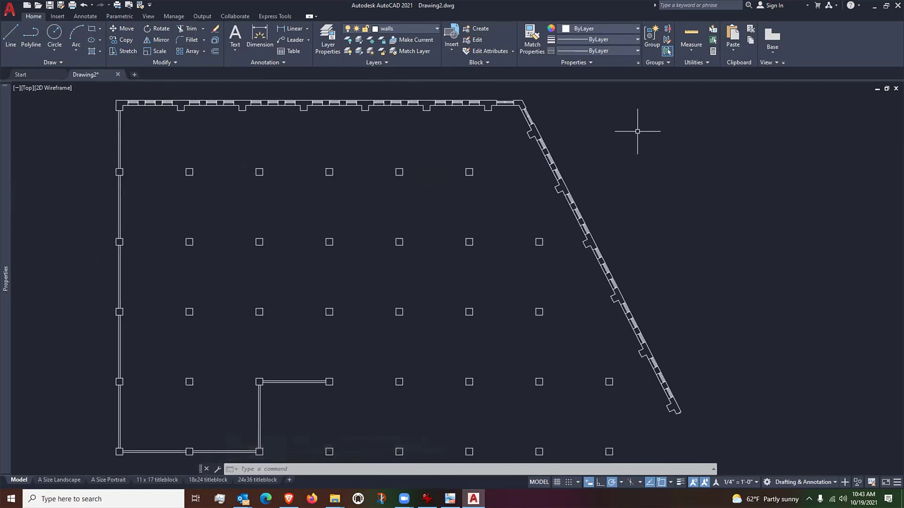
mouse_move(496, 316)
middle_mouse_down()
mouse_move(480, 279)
mouse_move(486, 283)
middle_mouse_up()
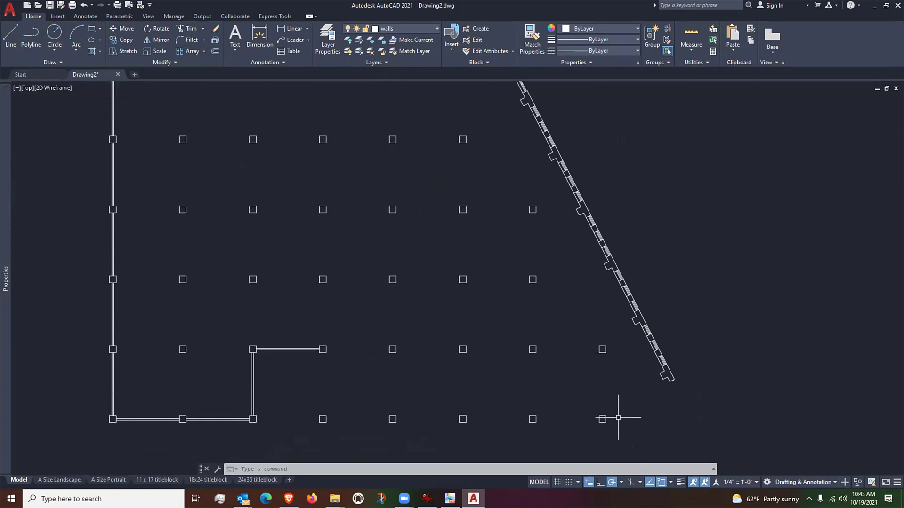
scroll(618, 417, "up", 4)
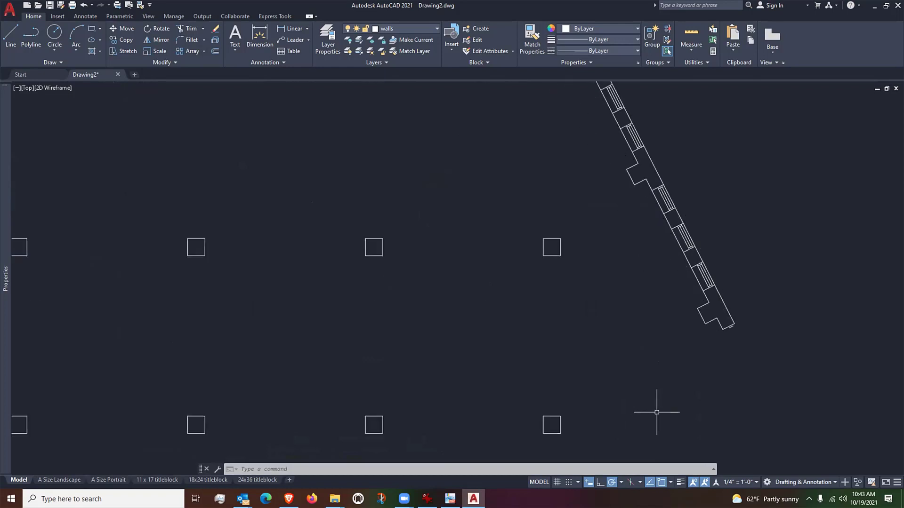
middle_click_drag(657, 410, 628, 375)
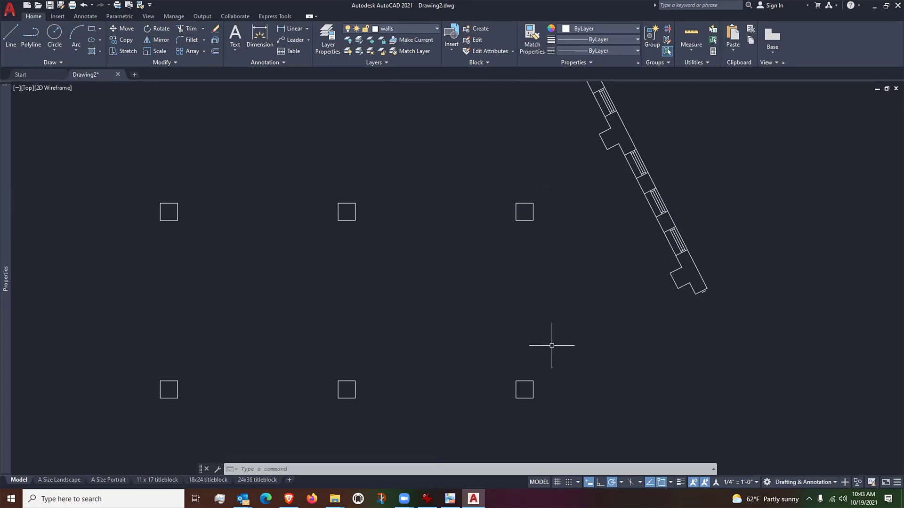
scroll(640, 310, "up", 2)
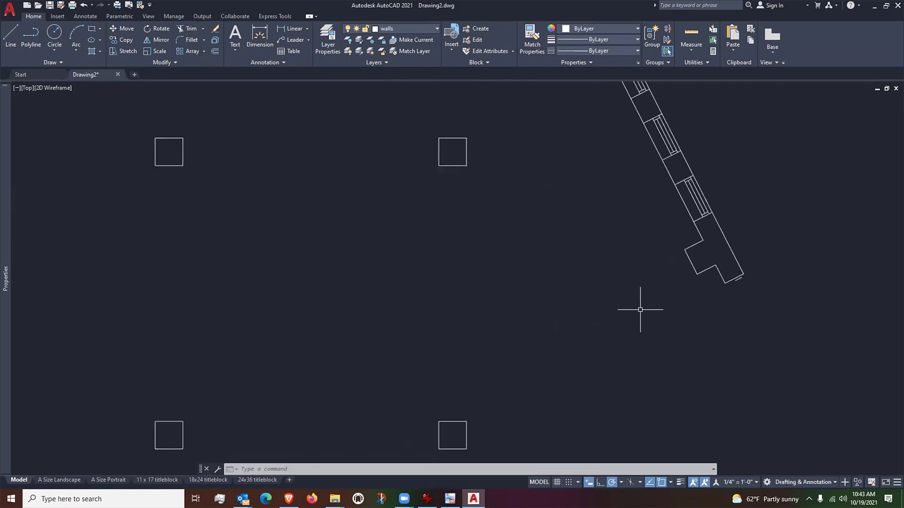
type("l")
key("Return")
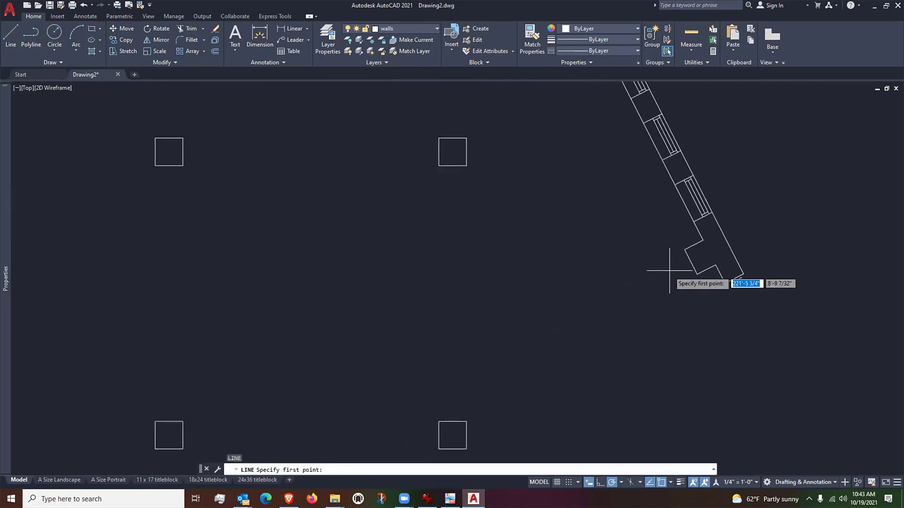
left_click(690, 261)
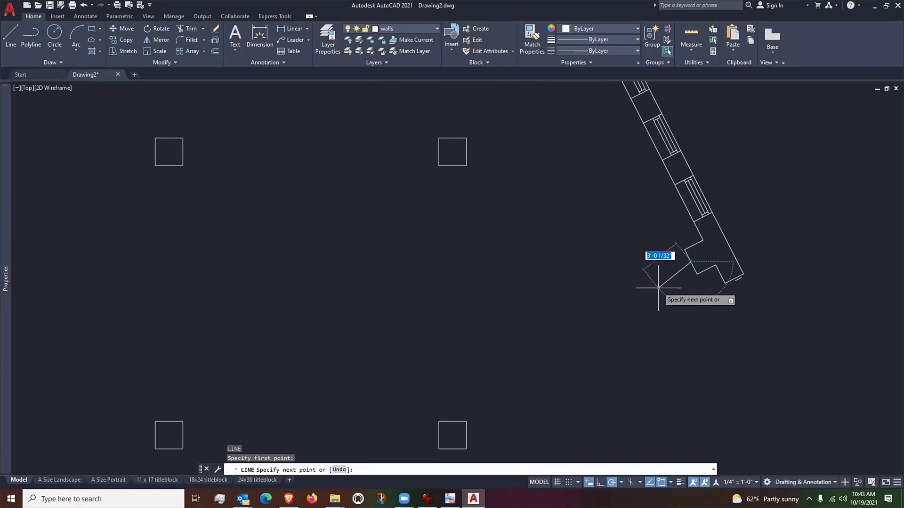
scroll(699, 263, "up", 3)
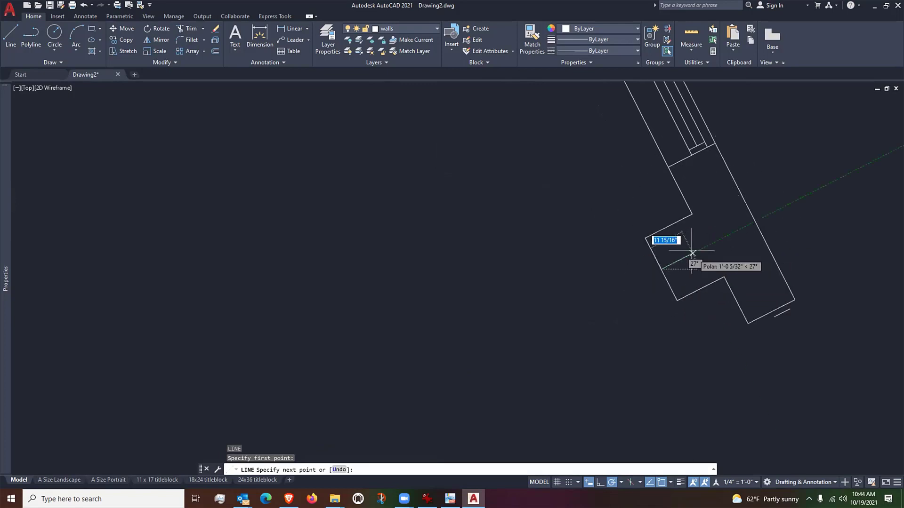
scroll(662, 275, "up", 2)
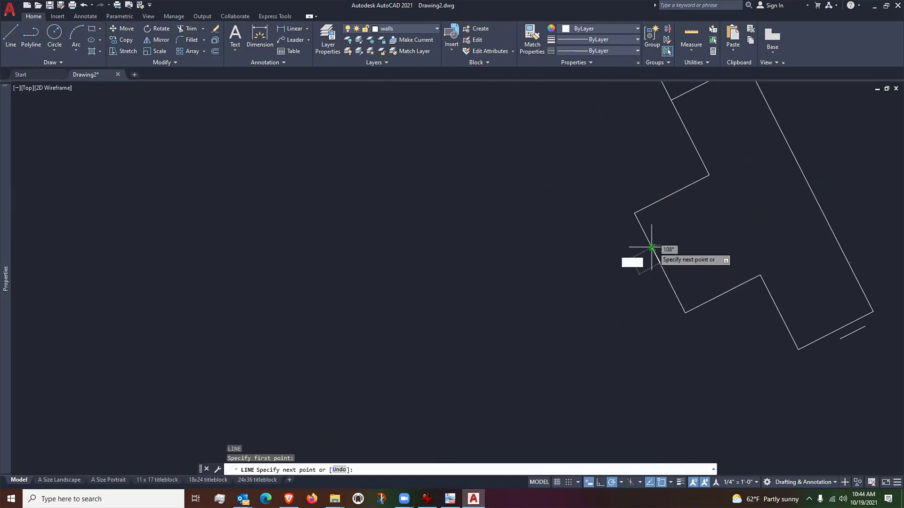
scroll(668, 269, "down", 5)
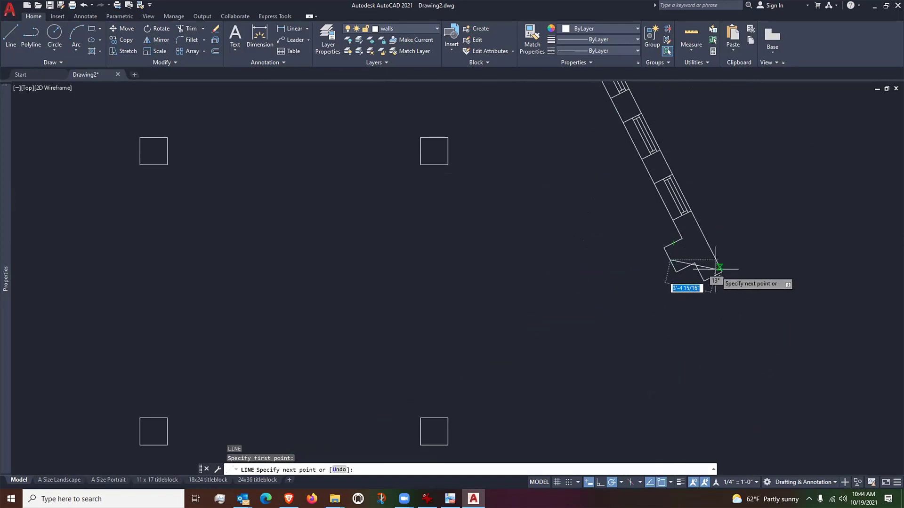
scroll(711, 266, "up", 4)
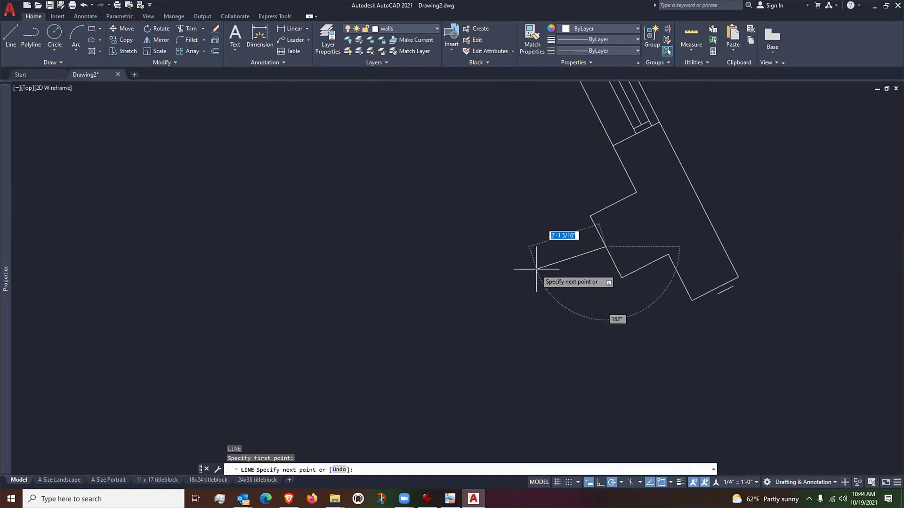
left_click(468, 318)
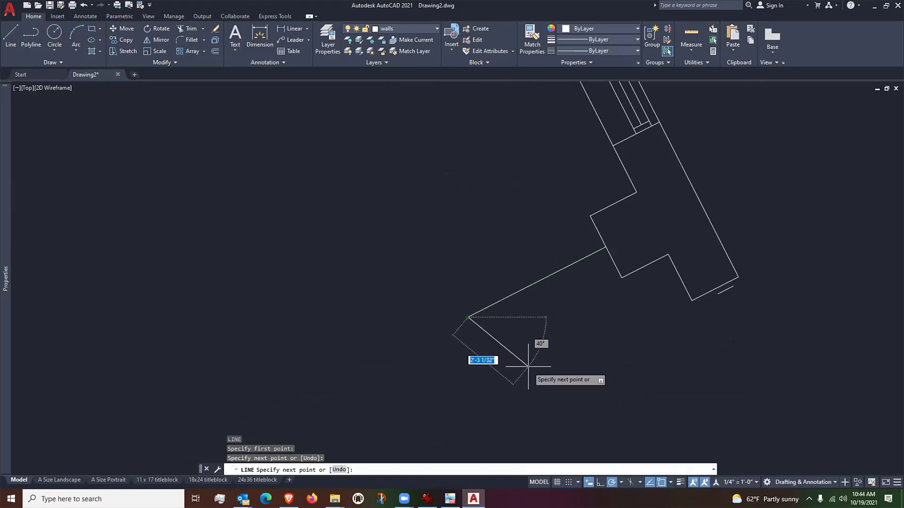
key("Return")
Offset the new line from the pilaster by 3" to both sides
middle_click_drag(569, 322, 610, 326)
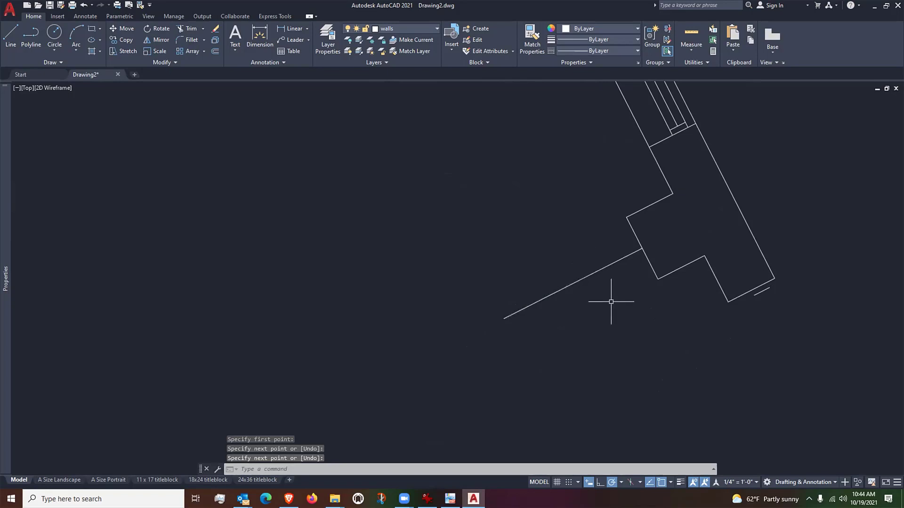
type("o")
key("Return")
type("3")
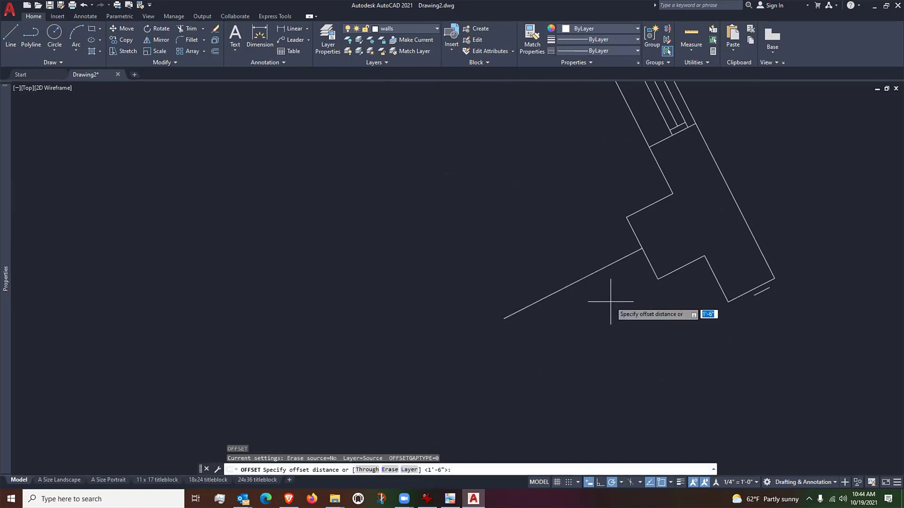
key("Return")
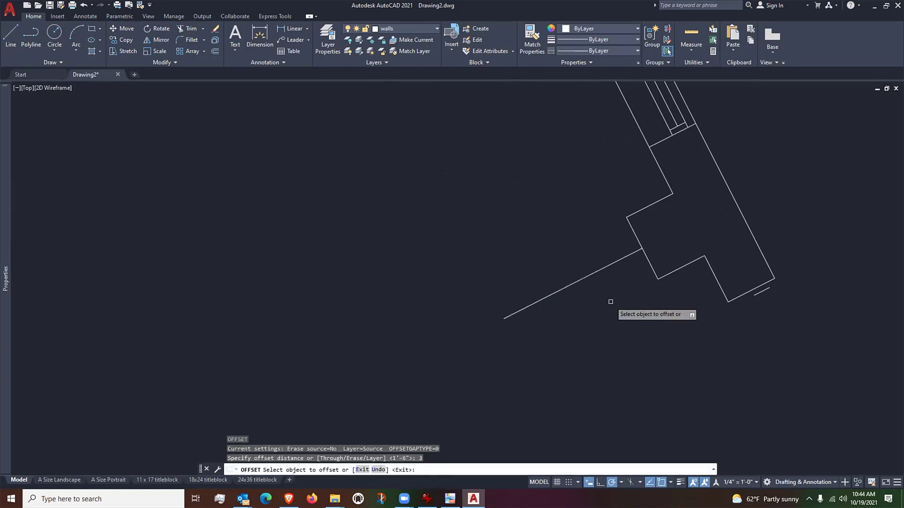
left_click(606, 268)
left_click(551, 202)
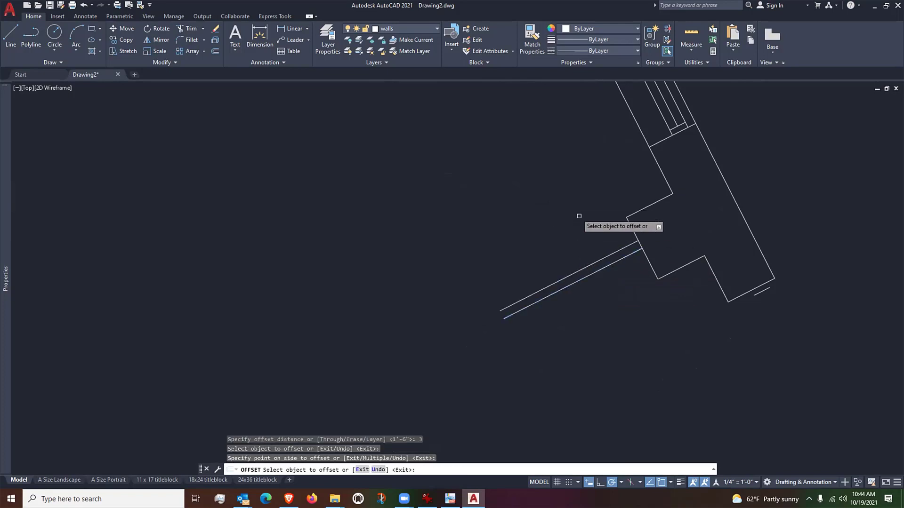
left_click(611, 263)
left_click(642, 312)
key("Return")
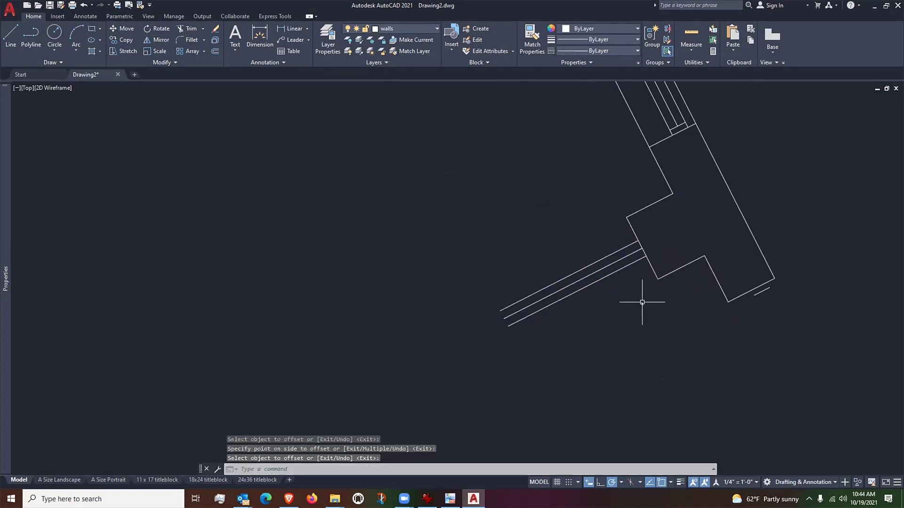
Erase the center line between the two offset lines at the lowest pilaster
type("e")
key("Return")
left_click(630, 253)
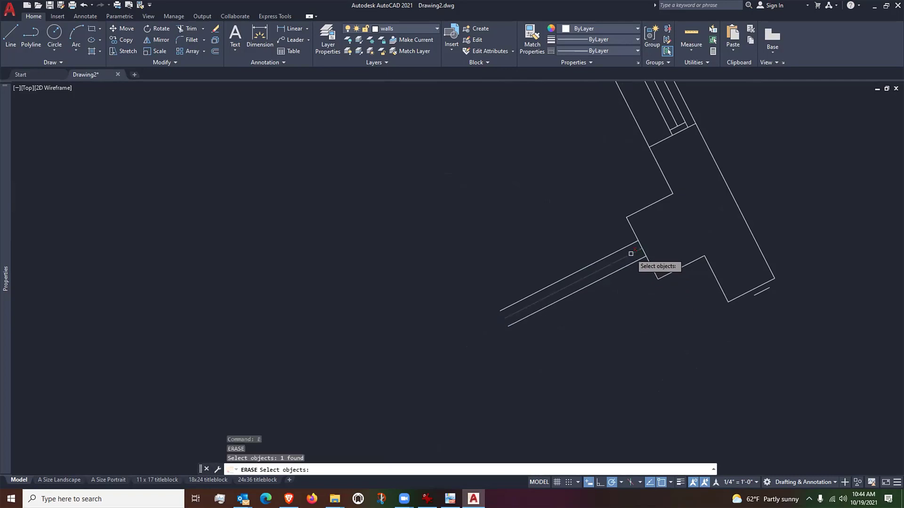
key("Return")
scroll(628, 254, "down", 3)
middle_click_drag(609, 284, 615, 273)
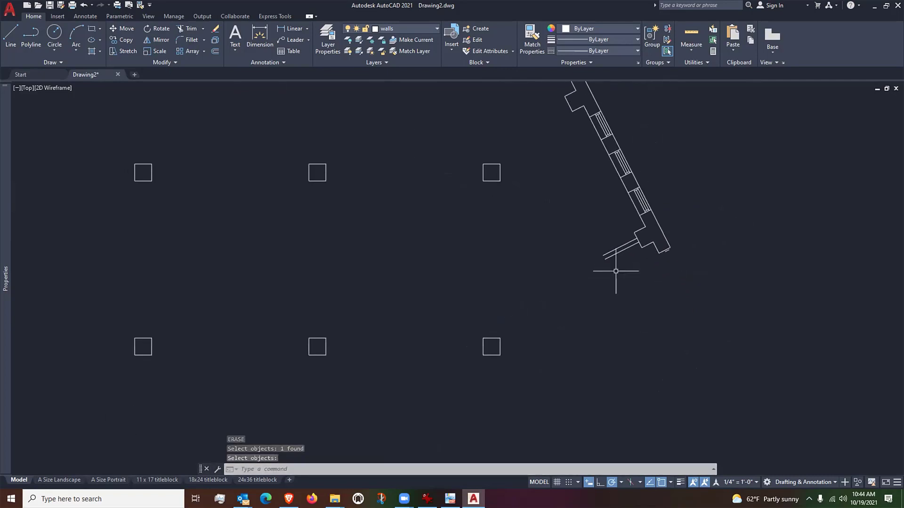
scroll(616, 271, "down", 4)
scroll(588, 285, "up", 2)
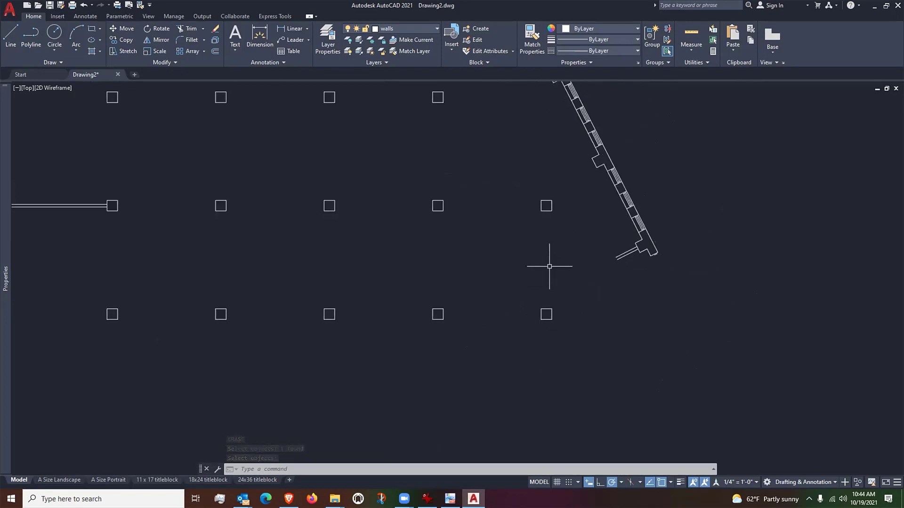
mouse_move(546, 278)
middle_mouse_down()
mouse_move(646, 287)
mouse_move(764, 281)
middle_mouse_up()
mouse_move(333, 284)
middle_mouse_down()
mouse_move(471, 280)
mouse_move(480, 293)
middle_mouse_up()
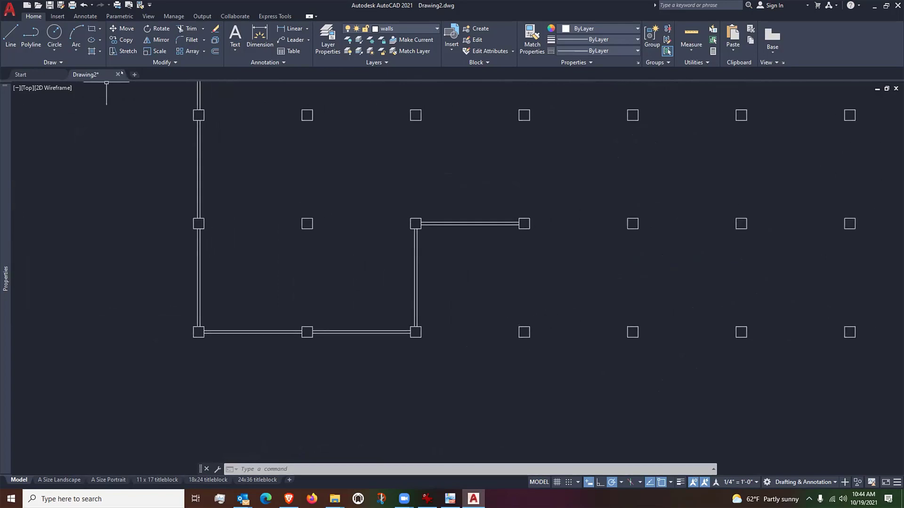
Copy the thin vertical wall from the lowest bay of the far-left wall to the matching bay on the seventh column line
left_click_drag(250, 263, 187, 290)
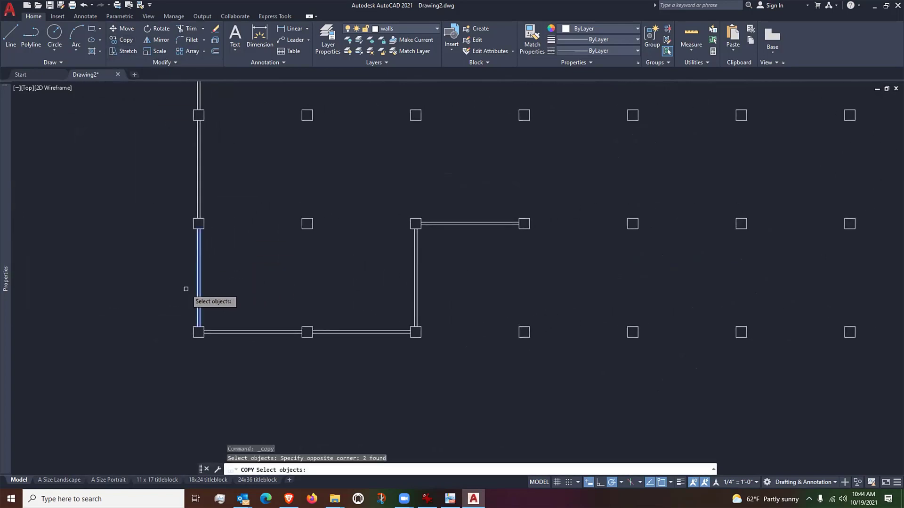
scroll(195, 329, "up", 6)
key("Return")
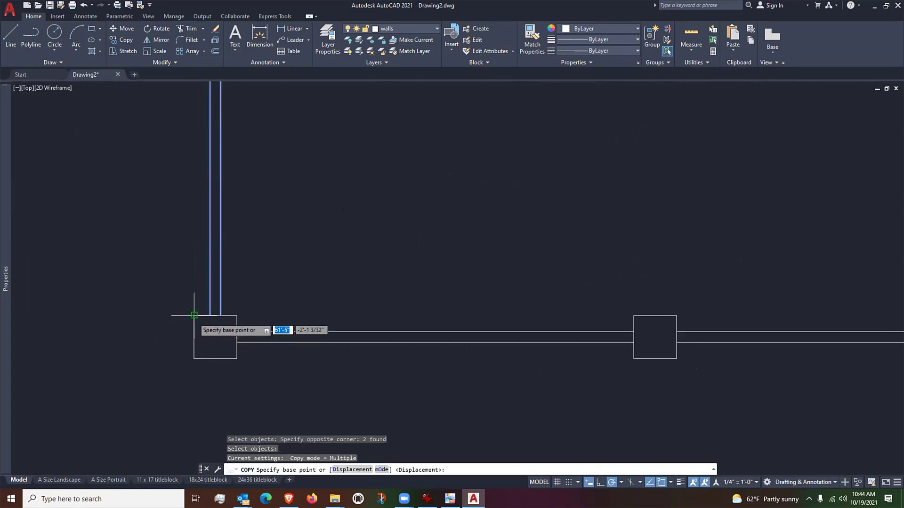
left_click(195, 316)
scroll(145, 314, "down", 8)
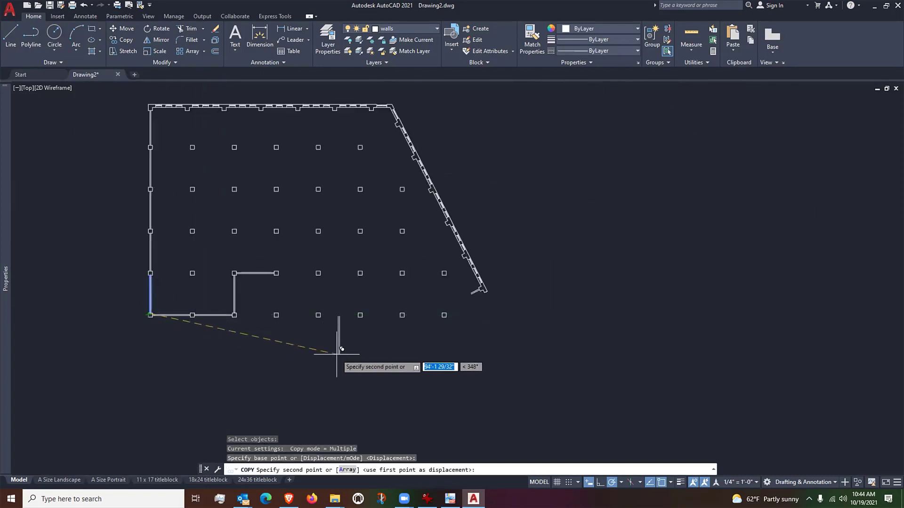
scroll(393, 312, "up", 6)
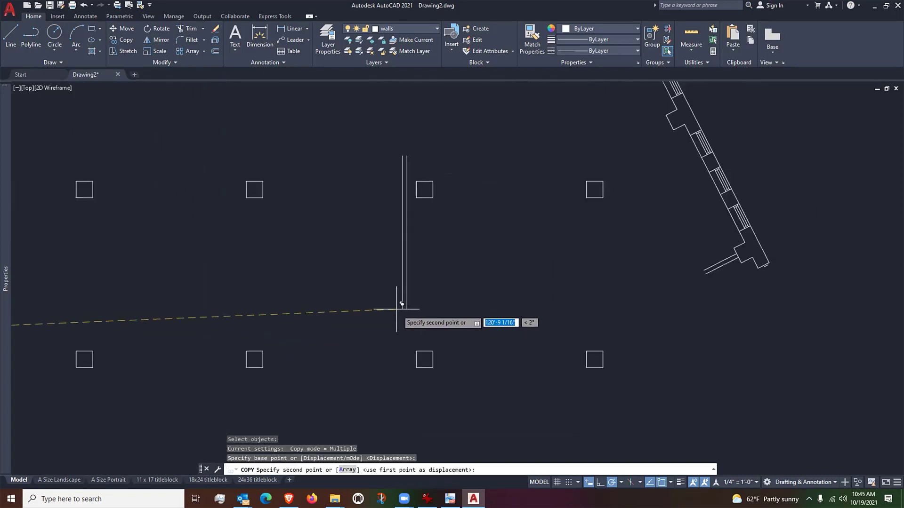
left_click(417, 351)
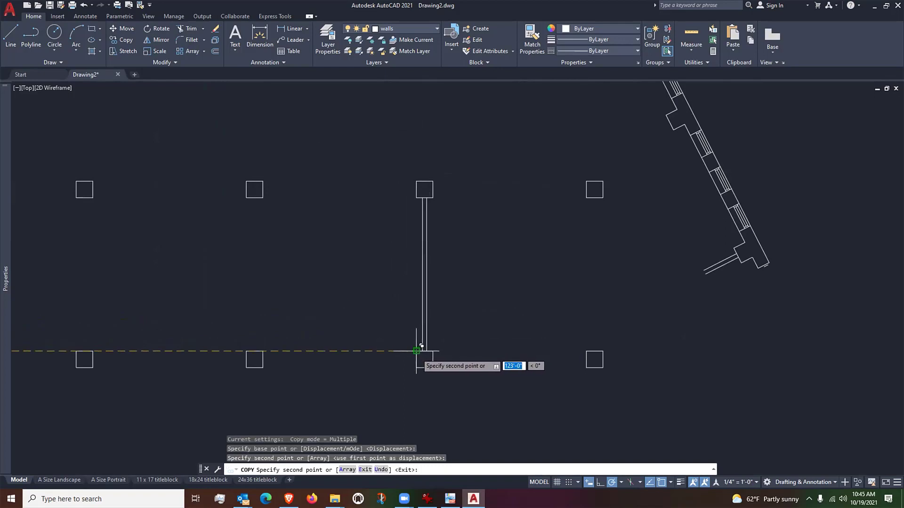
Place another copy of the vertical wall between the bottom two columns of the last column line, then finish copying
scroll(450, 313, "down", 2)
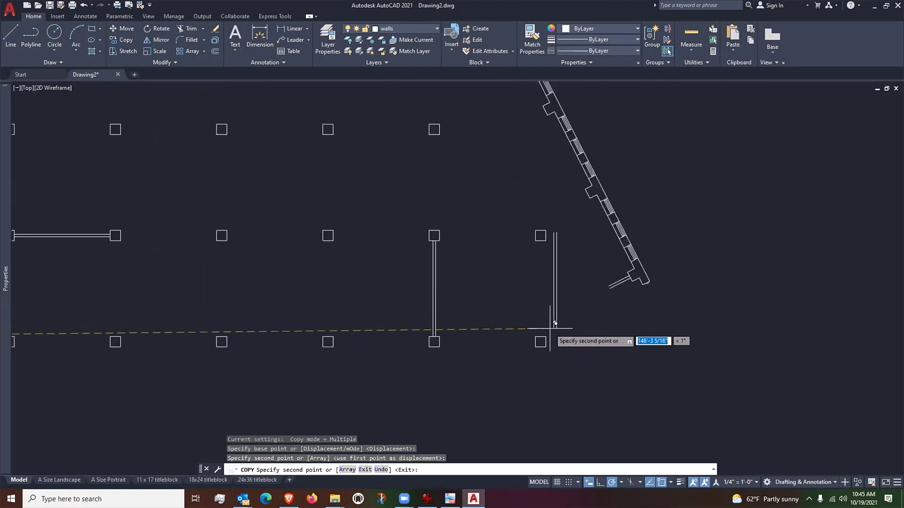
scroll(546, 332, "up", 6)
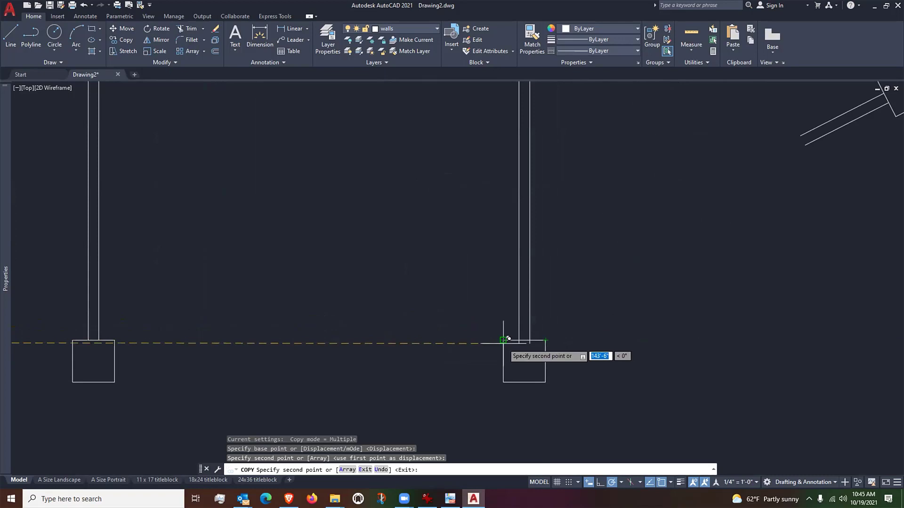
left_click(503, 339)
scroll(541, 325, "down", 5)
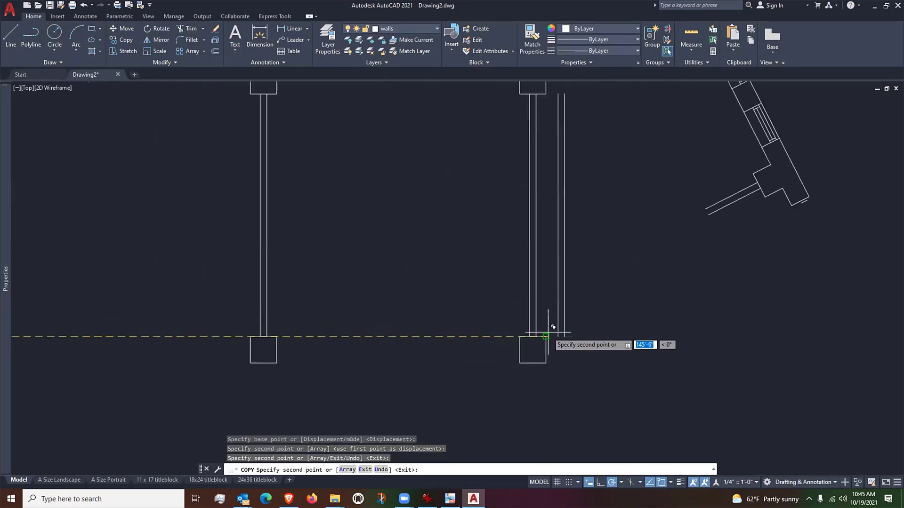
key("Return")
Copy the horizontal wall from the second bottom bay to the bay between the lowest columns of the two new vertical walls
middle_click_drag(436, 340, 608, 319)
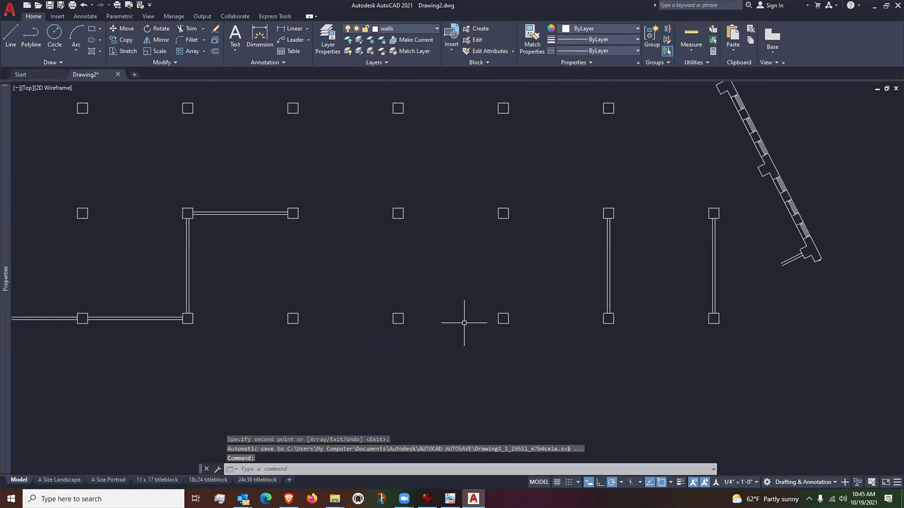
key("Return")
left_click(156, 303)
left_click(95, 328)
scroll(88, 323, "up", 5)
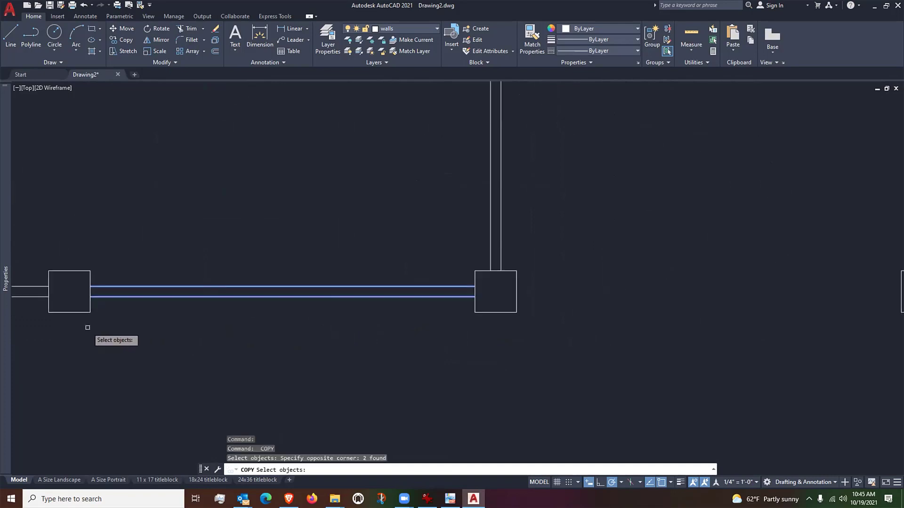
key("Return")
left_click(91, 312)
scroll(90, 311, "down", 5)
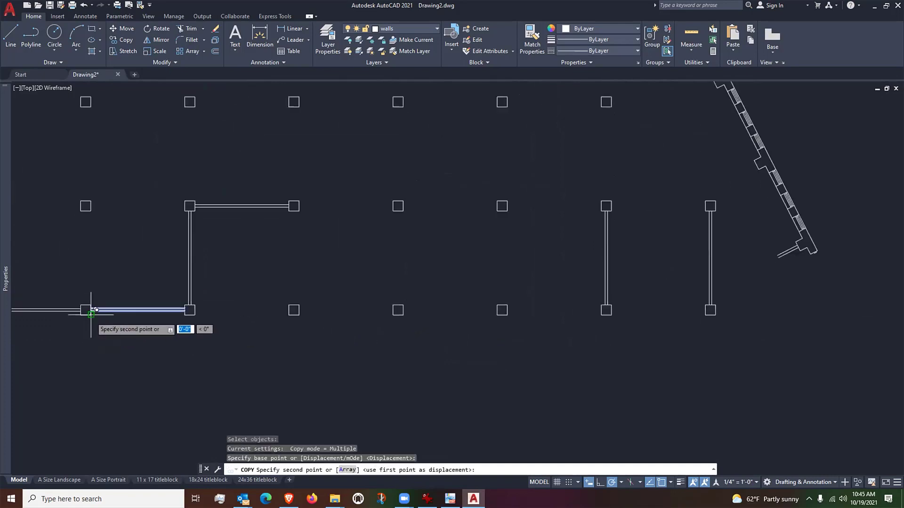
scroll(643, 313, "up", 5)
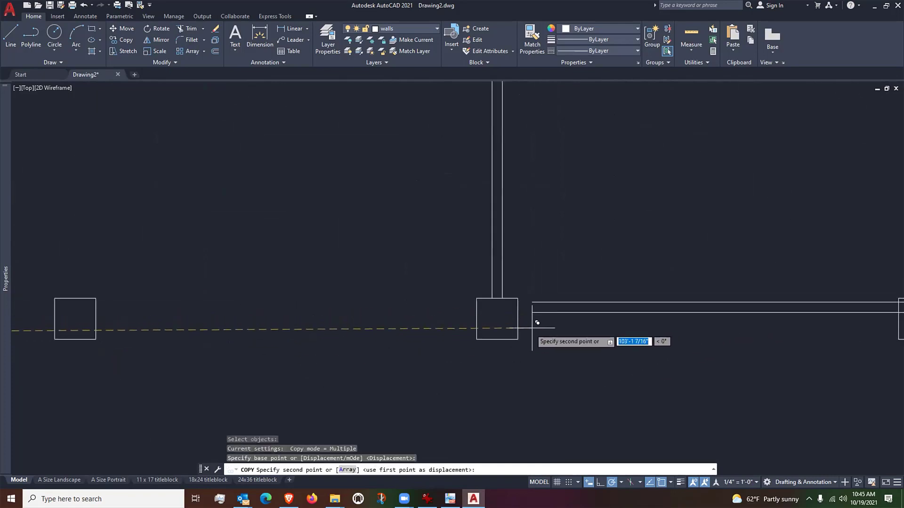
left_click(518, 339)
key("Return")
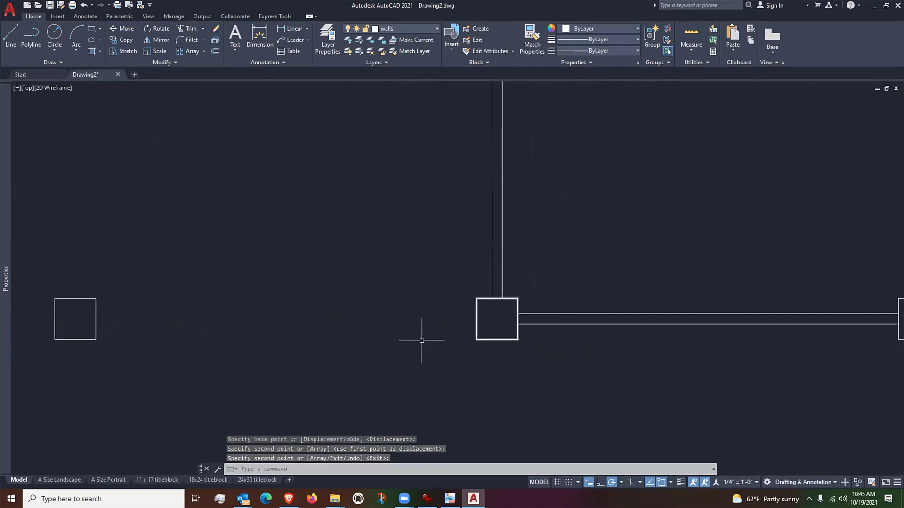
Fillet the outer and inner lines of the rightmost vertical wall with the pilaster's thin angled wall to form a corner
scroll(381, 338, "down", 5)
scroll(540, 338, "up", 2)
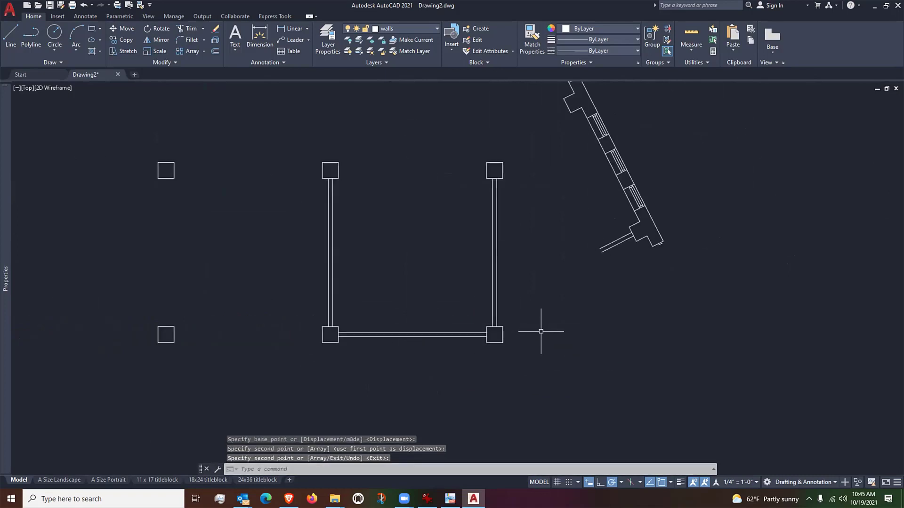
middle_click_drag(587, 298, 601, 292)
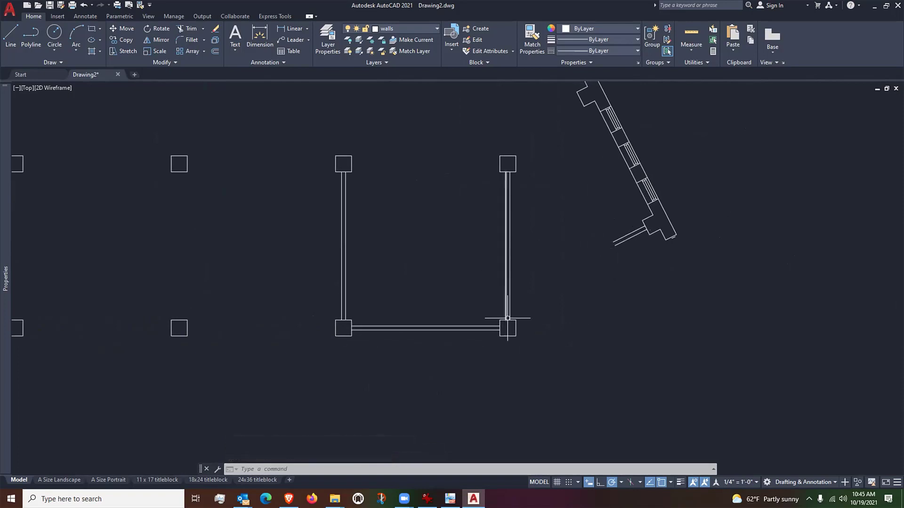
left_click(188, 40)
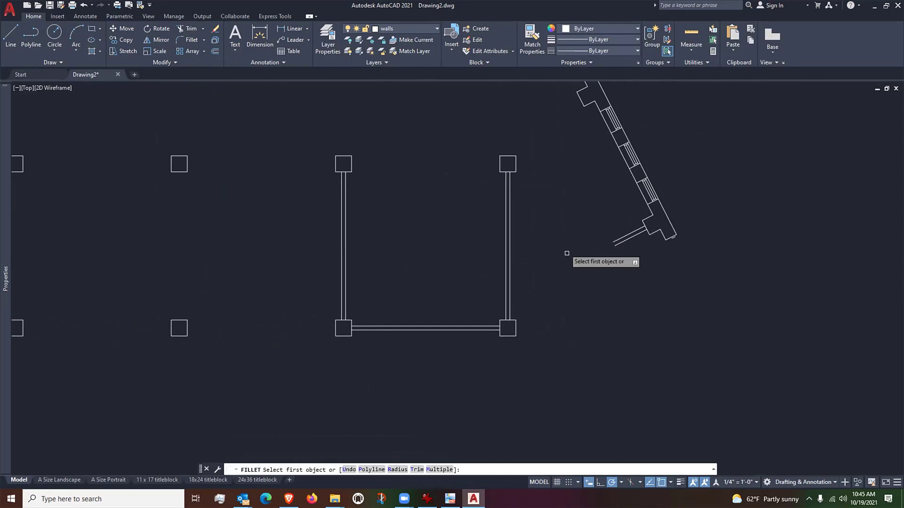
left_click(510, 315)
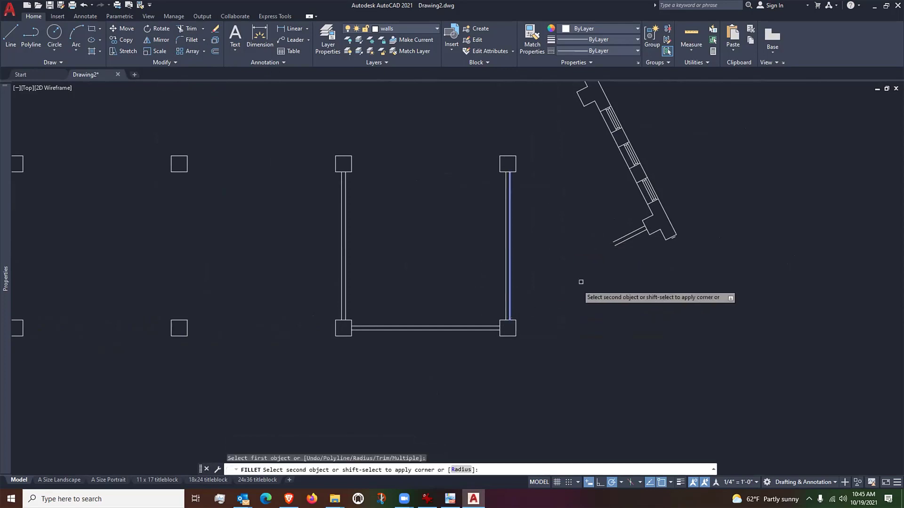
left_click(621, 243)
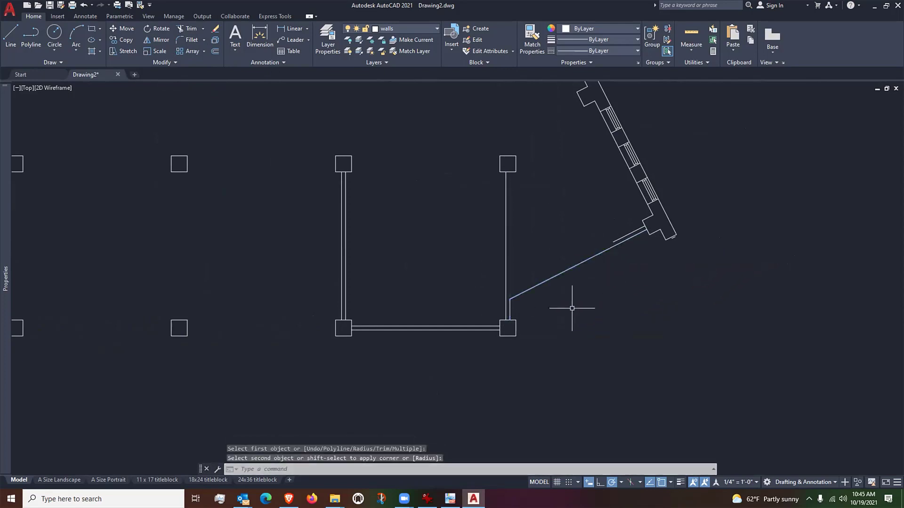
key("Return")
left_click(507, 311)
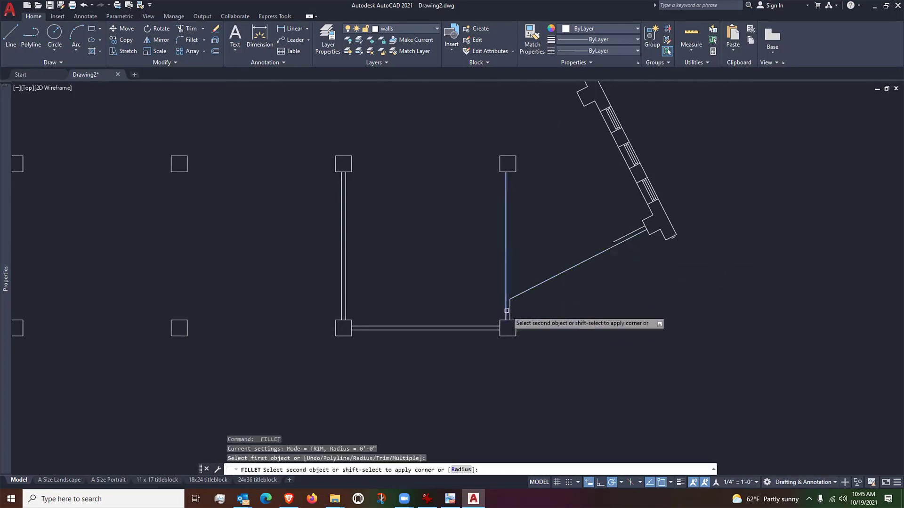
left_click(612, 238)
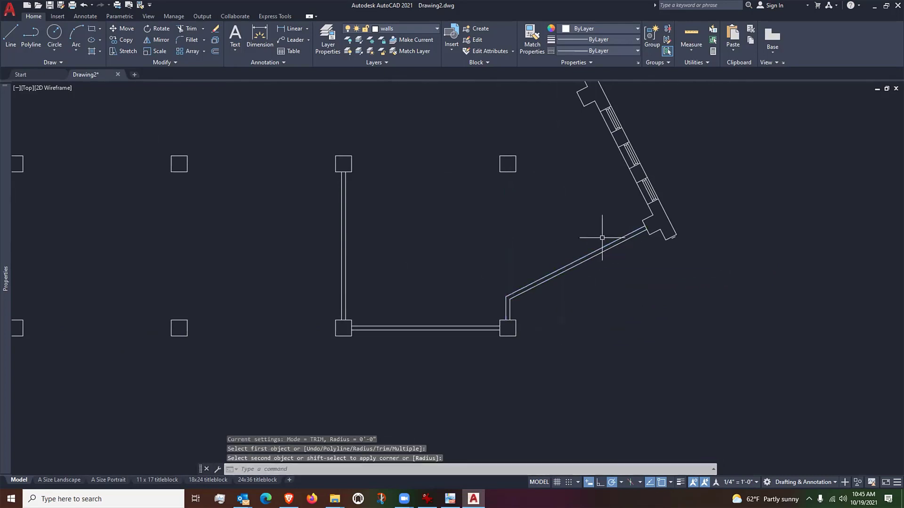
scroll(676, 313, "down", 5)
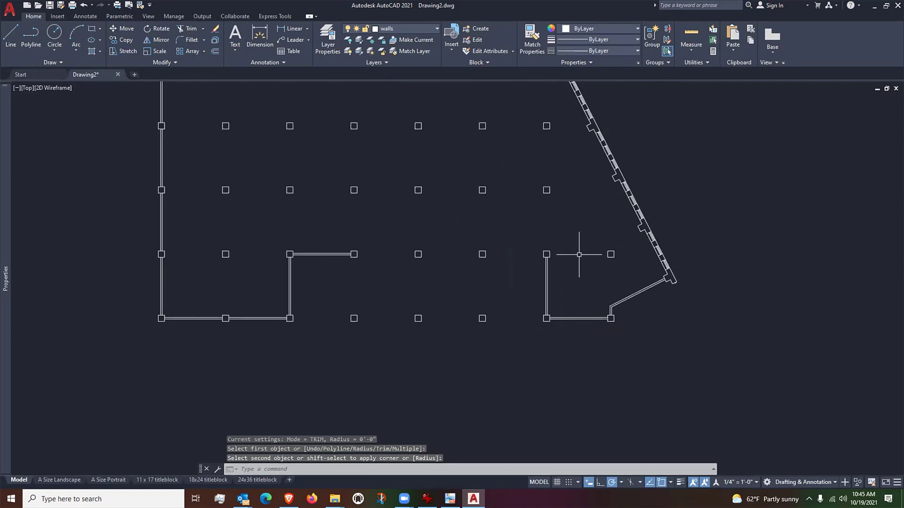
middle_click_drag(578, 254, 587, 327)
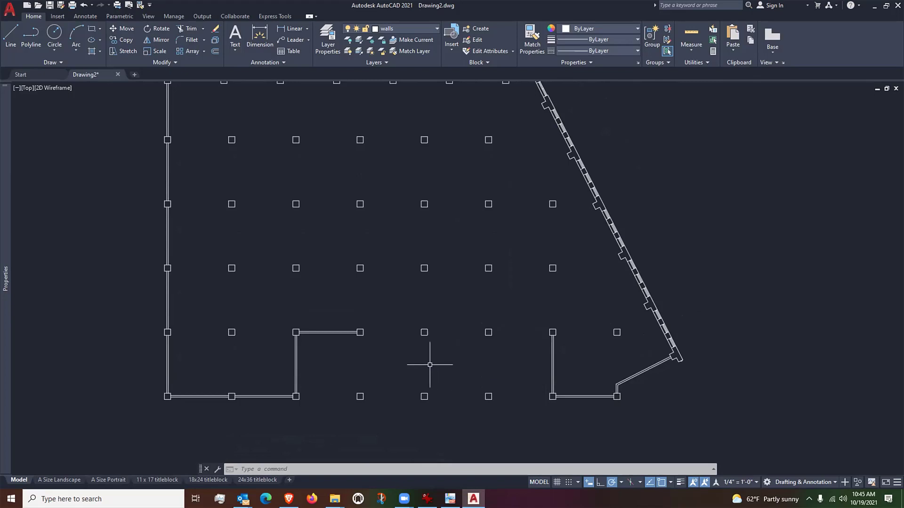
scroll(334, 344, "up", 4)
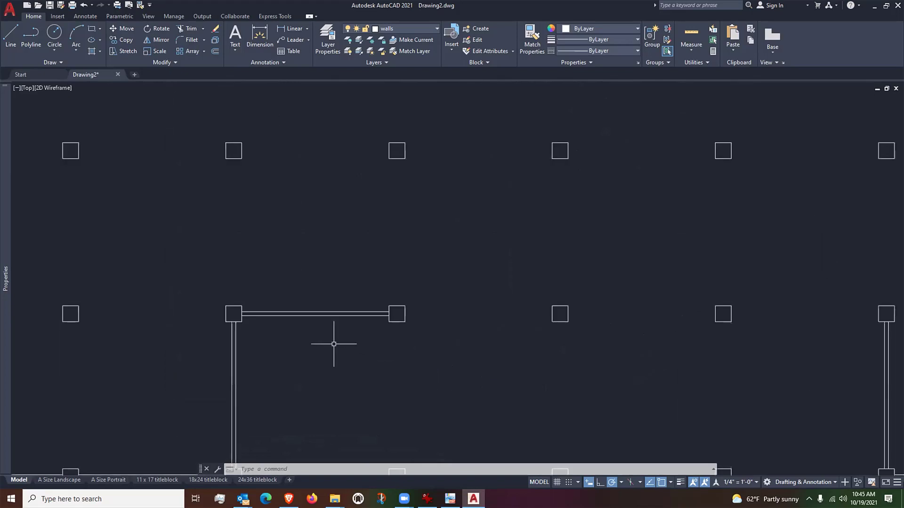
scroll(333, 344, "up", 2)
scroll(333, 345, "down", 6)
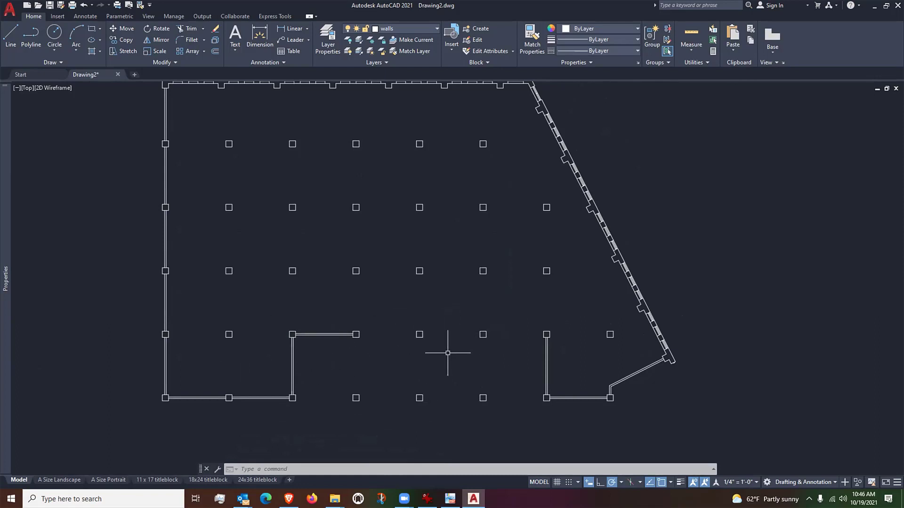
Draw a 2-inch line along the lower edge of the recessed horizontal wall, starting at the face of its right column
scroll(410, 341, "up", 2)
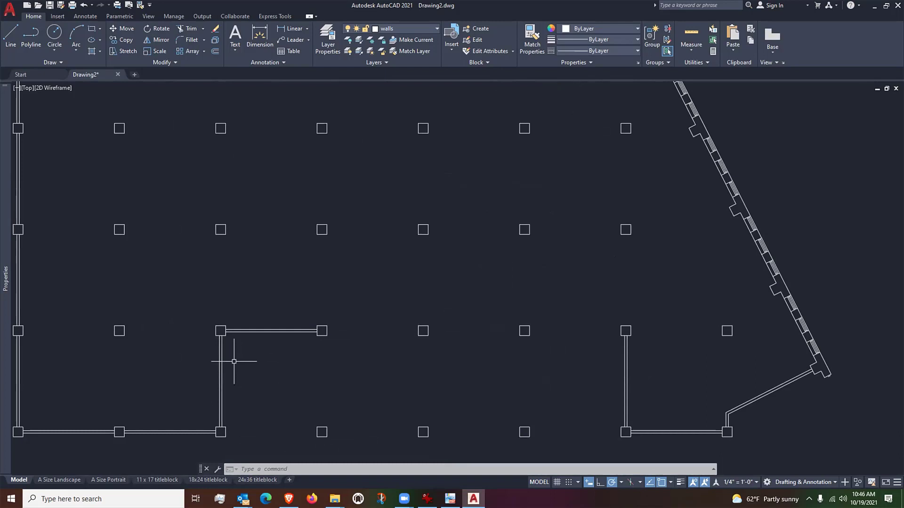
scroll(234, 362, "up", 2)
middle_click_drag(234, 362, 274, 362)
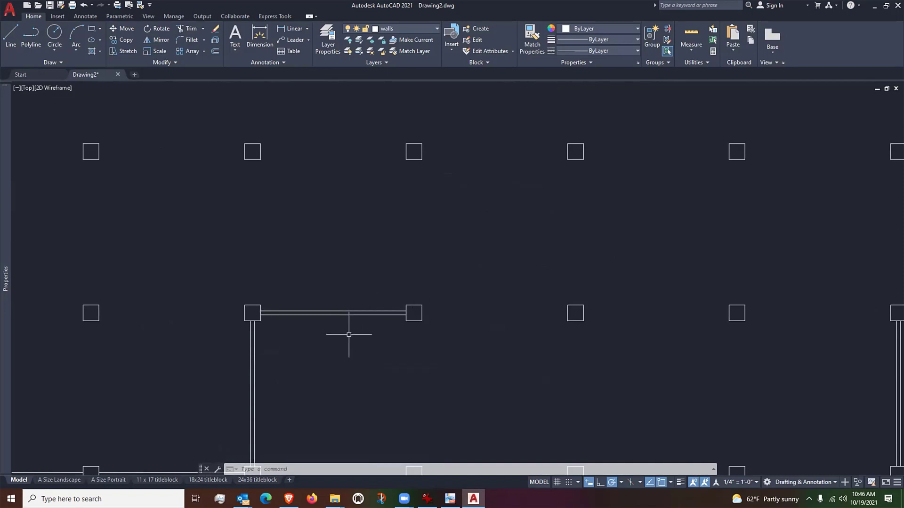
scroll(414, 312, "up", 4)
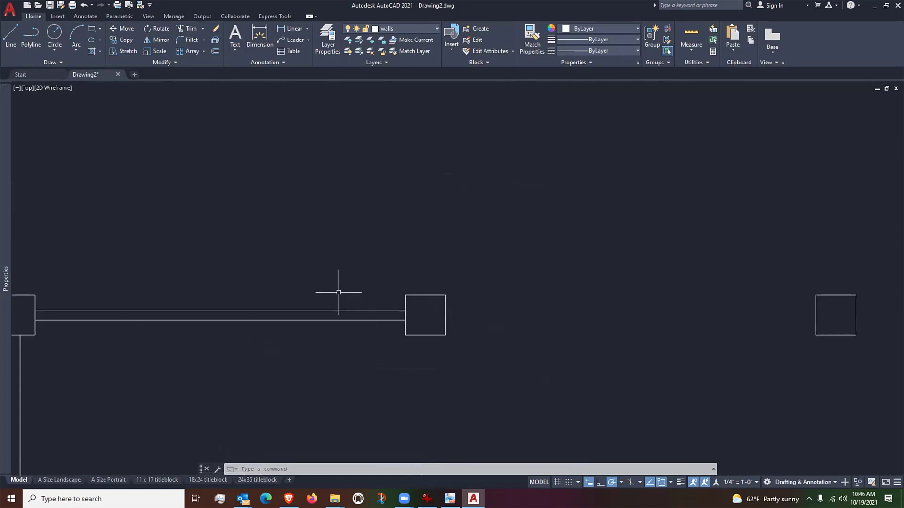
middle_click_drag(339, 297, 387, 300)
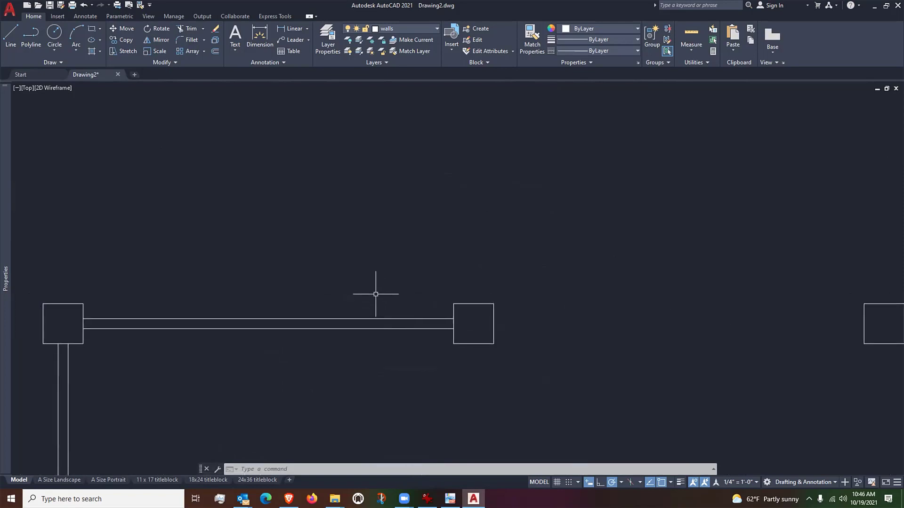
left_click(10, 35)
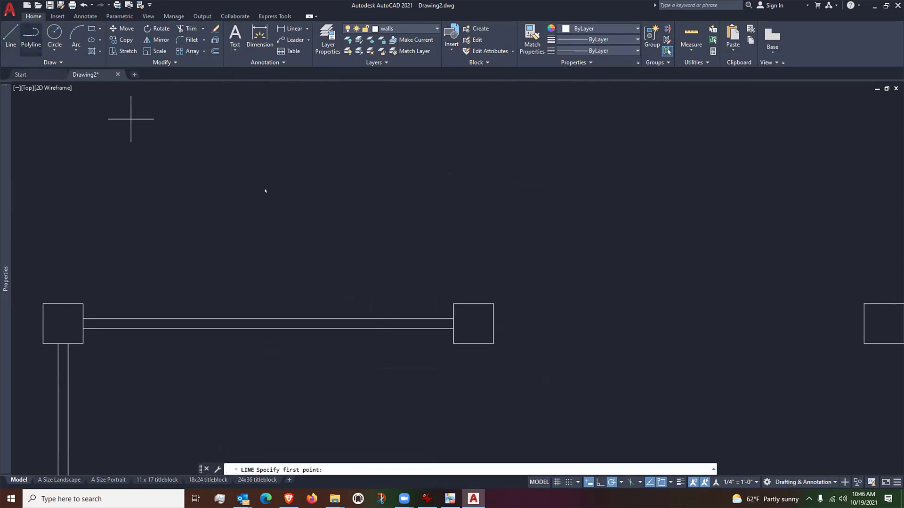
scroll(450, 323, "up", 6)
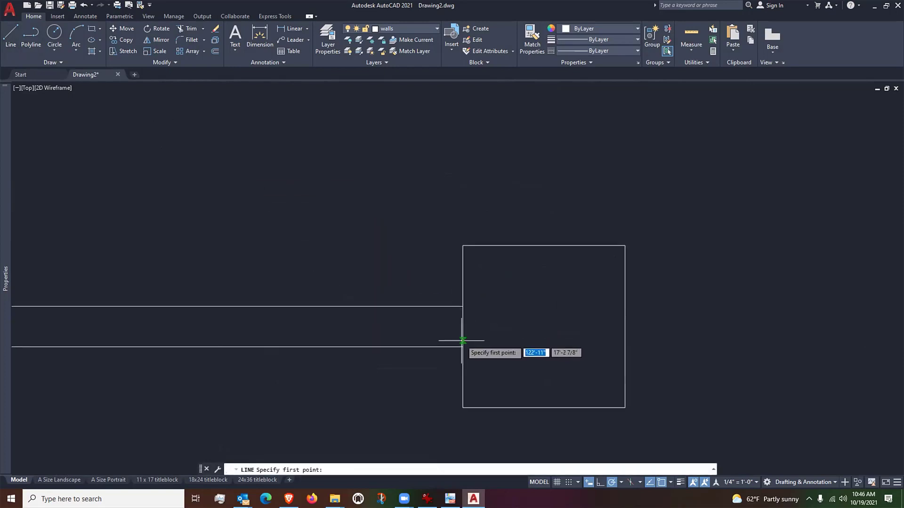
scroll(477, 337, "down", 4)
scroll(476, 337, "down", 2)
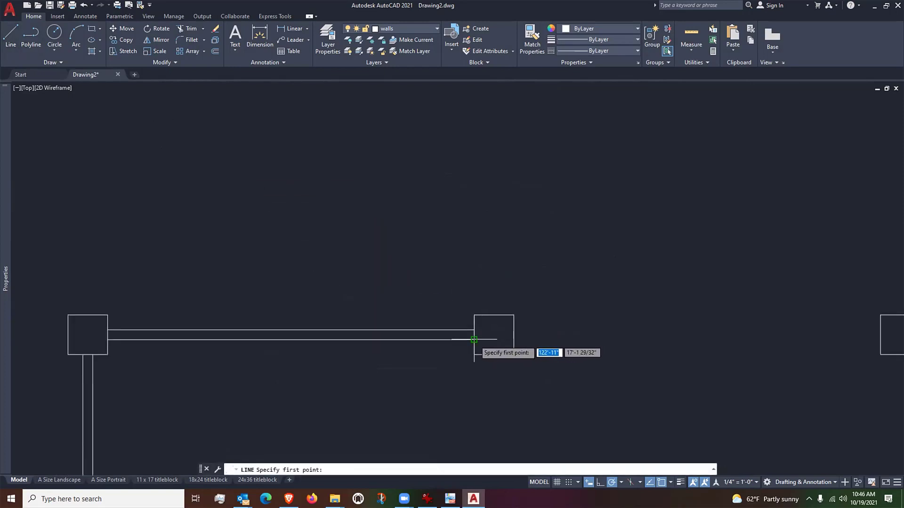
left_click(474, 339)
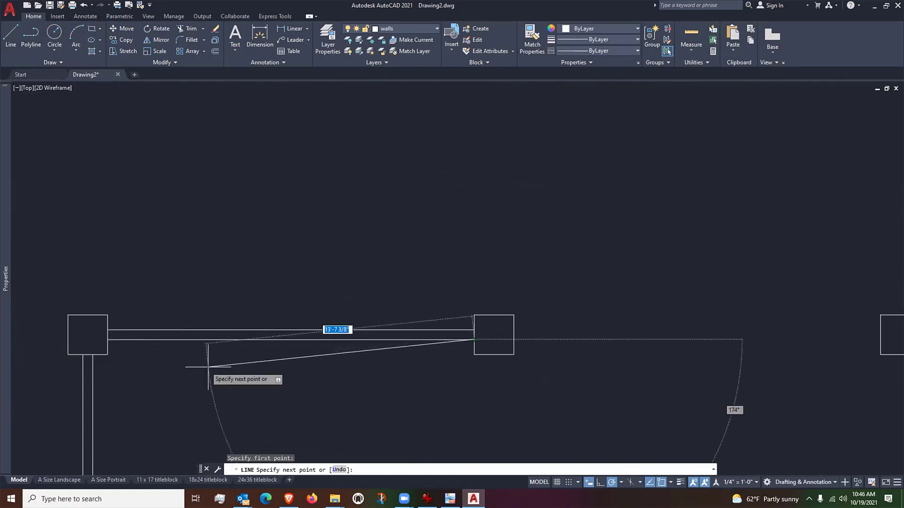
middle_click_drag(231, 366, 285, 362)
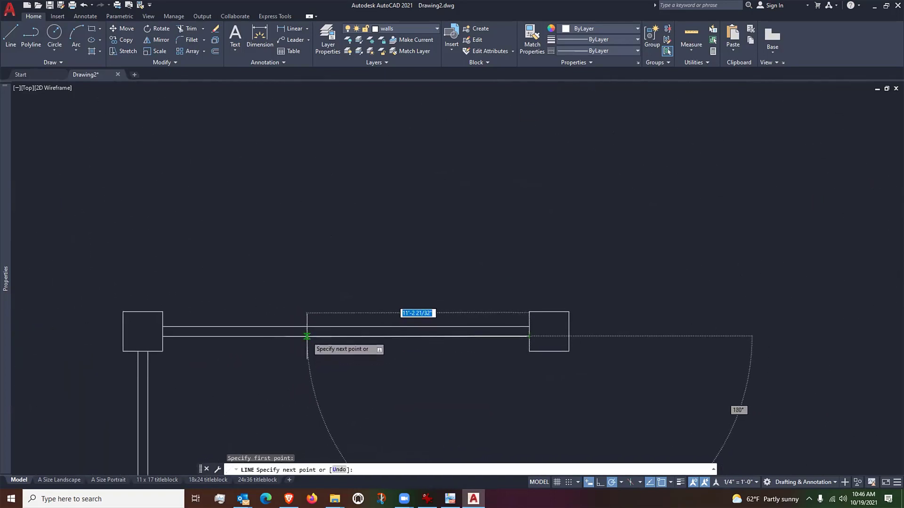
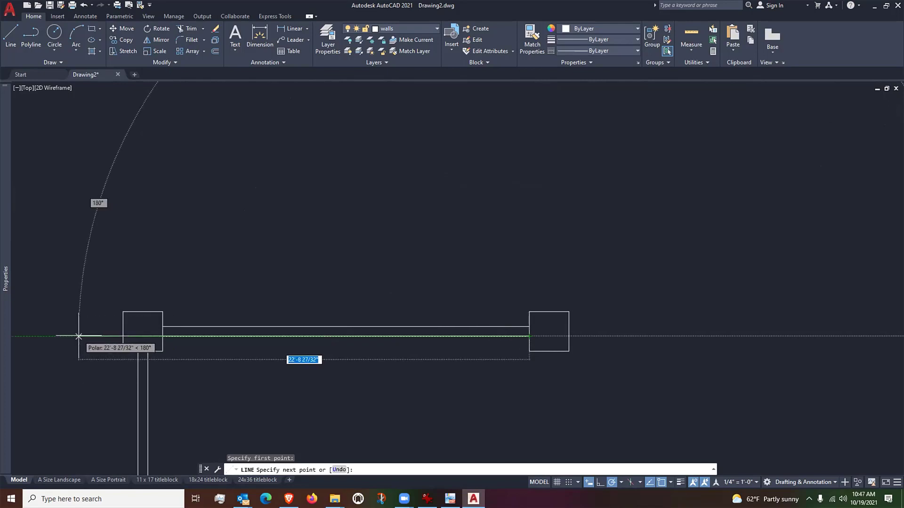
type("2")
key("Return")
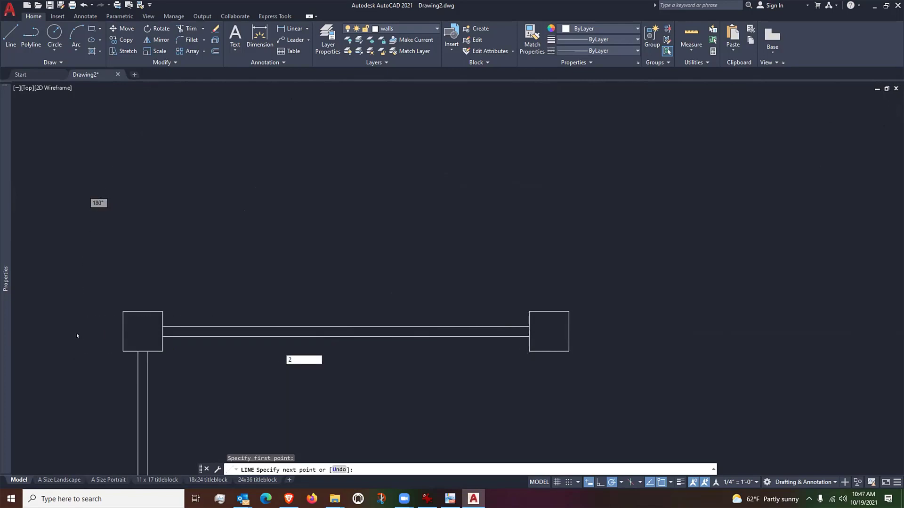
Continue the line straight up across the wall's thickness to its upper edge and finish the line
scroll(532, 351, "up", 5)
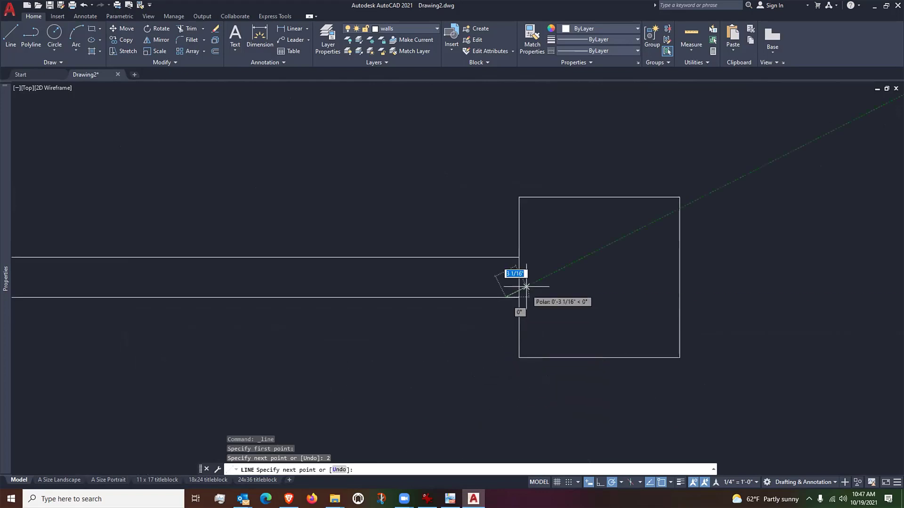
left_click(504, 258)
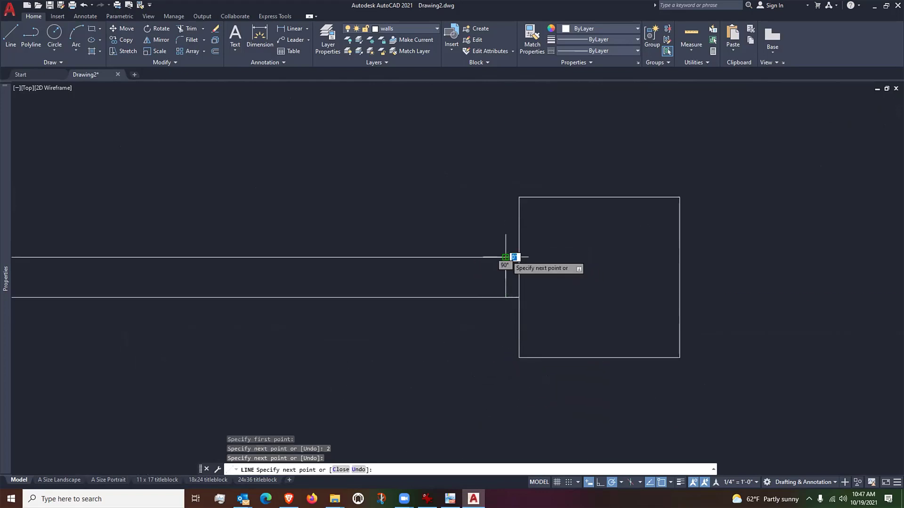
key("Return")
scroll(573, 327, "down", 4)
mouse_move(490, 323)
middle_mouse_down()
mouse_move(539, 320)
mouse_move(531, 339)
middle_mouse_up()
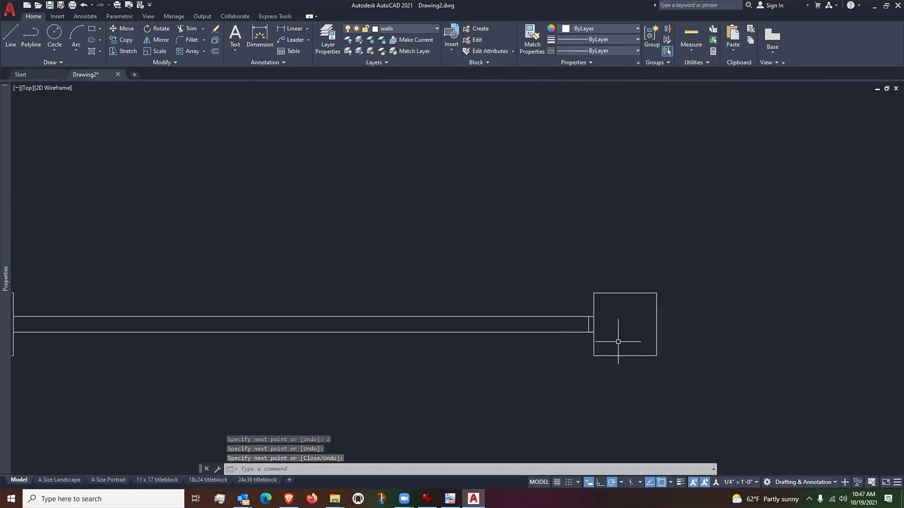
Offset the short cross line beside the column 4'5" to the left along the wall
scroll(598, 329, "up", 2)
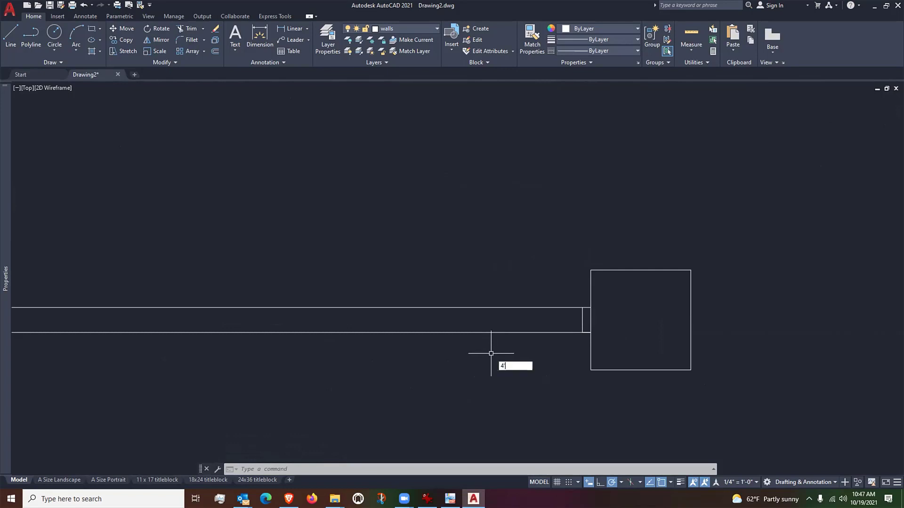
key("Return")
key("Escape")
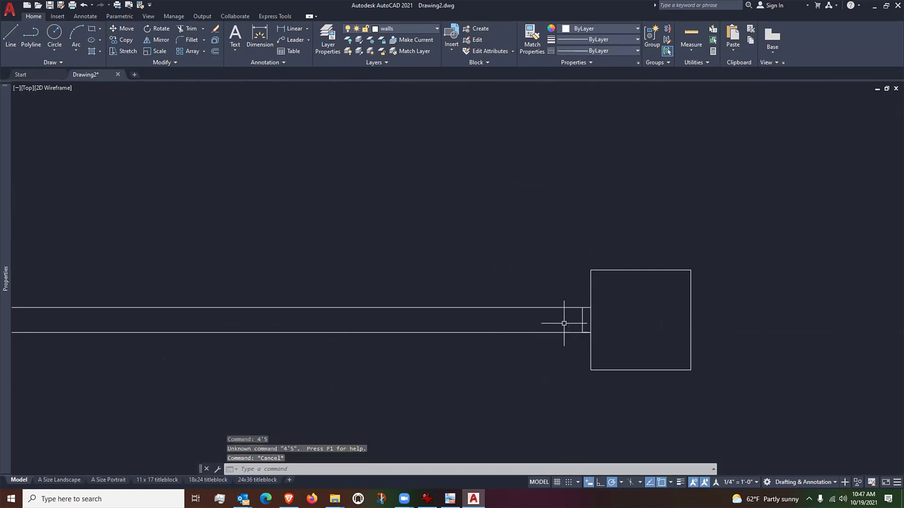
key("Return")
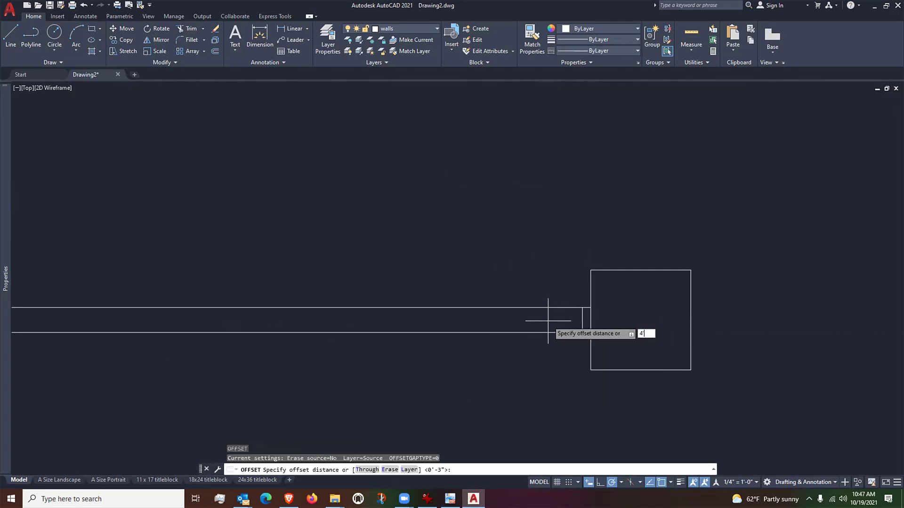
type("4'5")
key("Return")
left_click(582, 316)
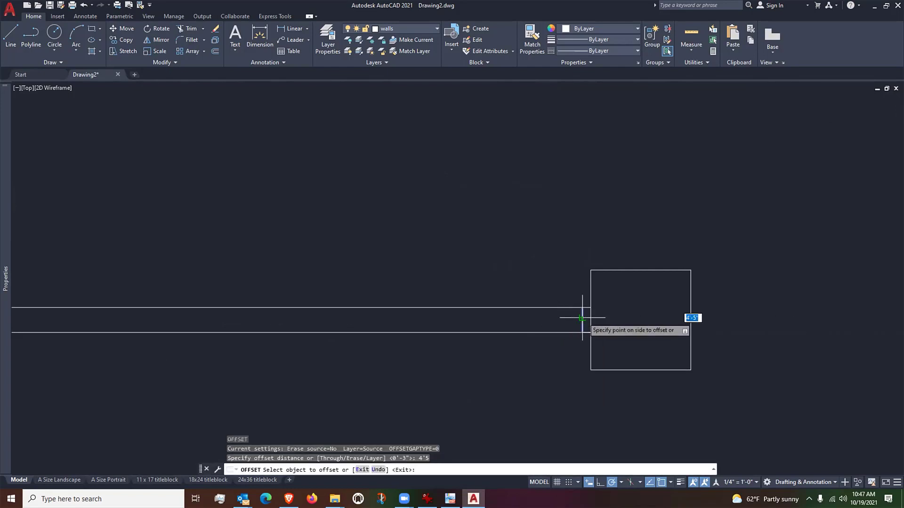
left_click(484, 316)
key("Return")
Draw the glazing line inside the wall between the midpoints of the two cross lines
middle_click_drag(539, 343, 578, 345)
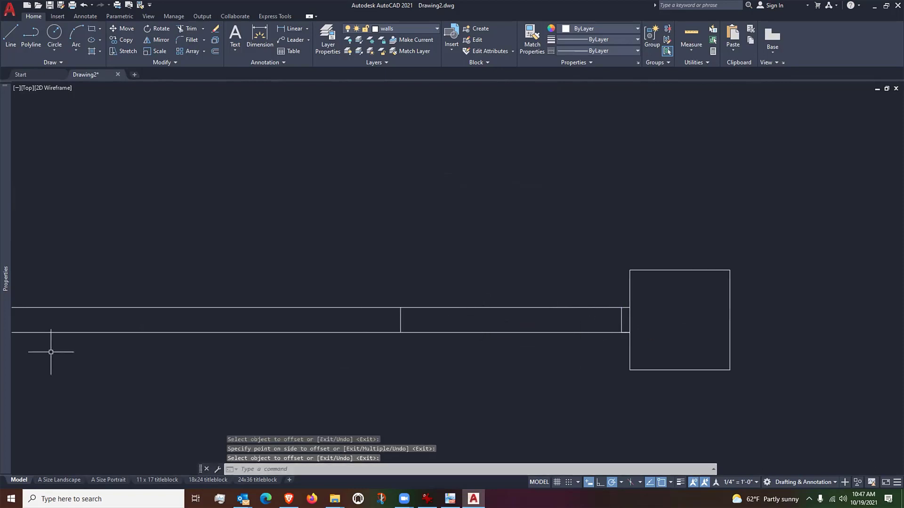
scroll(539, 402, "down", 2)
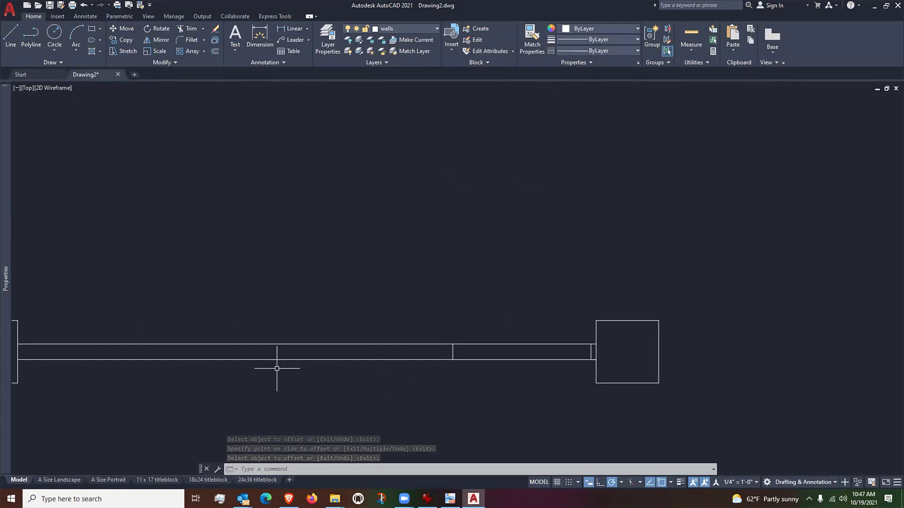
mouse_move(476, 380)
middle_mouse_down()
mouse_move(541, 373)
mouse_move(513, 368)
middle_mouse_up()
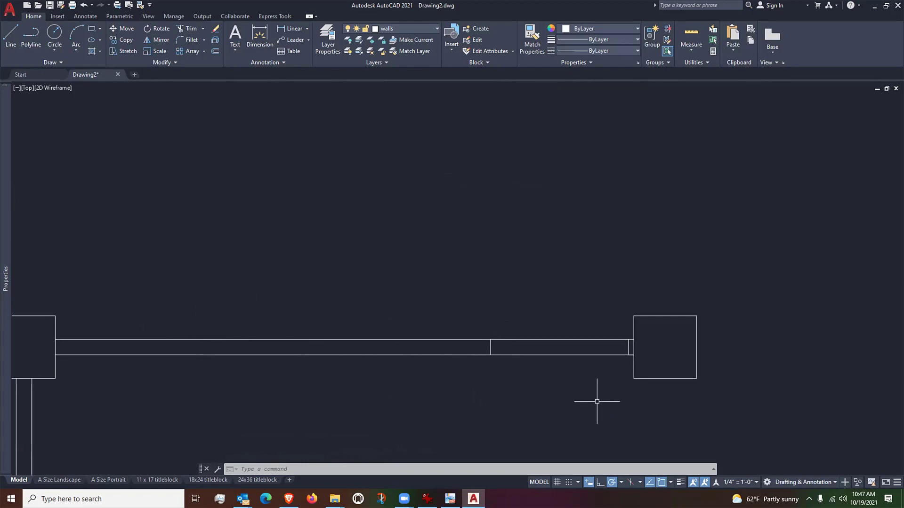
scroll(596, 372, "up", 2)
type("l")
key("Return")
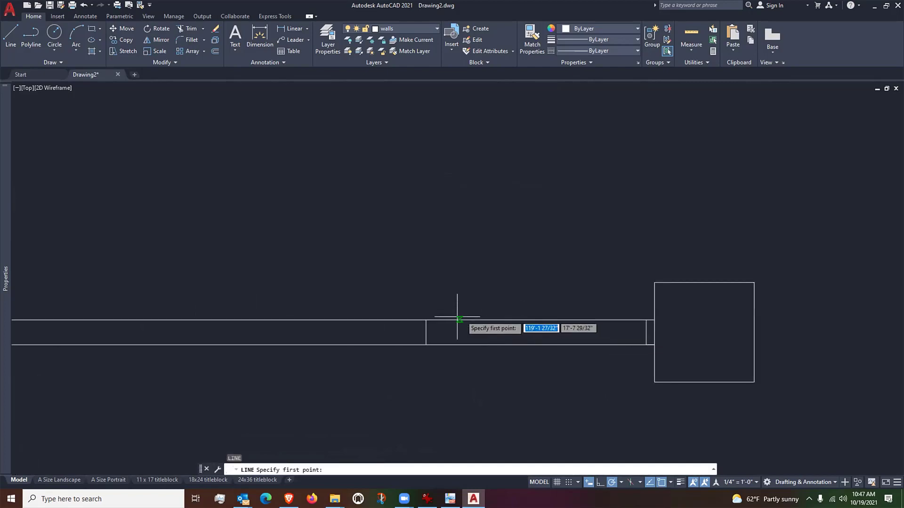
left_click(425, 333)
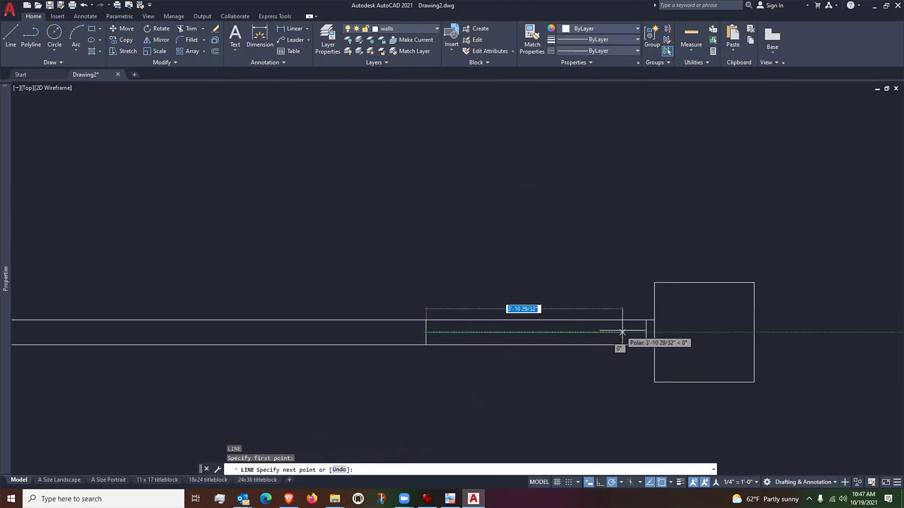
left_click(647, 332)
key("Return")
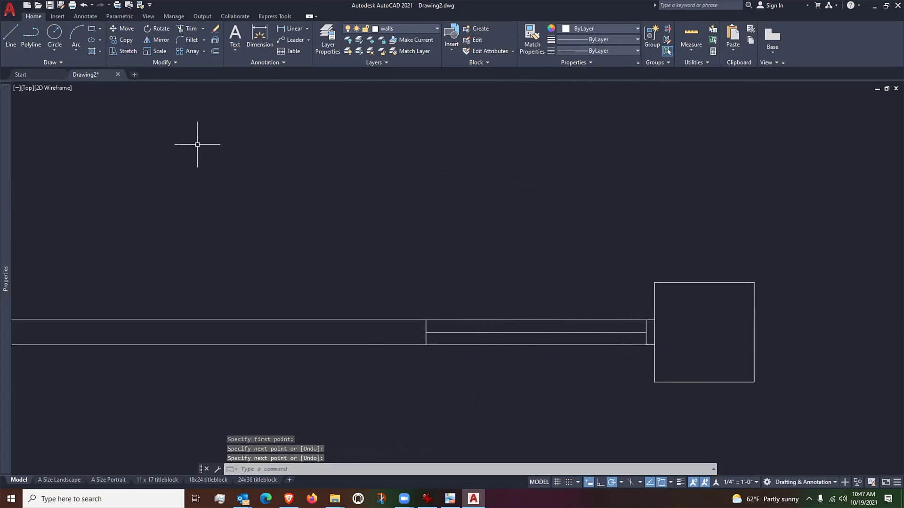
Copy the glazing line and its two cross lines from the lower wall corner at the column to the left cross line's lower end
left_click(121, 40)
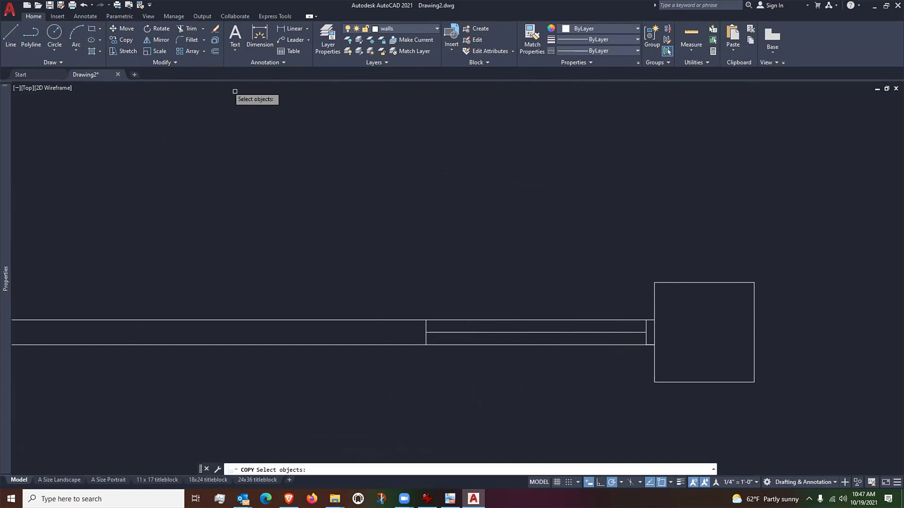
left_click(397, 274)
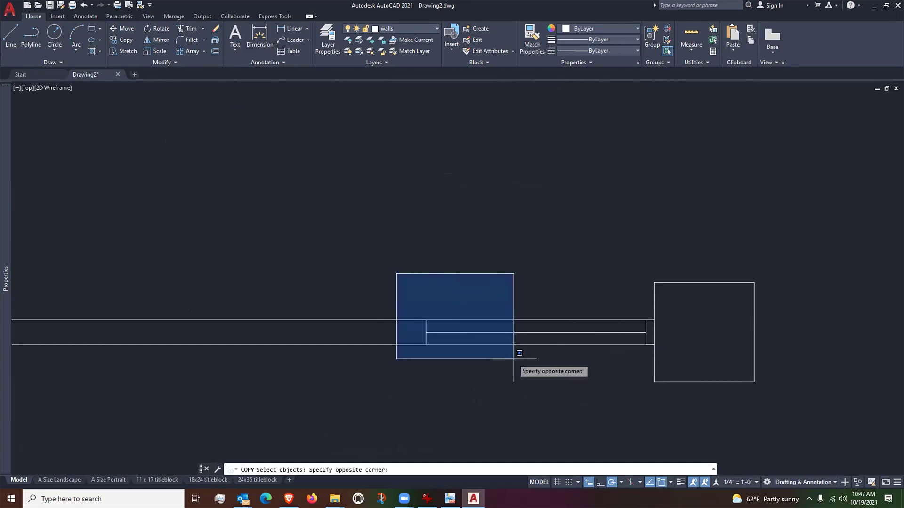
left_click(652, 385)
key("Return")
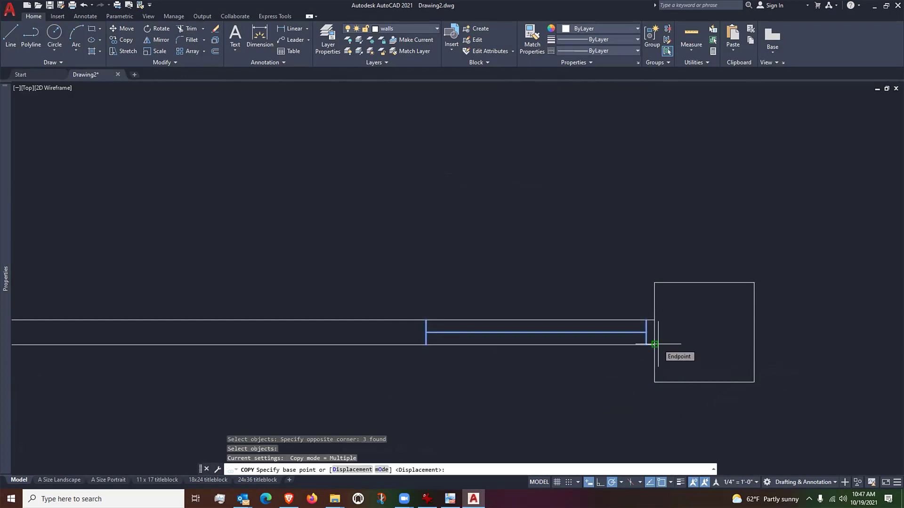
left_click(658, 344)
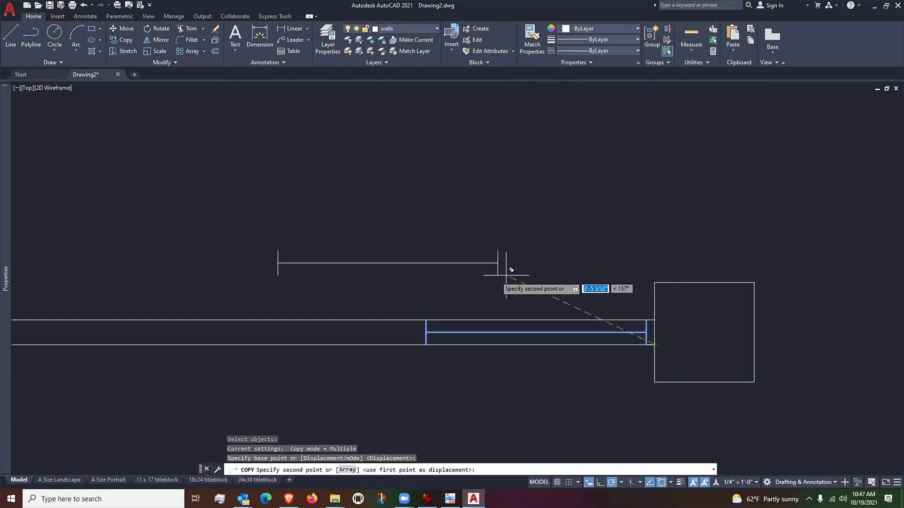
left_click(430, 340)
Place two more copies of the window panel end to end along the wall to the left column, then finish copying
scroll(581, 363, "down", 4)
scroll(424, 357, "up", 6)
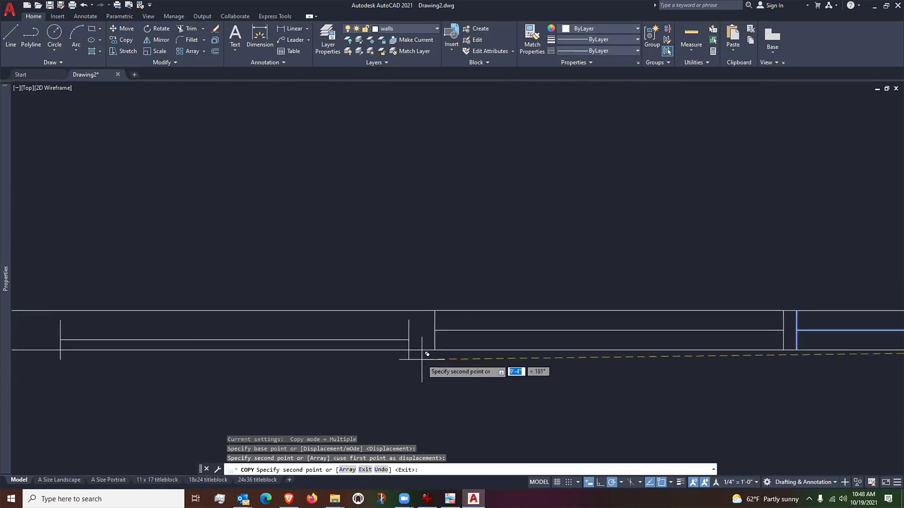
left_click(436, 349)
scroll(581, 363, "down", 4)
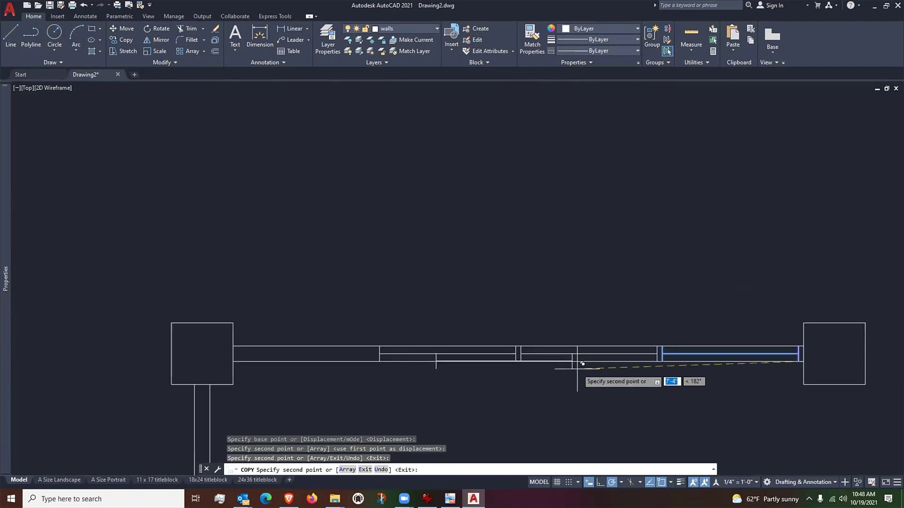
scroll(374, 360, "up", 3)
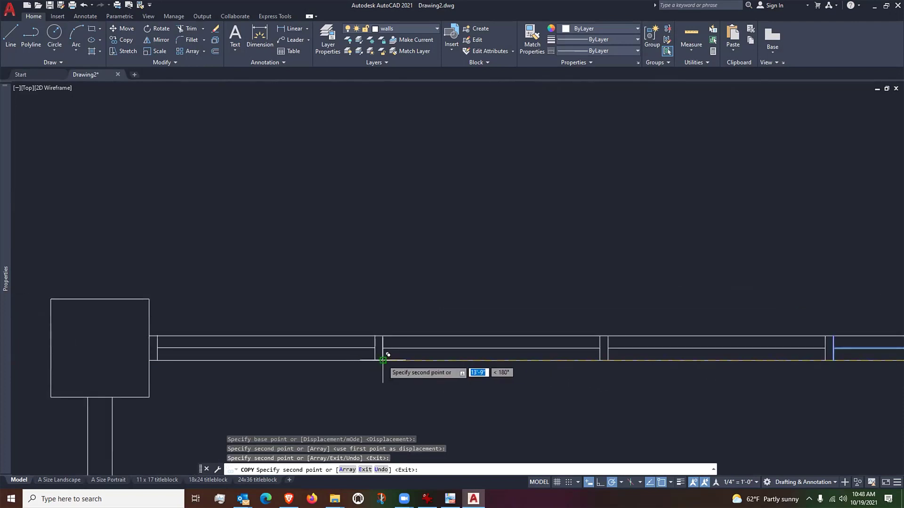
left_click(382, 360)
key("Return")
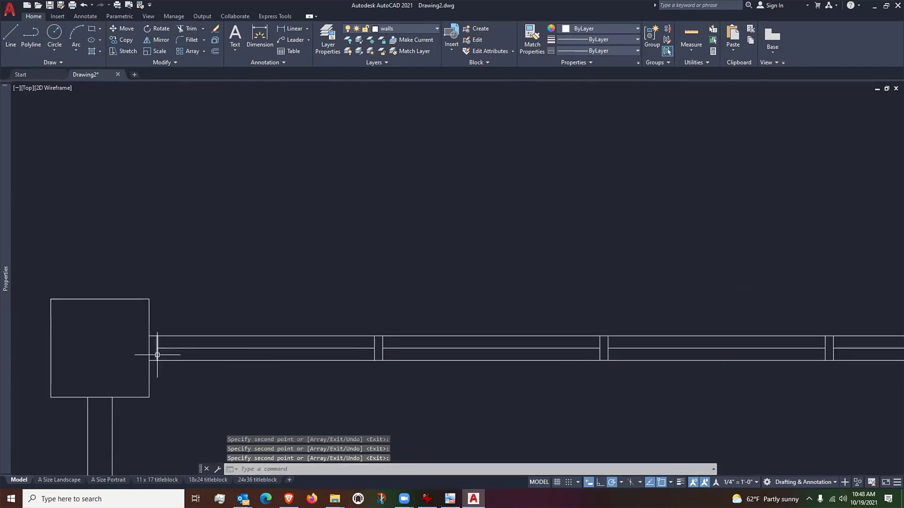
scroll(333, 336, "down", 4)
mouse_move(485, 389)
middle_mouse_down()
mouse_move(460, 353)
mouse_move(415, 353)
middle_mouse_up()
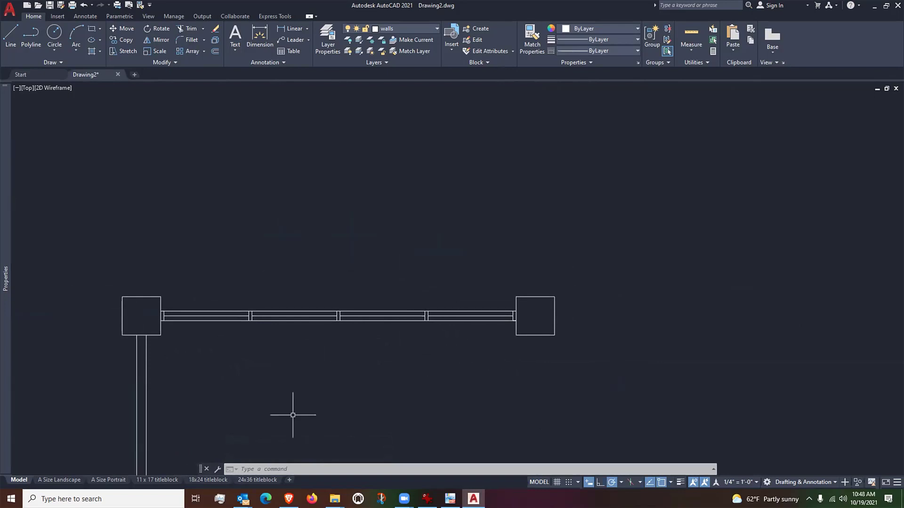
left_click(123, 40)
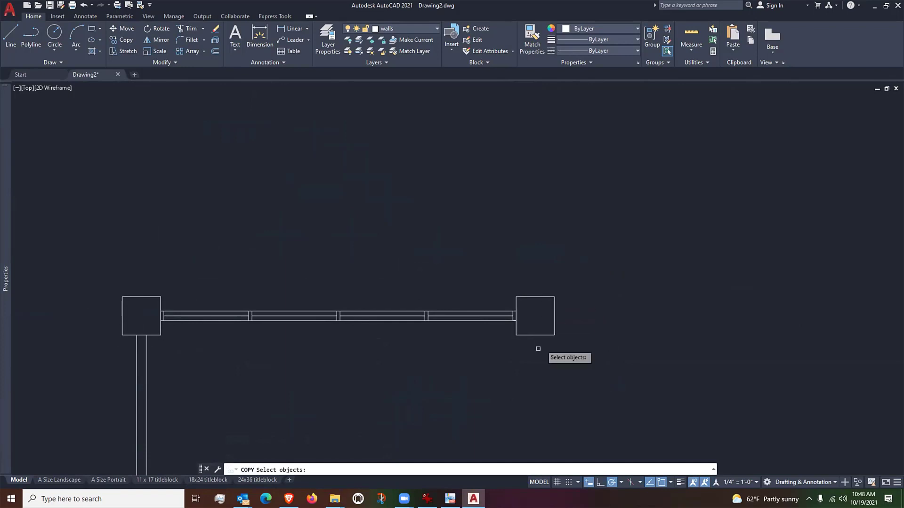
key("Escape")
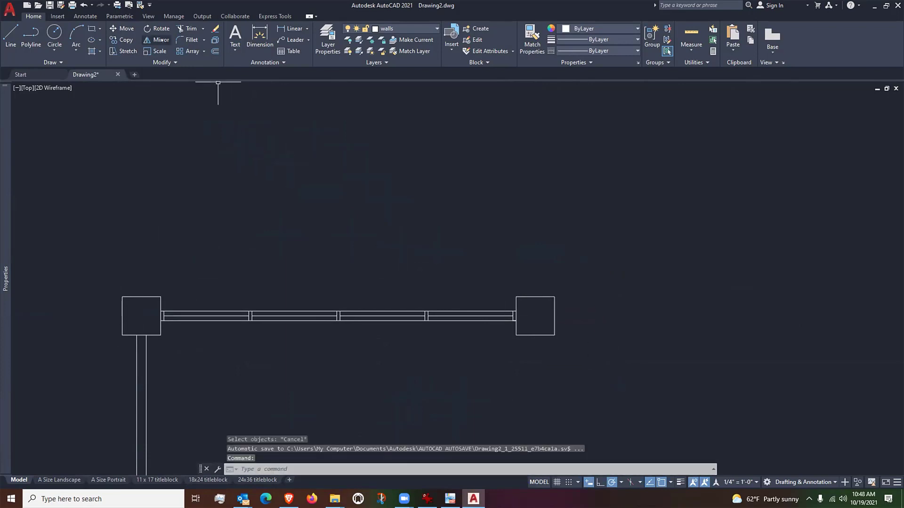
Mirror the four-panel window wall about the vertical centreline of the second column into the next bay, keeping the source objects
left_click(158, 40)
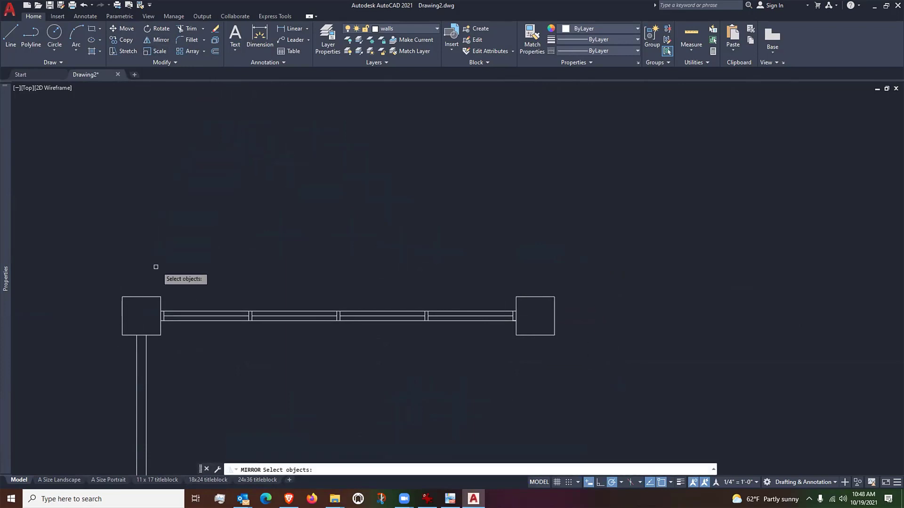
left_click(152, 274)
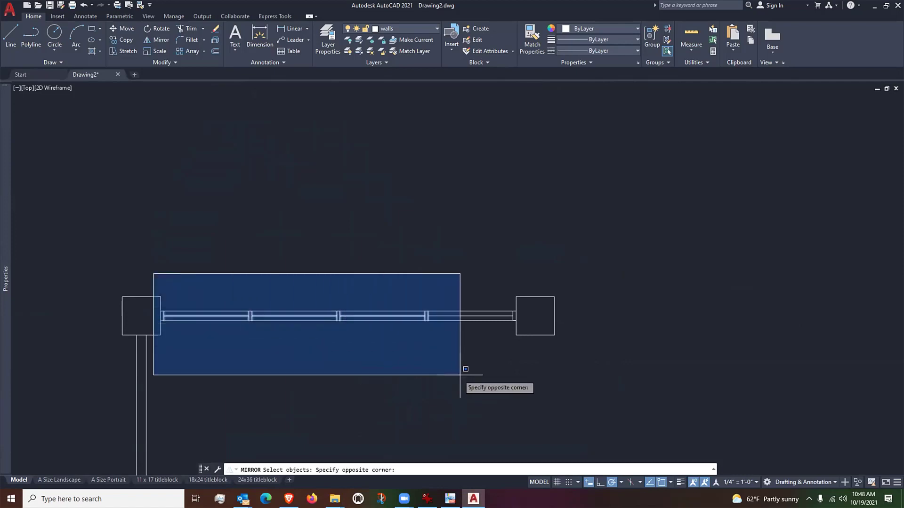
left_click(527, 374)
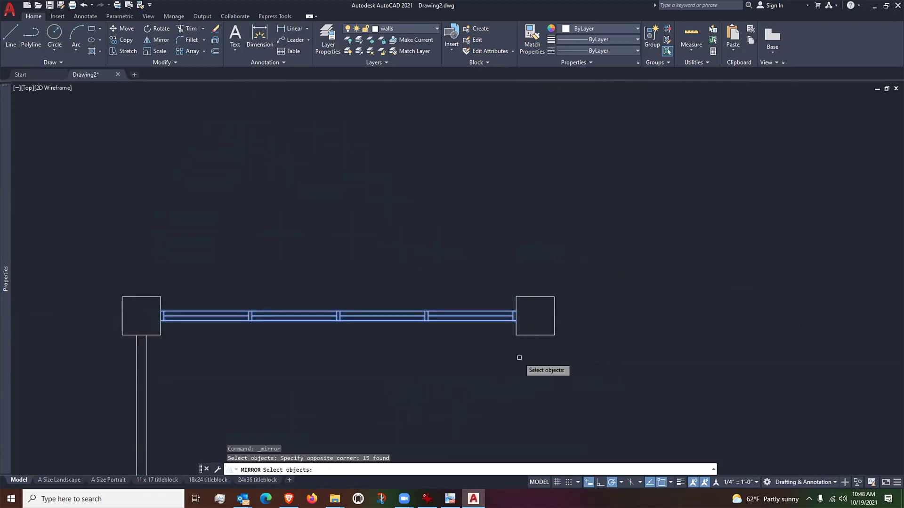
key("Return")
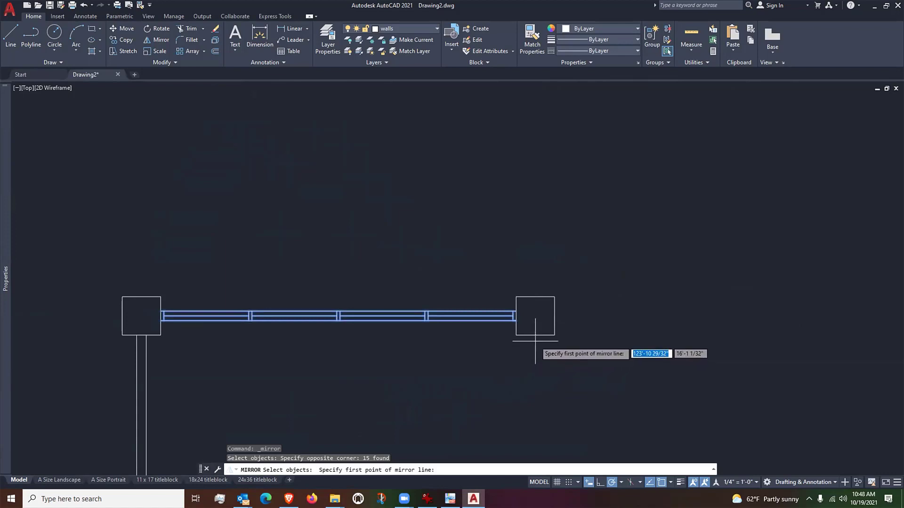
left_click(535, 335)
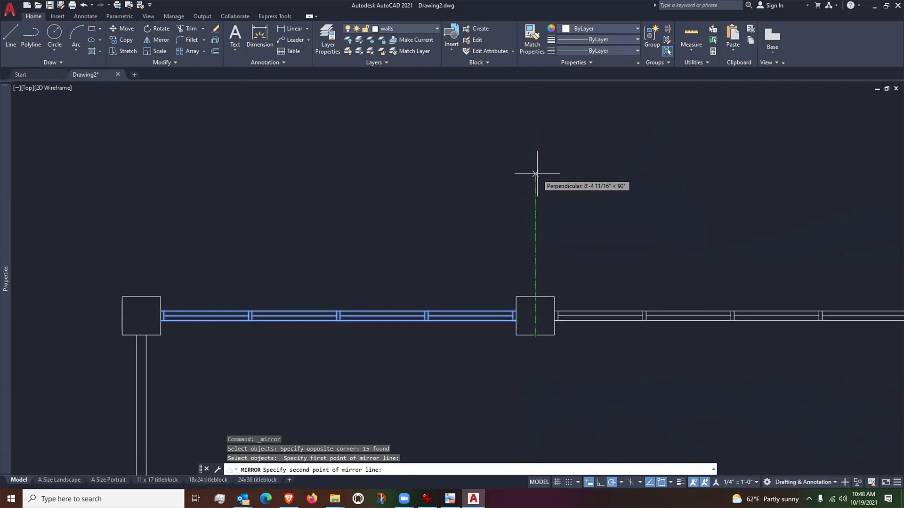
left_click(535, 174)
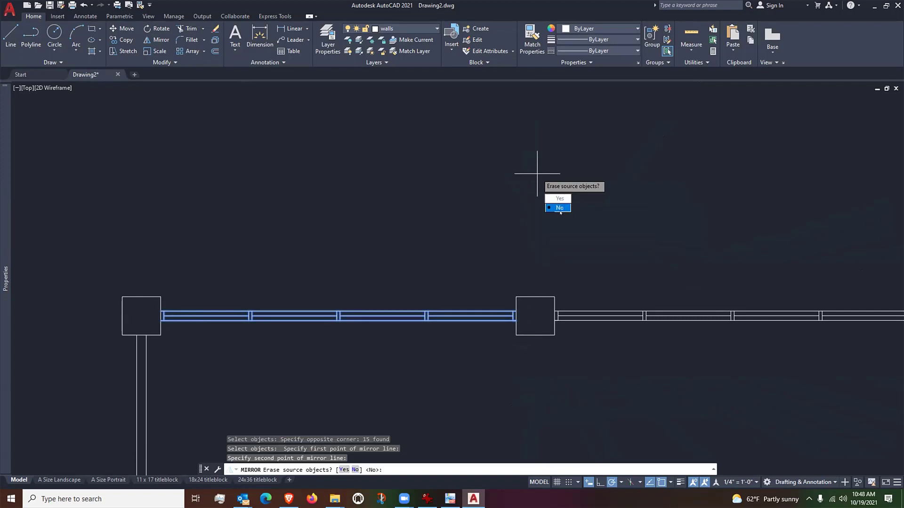
key("Return")
scroll(339, 242, "down", 4)
scroll(469, 243, "up", 2)
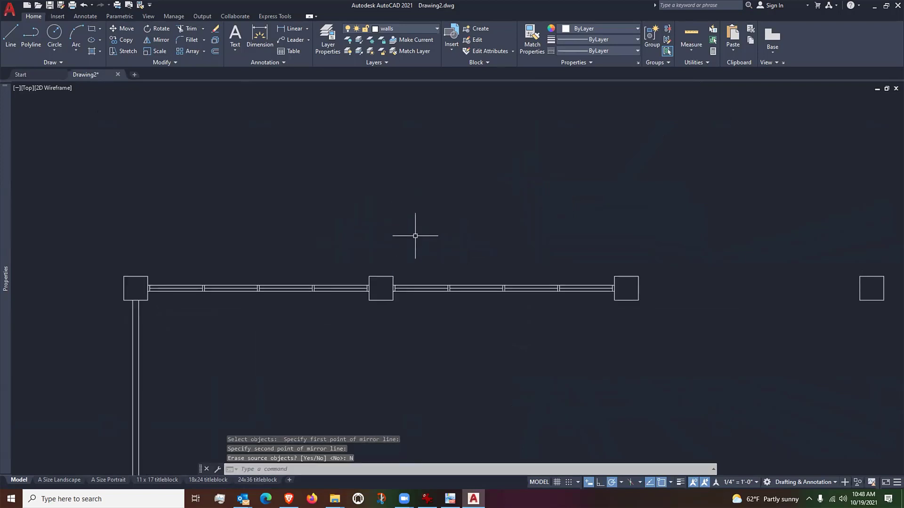
middle_click_drag(454, 231, 381, 240)
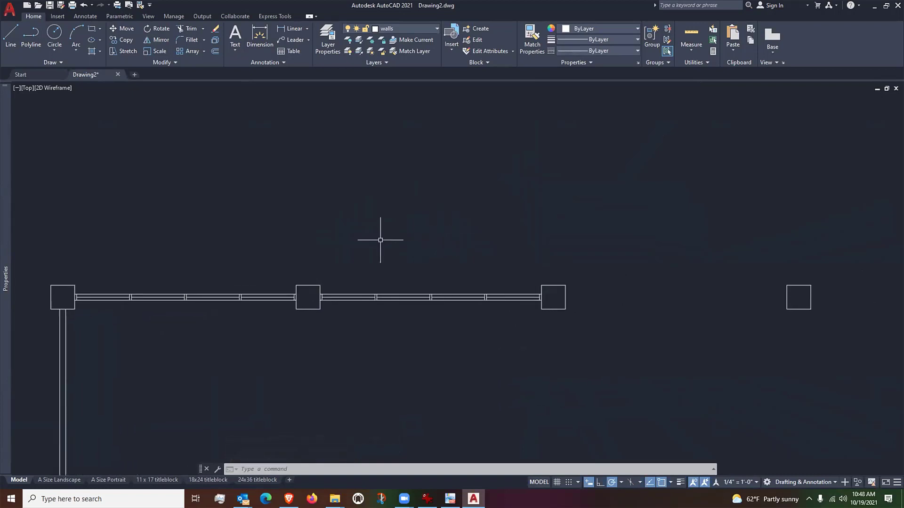
scroll(380, 240, "down", 2)
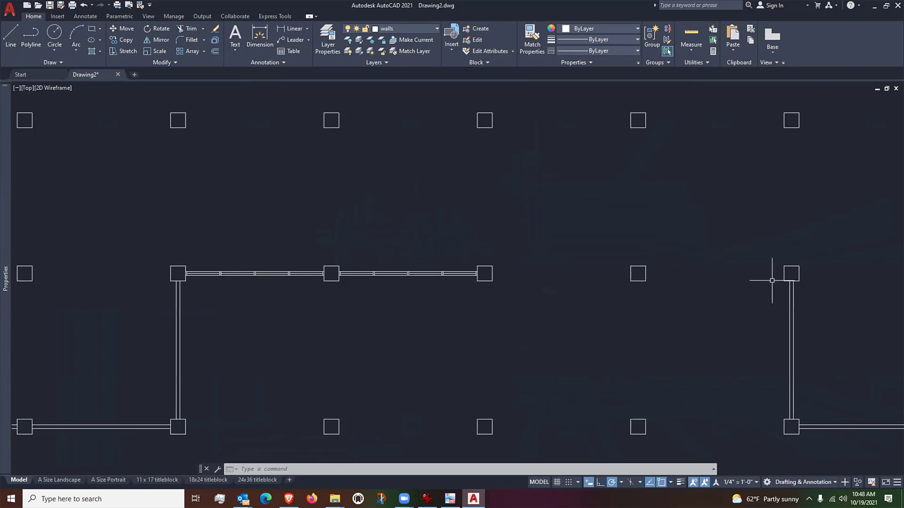
scroll(320, 265, "up", 2)
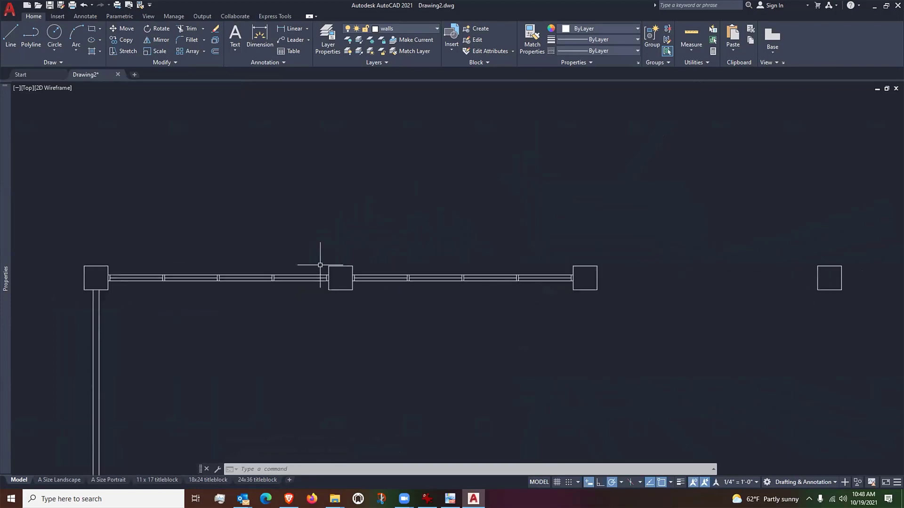
type("c")
key("Return")
key("Escape")
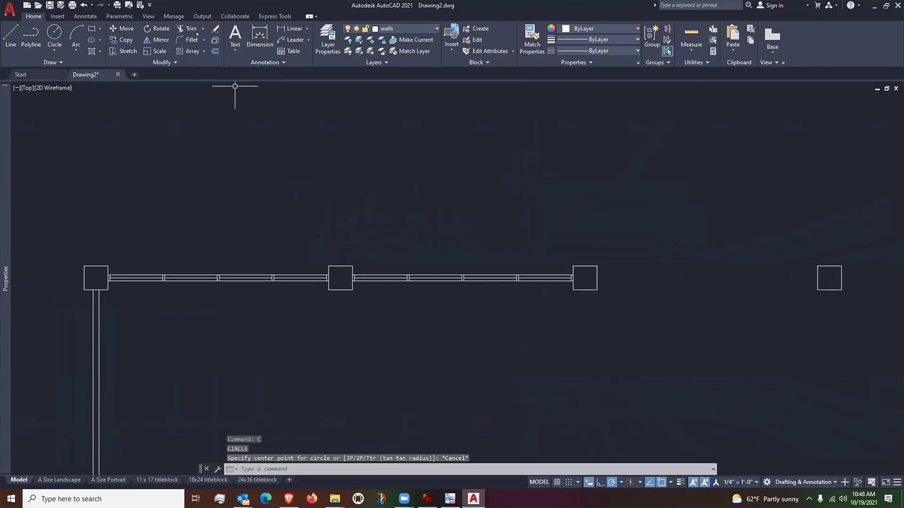
Copy the second bay's window wall from the second column's lower-right corner to the fourth column's lower-right corner
left_click(123, 40)
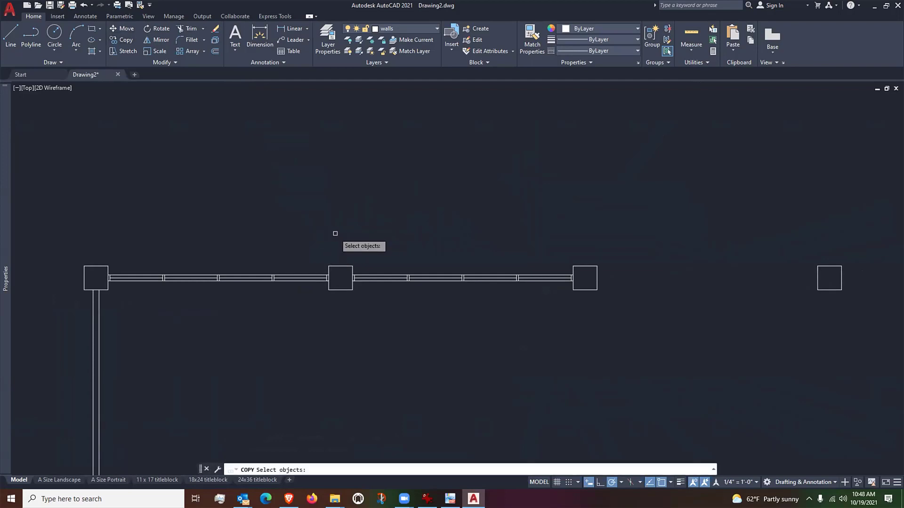
left_click(341, 235)
left_click(586, 349)
key("Return")
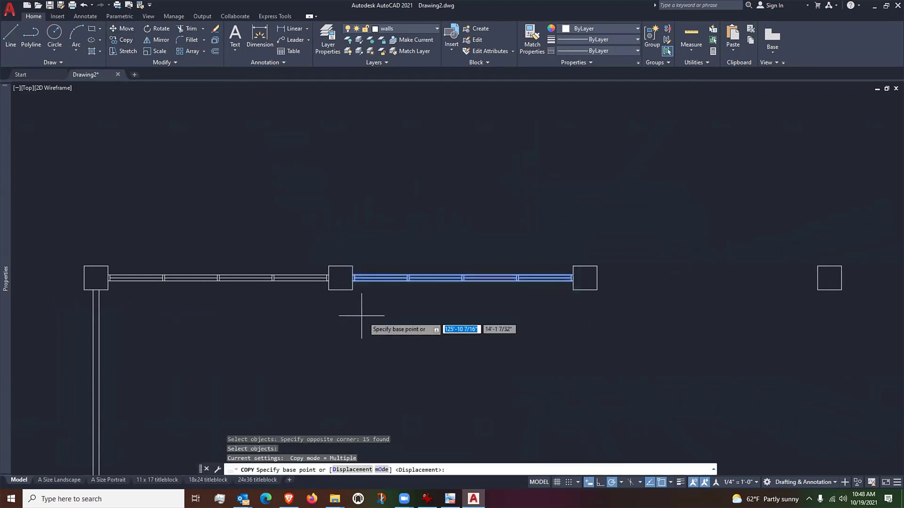
left_click(353, 289)
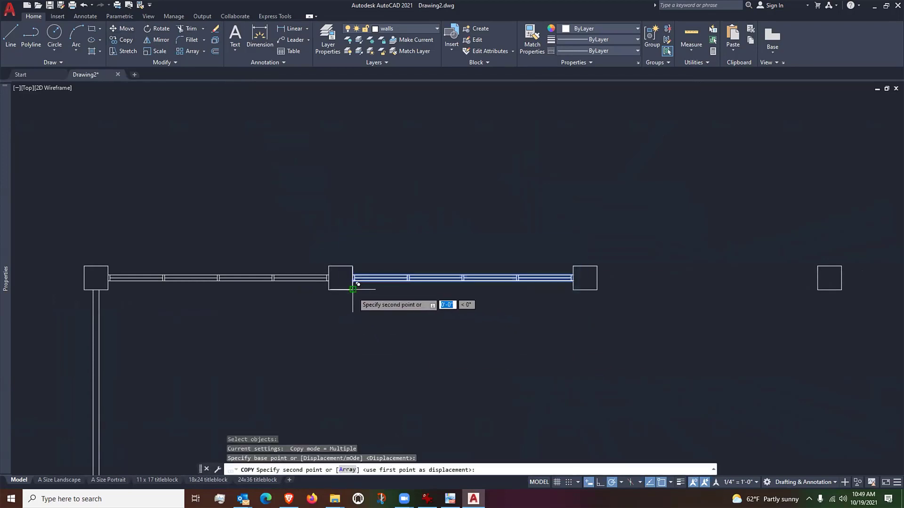
scroll(354, 289, "down", 3)
scroll(541, 290, "up", 5)
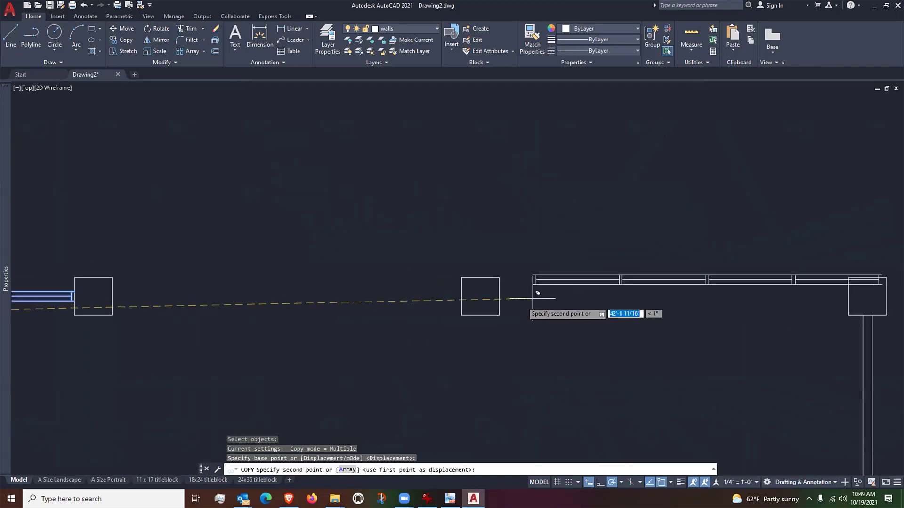
left_click(499, 314)
key("Return")
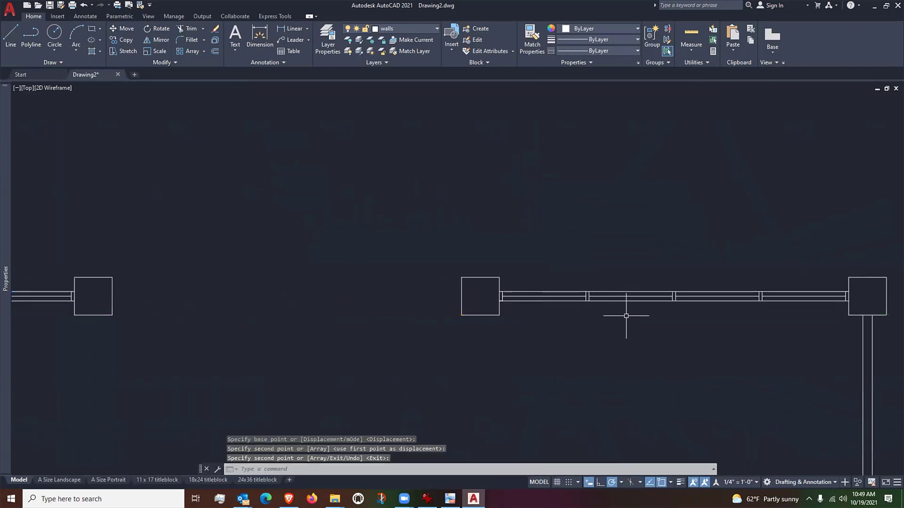
scroll(525, 329, "down", 3)
middle_click_drag(524, 329, 566, 320)
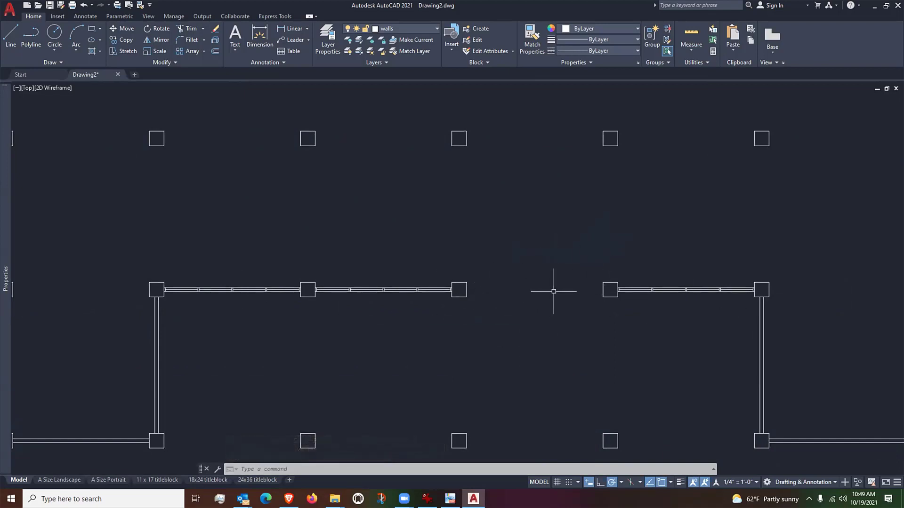
scroll(557, 288, "up", 2)
middle_click_drag(557, 289, 496, 307)
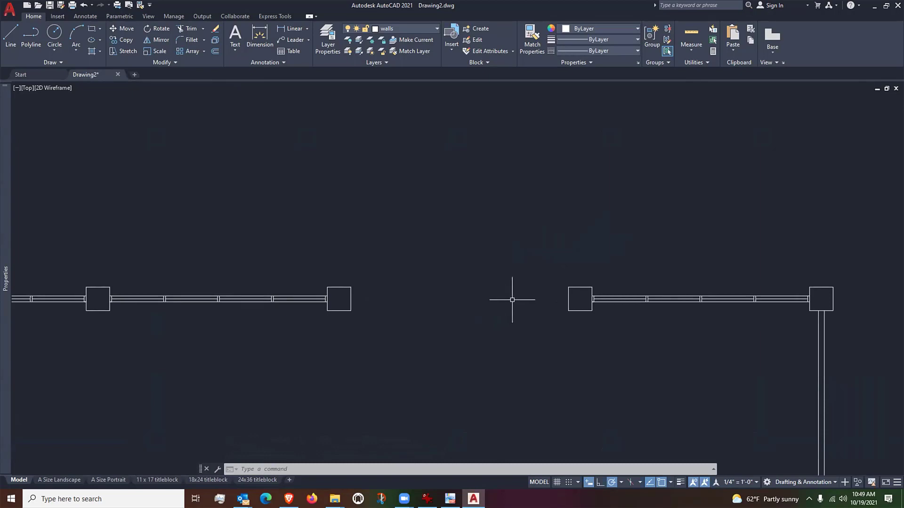
type("c")
key("Return")
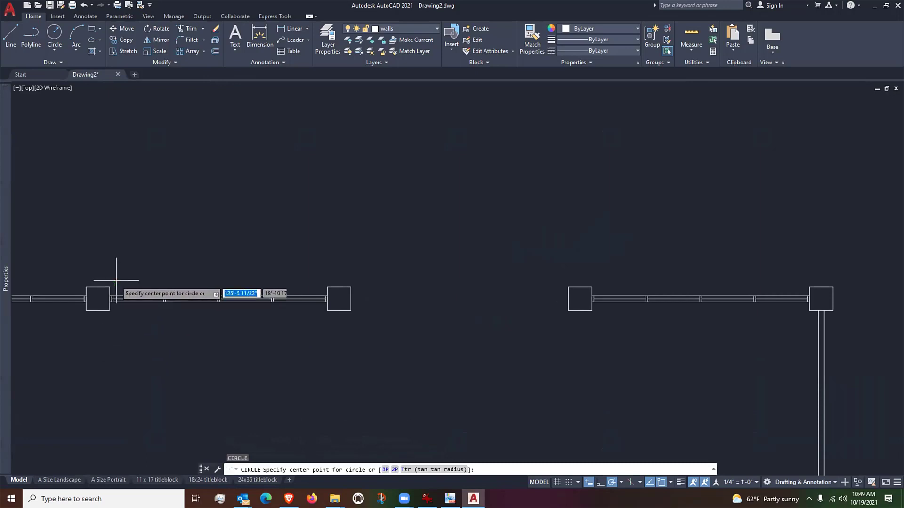
key("Escape")
Copy the second bay's window wall from the second column's lower-right corner to the third column's lower-right corner, filling the open bay
left_click(122, 39)
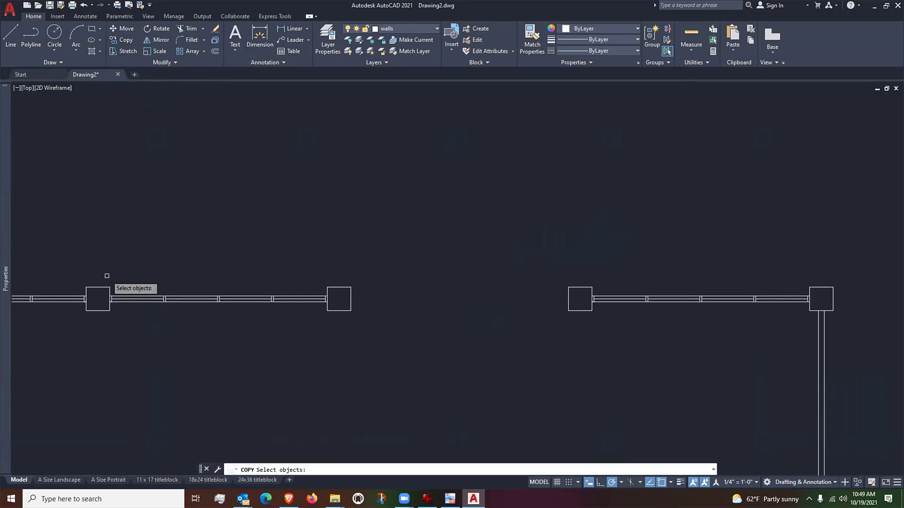
left_click(102, 268)
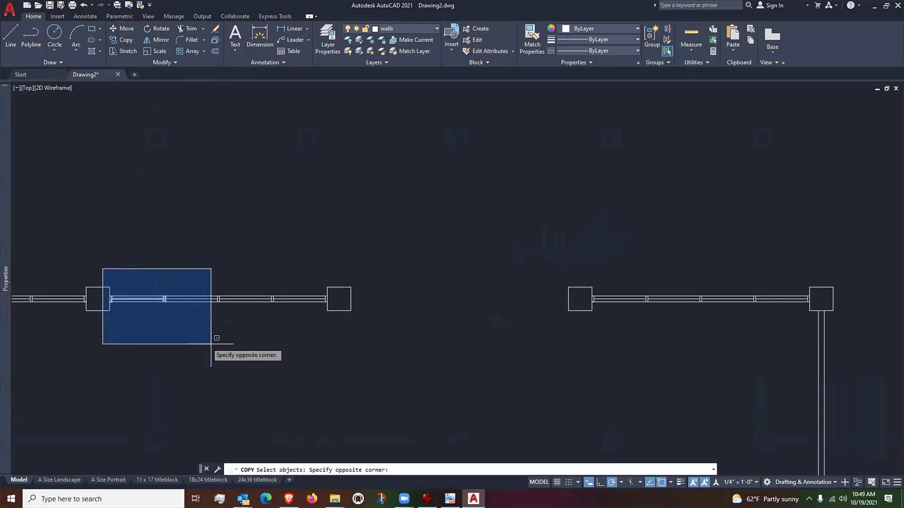
left_click(336, 330)
scroll(95, 315, "up", 4)
key("Return")
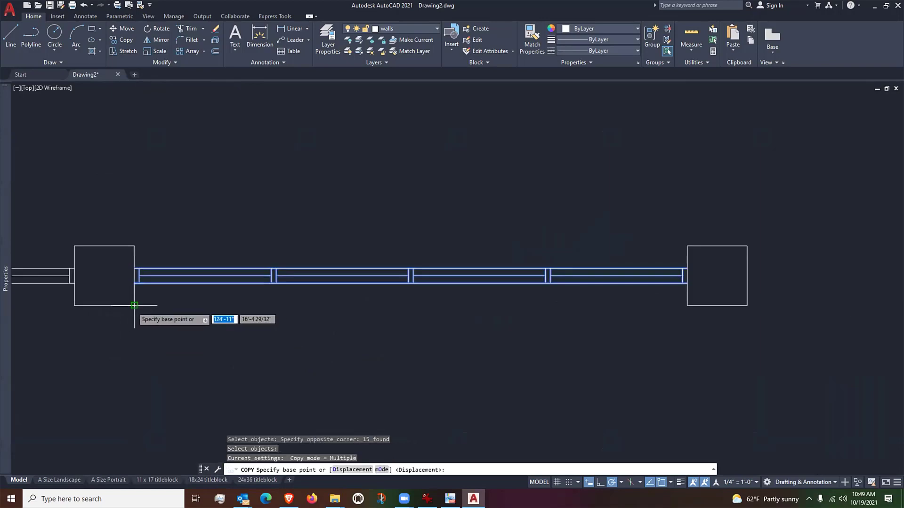
left_click(134, 306)
scroll(132, 305, "down", 2)
scroll(395, 305, "up", 2)
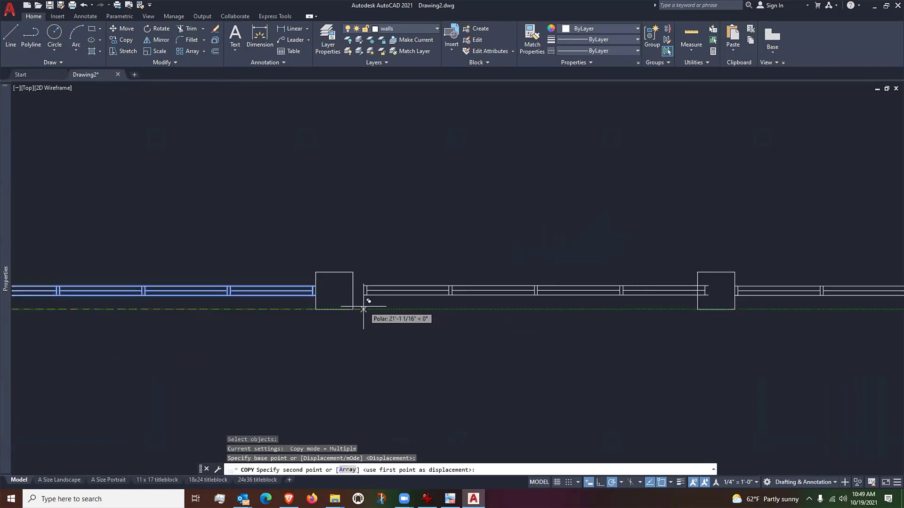
left_click(353, 309)
key("Return")
Erase the second panel's glazing line and its left cross line in the third bay
scroll(351, 299, "up", 5)
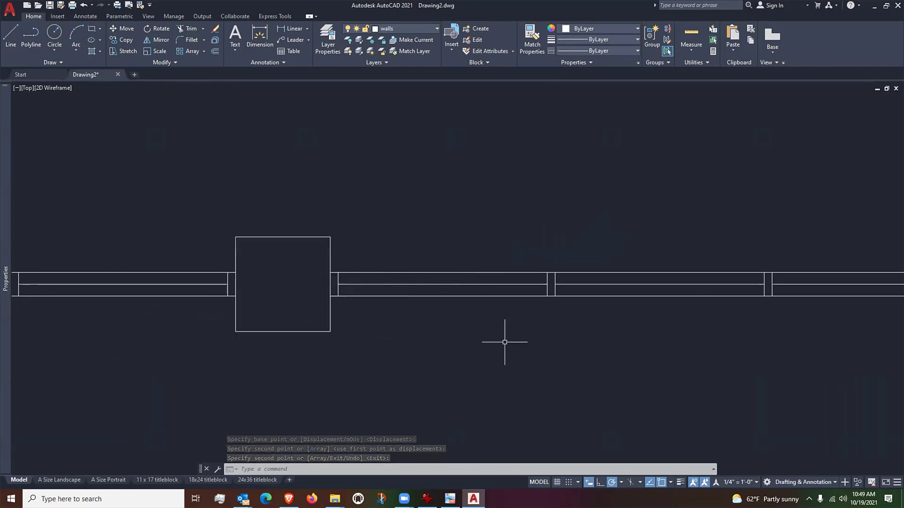
middle_click_drag(475, 323, 450, 327)
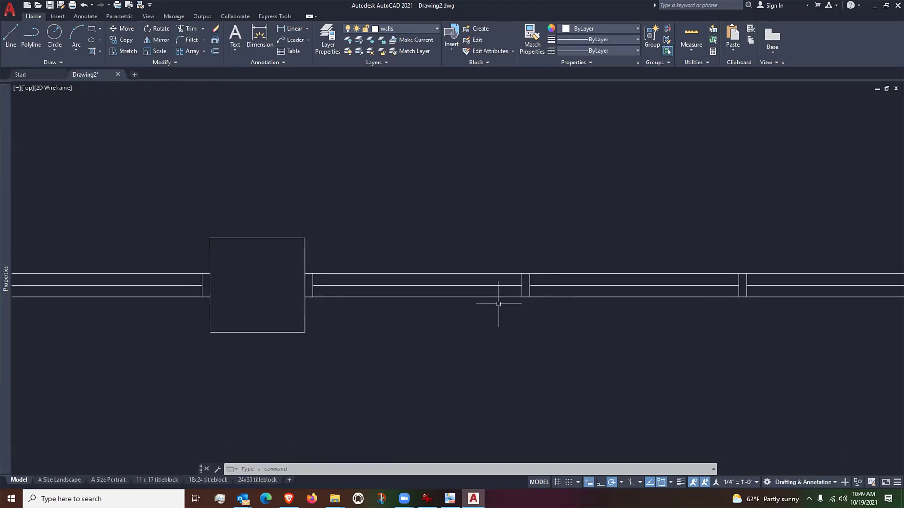
left_click(522, 292)
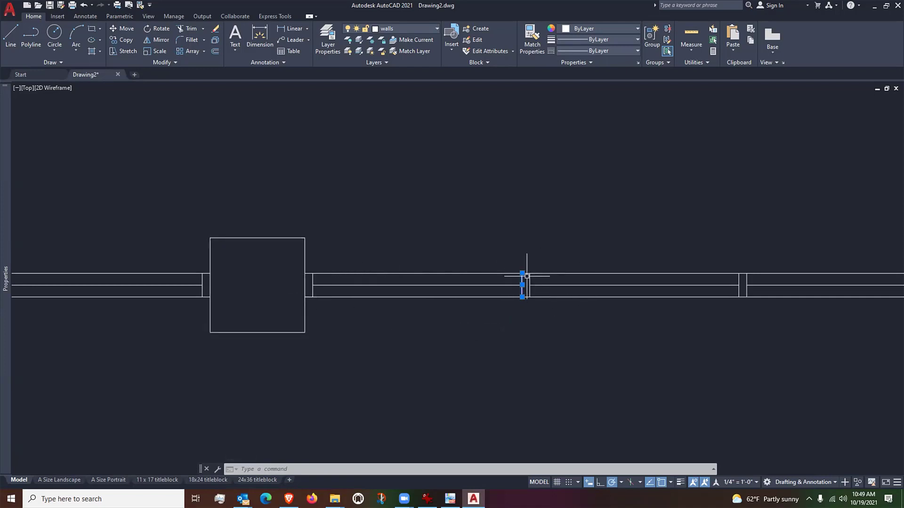
key("Escape")
scroll(522, 283, "up", 4)
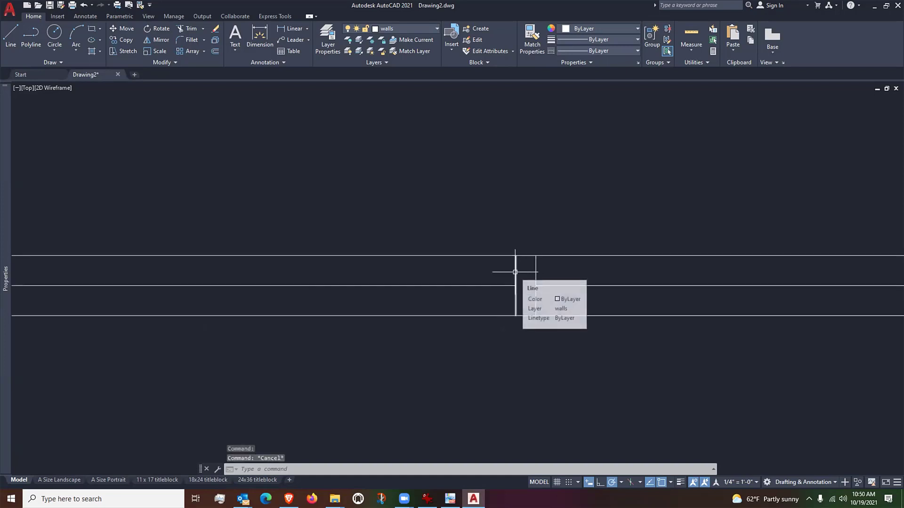
scroll(521, 268, "down", 3)
scroll(551, 276, "up", 3)
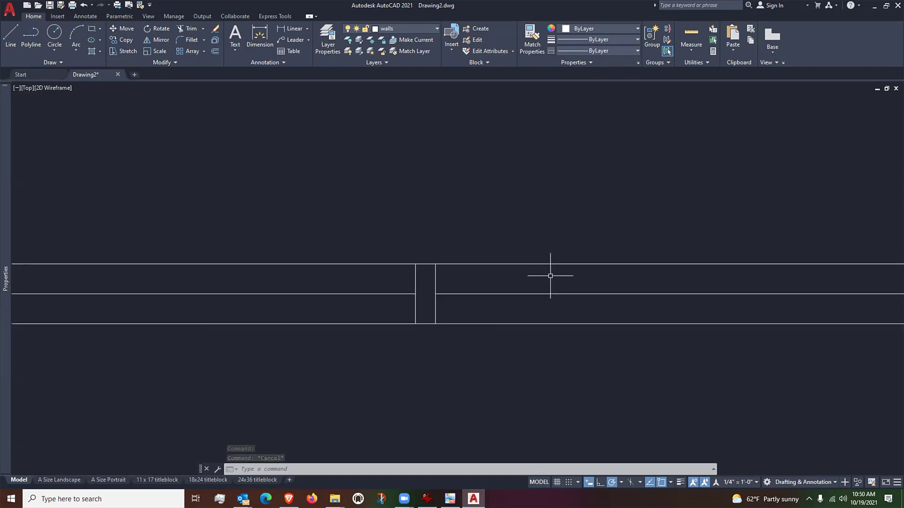
type("E")
key("Return")
left_click(518, 278)
left_click(430, 310)
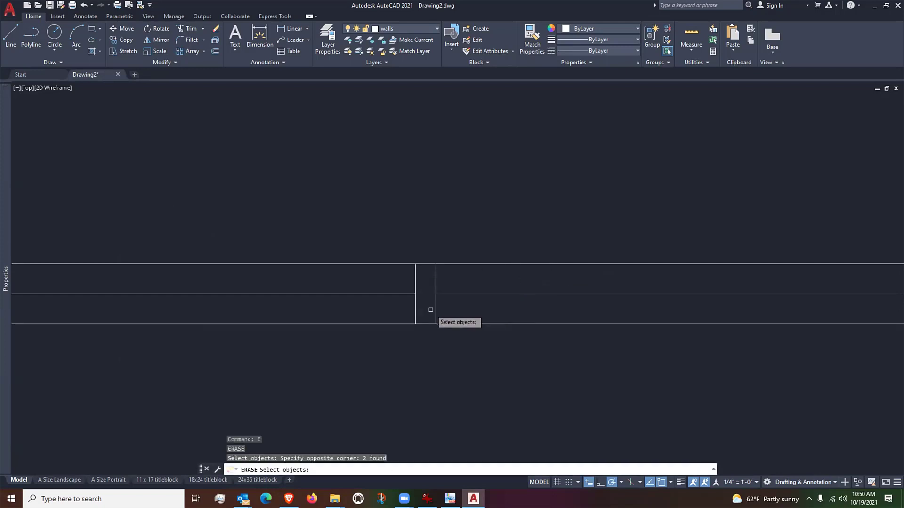
key("Return")
Erase the remaining cross lines and glazing lines between the third bay's second panel and the right column, keeping the two wall lines
scroll(484, 303, "down", 5)
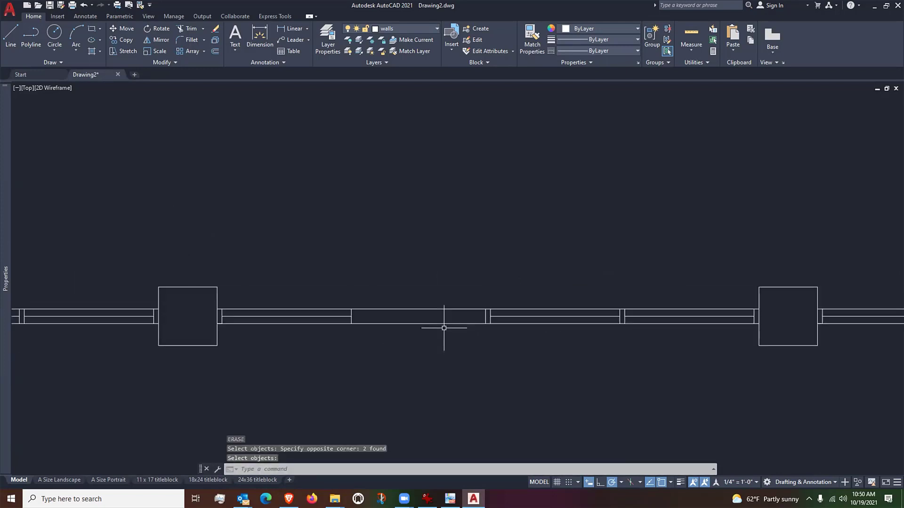
key("Return")
left_click(464, 269)
left_click(770, 329)
key("Return")
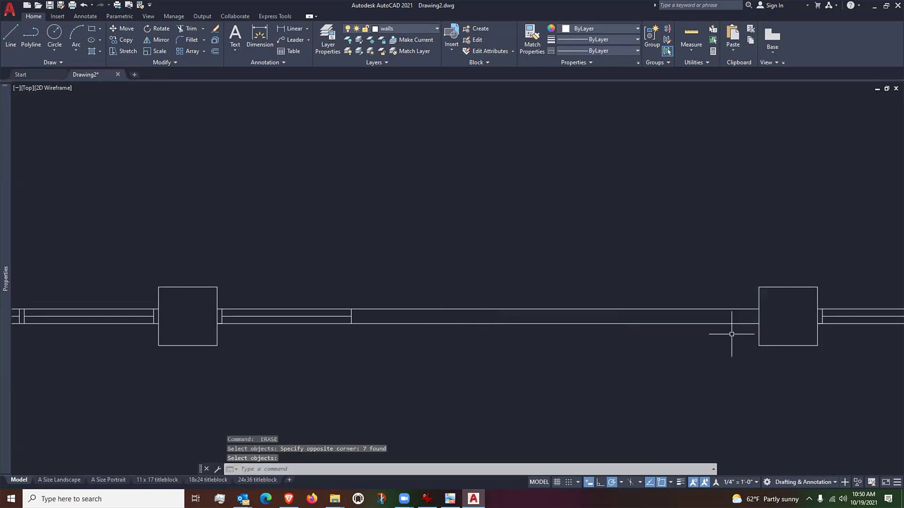
Offset the right cross line of the third bay's remaining window panel 2" to the right
scroll(348, 333, "up", 4)
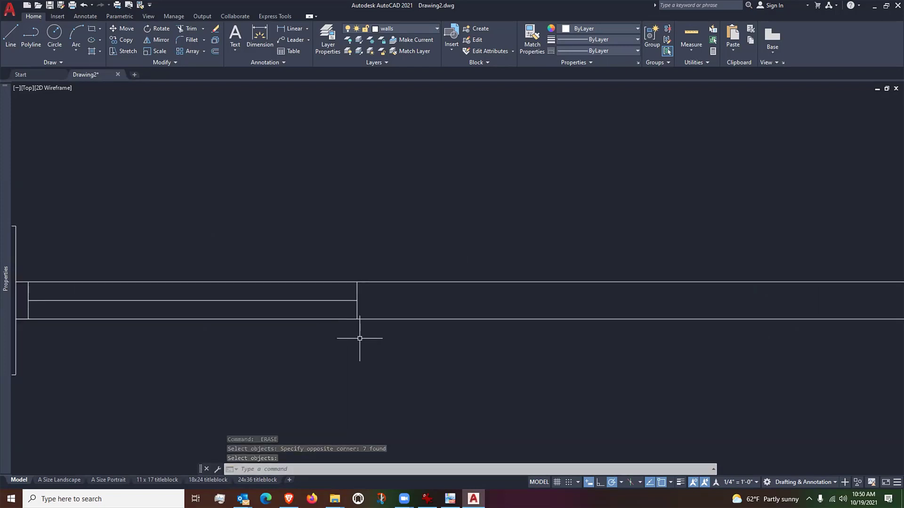
middle_click_drag(383, 335, 384, 340)
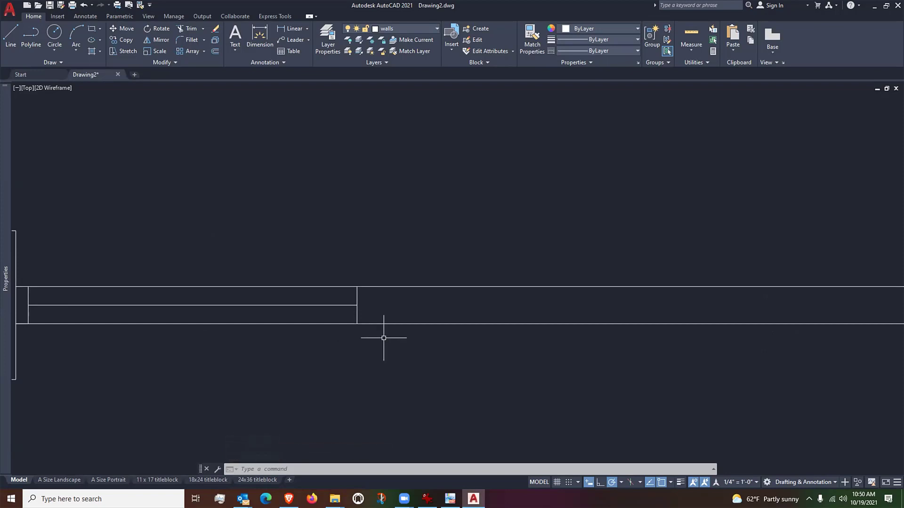
scroll(370, 300, "up", 2)
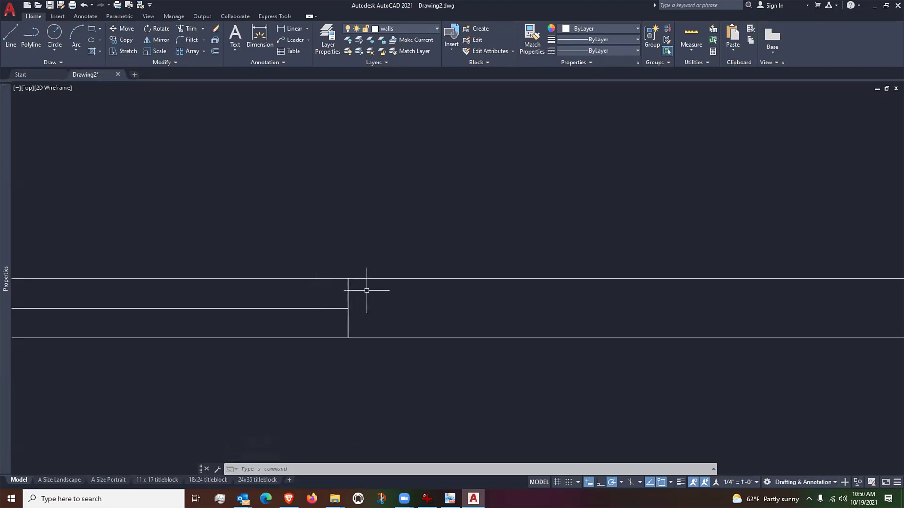
key("Return")
type("2")
key("Return")
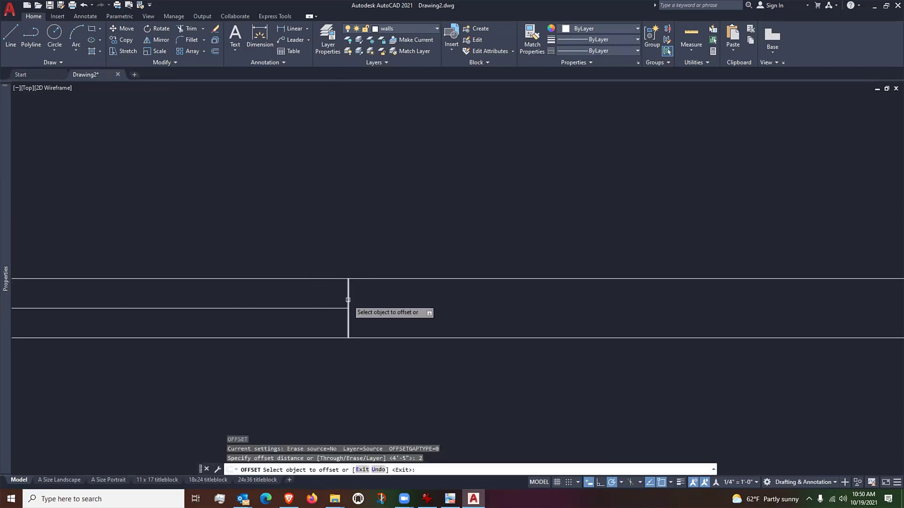
left_click(348, 298)
left_click(356, 299)
key("Return")
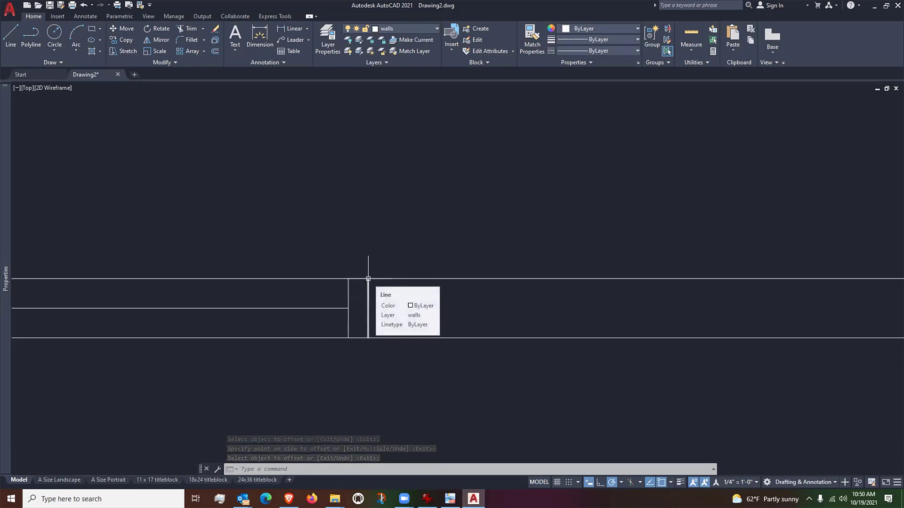
Draw a line about 12' long at 27° up and right from the new cross line's upper end
scroll(368, 279, "down", 4)
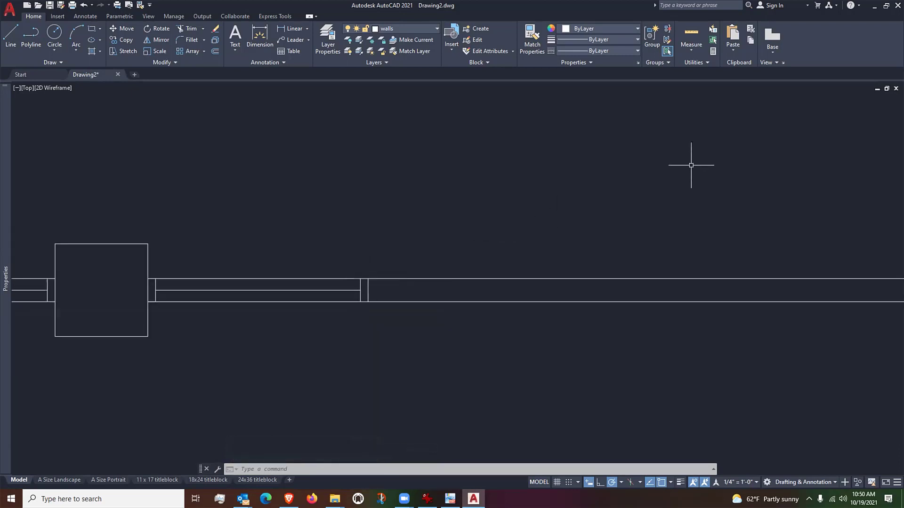
scroll(654, 203, "down", 4)
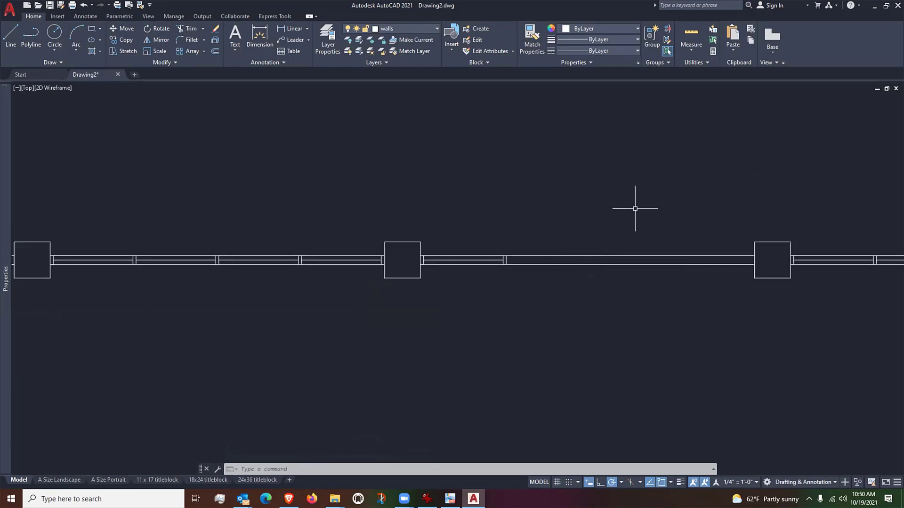
middle_click_drag(637, 204, 513, 276)
scroll(463, 301, "up", 4)
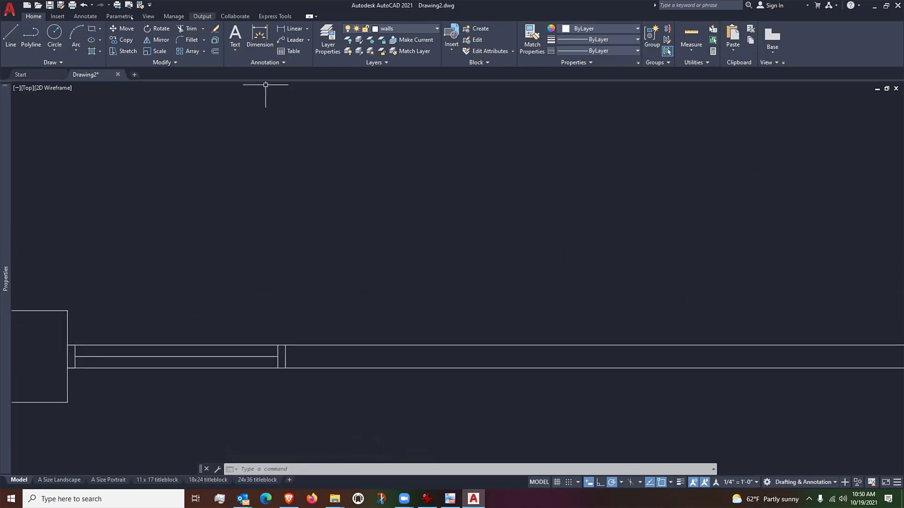
left_click(13, 40)
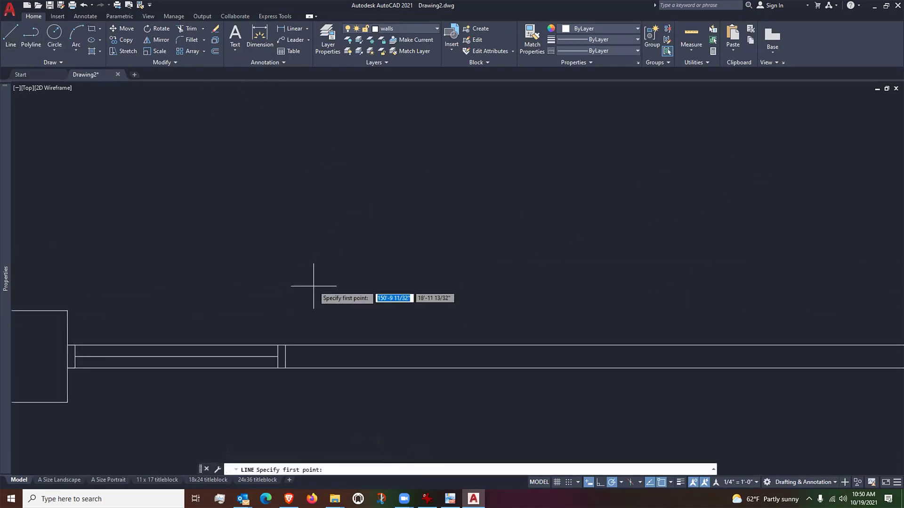
left_click(285, 345)
scroll(406, 292, "down", 4)
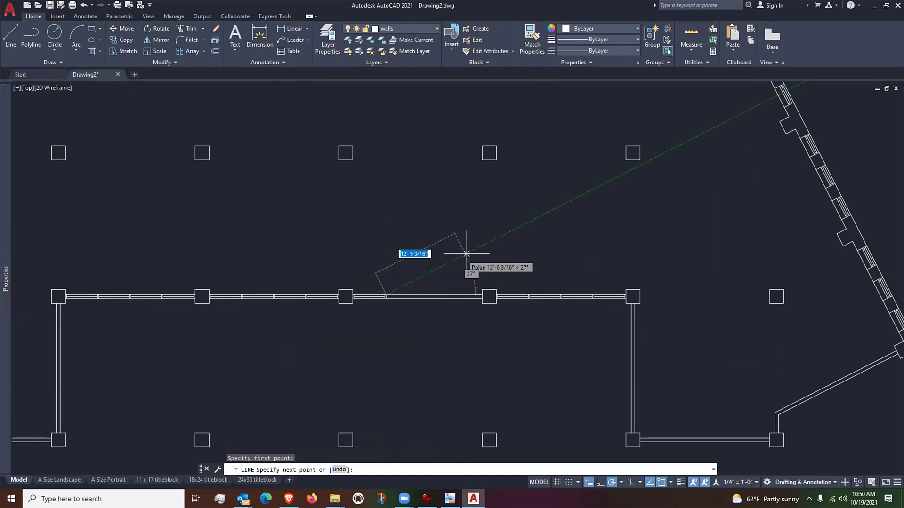
left_click(463, 255)
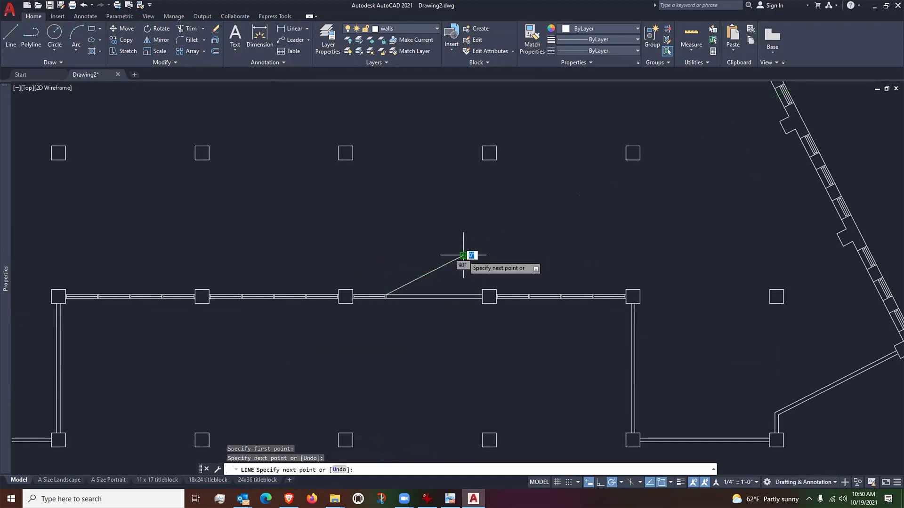
key("Return")
Offset the sloped line 6" toward its lower right side to form an angled wall
scroll(420, 286, "up", 5)
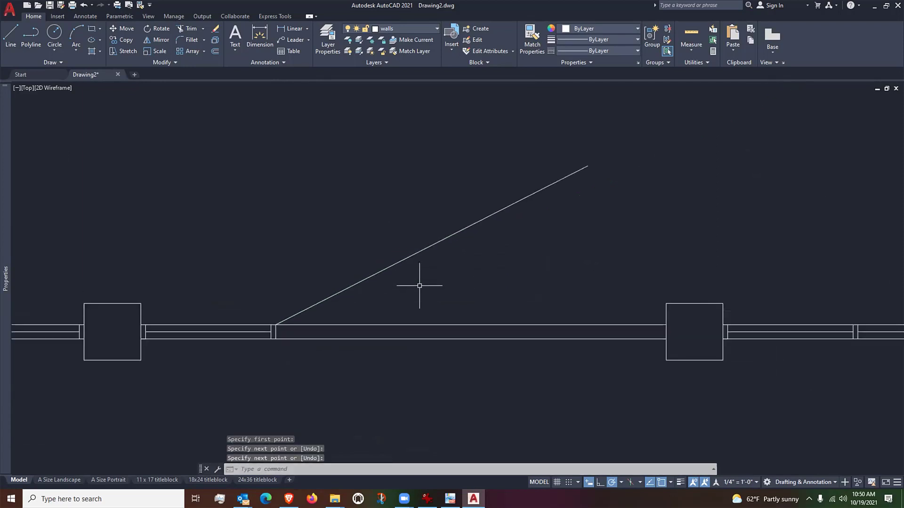
mouse_move(420, 286)
middle_mouse_down()
mouse_move(412, 258)
mouse_move(380, 299)
middle_mouse_up()
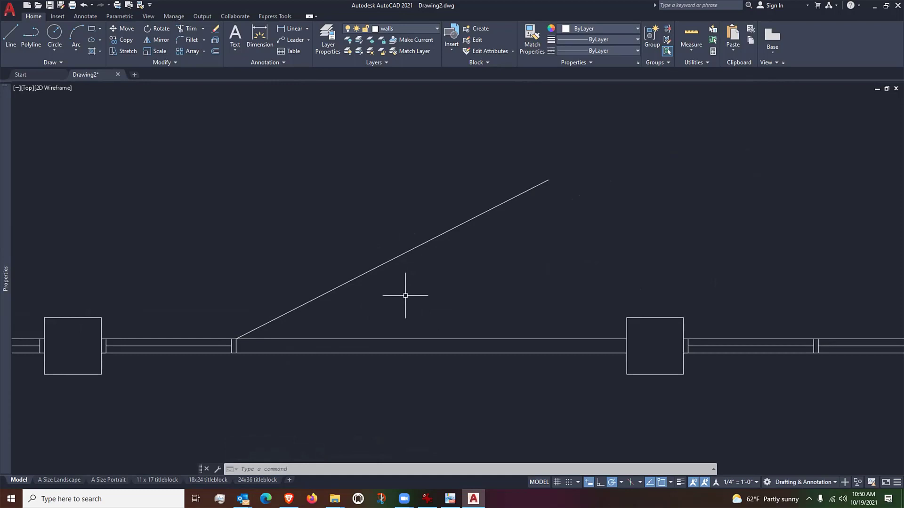
key("Return")
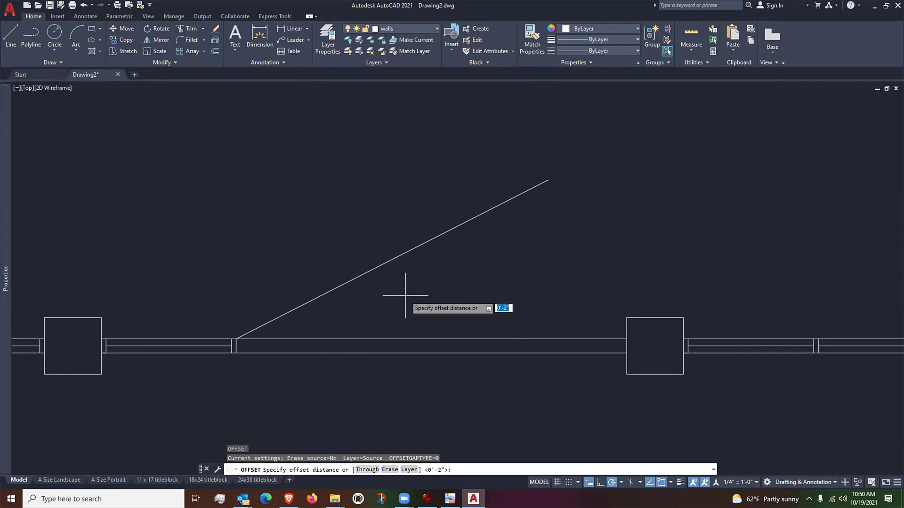
type("6")
key("Return")
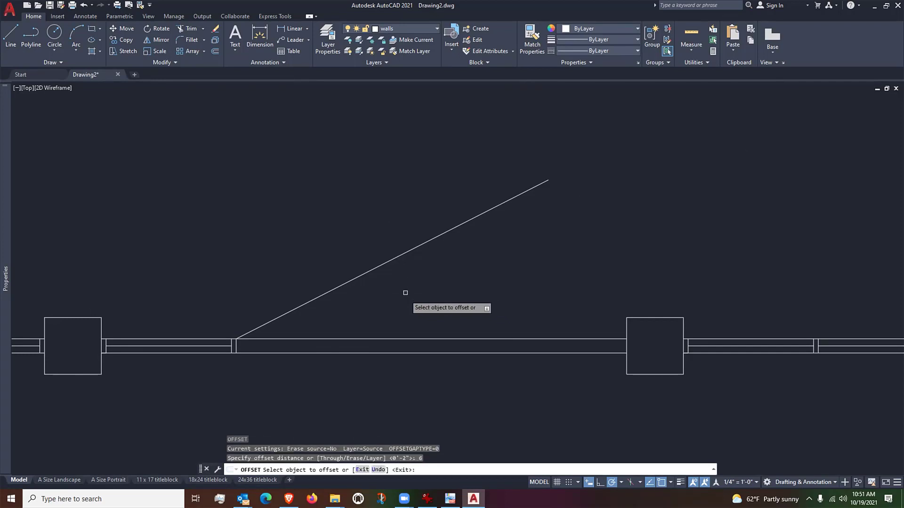
left_click(403, 253)
left_click(417, 283)
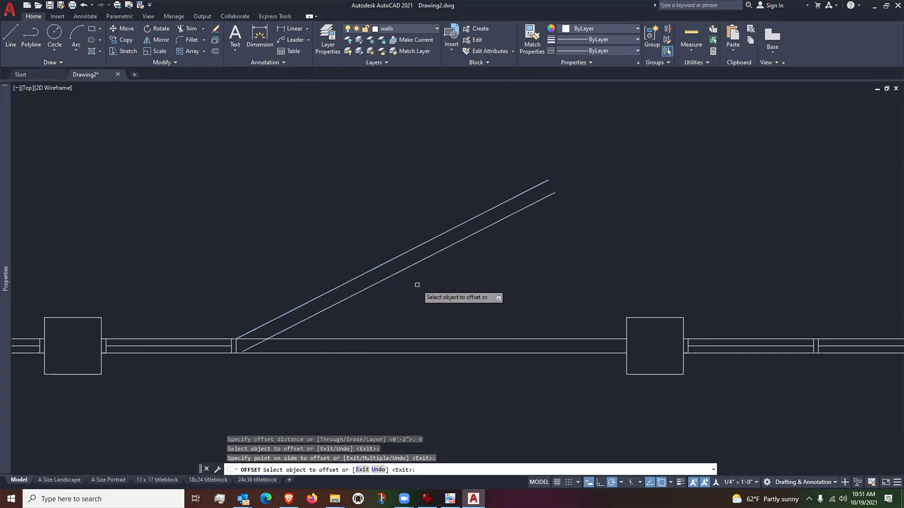
key("Return")
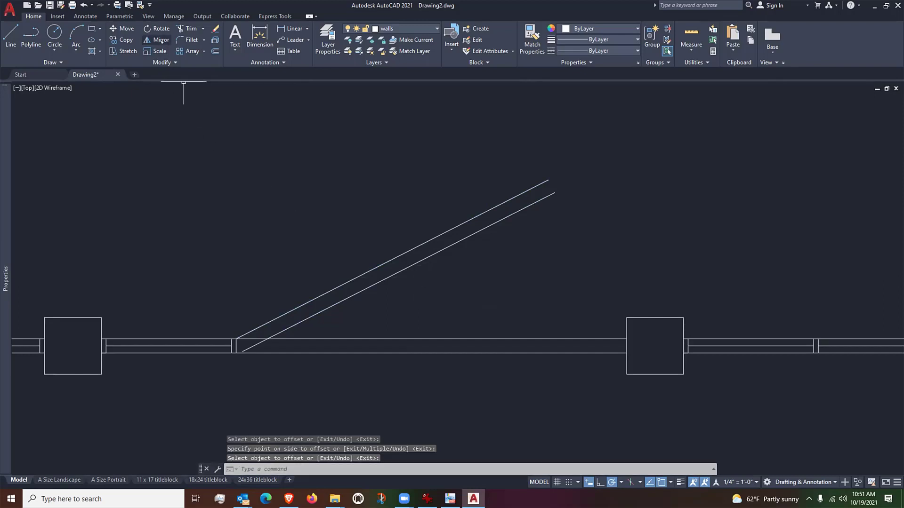
left_click(10, 34)
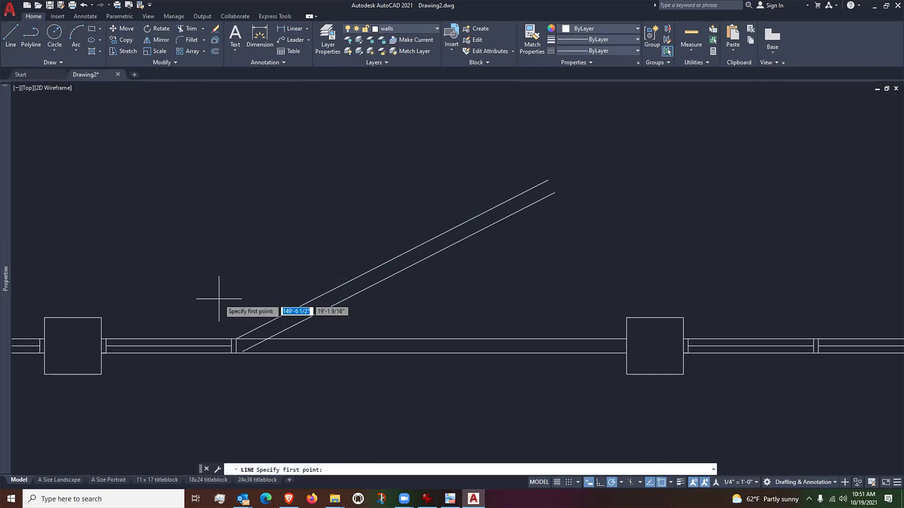
left_click(236, 339)
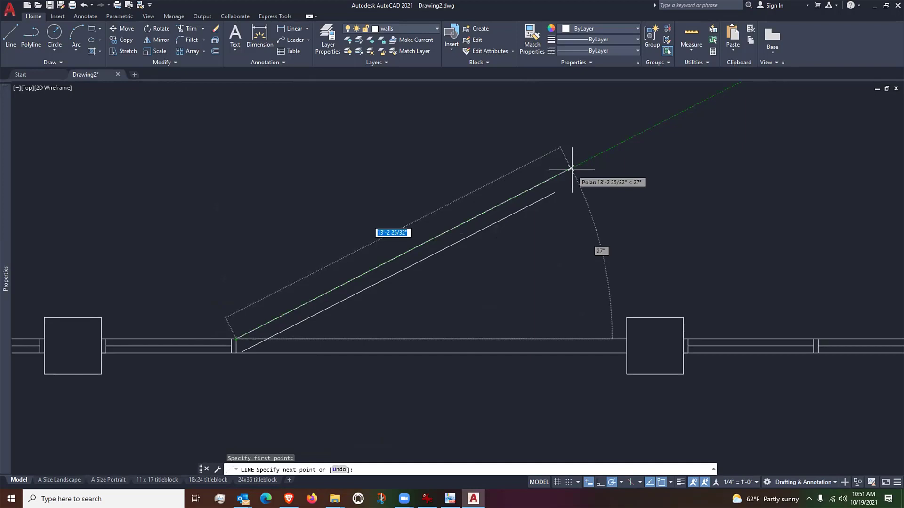
key("Escape")
Fillet the sloped lines to the third bay's upper and lower wall lines with sharp corners, keeping the wall portion beside the panel
scroll(347, 317, "down", 3)
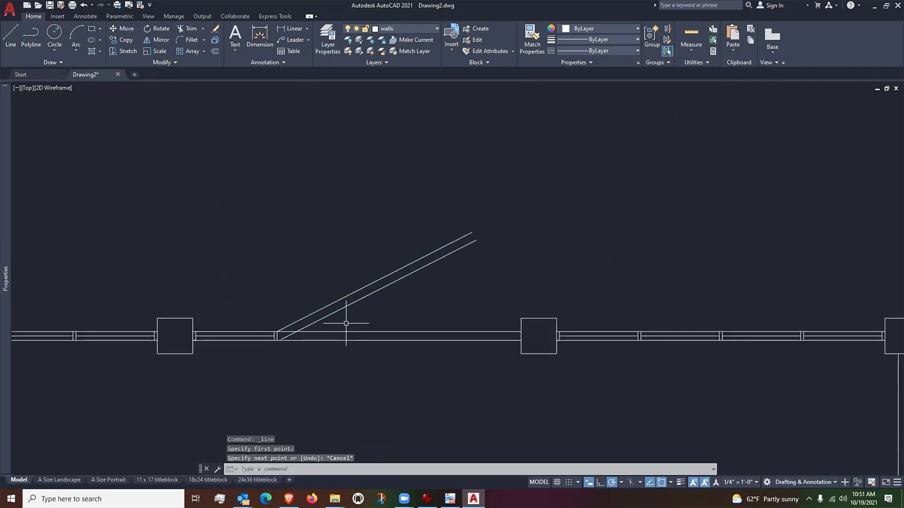
scroll(307, 292, "up", 3)
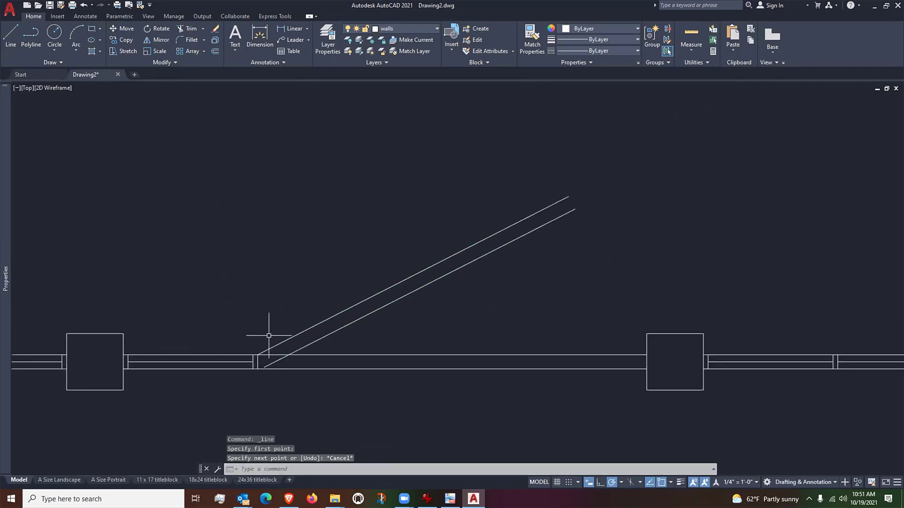
middle_click_drag(349, 325, 385, 310)
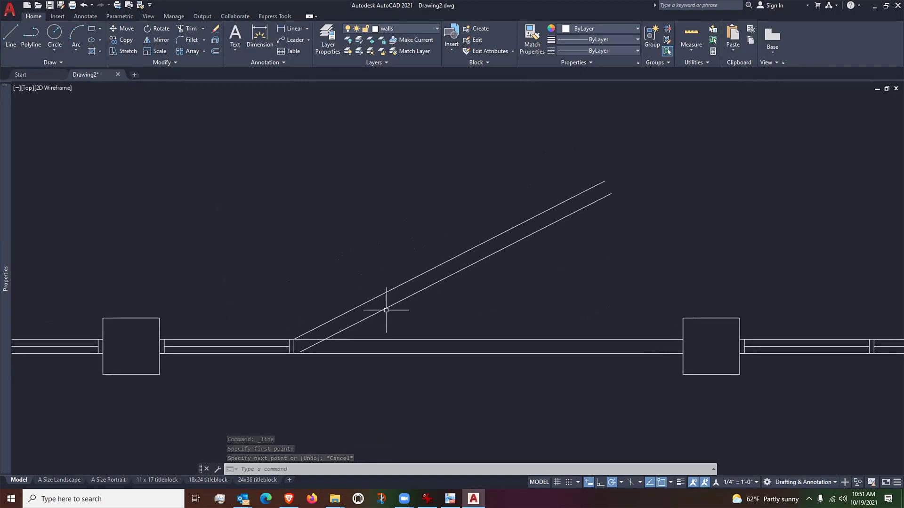
scroll(319, 317, "up", 2)
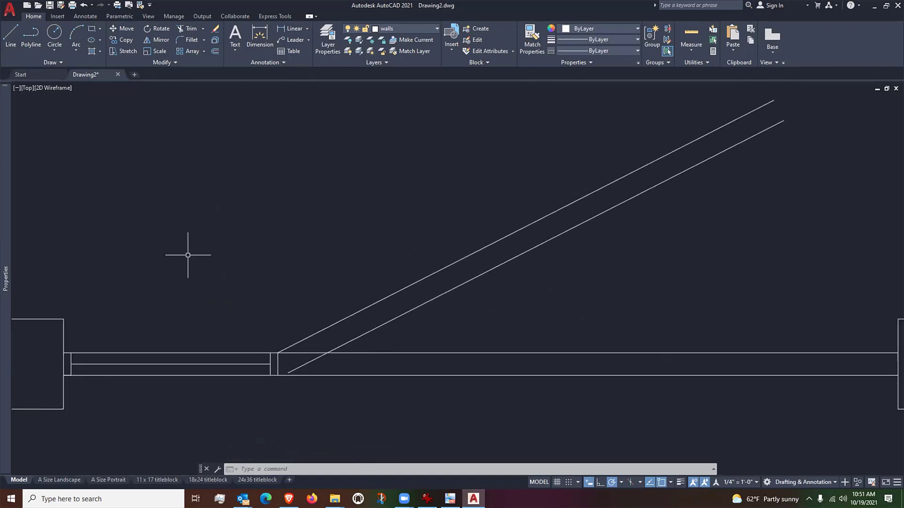
type("f")
key("Return")
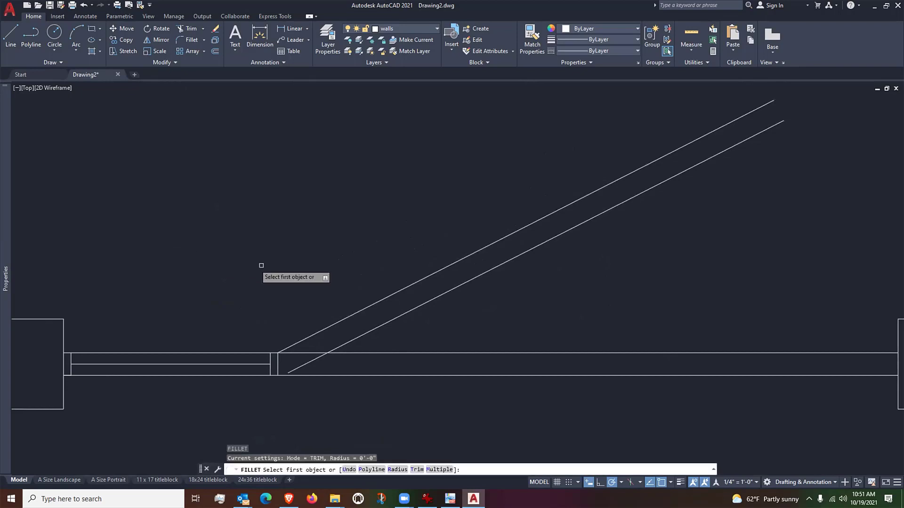
left_click(334, 323)
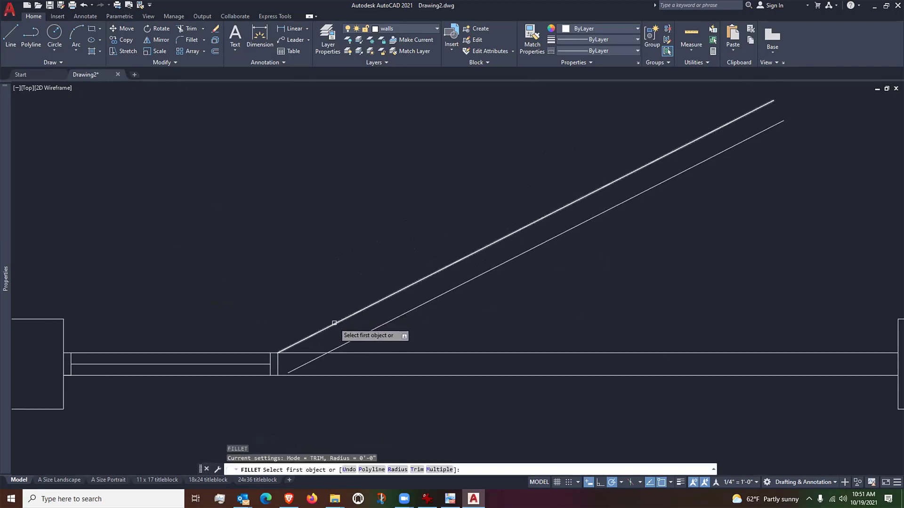
left_click(248, 353)
key("Return")
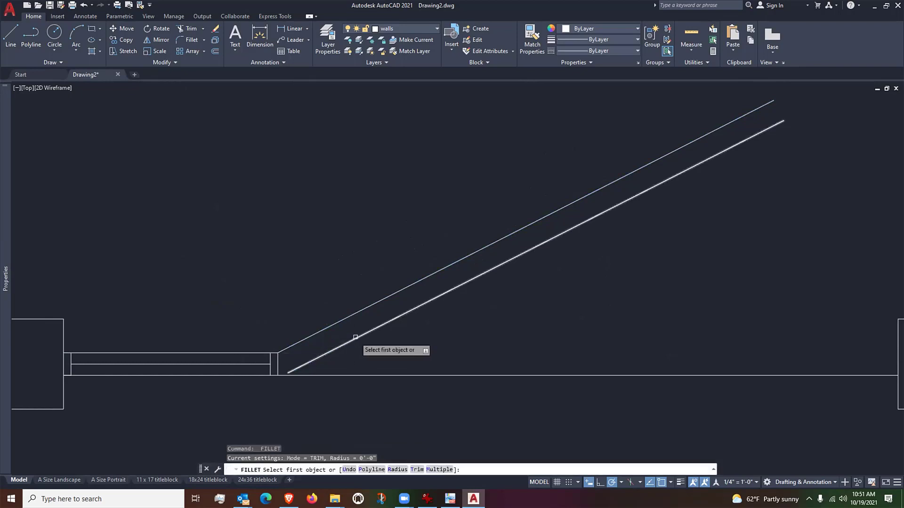
left_click(356, 337)
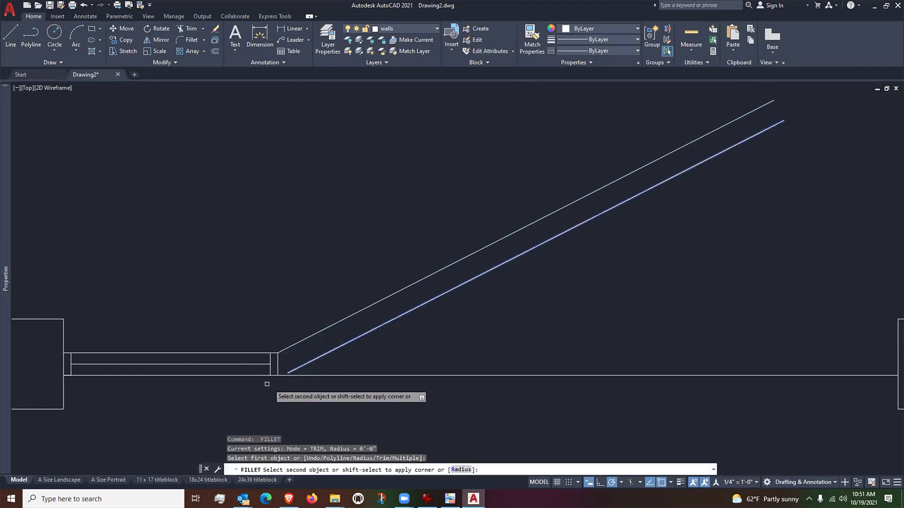
left_click(242, 376)
key("Return")
scroll(287, 389, "up", 2)
scroll(288, 390, "up", 1)
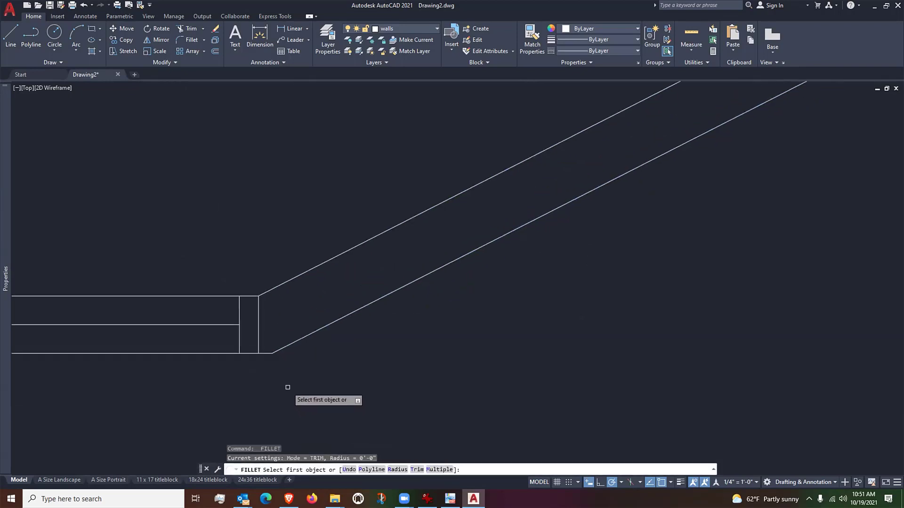
key("Escape")
Draw a line from the upper wall corner perpendicular to the lower sloped line, closing off the angled wall's end
scroll(298, 371, "up", 1)
scroll(260, 337, "up", 2)
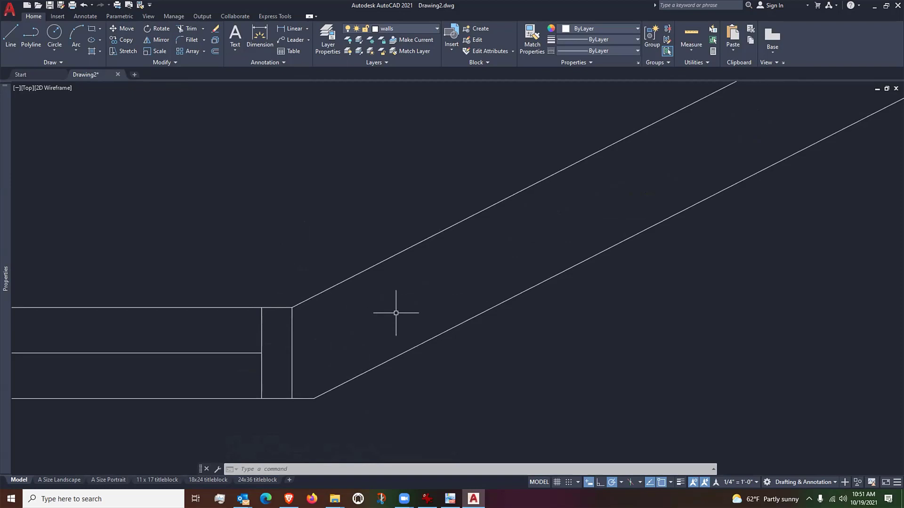
left_click(11, 34)
middle_click_drag(242, 234, 241, 223)
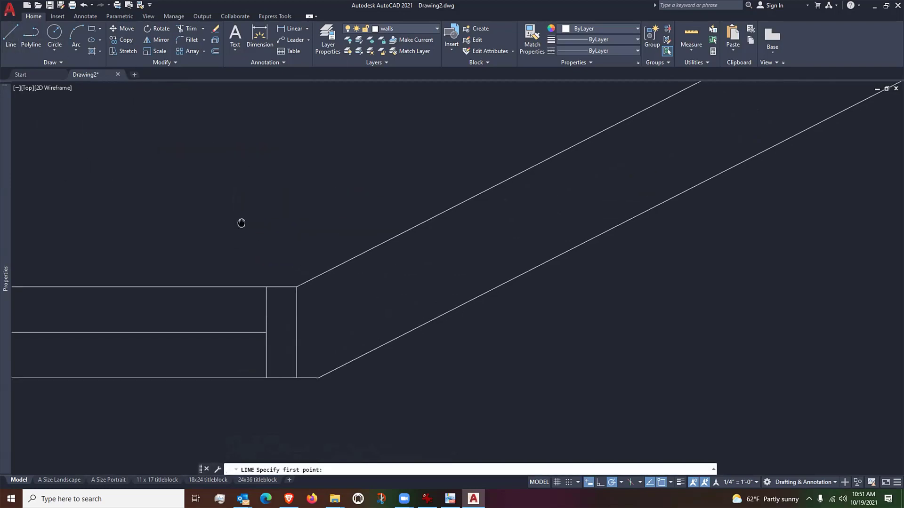
left_click(296, 286)
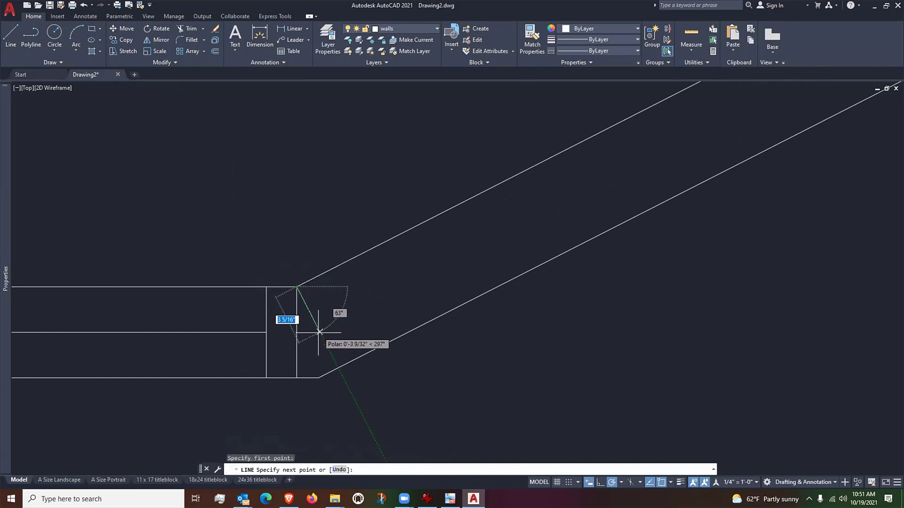
left_click(337, 368)
key("Return")
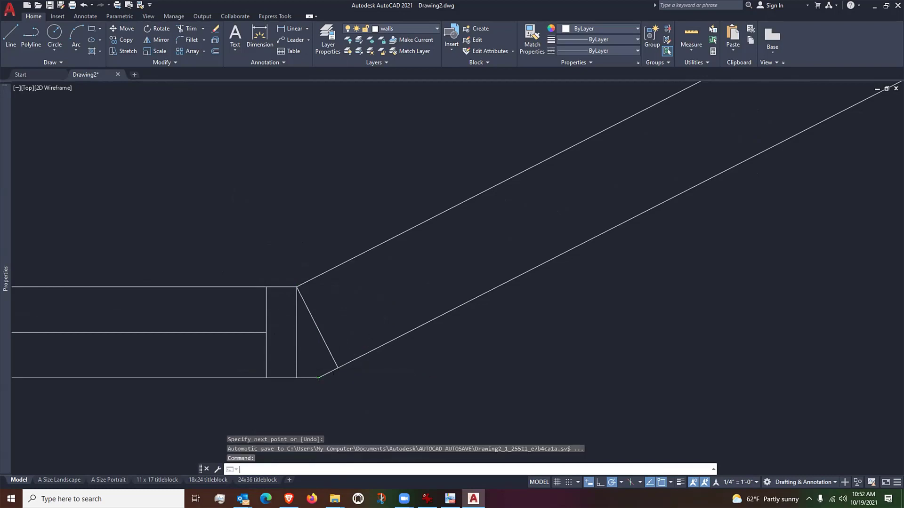
Erase the vertical cross line at the upper wall corner, keeping the panel's end line and the perpendicular line
type("e")
key("Return")
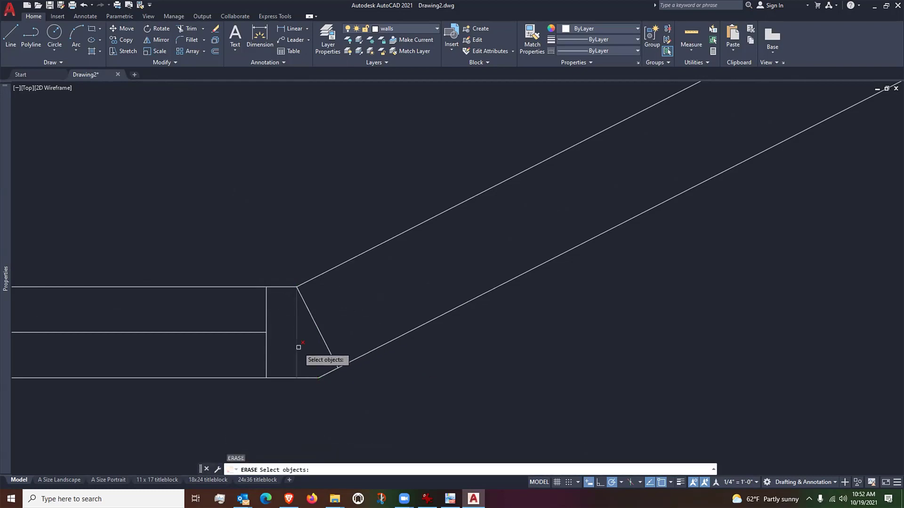
left_click(297, 346)
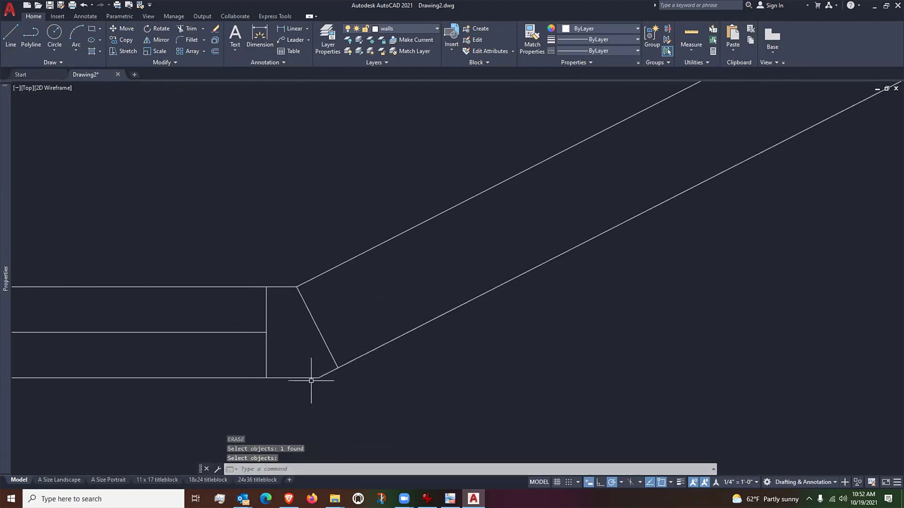
scroll(409, 349, "down", 4)
scroll(388, 349, "up", 4)
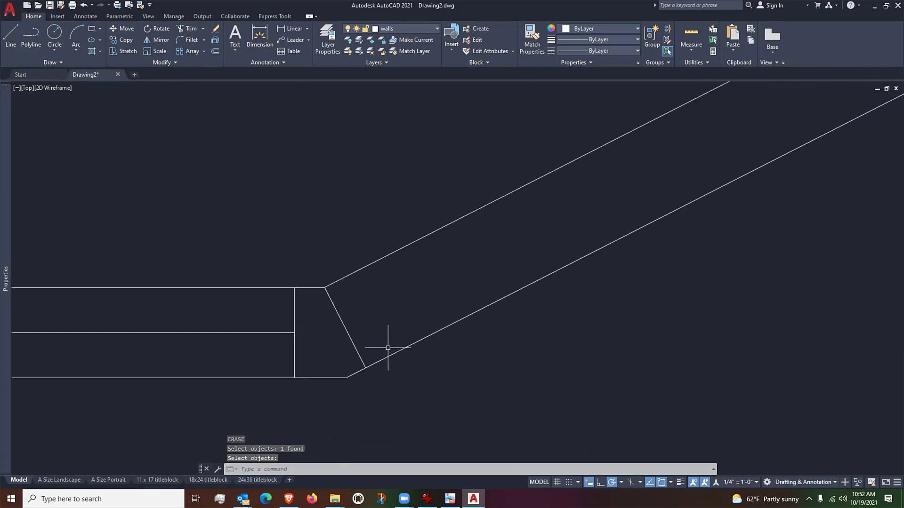
Offset the perpendicular end line at the panel corner 3'7" along the angled wall
scroll(370, 345, "down", 6)
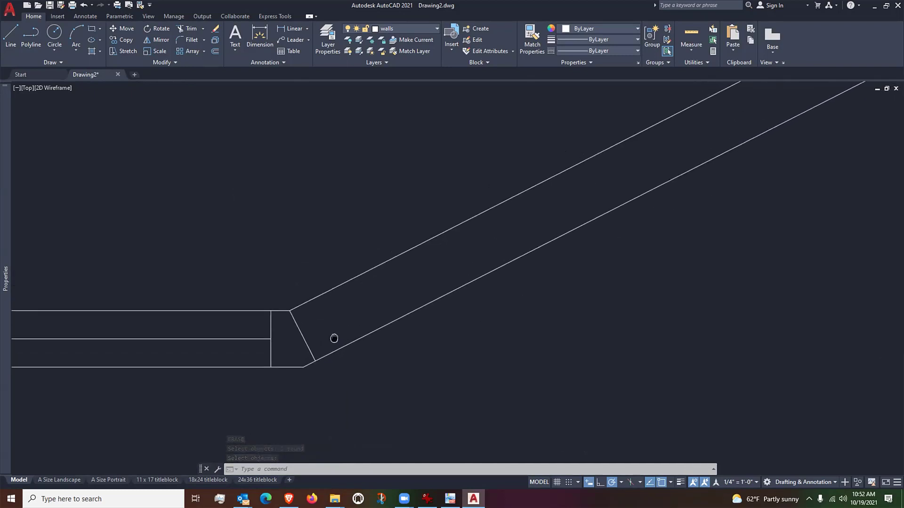
middle_click_drag(355, 316, 319, 330)
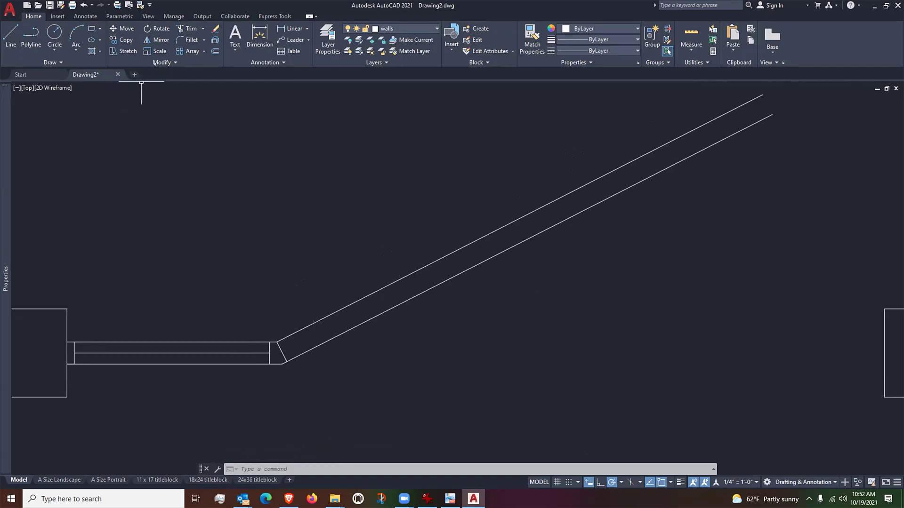
left_click(215, 51)
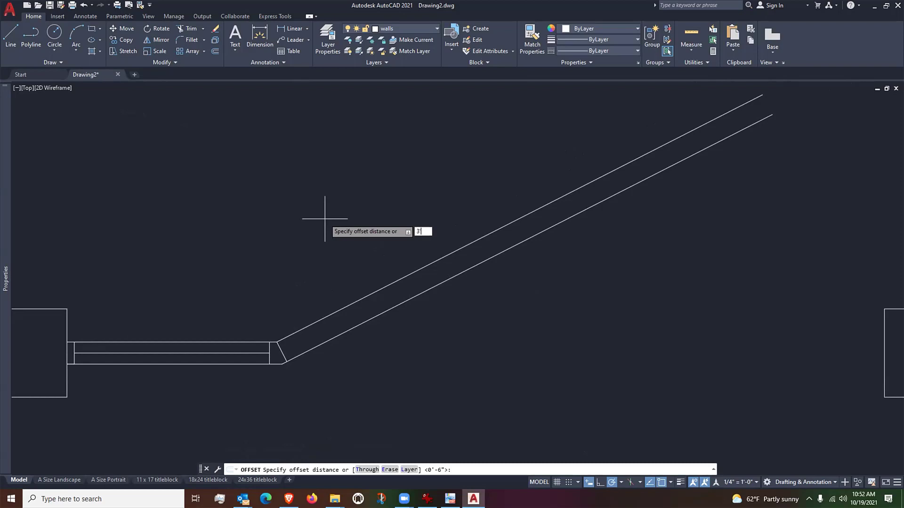
key("Return")
left_click(281, 352)
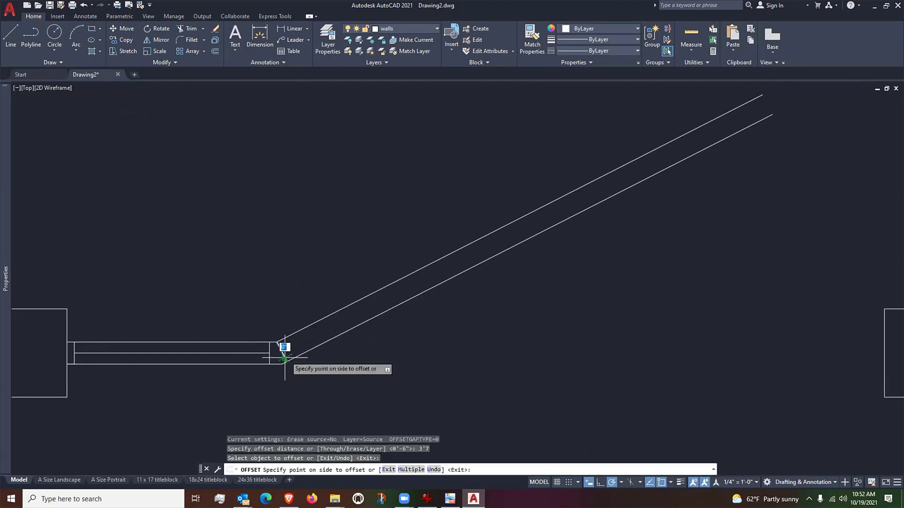
left_click(378, 291)
key("Return")
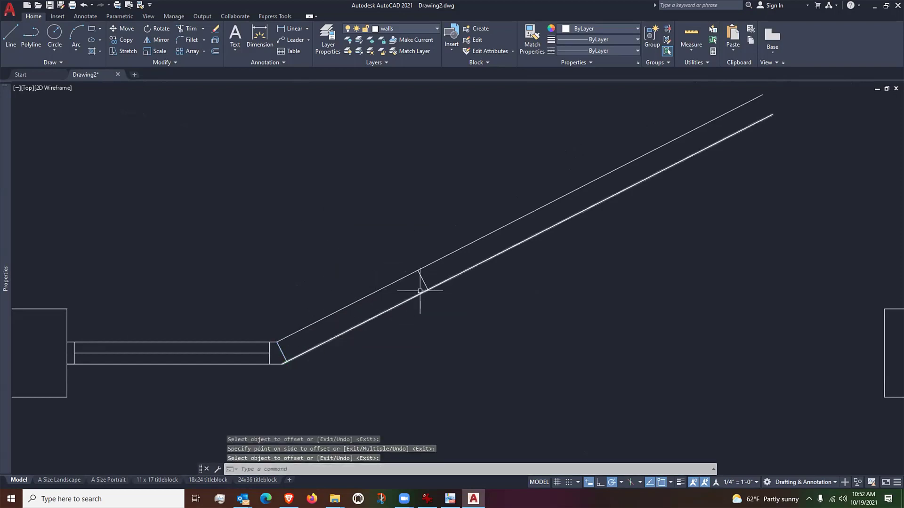
Offset the new cross line 6' farther up the angled wall to mark the opening's other side
middle_click_drag(555, 298, 515, 330)
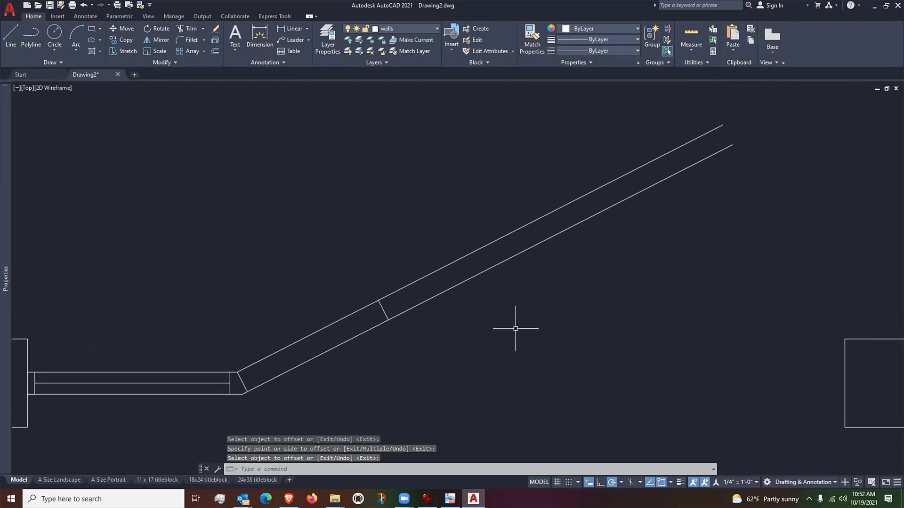
key("Return")
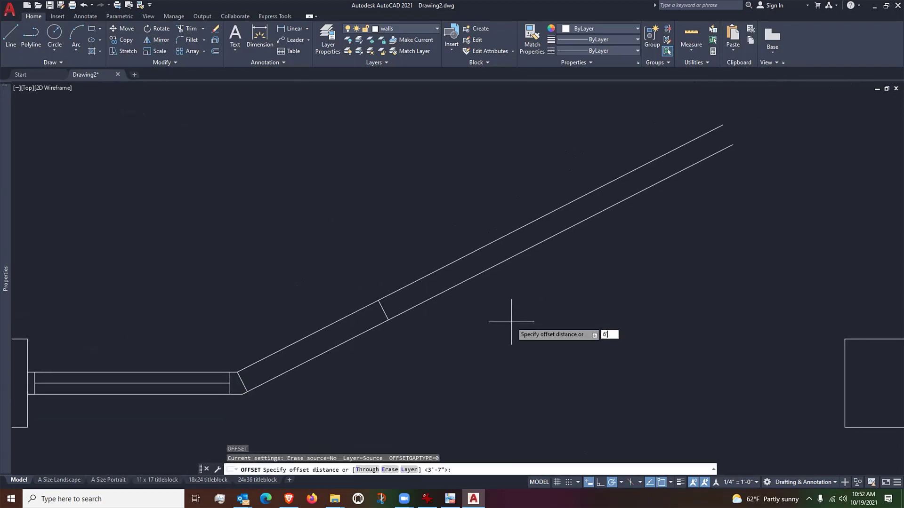
key("Return")
left_click(384, 309)
left_click(474, 263)
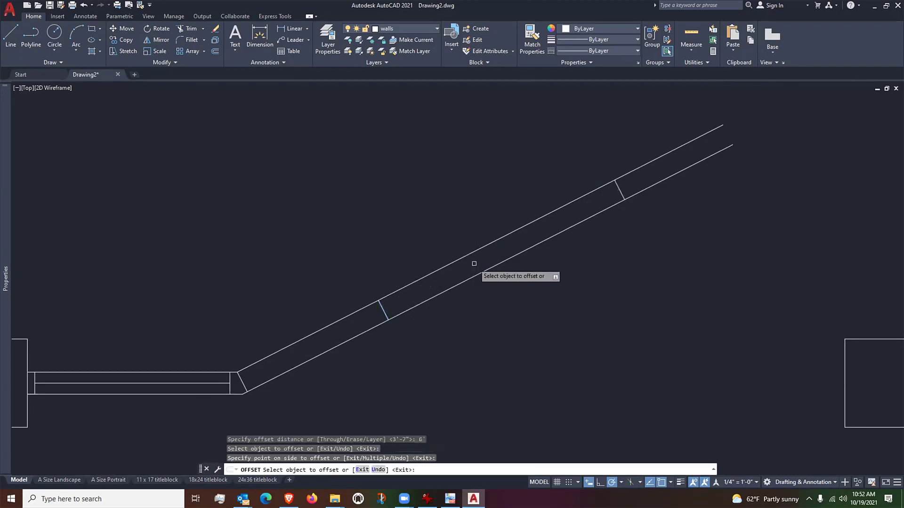
key("Return")
Trim both angled wall lines between the two cross lines to cut the 6' opening
scroll(517, 276, "down", 5)
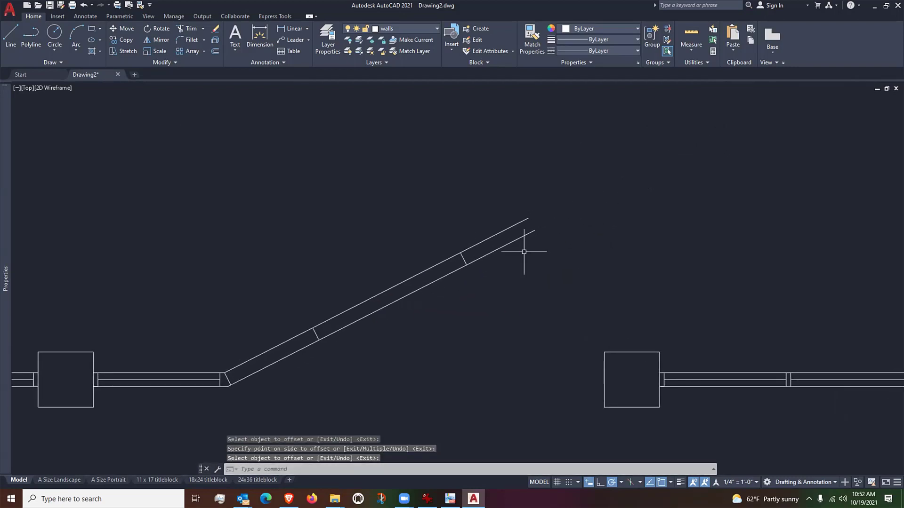
scroll(520, 250, "up", 2)
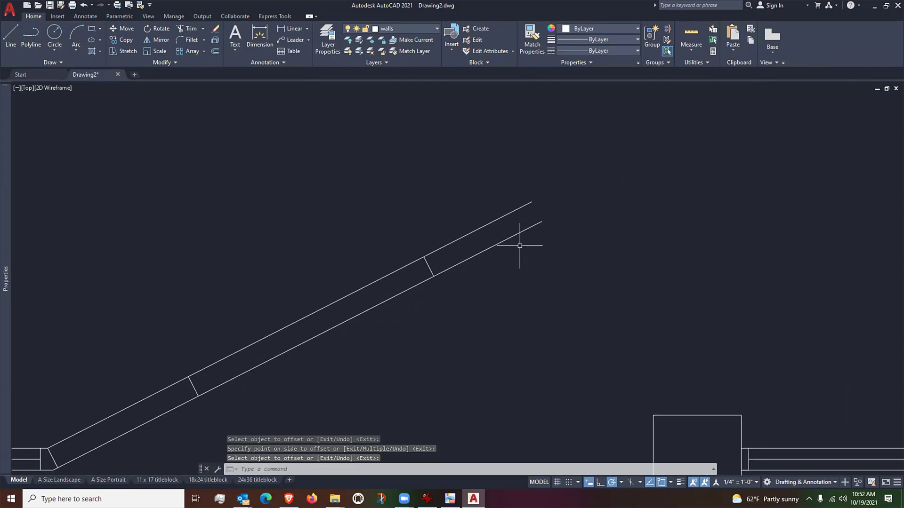
scroll(505, 230, "down", 3)
scroll(481, 231, "up", 3)
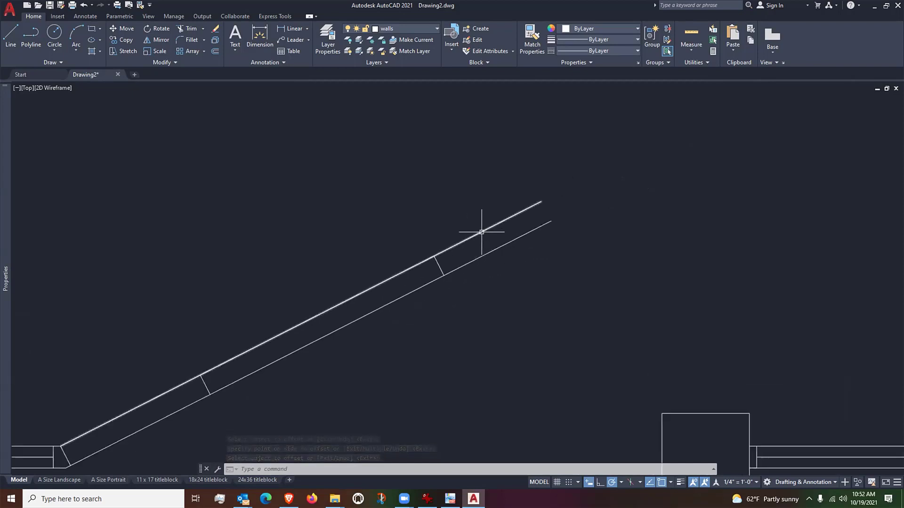
scroll(484, 237, "down", 4)
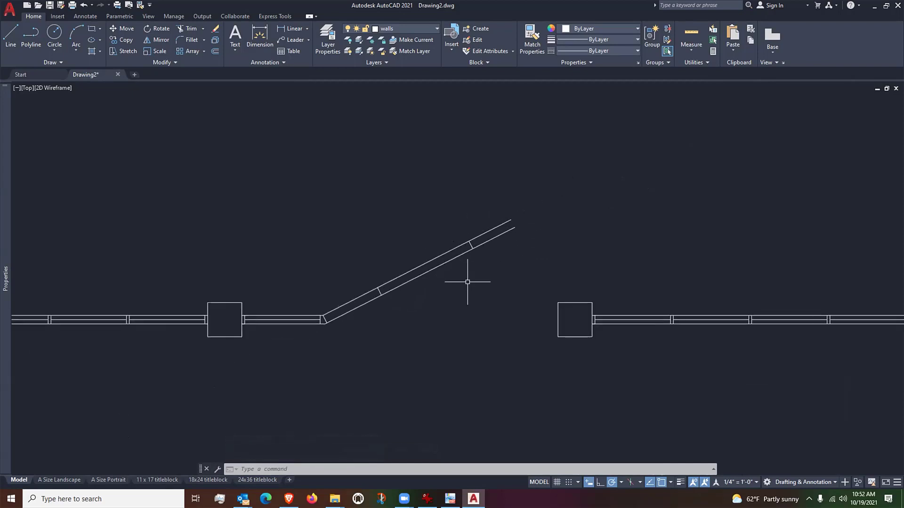
middle_click_drag(459, 310, 479, 302)
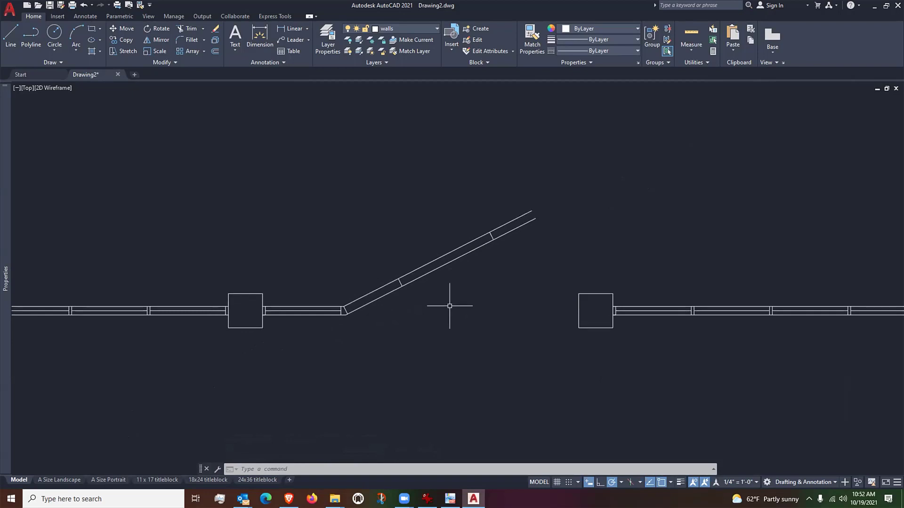
left_click(186, 28)
mouse_move(441, 228)
left_mouse_down()
mouse_move(440, 256)
mouse_move(419, 293)
left_mouse_up()
key("Return")
scroll(376, 277, "up", 2)
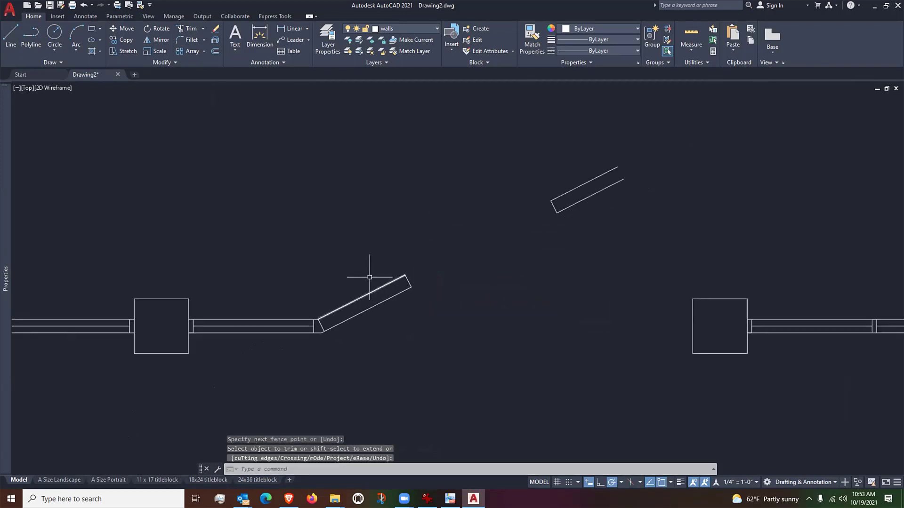
Offset the end lines on both sides of the opening 2" into the adjoining wall pieces
type("o")
key("Return")
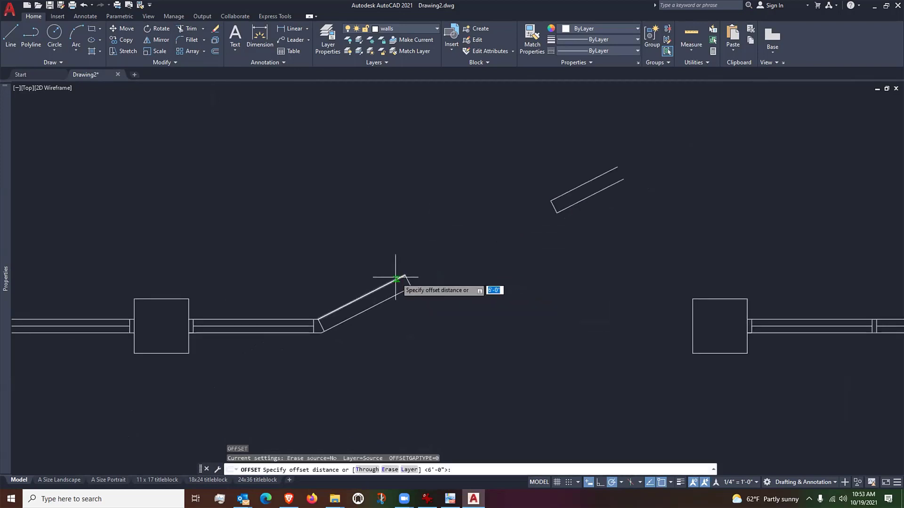
type("2")
key("Return")
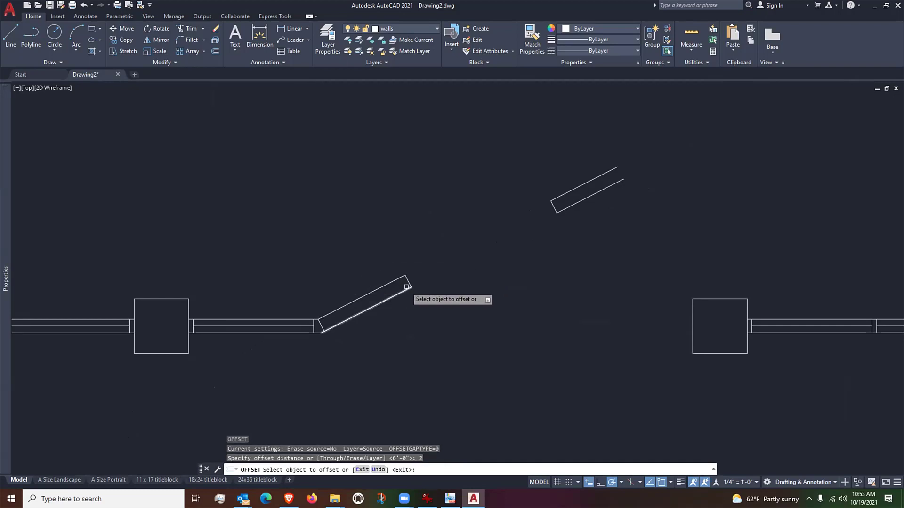
left_click(407, 284)
left_click(373, 294)
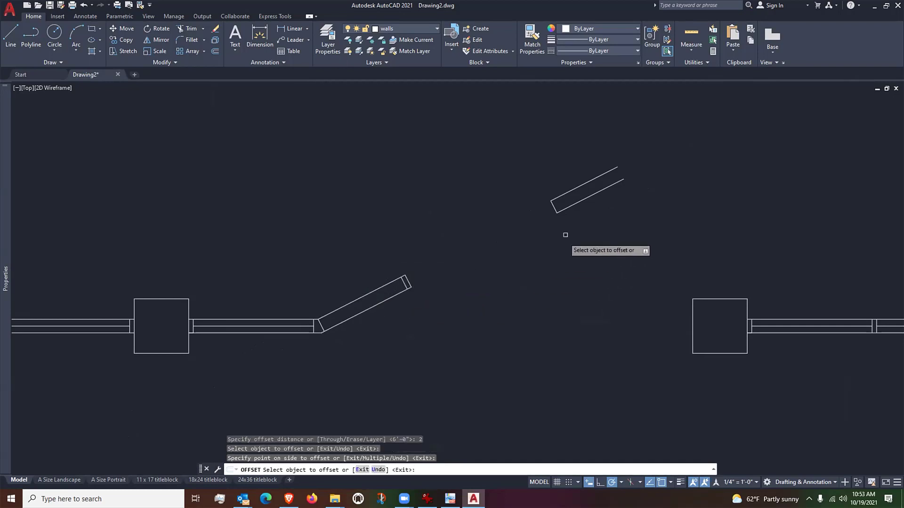
left_click(555, 206)
left_click(569, 194)
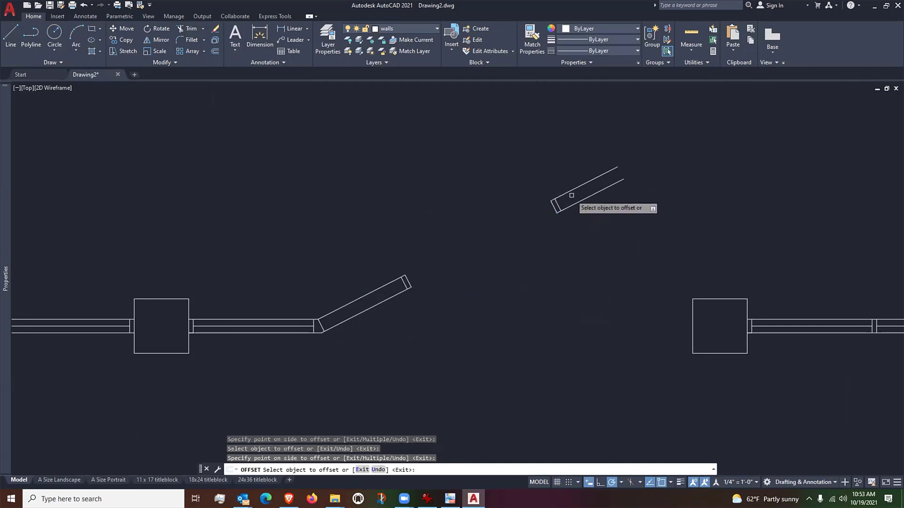
key("Return")
Draw a line at 117° from the next column's upper left corner up toward the angled wall's open end
middle_click_drag(671, 276, 517, 289)
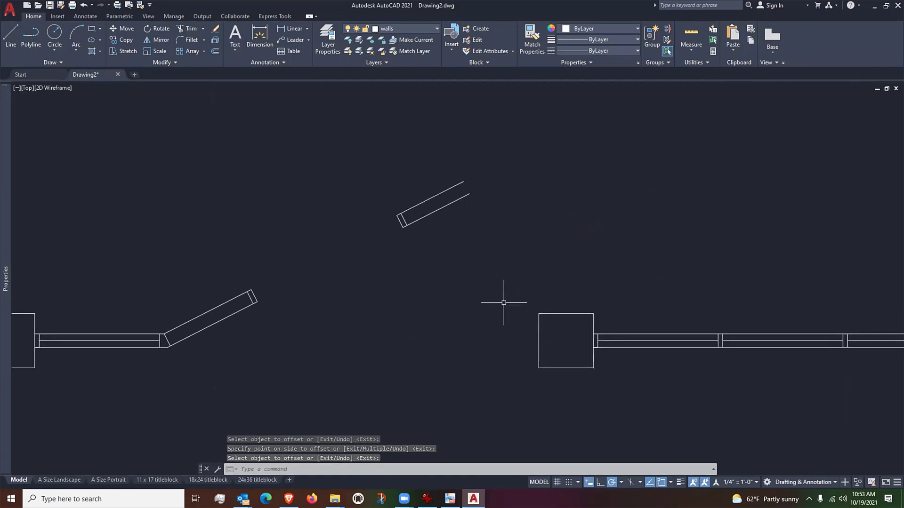
middle_click_drag(504, 302, 498, 294)
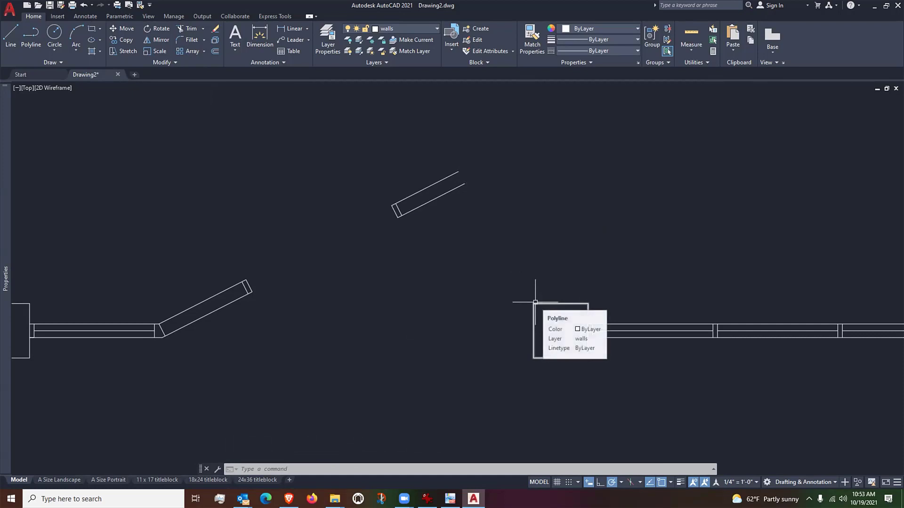
left_click(11, 35)
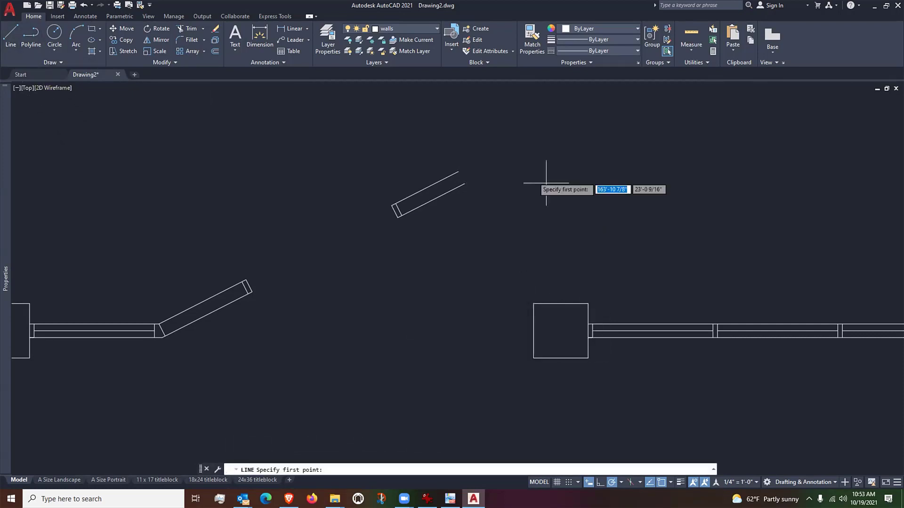
left_click(533, 304)
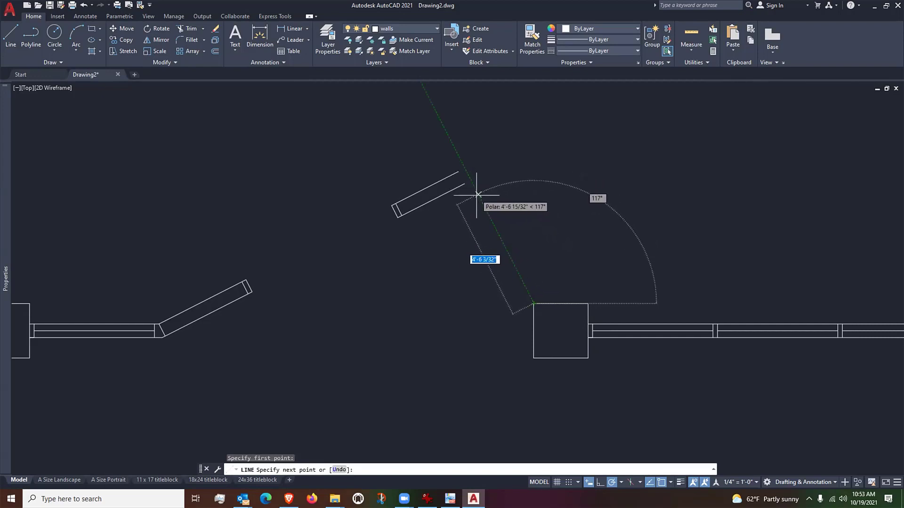
left_click(474, 187)
key("Return")
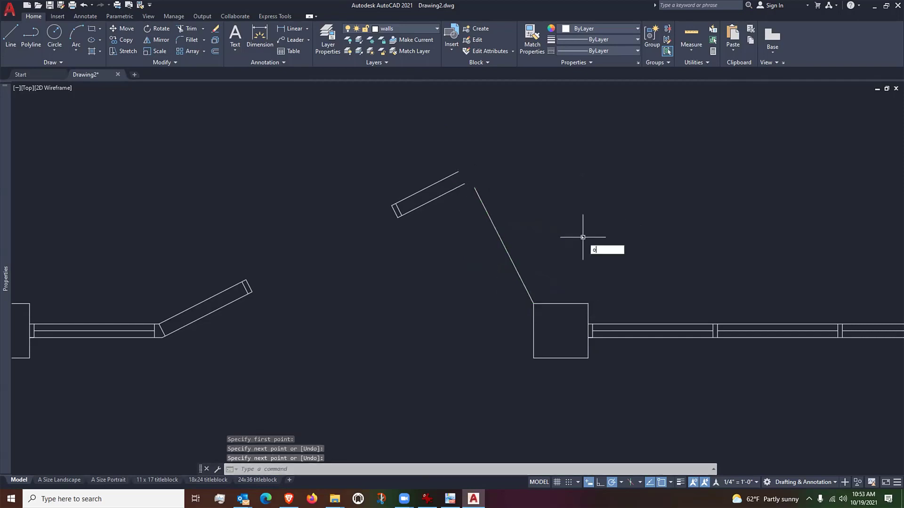
Offset the 117° line 6" toward its upper right side to form the return wall
type("o")
key("Return")
type("6")
key("Return")
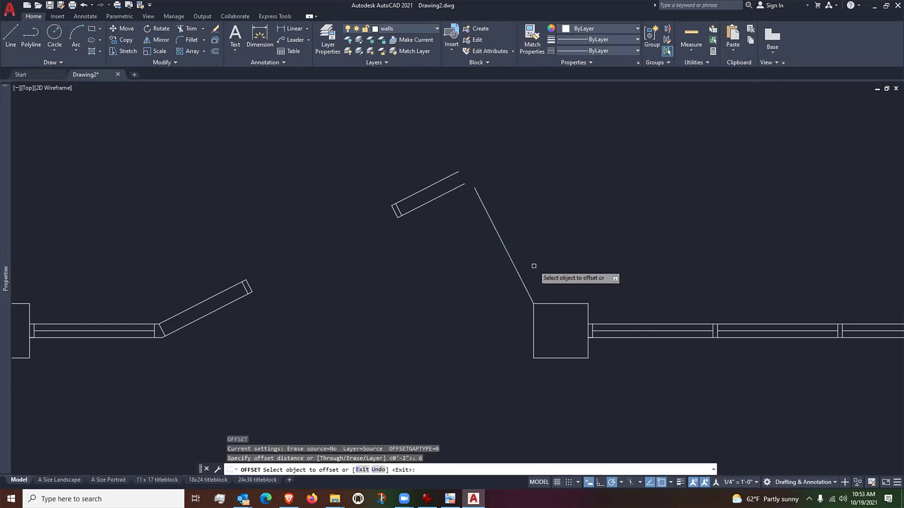
left_click(521, 279)
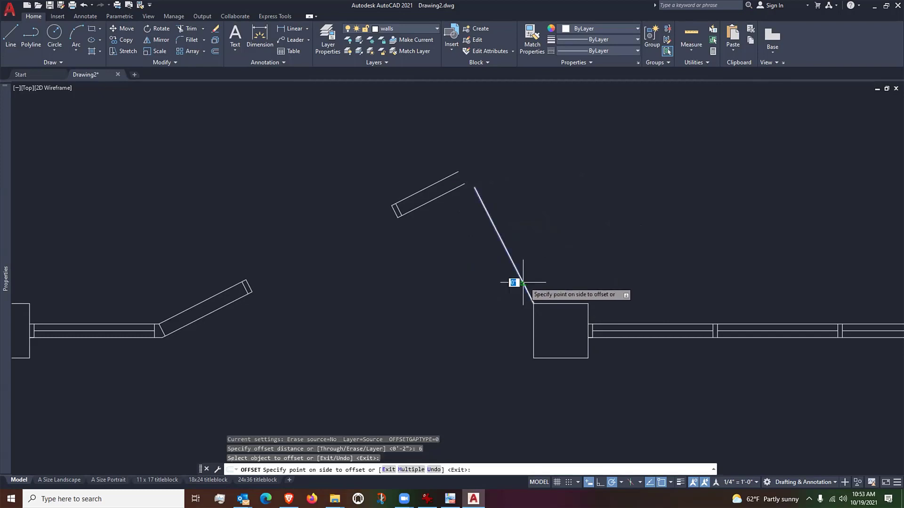
left_click(597, 241)
key("Return")
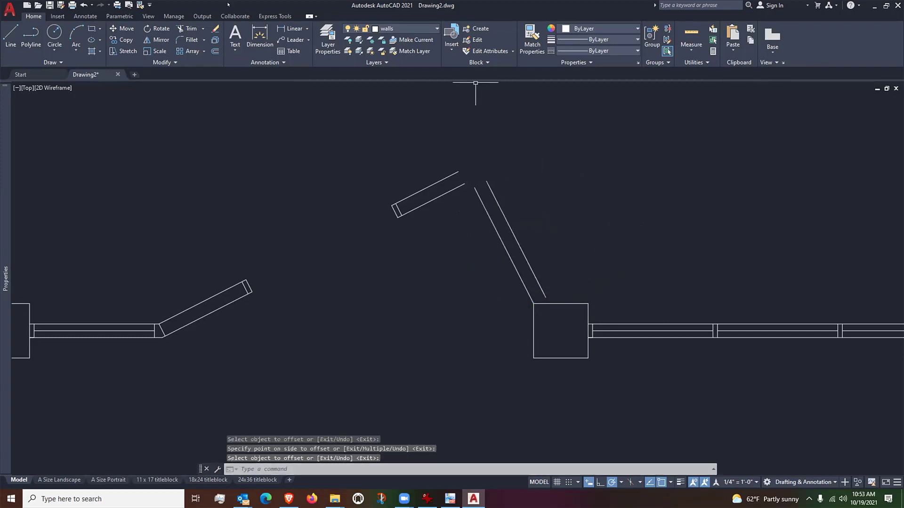
Fillet the inner and outer lines of the angled wall to the matching return wall lines with sharp corners
left_click(185, 39)
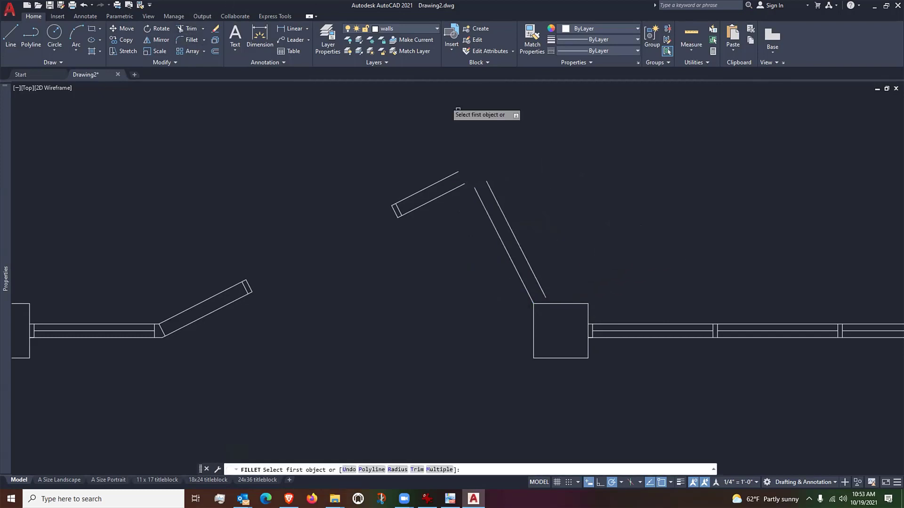
left_click(455, 189)
left_click(471, 190)
key("Return")
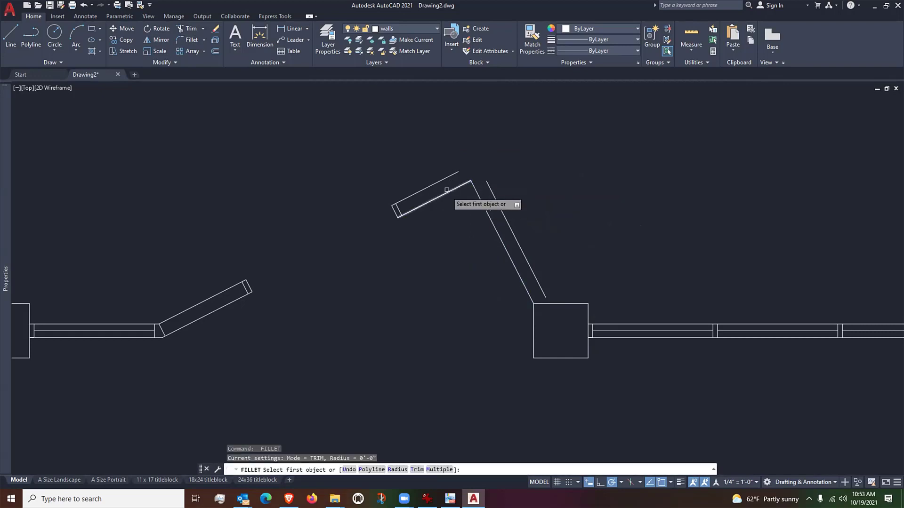
left_click(449, 174)
left_click(493, 184)
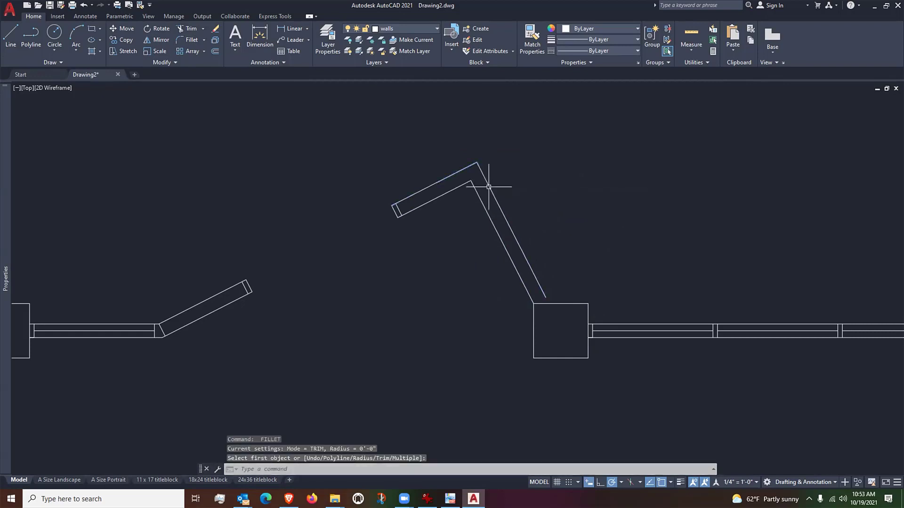
Try extending the return wall's outer line to the column's upper edge with Extend, and undo it
scroll(562, 316, "up", 2)
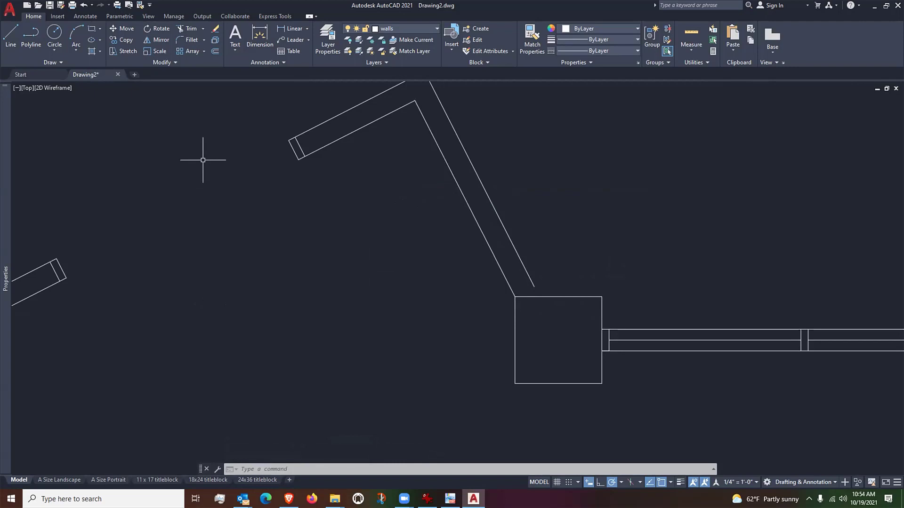
type("x")
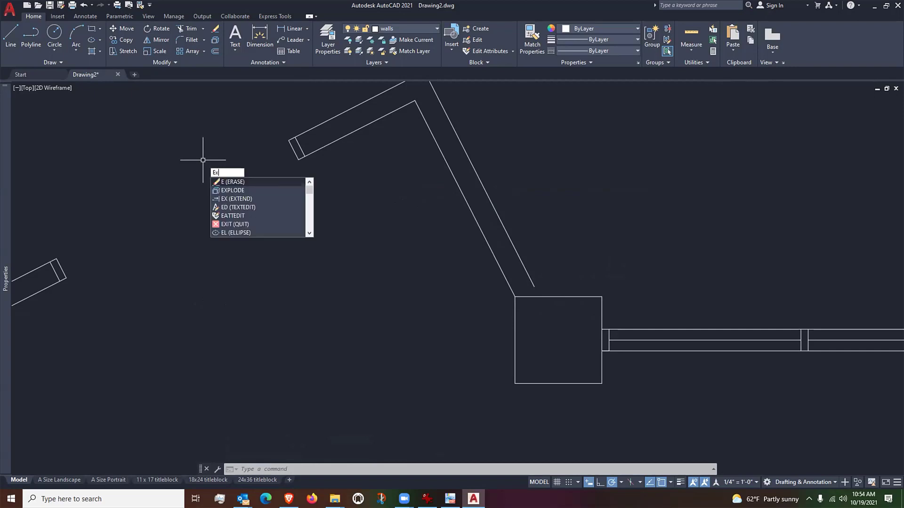
key("Return")
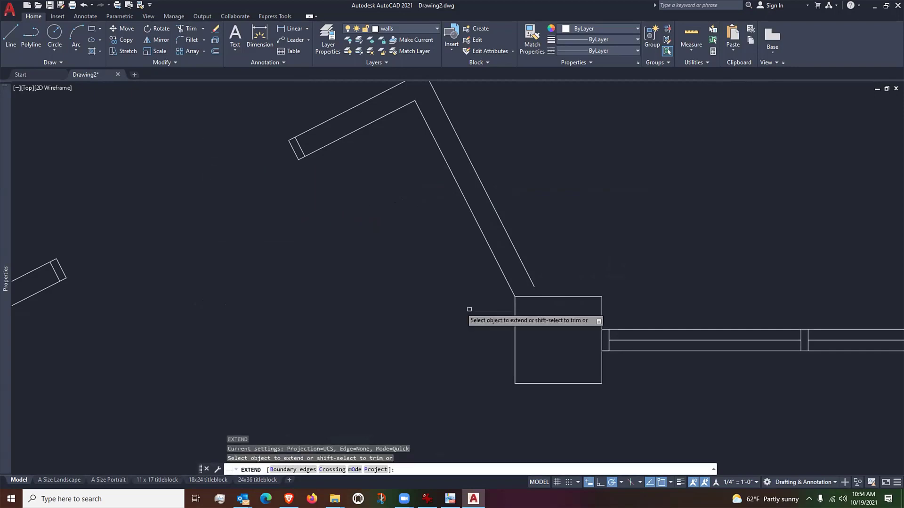
left_click(531, 281)
key("Escape")
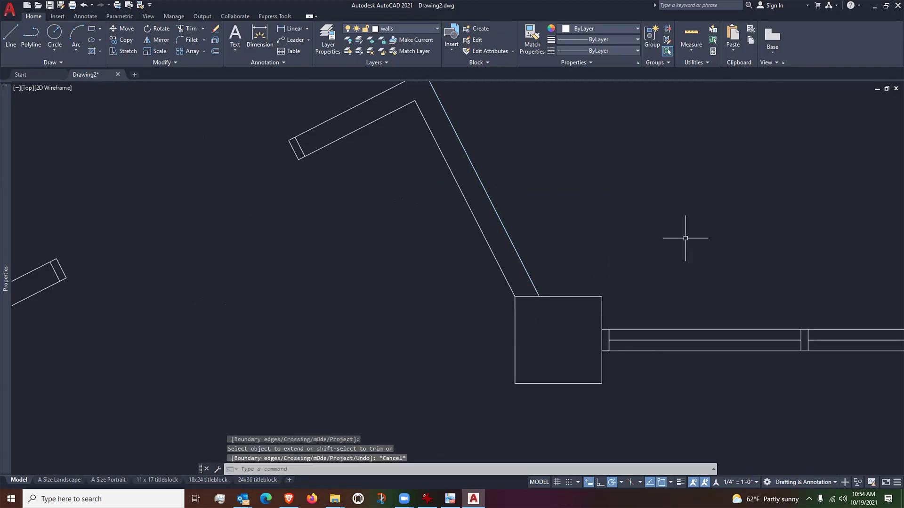
key("ctrl+z")
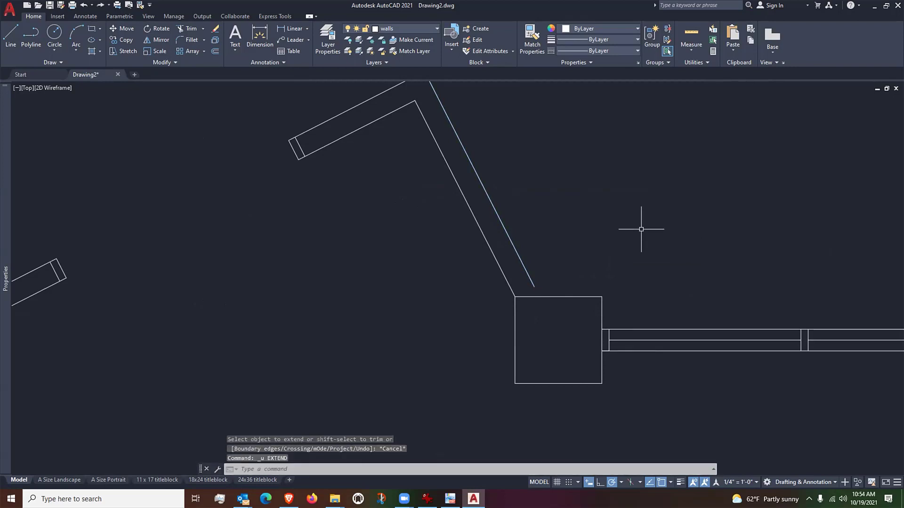
Extend the return wall's outer line to the column's upper edge using the Trim command's extend mode
left_click(189, 29)
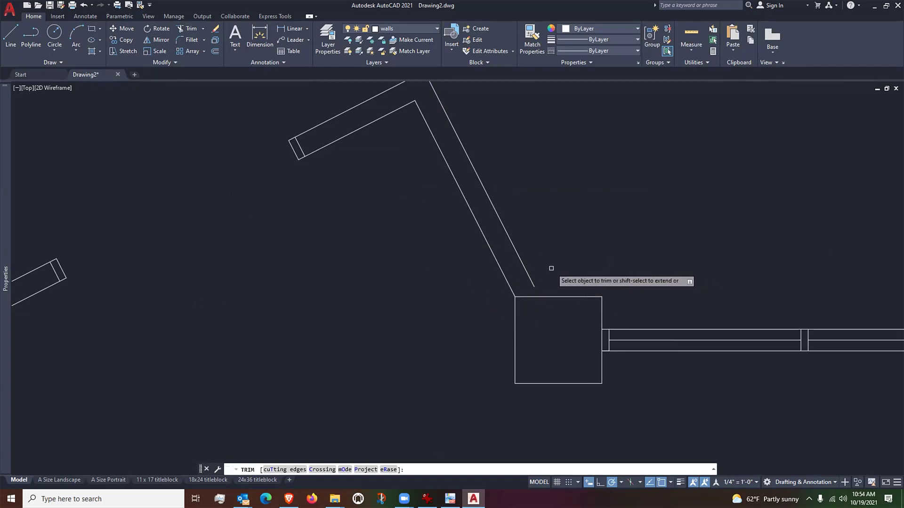
left_click(529, 278, "shift")
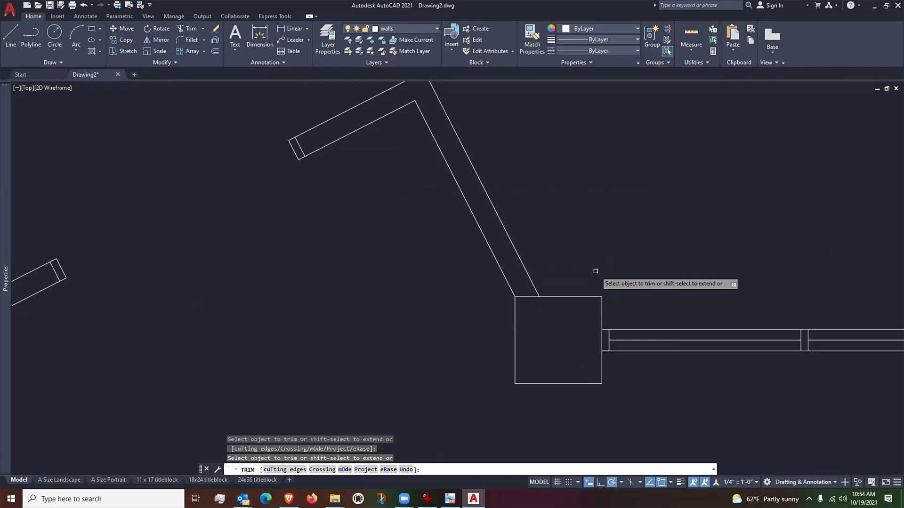
key("Escape")
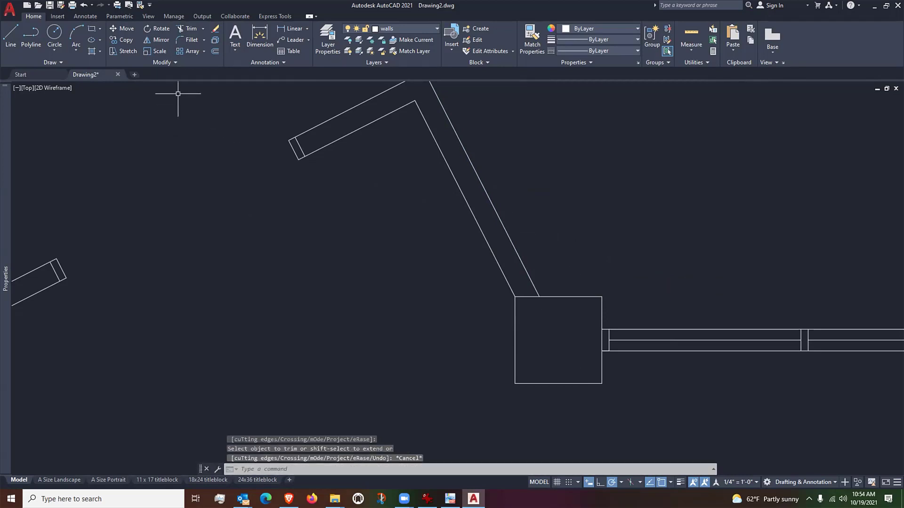
left_click(201, 28)
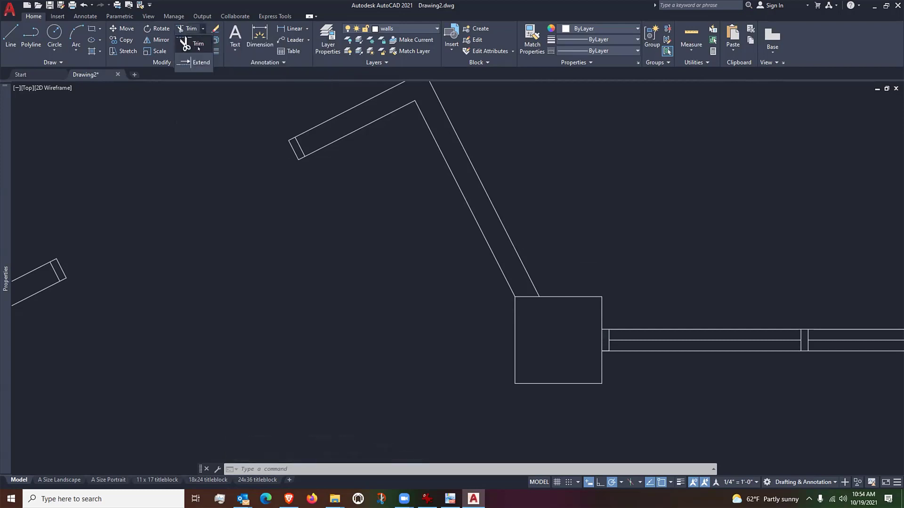
left_click(197, 62)
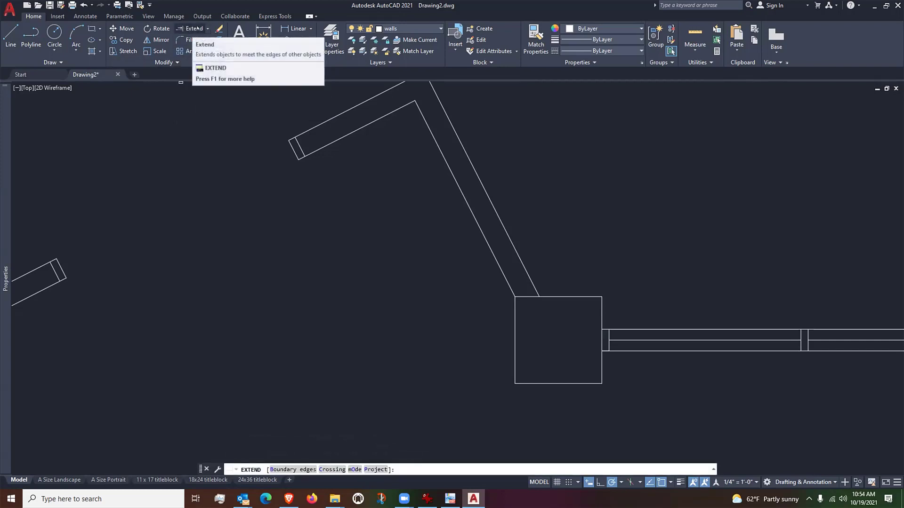
left_click(206, 29)
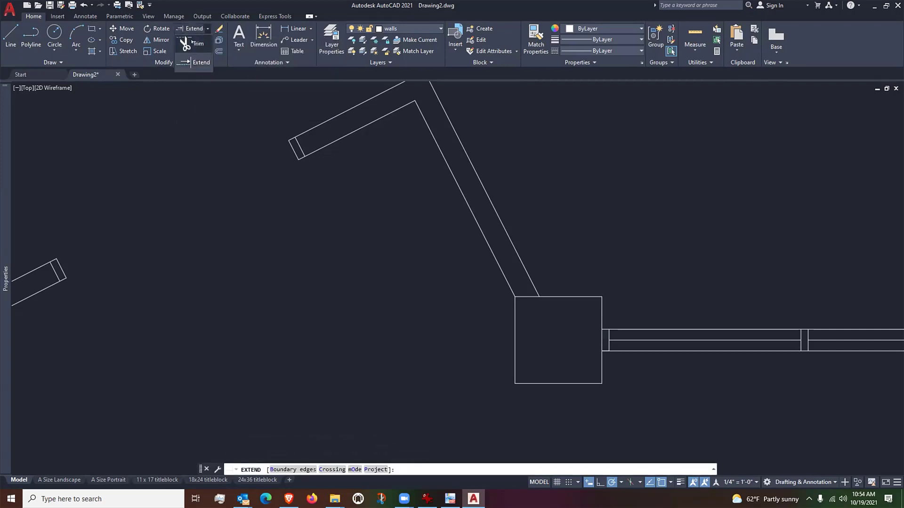
left_click(191, 42)
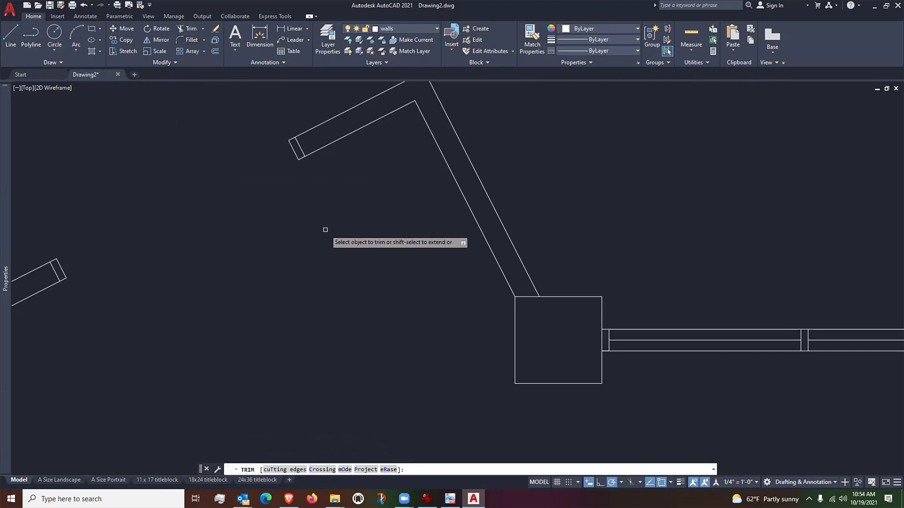
key("Escape")
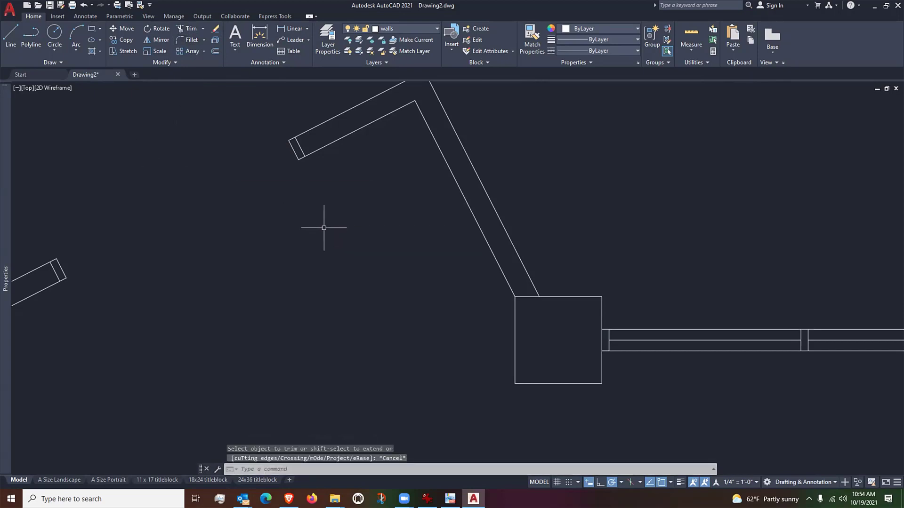
Draw a line across the return wall from the column's upper left corner, perpendicular to the wall's outer line
middle_click_drag(323, 228, 311, 255)
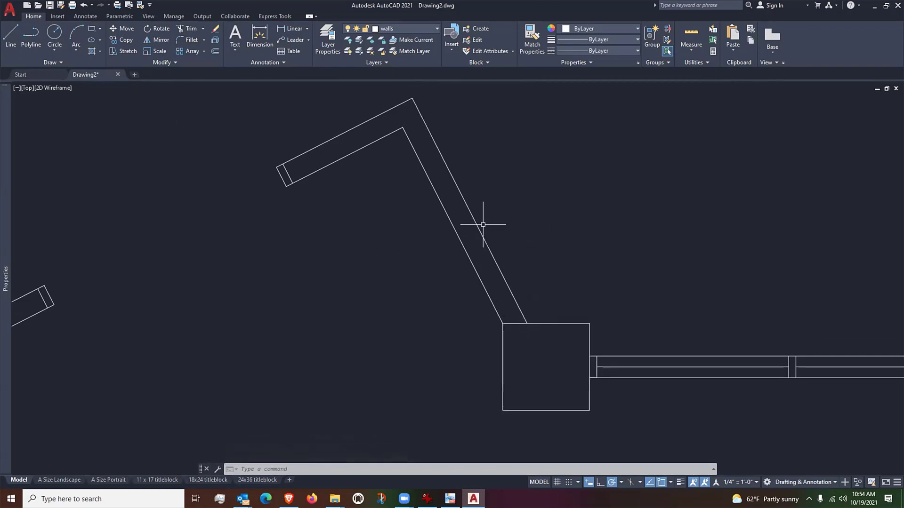
scroll(483, 225, "down", 2)
mouse_move(303, 242)
middle_mouse_down()
mouse_move(313, 232)
mouse_move(331, 241)
mouse_move(418, 225)
middle_mouse_up()
scroll(588, 140, "up", 4)
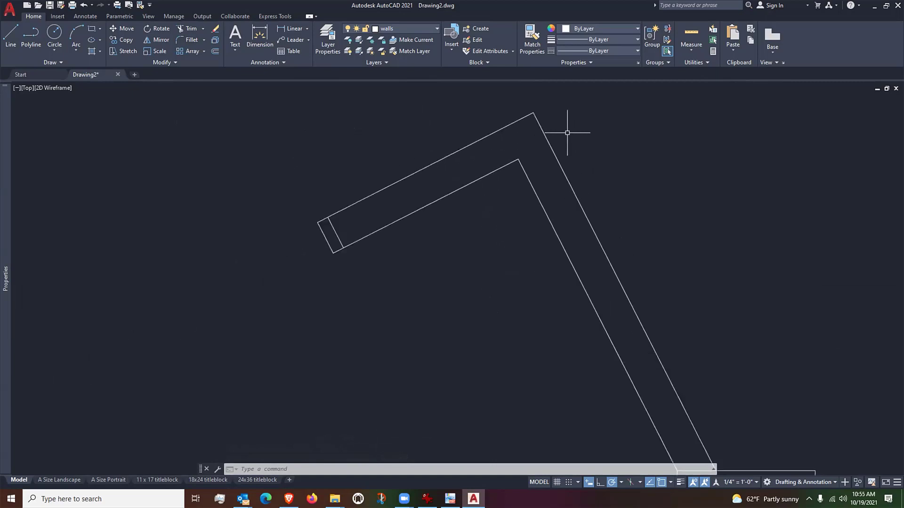
scroll(499, 216, "down", 2)
scroll(499, 216, "up", 2)
middle_click_drag(659, 412, 556, 306)
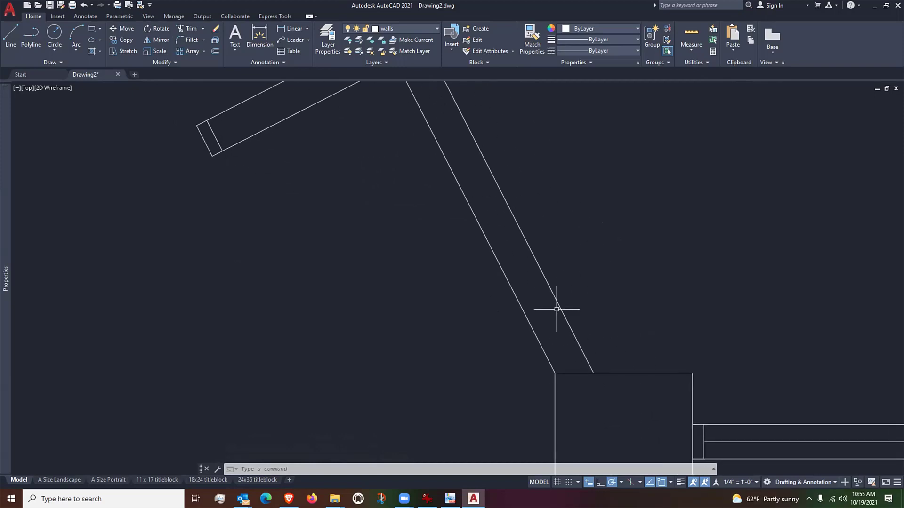
scroll(593, 391, "up", 2)
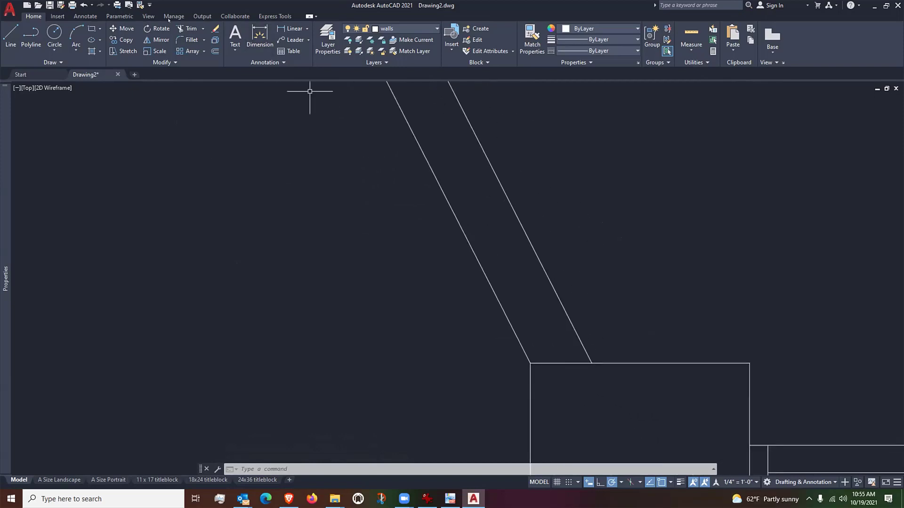
left_click(10, 36)
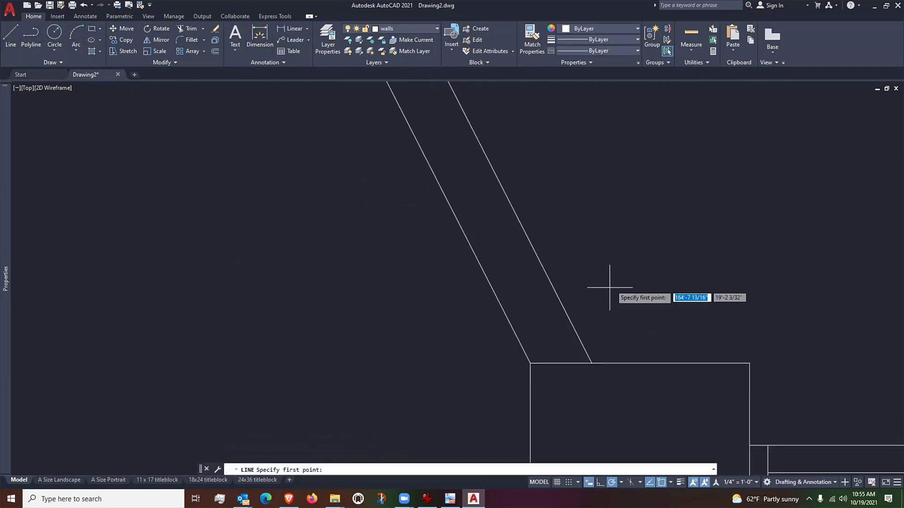
left_click(530, 363)
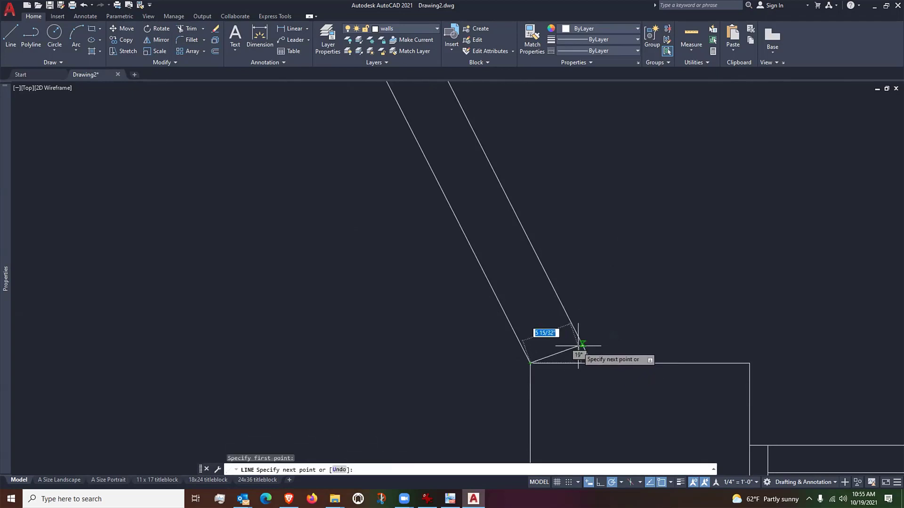
left_click(578, 338)
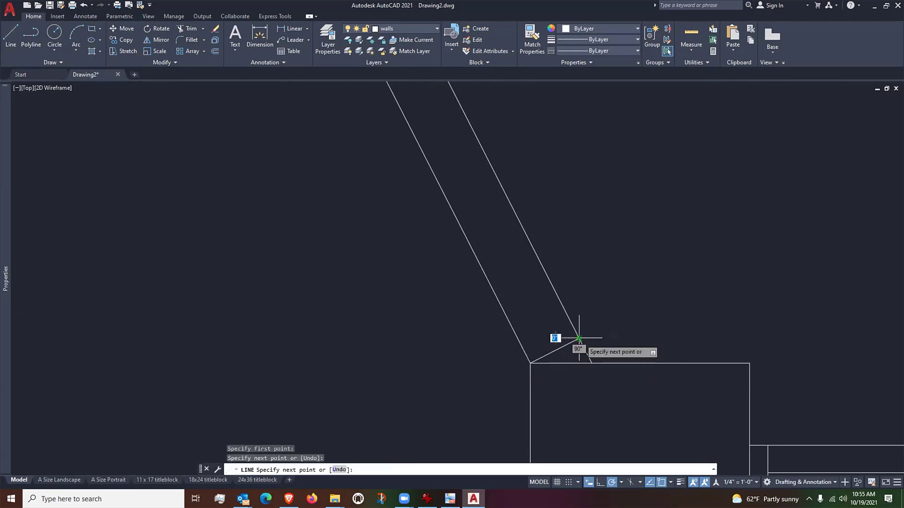
key("Return")
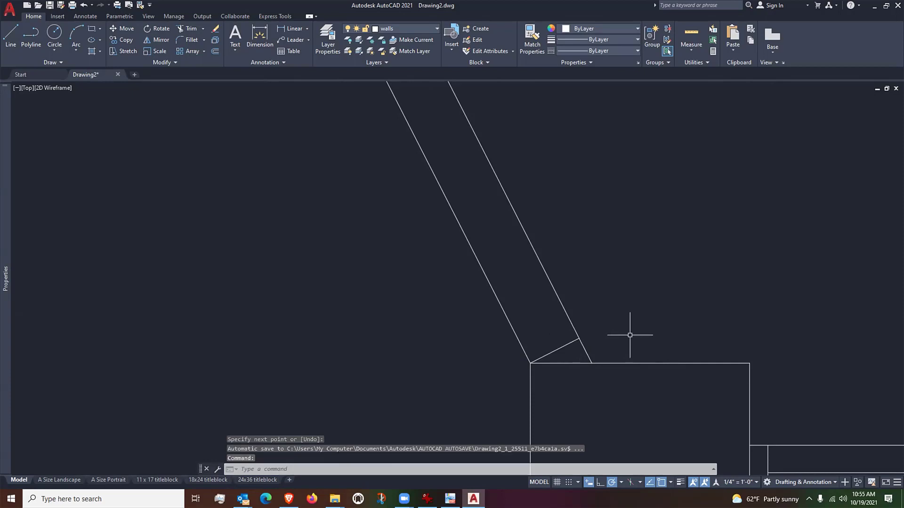
Draw two lines from the inner corner of the wall junction, perpendicular to the outer lines of the return wall and the angled wall
scroll(630, 336, "down", 4)
scroll(532, 122, "up", 4)
type("l")
key("Return")
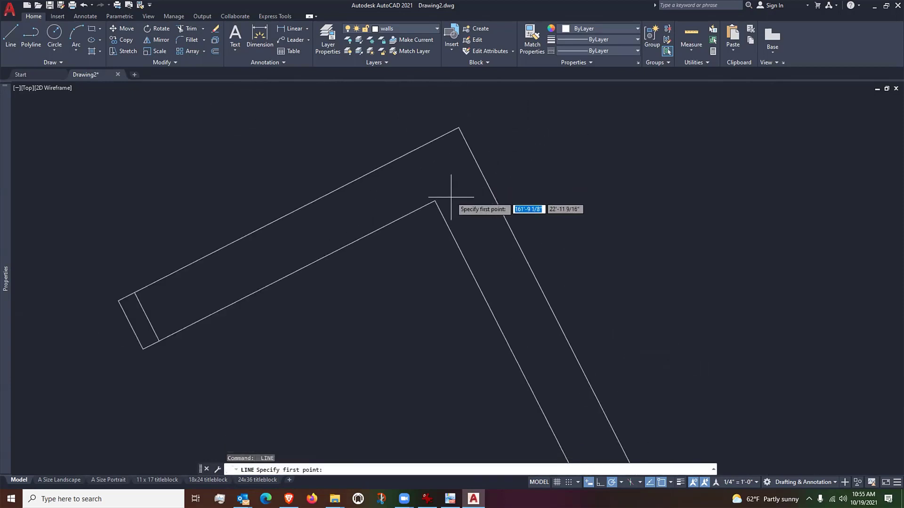
left_click(435, 201)
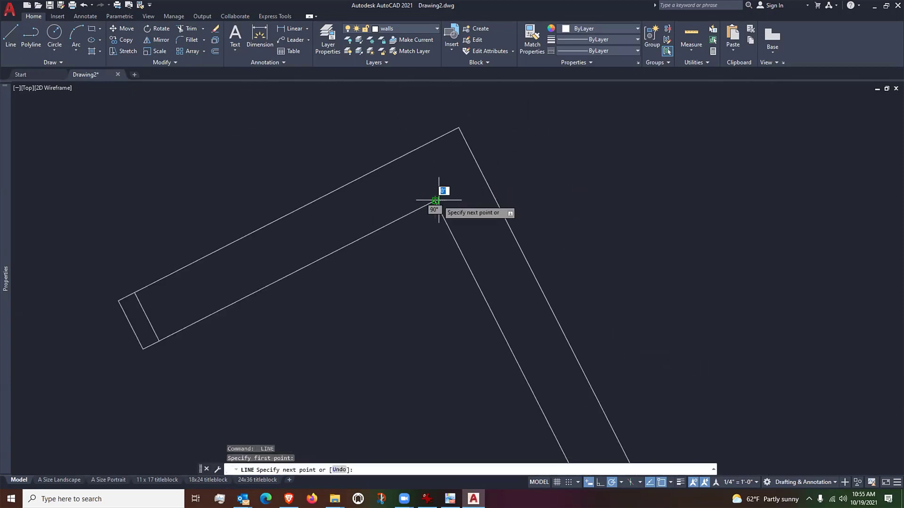
left_click(484, 175)
key("Return")
key("Return")
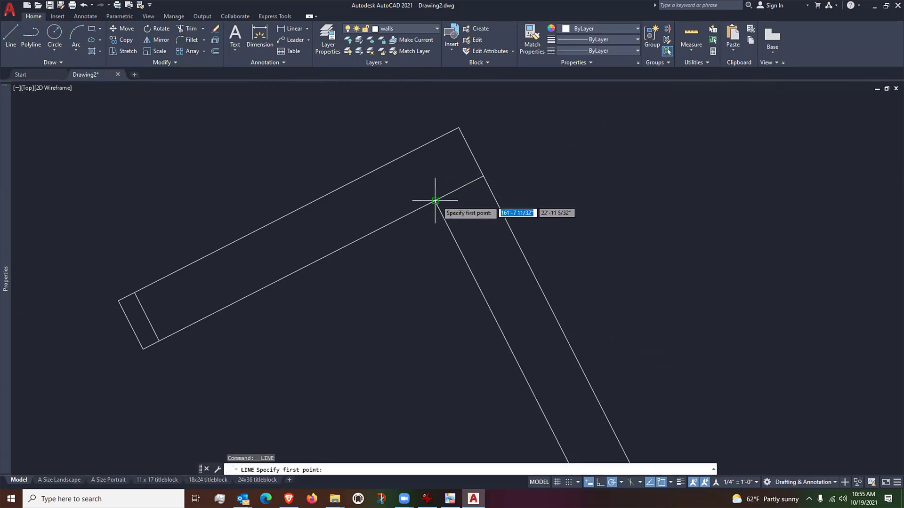
left_click(434, 201)
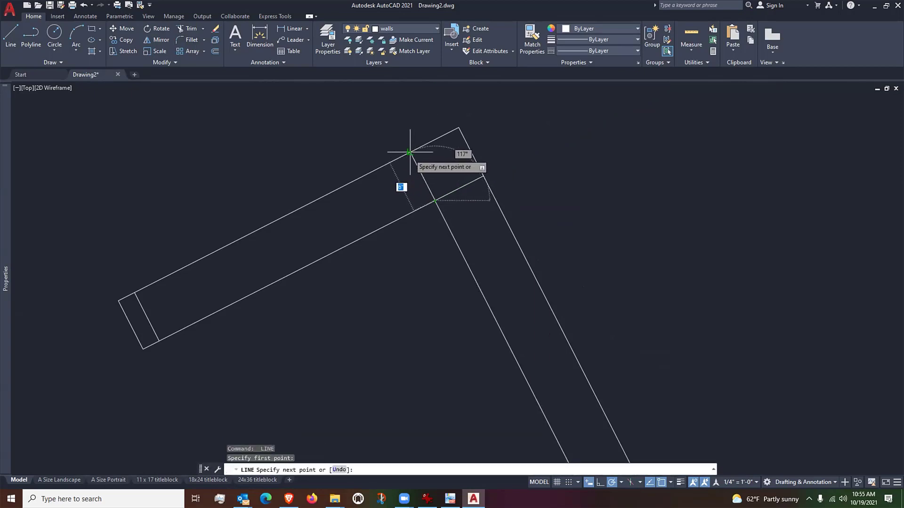
left_click(410, 152)
key("Return")
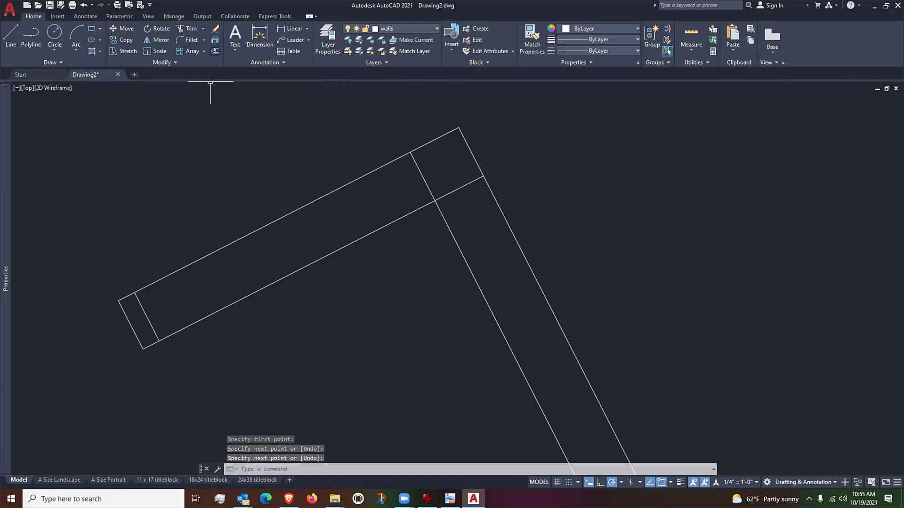
Offset both junction lines 2" away from the corner, one into the angled wall and one into the return wall
type("o")
key("Return")
type("2")
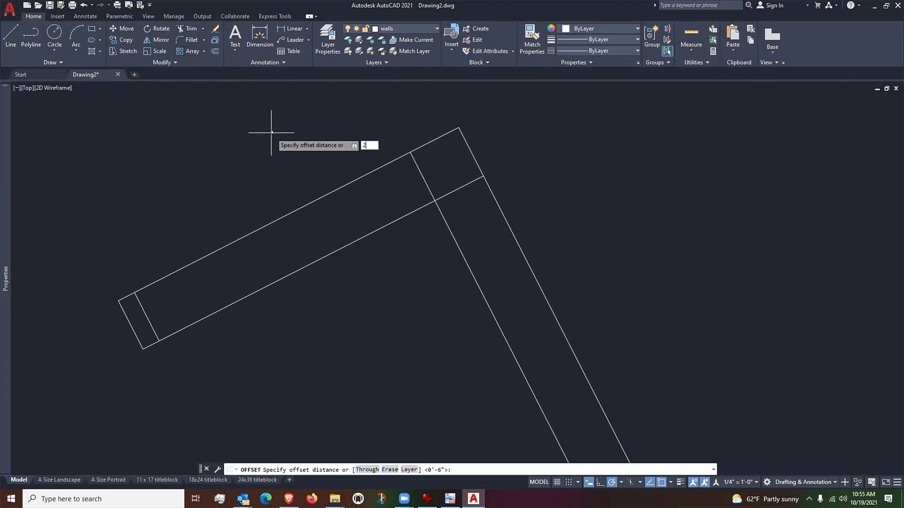
key("Return")
left_click(421, 177)
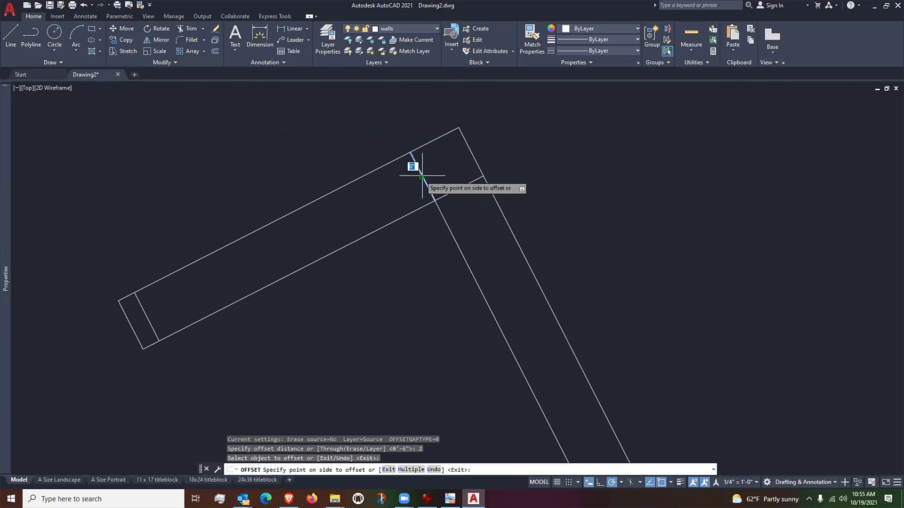
left_click(389, 187)
left_click(458, 189)
left_click(468, 211)
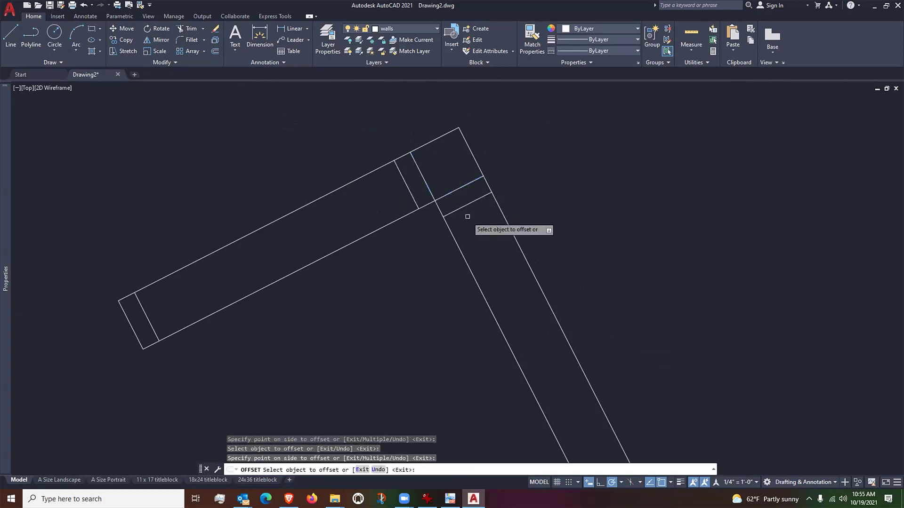
Offset the cross line at the column 2" up into the return wall
scroll(437, 194, "down", 4)
scroll(440, 183, "up", 4)
scroll(441, 184, "down", 4)
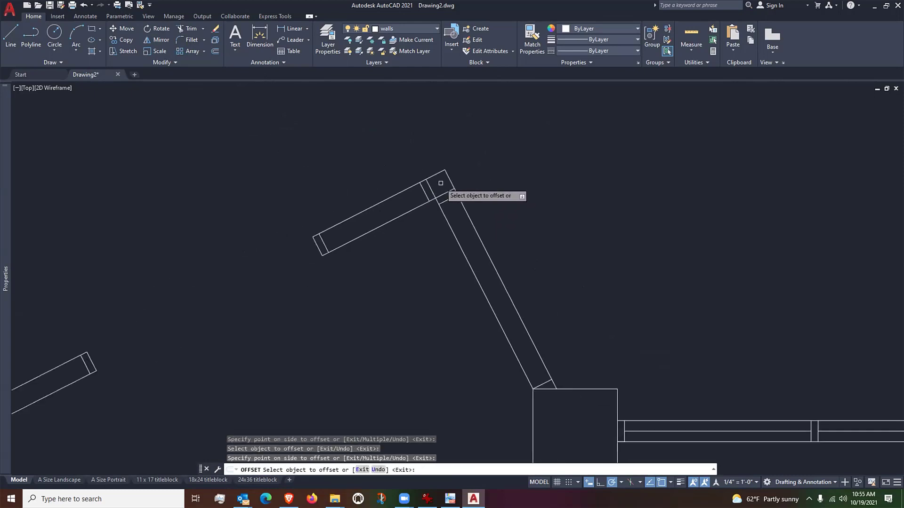
scroll(535, 397, "up", 4)
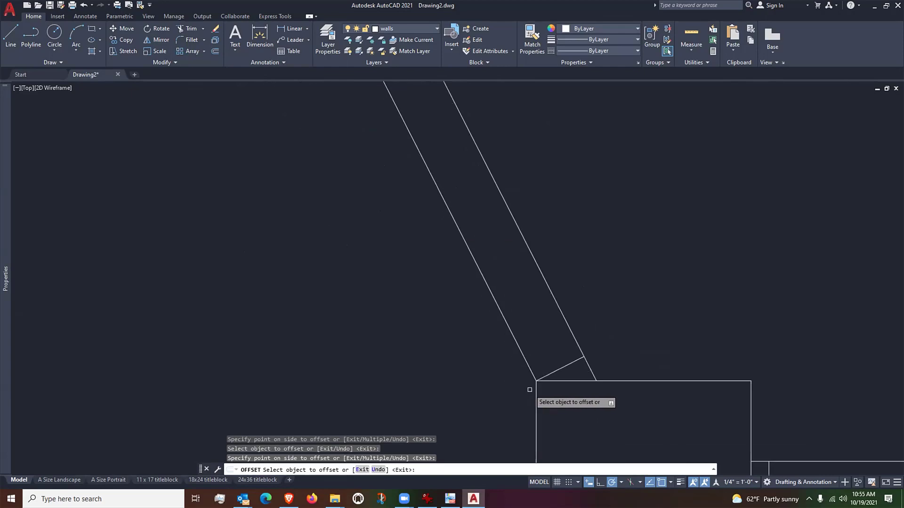
left_click(569, 364)
left_click(529, 330)
key("Return")
scroll(522, 325, "down", 4)
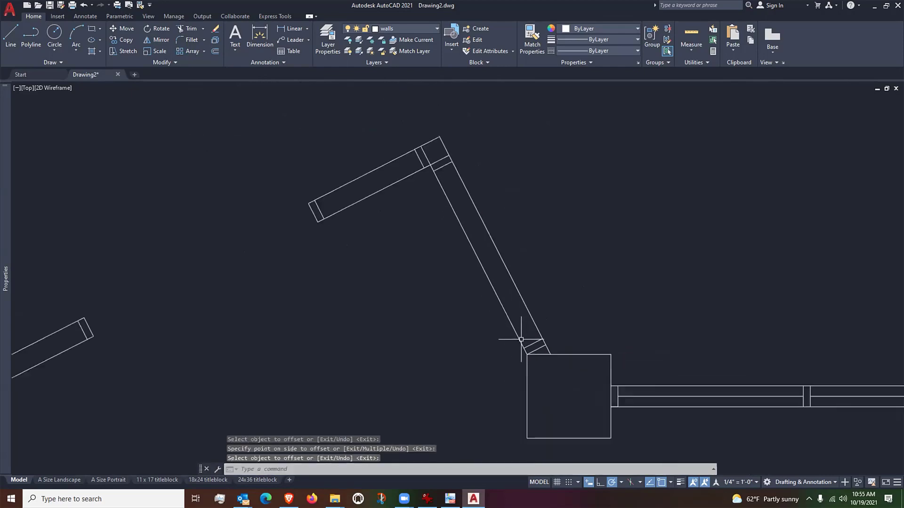
Draw a centreline inside the short angled wall of the right entrance section, joining the midpoints of its inner end lines
middle_click_drag(410, 272, 404, 250)
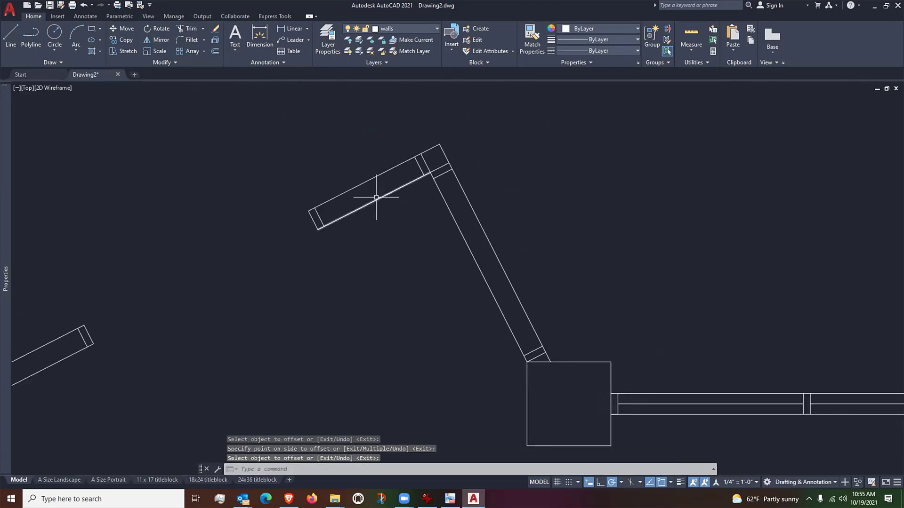
type("l")
key("Return")
left_click(318, 215)
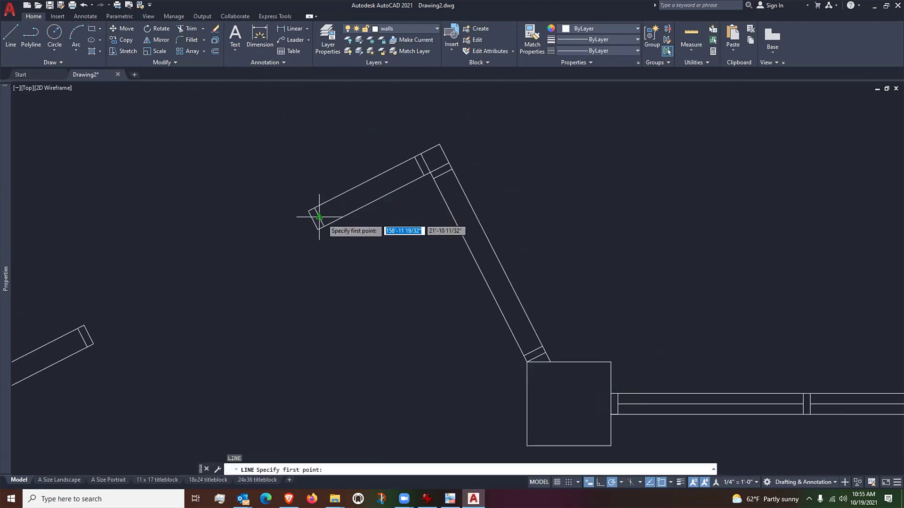
left_click(419, 166)
key("Return")
Draw a centreline along the long slanted wall from its upper mullion's midpoint to the midpoint of the mullion at the column
key("Return")
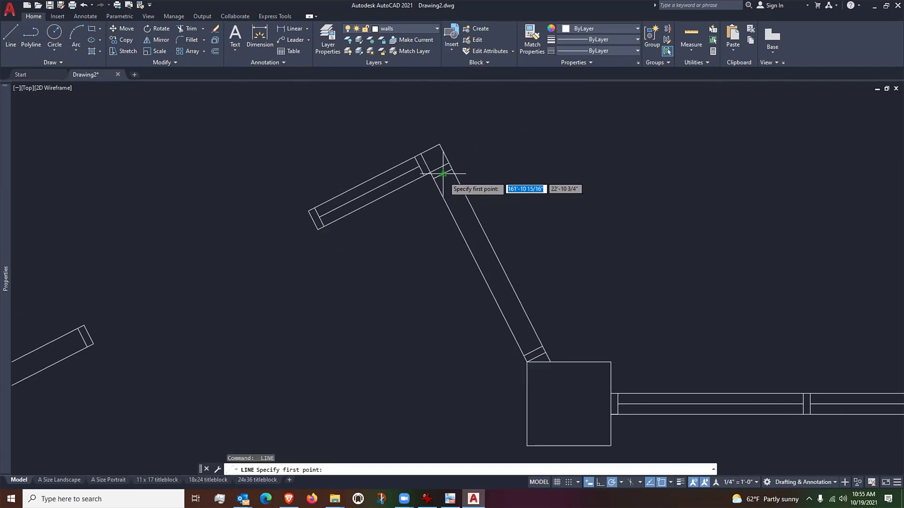
left_click(443, 174)
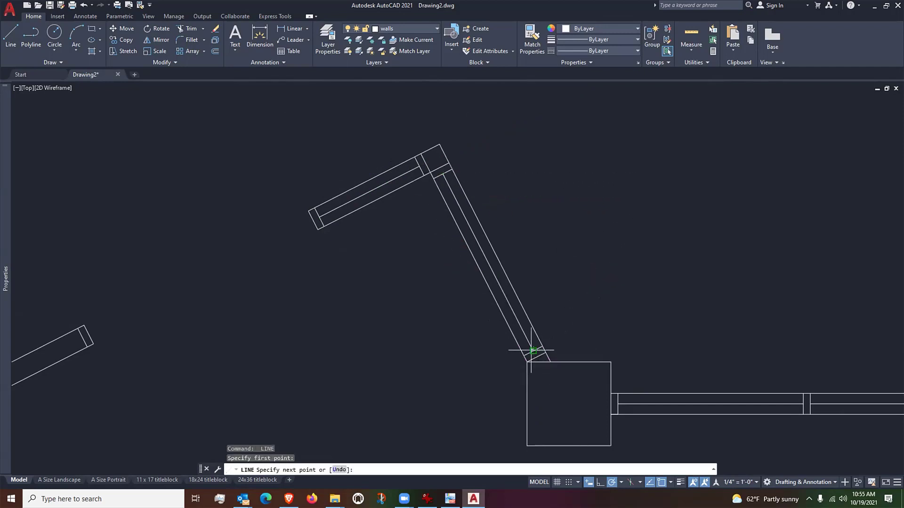
left_click(533, 350)
key("Return")
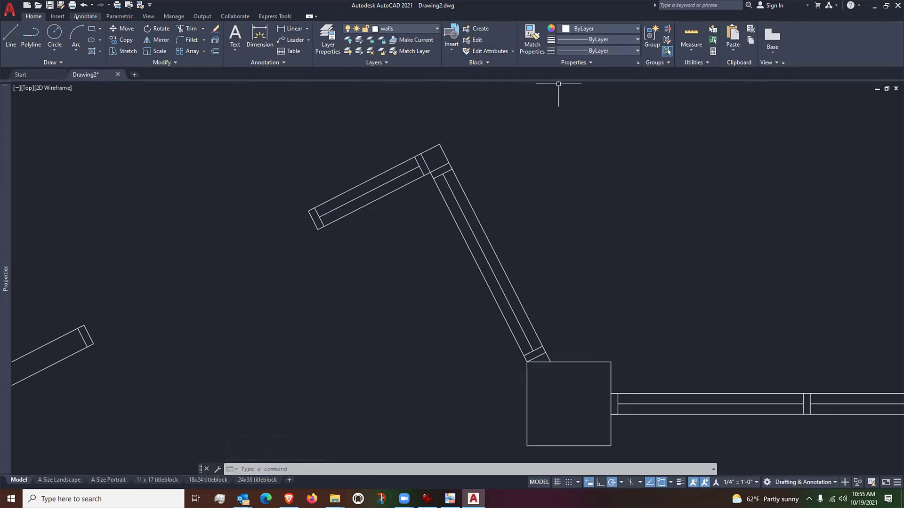
left_click(83, 17)
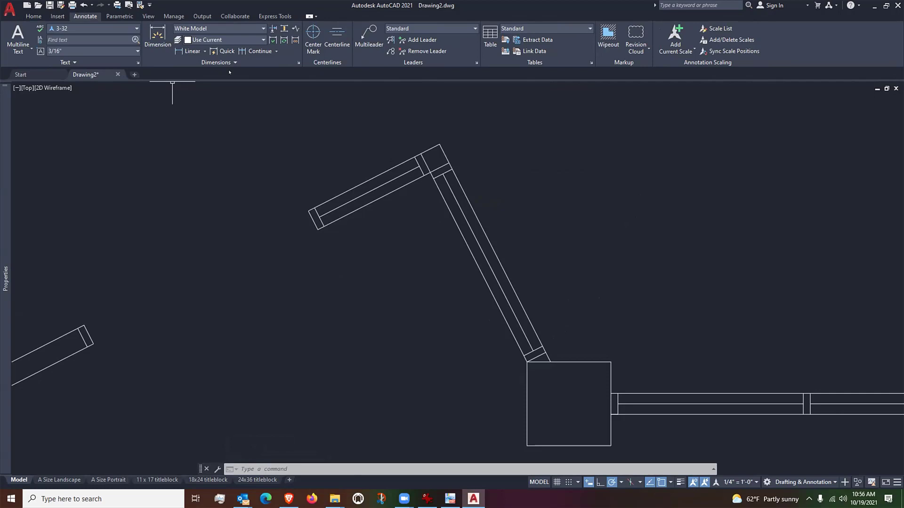
left_click(190, 51)
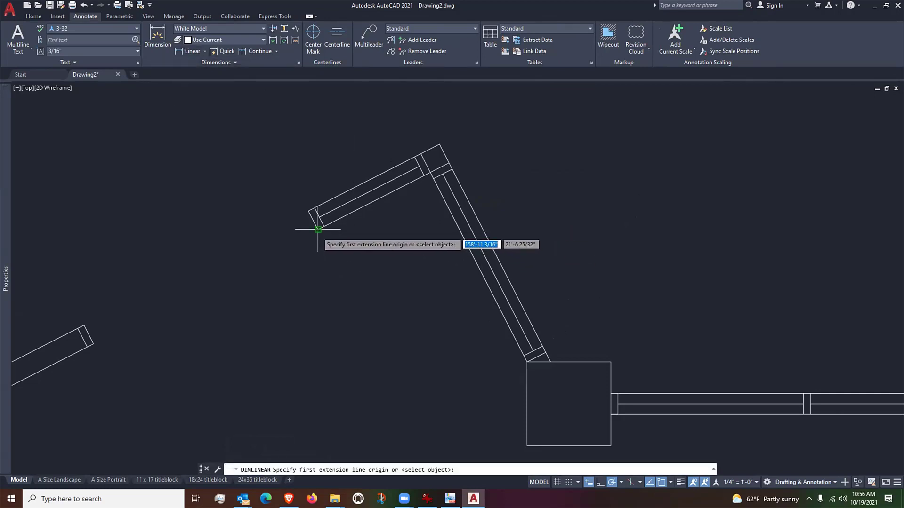
left_click(349, 220)
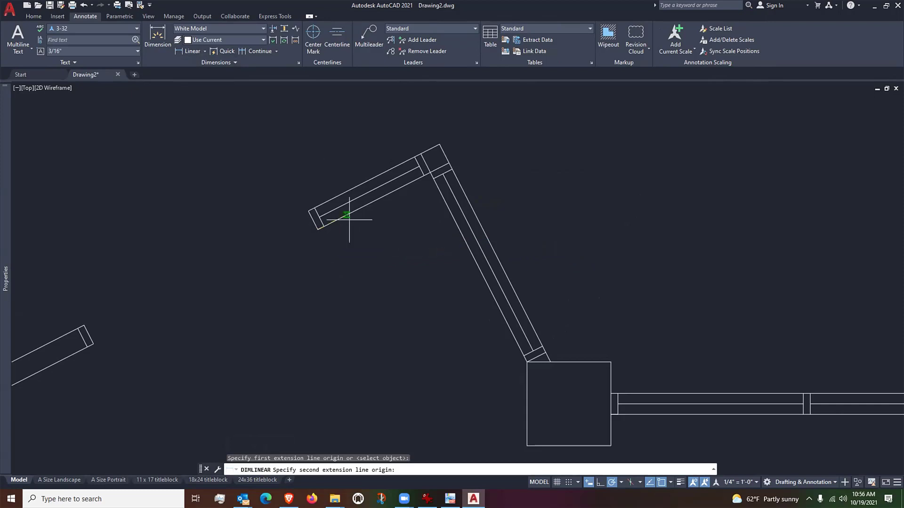
left_click(430, 173)
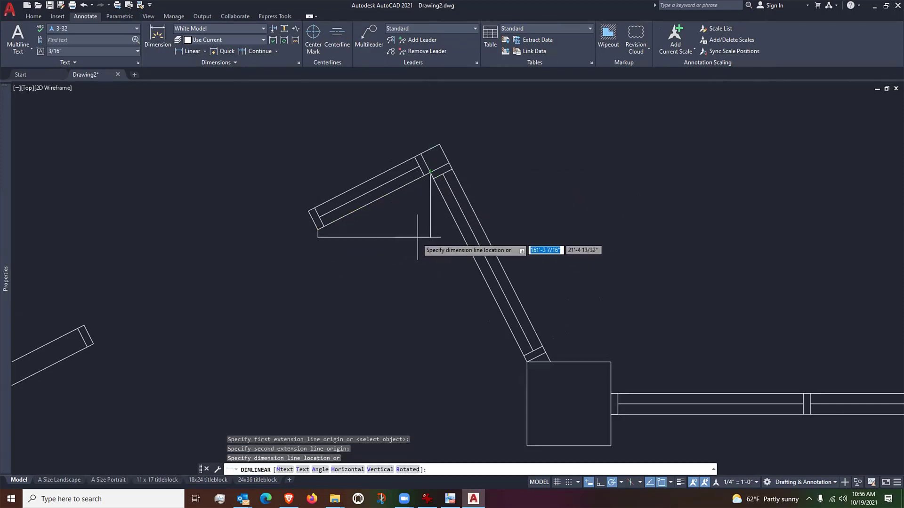
key("Escape")
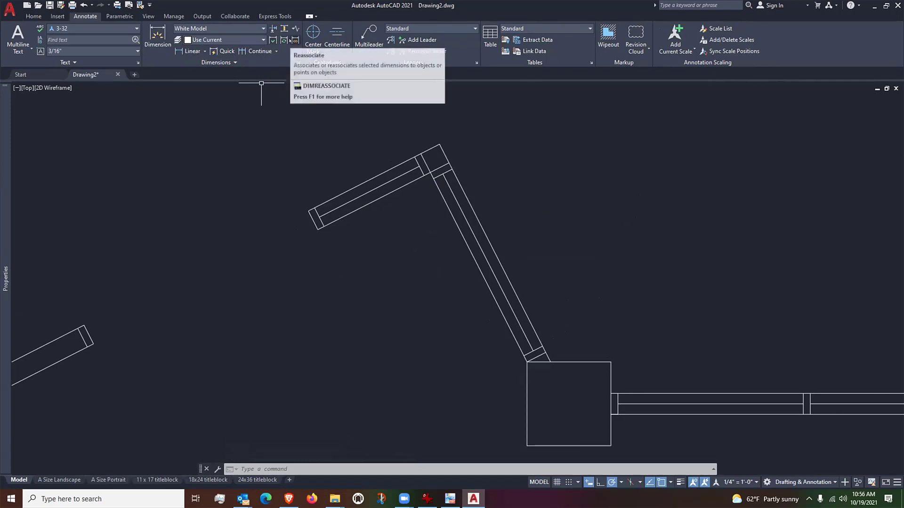
left_click(234, 62)
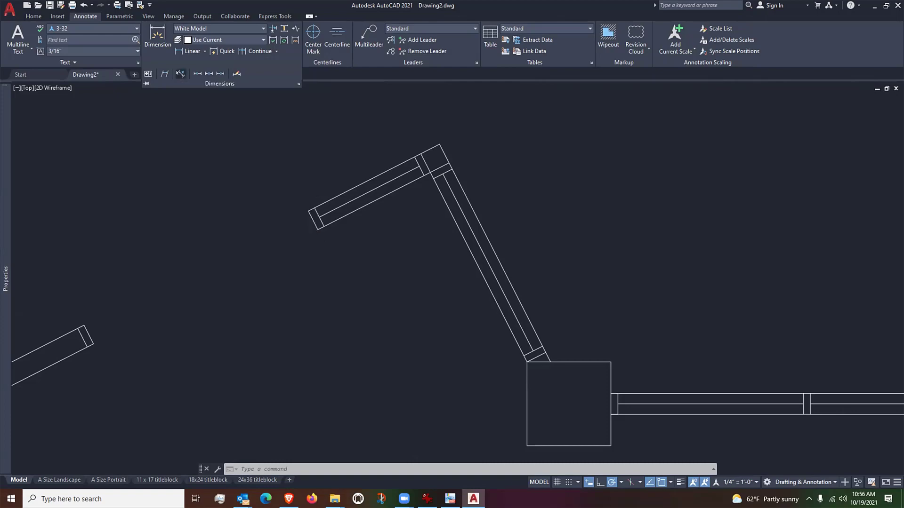
left_click(180, 74)
key("Escape")
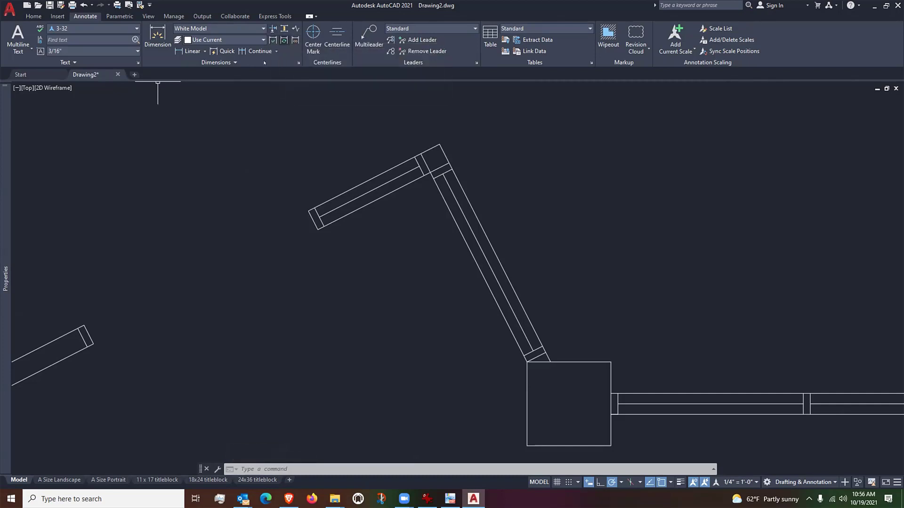
Place an aligned dimension along the lower edge of the short angled wall, from its free end to the inside corner
left_click(200, 50)
left_click(199, 85)
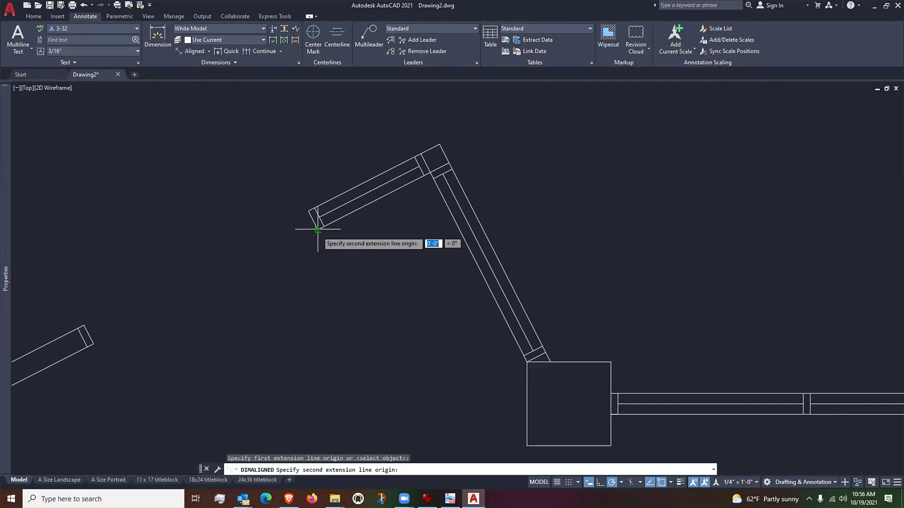
left_click(433, 172)
scroll(434, 171, "up", 4)
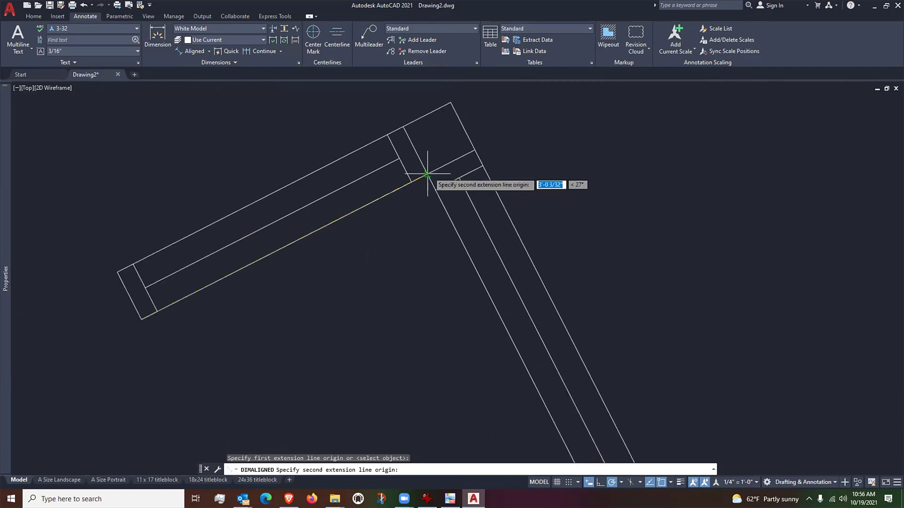
left_click(426, 174)
scroll(426, 173, "down", 2)
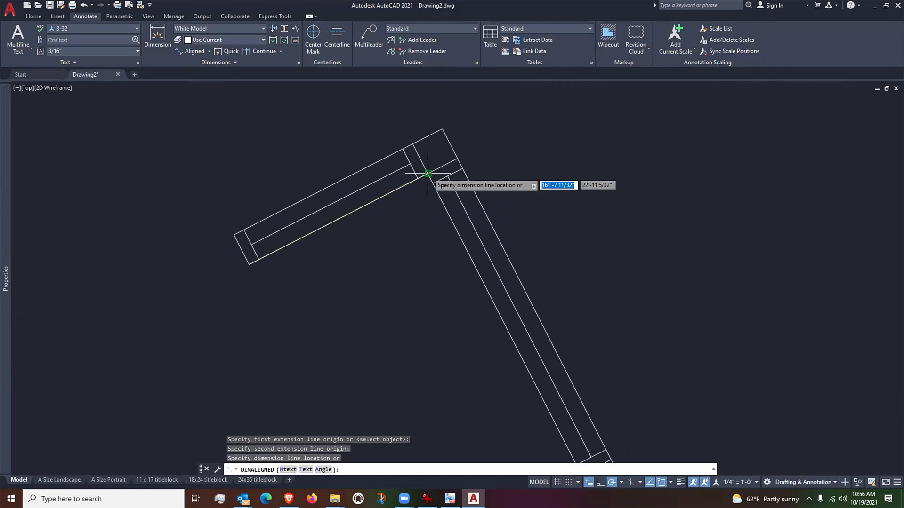
left_click(349, 240)
scroll(351, 240, "down", 2)
scroll(352, 240, "up", 8)
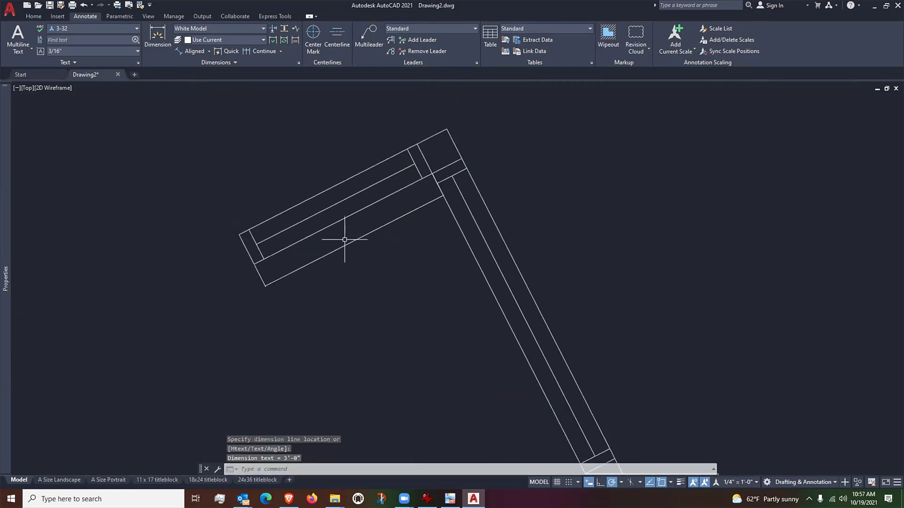
scroll(346, 251, "down", 4)
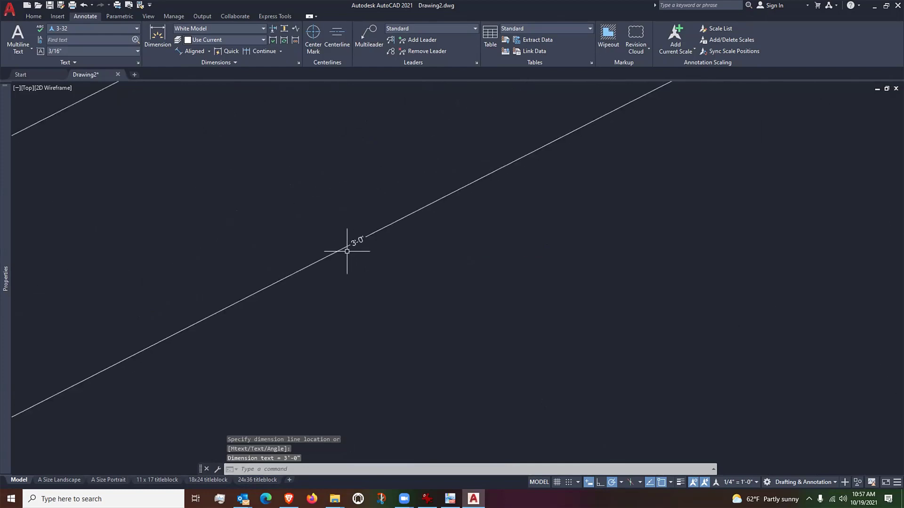
scroll(347, 252, "down", 3)
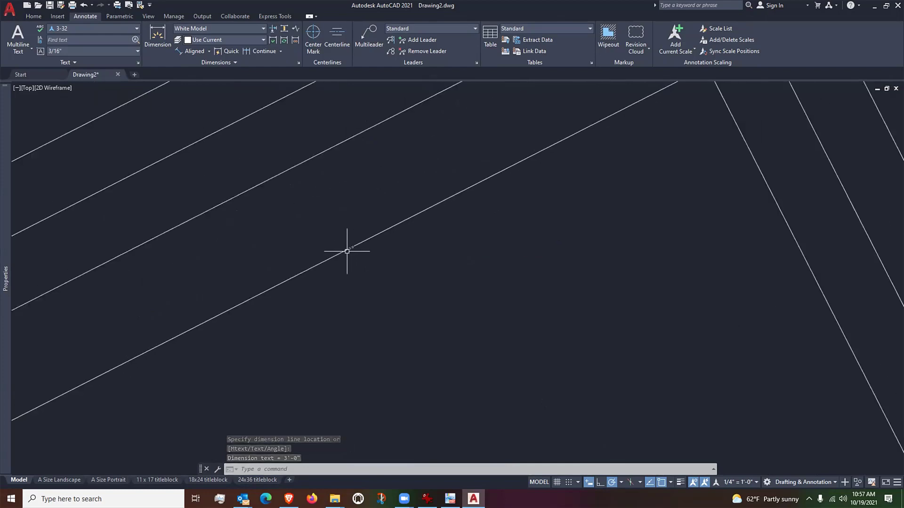
Erase the aligned dimension from the short angled wall
left_click(384, 232)
scroll(359, 246, "down", 2)
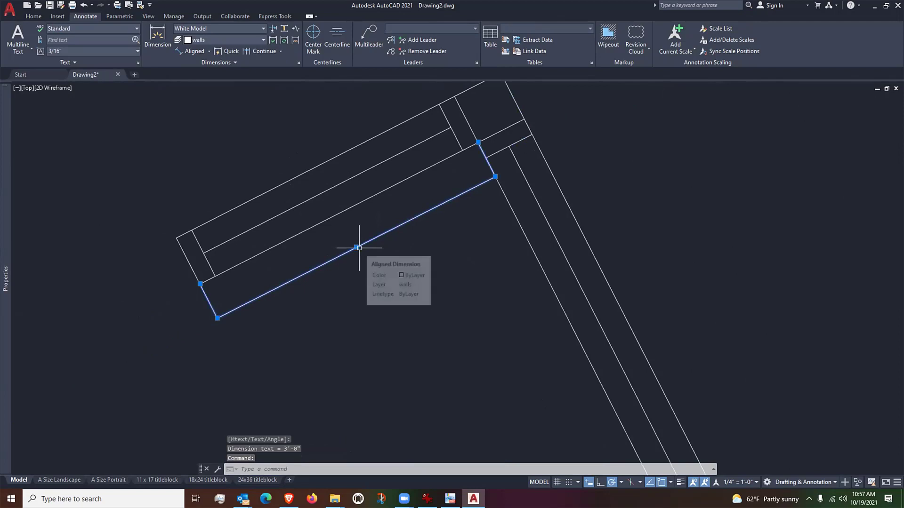
type("e")
key("Return")
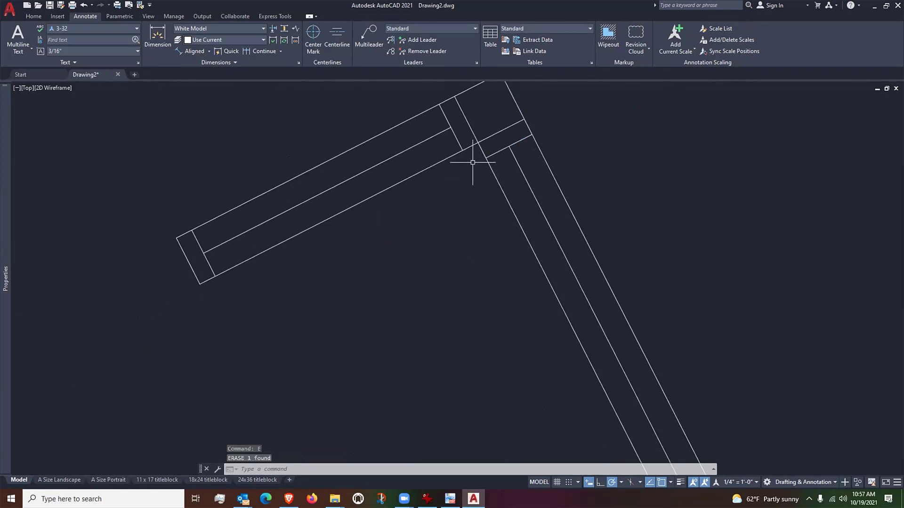
Examine the angled entrance walls and the point where the long slanted wall meets the square column
scroll(414, 185, "down", 2)
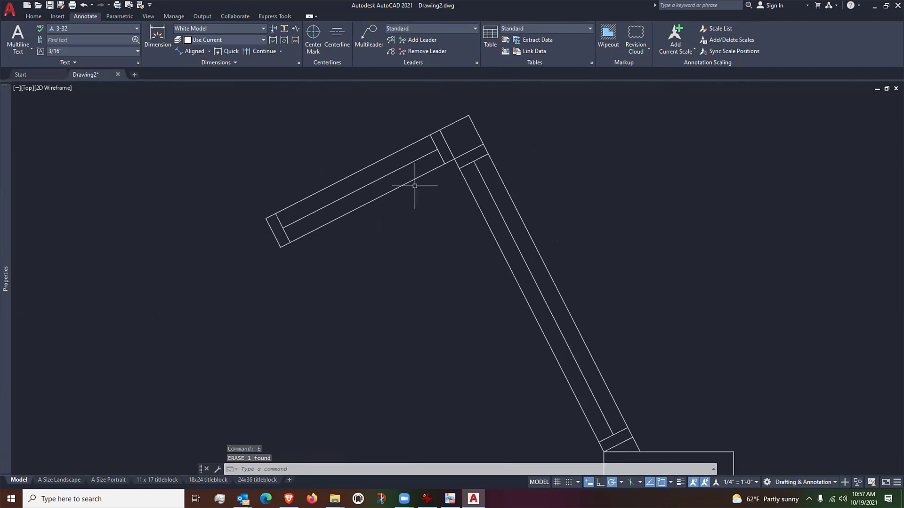
middle_click_drag(429, 203, 420, 180)
scroll(420, 180, "down", 4)
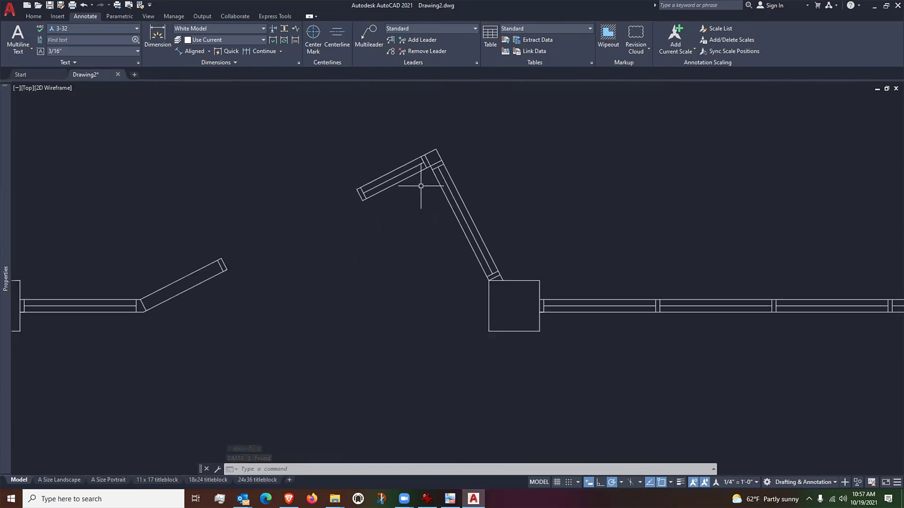
middle_click_drag(290, 225, 324, 232)
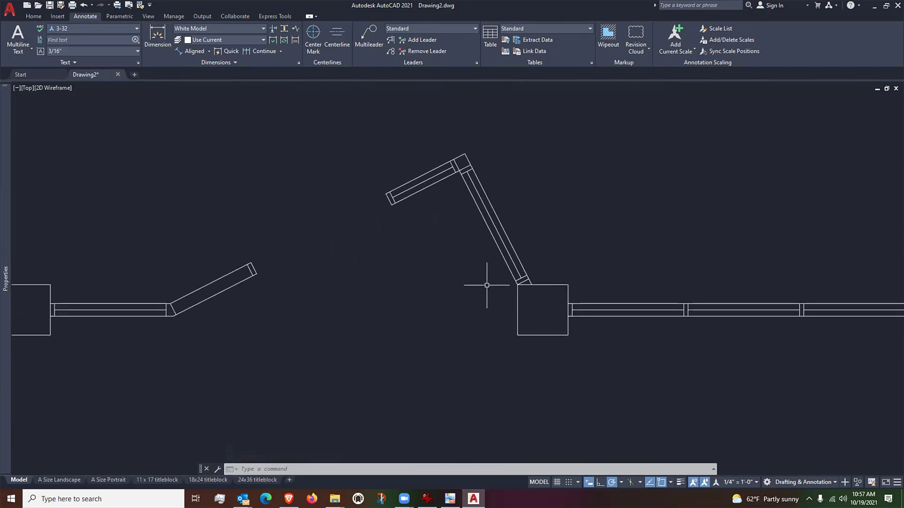
scroll(487, 285, "up", 2)
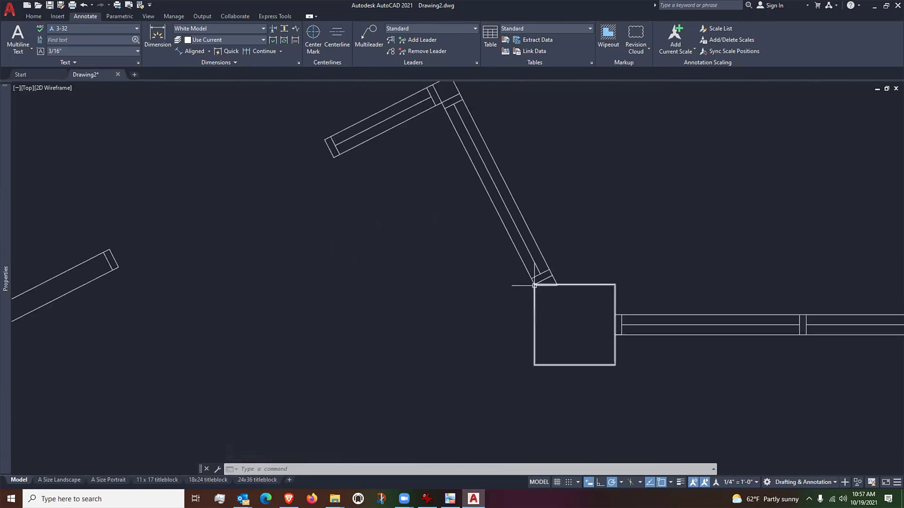
scroll(533, 283, "up", 4)
scroll(534, 283, "down", 6)
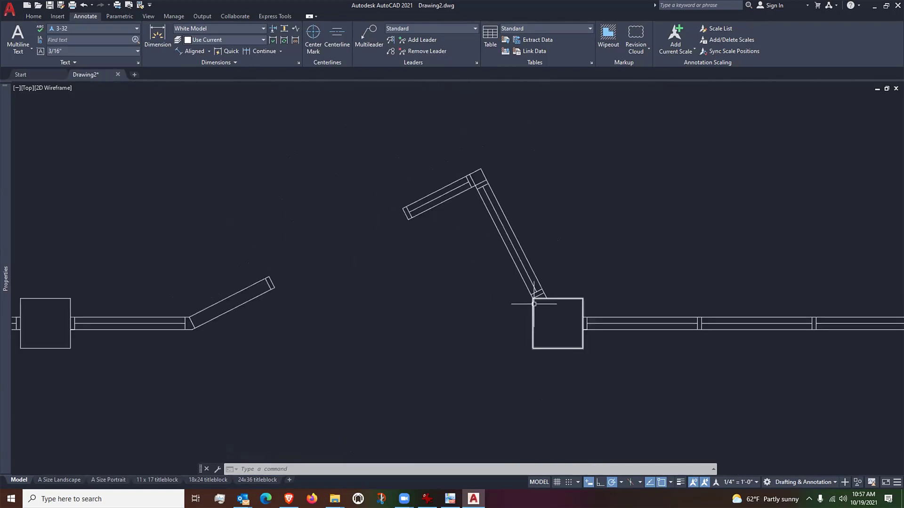
scroll(490, 246, "down", 2)
scroll(490, 246, "up", 2)
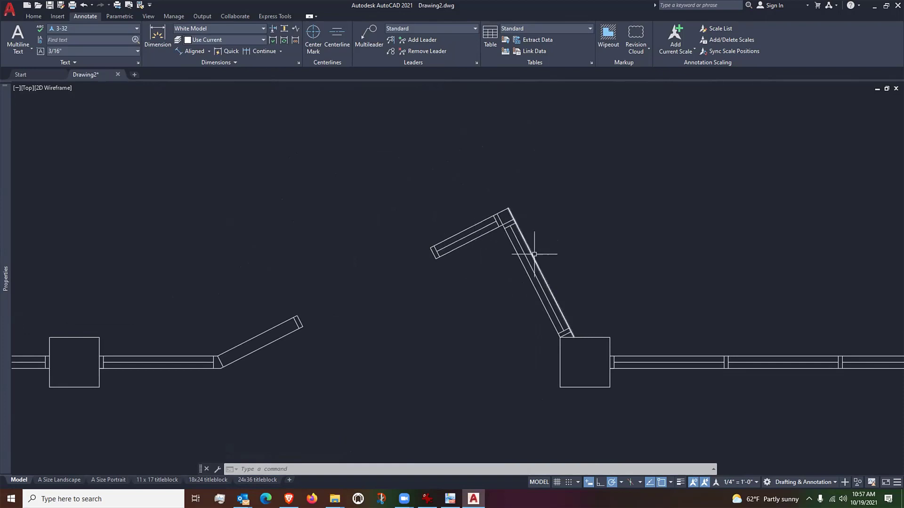
Draw a centreline inside the left angled entrance wall, joining the midpoints of its two inner end lines
middle_click_drag(371, 307, 399, 297)
scroll(294, 327, "up", 5)
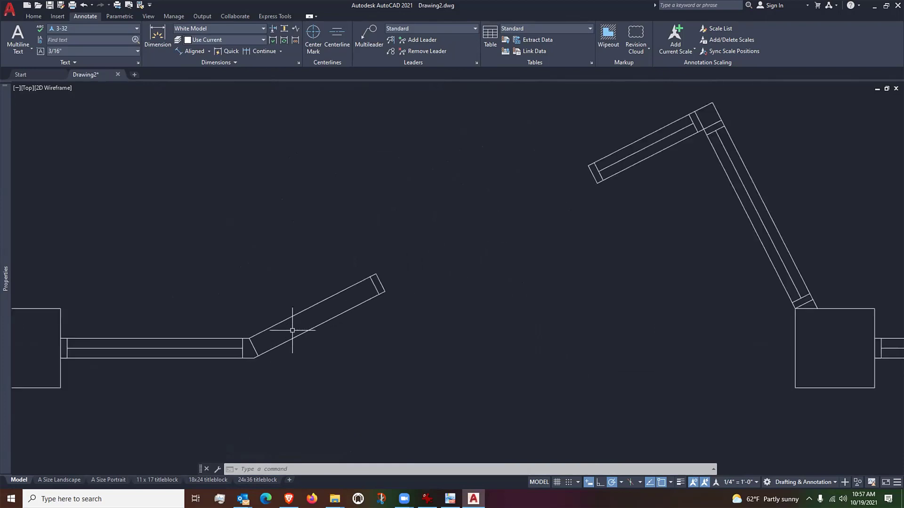
type("l")
key("Return")
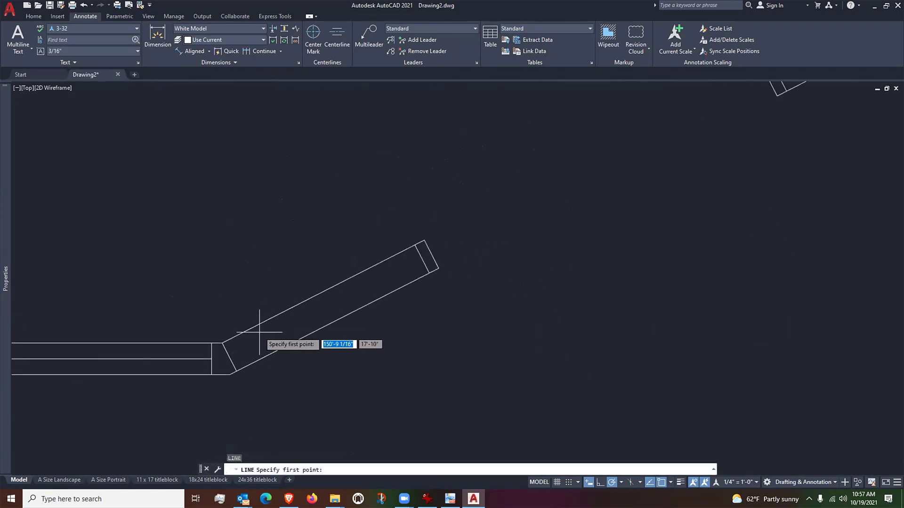
left_click(229, 356)
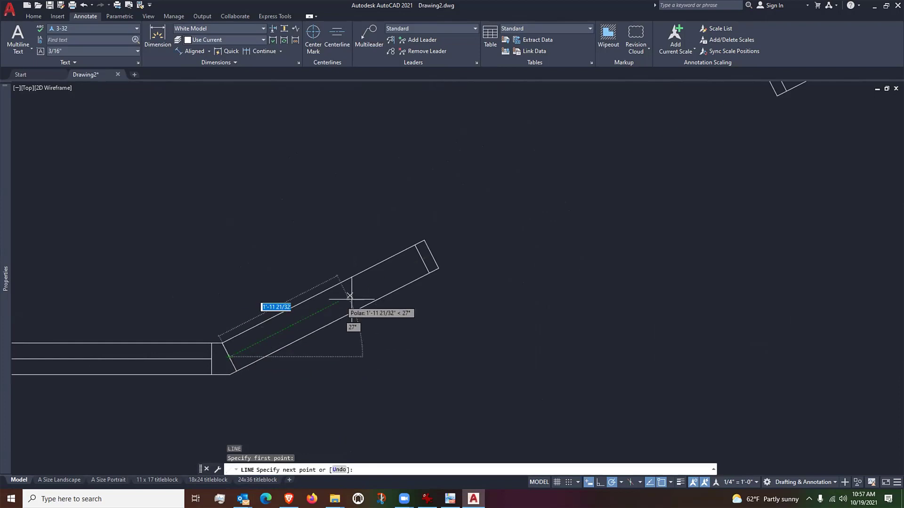
left_click(422, 259)
key("Return")
scroll(269, 268, "down", 5)
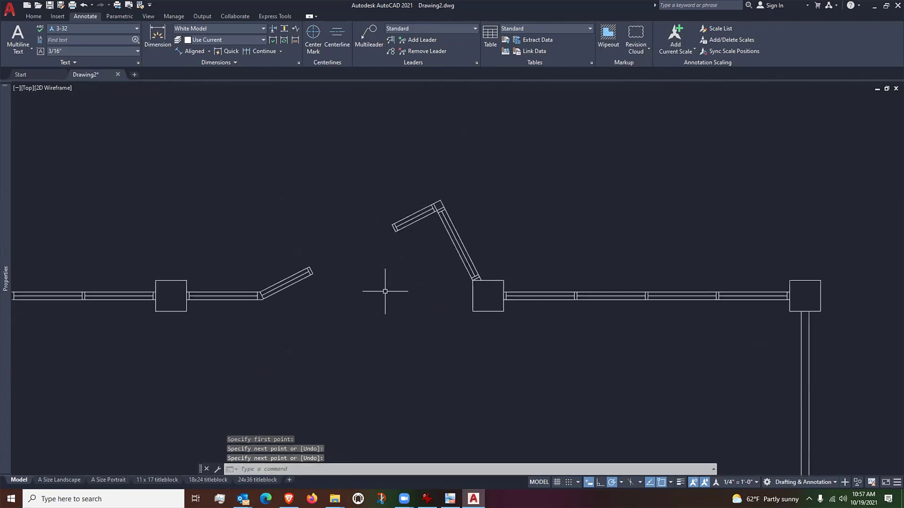
middle_click_drag(373, 292, 404, 293)
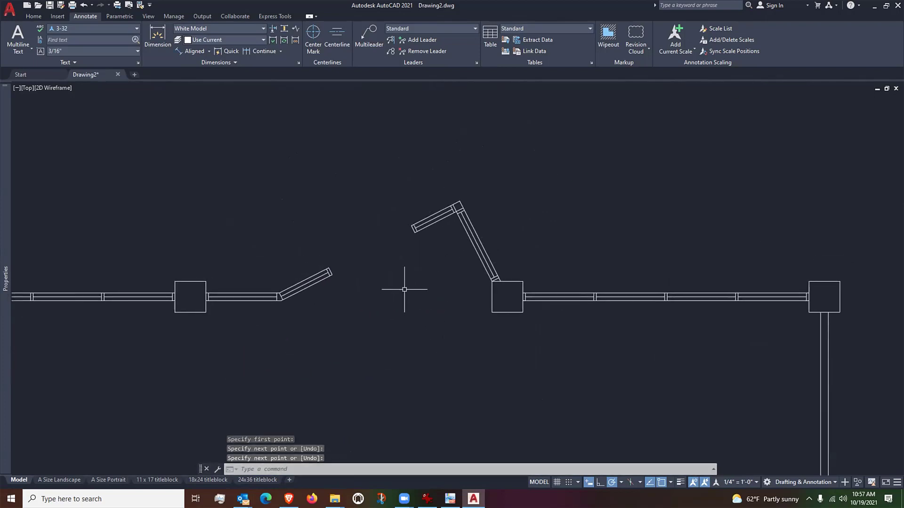
scroll(403, 290, "down", 2)
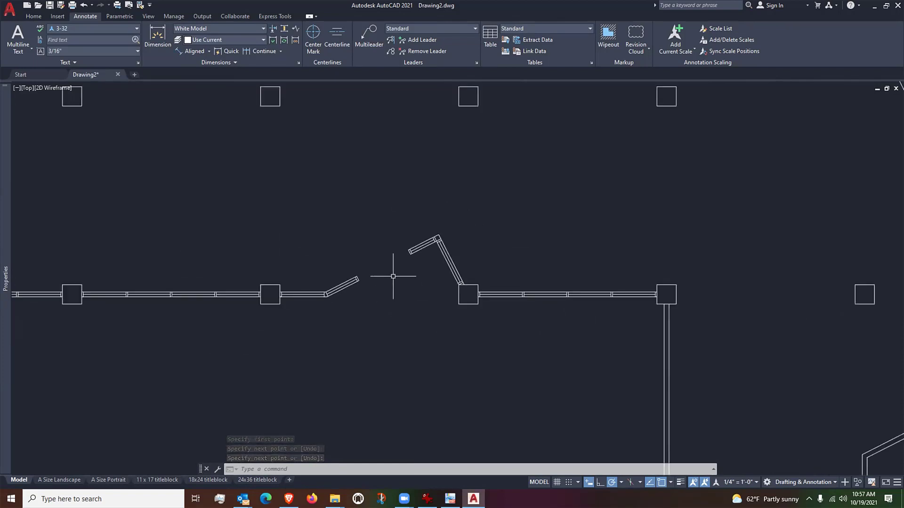
scroll(395, 276, "up", 2)
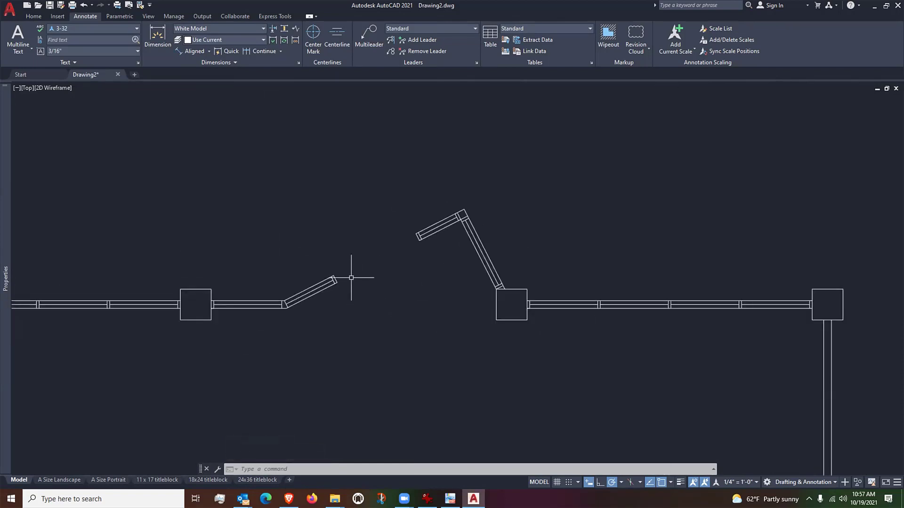
scroll(351, 278, "down", 3)
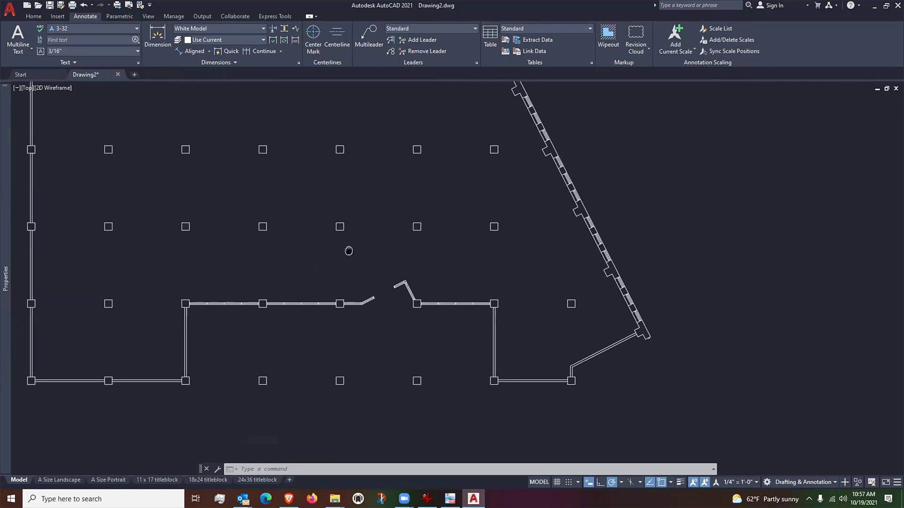
scroll(409, 314, "up", 4)
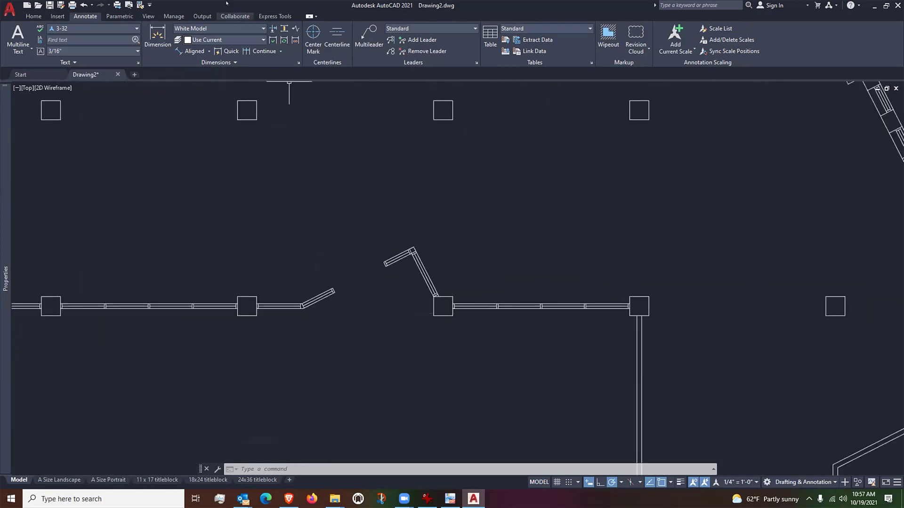
Insert a Door - Imperial block from the tool palettes in the open area above the entrance gap, then close the palettes
left_click(148, 17)
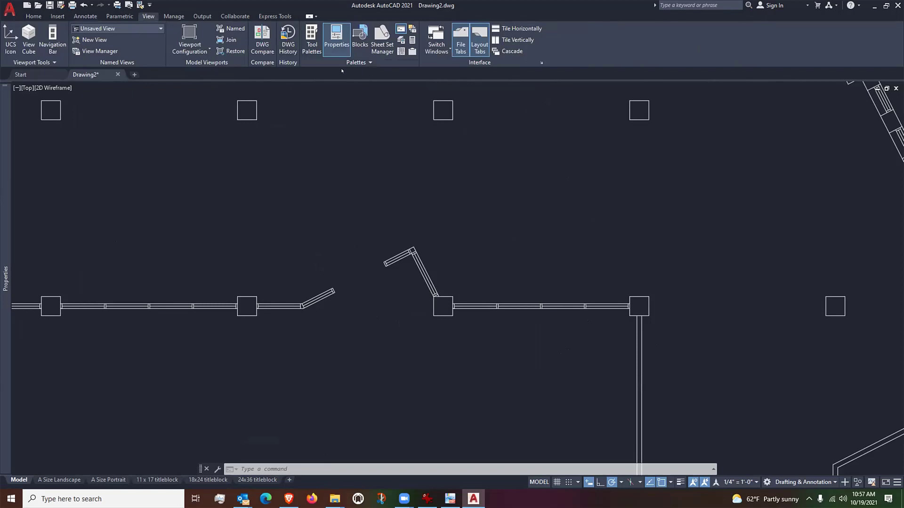
left_click(311, 37)
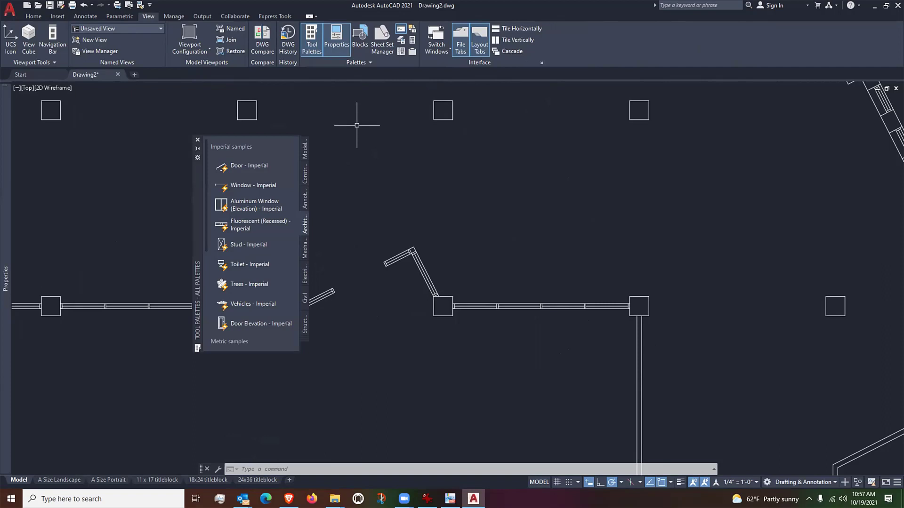
left_click(248, 165)
left_click(365, 171)
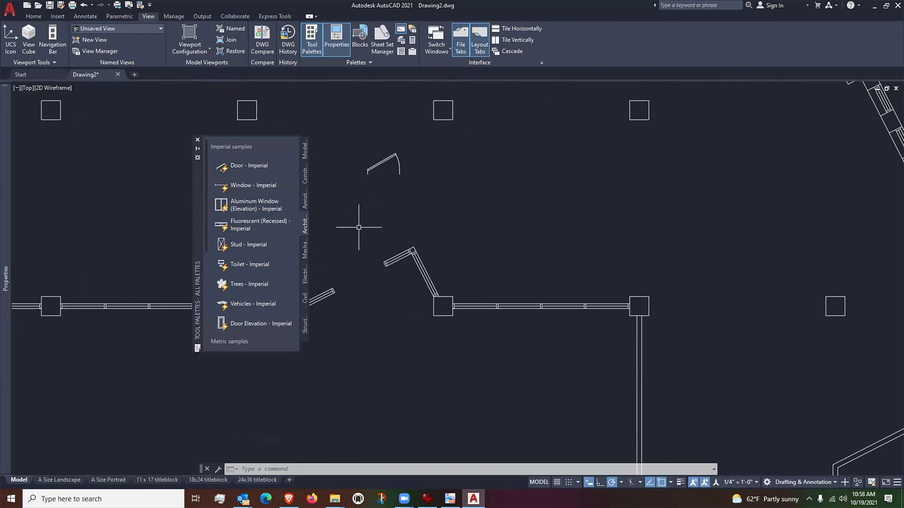
left_click(197, 140)
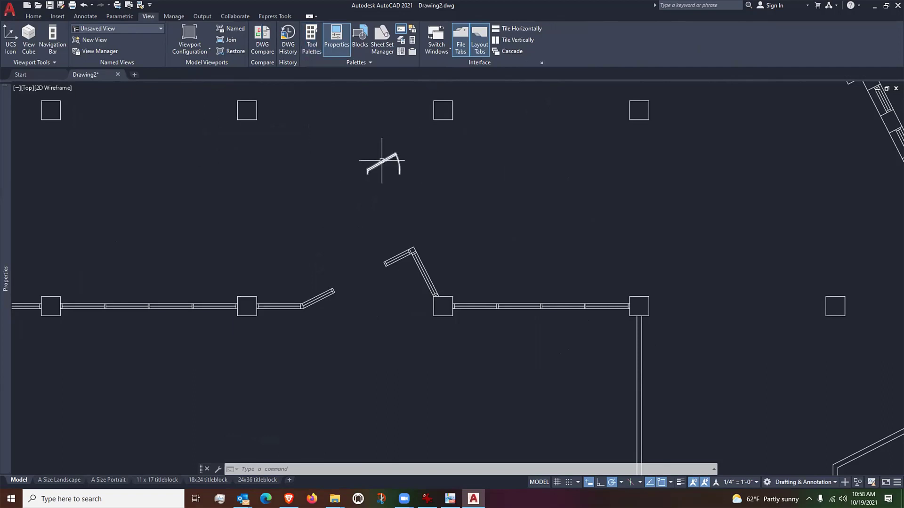
Set the inserted door block's opening width to 3'-0"
scroll(371, 162, "up", 4)
middle_click_drag(375, 201, 454, 153)
scroll(421, 160, "down", 2)
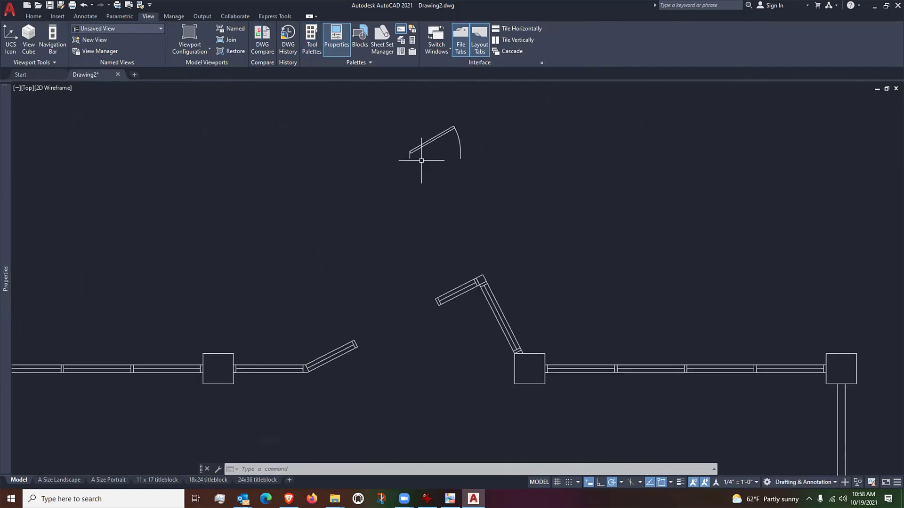
scroll(465, 165, "up", 3)
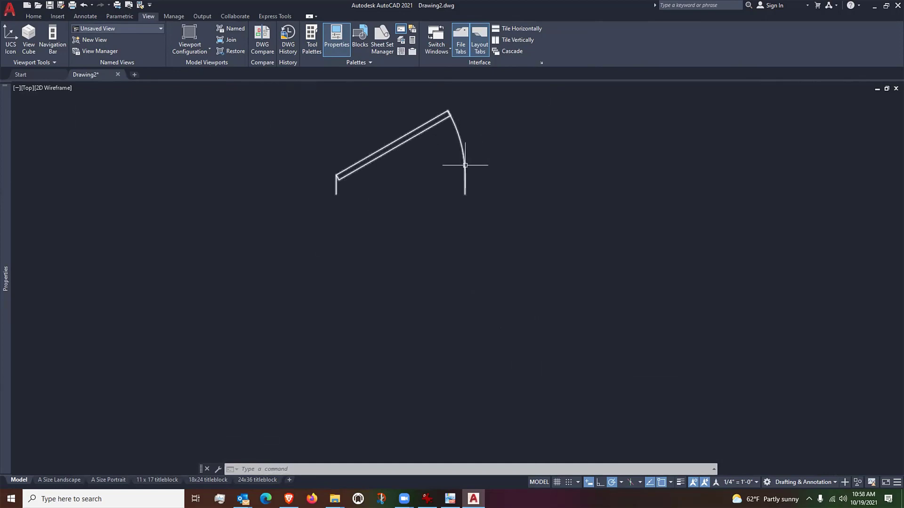
left_click(466, 182)
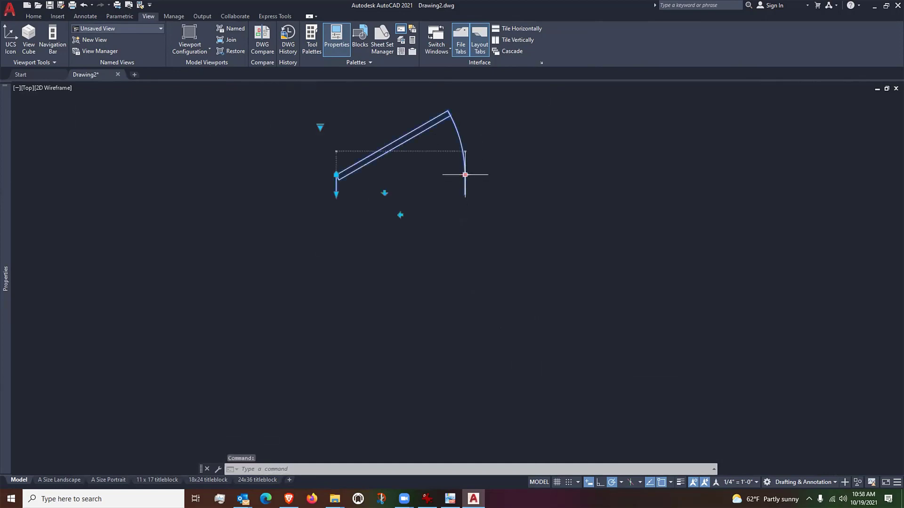
left_click(465, 174)
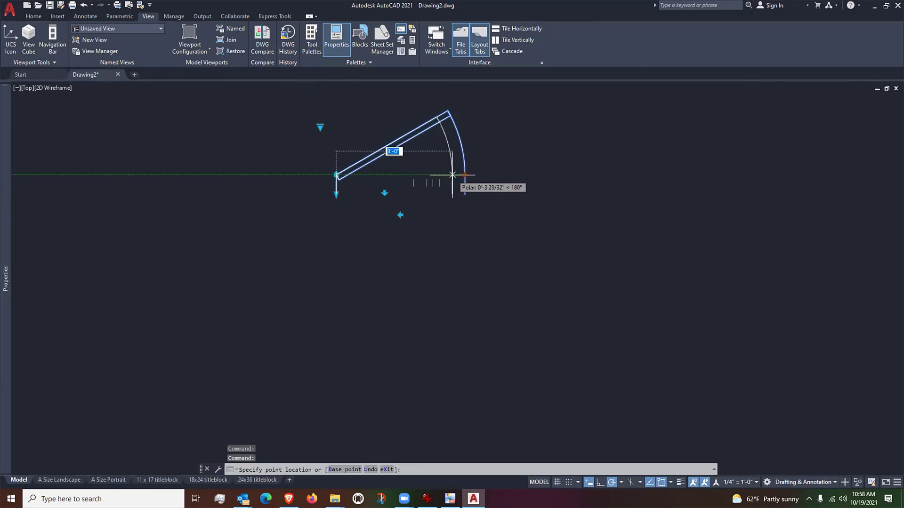
left_click(452, 174)
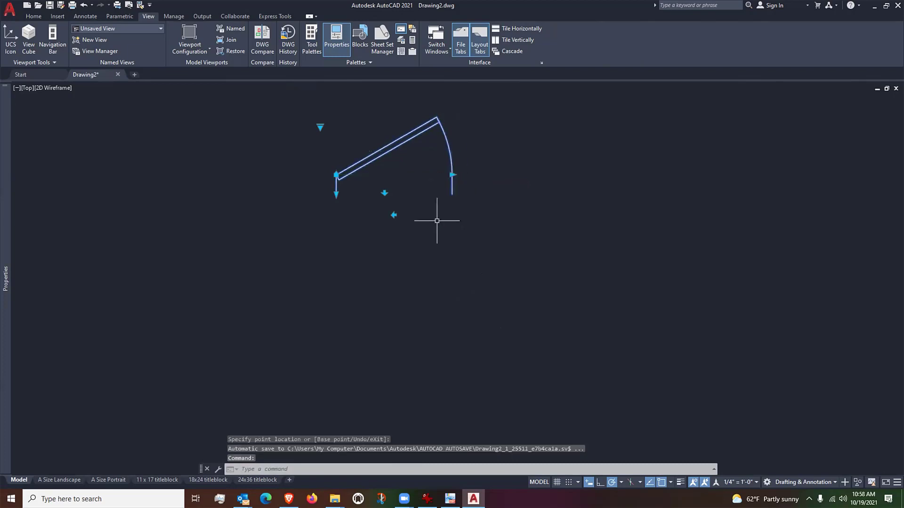
Set the door block's swing to Open 90º and deselect it
left_click(320, 126)
left_click(350, 165)
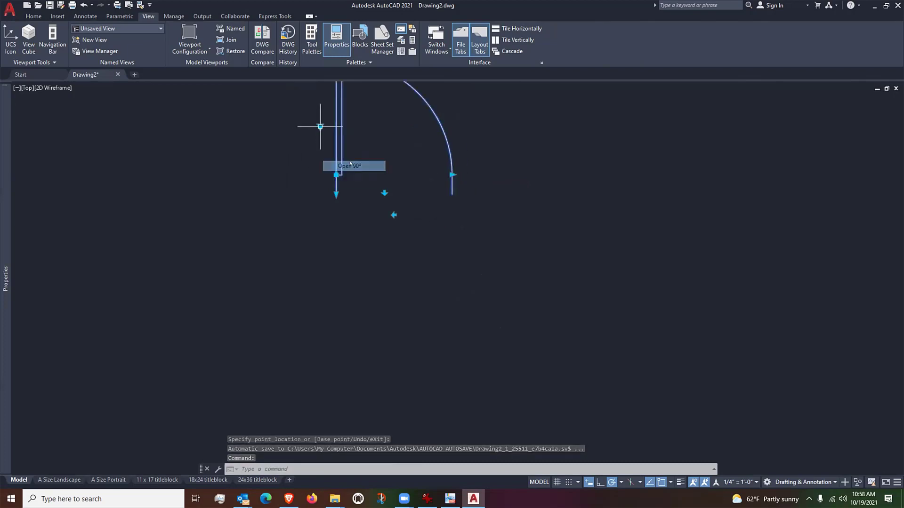
scroll(344, 282, "down", 1)
scroll(368, 164, "up", 1)
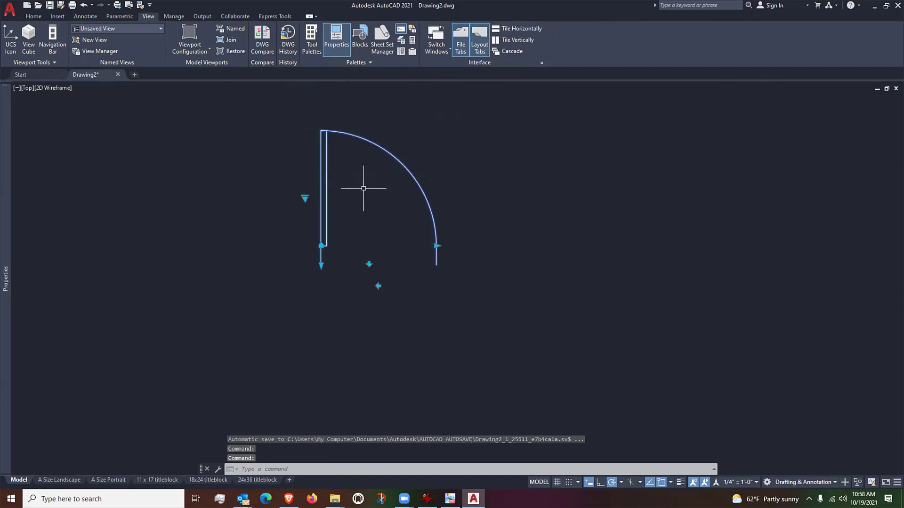
left_click(321, 265)
key("Escape")
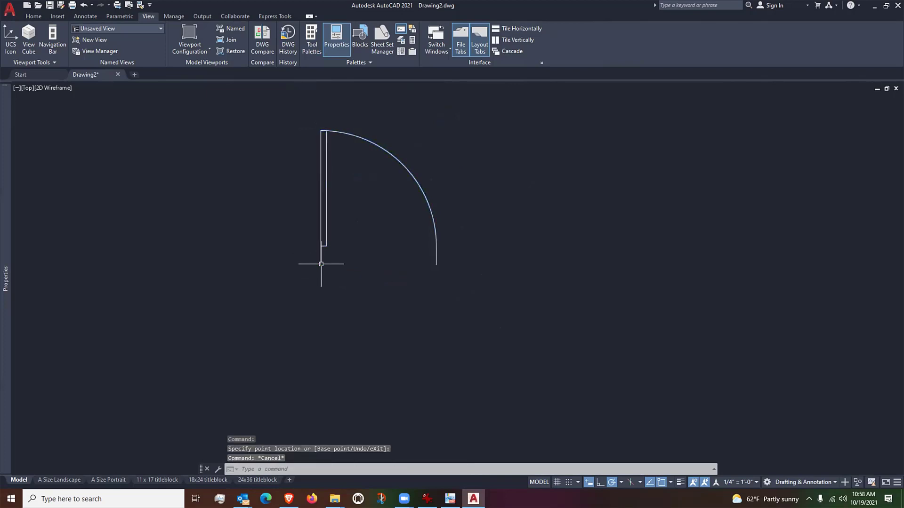
Move the door from its hinge corner to the upper corner of the left angled entrance wall's free end
scroll(383, 222, "down", 4)
middle_click_drag(367, 243, 378, 230)
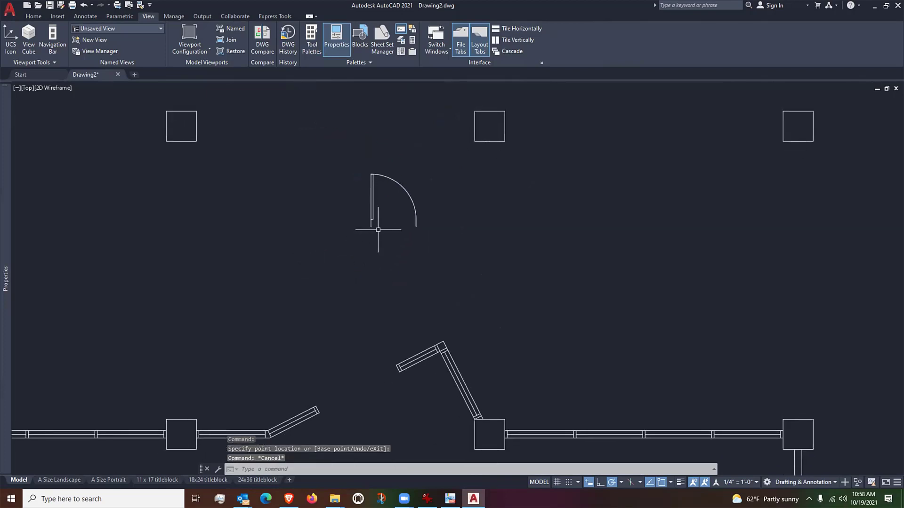
type("m")
key("Return")
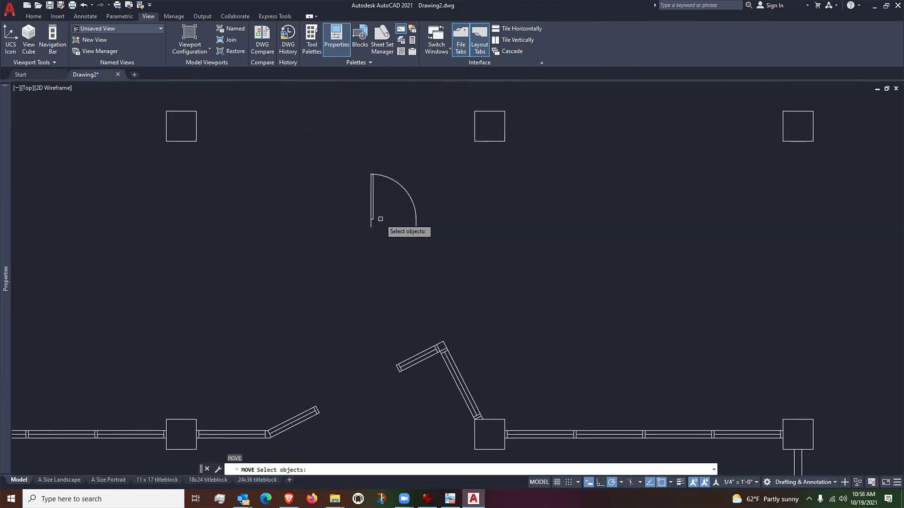
left_click(374, 216)
scroll(374, 216, "up", 6)
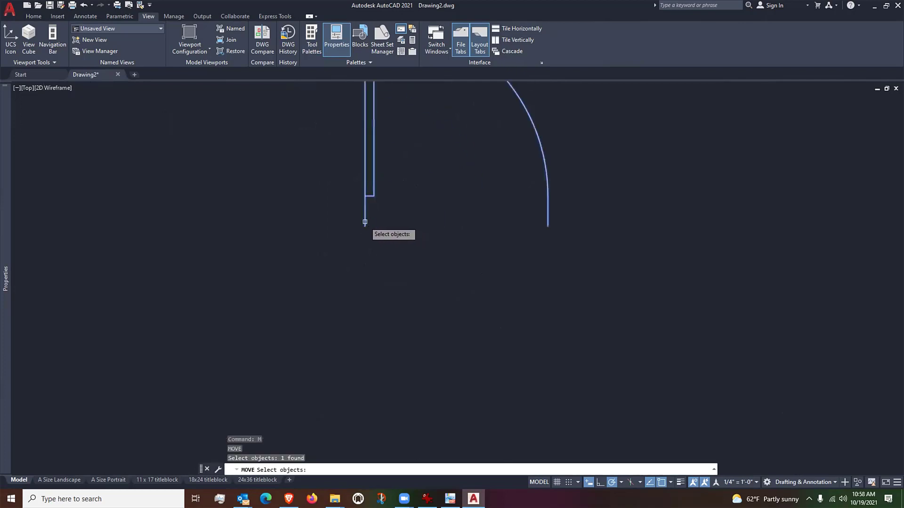
key("Return")
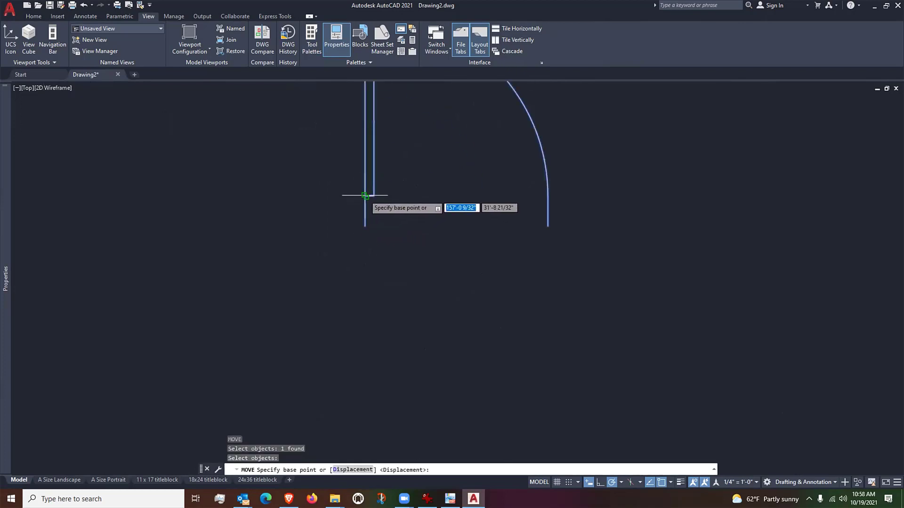
left_click(366, 197)
scroll(371, 193, "down", 5)
scroll(339, 306, "up", 7)
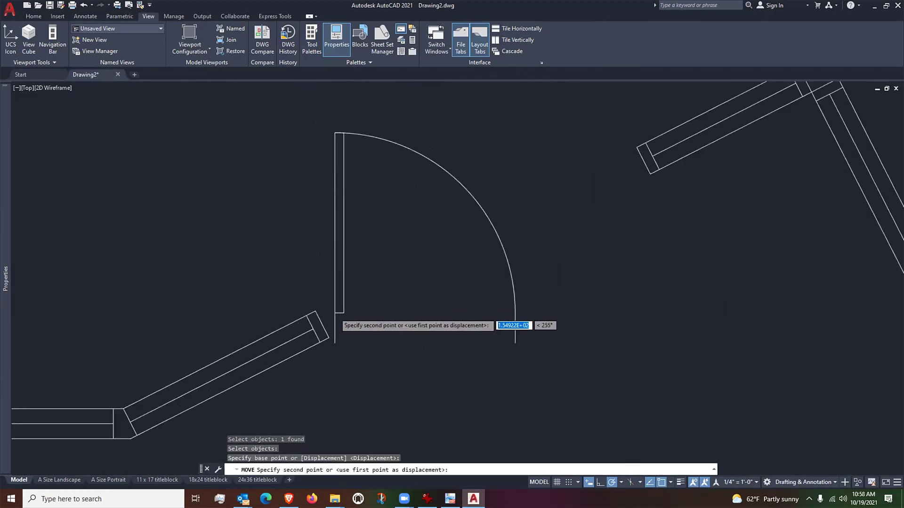
left_click(315, 311)
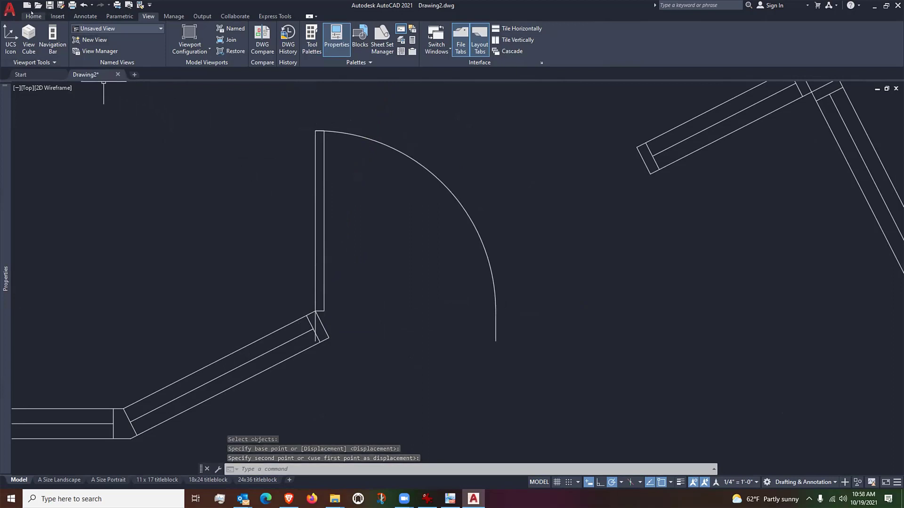
left_click(33, 16)
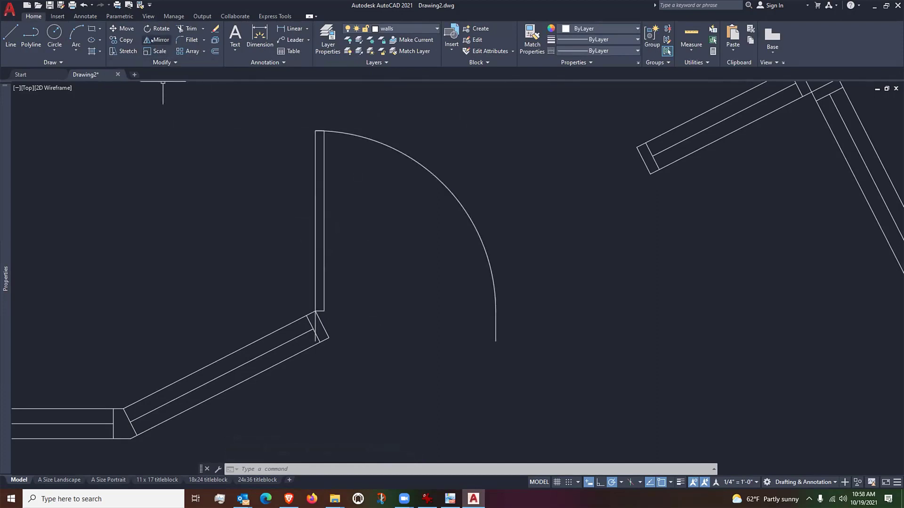
left_click(323, 282)
scroll(314, 319, "up", 5)
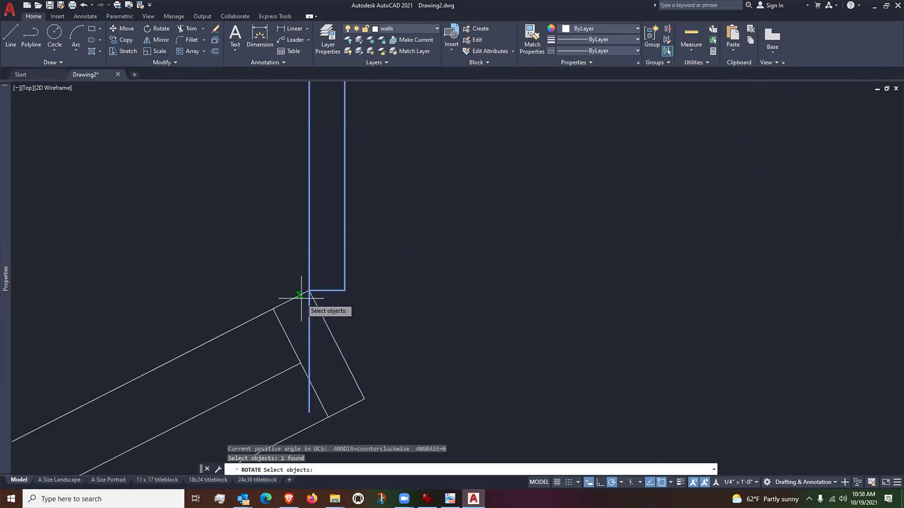
key("Return")
left_click(309, 290)
scroll(311, 290, "down", 5)
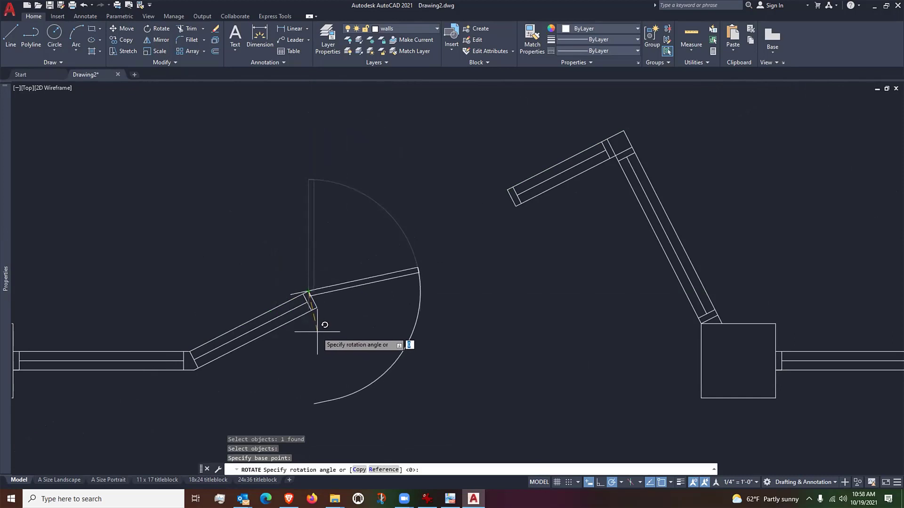
key("Escape")
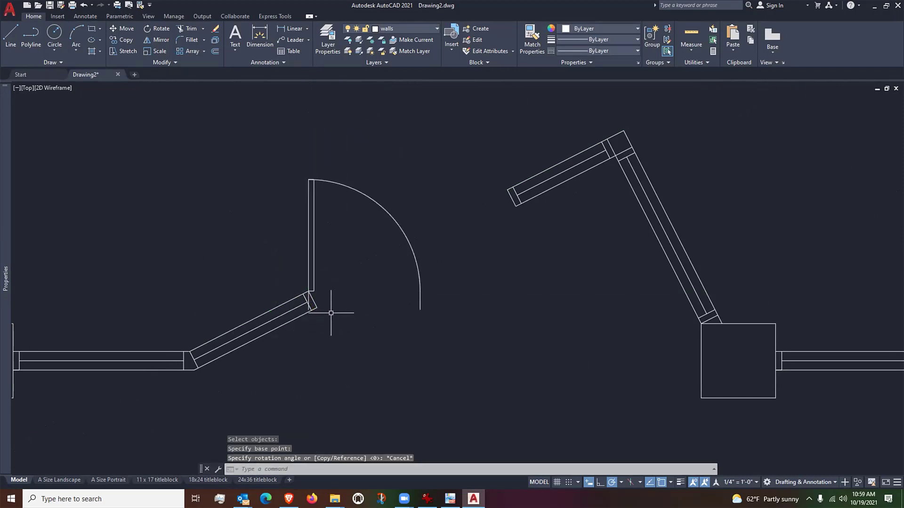
scroll(331, 313, "up", 2)
type("r")
key("Escape")
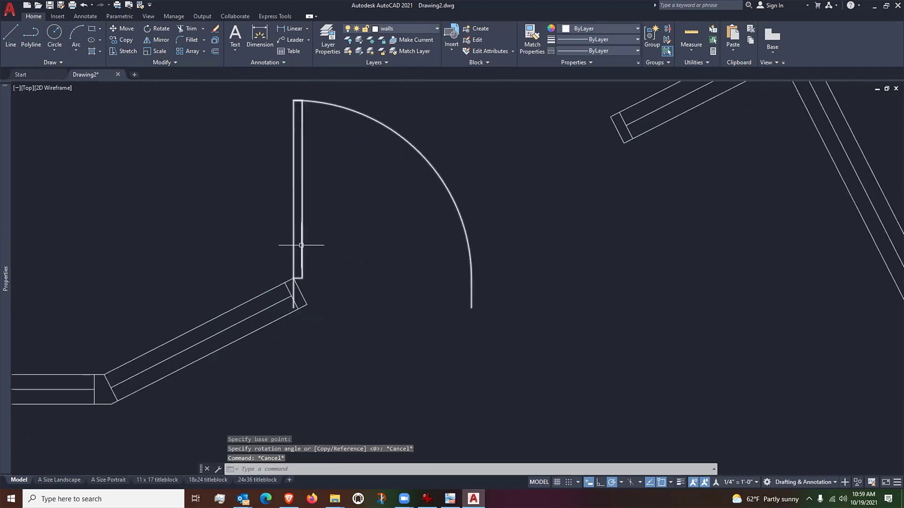
Flip the door block vertically so it swings below the entrance opening, and deselect it
left_click(301, 245)
left_click(368, 305)
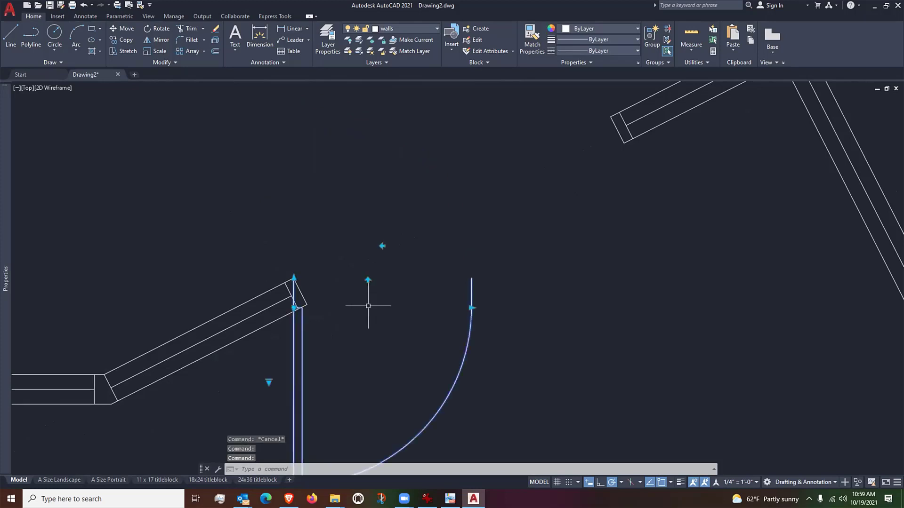
scroll(372, 296, "down", 2)
scroll(307, 309, "up", 2)
key("Escape")
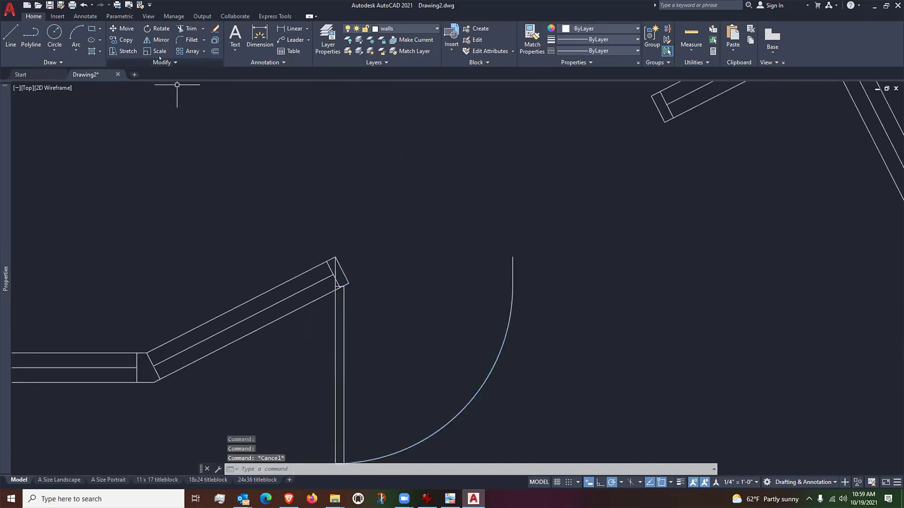
Move the flipped door from its hinge corner to the lower corner of the left angled wall's free end
left_click(123, 29)
left_click(368, 298)
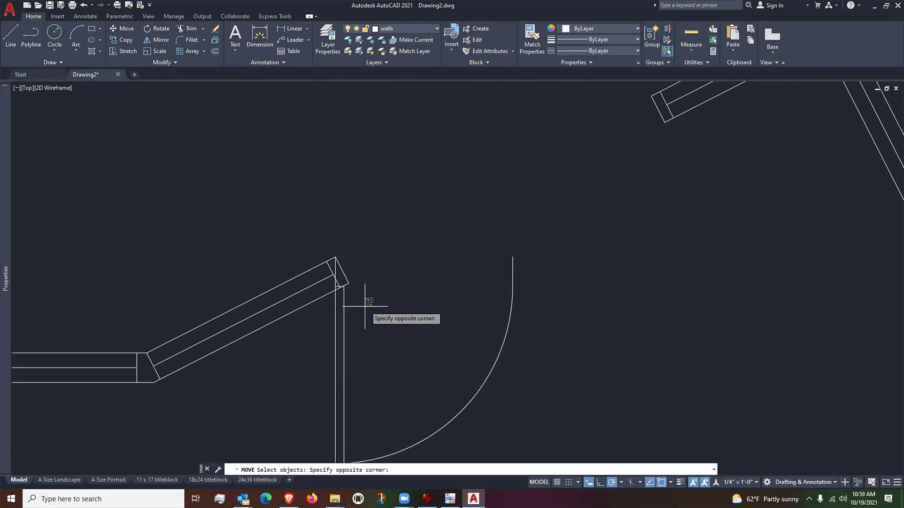
left_click(343, 324)
scroll(343, 300, "up", 5)
key("Return")
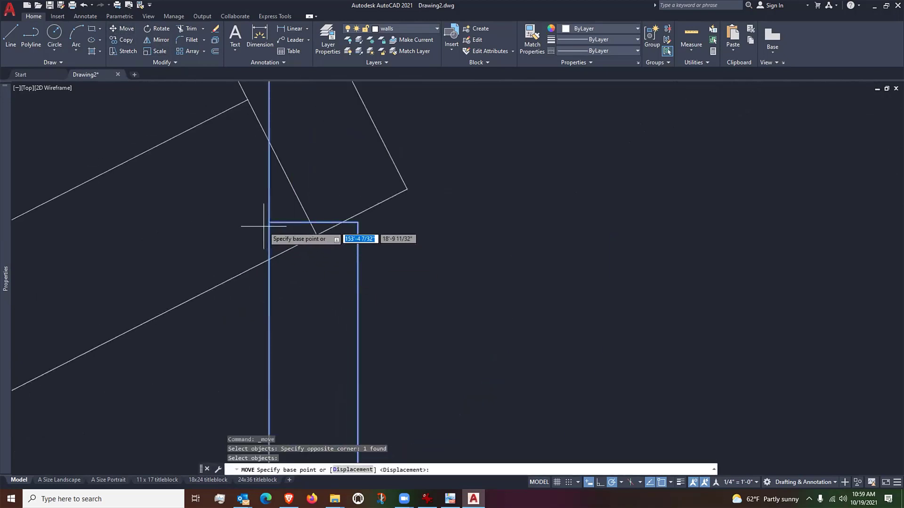
left_click(269, 223)
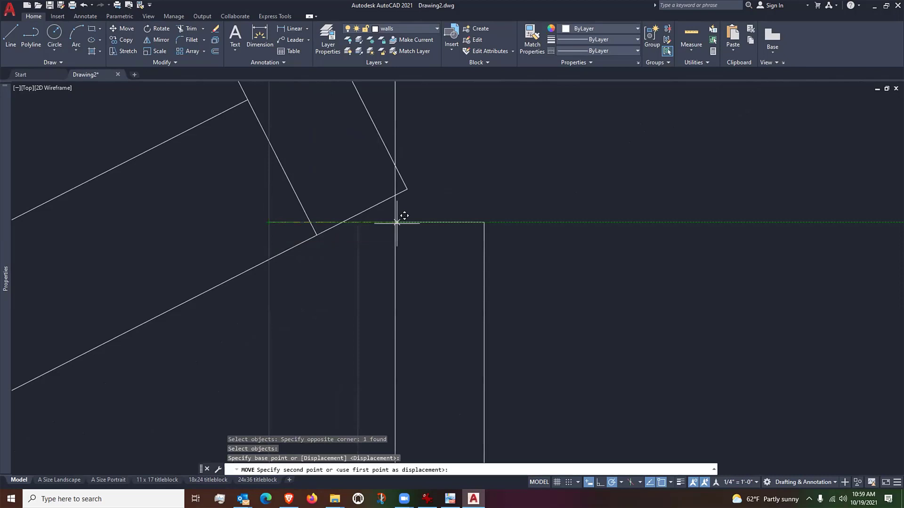
left_click(406, 188)
scroll(355, 268, "down", 6)
middle_click_drag(330, 267, 347, 246)
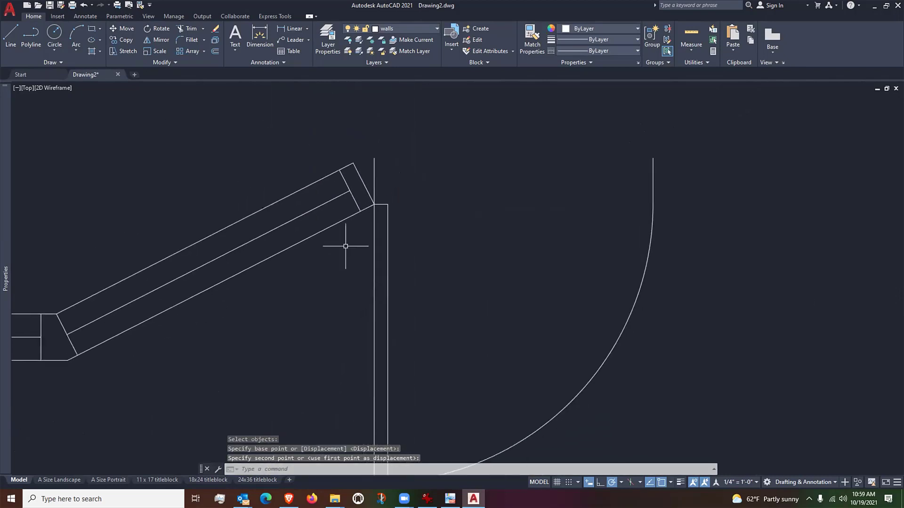
Rotate the door about 27° around its hinge corner to align its opening with the angled entrance walls
scroll(341, 261, "down", 2)
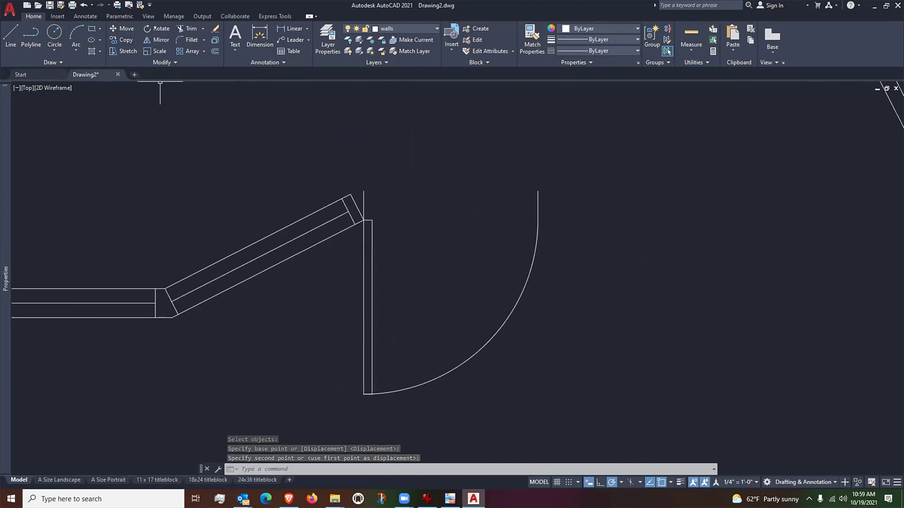
left_click(156, 28)
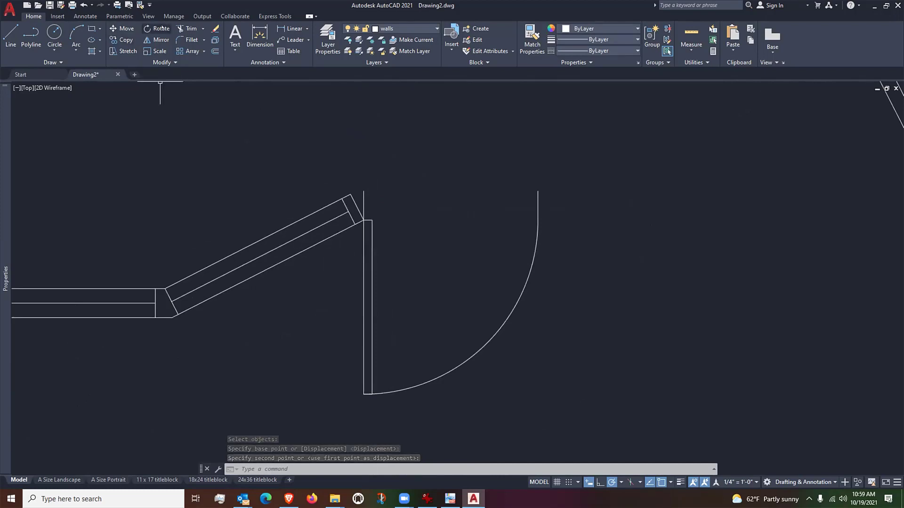
left_click(372, 258)
scroll(368, 232, "up", 5)
key("Return")
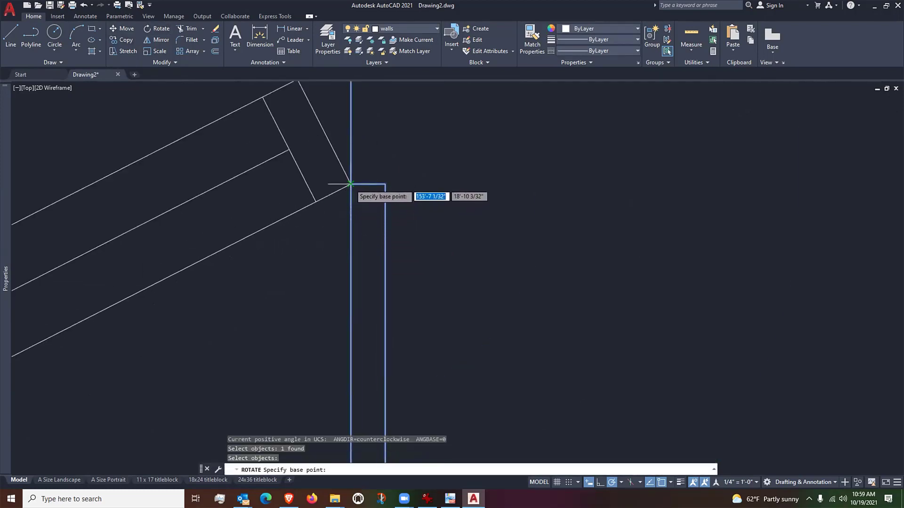
left_click(350, 183)
scroll(353, 181, "down", 4)
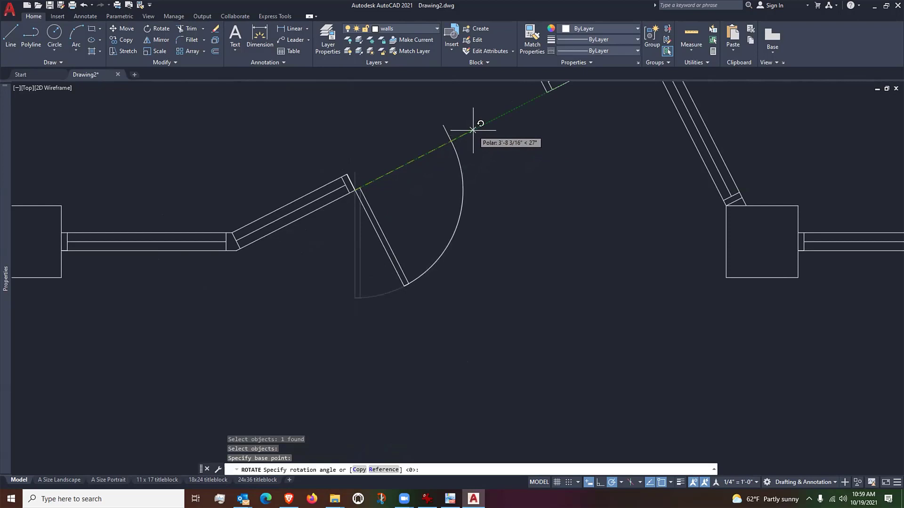
left_click(501, 121)
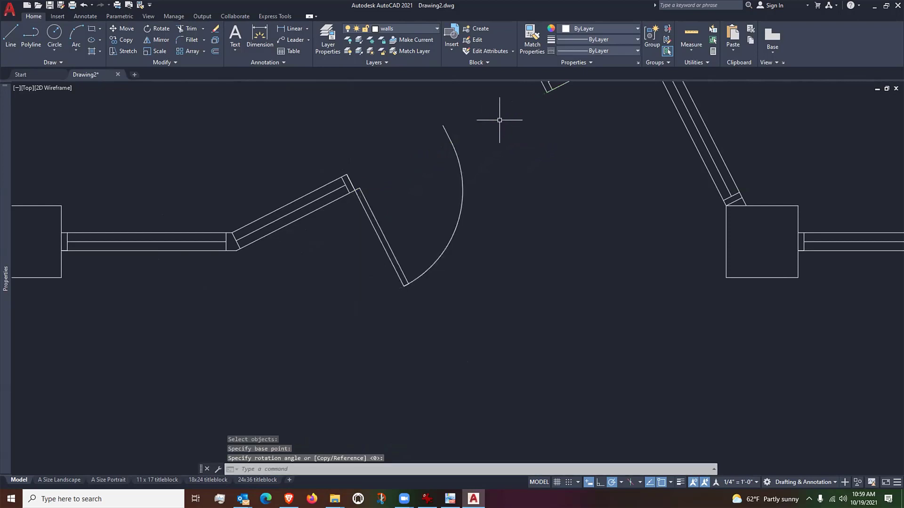
scroll(471, 272, "down", 5)
scroll(481, 241, "up", 3)
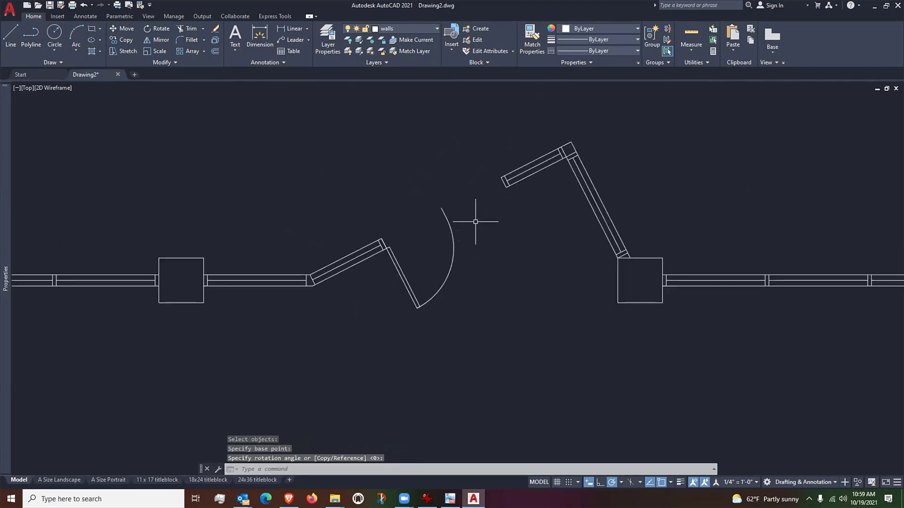
Mirror the entrance door about a 297° line through the free end of its swing arc, keeping the original door
scroll(475, 221, "up", 2)
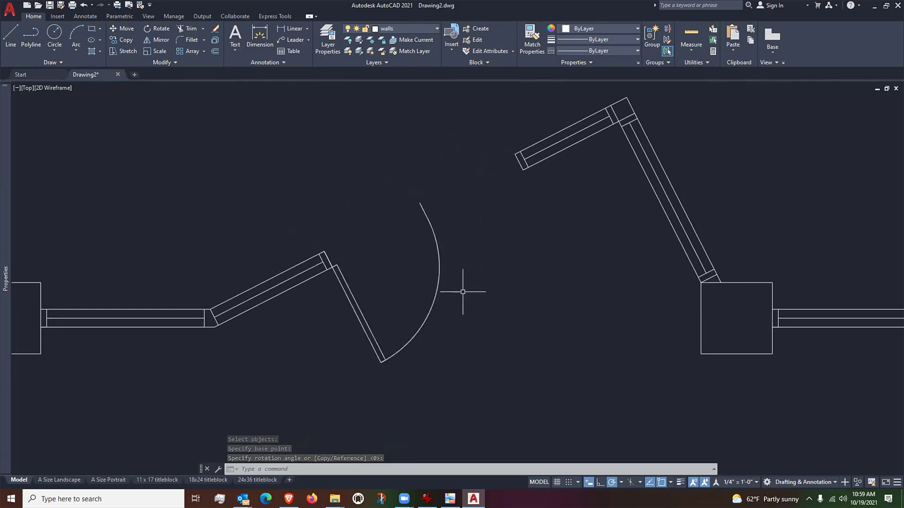
left_click(157, 39)
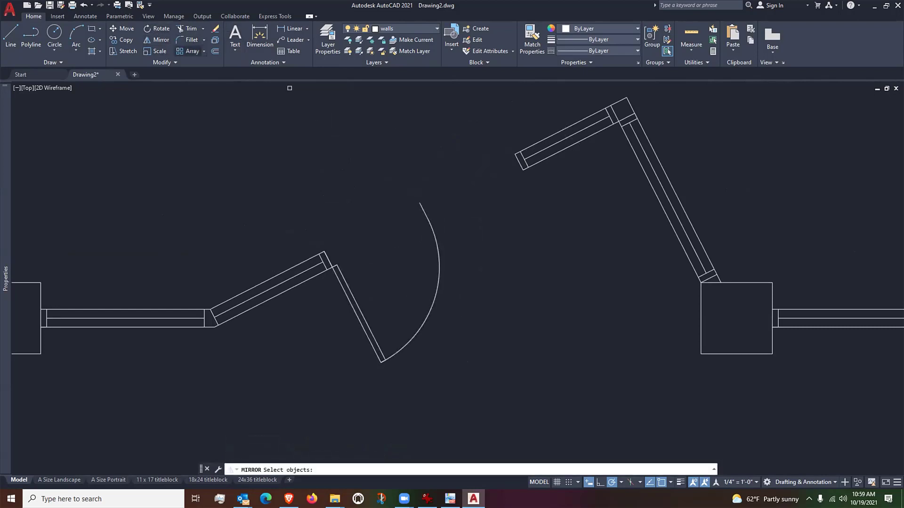
left_click(423, 202)
key("Return")
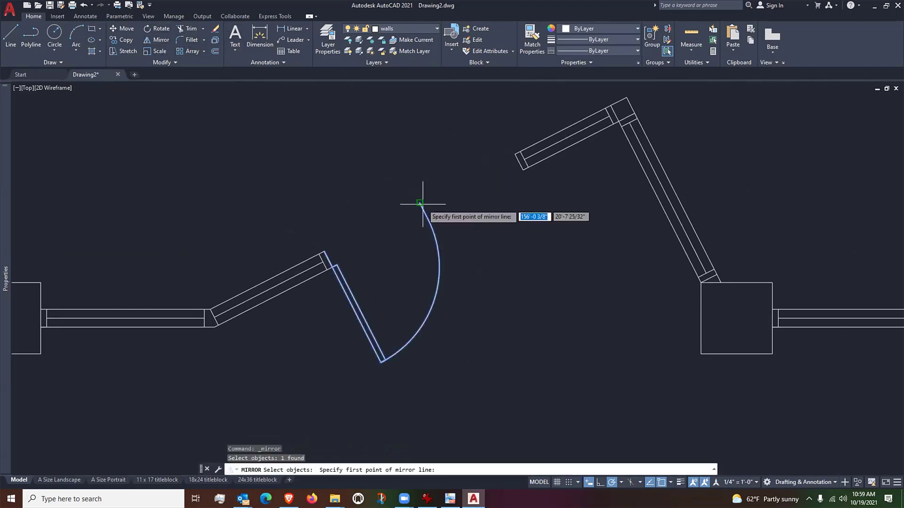
left_click(420, 203)
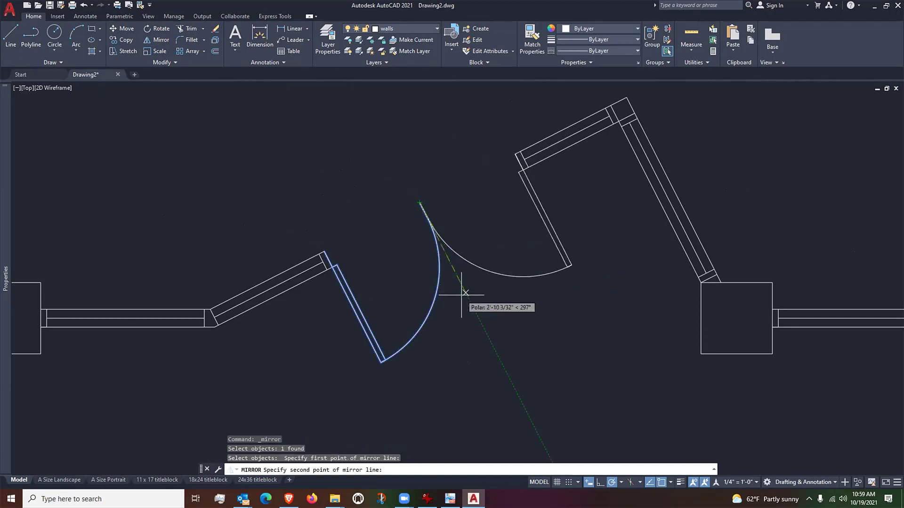
left_click(497, 356)
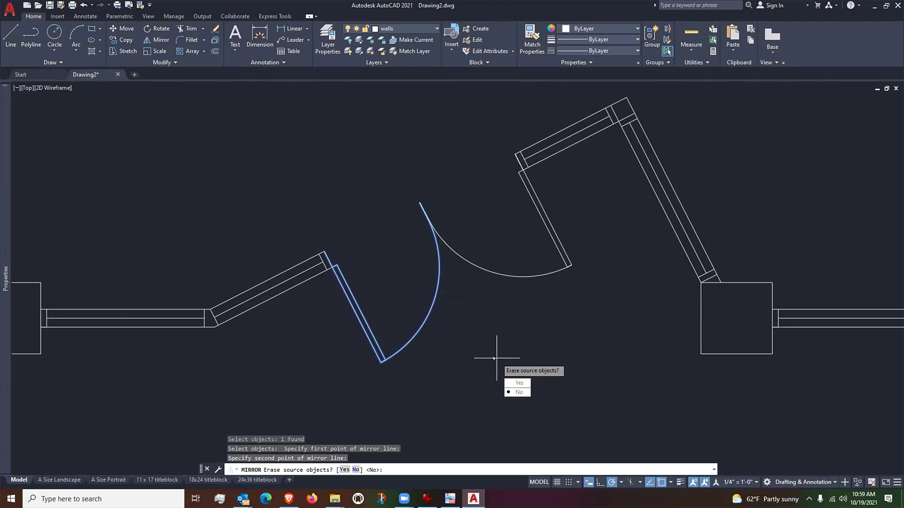
key("Return")
Open the 18x24 titleblock layout to set up the sheet for the floor plan
scroll(417, 276, "down", 6)
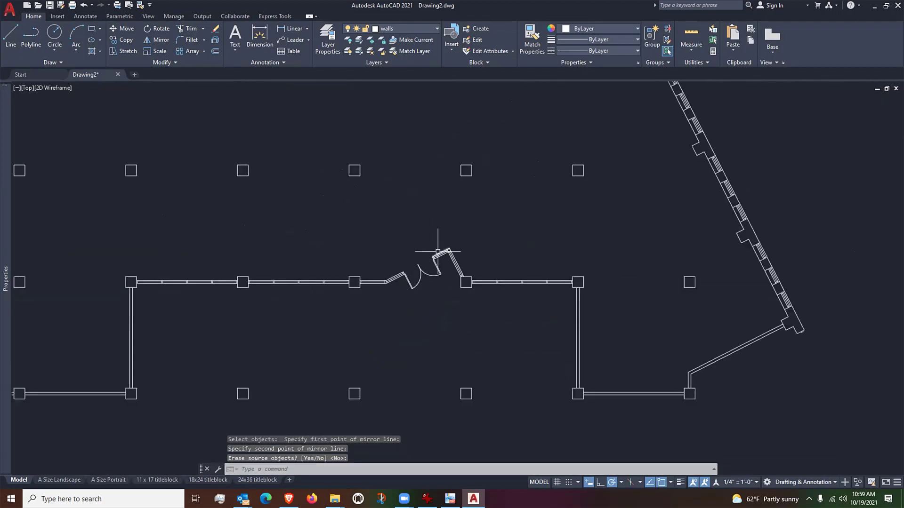
scroll(438, 251, "down", 3)
scroll(404, 266, "down", 4)
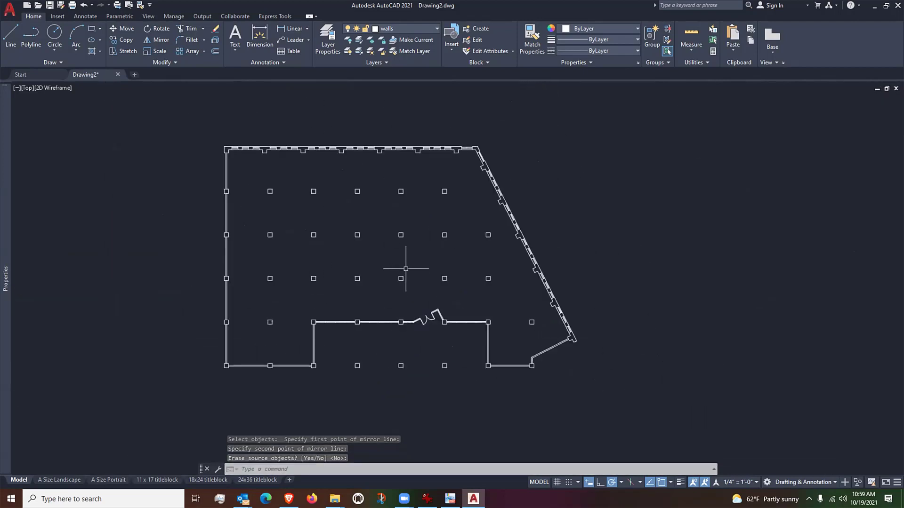
scroll(406, 268, "up", 2)
middle_click_drag(434, 226, 428, 247)
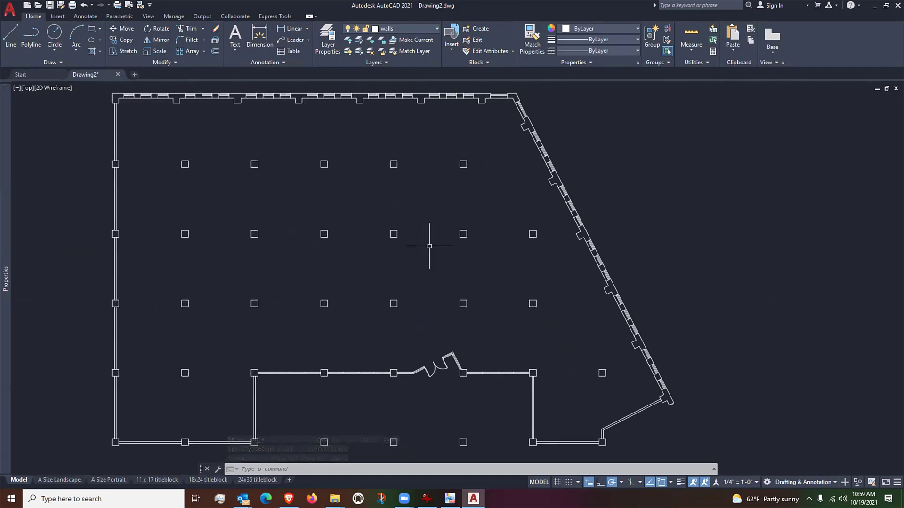
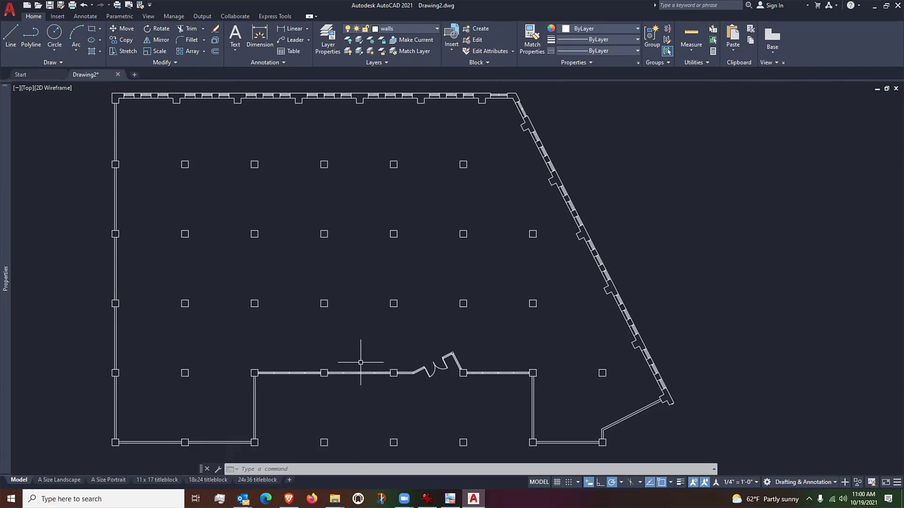
left_click(208, 480)
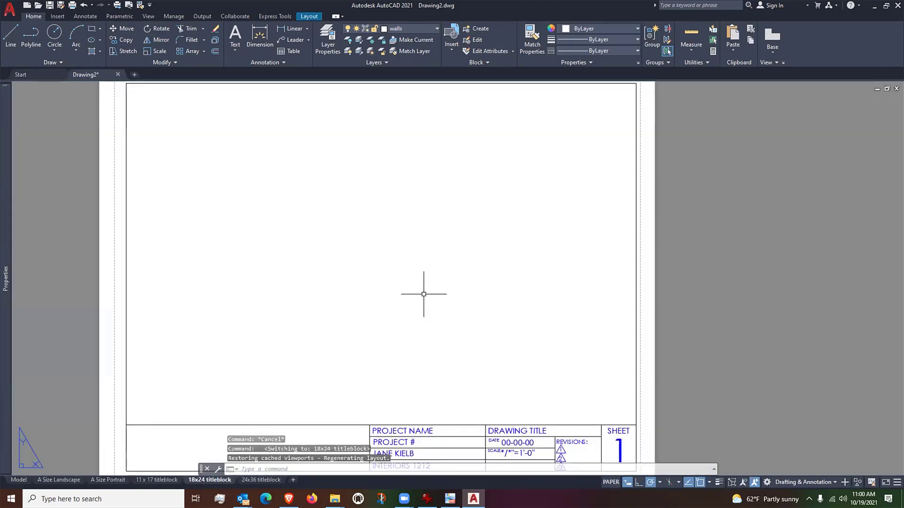
scroll(423, 294, "down", 3)
scroll(422, 278, "up", 3)
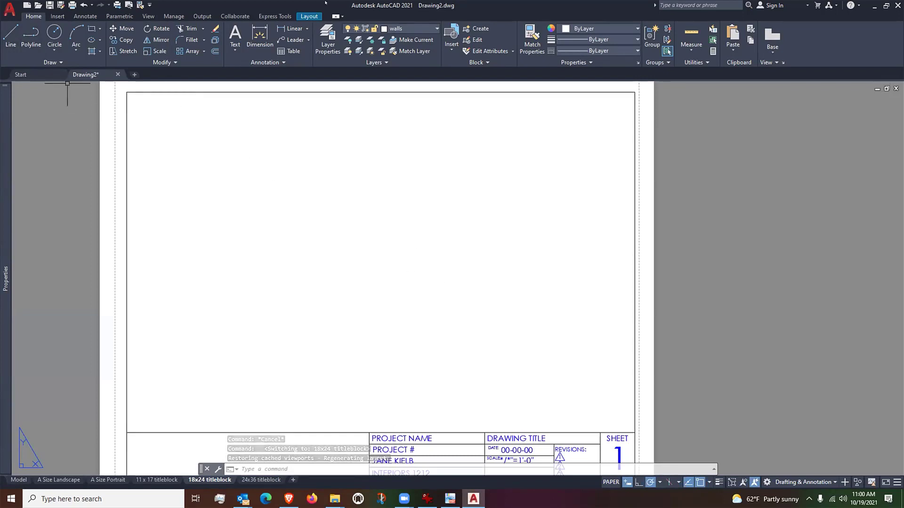
Create a rectangular viewport that fills the area inside the sheet border above the title block
left_click(312, 17)
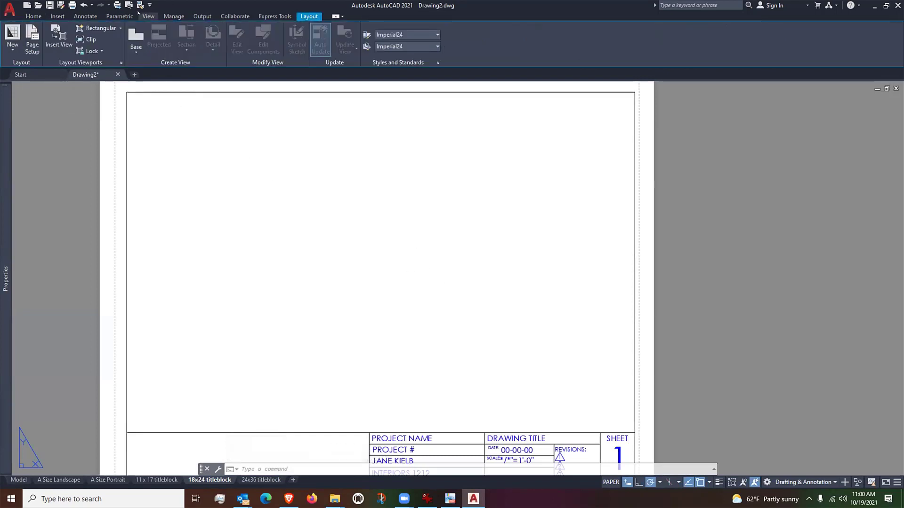
left_click(93, 29)
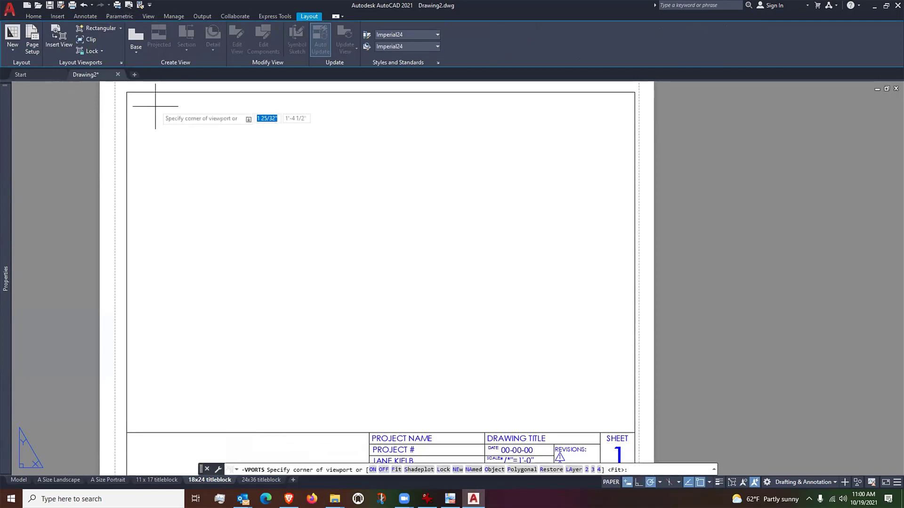
left_click(132, 96)
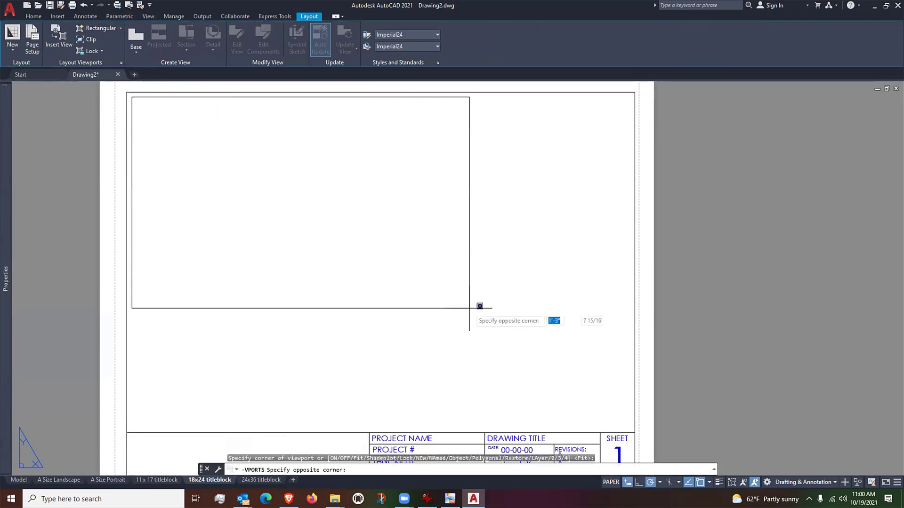
left_click(633, 422)
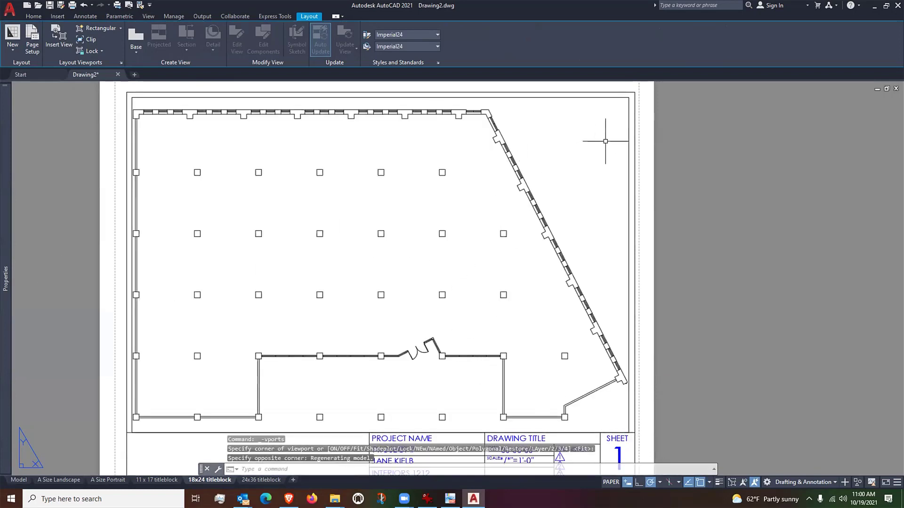
Assign the new floor plan viewport to the Viewport layer
left_click(629, 121)
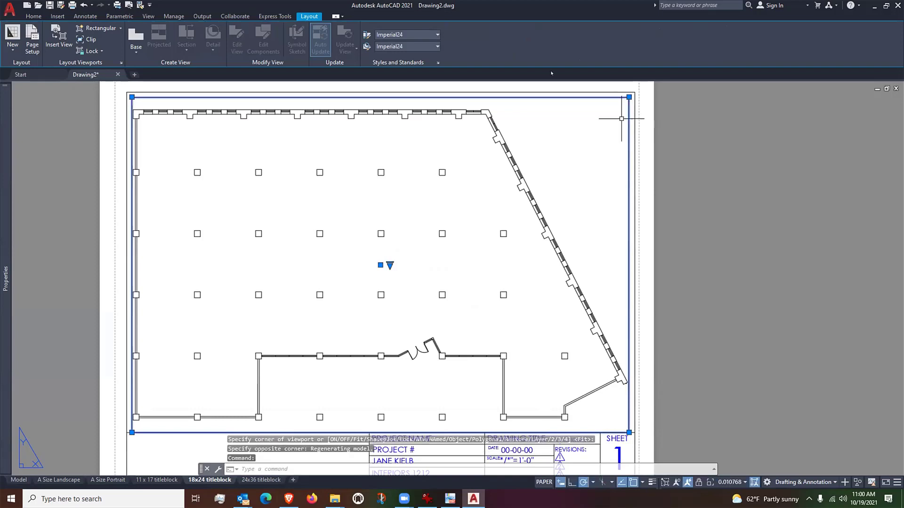
left_click(33, 16)
left_click(415, 28)
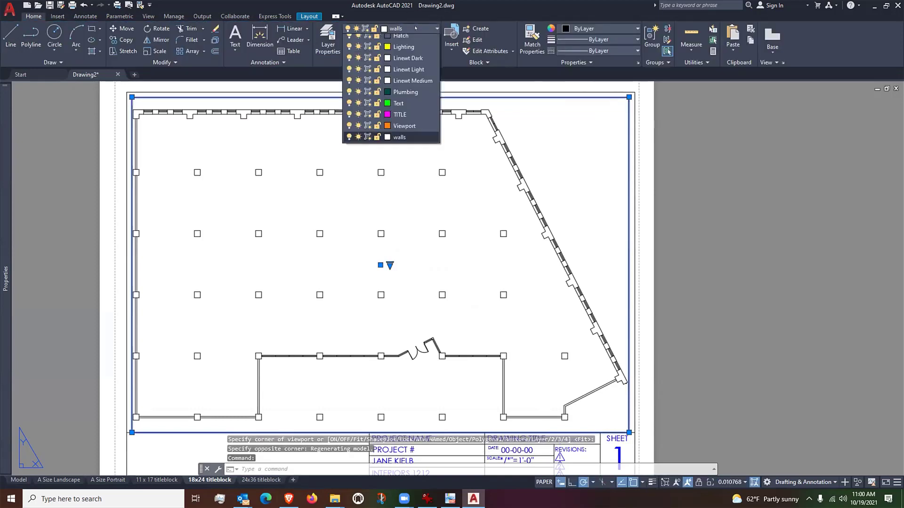
left_click(405, 267)
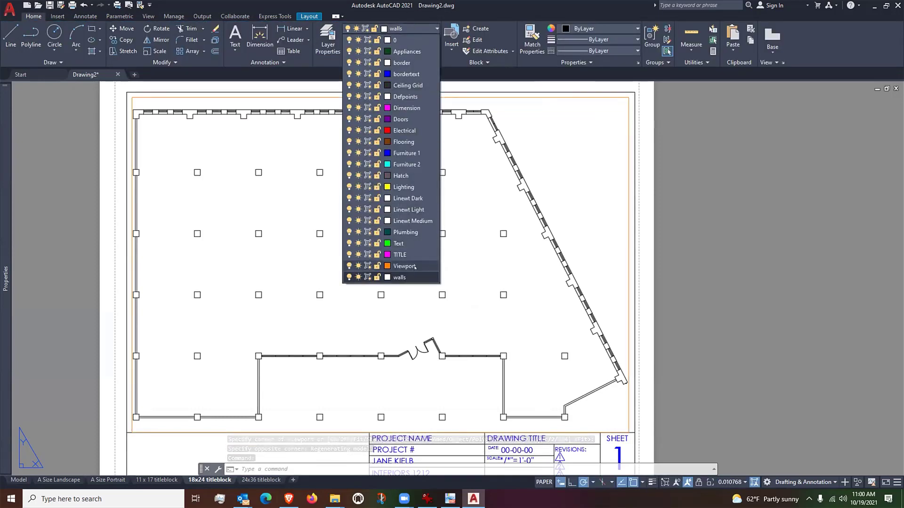
left_click(405, 267)
Activate the floor plan viewport and set its scale to 1/8" = 1'-0"
scroll(413, 188, "down", 2)
scroll(407, 236, "up", 2)
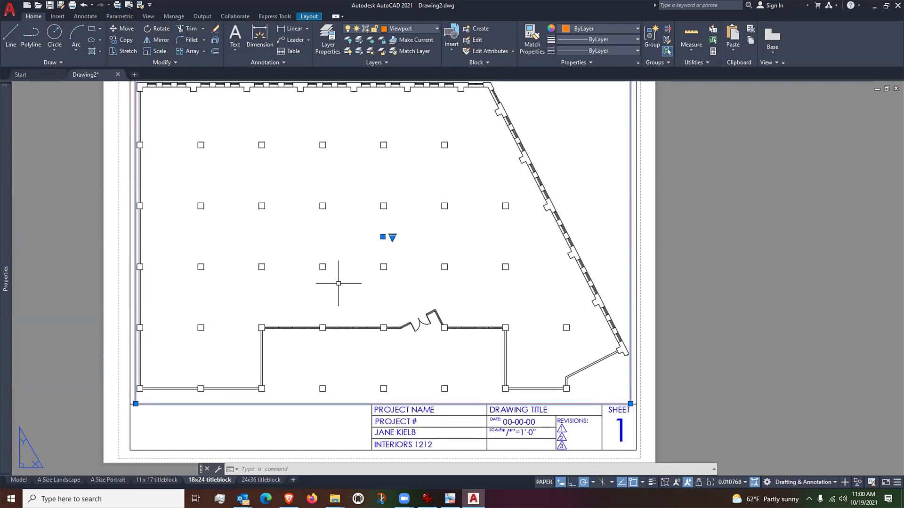
double_click(347, 298)
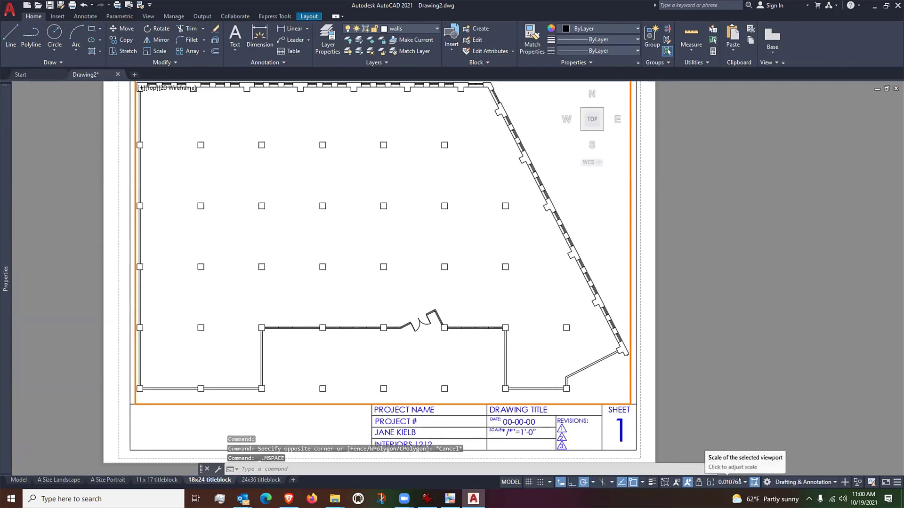
left_click(742, 483)
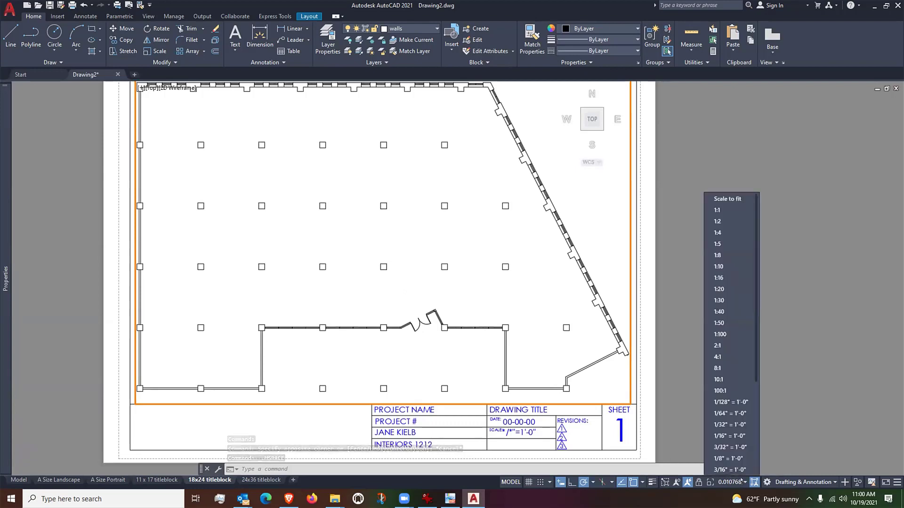
scroll(737, 438, "down", 1)
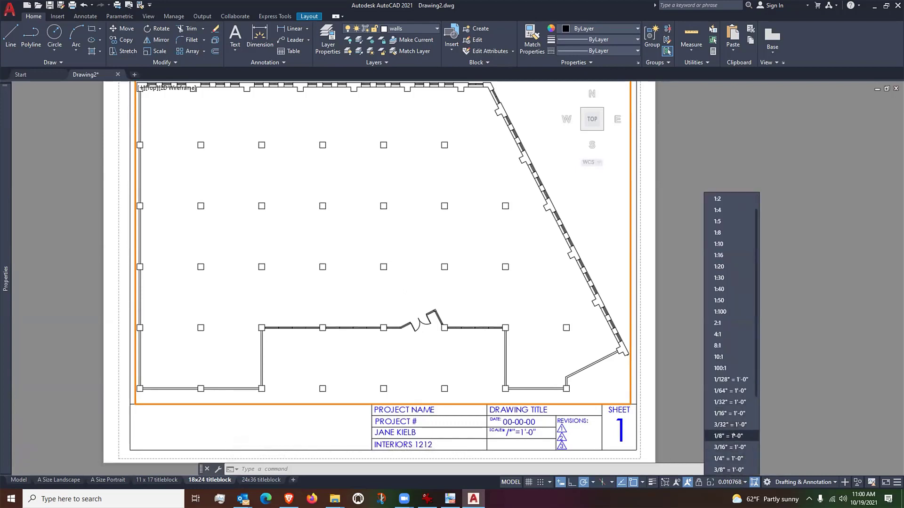
left_click(733, 436)
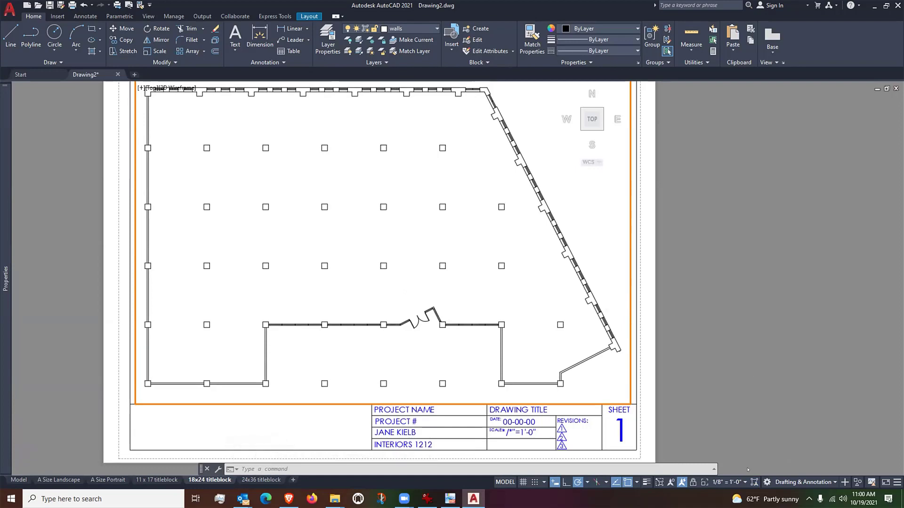
Try the viewport scale 3/32" = 1'-0" for comparison, and set it back to 1/8" = 1'-0"
left_click(741, 482)
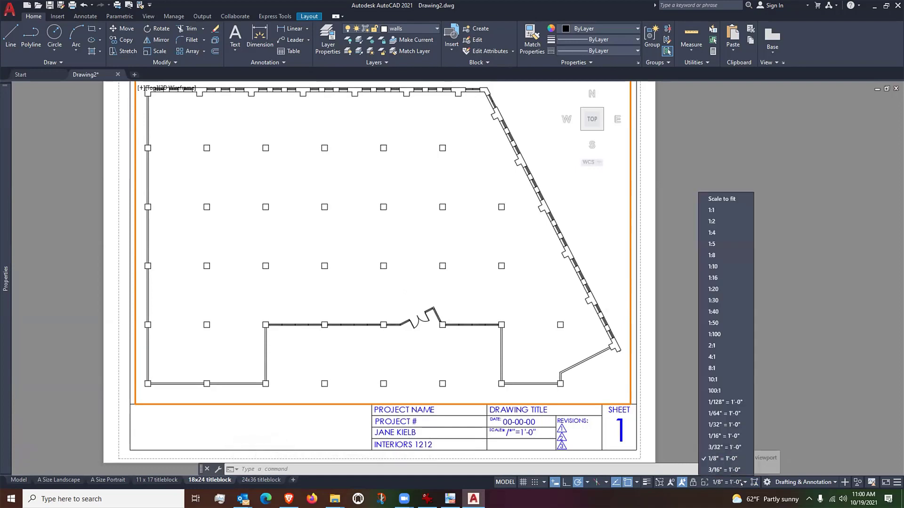
left_click(740, 448)
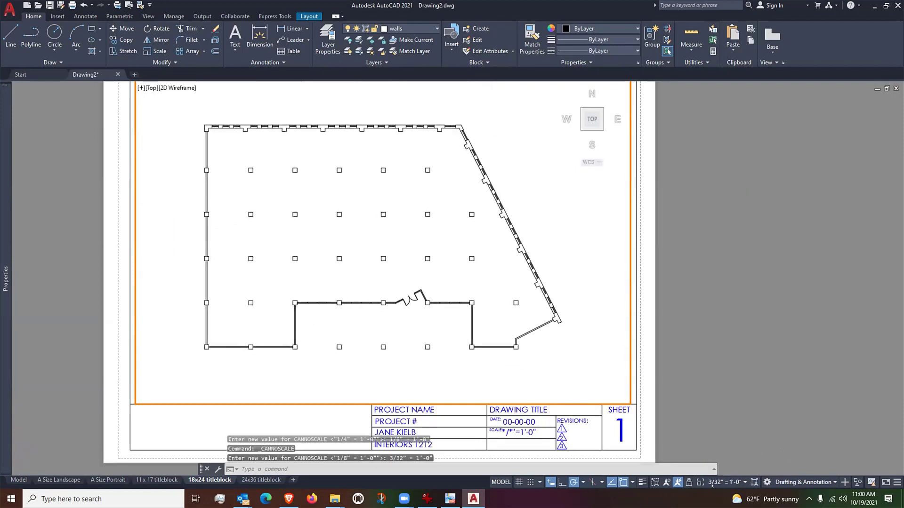
left_click(743, 482)
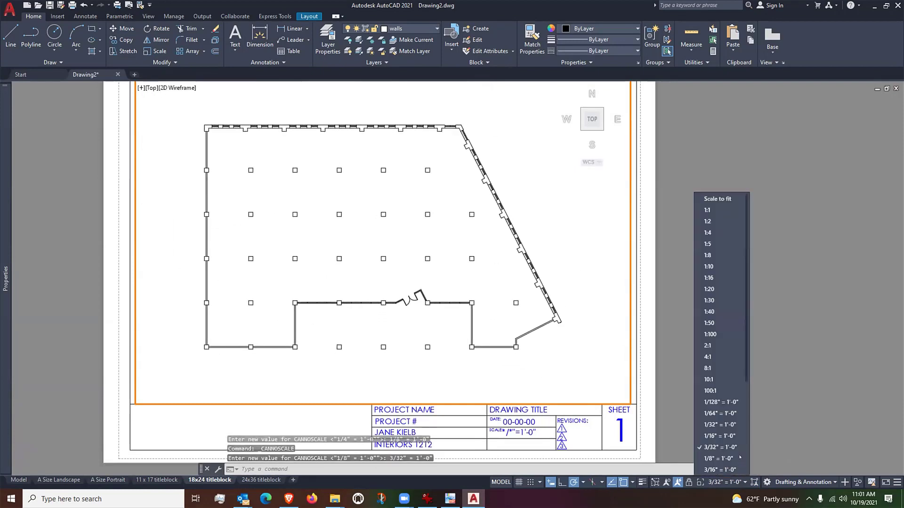
left_click(738, 458)
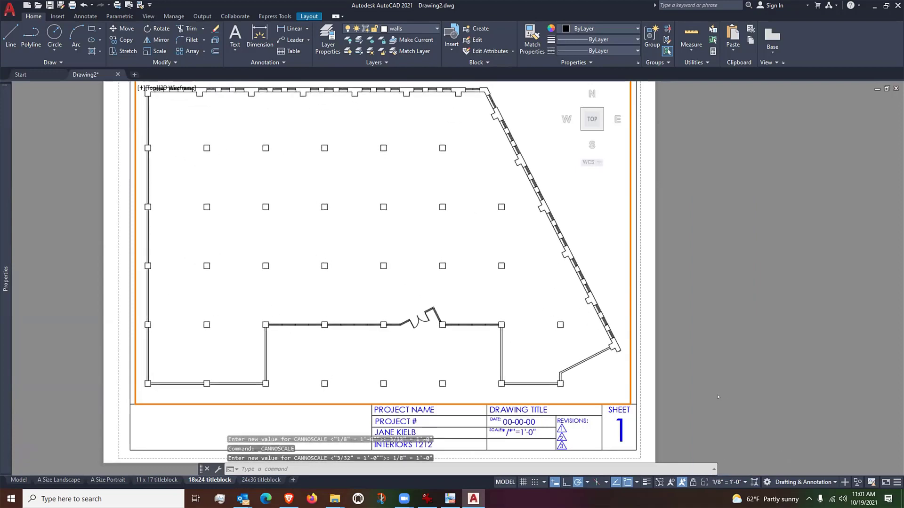
Try panning and zooming the plan inside the viewport, undo the view change, and return to paper space
middle_click_drag(408, 260, 408, 267)
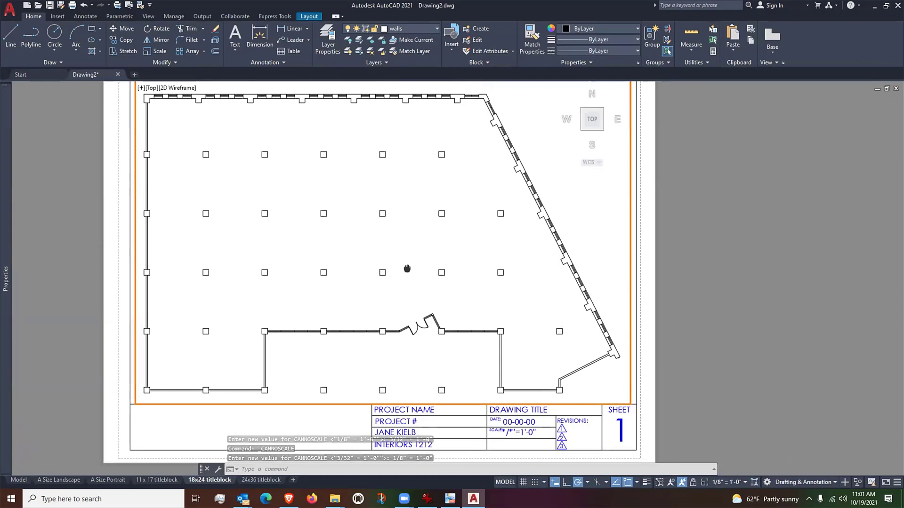
scroll(628, 313, "down", 2)
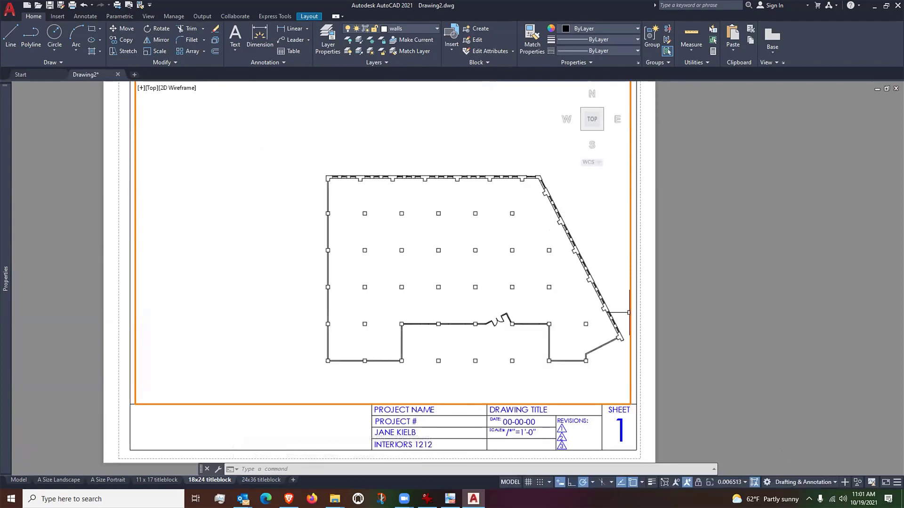
key("ctrl+z")
double_click(672, 314)
Shift the plan slightly down inside the active viewport to centre it vertically, and return to paper space
scroll(568, 340, "down", 2)
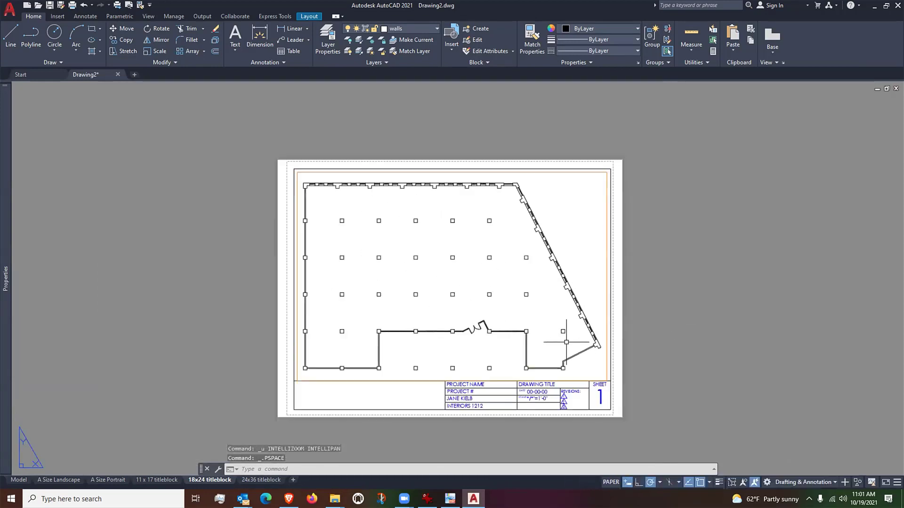
scroll(532, 345, "up", 2)
scroll(530, 346, "down", 2)
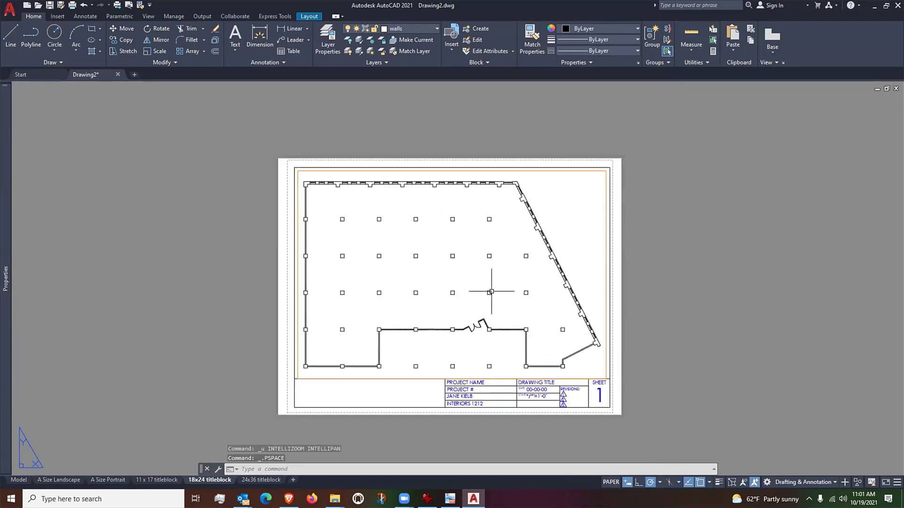
scroll(491, 291, "up", 2)
double_click(475, 272)
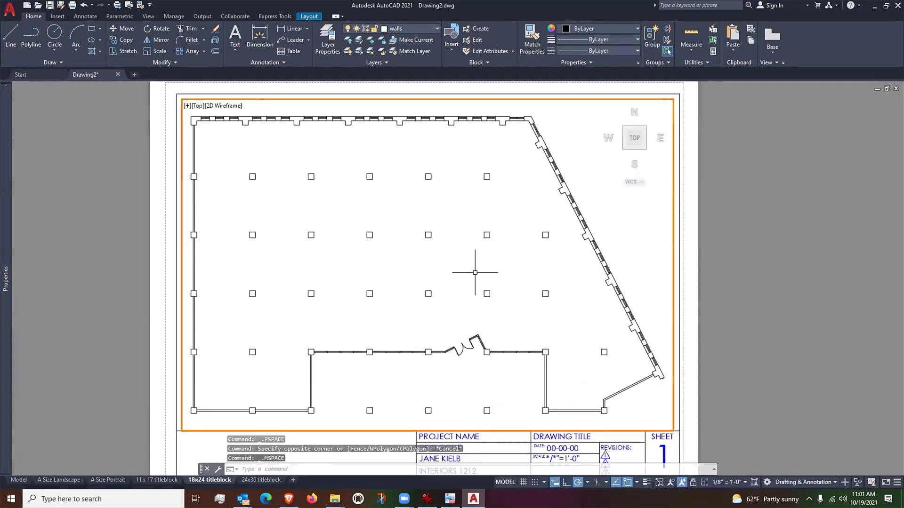
middle_click_drag(475, 271, 475, 276)
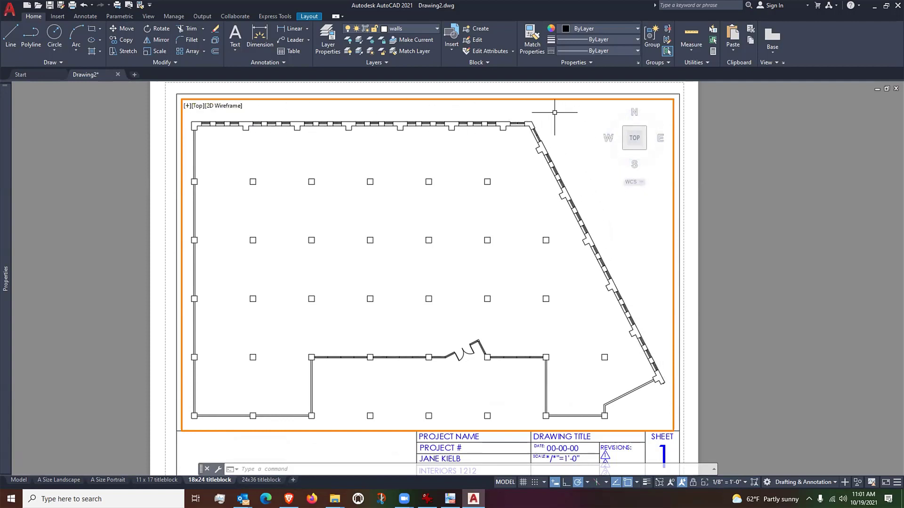
double_click(792, 259)
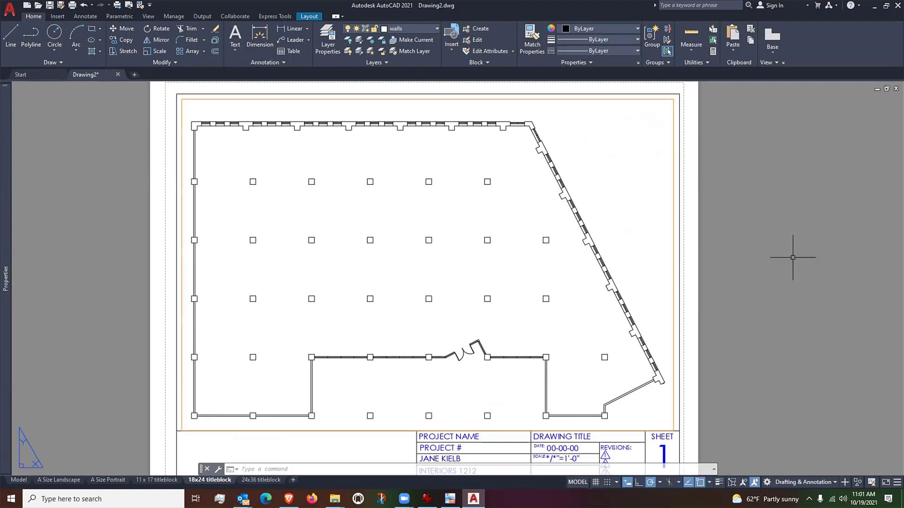
Select the floor plan viewport and lock its view at the 1/8" = 1'-0" scale
left_click(675, 282)
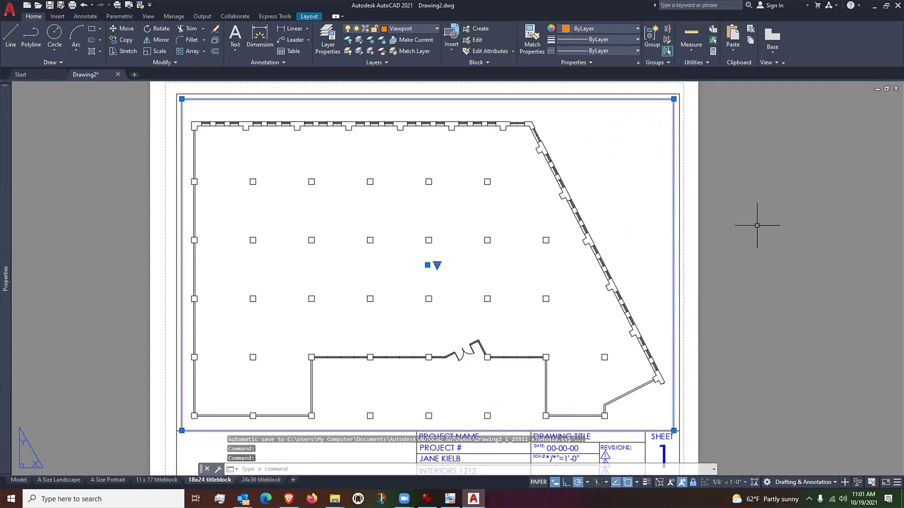
key("Escape")
mouse_move(540, 233)
middle_mouse_down()
mouse_move(531, 195)
mouse_move(499, 219)
middle_mouse_up()
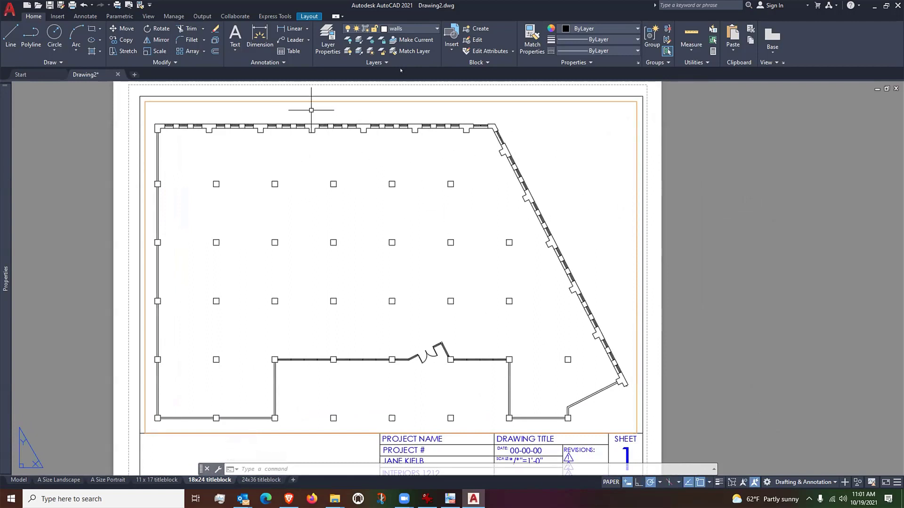
Make Dimension the current layer and activate the floor plan viewport
left_click(434, 27)
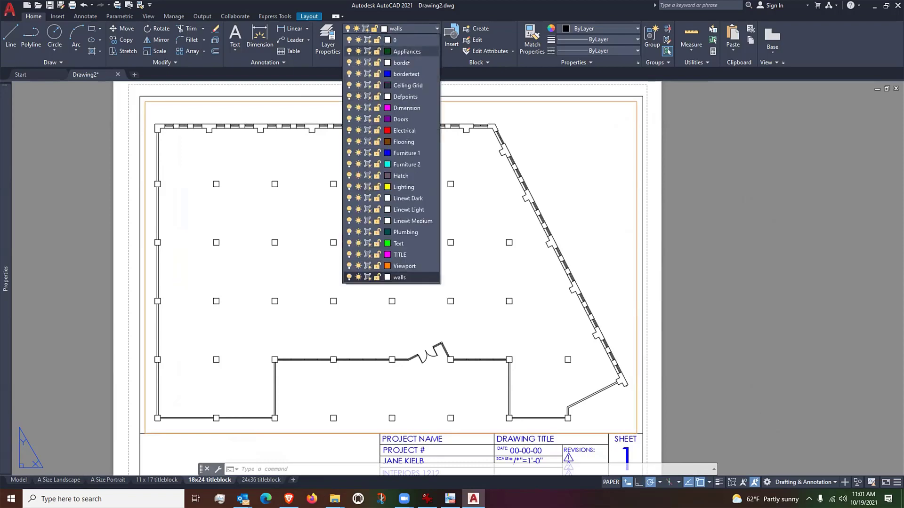
left_click(401, 108)
double_click(551, 185)
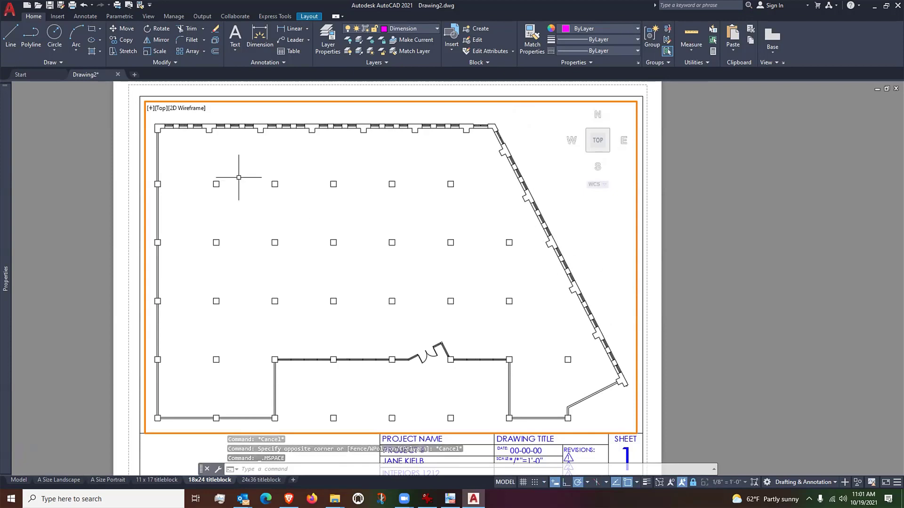
Add a horizontal linear dimension for the clear spacing between two adjacent columns in the second row, placed just below them
left_click(86, 16)
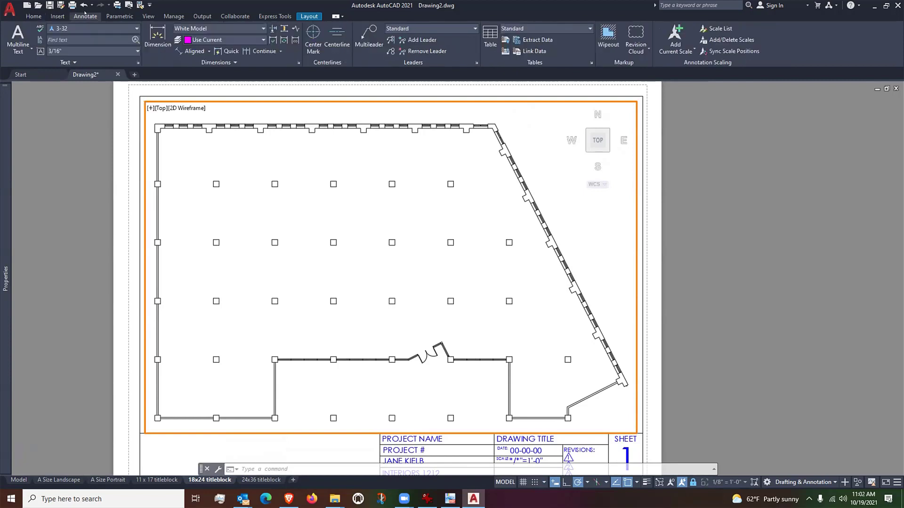
left_click(208, 51)
left_click(198, 79)
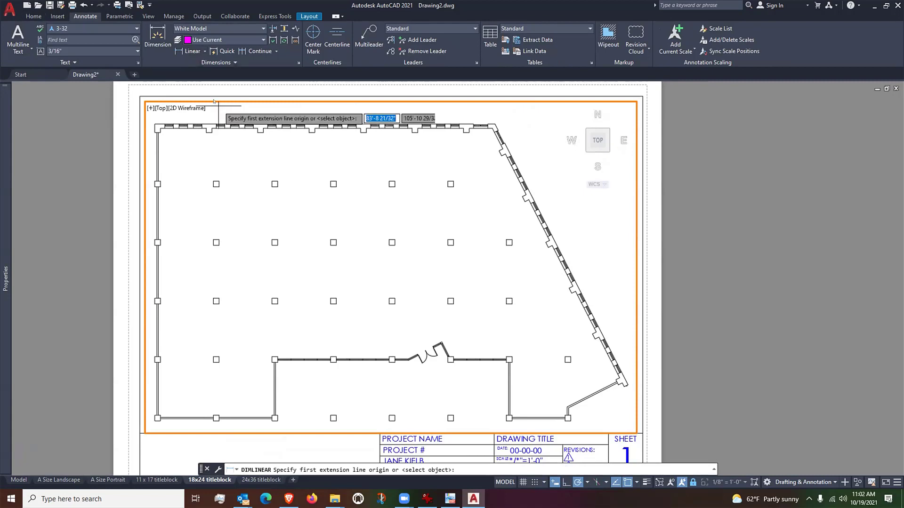
left_click(335, 244)
left_click(389, 244)
left_click(383, 262)
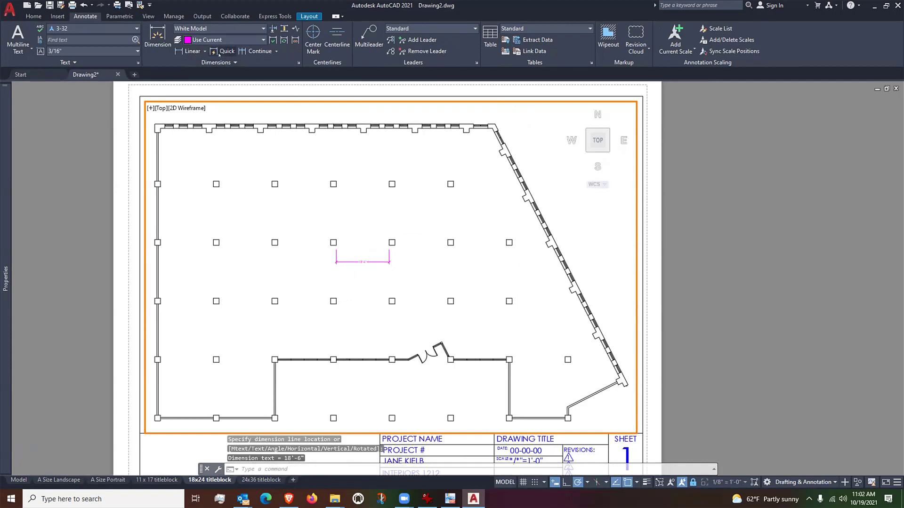
Add a vertical linear dimension for the clear spacing between the first- and second-row columns, placed to their right
left_click(189, 51)
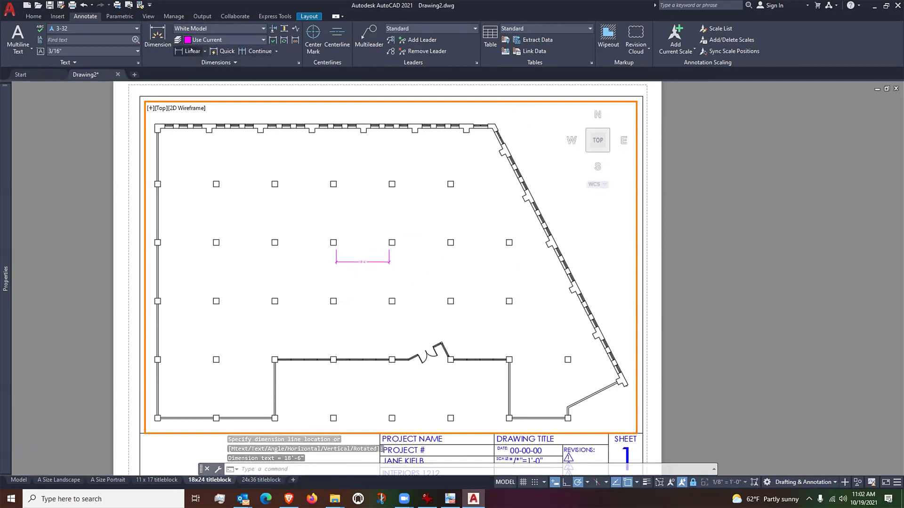
left_click(392, 242)
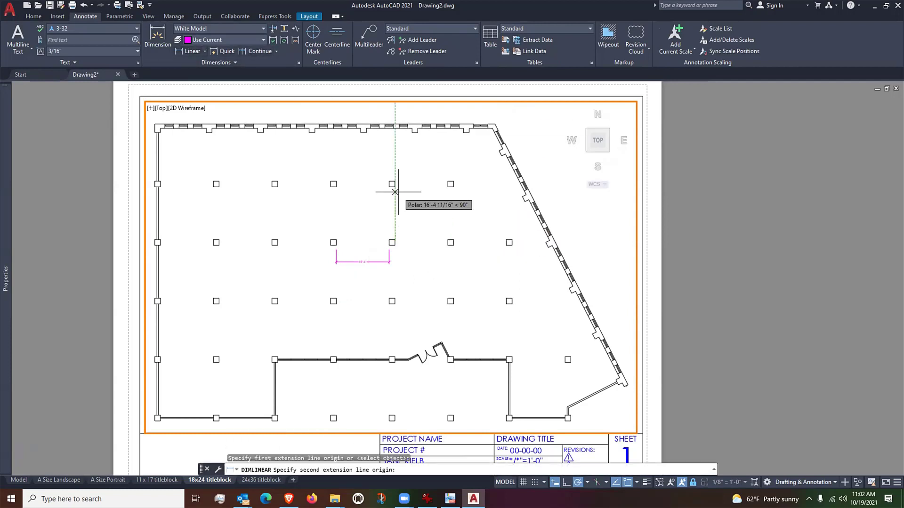
left_click(396, 187)
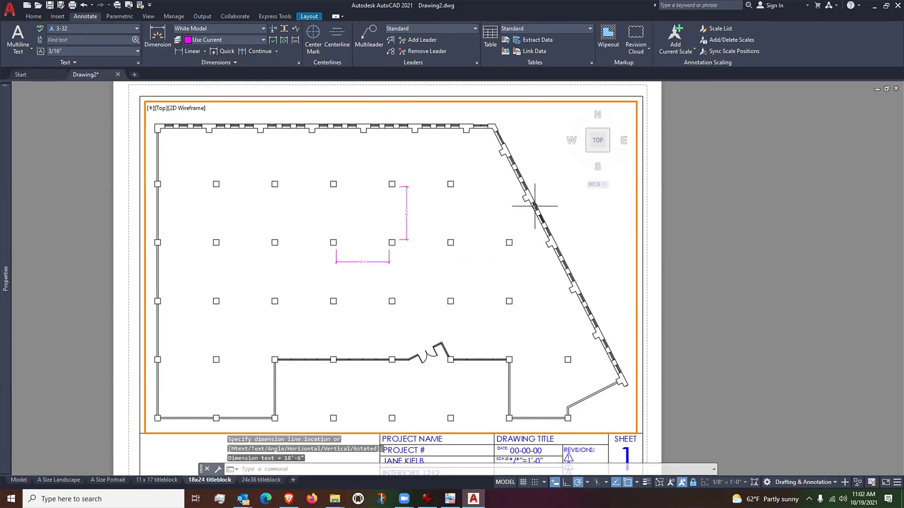
Add a vertical linear dimension between the corners of the two uppermost pilasters on the angled wall, on the room side
scroll(518, 171, "up", 5)
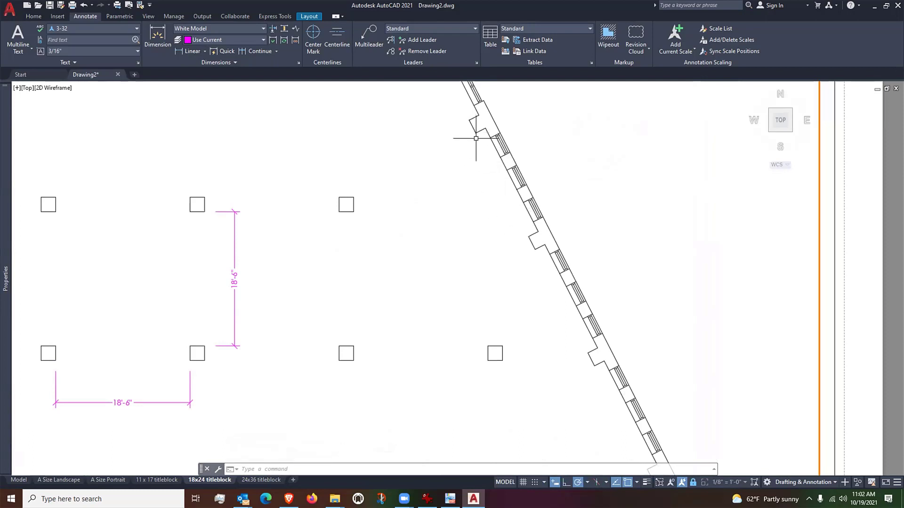
left_click(189, 50)
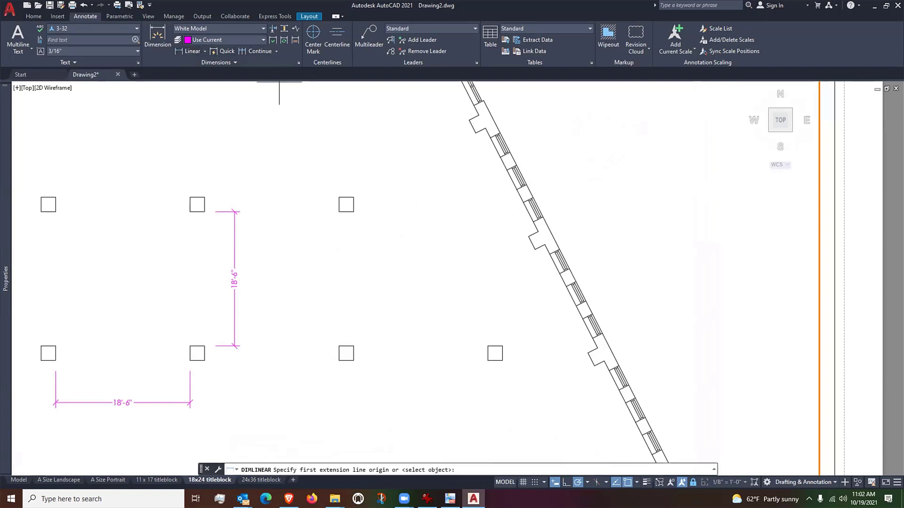
left_click(476, 133)
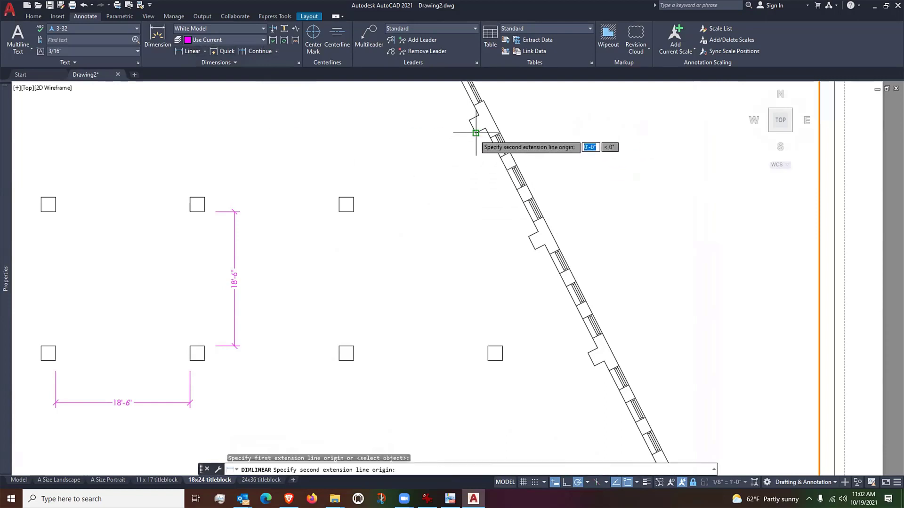
left_click(528, 237)
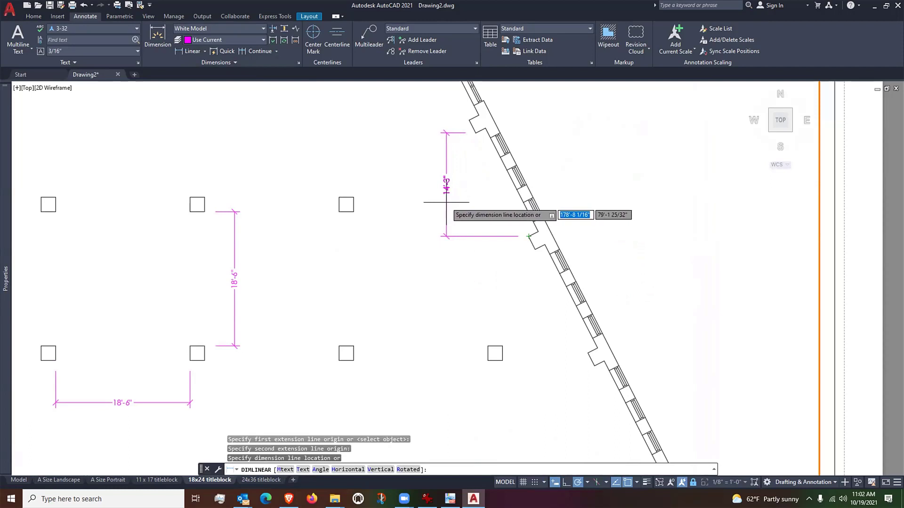
left_click(446, 204)
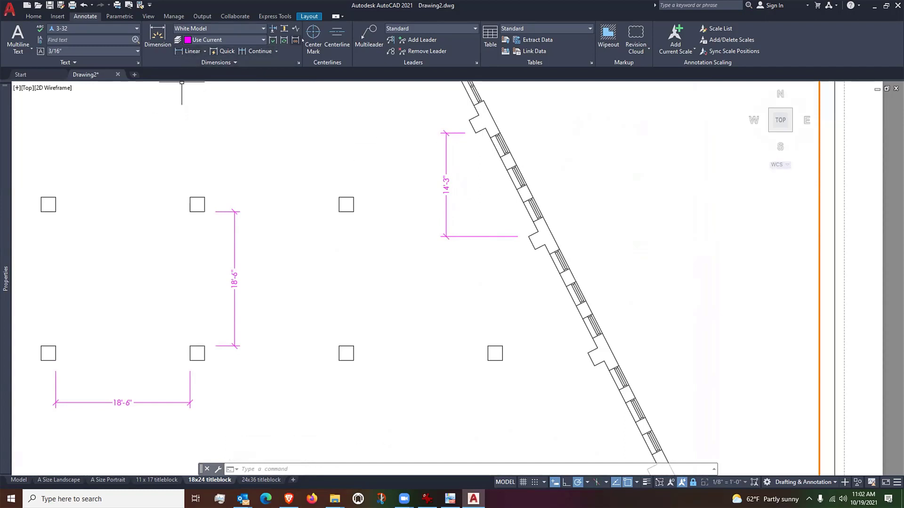
Add an aligned dimension between the second and third pilasters of the angled wall, offset into the room
left_click(205, 50)
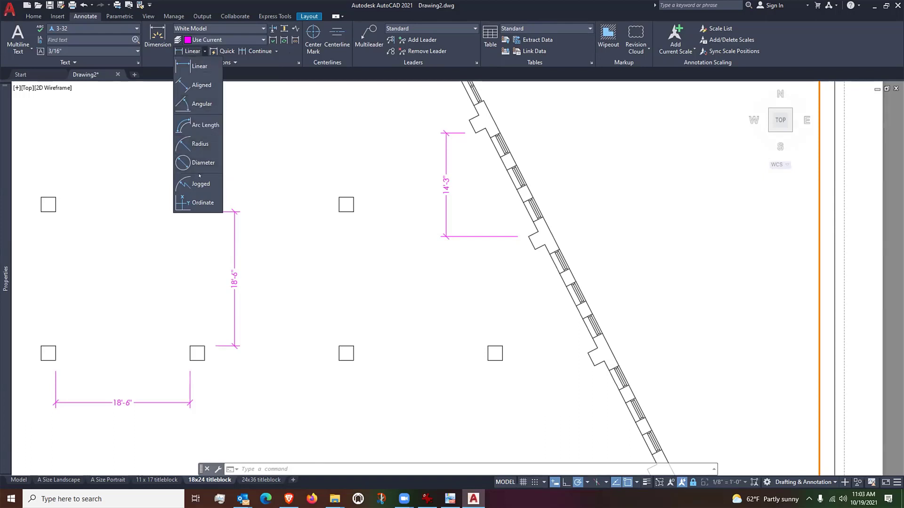
left_click(198, 85)
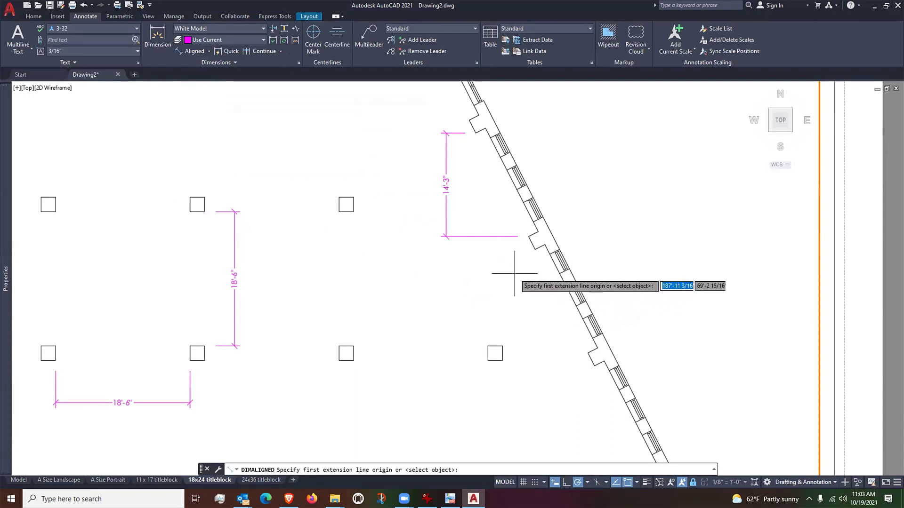
left_click(532, 251)
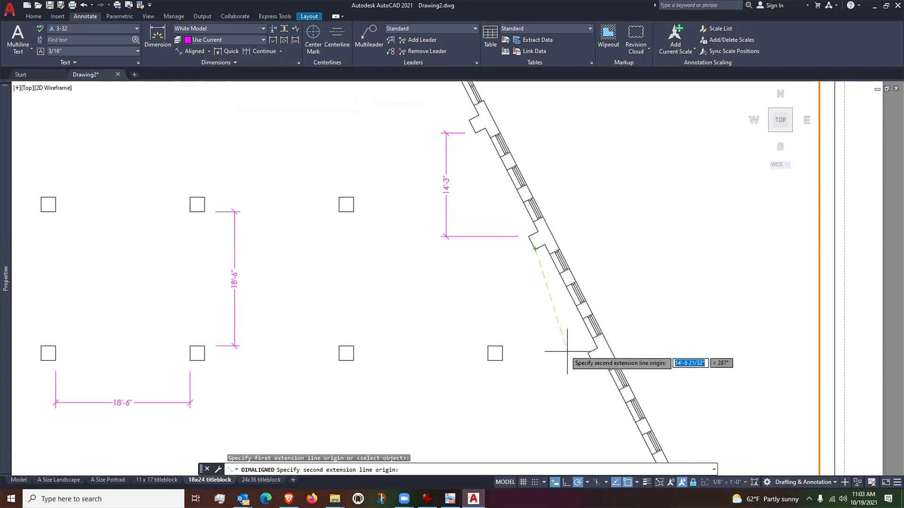
left_click(587, 352)
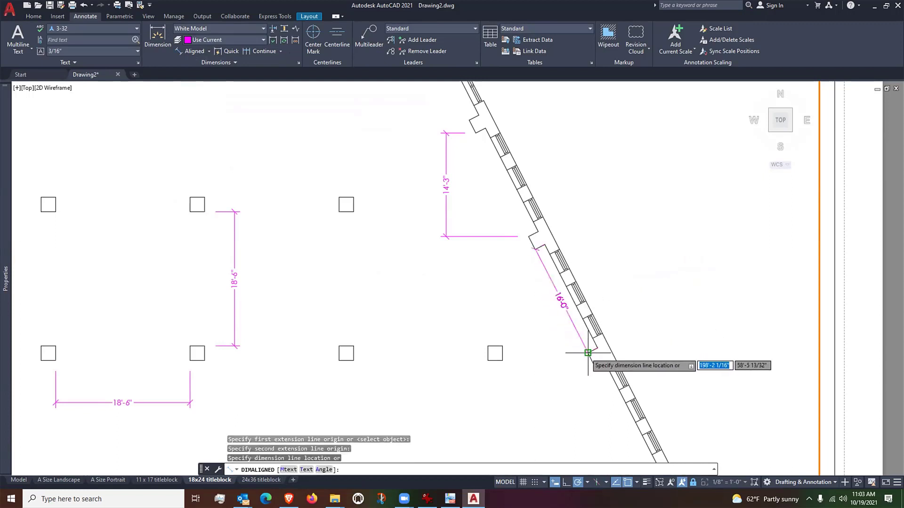
left_click(549, 349)
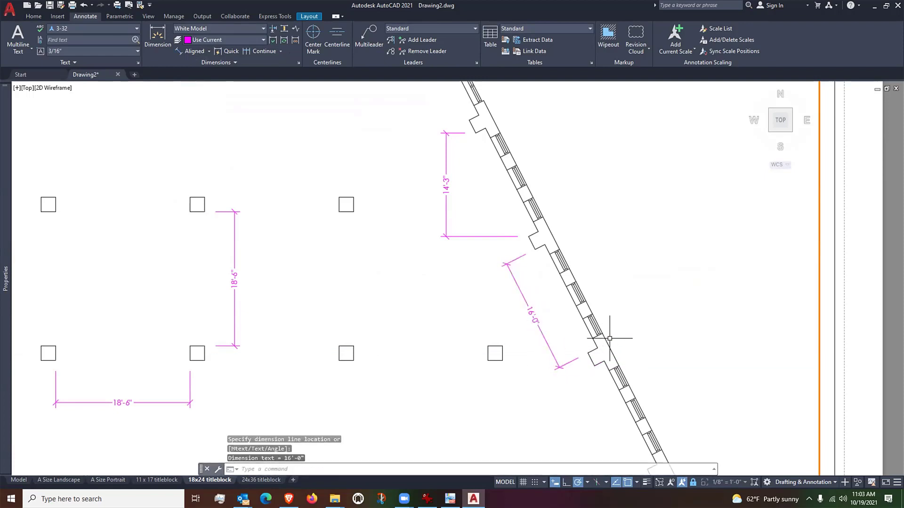
Add an aligned overall dimension along the angled wall's outer face, from its top corner to its lower end, placed outside the building
scroll(526, 323, "down", 5)
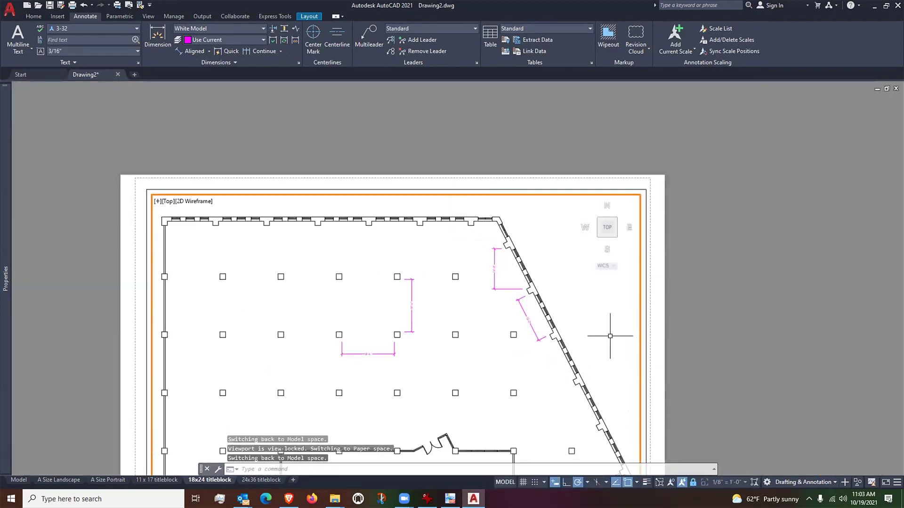
middle_click_drag(612, 332, 581, 256)
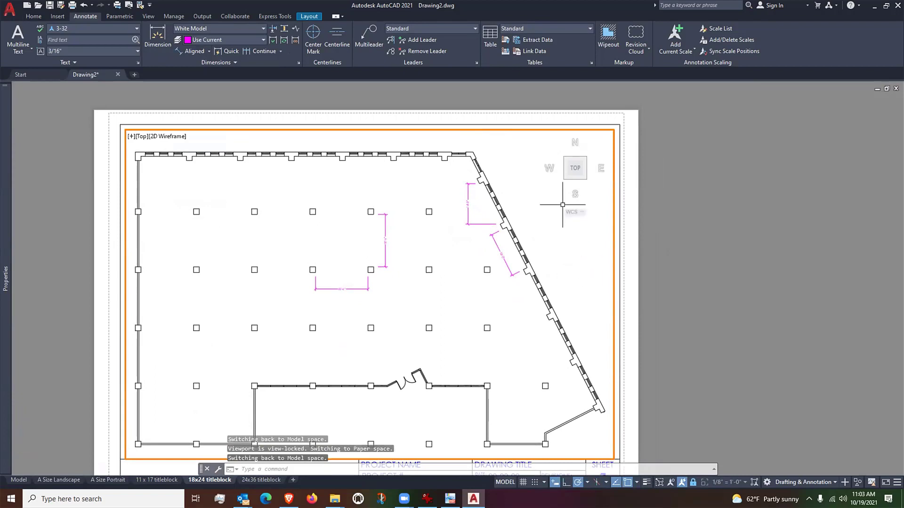
left_click(190, 51)
scroll(490, 146, "up", 4)
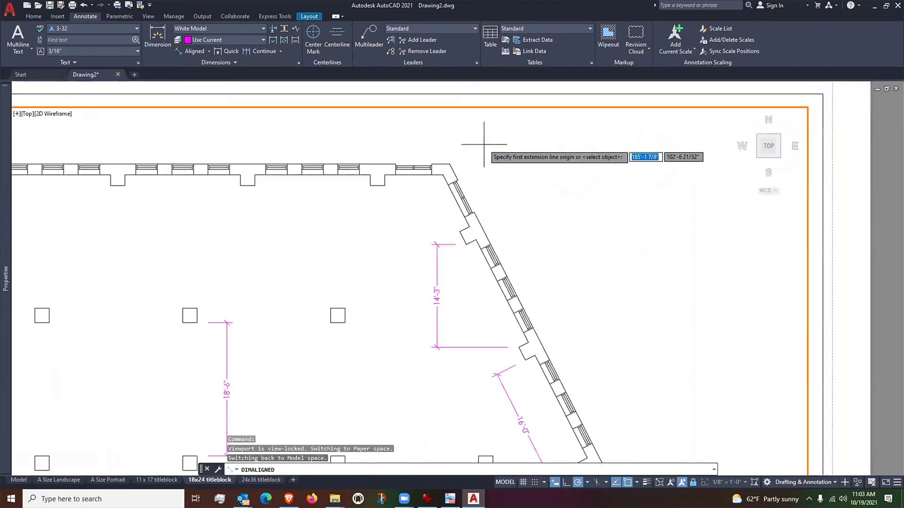
left_click(449, 164)
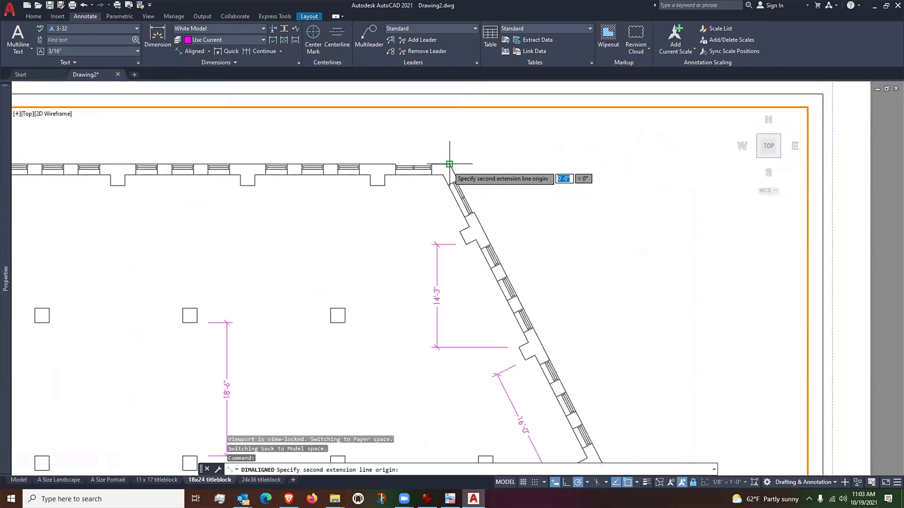
scroll(449, 164, "down", 4)
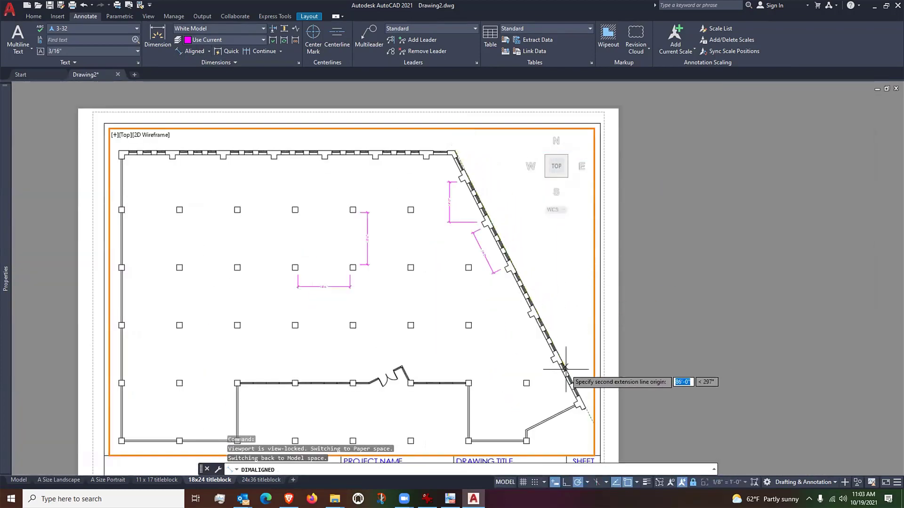
scroll(575, 402, "up", 4)
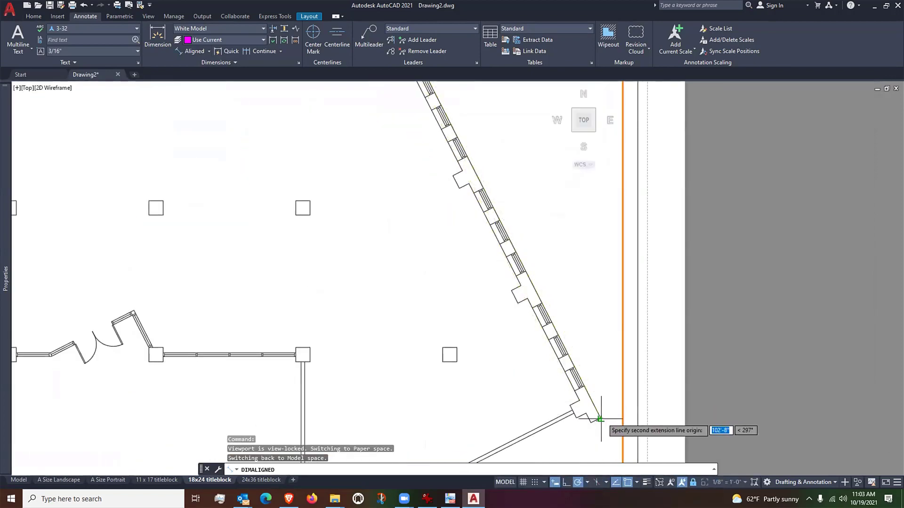
scroll(600, 419, "up", 4)
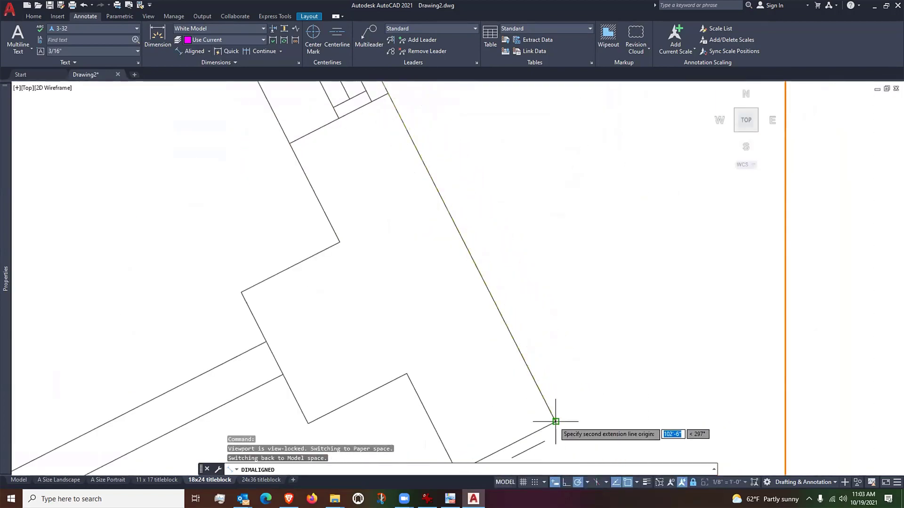
scroll(557, 430, "down", 4)
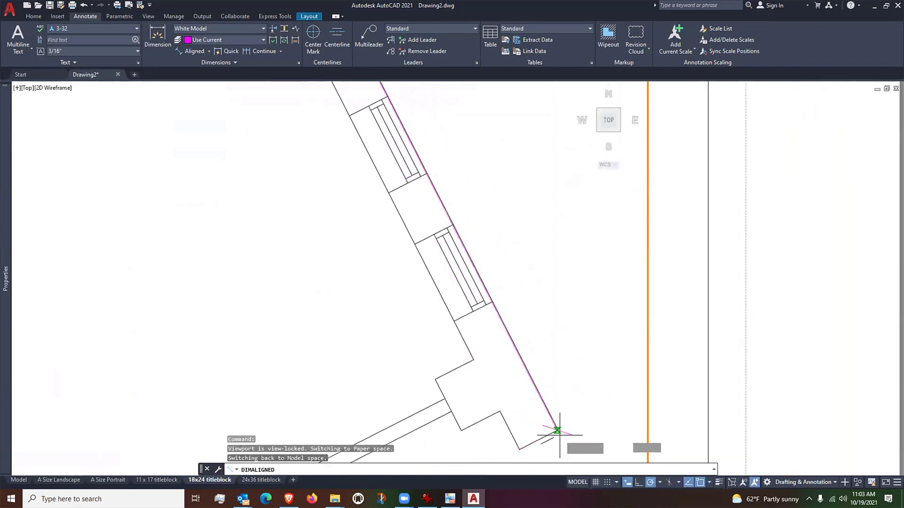
scroll(559, 435, "down", 5)
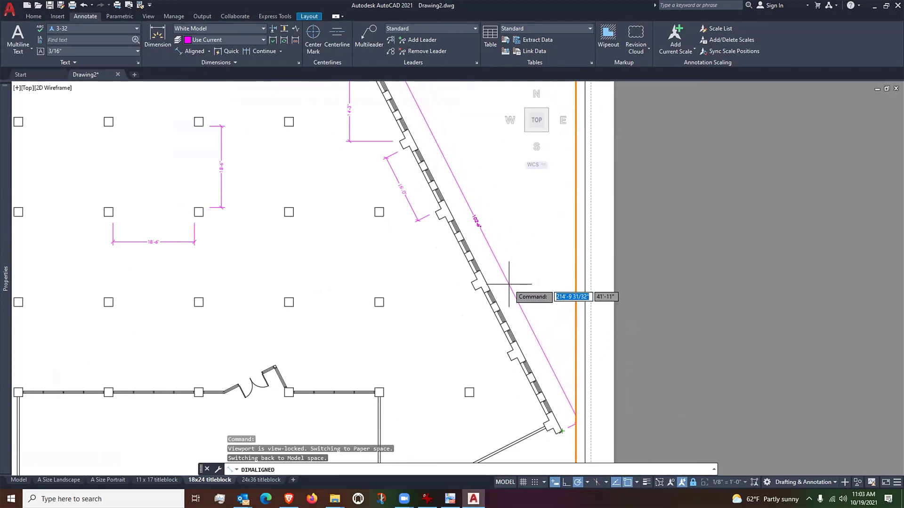
key("Escape")
Examine the overall dimension of the angled wall, its text and its position near the viewport's edge
scroll(481, 218, "up", 5)
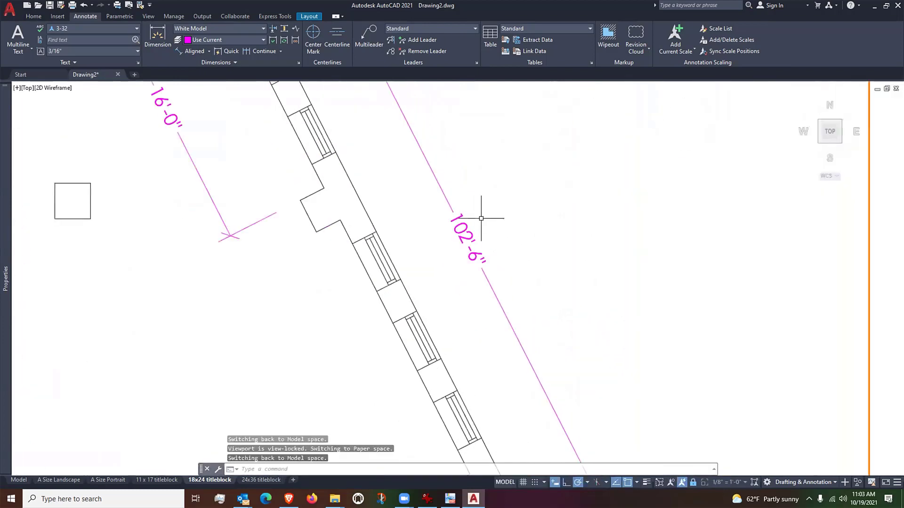
scroll(497, 228, "down", 4)
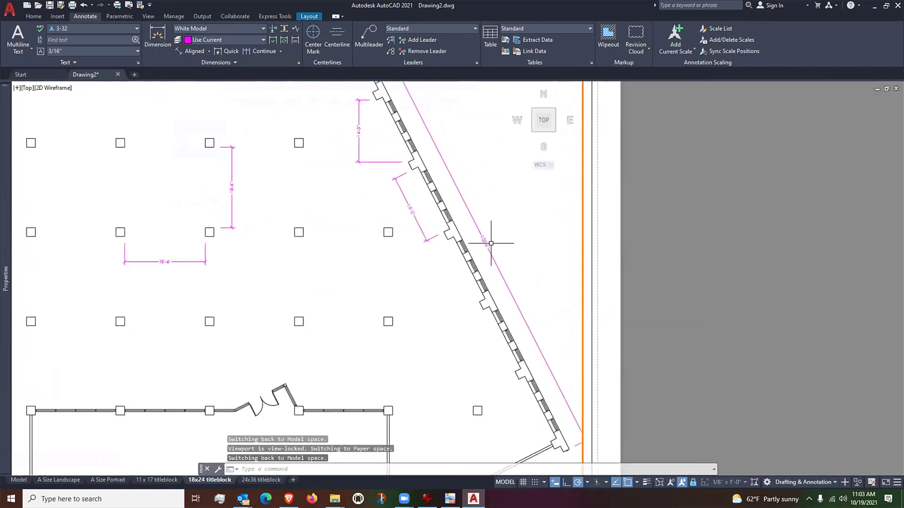
scroll(502, 262, "down", 2)
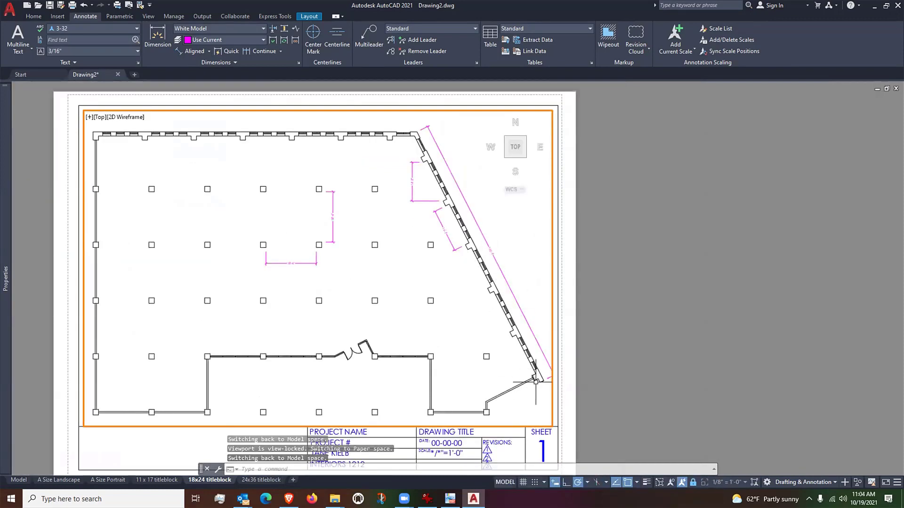
scroll(531, 375, "up", 4)
middle_click_drag(410, 329, 376, 345)
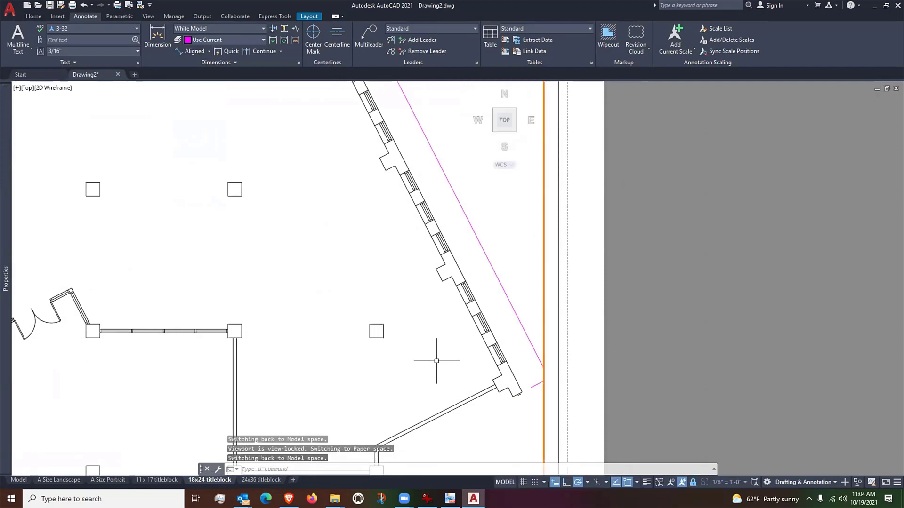
scroll(437, 363, "down", 5)
scroll(404, 217, "up", 5)
scroll(414, 226, "up", 2)
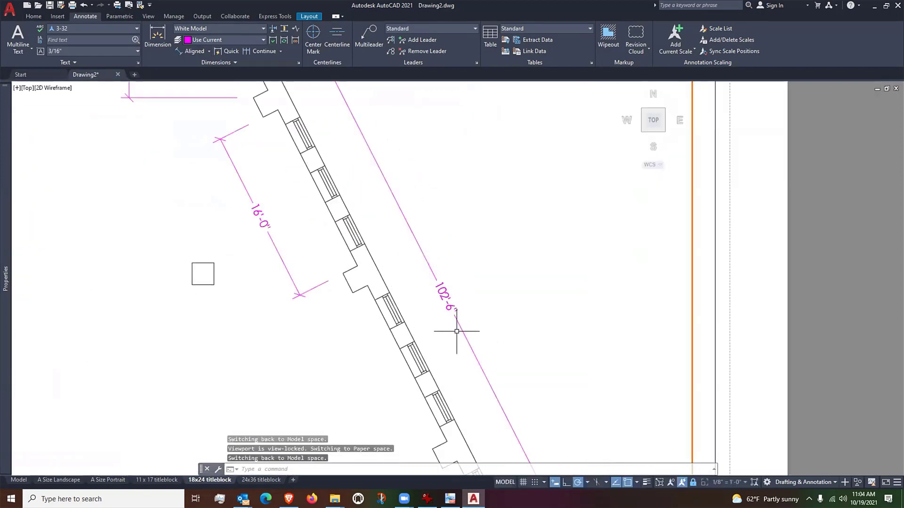
middle_click_drag(456, 331, 459, 264)
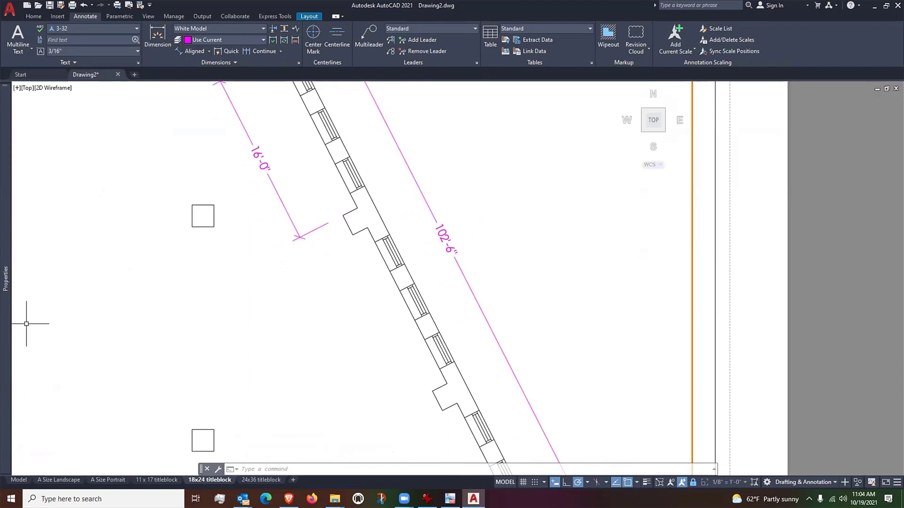
Shorten the angled wall's overall dimension to about 100'-0" by moving its lower origin point up along the wall's outer face
scroll(413, 217, "up", 4)
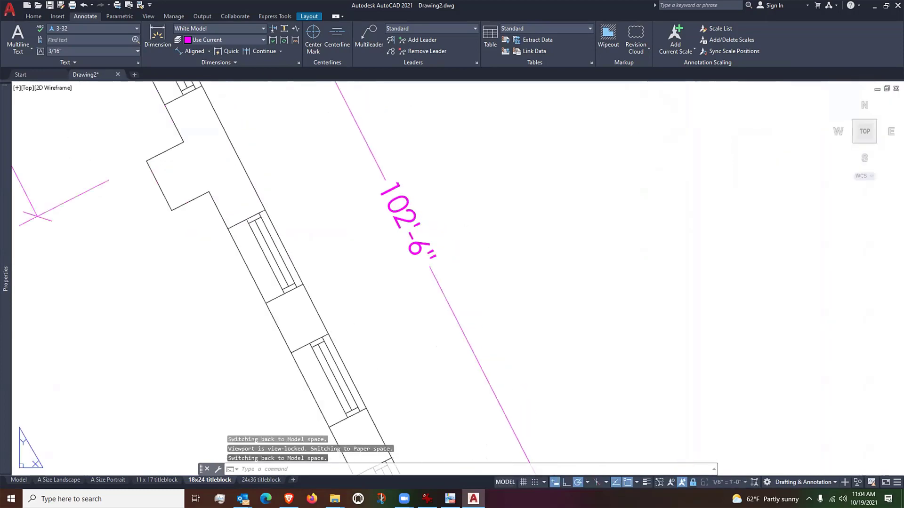
scroll(477, 290, "down", 5)
scroll(478, 289, "down", 5)
scroll(477, 283, "up", 3)
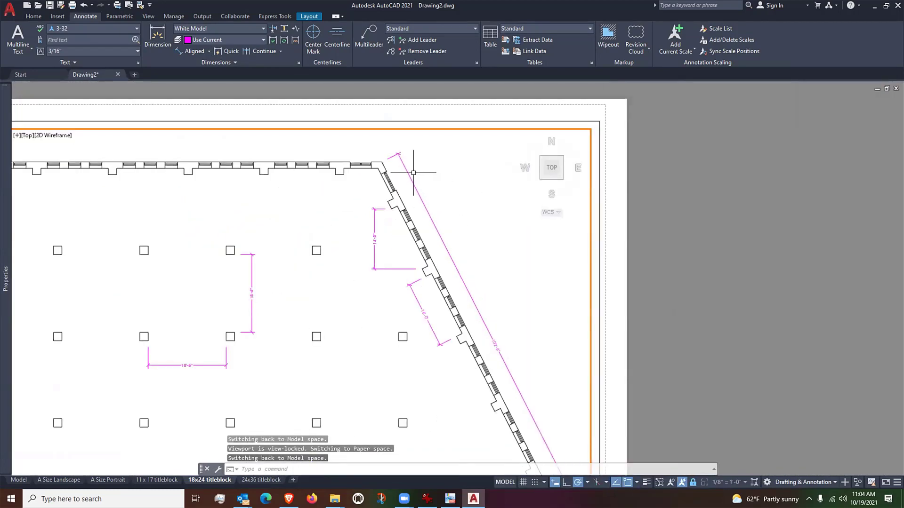
scroll(477, 282, "down", 3)
scroll(504, 413, "down", 2)
scroll(504, 413, "up", 4)
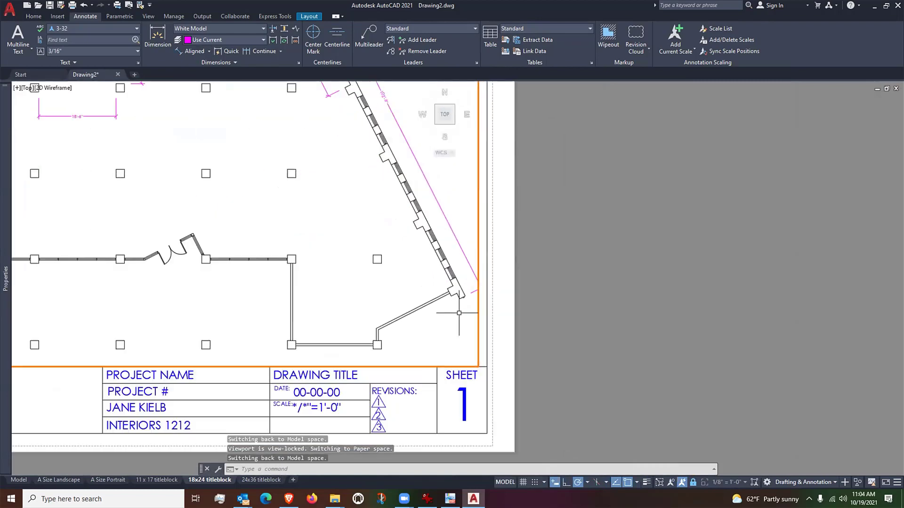
scroll(453, 295, "up", 2)
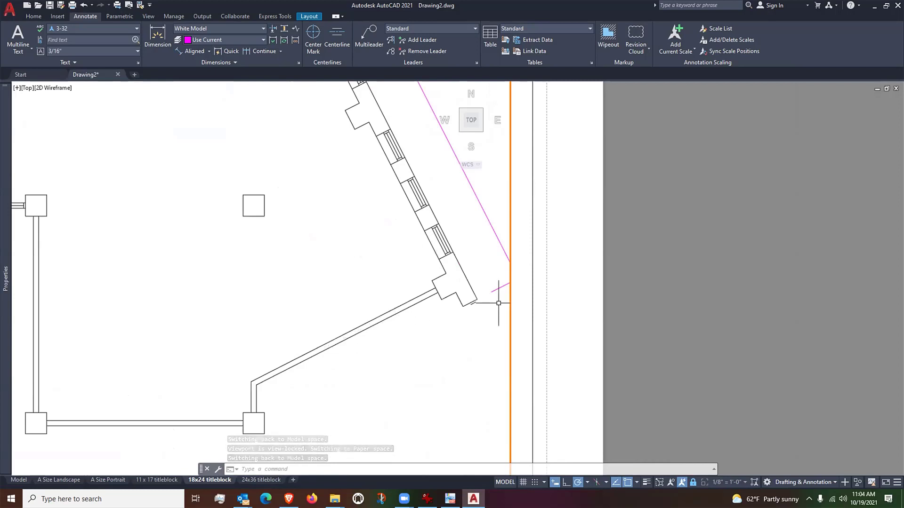
scroll(500, 327, "down", 2)
scroll(499, 308, "up", 2)
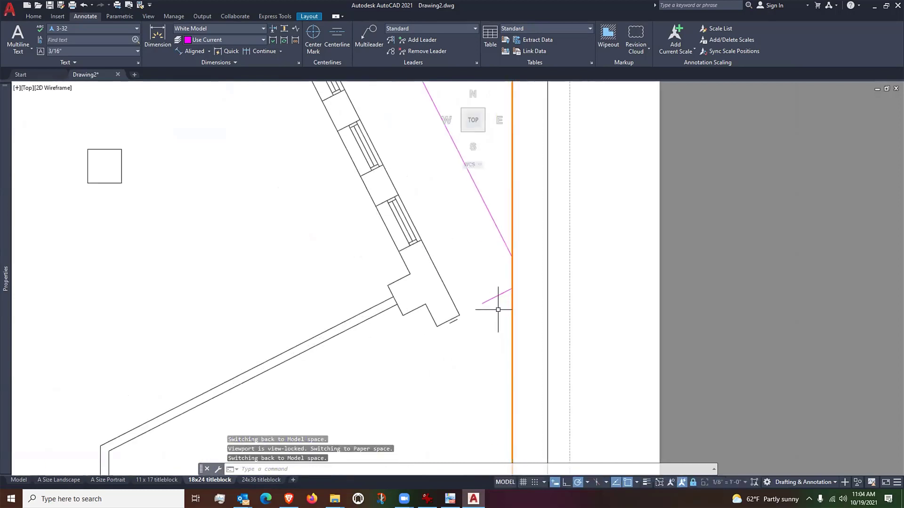
left_click(495, 313)
left_click(484, 287)
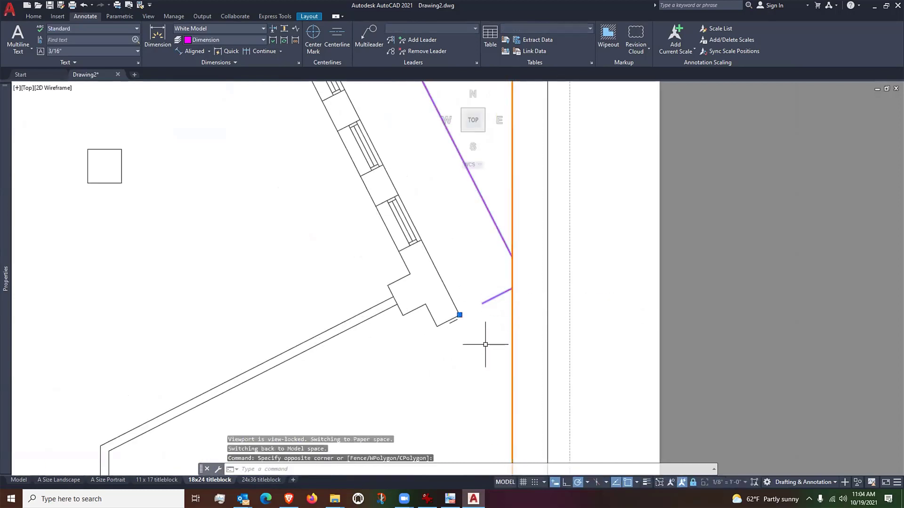
left_click(460, 315)
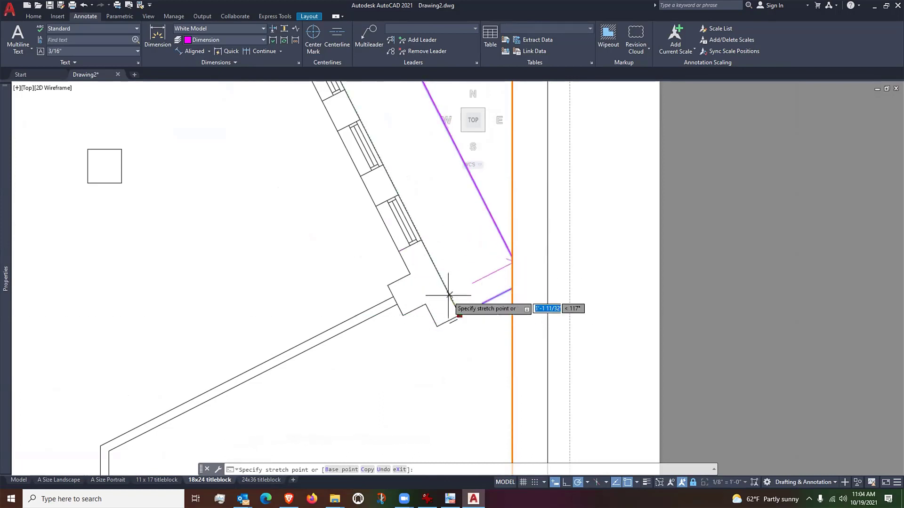
left_click(440, 276)
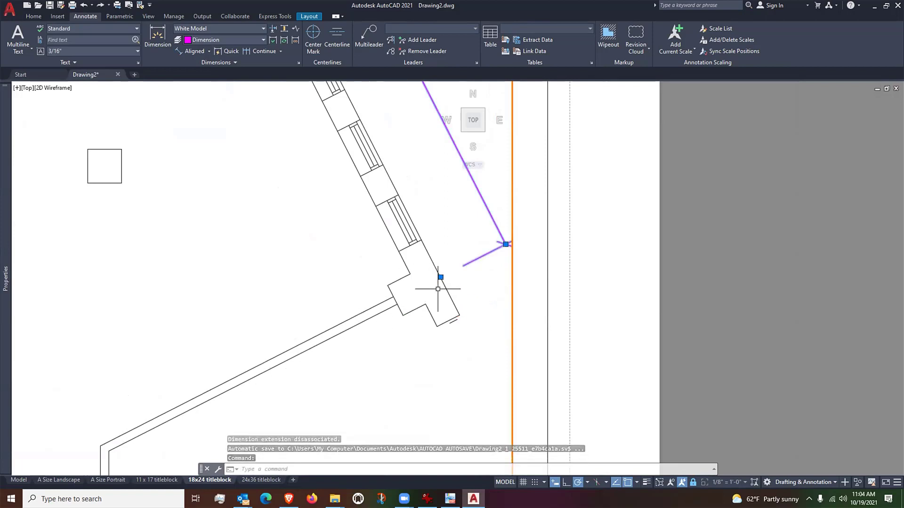
Check the shortened overall dimension's text and whether its lower end fits inside the viewport
scroll(438, 289, "down", 5)
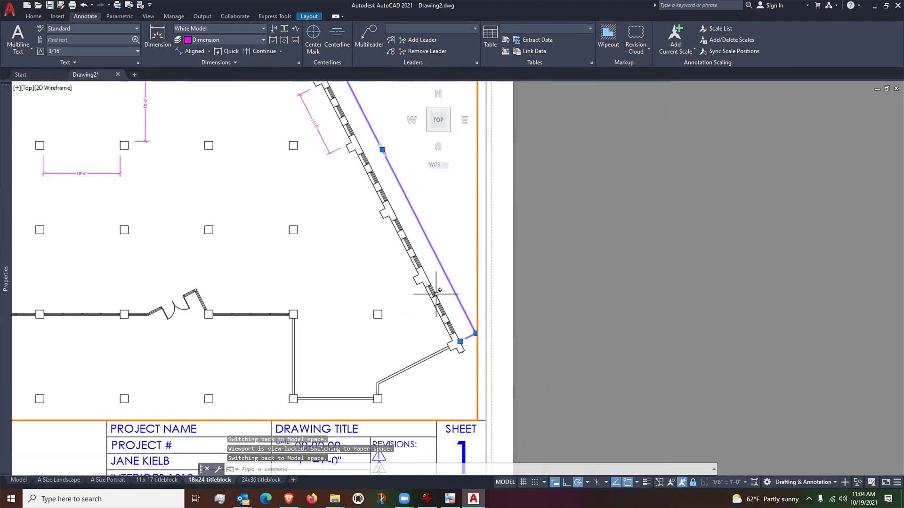
scroll(377, 137, "up", 5)
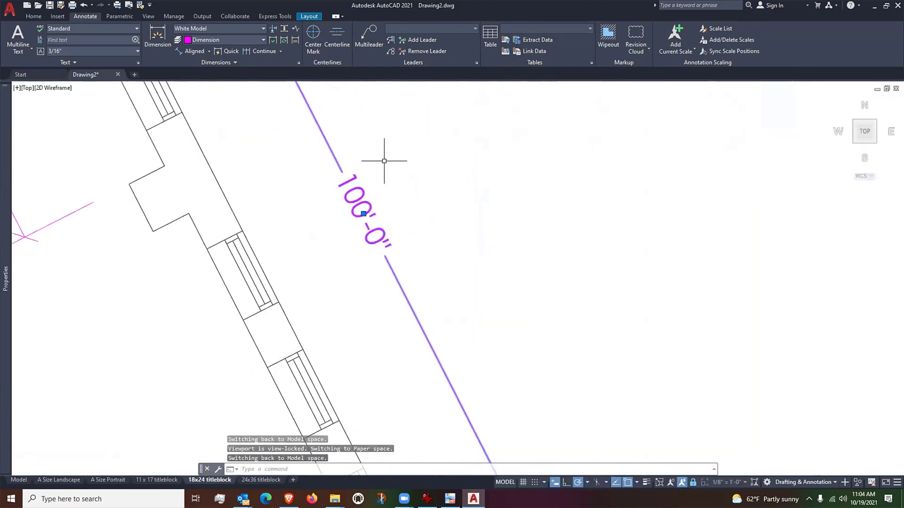
scroll(388, 183, "down", 5)
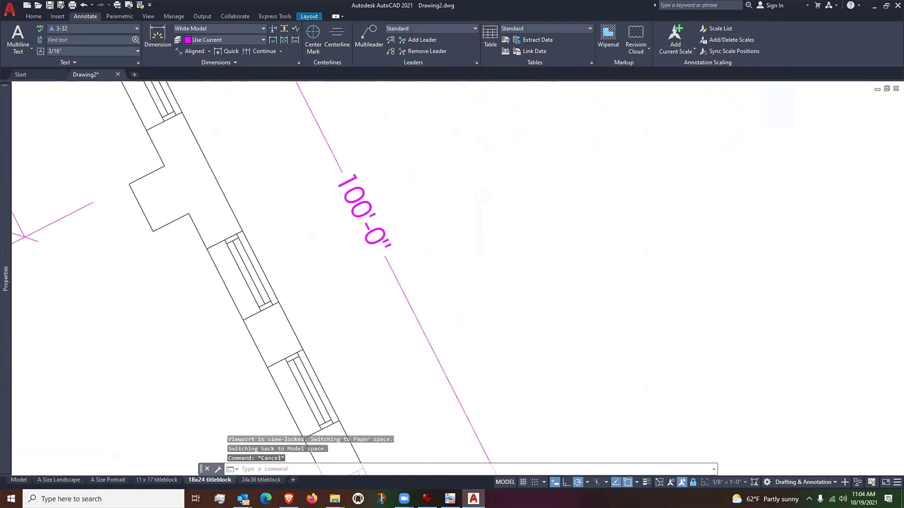
middle_click_drag(413, 312, 423, 356)
scroll(423, 357, "down", 2)
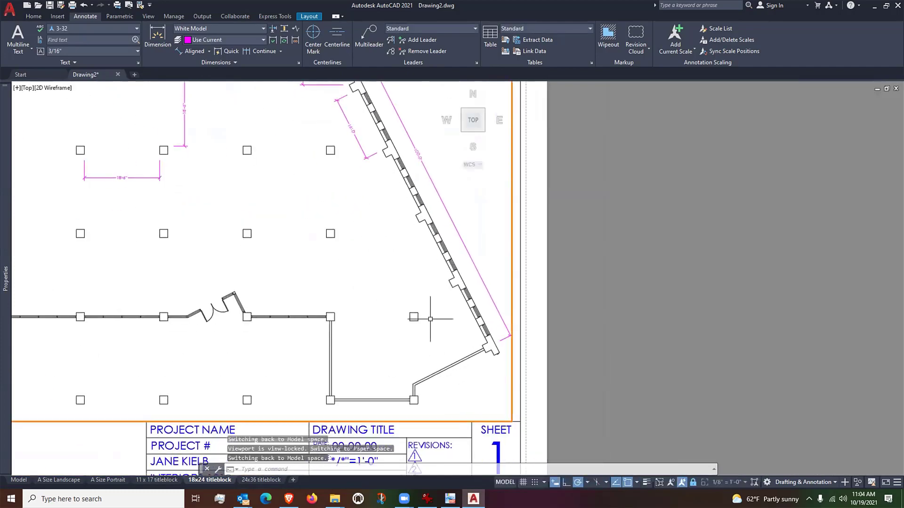
scroll(474, 353, "up", 4)
scroll(468, 353, "down", 2)
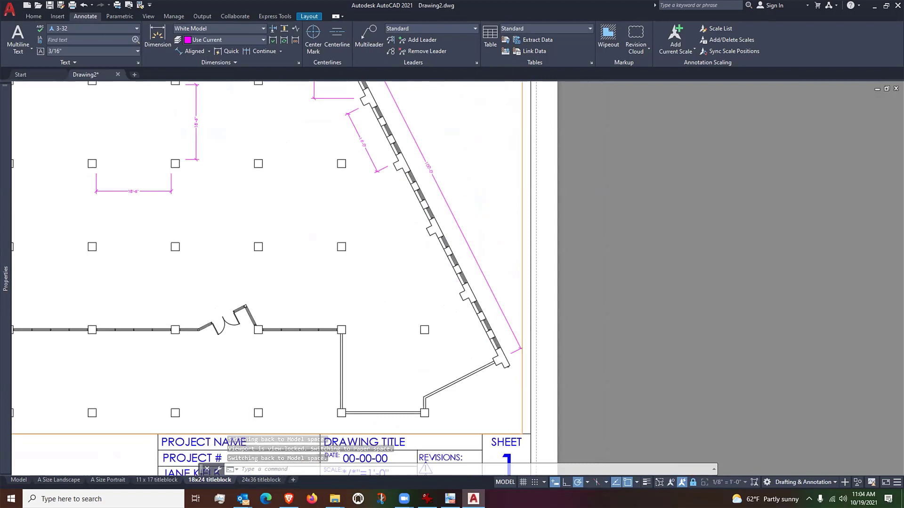
middle_click_drag(383, 223, 416, 260)
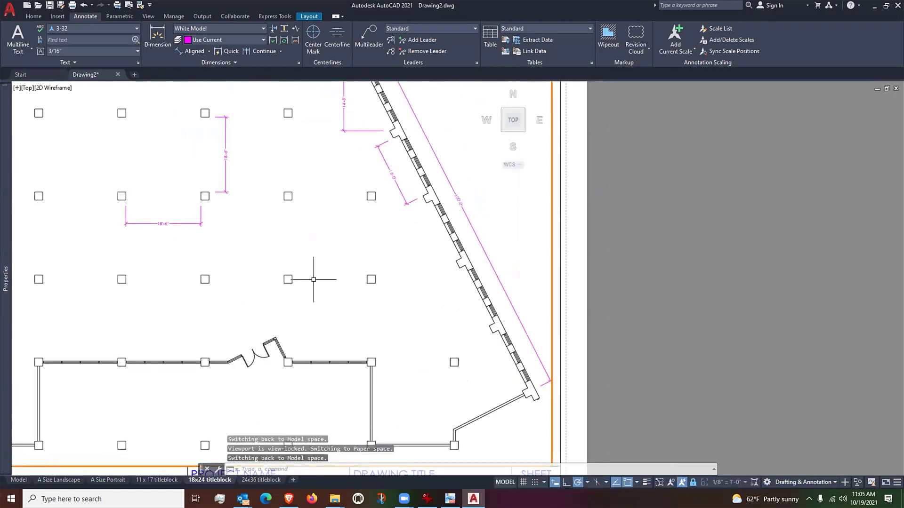
Erase the short stray line beside the lower end of the angled wall
scroll(531, 436, "up", 4)
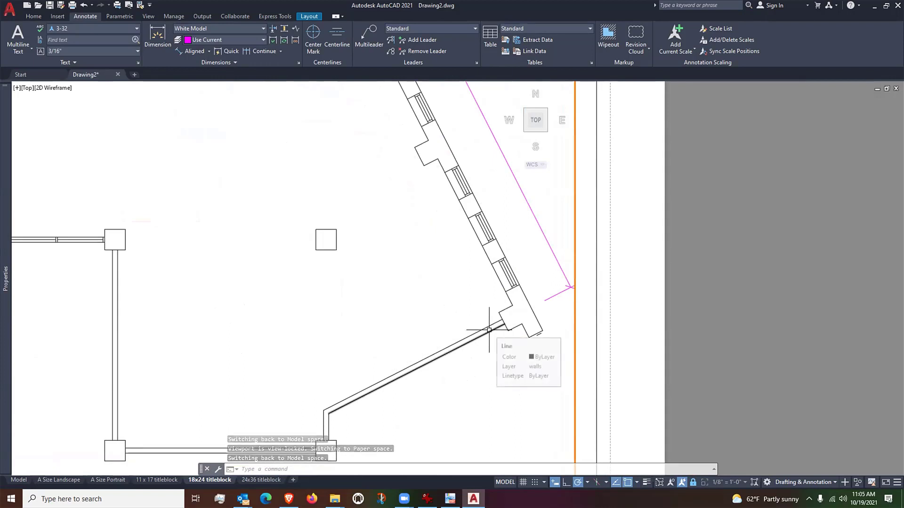
scroll(553, 344, "up", 3)
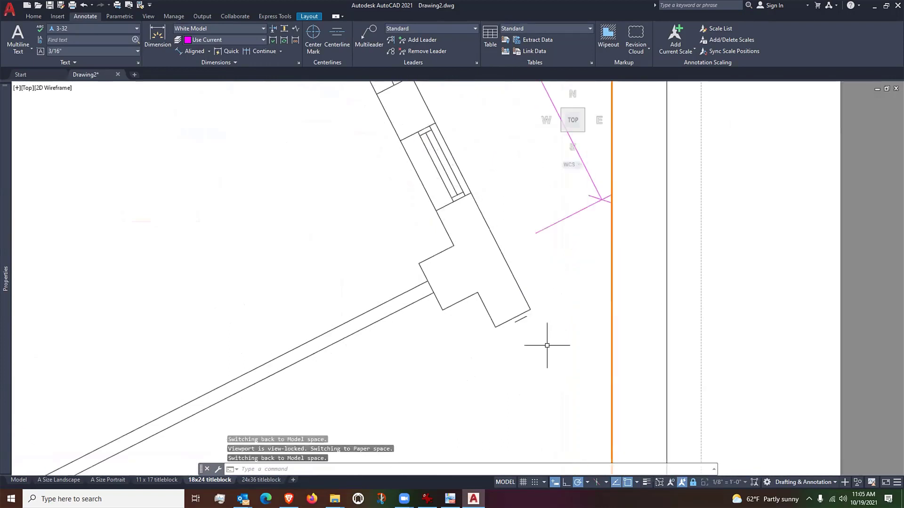
type("e")
key("Return")
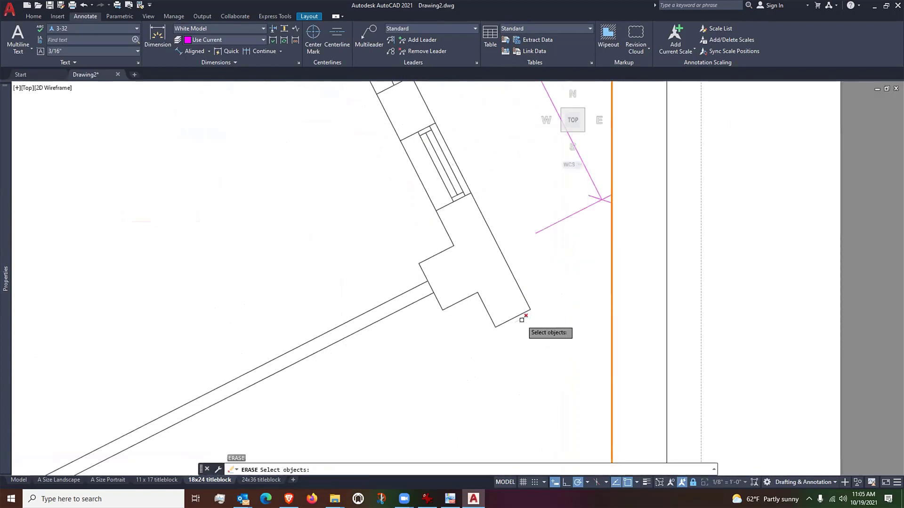
left_click(526, 323)
key("Return")
Erase the two pilaster dimensions and the two column spacing dimensions, keeping only the angled wall's overall dimension
scroll(431, 246, "down", 8)
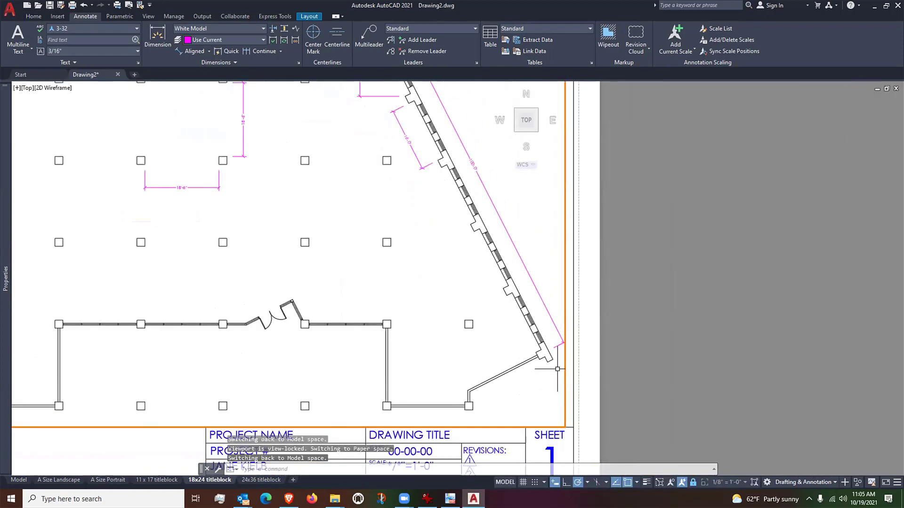
scroll(431, 246, "up", 2)
key("Return")
left_click(436, 188)
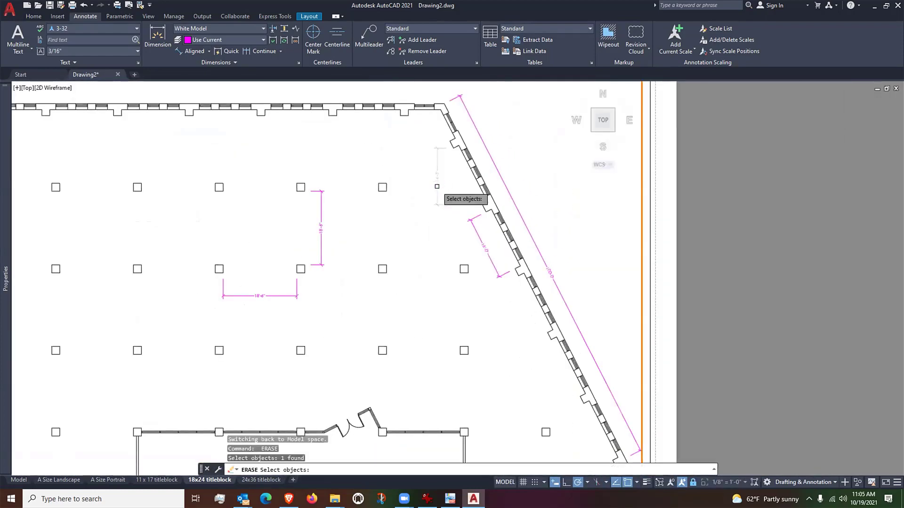
left_click(469, 221)
left_click(348, 222)
left_click(309, 225)
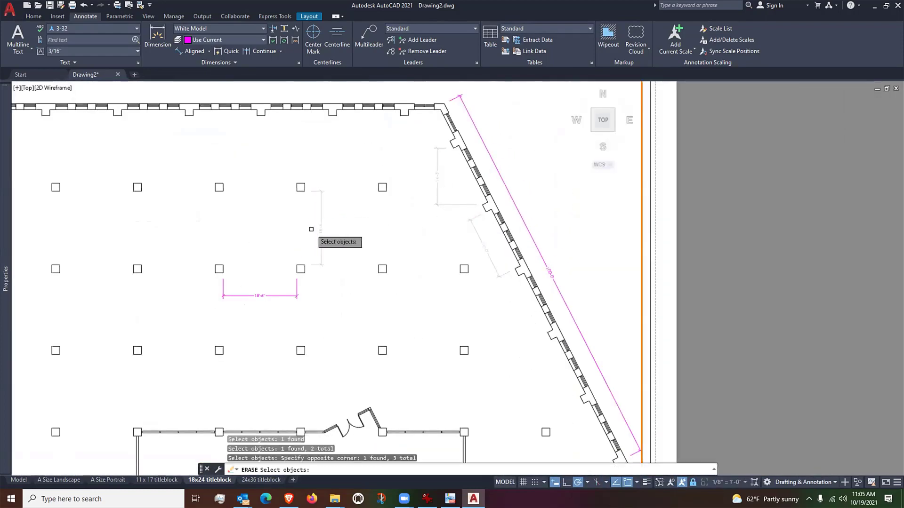
left_click(273, 261)
left_click(249, 311)
key("Return")
Leave the viewport for paper space and bring the whole sheet into view
scroll(408, 246, "down", 5)
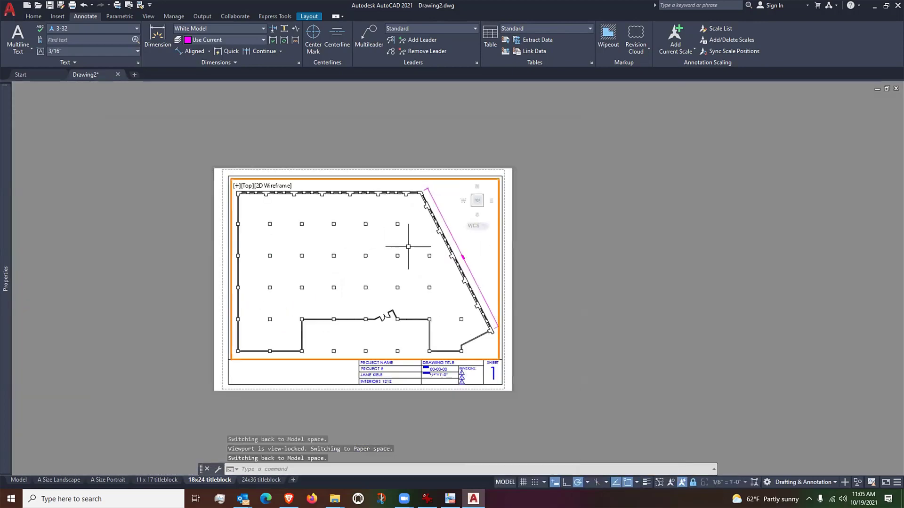
double_click(543, 281)
scroll(387, 289, "up", 2)
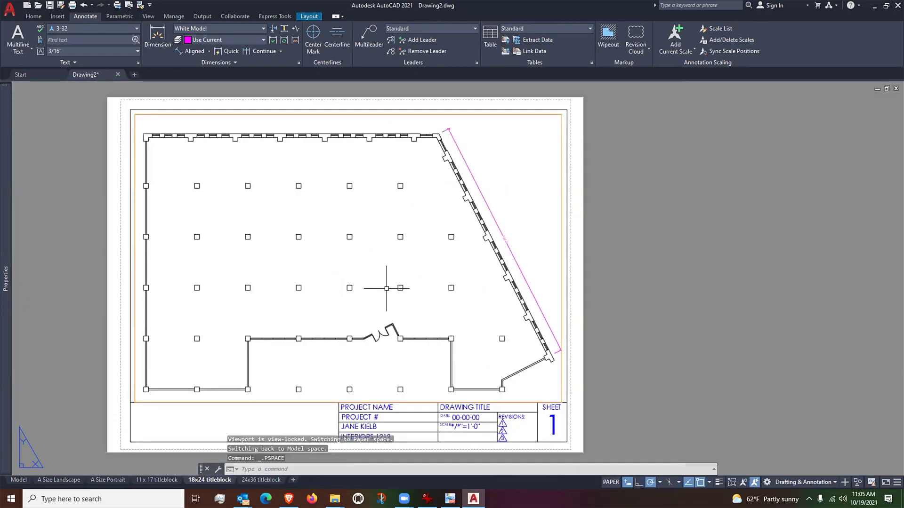
mouse_move(388, 289)
middle_mouse_down()
mouse_move(358, 273)
mouse_move(372, 277)
middle_mouse_up()
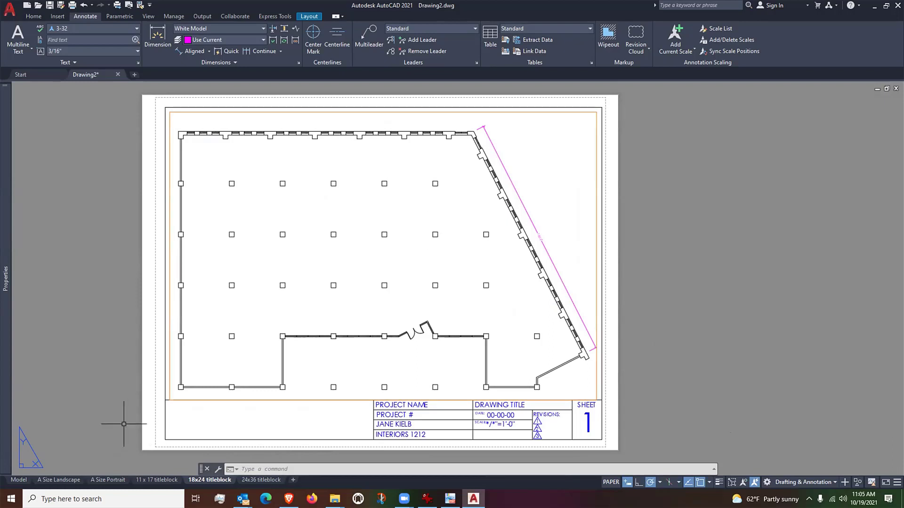
Switch to model space and turn on the UCS icon display
left_click(19, 480)
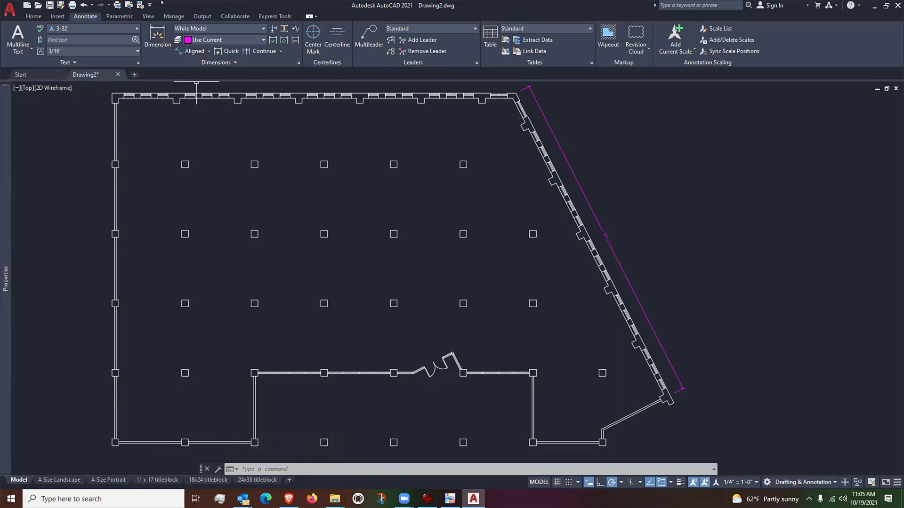
left_click(148, 16)
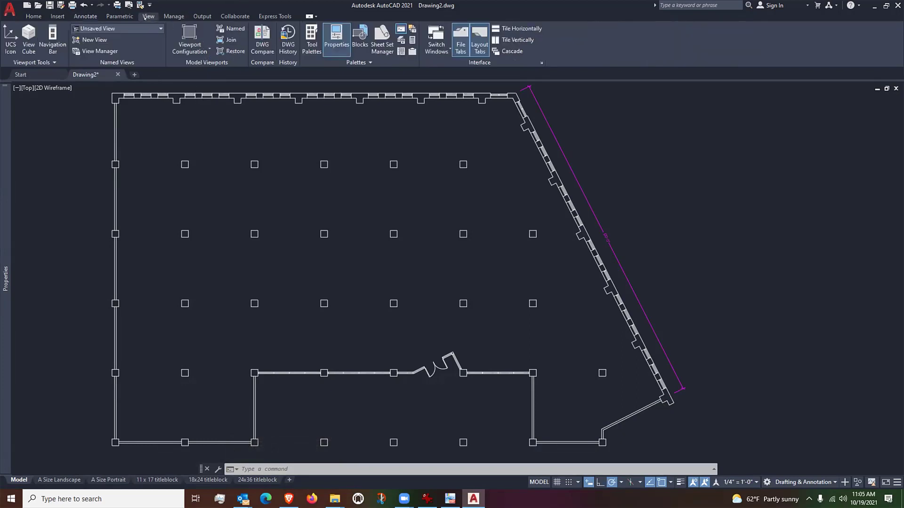
left_click(10, 41)
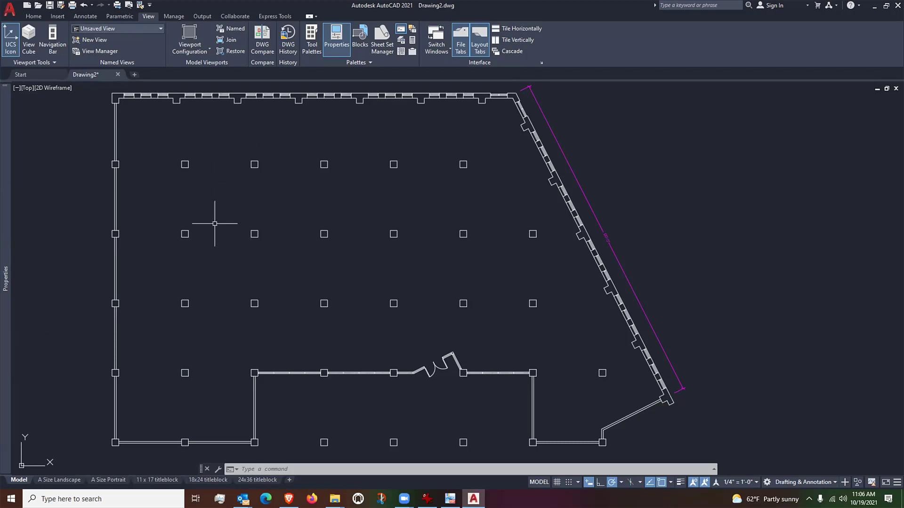
Return to the 18x24 titleblock layout and select the viewport border to check its scale
left_click(212, 480)
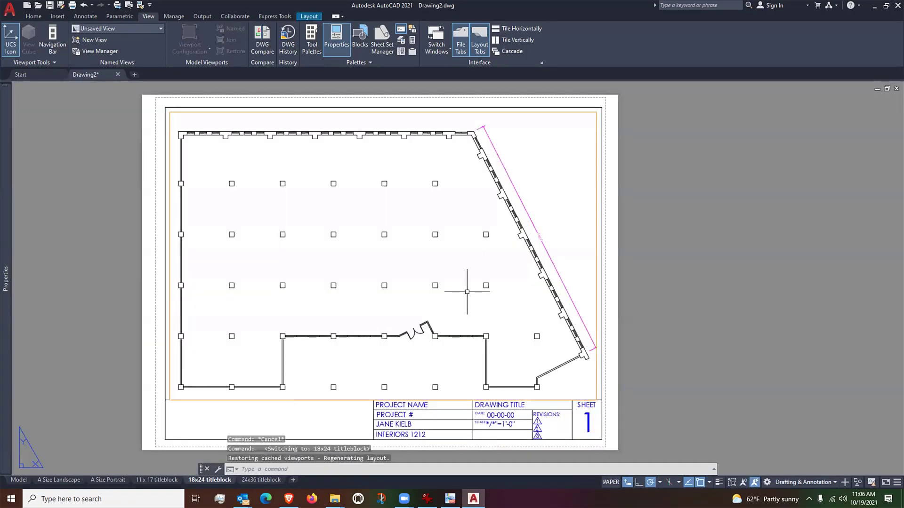
scroll(466, 292, "up", 2)
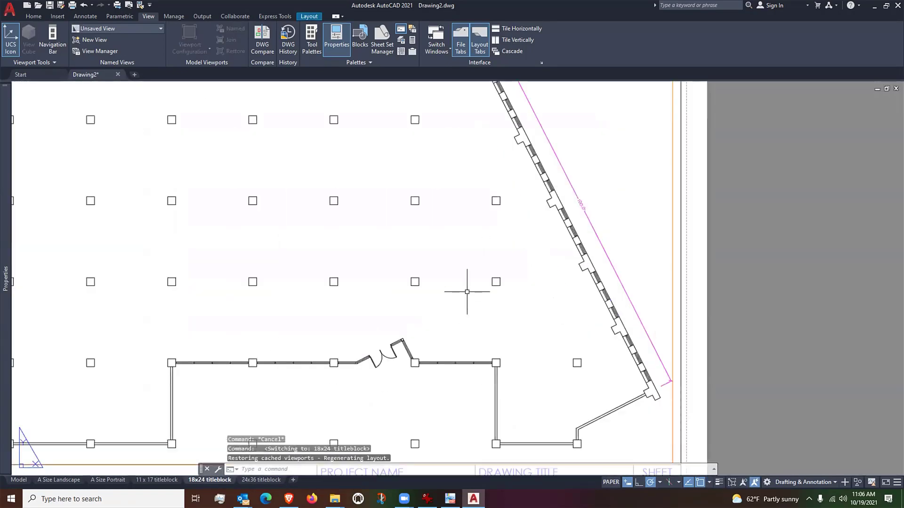
scroll(467, 291, "down", 2)
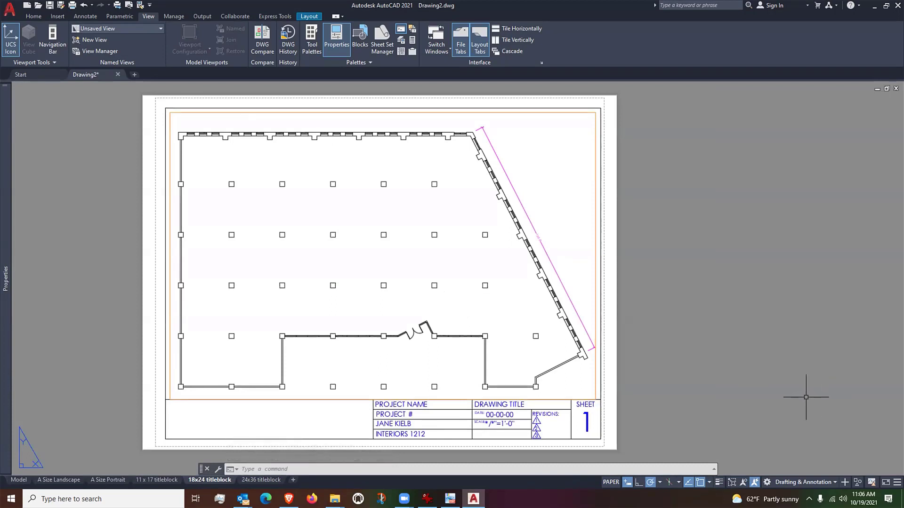
left_click(595, 327)
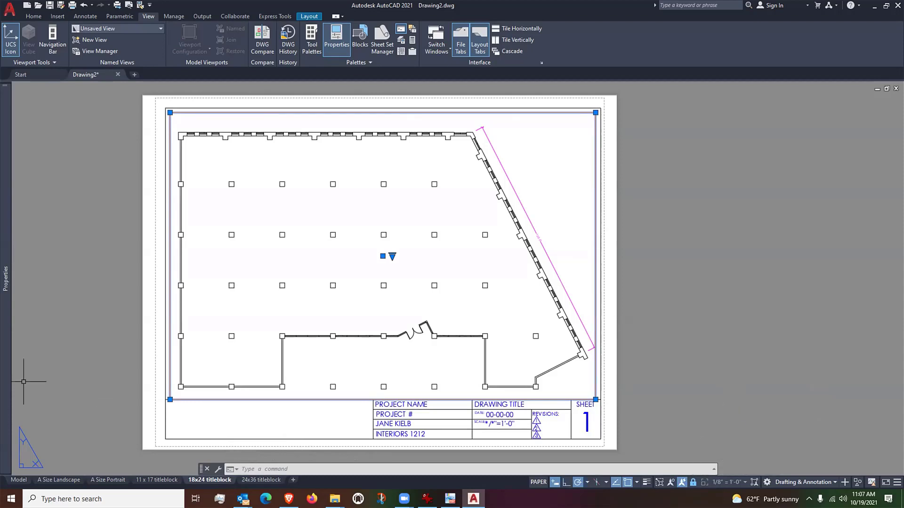
Set the model space annotation scale to 1/8" = 1'-0" and return to the 18x24 titleblock layout
left_click(77, 17)
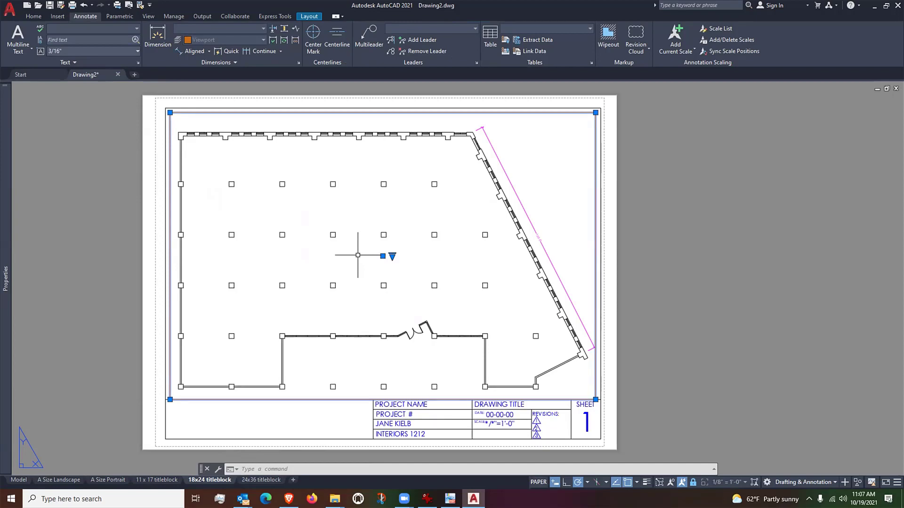
left_click(19, 480)
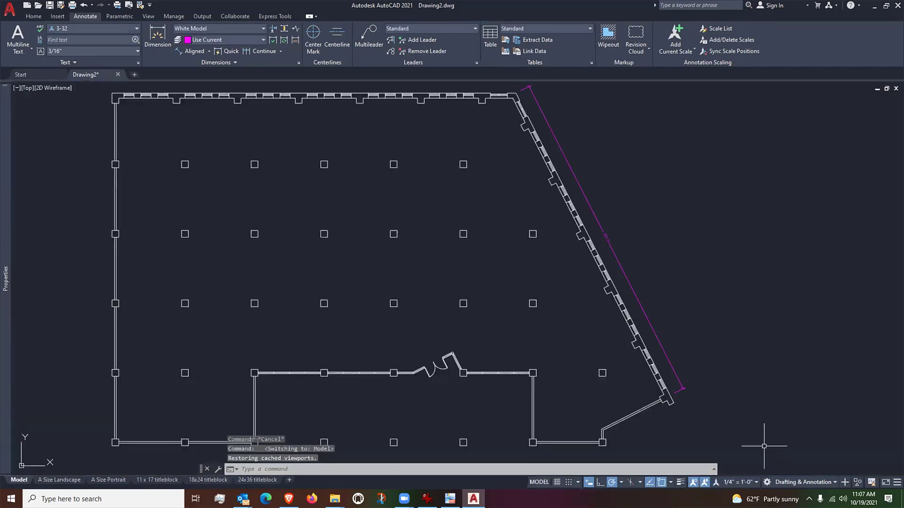
left_click(738, 481)
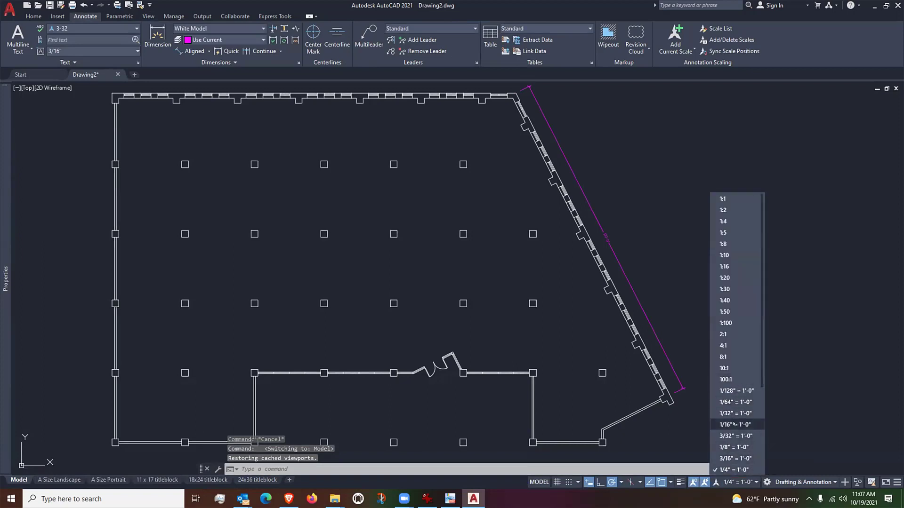
left_click(735, 447)
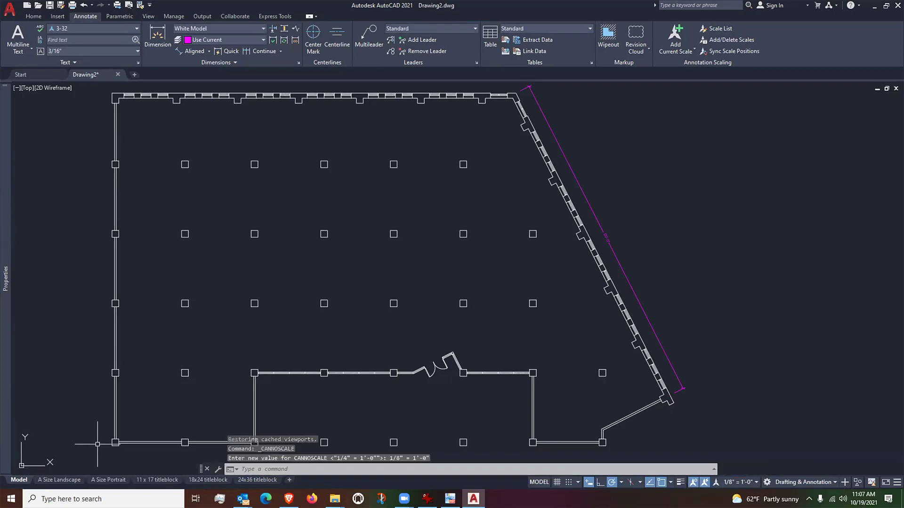
left_click(208, 479)
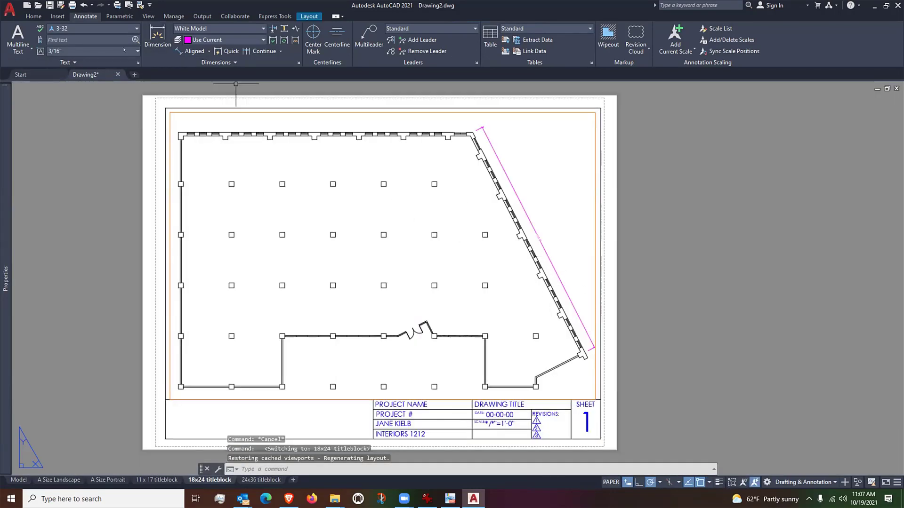
Place a horizontal linear dimension about 3 3/4" long in paper space between the top two interior column rows
left_click(208, 51)
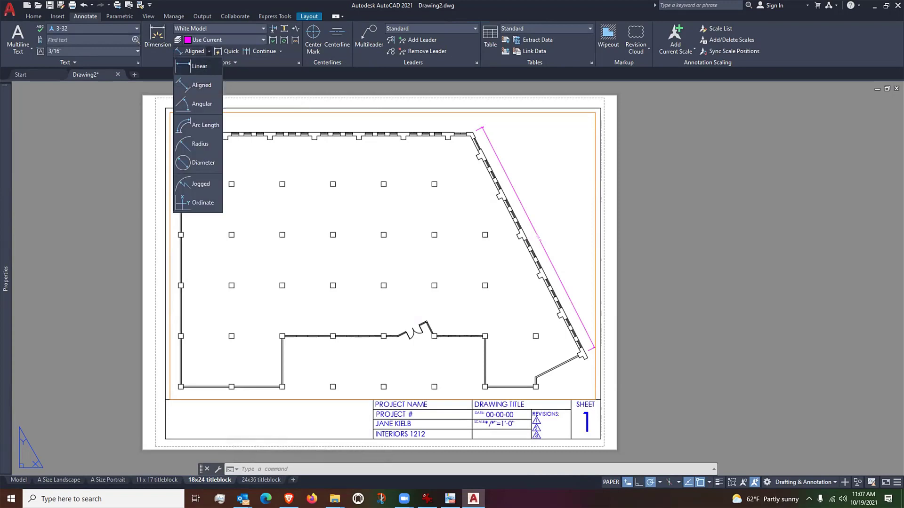
left_click(199, 66)
left_click(347, 208)
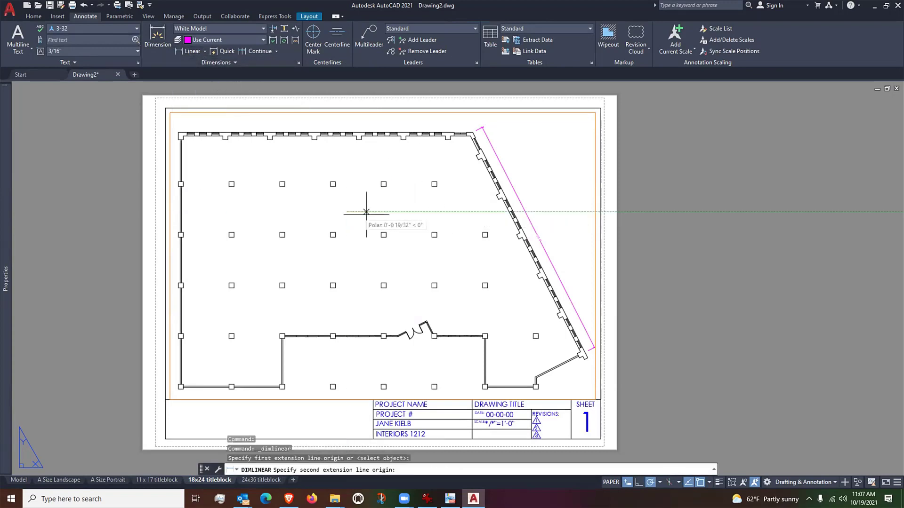
left_click(419, 208)
left_click(414, 226)
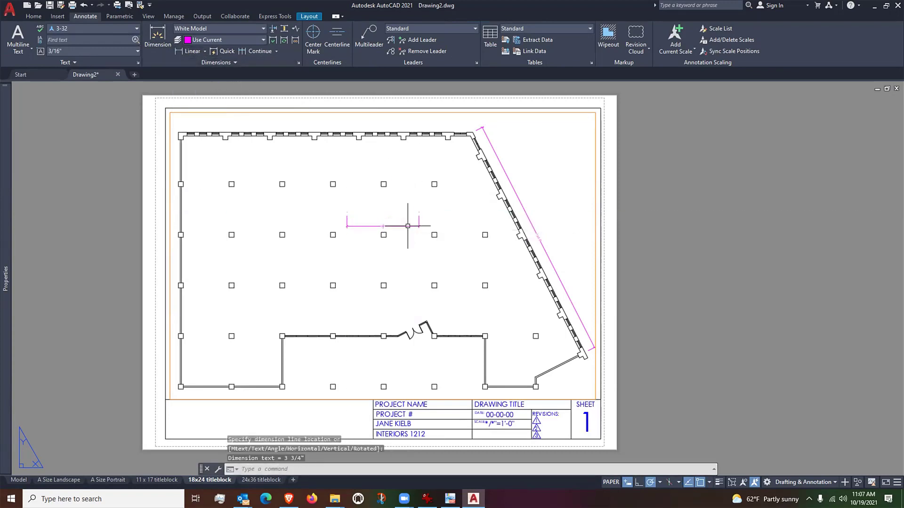
Make Standard the current text style and add a linear dimension about 3 1/2" long beside the 3 3/4" one
scroll(386, 233, "up", 6)
scroll(318, 236, "down", 4)
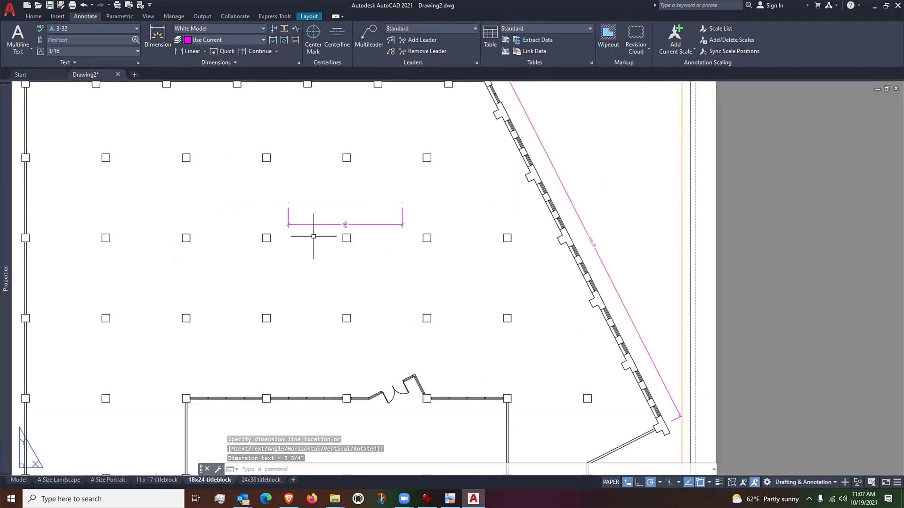
middle_click_drag(312, 238, 362, 237)
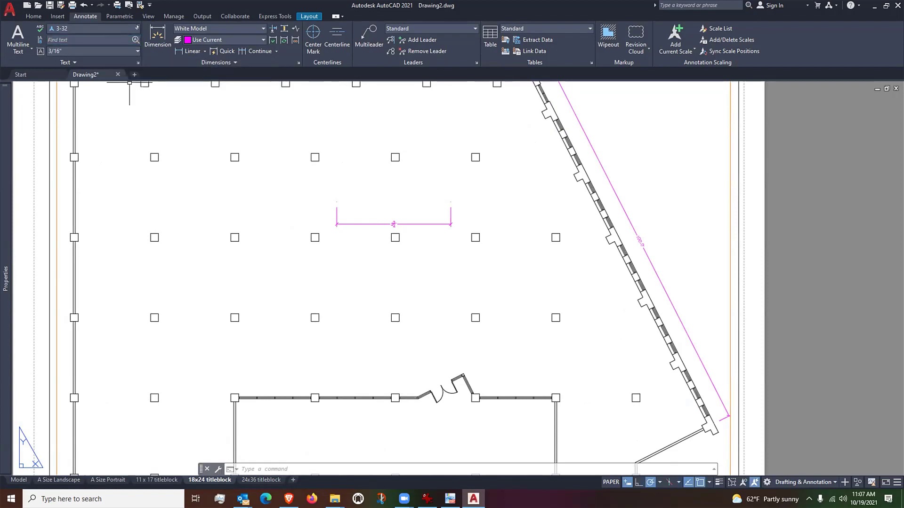
left_click(137, 27)
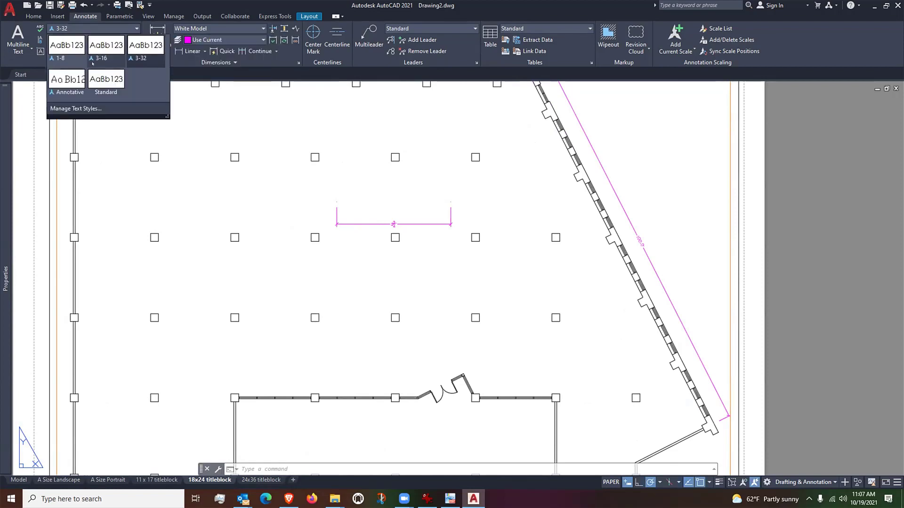
left_click(71, 83)
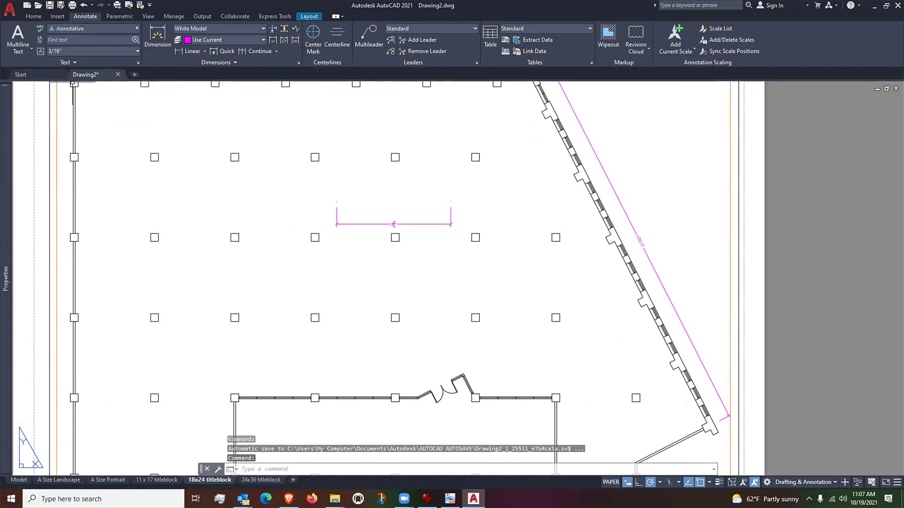
left_click(137, 29)
left_click(106, 87)
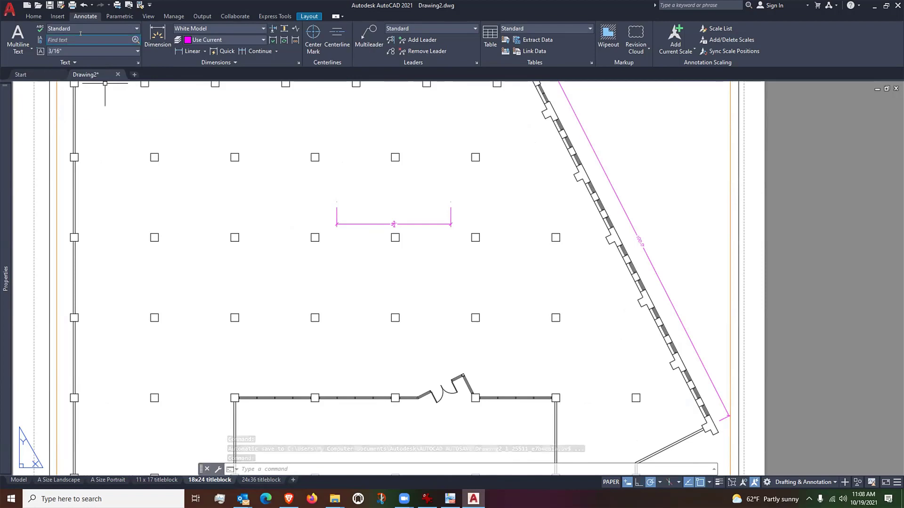
left_click(192, 51)
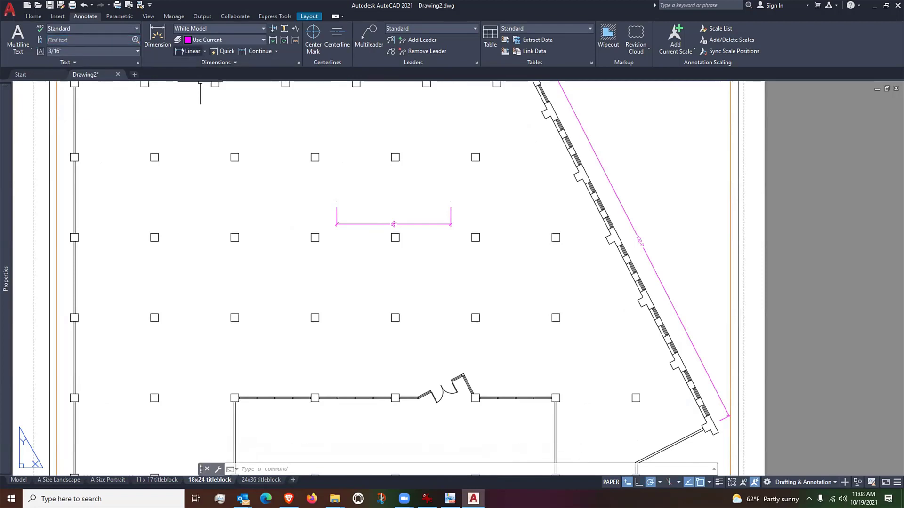
left_click(232, 194)
left_click(337, 192)
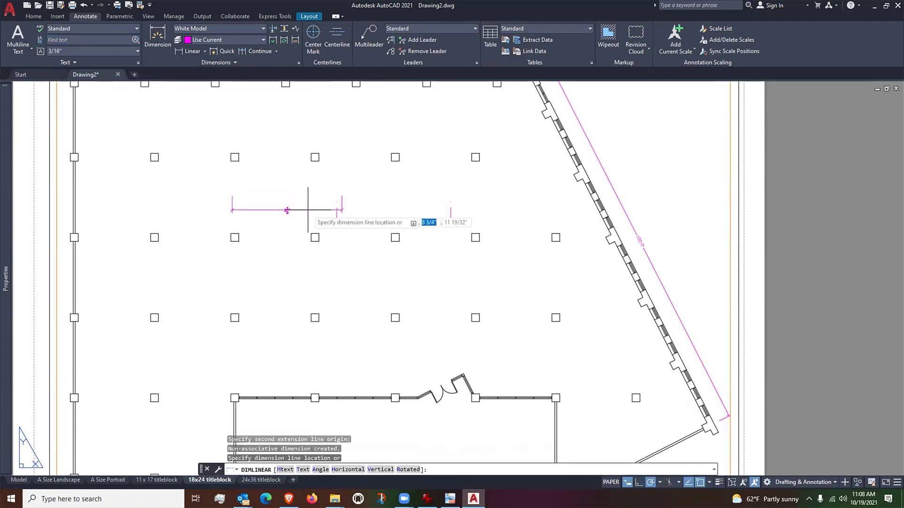
left_click(287, 210)
Make 3-32 the current text style and add a linear dimension about 2 1/2" long just above the 3 1/2" one
scroll(282, 215, "up", 2)
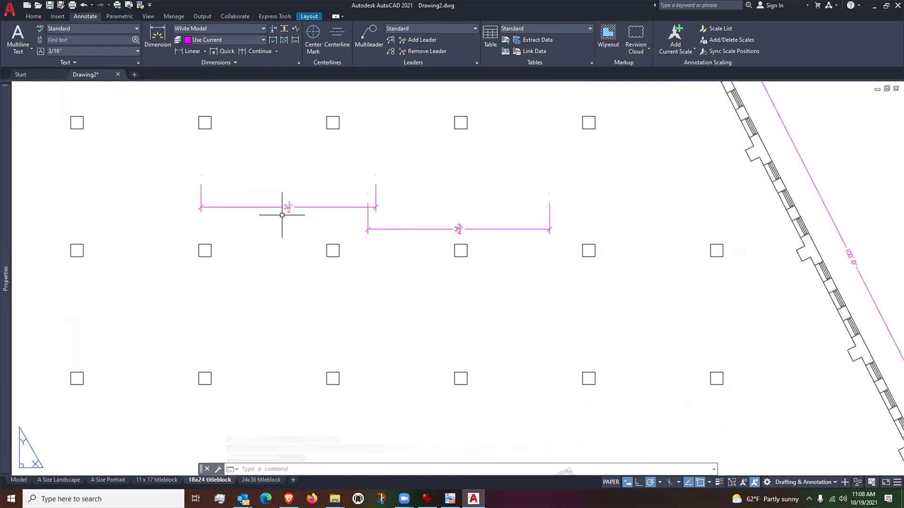
left_click(132, 51)
left_click(132, 50)
left_click(136, 28)
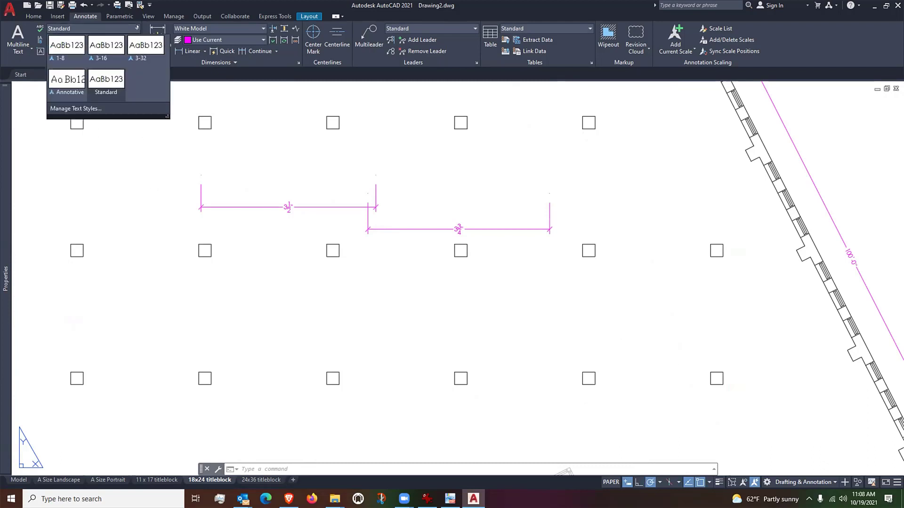
left_click(138, 49)
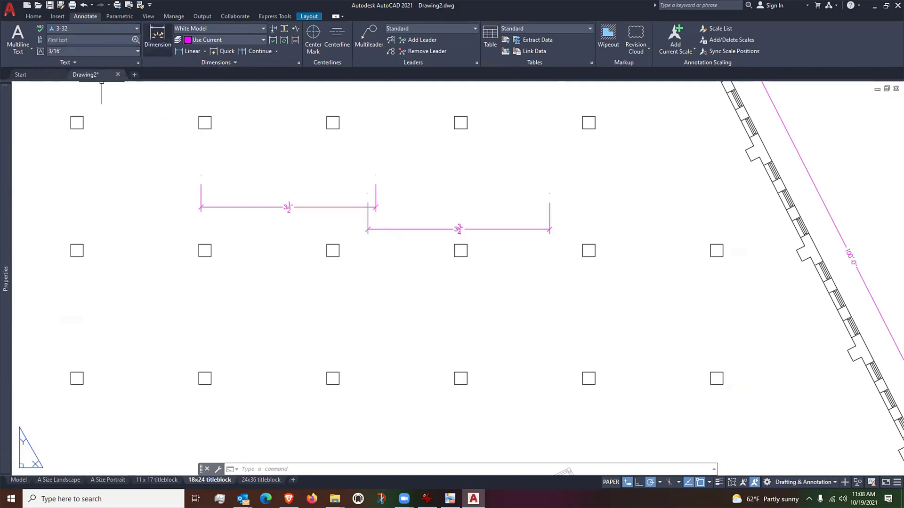
left_click(188, 51)
left_click(265, 162)
left_click(396, 168)
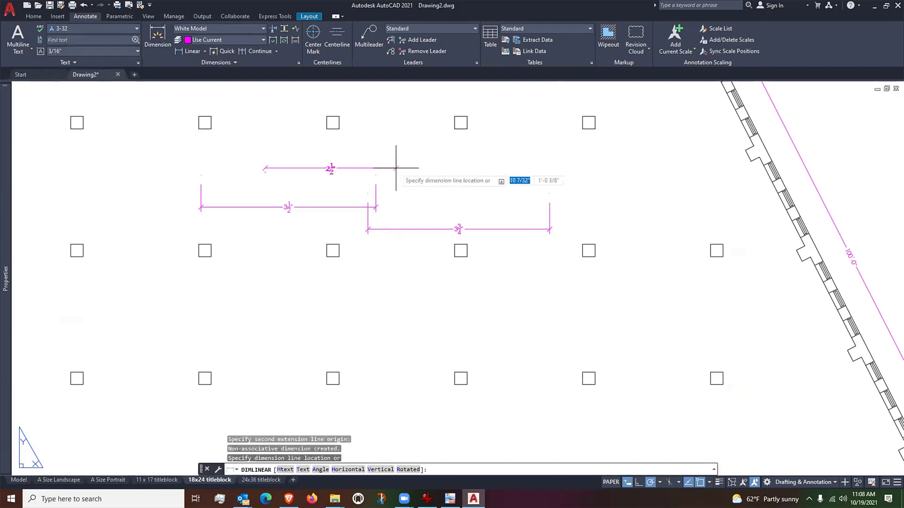
left_click(381, 184)
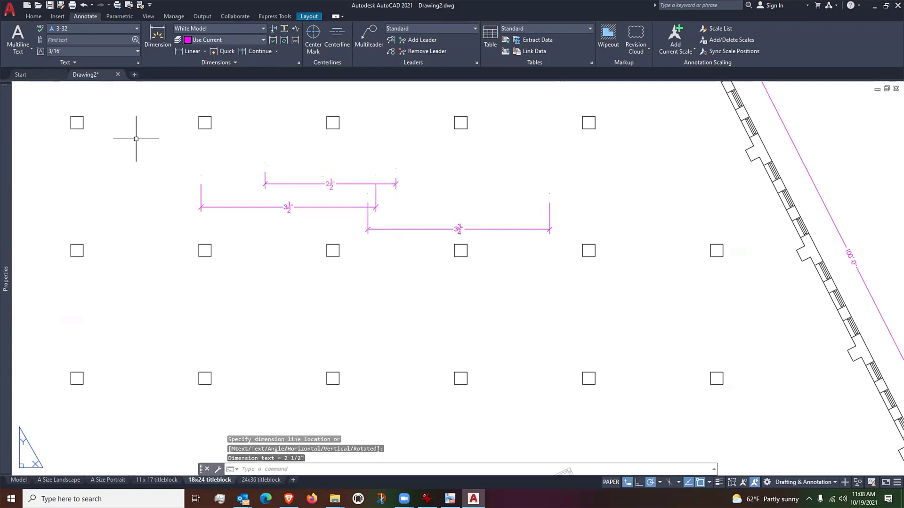
Make 1-8 the current text style and stack another linear dimension about 2 1/2" long above the existing test dimensions
left_click(126, 29)
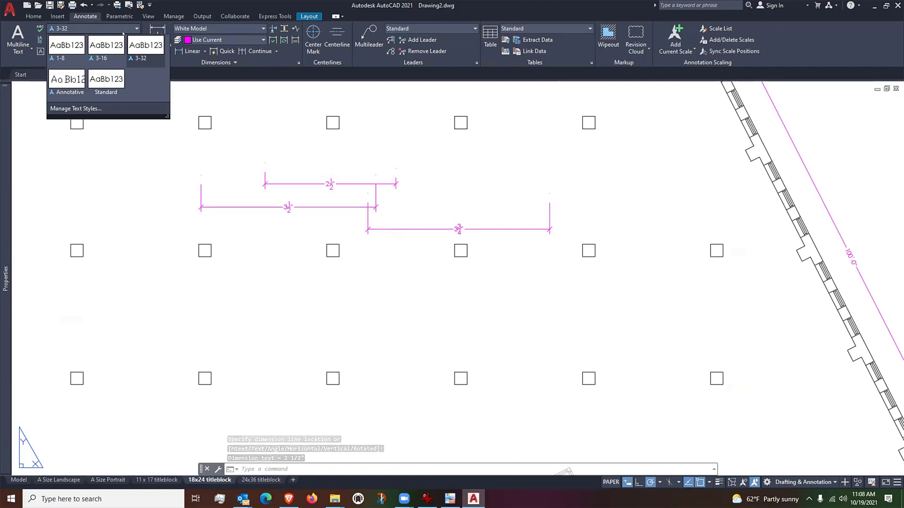
left_click(66, 47)
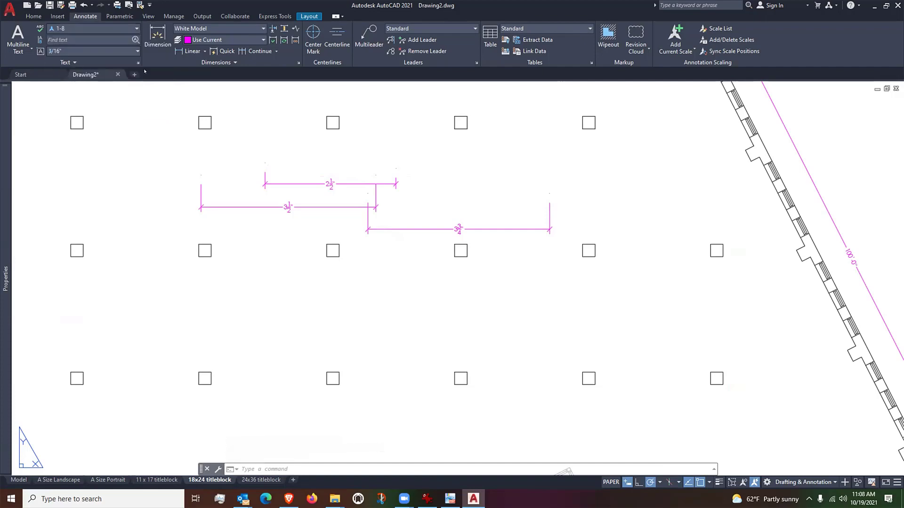
left_click(196, 50)
left_click(259, 142)
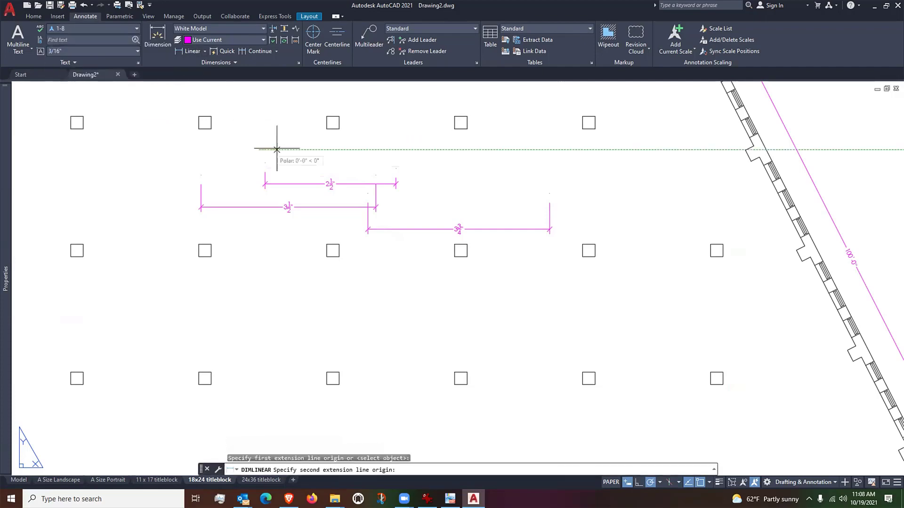
left_click(383, 146)
left_click(389, 162)
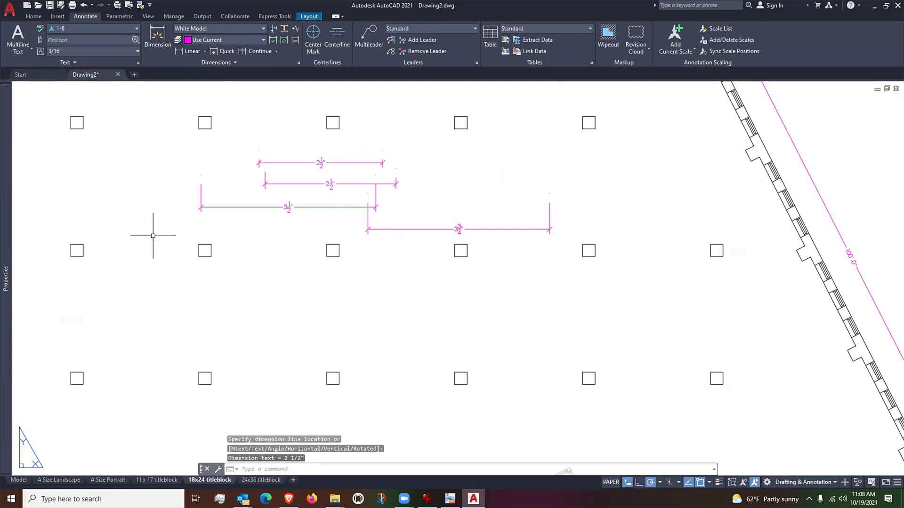
Switch the text style back to Standard and place a linear dimension about 2 1/2" long just below the top interior column row
scroll(262, 214, "down", 4)
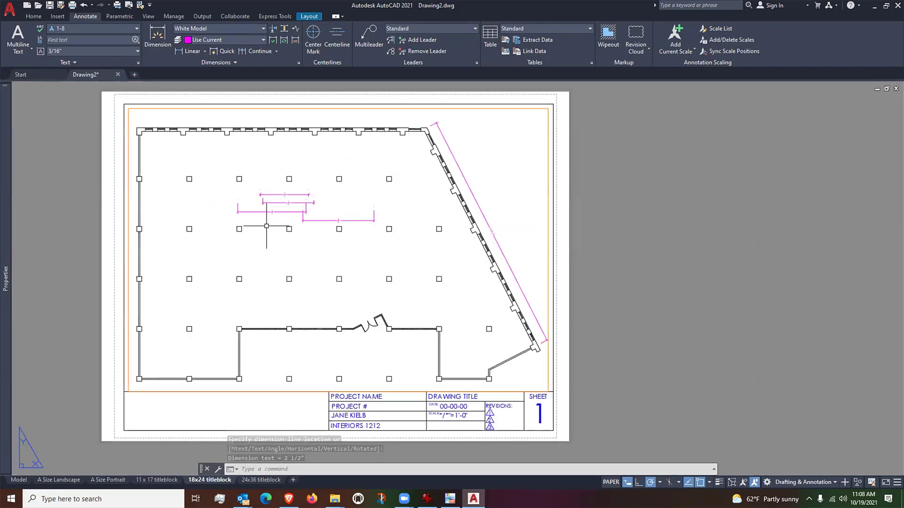
scroll(266, 226, "up", 4)
middle_click_drag(169, 147, 172, 187)
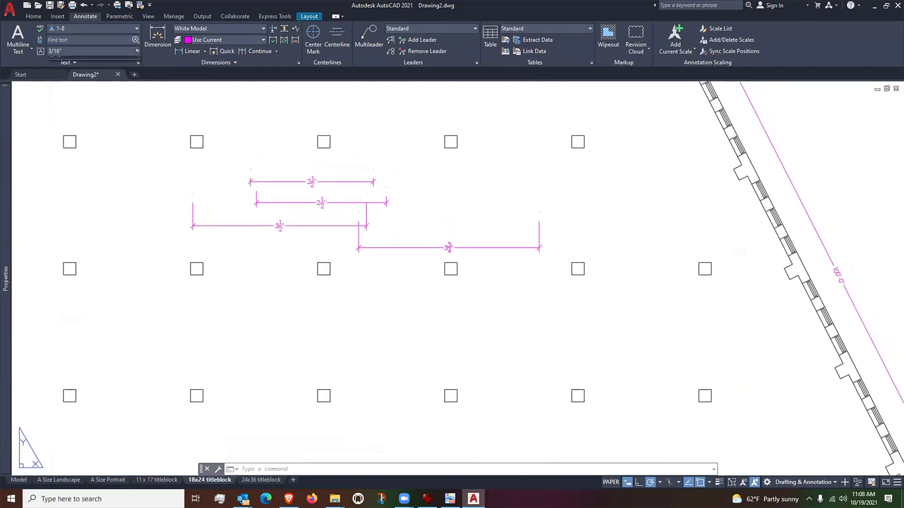
left_click(132, 27)
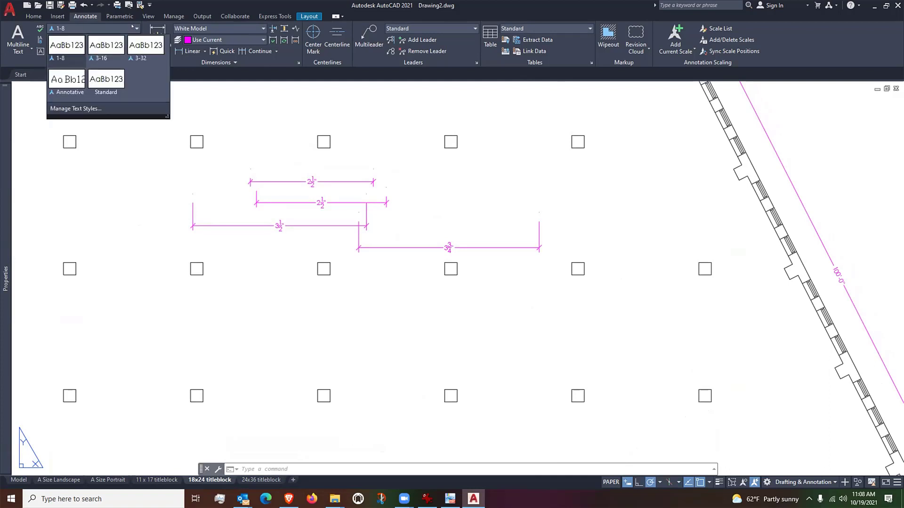
left_click(107, 80)
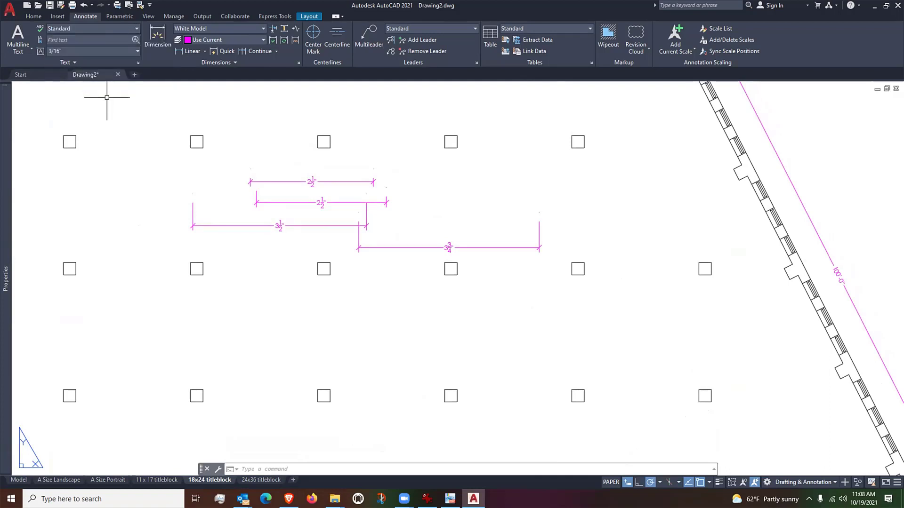
left_click(190, 51)
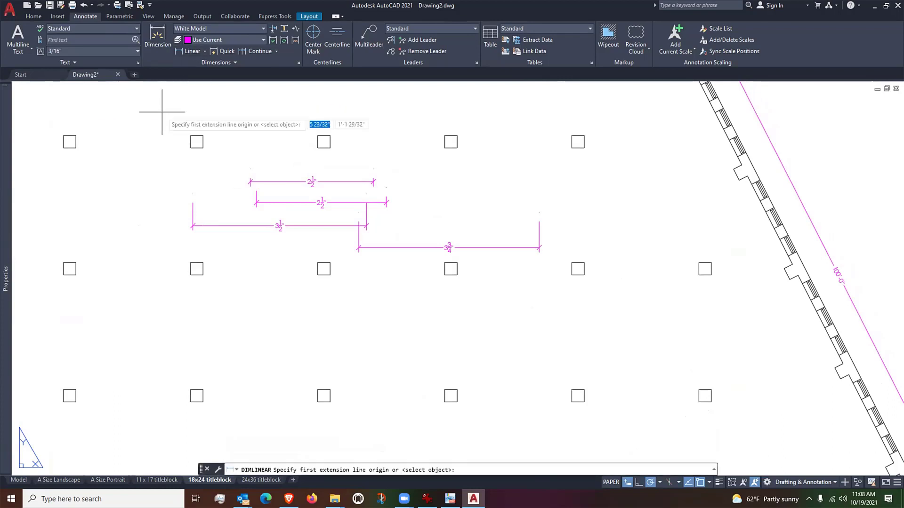
left_click(171, 109)
left_click(297, 114)
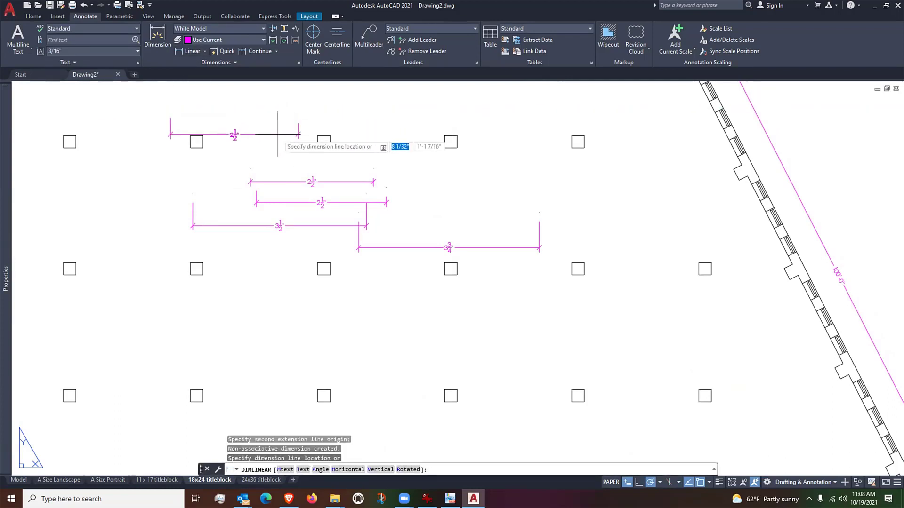
left_click(272, 153)
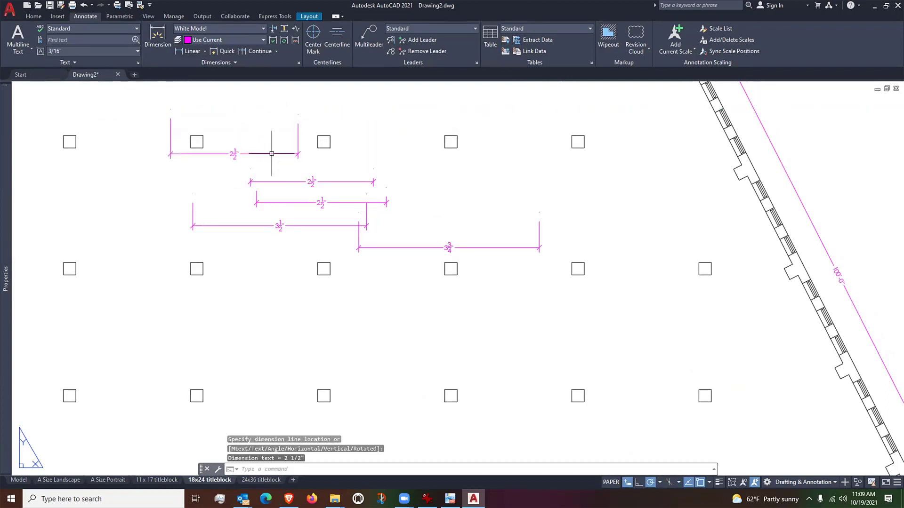
Set the text style to 3-32 and place a linear dimension about 2 1/2" long just above the top interior column row
left_click(136, 29)
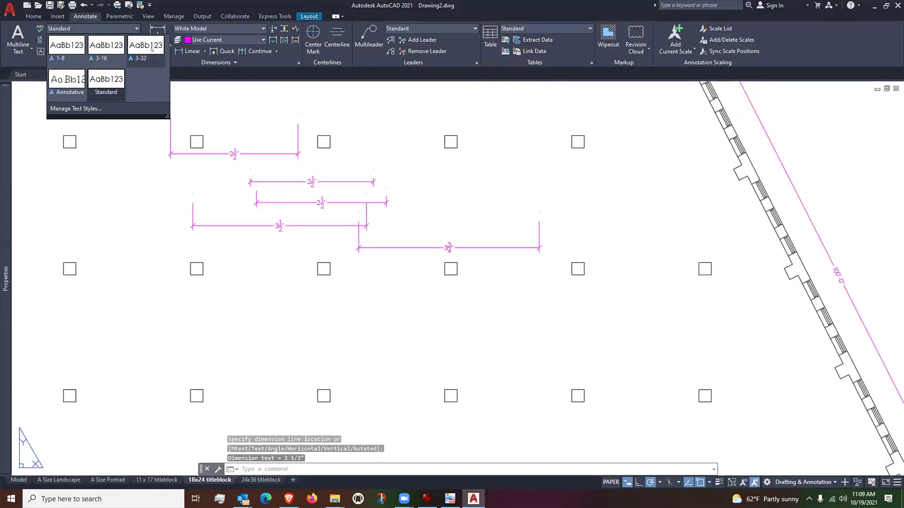
left_click(151, 49)
key("Return")
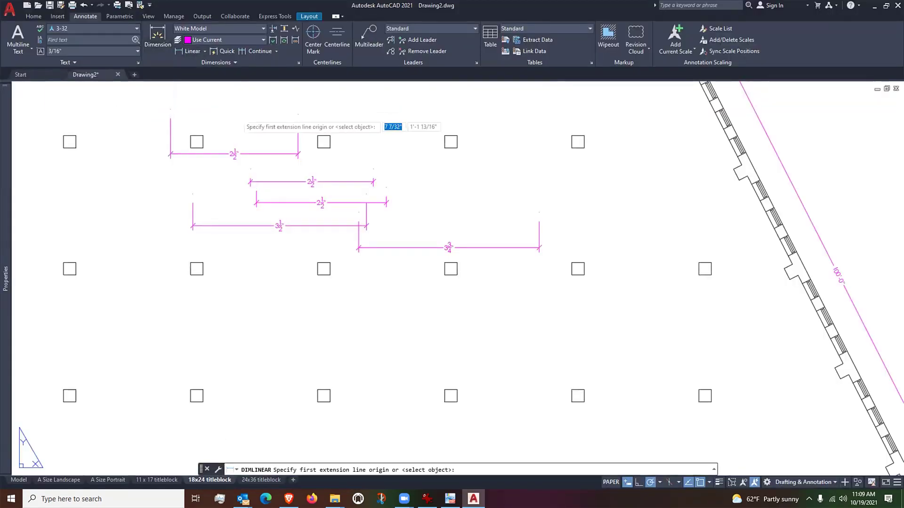
left_click(233, 114)
left_click(359, 114)
left_click(365, 127)
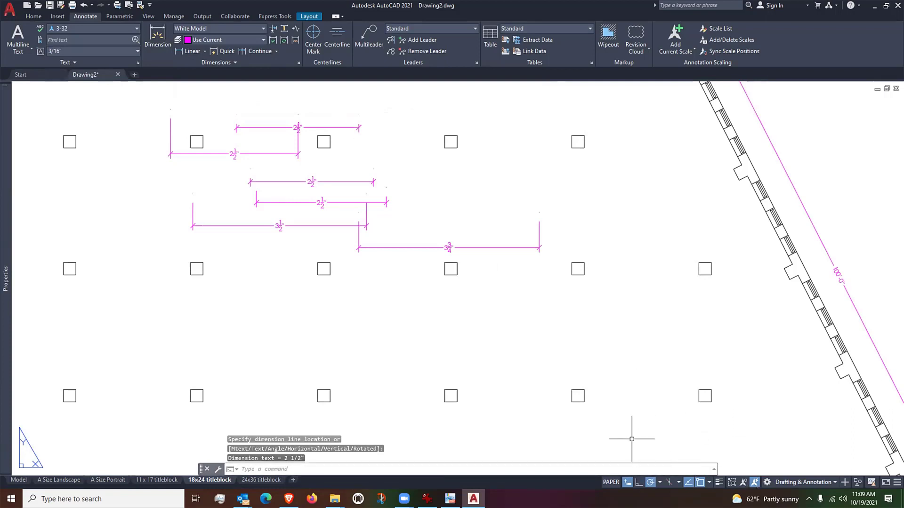
key("Escape")
Select the floor plan viewport and set its scale to 1/4" = 1'-0"
scroll(626, 377, "down", 4)
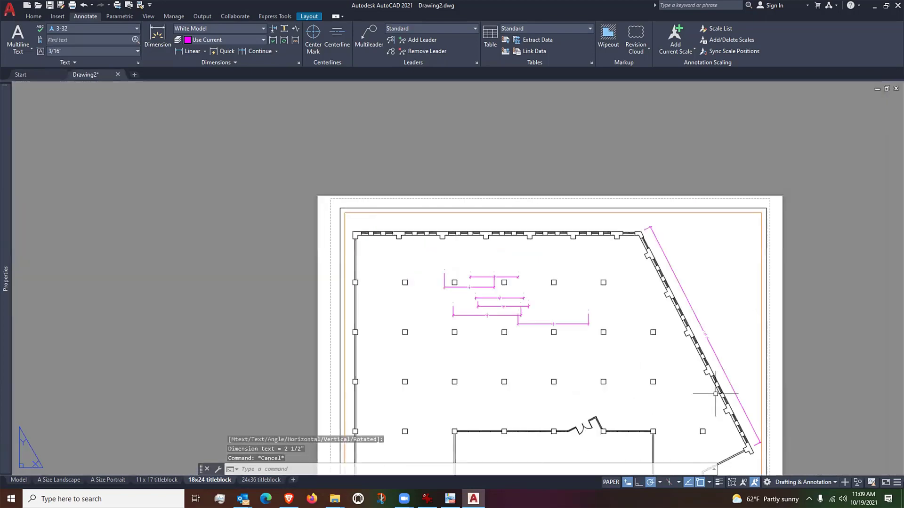
scroll(715, 394, "up", 2)
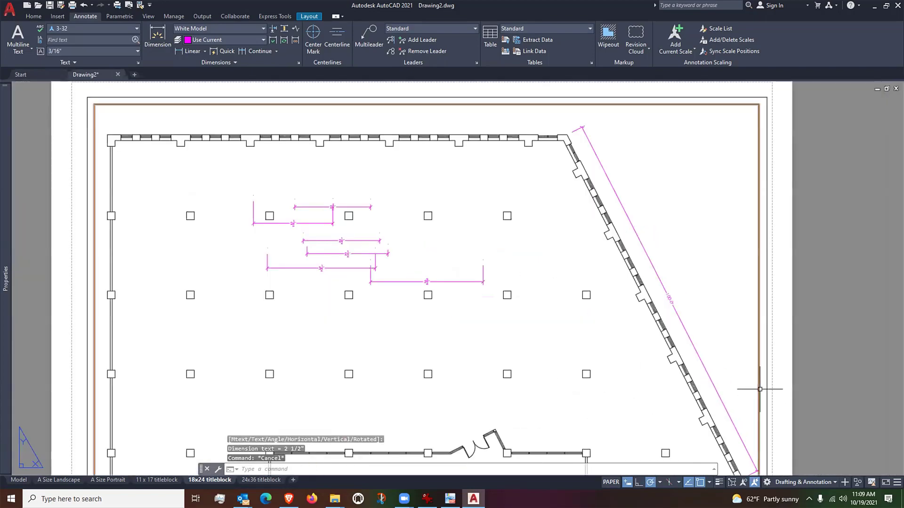
left_click(758, 388)
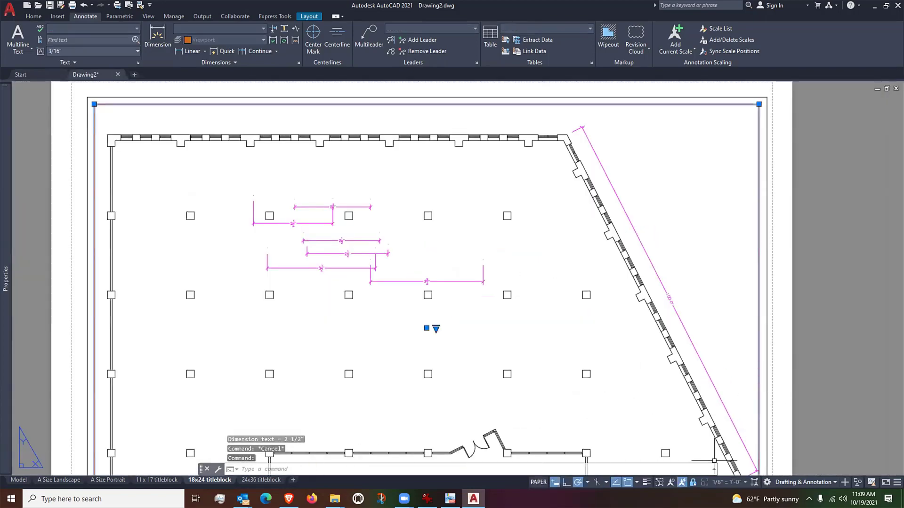
left_click(742, 481)
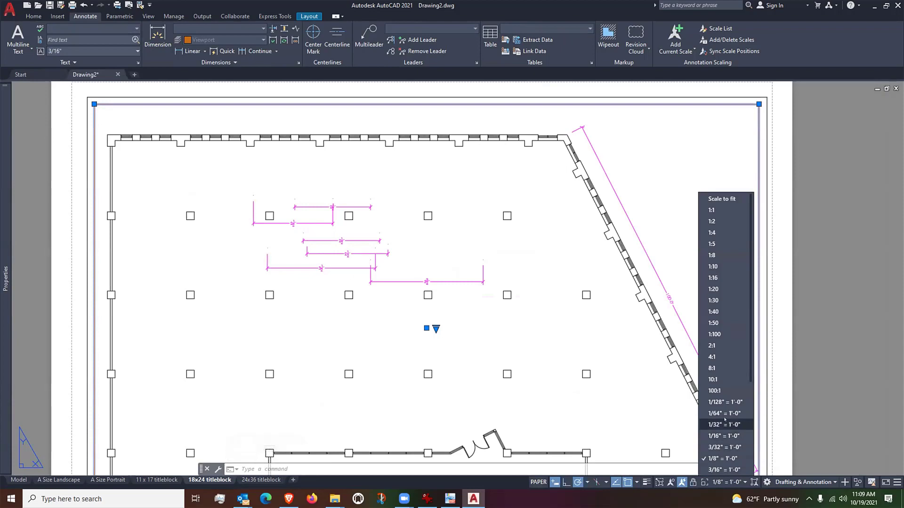
scroll(724, 442, "down", 1)
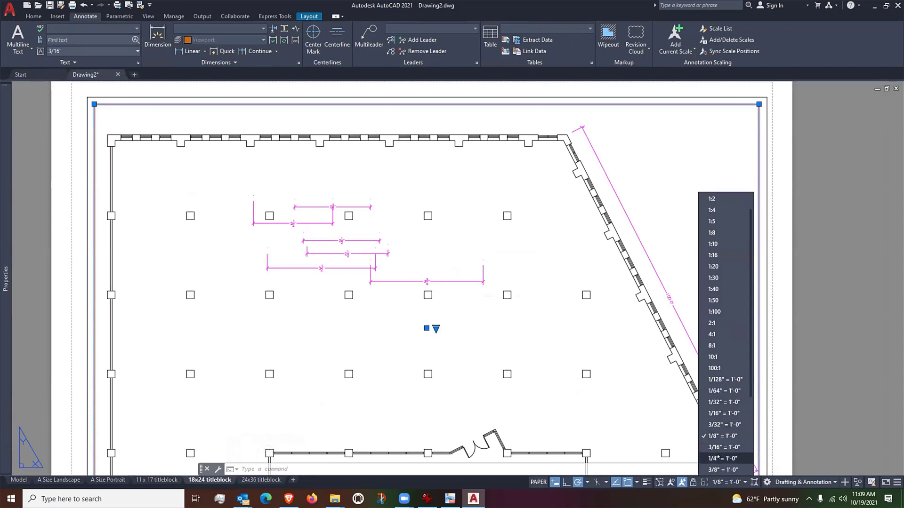
left_click(723, 459)
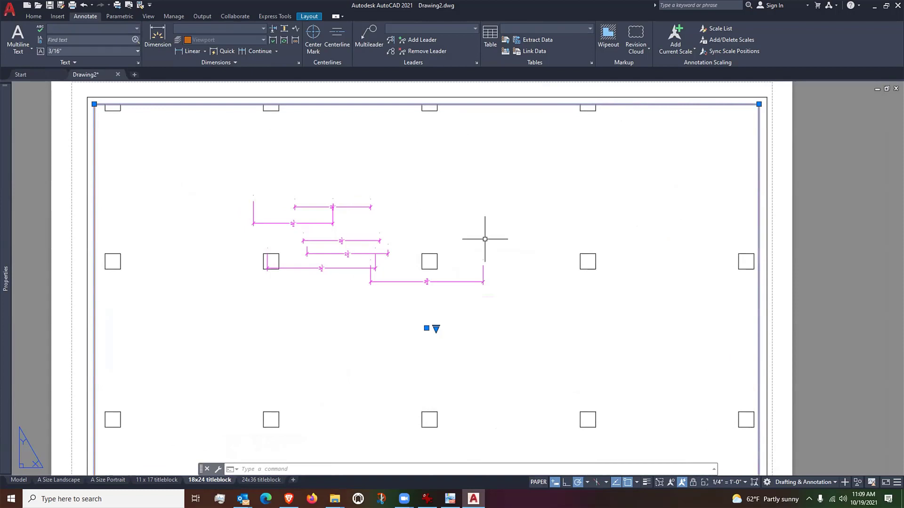
Undo the last scale change of the floor plan viewport and stay in paper space
key("ctrl+z")
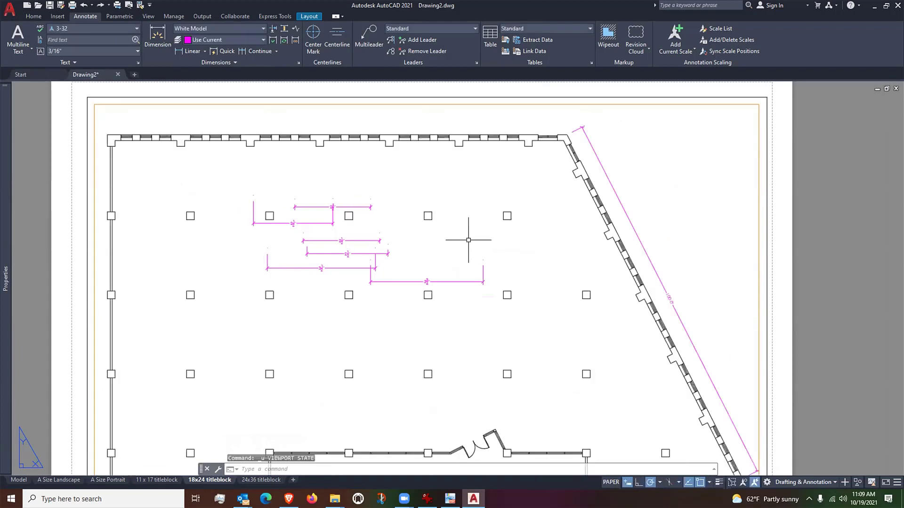
key("Escape")
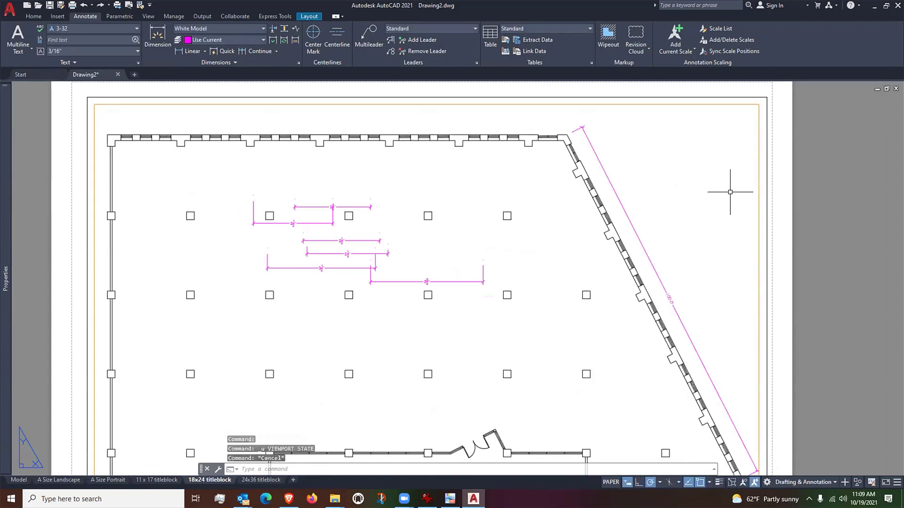
double_click(728, 191)
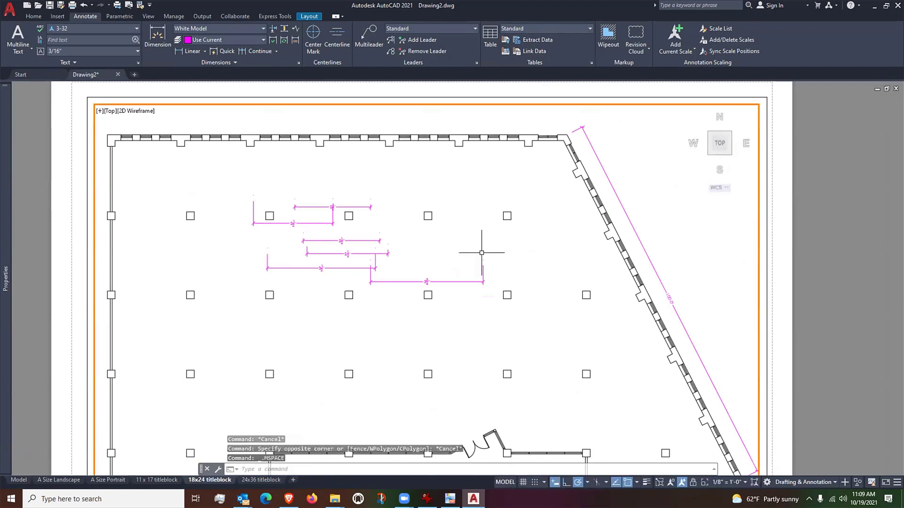
double_click(817, 172)
Erase all six magenta test dimensions placed in paper space over the interior columns
left_click(477, 235)
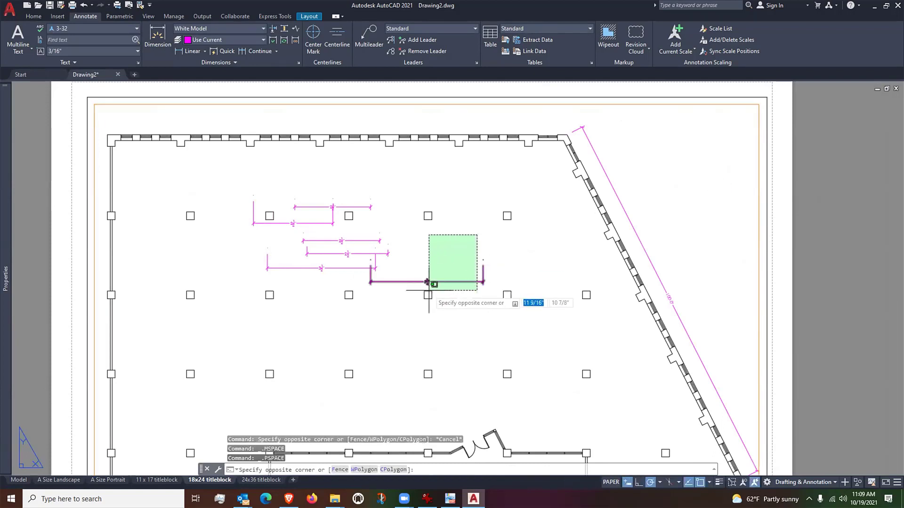
key("Escape")
left_click(209, 184)
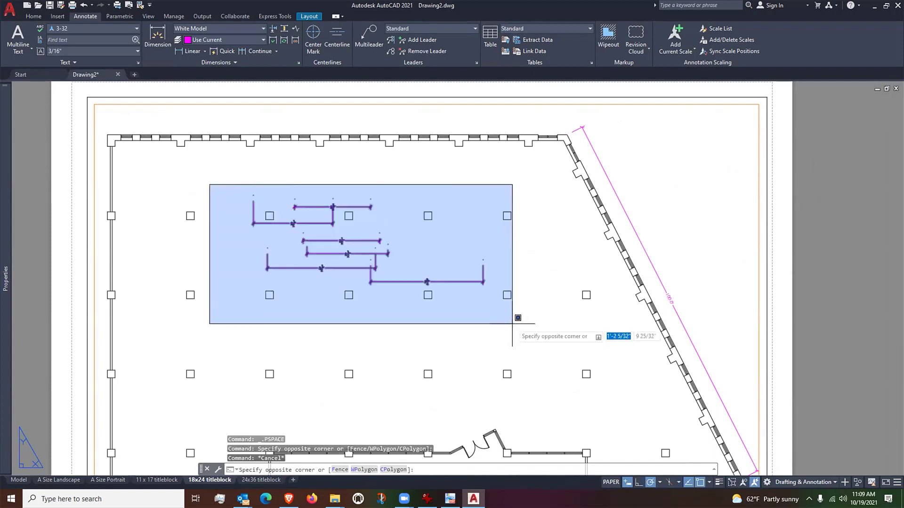
left_click(510, 319)
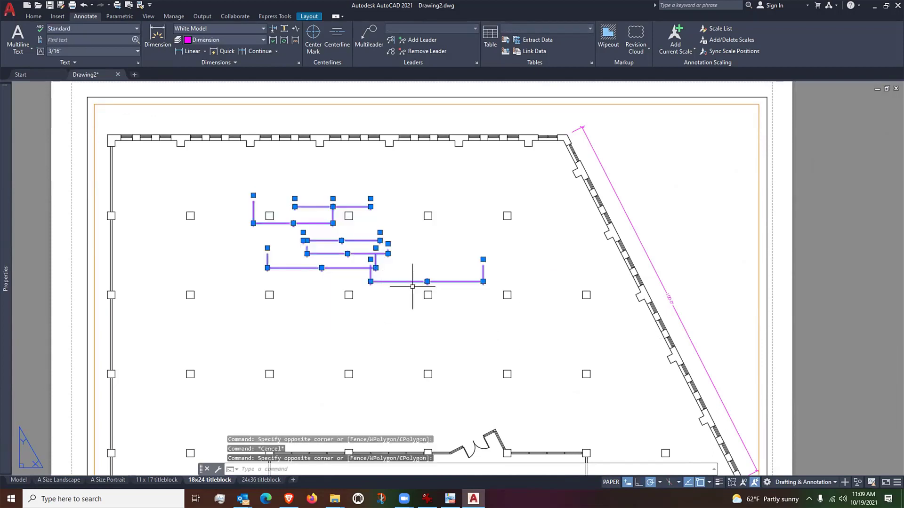
left_click(629, 216)
left_click(630, 218)
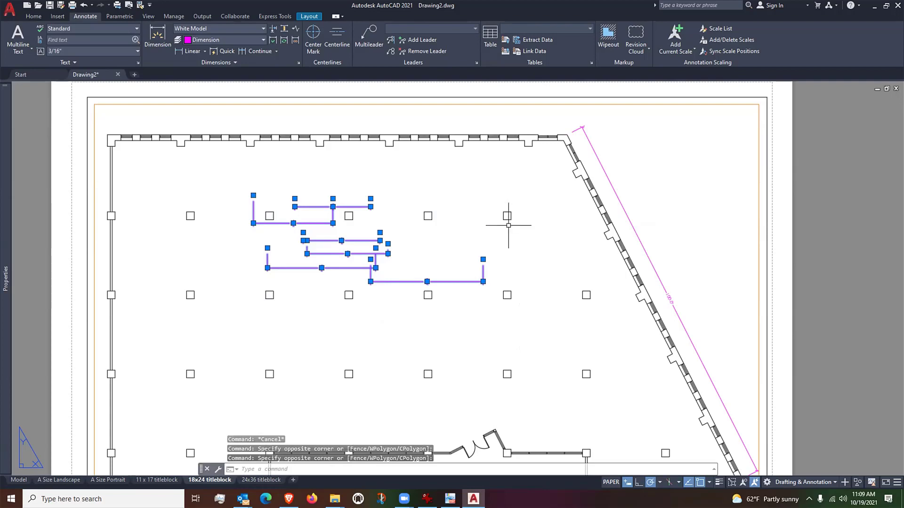
key("Delete")
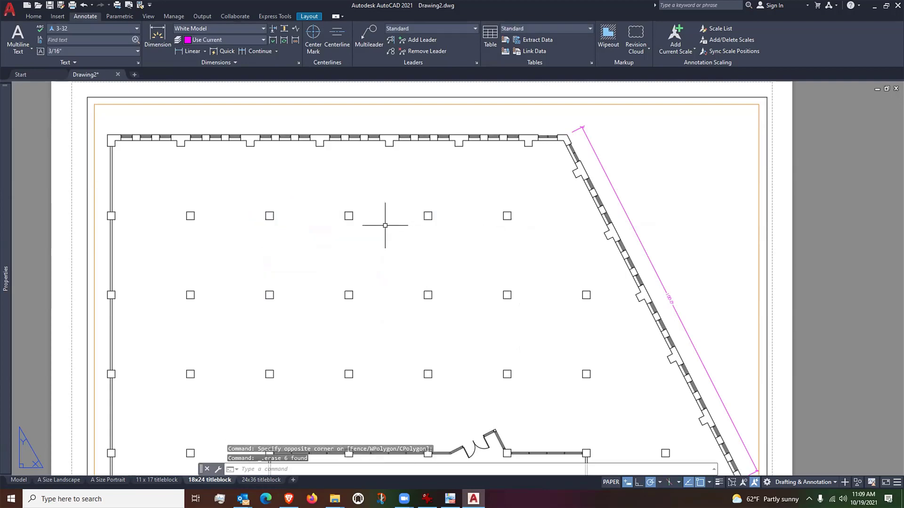
Activate the floor plan viewport and place a linear dimension about 19'-4" long between the top two interior column rows, near the angled wall
scroll(391, 235, "down", 3)
scroll(512, 236, "up", 2)
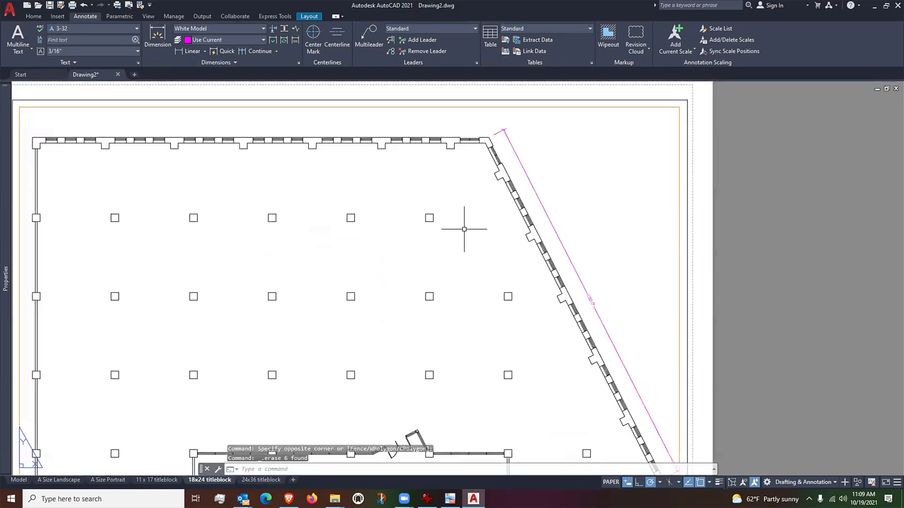
double_click(585, 206)
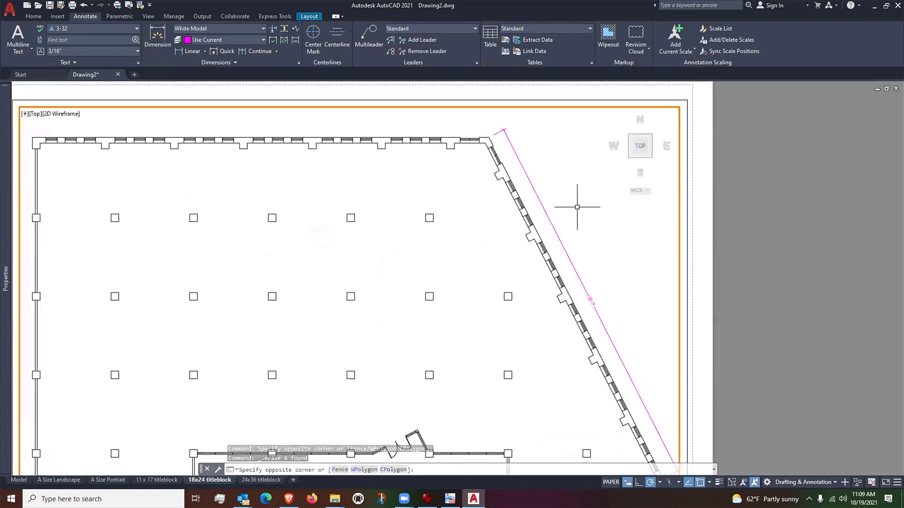
left_click(565, 244)
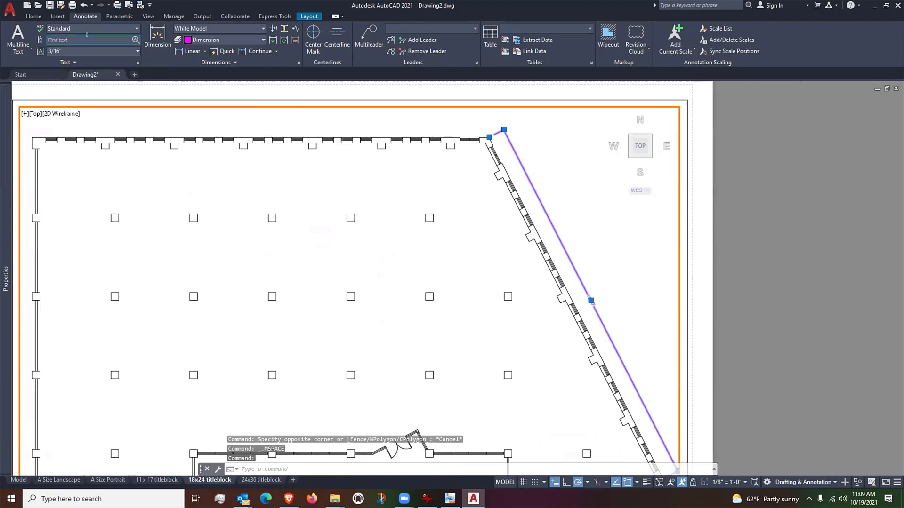
left_click(191, 53)
left_click(434, 262)
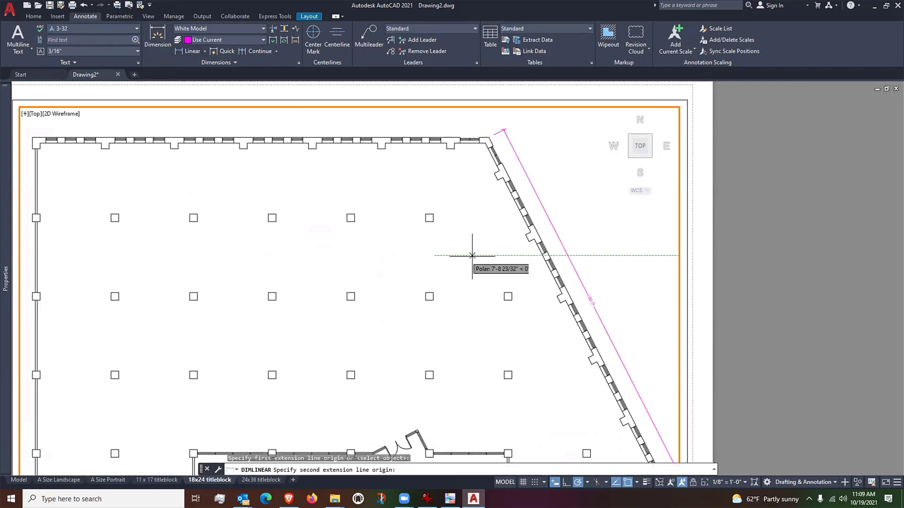
left_click(509, 262)
left_click(500, 273)
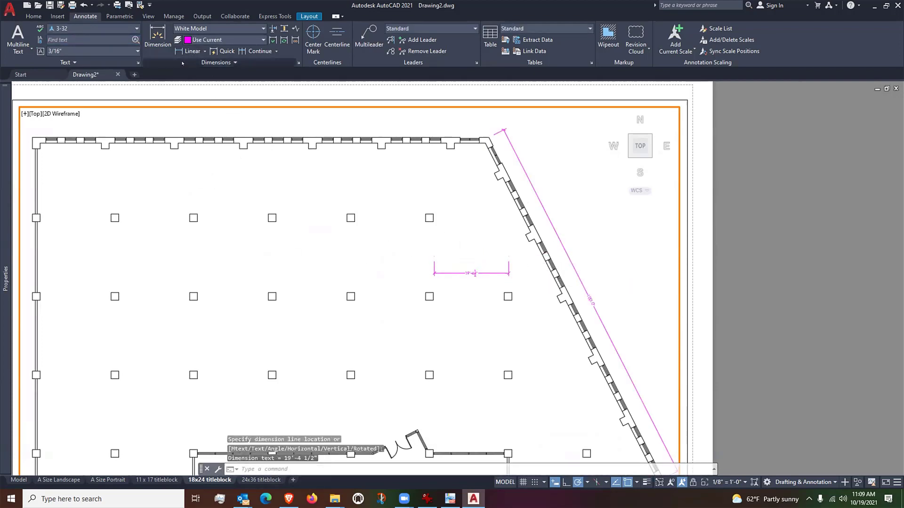
Set the text style to Standard and place a linear dimension about 22'-2" long just below the second interior column row
left_click(131, 29)
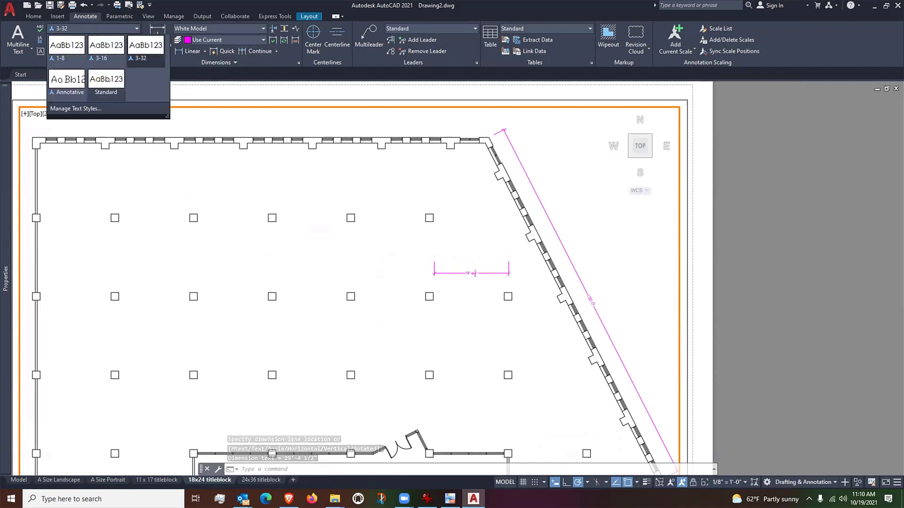
left_click(105, 79)
left_click(188, 51)
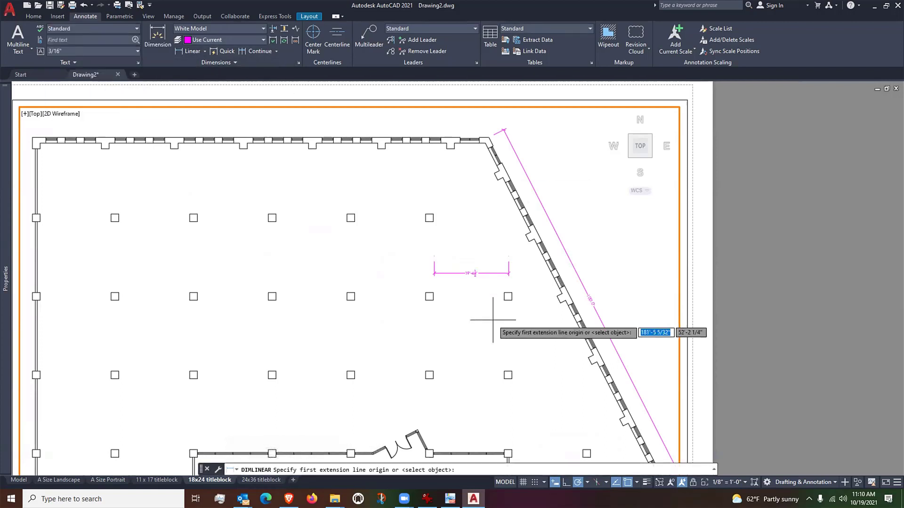
left_click(445, 312)
left_click(530, 312)
left_click(526, 331)
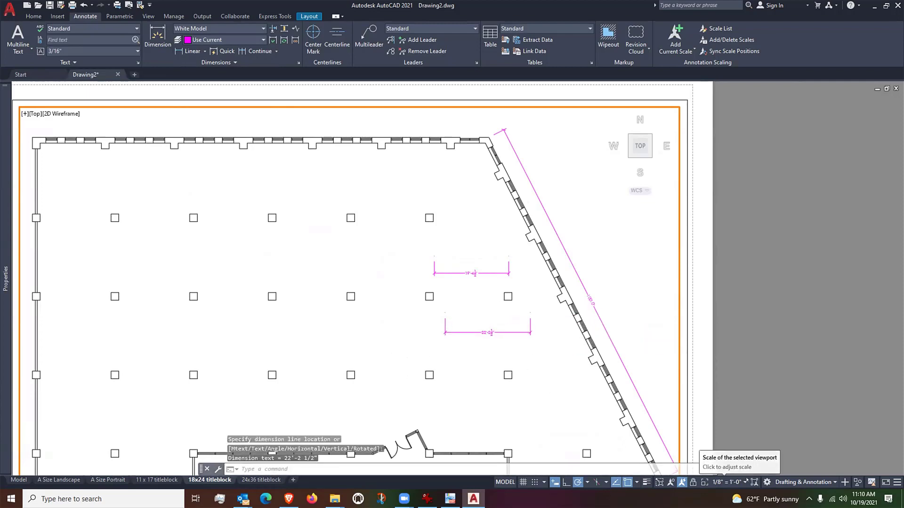
Return to paper space and compare the text of the two new model-space dimensions up close
left_click(745, 482)
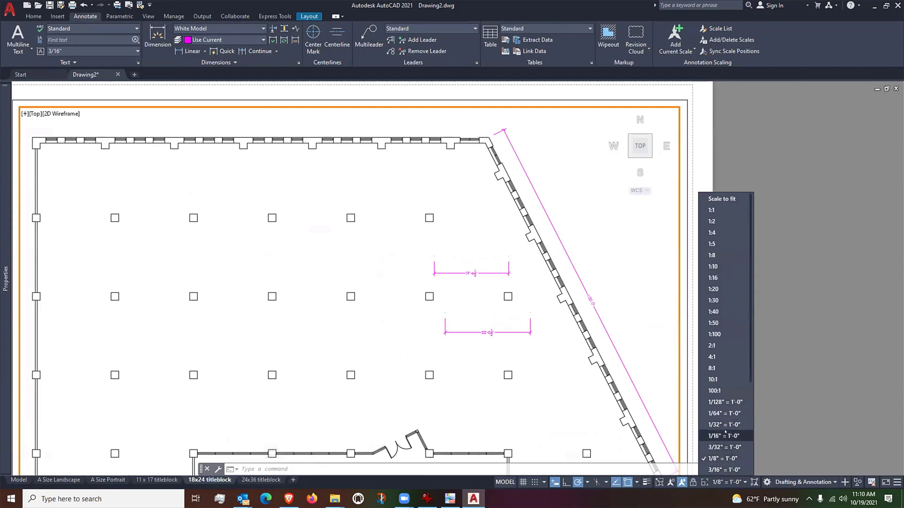
left_click(769, 425)
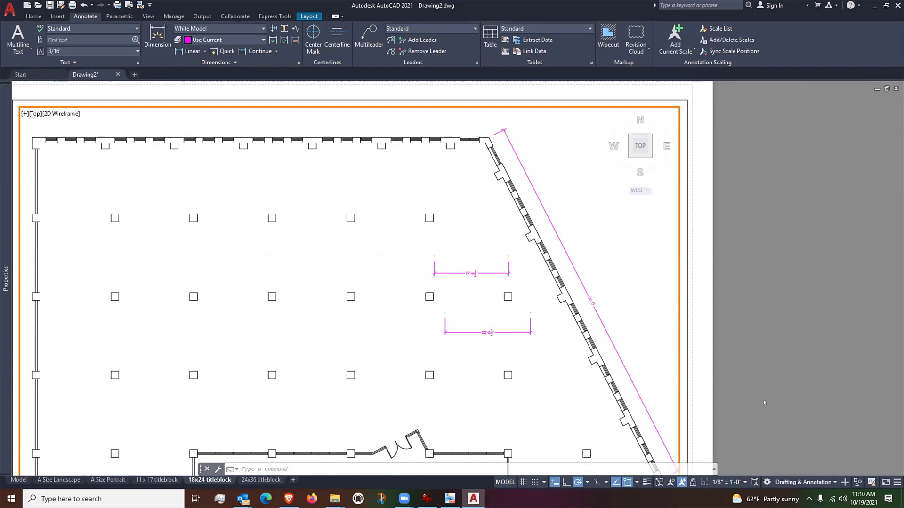
double_click(694, 360)
scroll(485, 319, "up", 1)
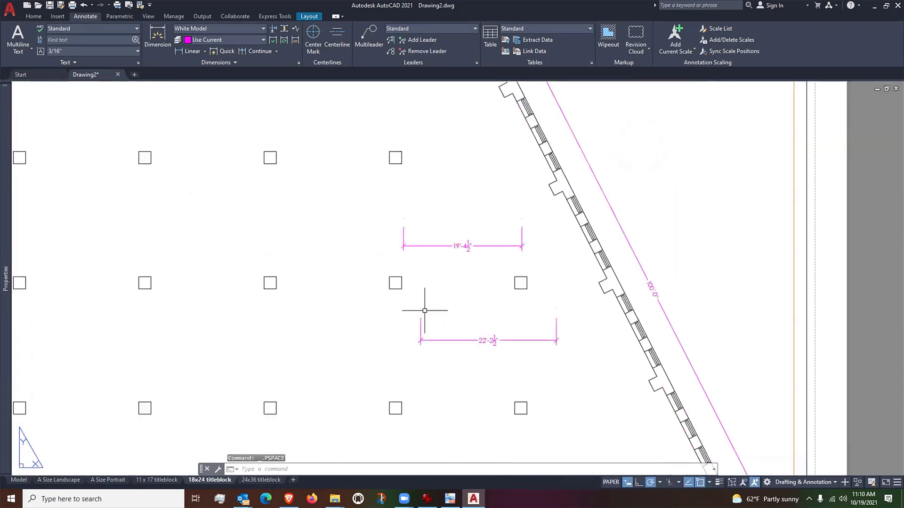
scroll(381, 312, "down", 1)
middle_click_drag(382, 264, 385, 258)
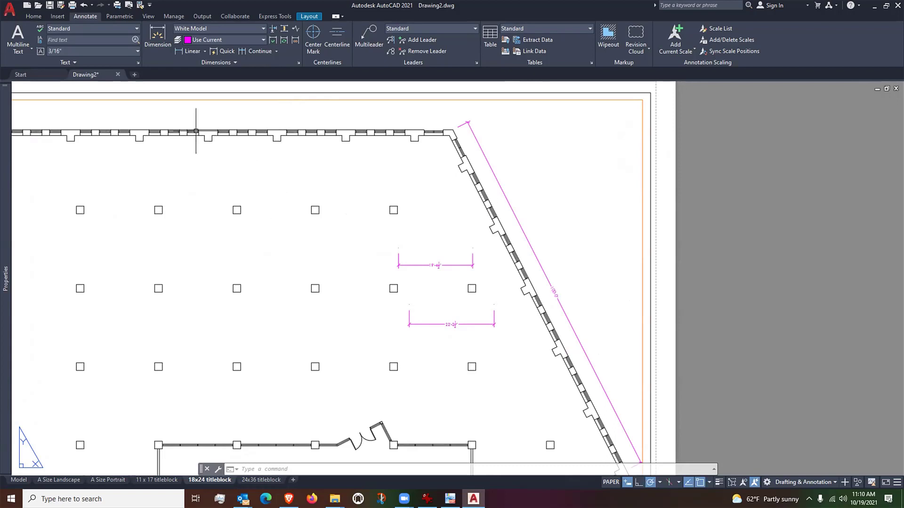
left_click(130, 51)
left_click(130, 51)
left_click(130, 50)
left_click(146, 49)
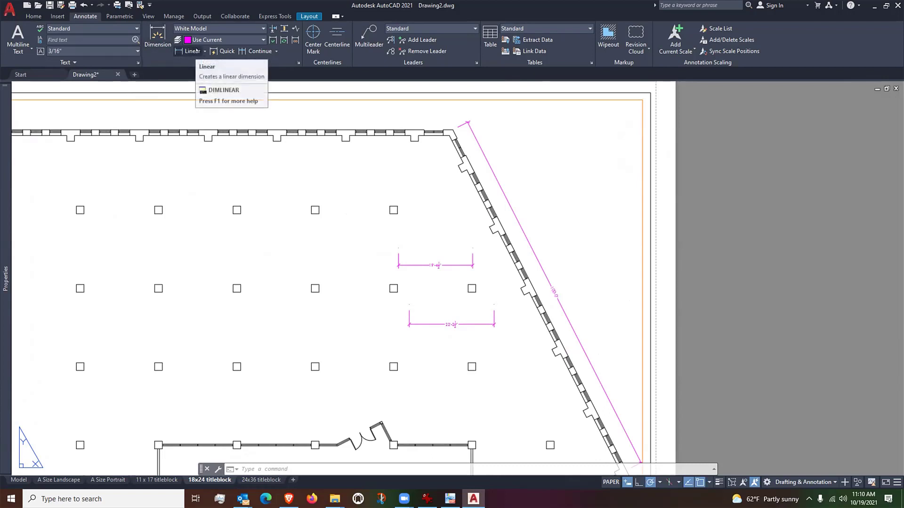
left_click(136, 28)
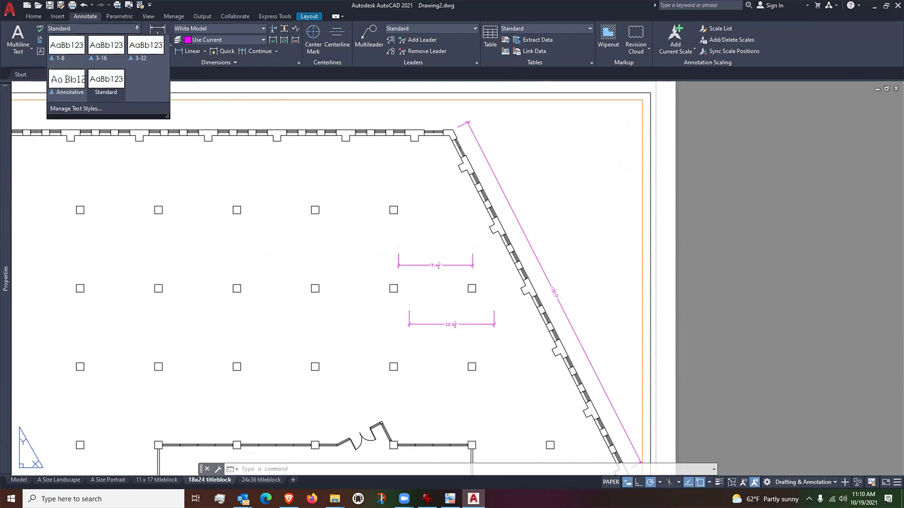
left_click(136, 27)
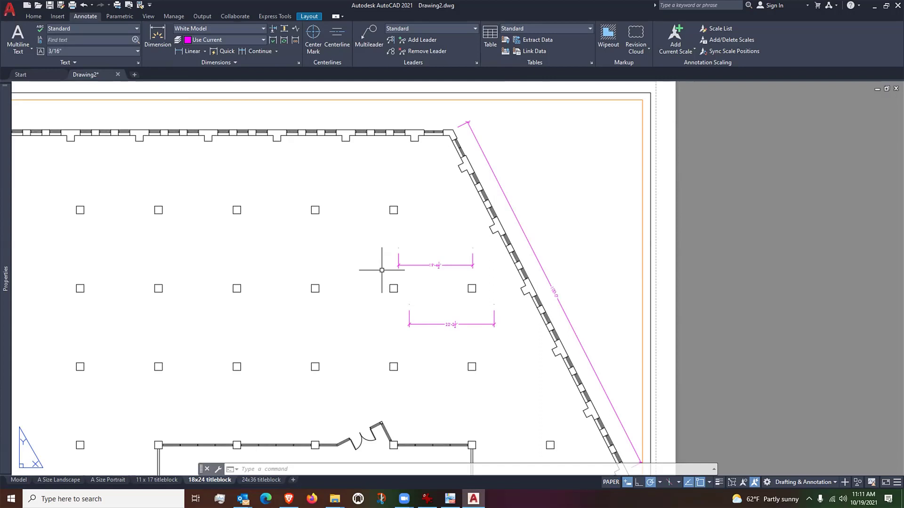
Reactivate the viewport and place a linear dimension about 23' long across the last column of the top interior row, its line just below the row
double_click(611, 186)
left_click(612, 185)
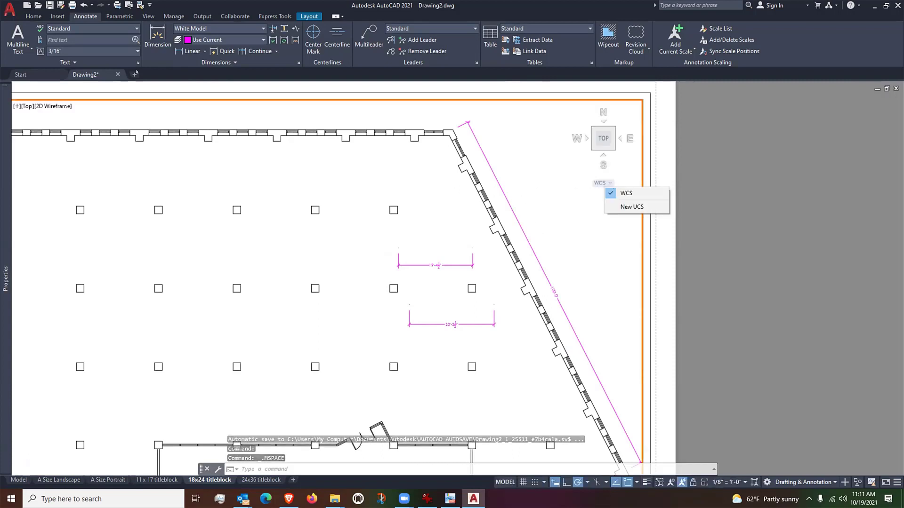
left_click(183, 50)
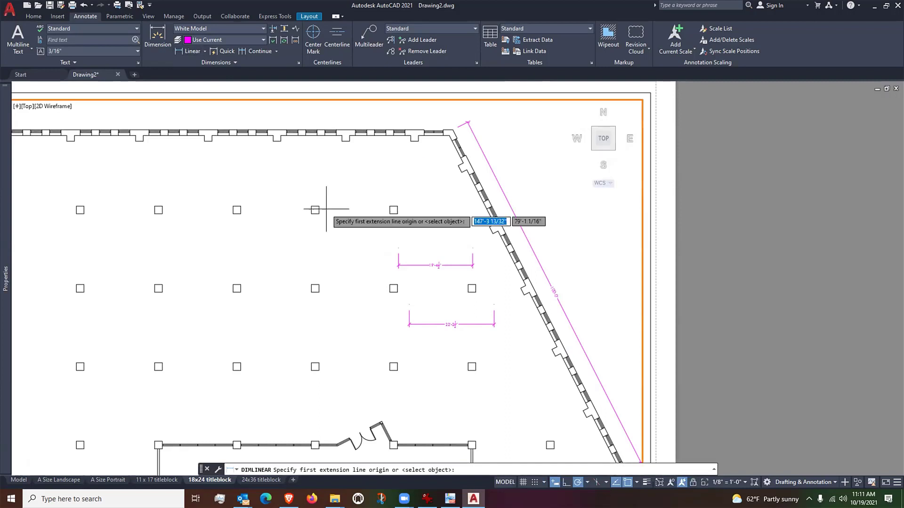
left_click(343, 190)
left_click(429, 190)
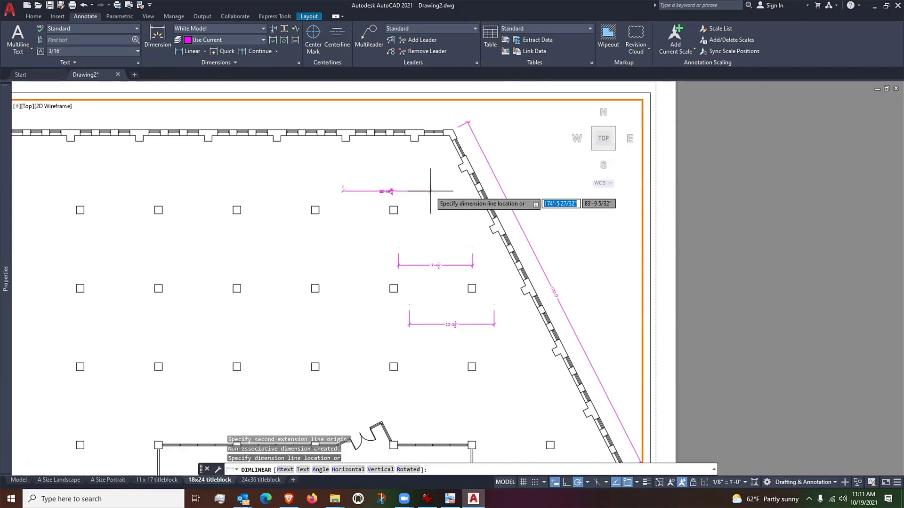
left_click(430, 243)
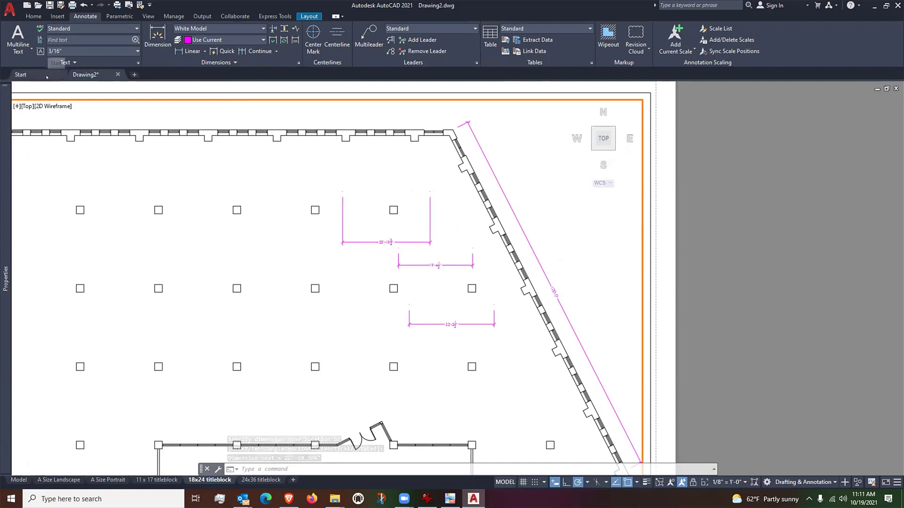
left_click(117, 28)
left_click(117, 28)
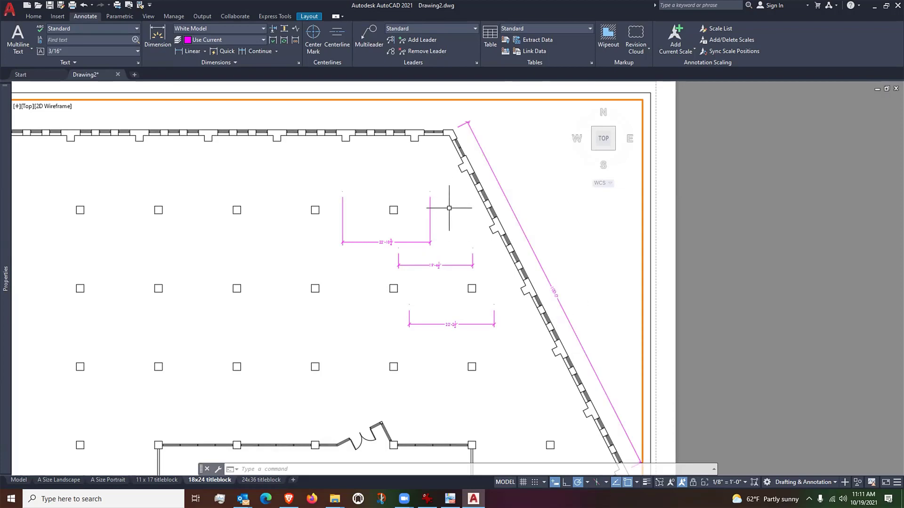
Erase the three horizontal test dimensions from model space and return to paper space
type("e")
key("Return")
left_click(446, 194)
left_click(424, 337)
key("Return")
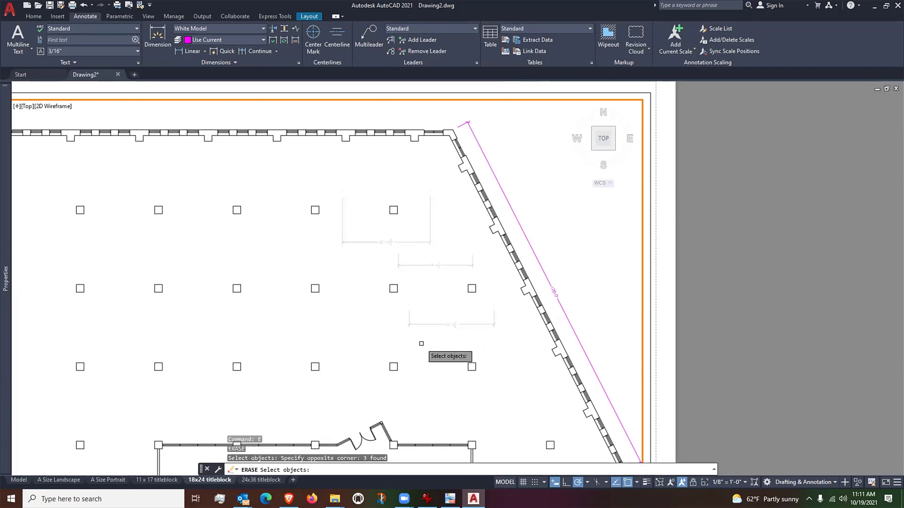
double_click(686, 303)
Select the 100'-0" dimension along the angled wall inside the viewport and check its text style
scroll(690, 306, "down", 4)
scroll(690, 306, "up", 4)
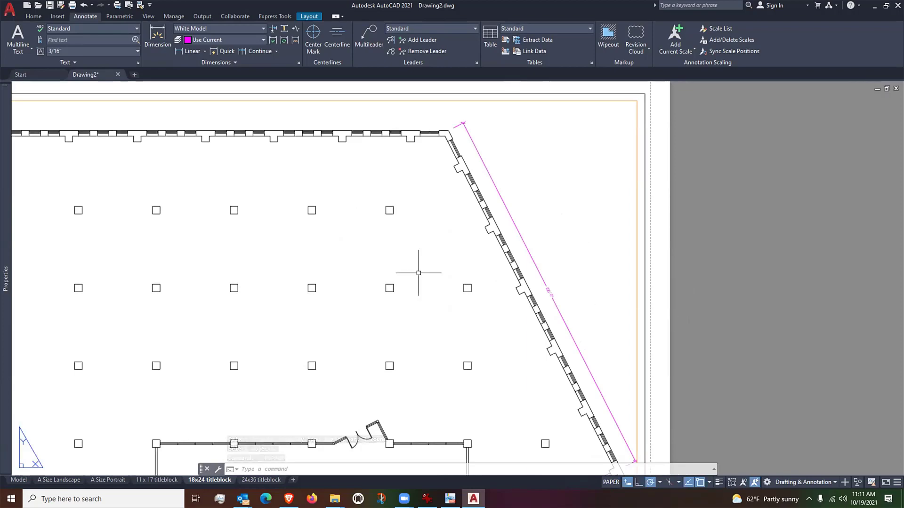
middle_click_drag(393, 269, 502, 279)
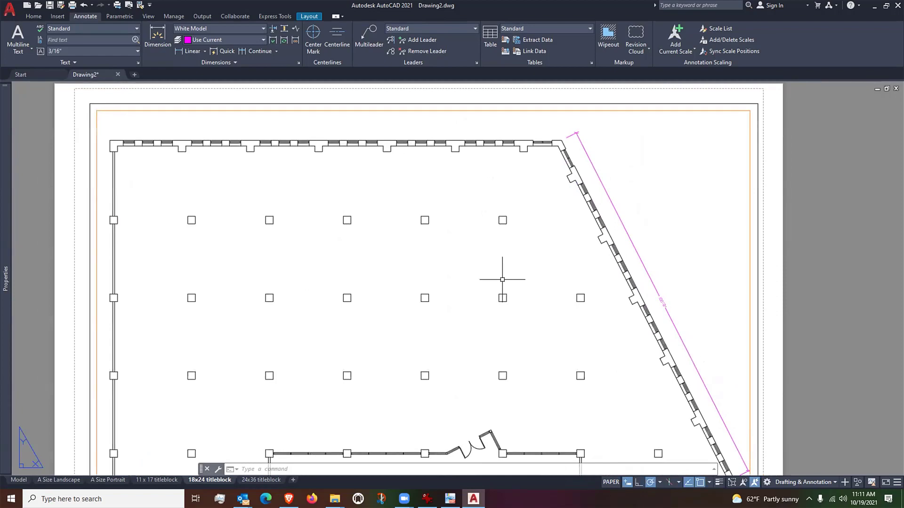
scroll(660, 303, "up", 5)
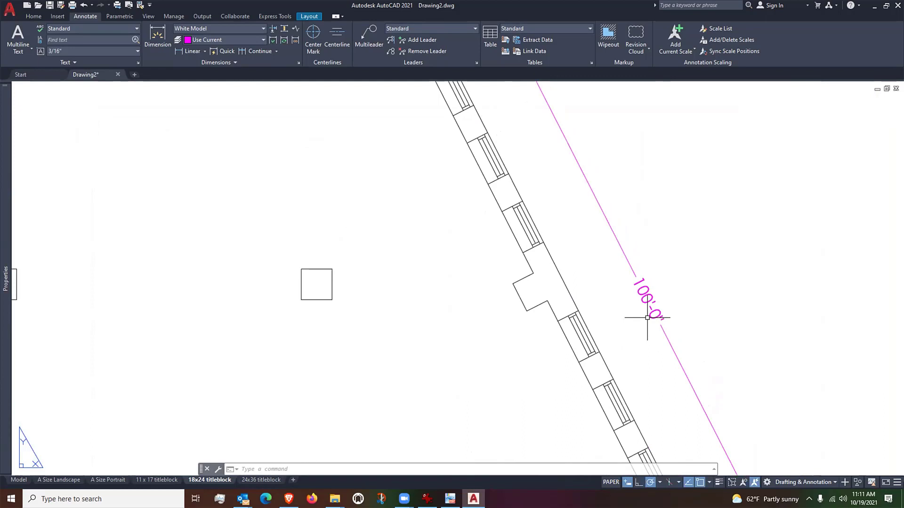
scroll(647, 318, "down", 2)
left_click(645, 302)
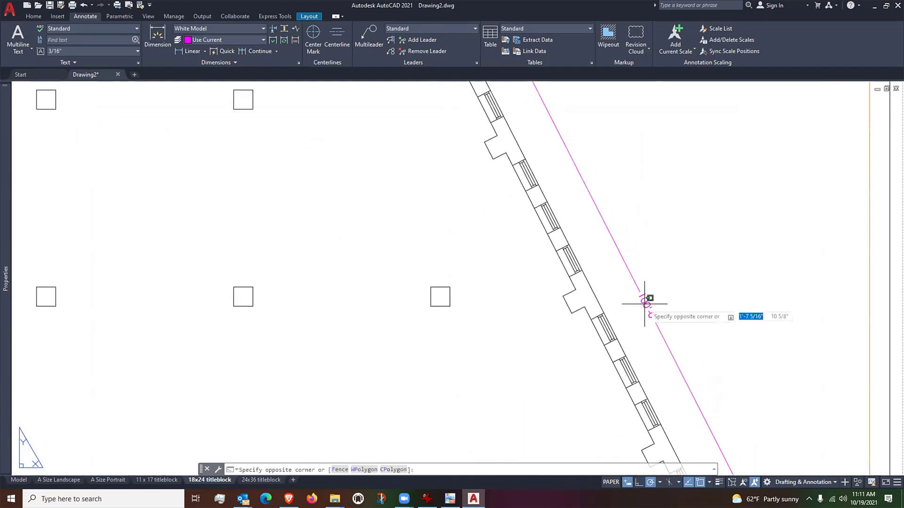
double_click(645, 304)
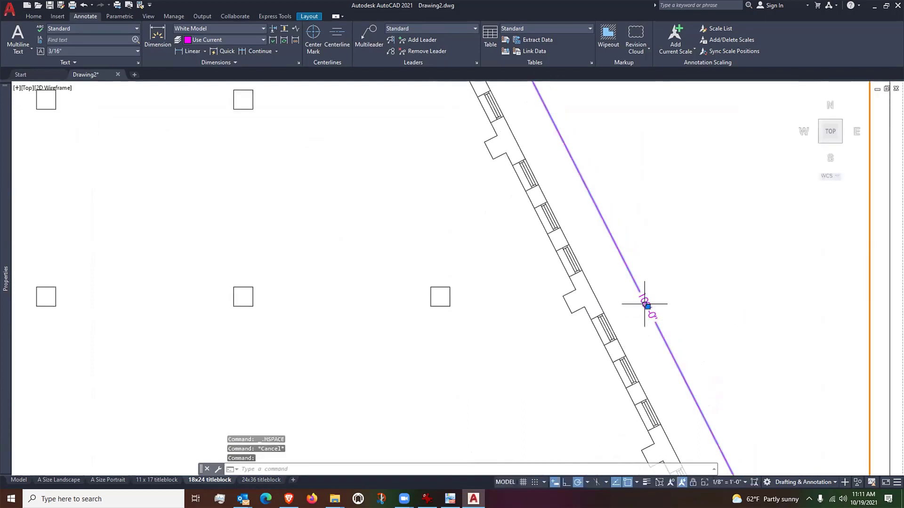
left_click(137, 29)
left_click(137, 29)
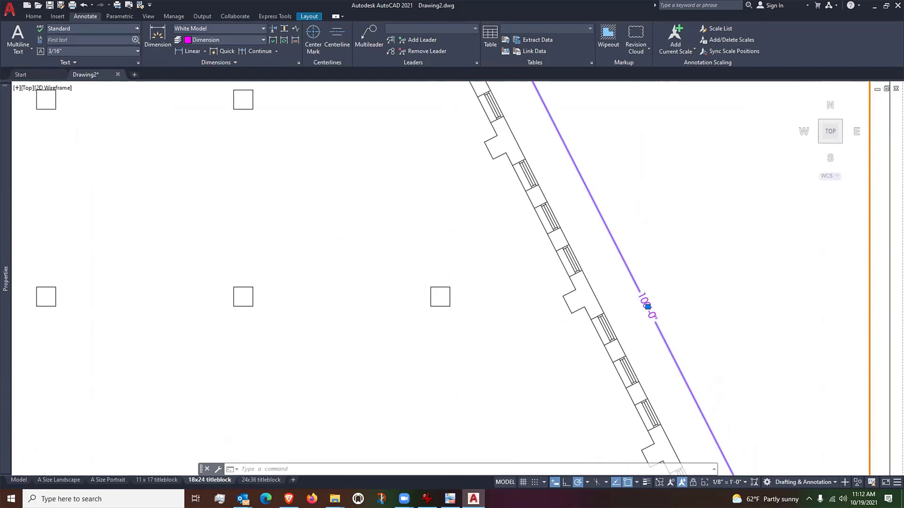
Apply the 3-32 text style to the selected 100'-0" dimension along the angled wall, deselect it and review the available text styles
left_click(136, 28)
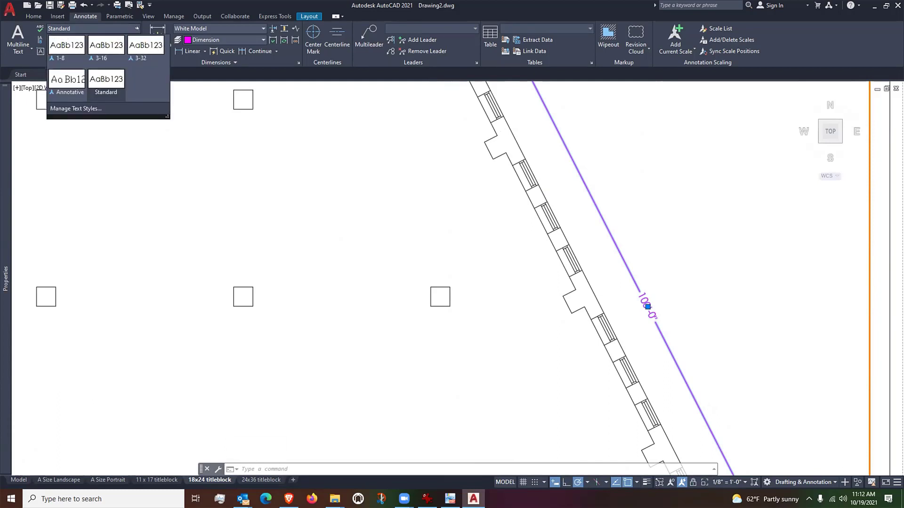
left_click(137, 48)
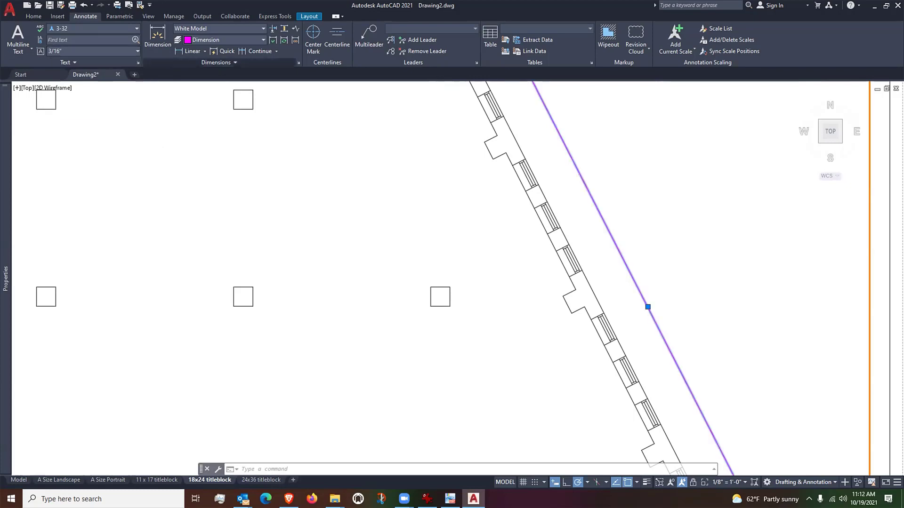
key("Escape")
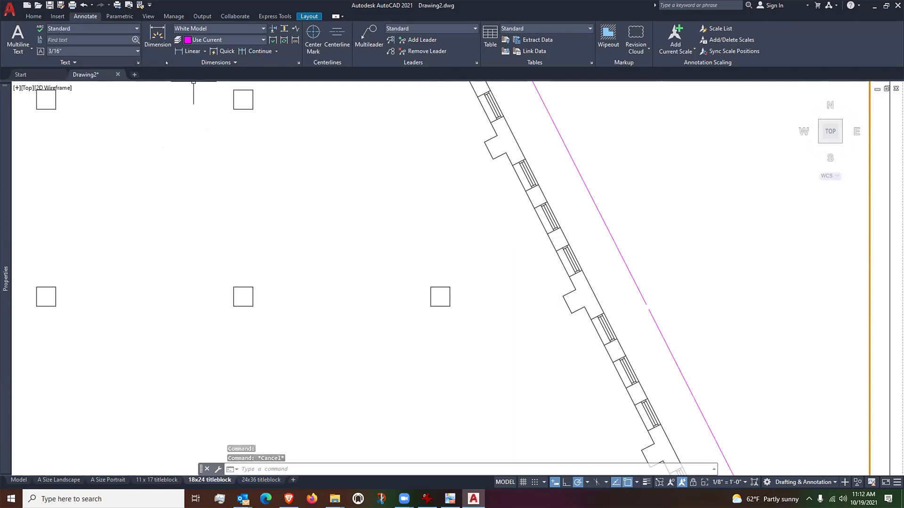
left_click(136, 30)
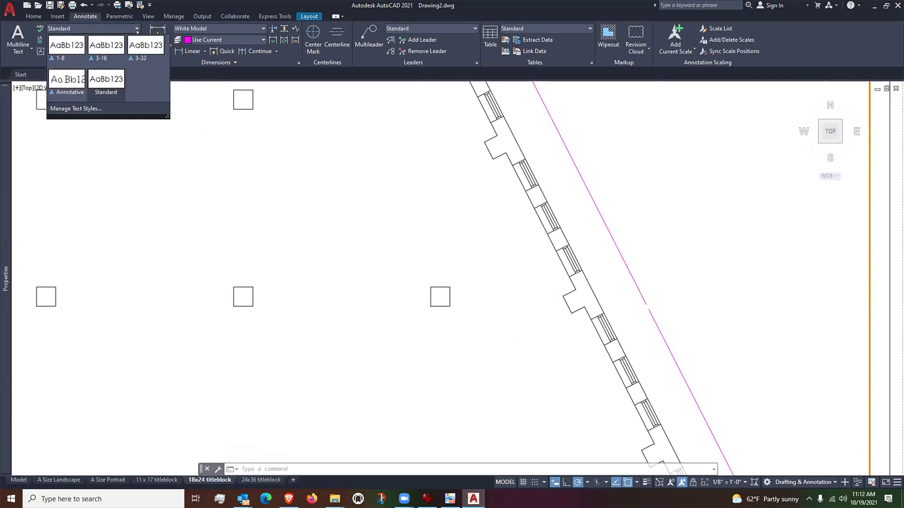
left_click(136, 29)
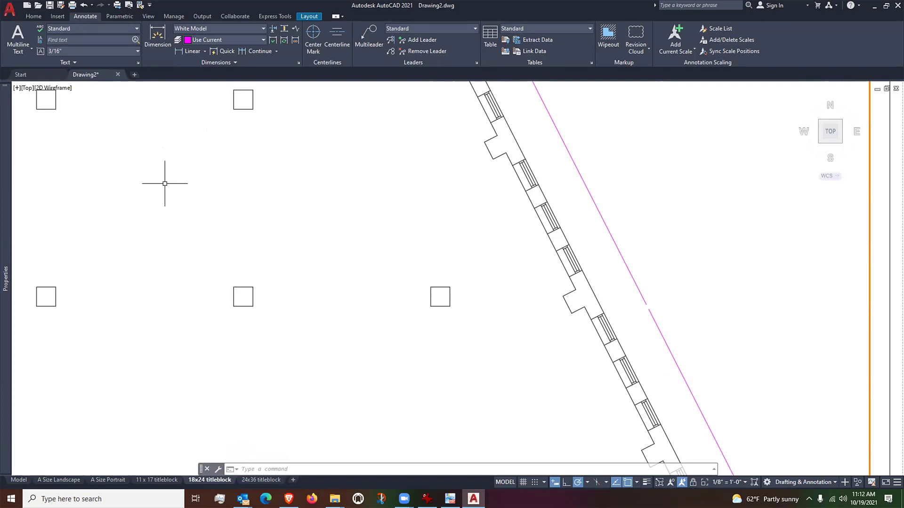
Undo the zooming inside the viewport and the dimension's text style change, going back to paper space
scroll(433, 282, "down", 6)
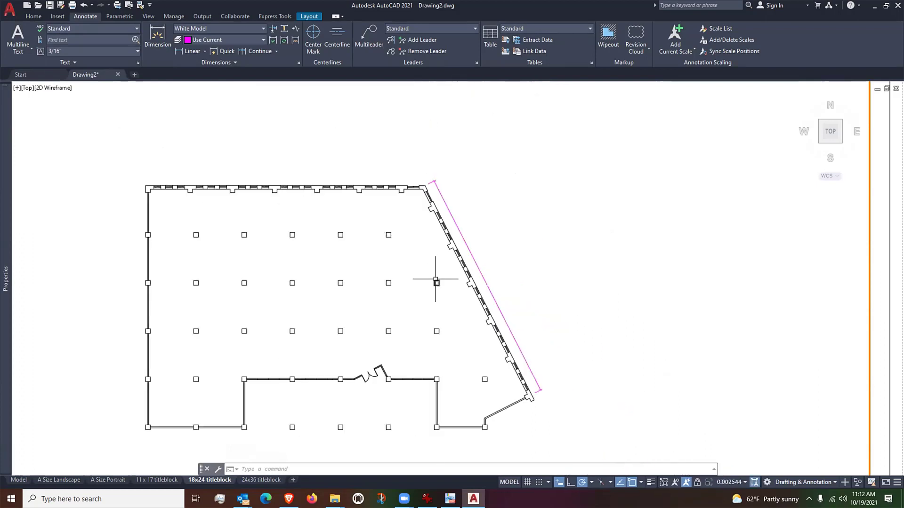
scroll(435, 279, "up", 4)
key("ctrl+z")
key("ctrl+z")
key("ctrl+z")
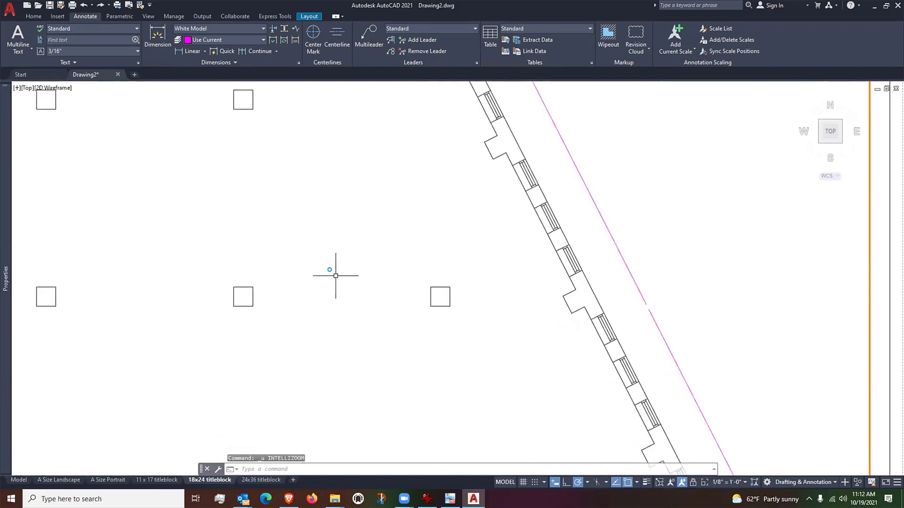
key("ctrl+z")
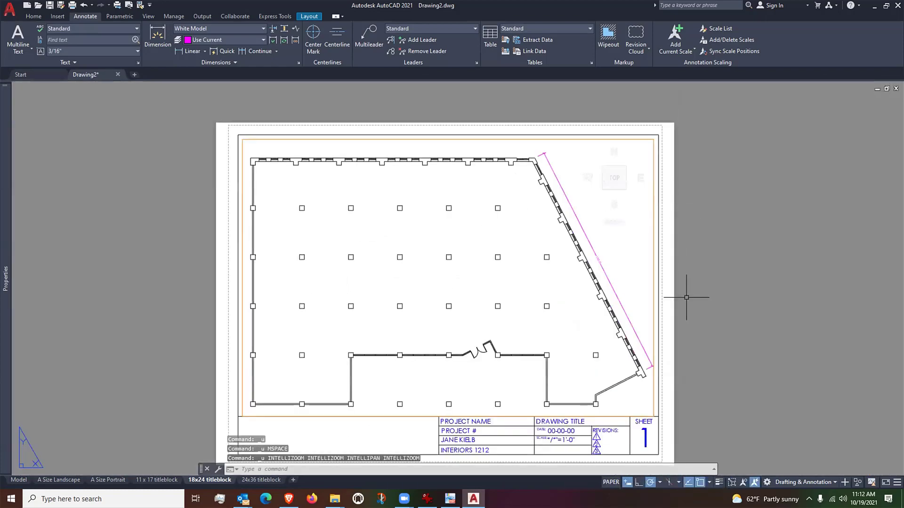
middle_click_drag(686, 305, 674, 268)
left_click(674, 267)
key("Escape")
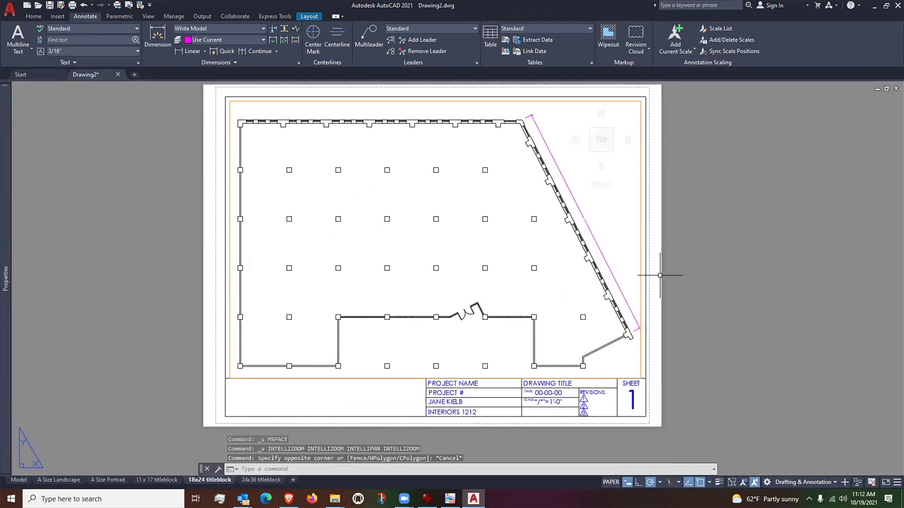
left_click(661, 272)
key("Escape")
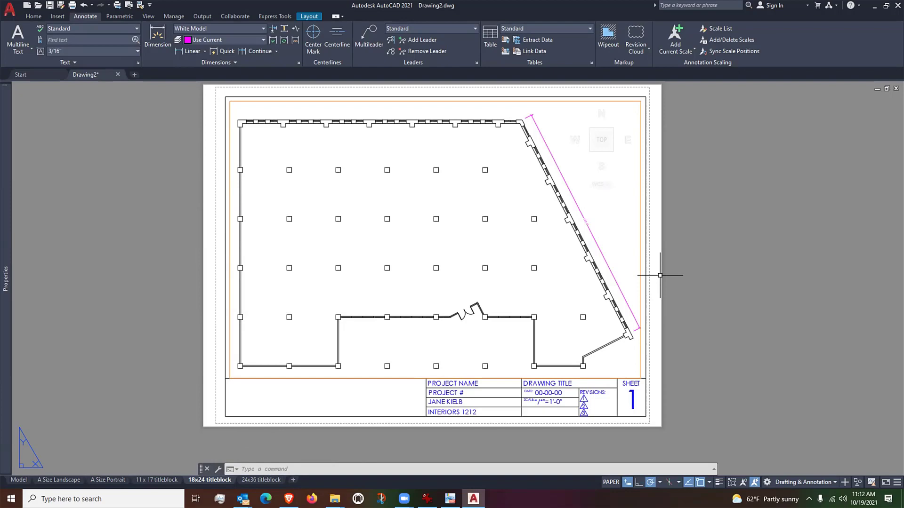
Select the viewport in paper space and stretch its lower-right corner out to the titleblock's right border line
scroll(652, 313, "up", 2)
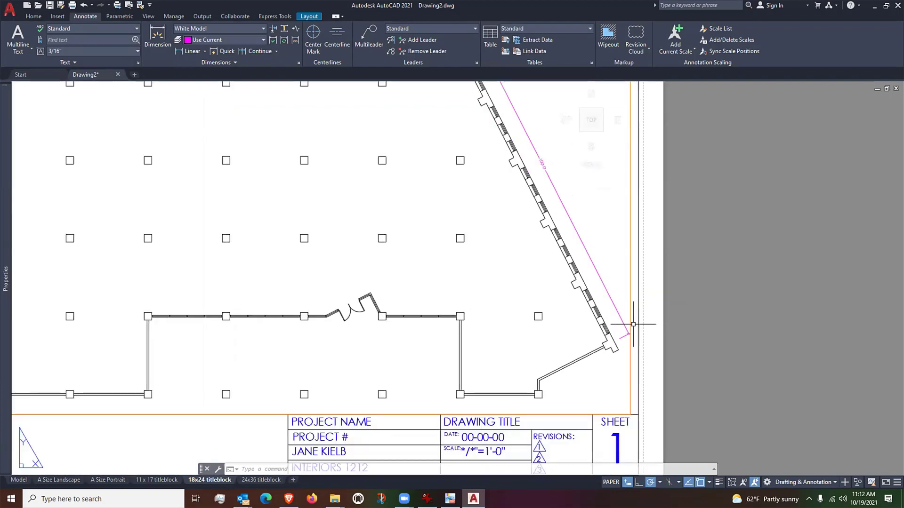
left_click(631, 323)
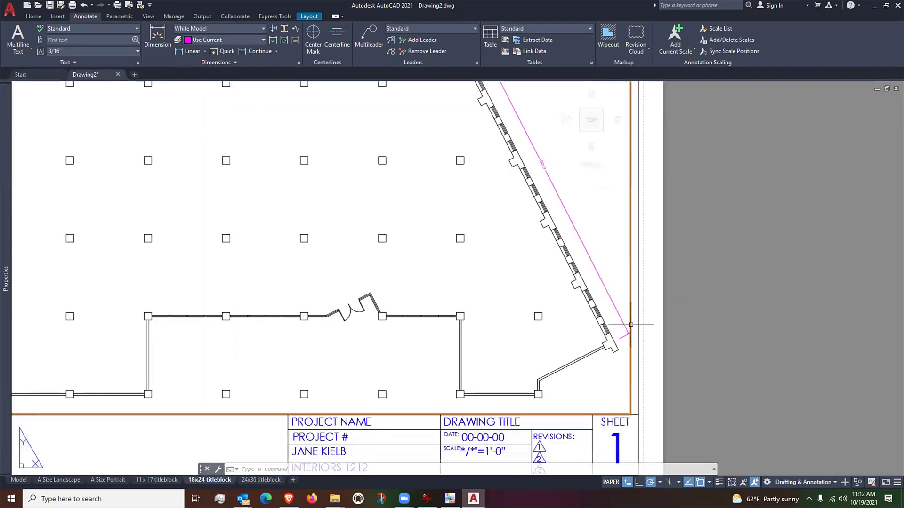
left_click(630, 414)
left_click(638, 414)
scroll(691, 394, "down", 2)
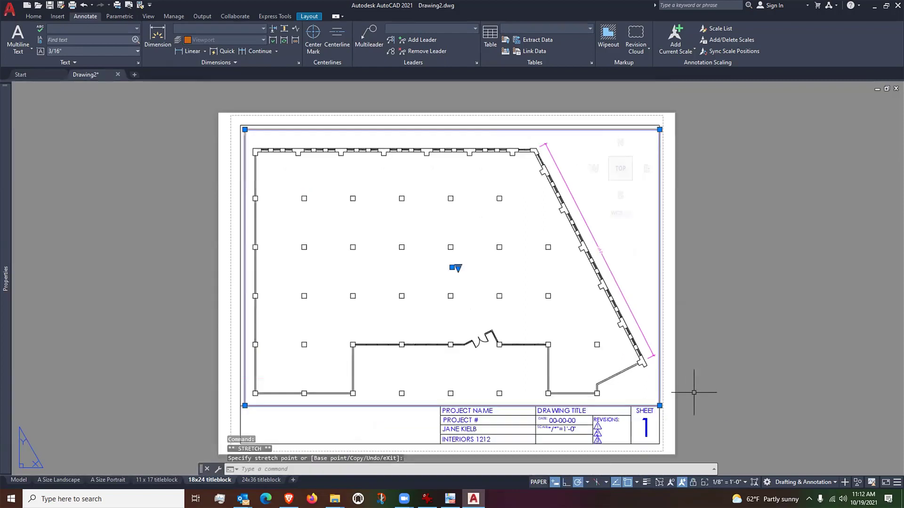
key("Escape")
middle_click_drag(679, 376, 662, 358)
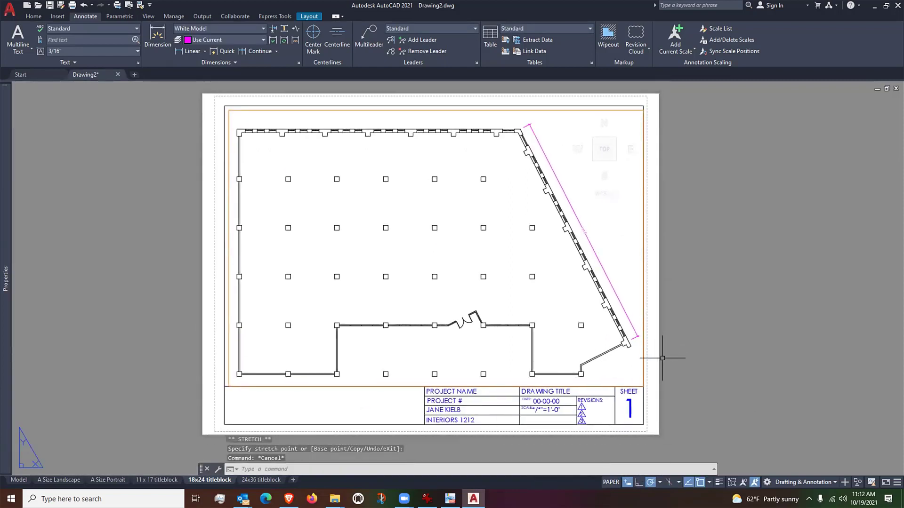
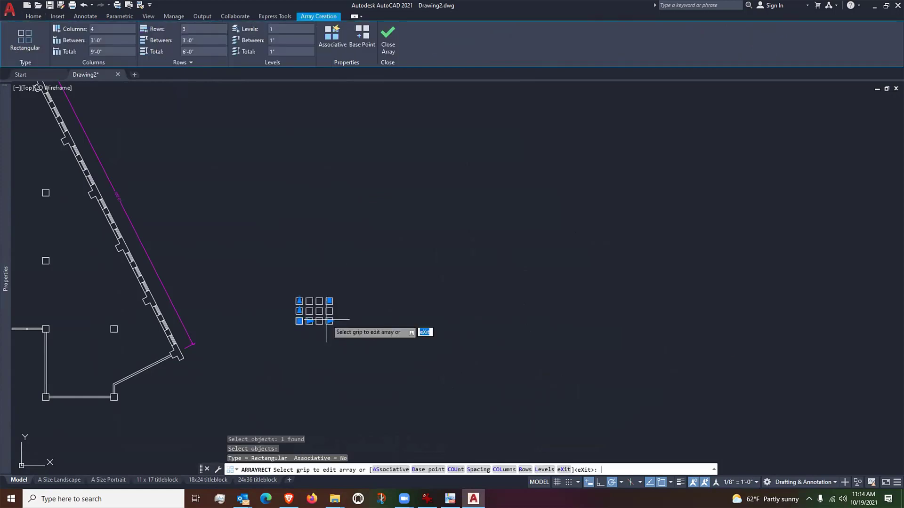
Make the rectangular array of squares with 4 columns and 3 rows associative, finish it and select it as one object
scroll(278, 309, "up", 4)
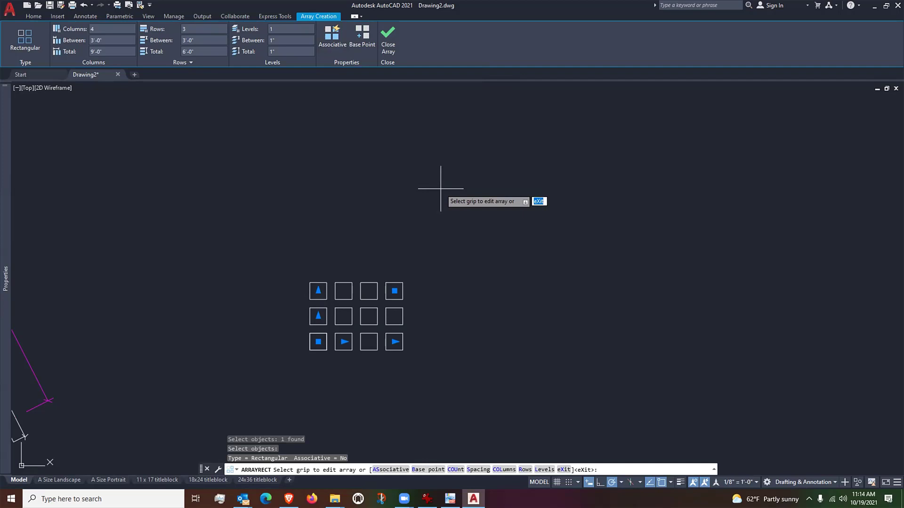
left_click(332, 38)
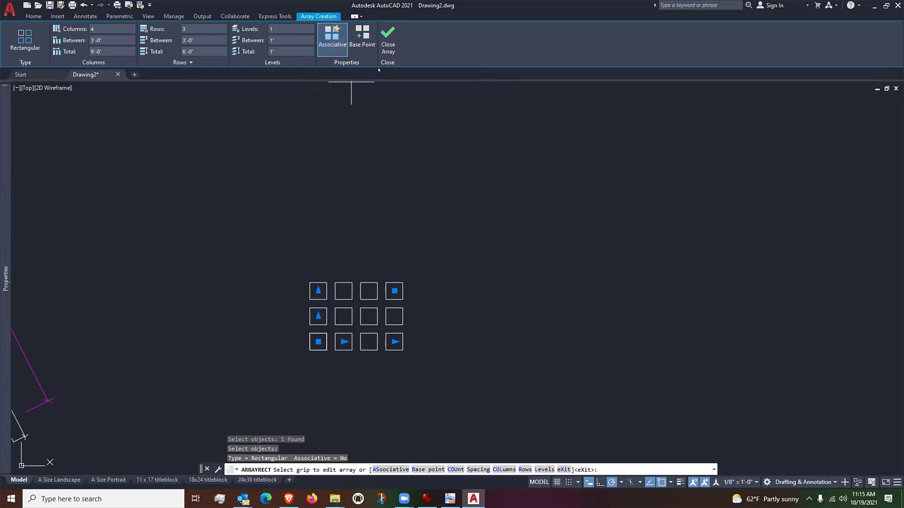
left_click(388, 37)
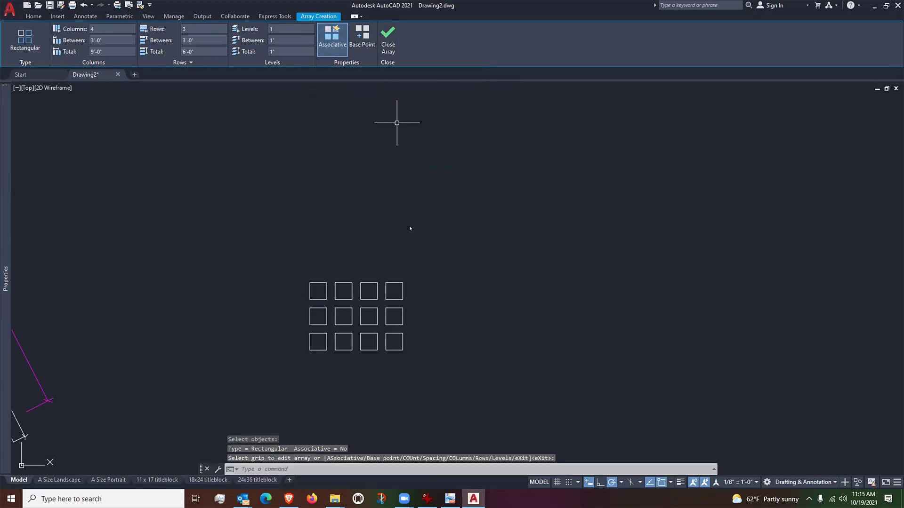
left_click(403, 287)
scroll(320, 342, "up", 2)
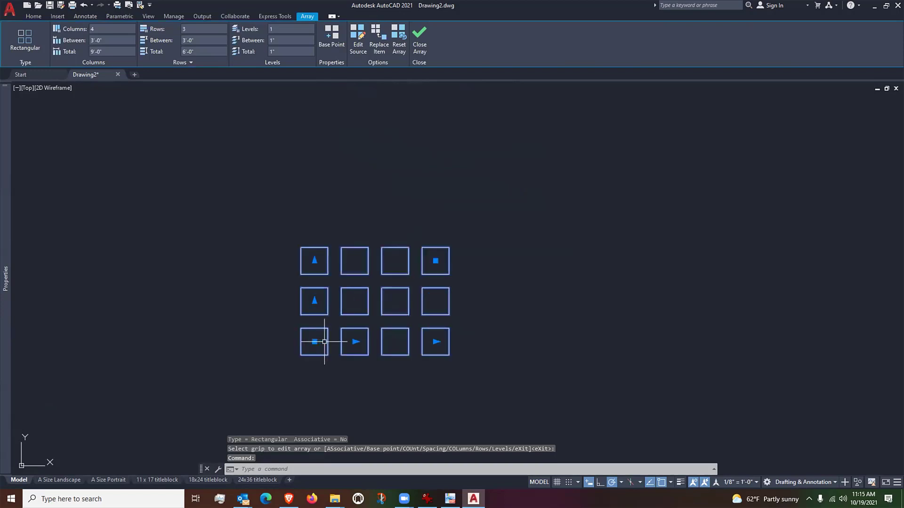
key("Escape")
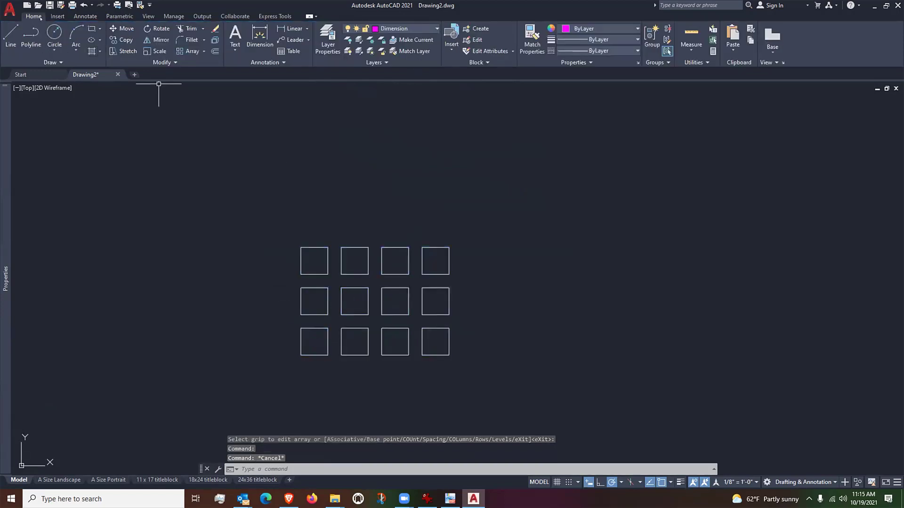
Explode the associative array and select the three squares of its last column individually
left_click(215, 40)
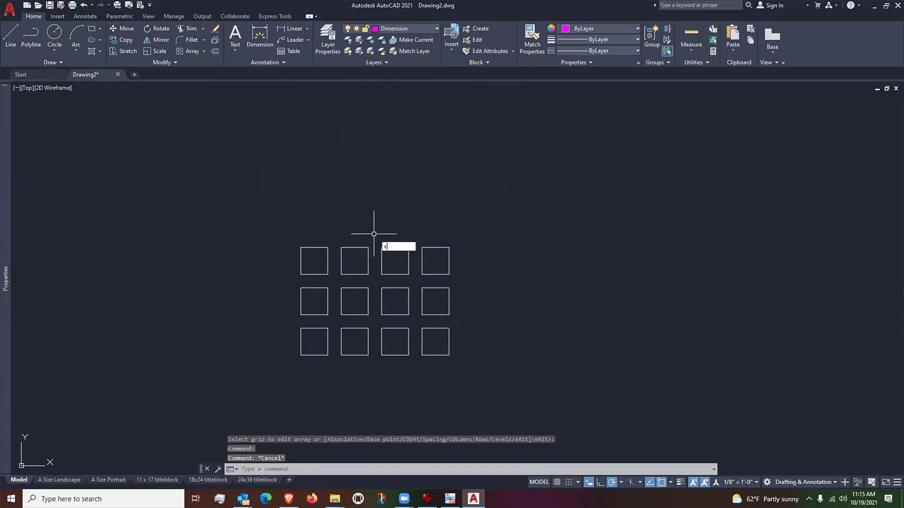
left_click(367, 247)
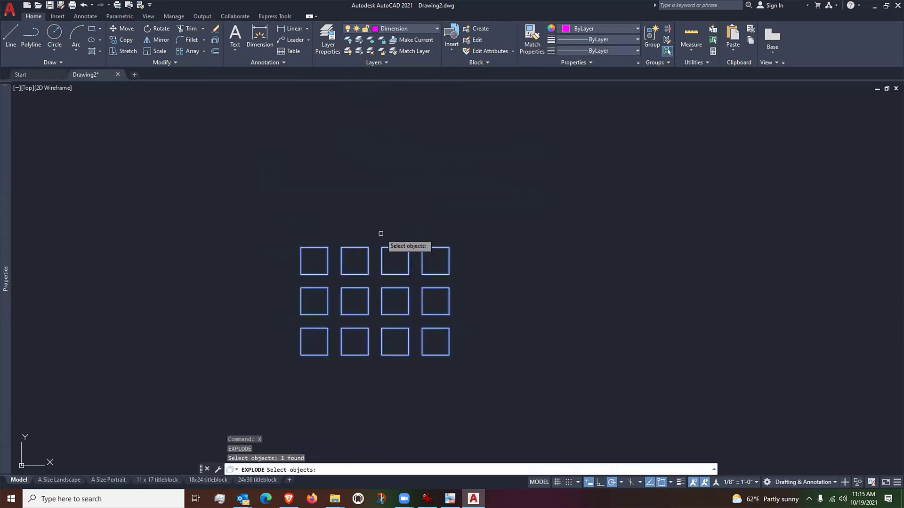
key("Return")
left_click(435, 248)
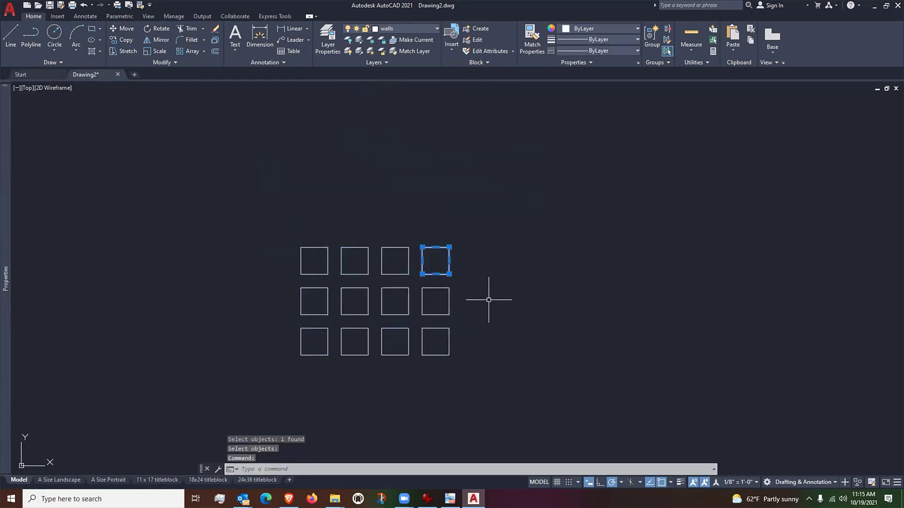
left_click(450, 309)
left_click(450, 342)
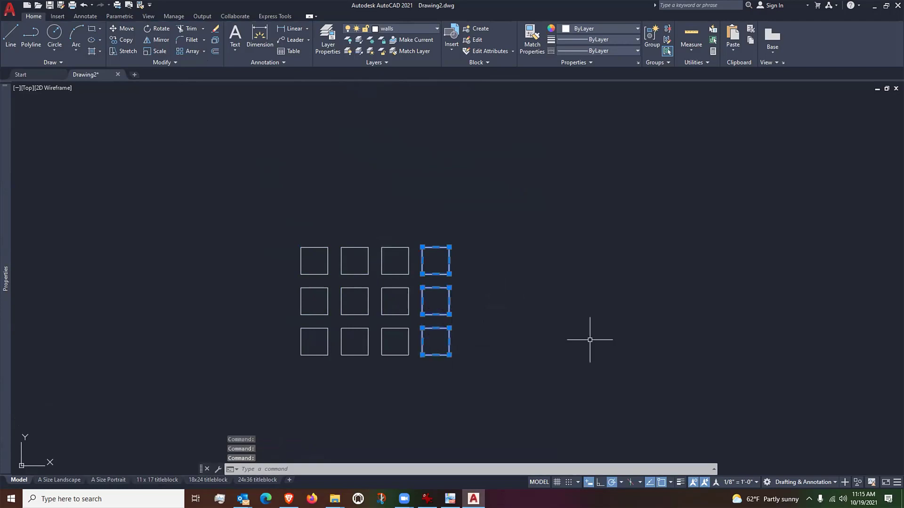
key("Escape")
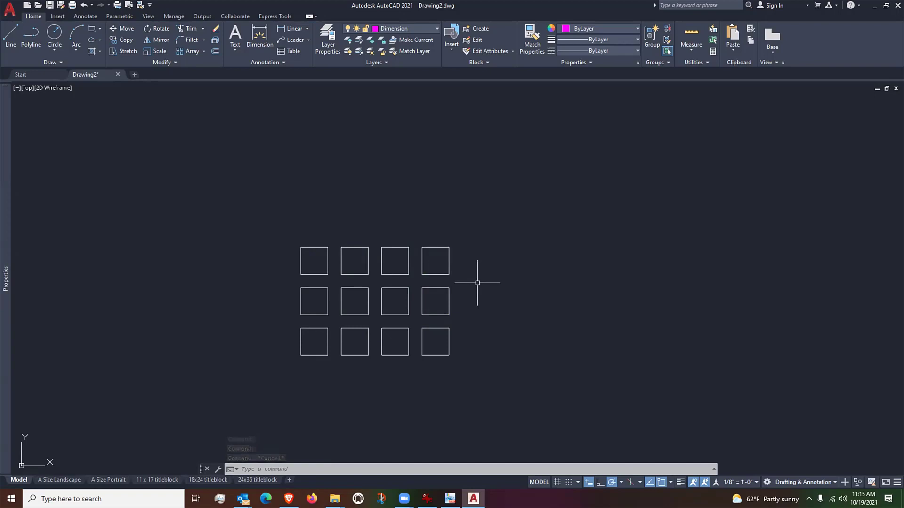
Undo the explode and select the restored array to examine its properties and grips
key("ctrl+z")
key("ctrl+z")
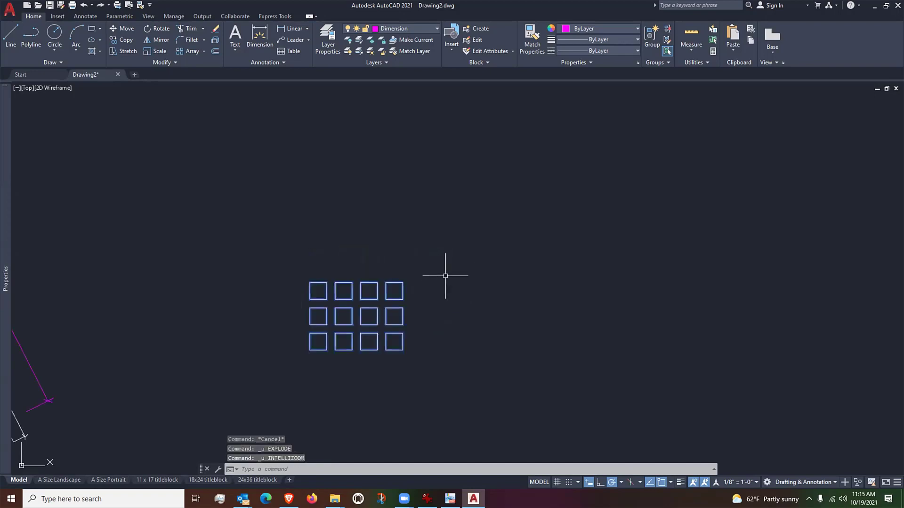
left_click(403, 293)
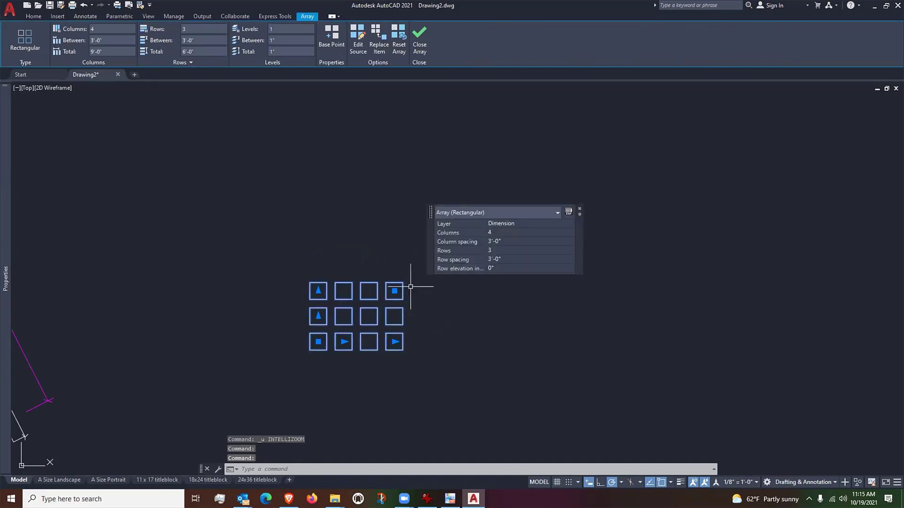
key("Escape")
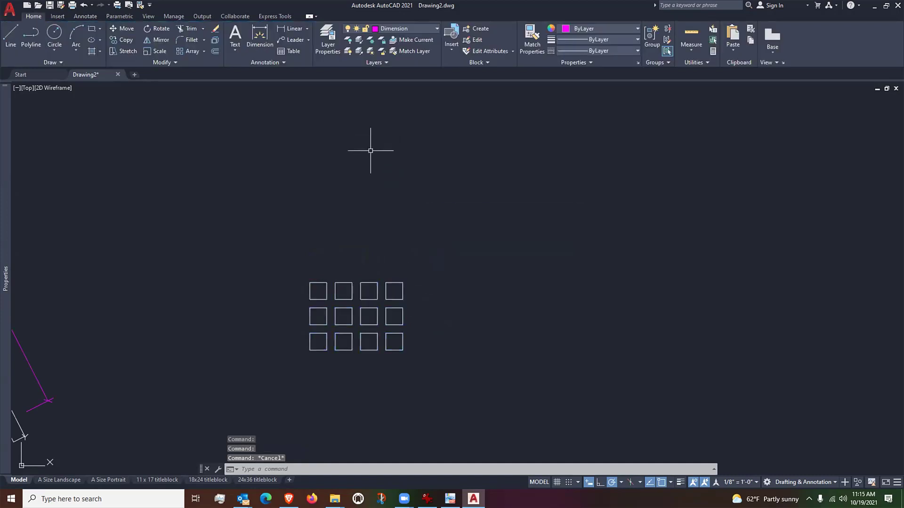
left_click(394, 282)
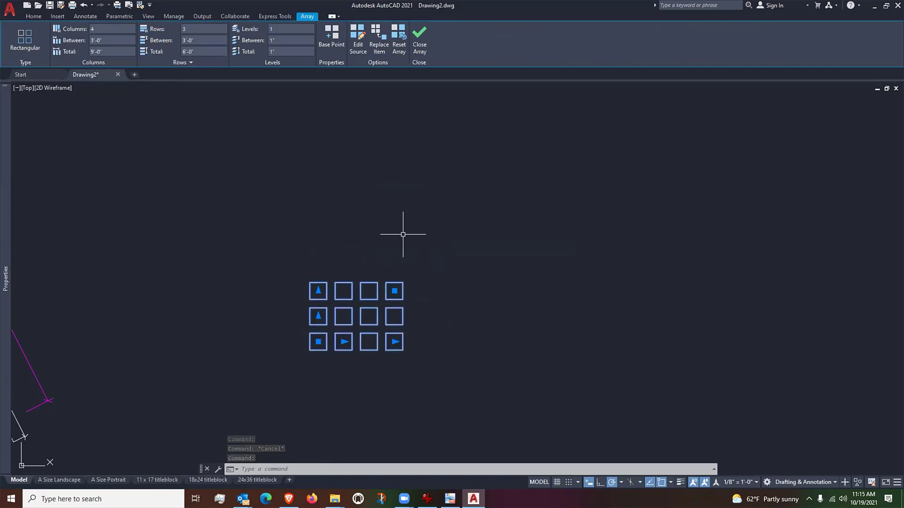
scroll(321, 249, "up", 2)
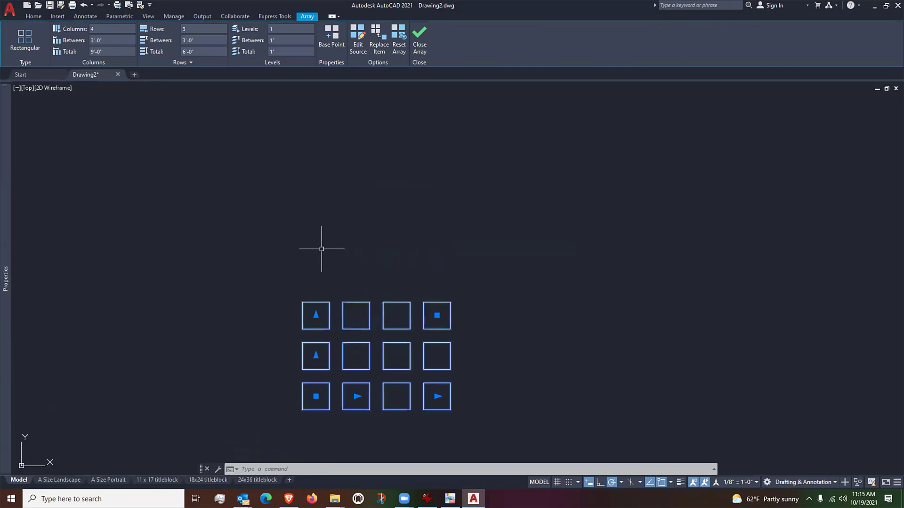
middle_click_drag(401, 284, 394, 258)
key("Escape")
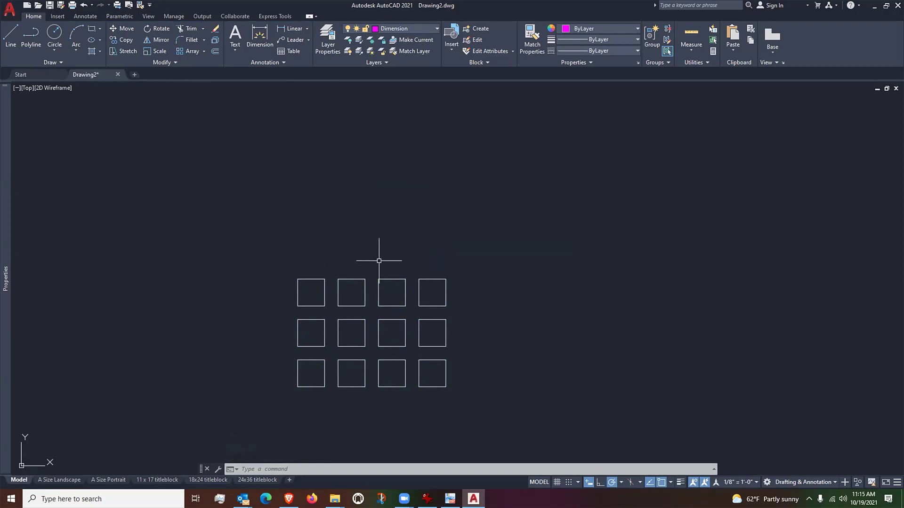
Explode the array of squares into individual objects
type("x")
key("Return")
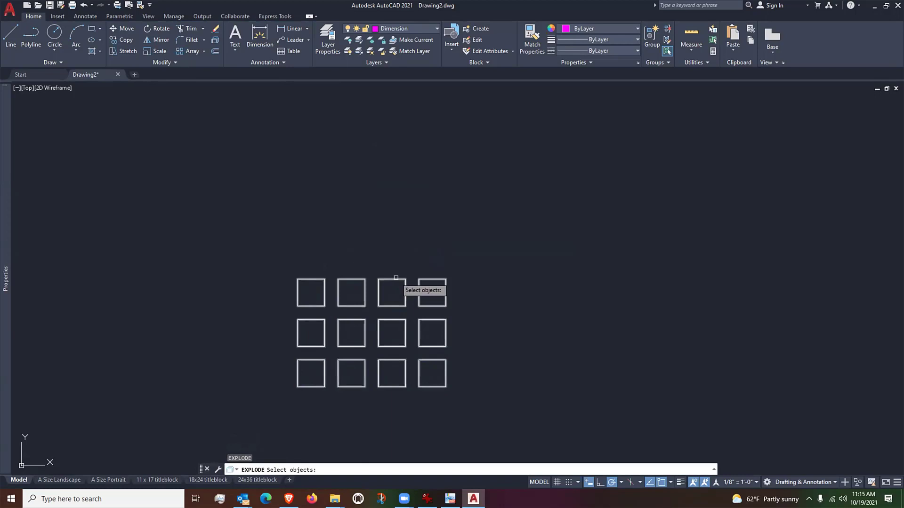
left_click(396, 278)
Erase all the arrayed squares except the lower-left one
type("e")
key("Return")
left_click(460, 252)
left_click(344, 414)
left_click(343, 259)
left_click(282, 325)
key("Return")
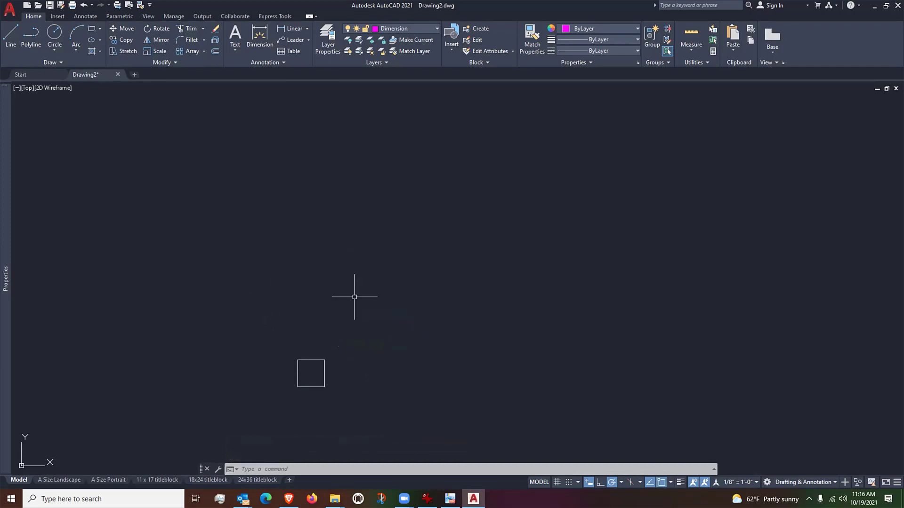
scroll(422, 297, "down", 5)
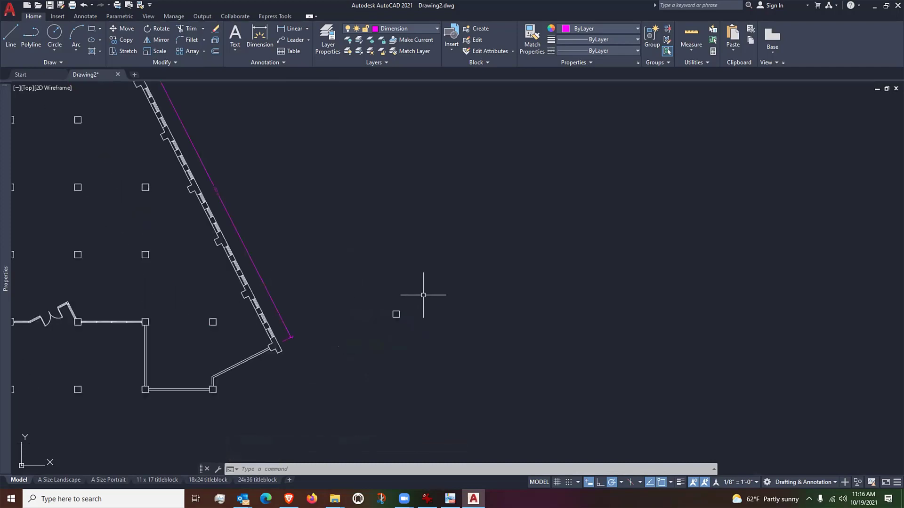
scroll(368, 274, "down", 5)
scroll(129, 201, "up", 4)
middle_click_drag(250, 256, 253, 205)
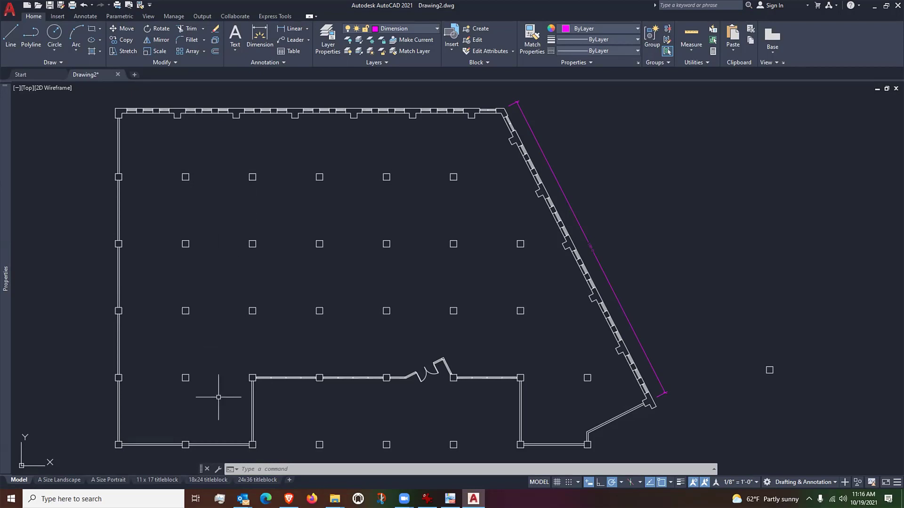
Switch to the 18x24 titleblock layout to review the floor plan and its dimension
left_click(209, 479)
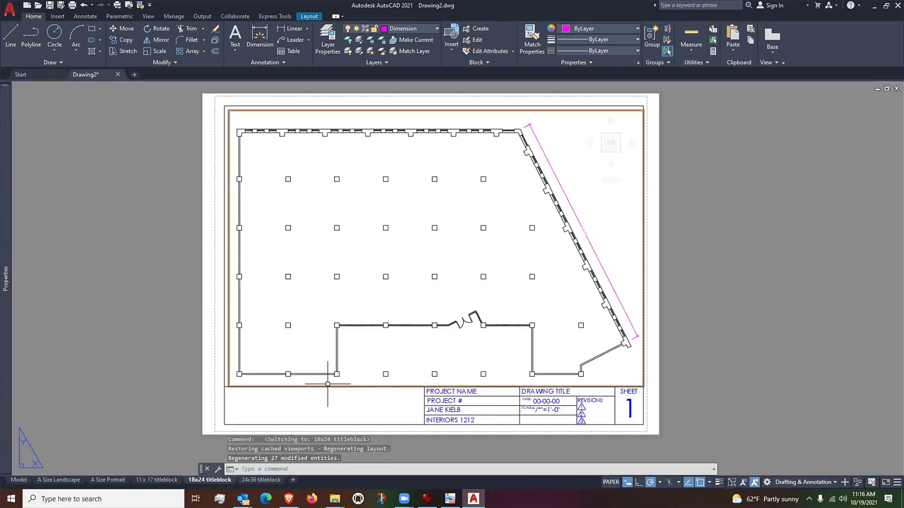
left_click(150, 350)
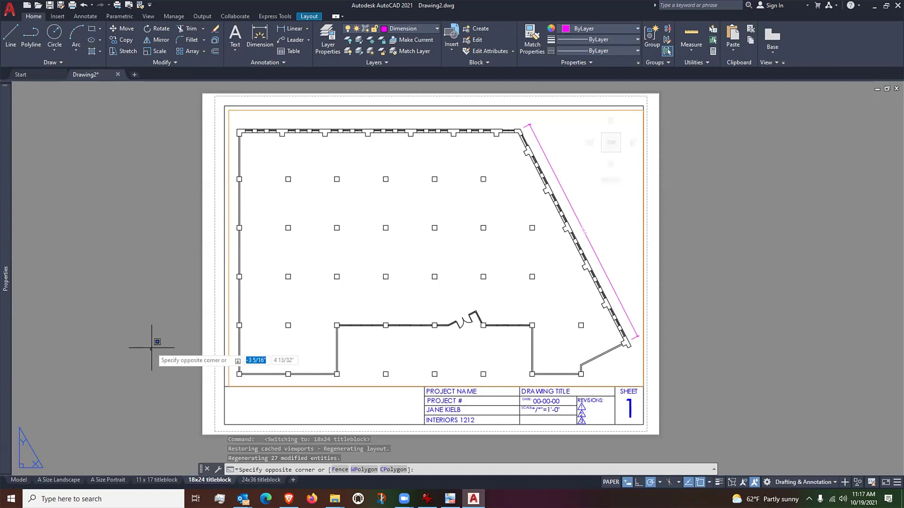
key("Escape")
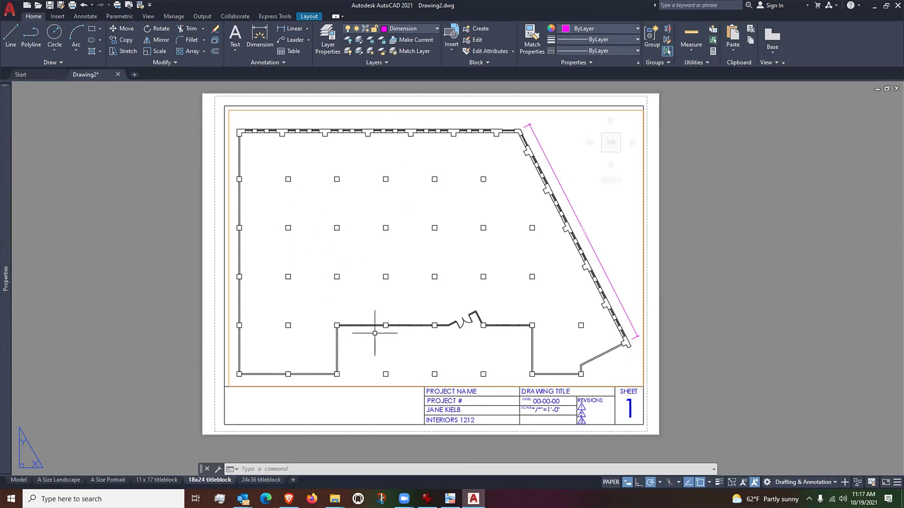
Create a rectangular viewport above the title block on the A Size Landscape layout
left_click(57, 480)
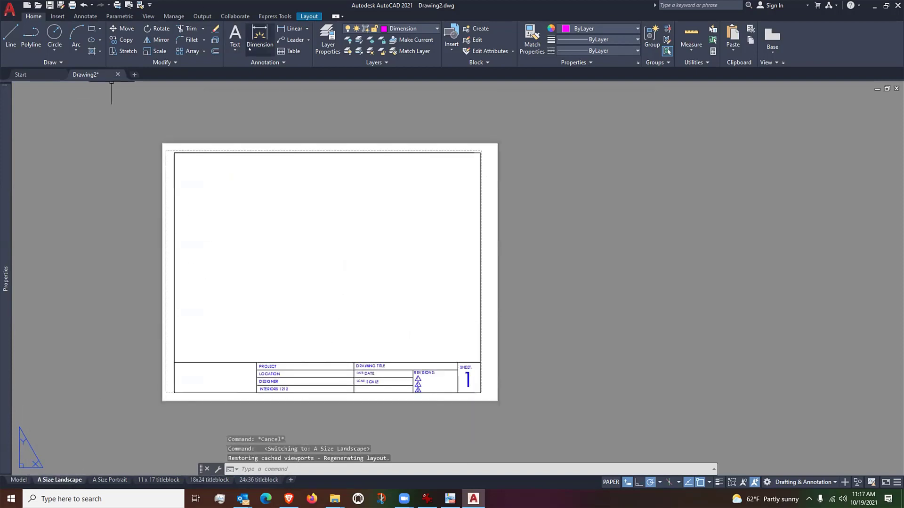
left_click(309, 16)
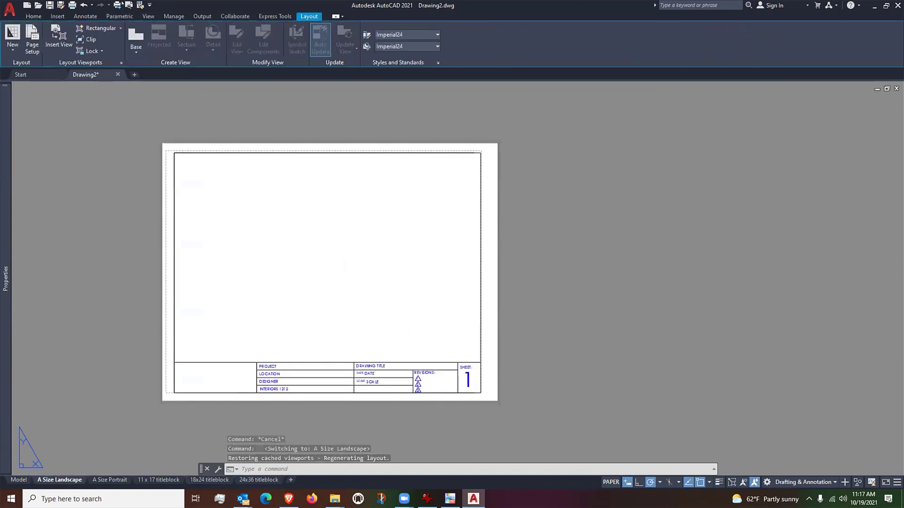
left_click(95, 28)
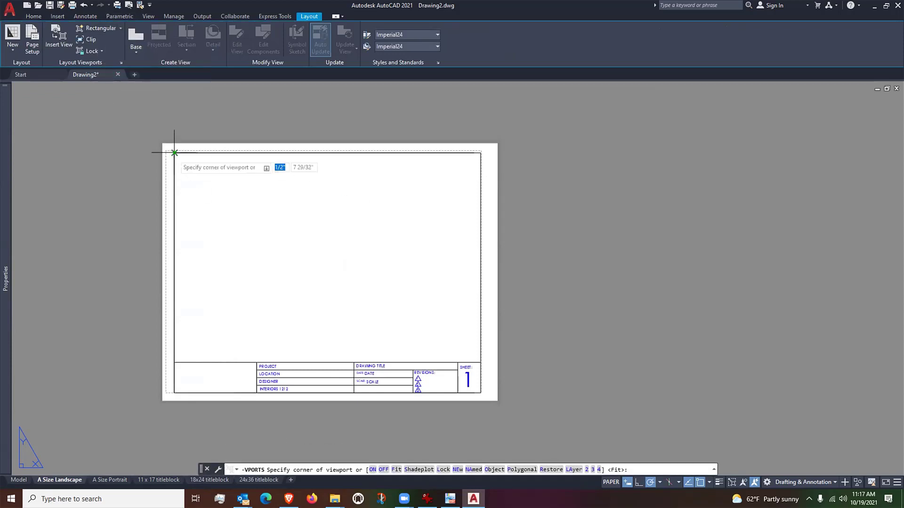
left_click(174, 157)
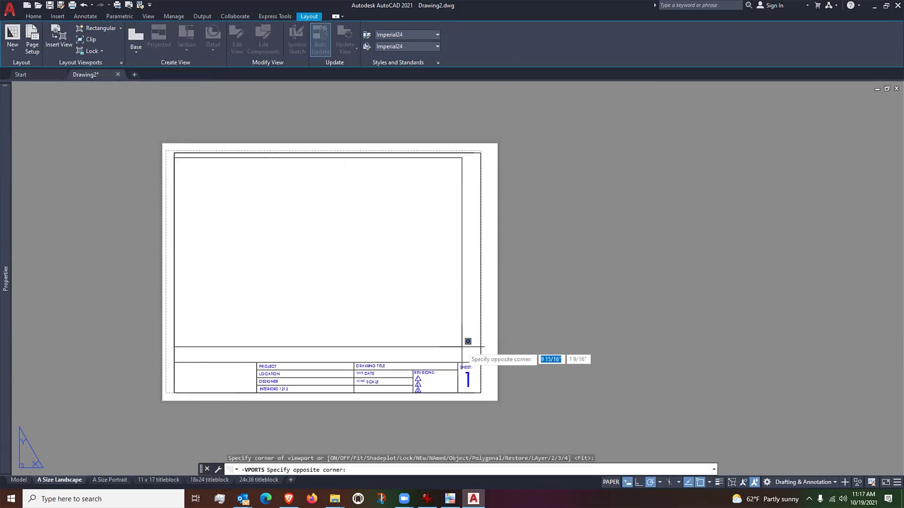
left_click(469, 350)
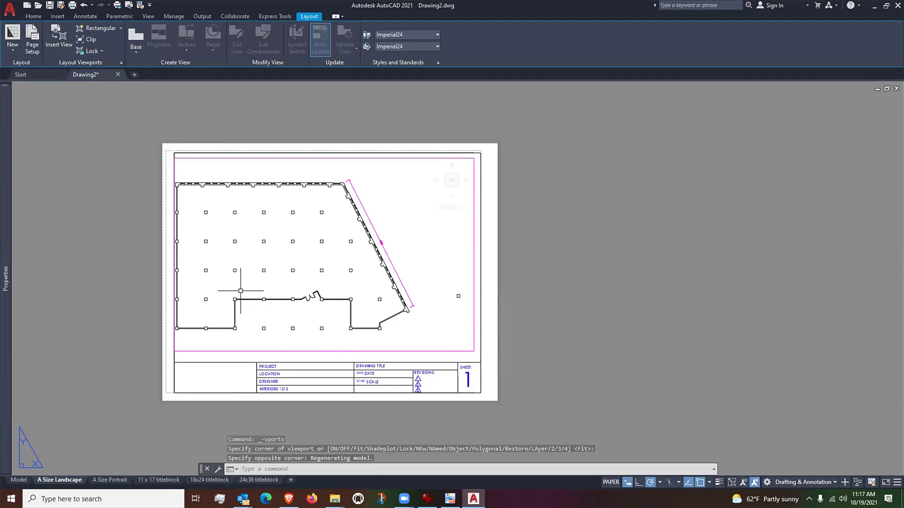
Activate the new viewport's model space and centre the floor plan at a larger size within it
middle_click_drag(238, 292, 272, 297)
left_click(283, 286)
double_click(283, 285)
scroll(292, 285, "down", 2)
scroll(304, 285, "up", 5)
scroll(306, 285, "down", 2)
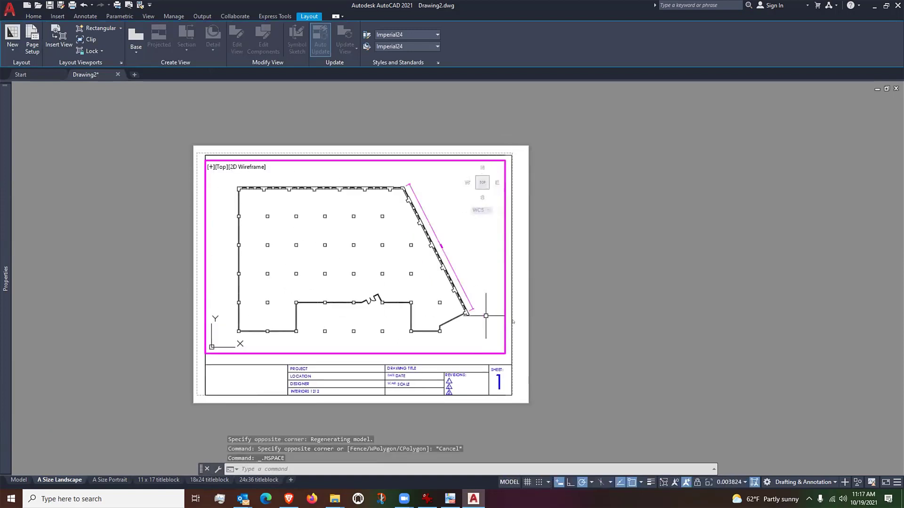
Return to paper space and try viewport scales of 1/16" = 1'-0" and 1/32" = 1'-0" on the new viewport
double_click(511, 337)
left_click(505, 336)
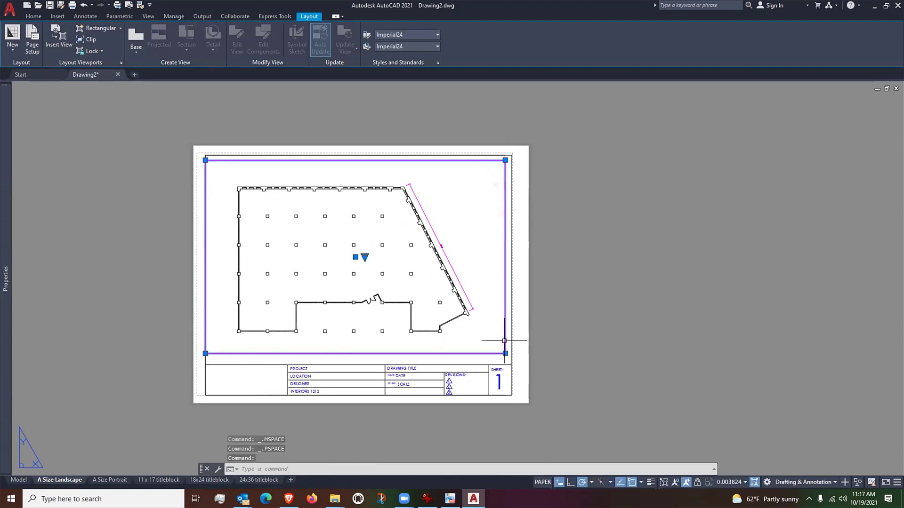
left_click(741, 481)
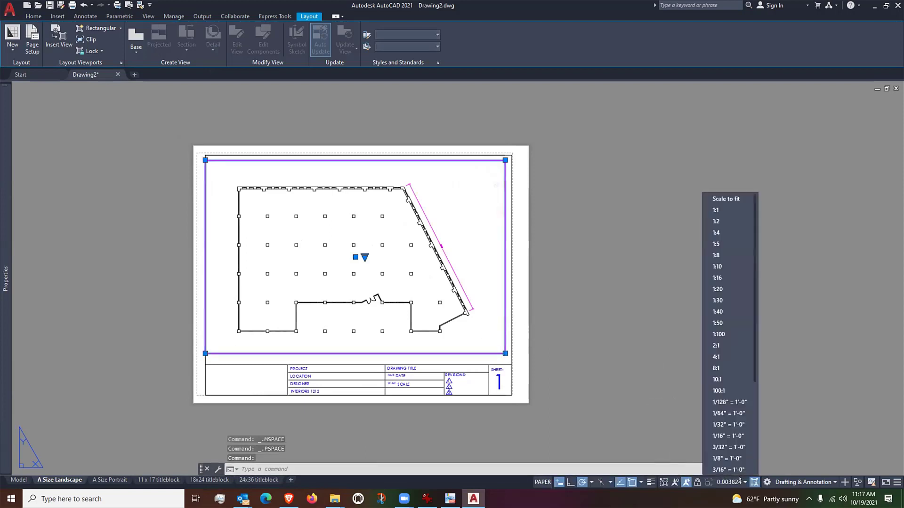
scroll(726, 426, "down", 1)
left_click(724, 414)
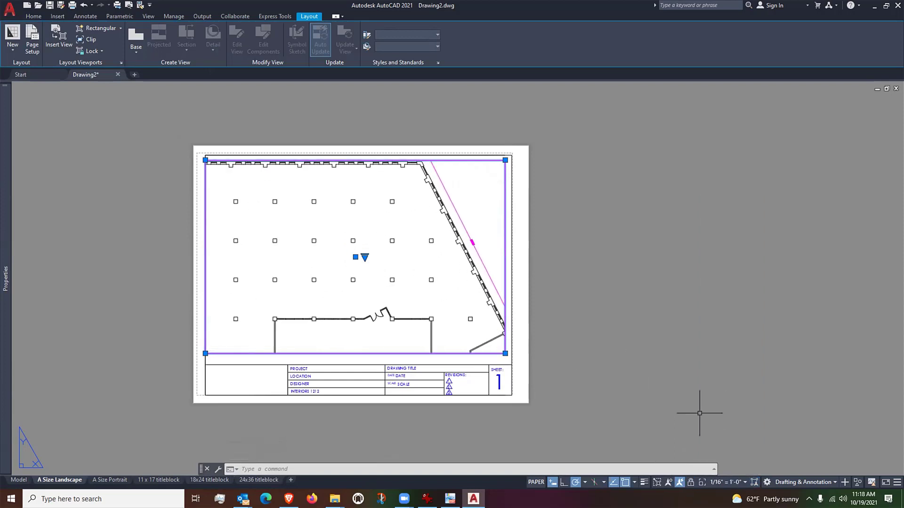
left_click(742, 481)
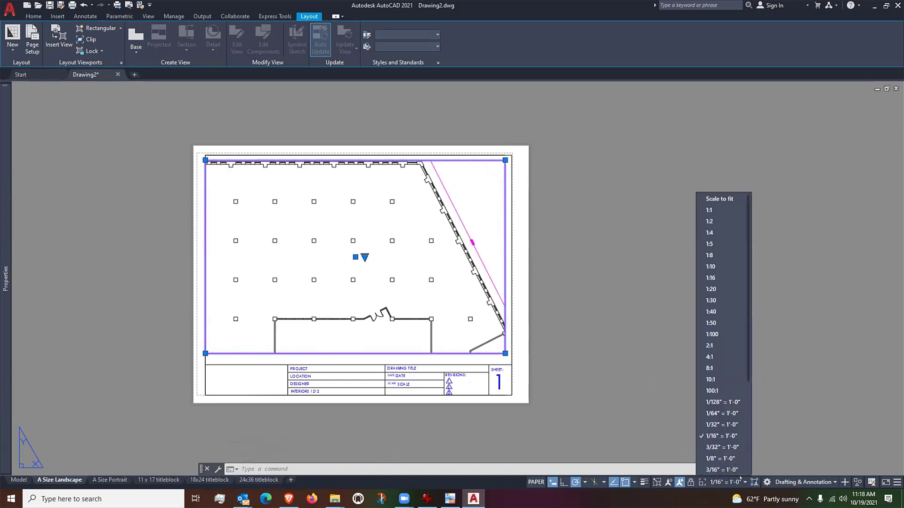
left_click(723, 431)
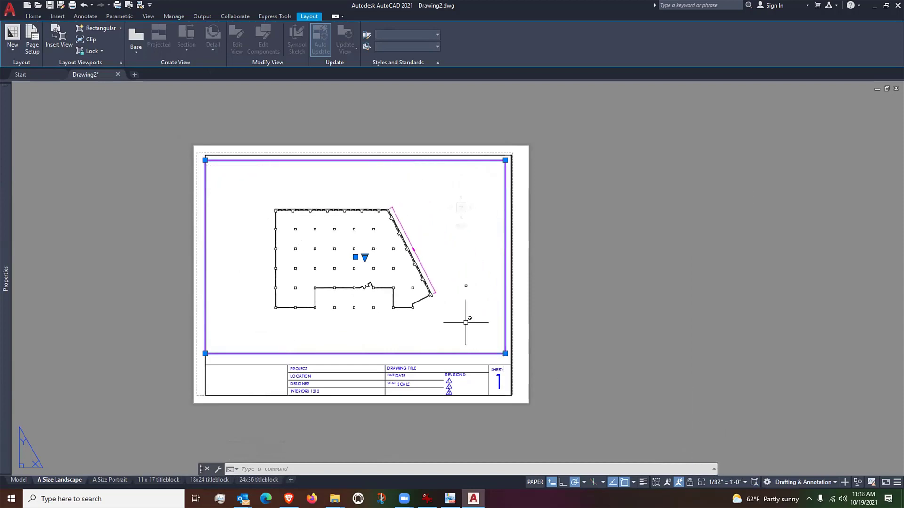
Reactivate the viewport's model space and enlarge and recentre the plan so the whole building fills the viewport
scroll(355, 265, "up", 2)
double_click(323, 360)
scroll(311, 294, "up", 2)
middle_click_drag(343, 258, 313, 288)
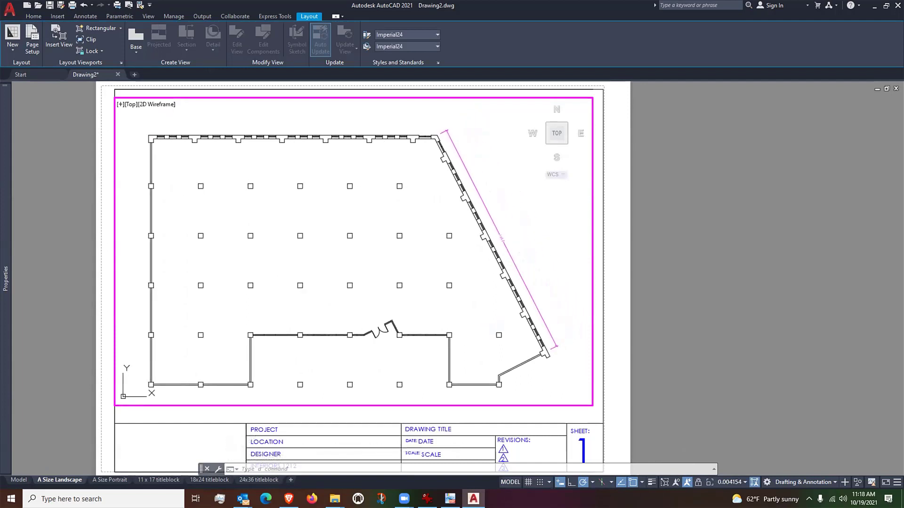
middle_click_drag(246, 199, 238, 199)
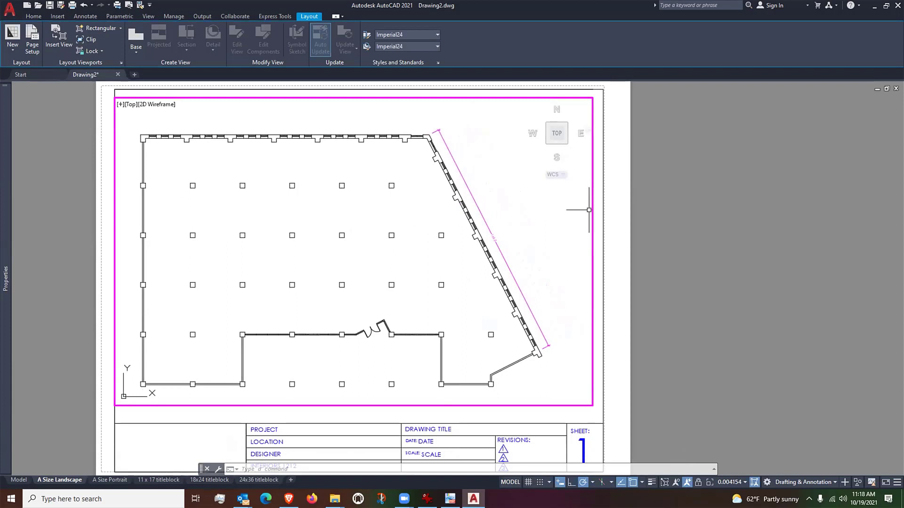
double_click(588, 225)
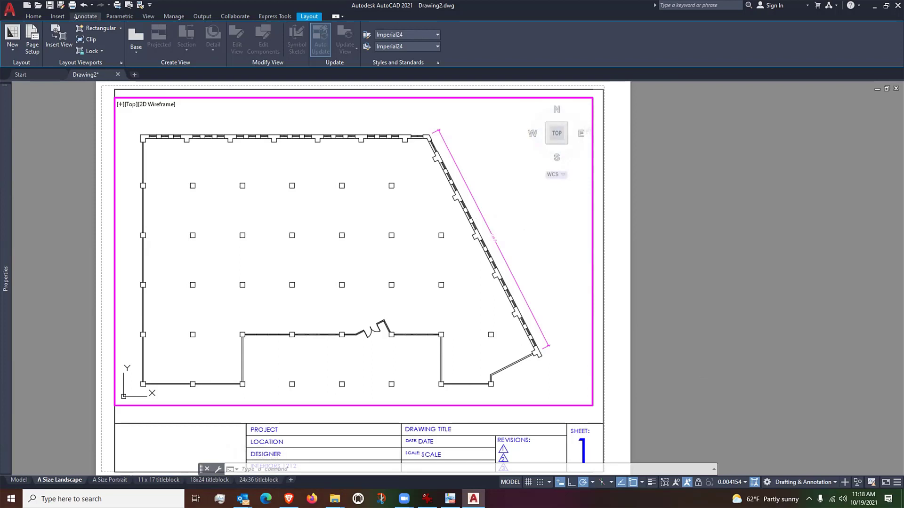
left_click(84, 17)
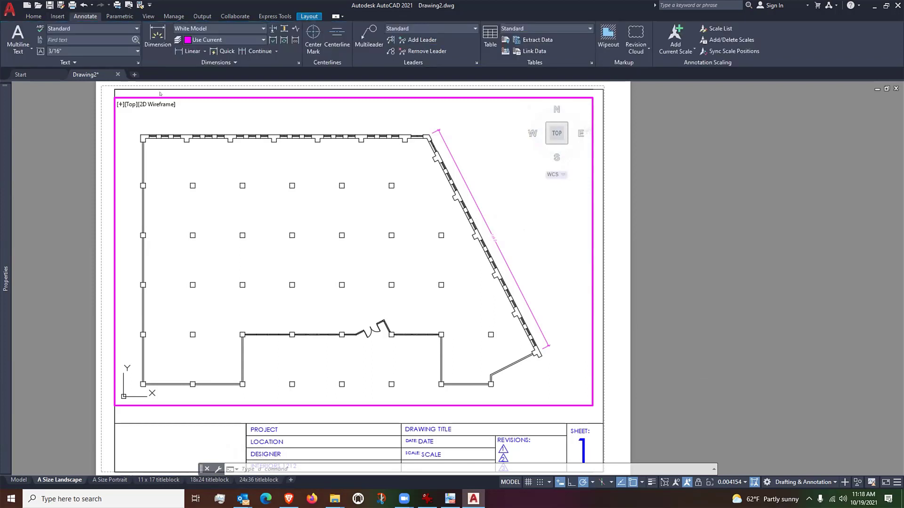
left_click(189, 51)
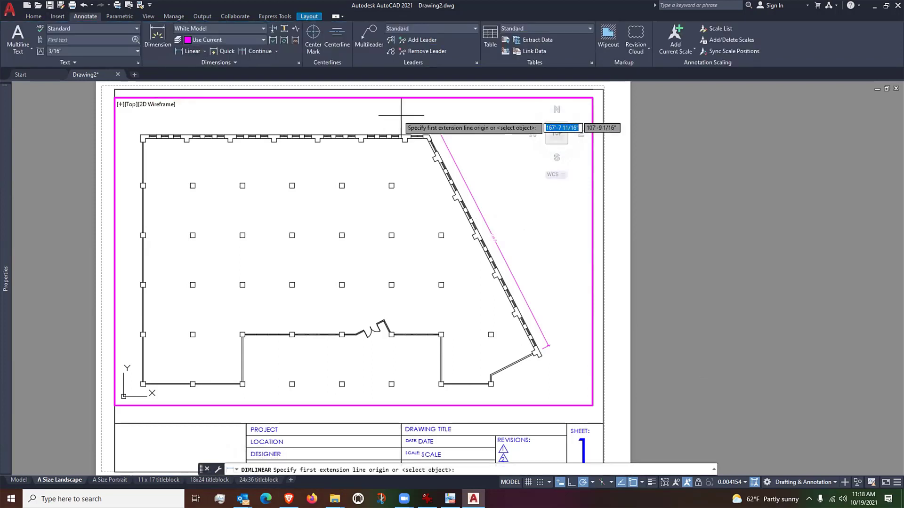
left_click(429, 134)
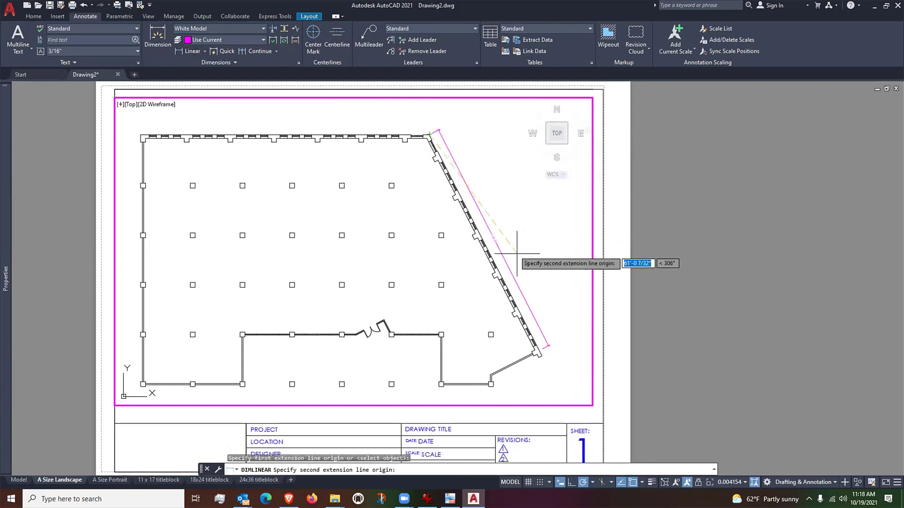
left_click(539, 351)
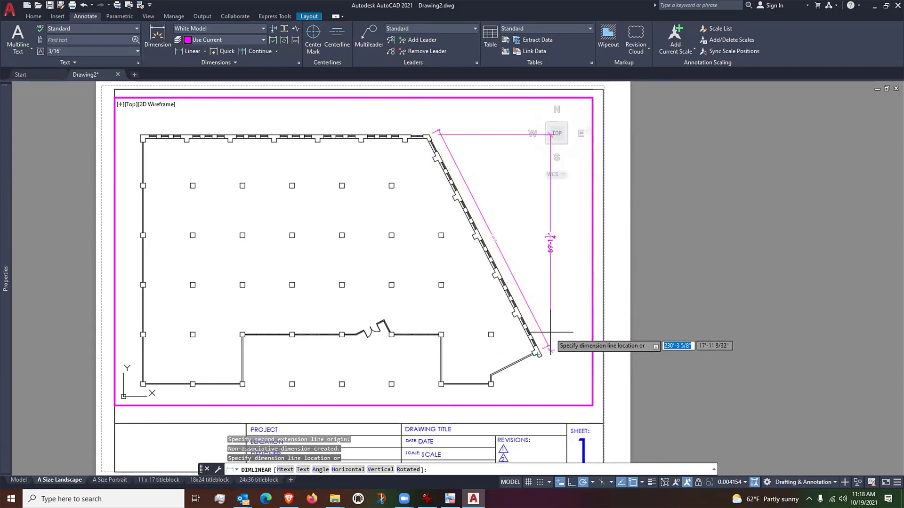
key("Escape")
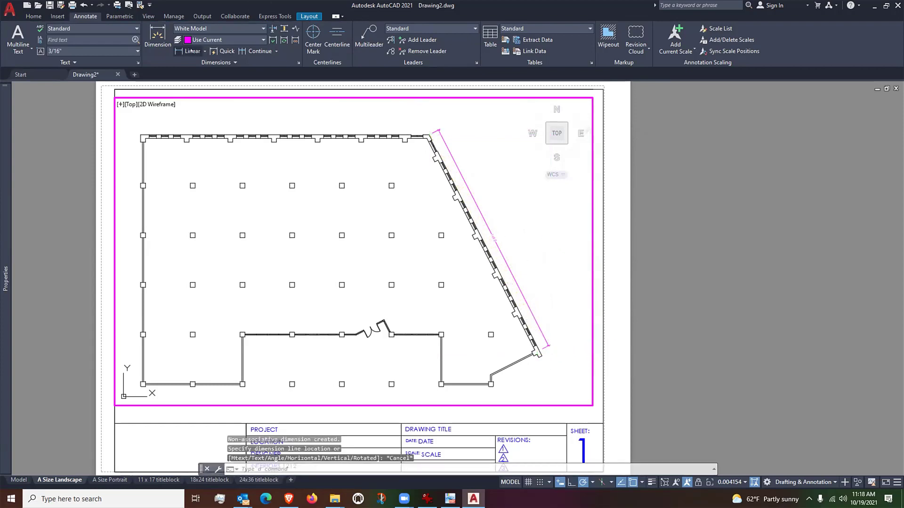
Add an aligned dimension along the full length of the slanted wall, just outside the existing dimension
left_click(192, 51)
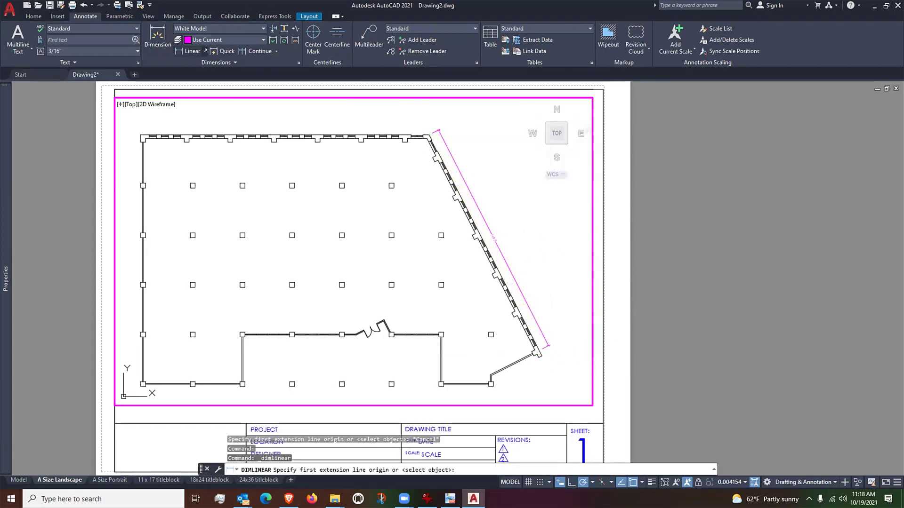
left_click(205, 50)
left_click(198, 87)
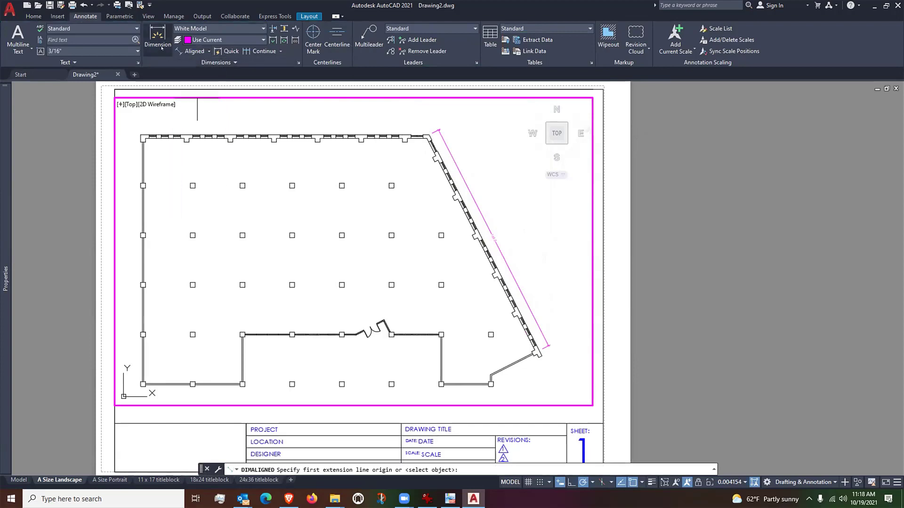
left_click(428, 135)
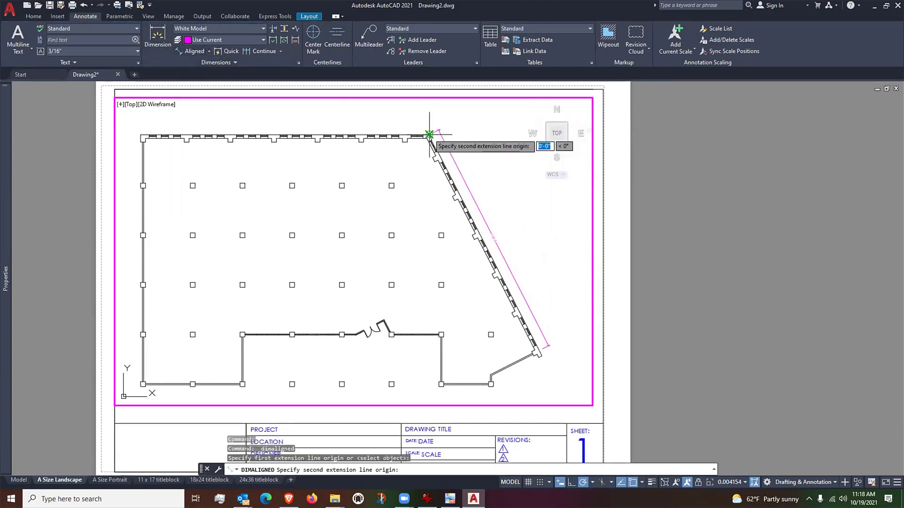
left_click(539, 351)
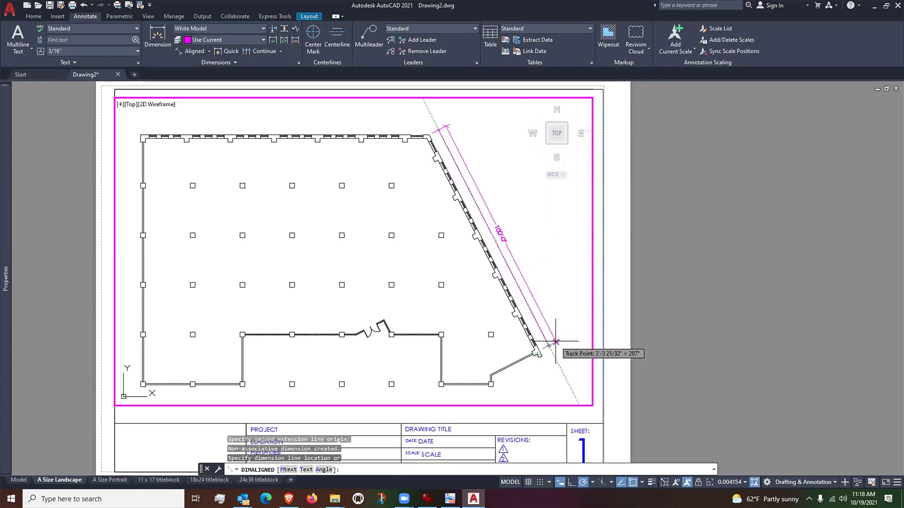
left_click(556, 341)
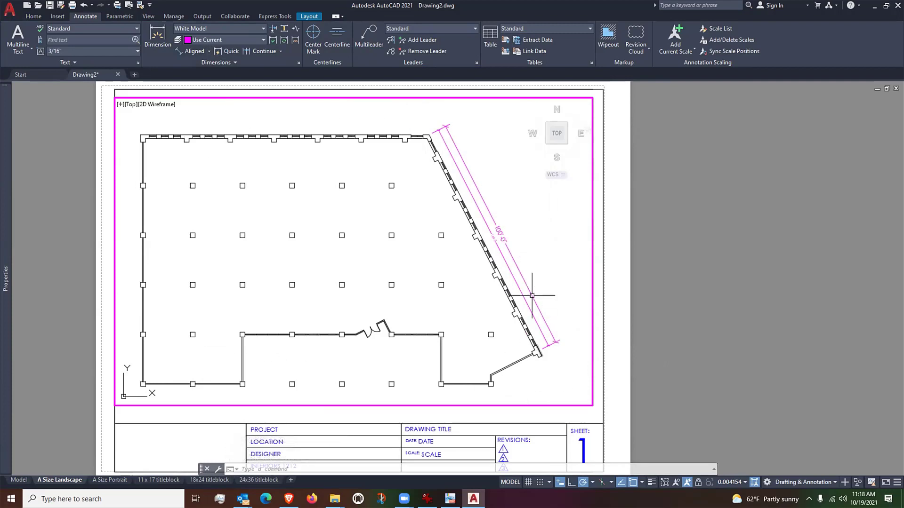
Return to paper space and compare the text sizes of the two parallel dimensions on the slanted wall
double_click(599, 282)
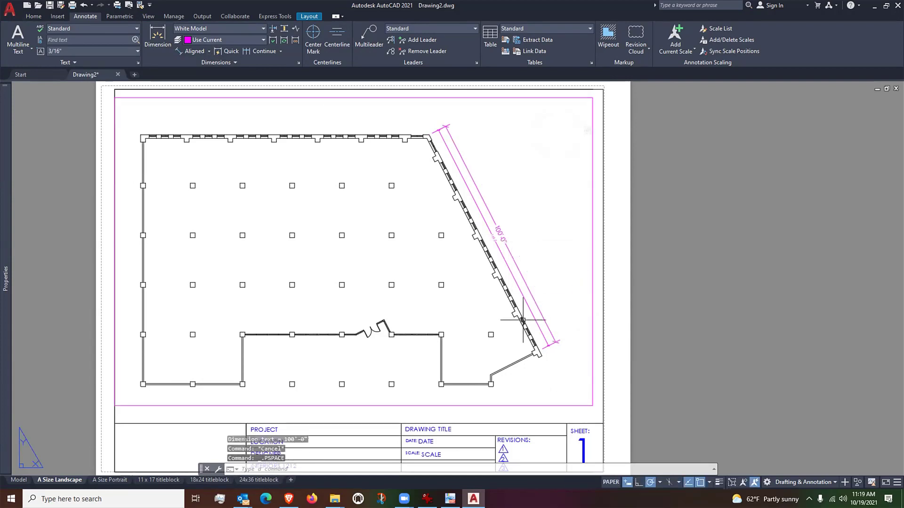
scroll(491, 240, "up", 4)
left_click(496, 248)
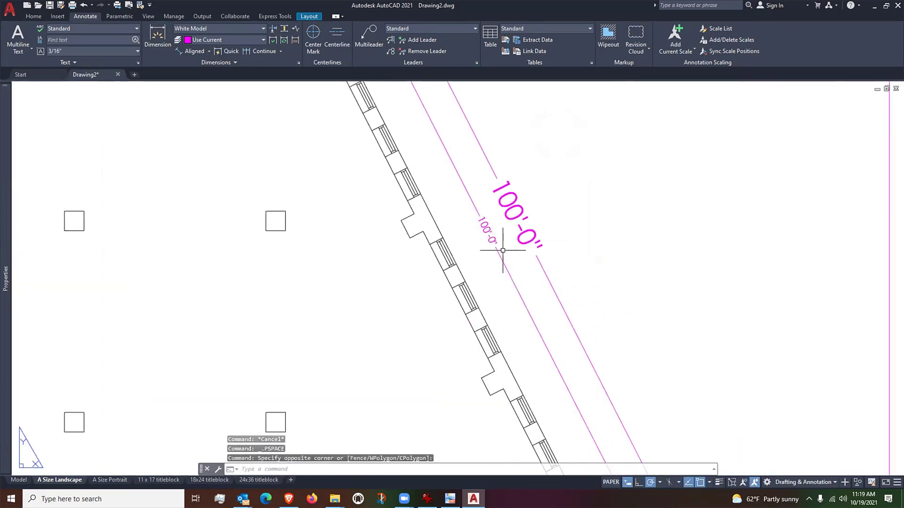
key("Escape")
scroll(496, 258, "down", 8)
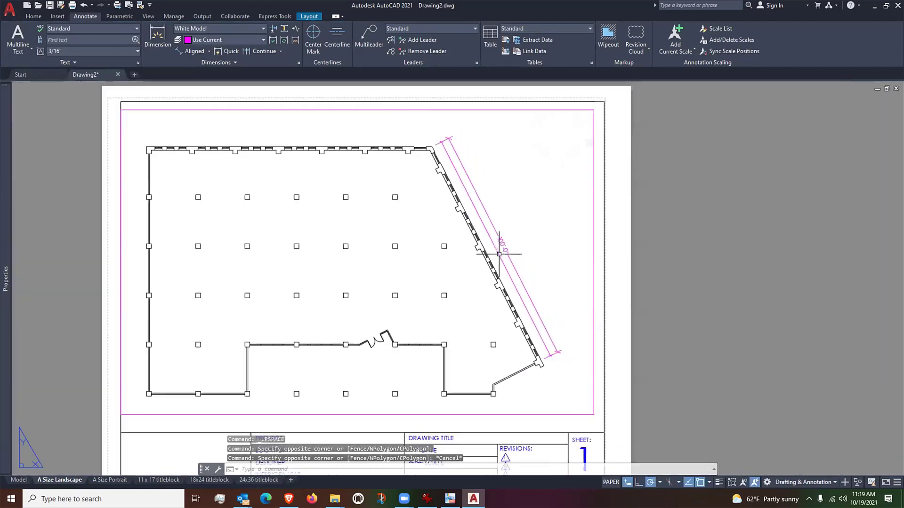
scroll(478, 262, "up", 2)
middle_click_drag(483, 264, 485, 253)
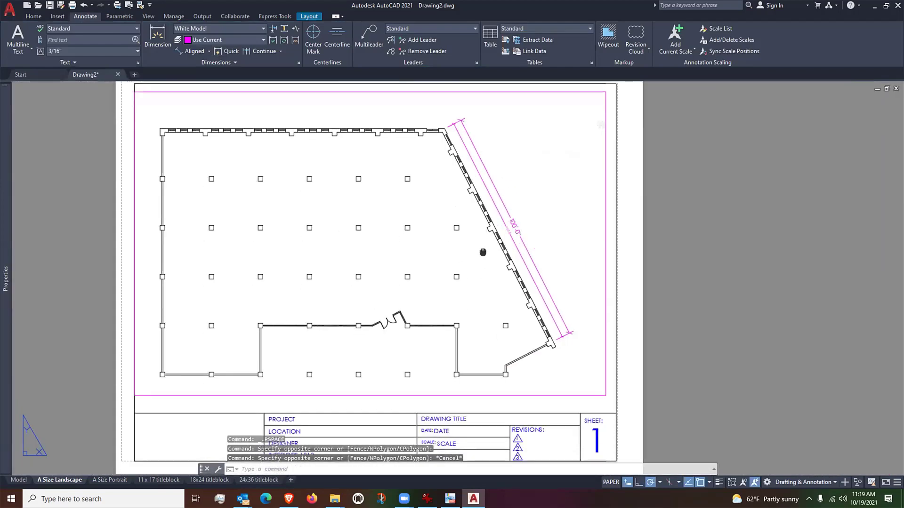
Check the new dimension and the viewport's scale on the 18x24 titleblock layout, and return to the A Size Landscape layout
left_click(210, 480)
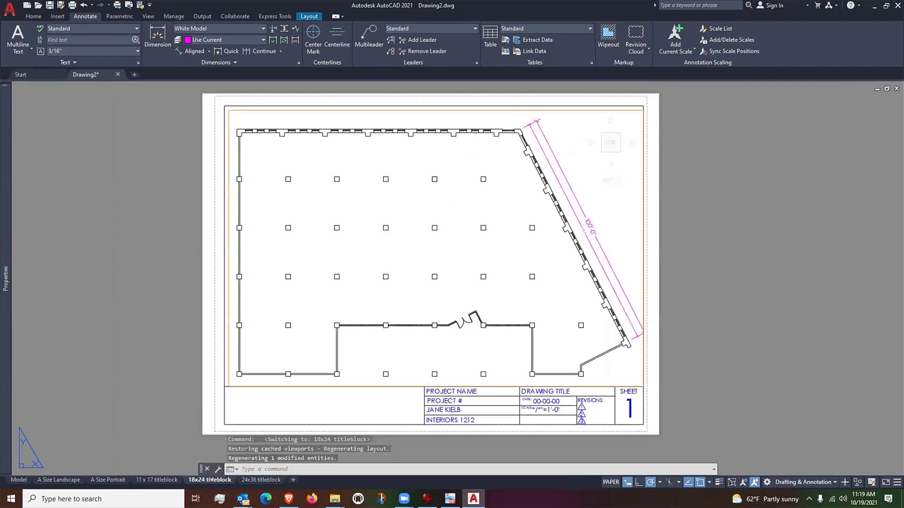
left_click(230, 375)
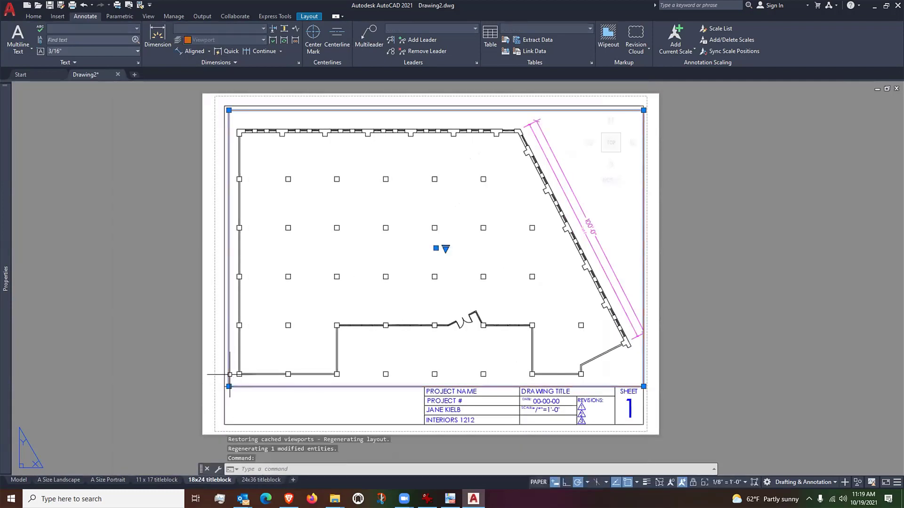
key("Escape")
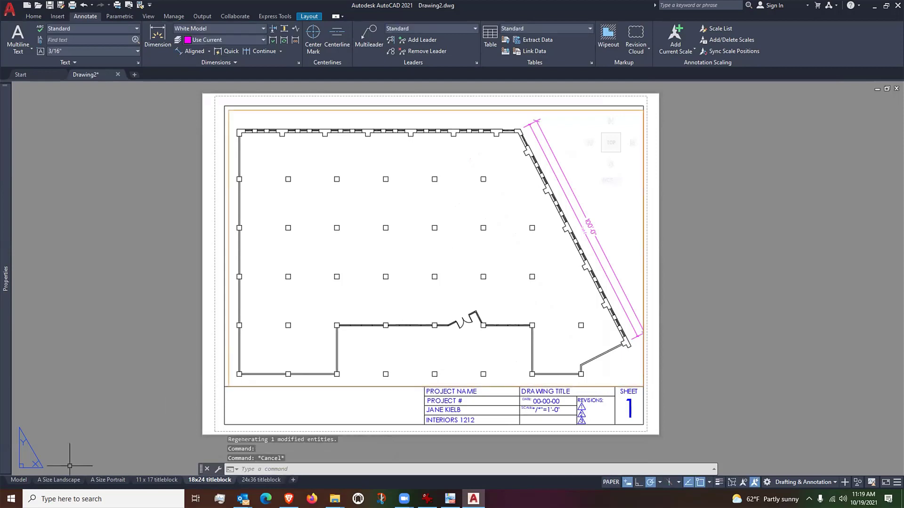
left_click(63, 479)
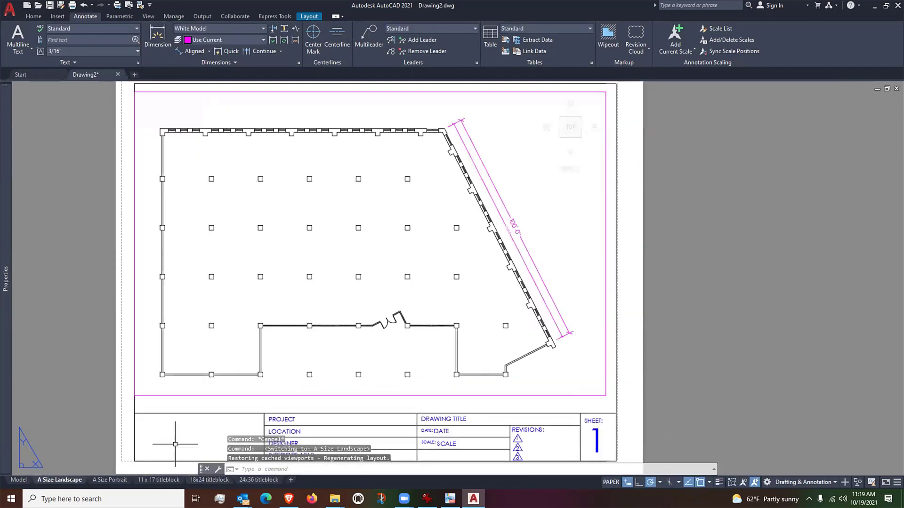
Set the A Size Landscape viewport's scale to 1/16" = 1'-0", clear the selection, and inspect the dimension text along the slanted wall
left_click(263, 396)
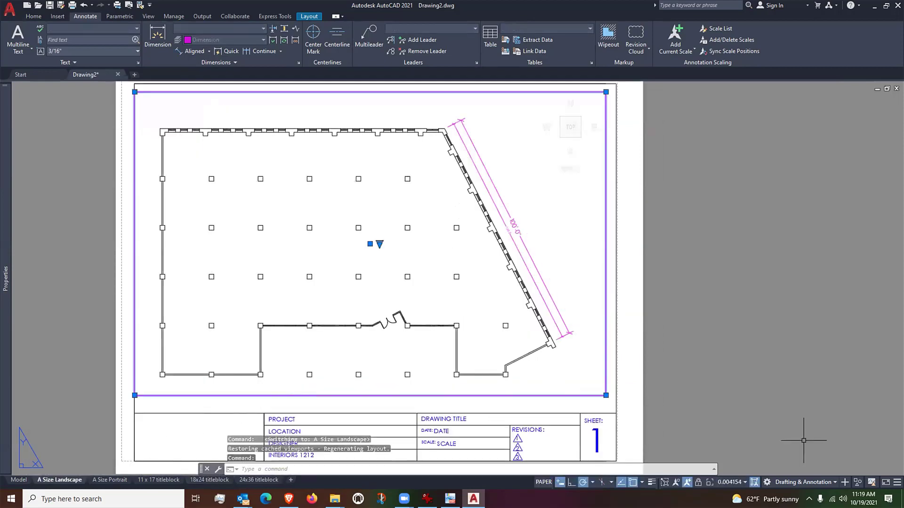
left_click(732, 482)
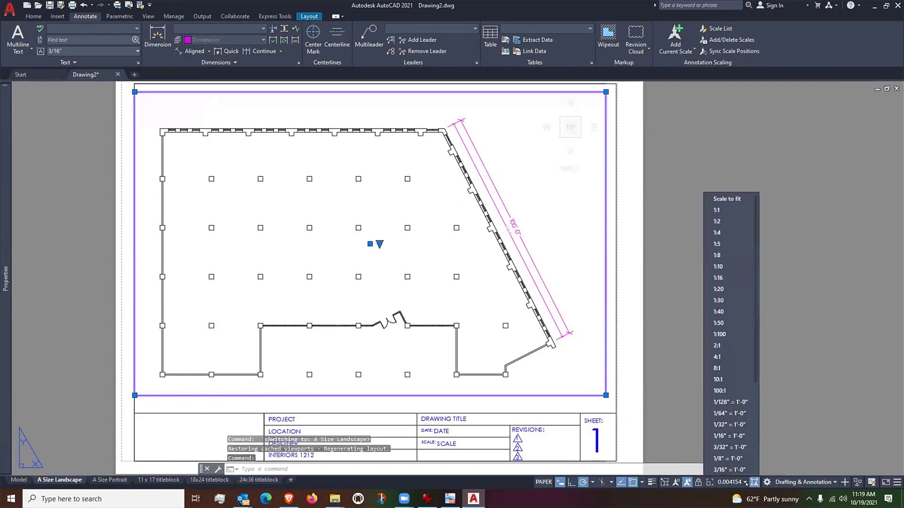
left_click(729, 436)
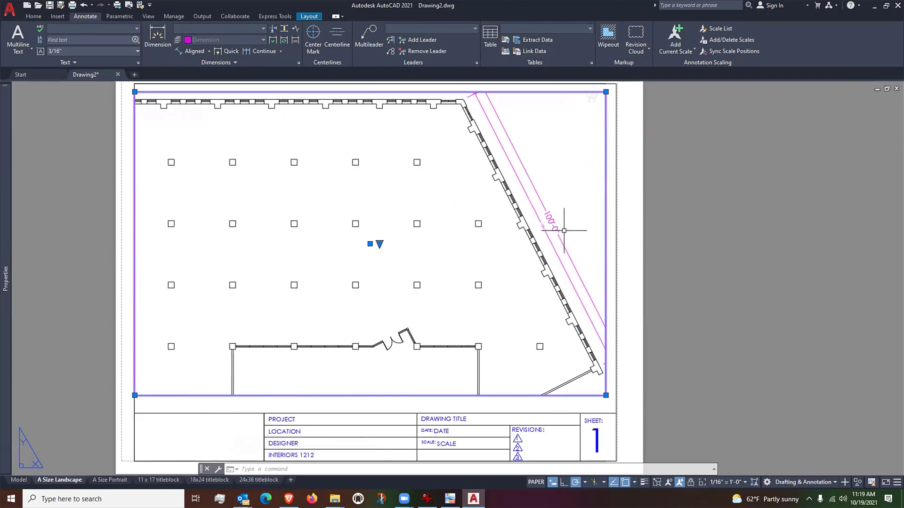
left_click(691, 313)
key("Escape")
key("Escape")
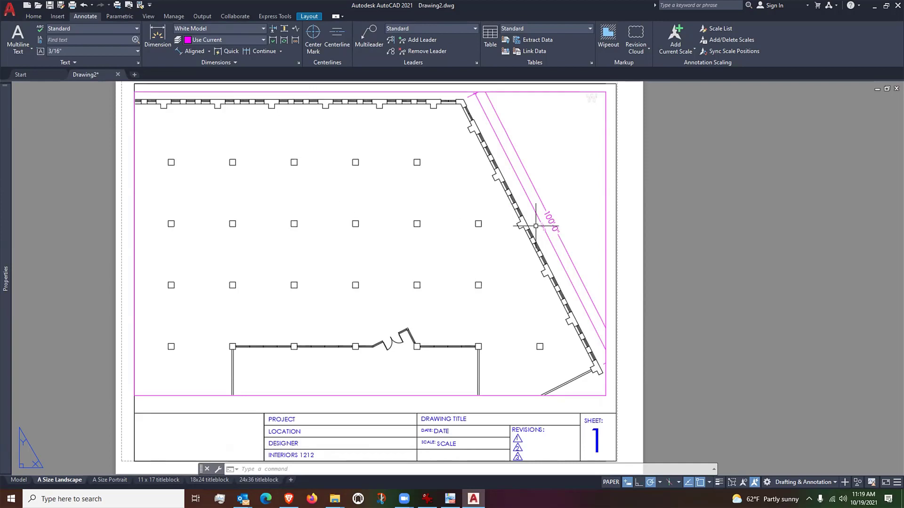
scroll(536, 226, "up", 10)
scroll(536, 226, "down", 10)
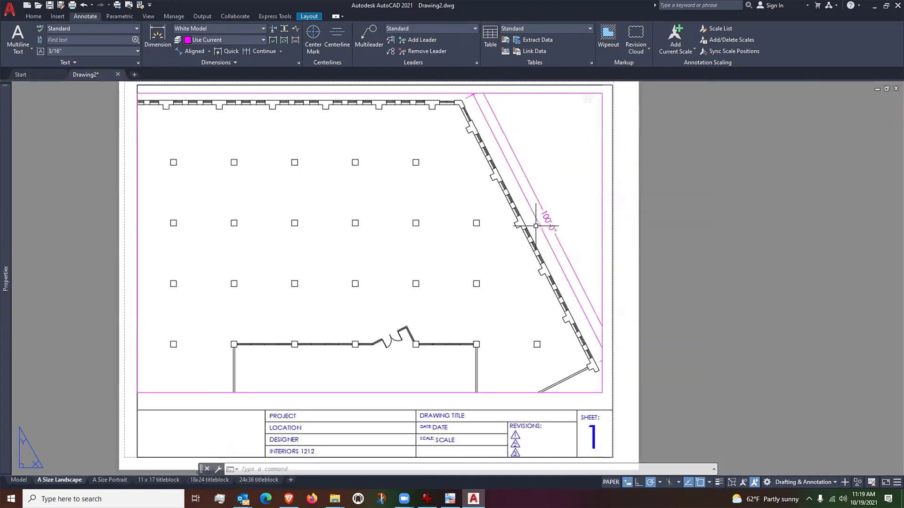
middle_click_drag(520, 252, 522, 264)
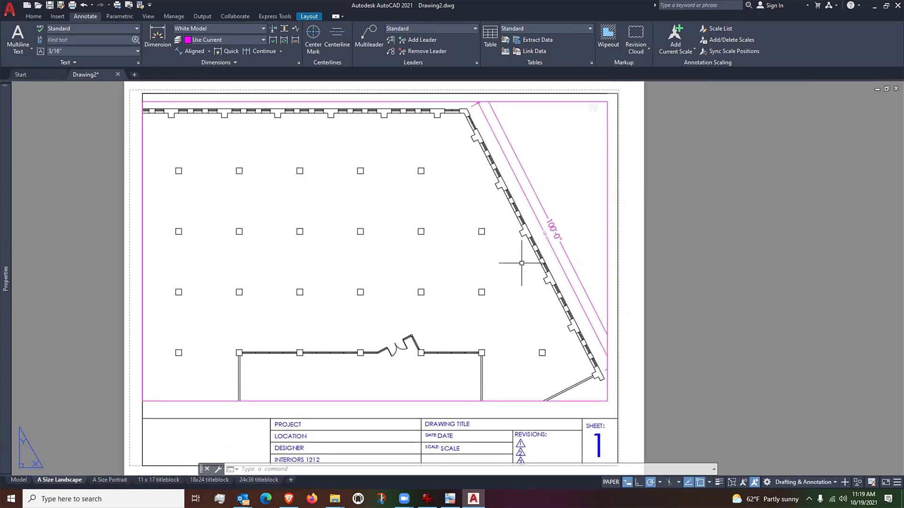